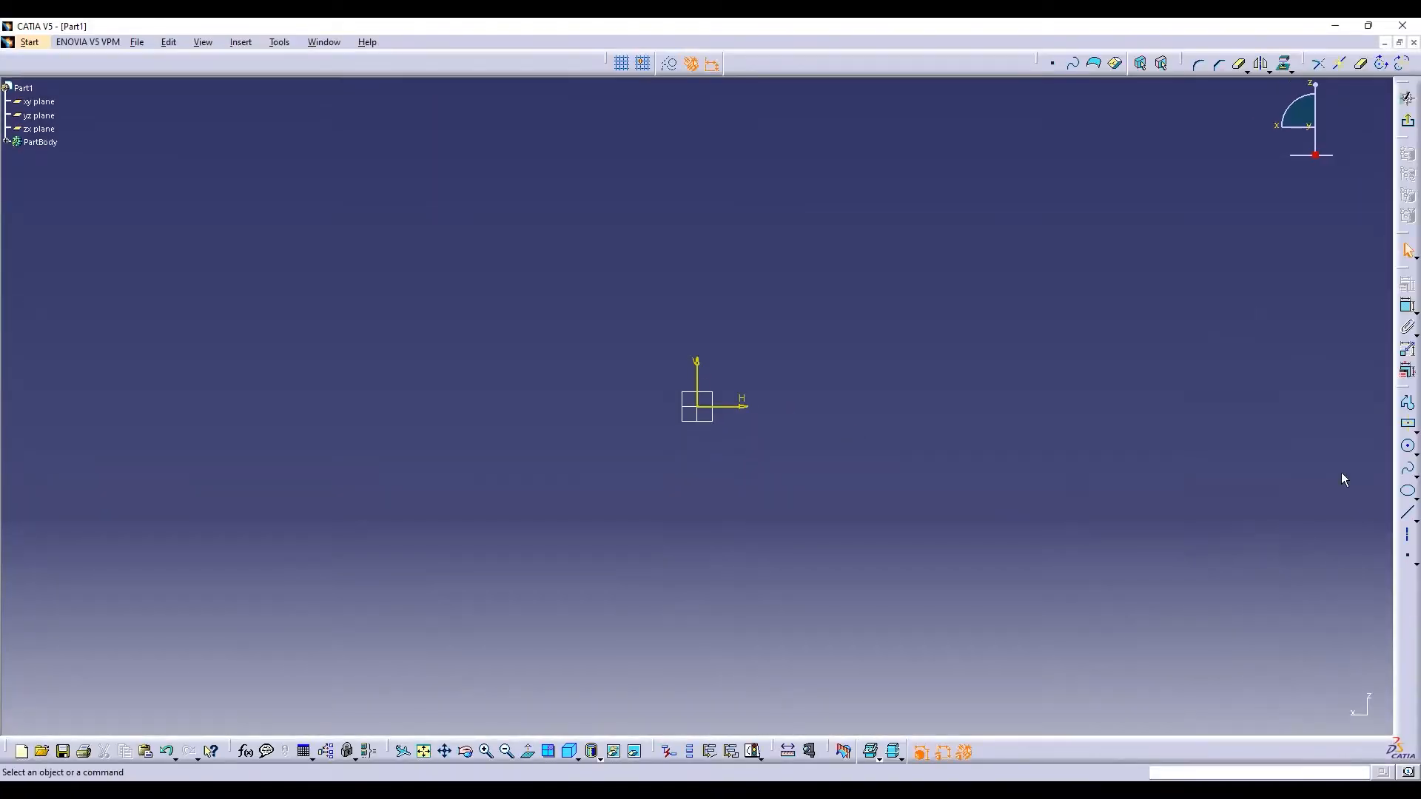
Sketch a circle centred on the origin and set its diameter to 110 mm
click(1409, 447)
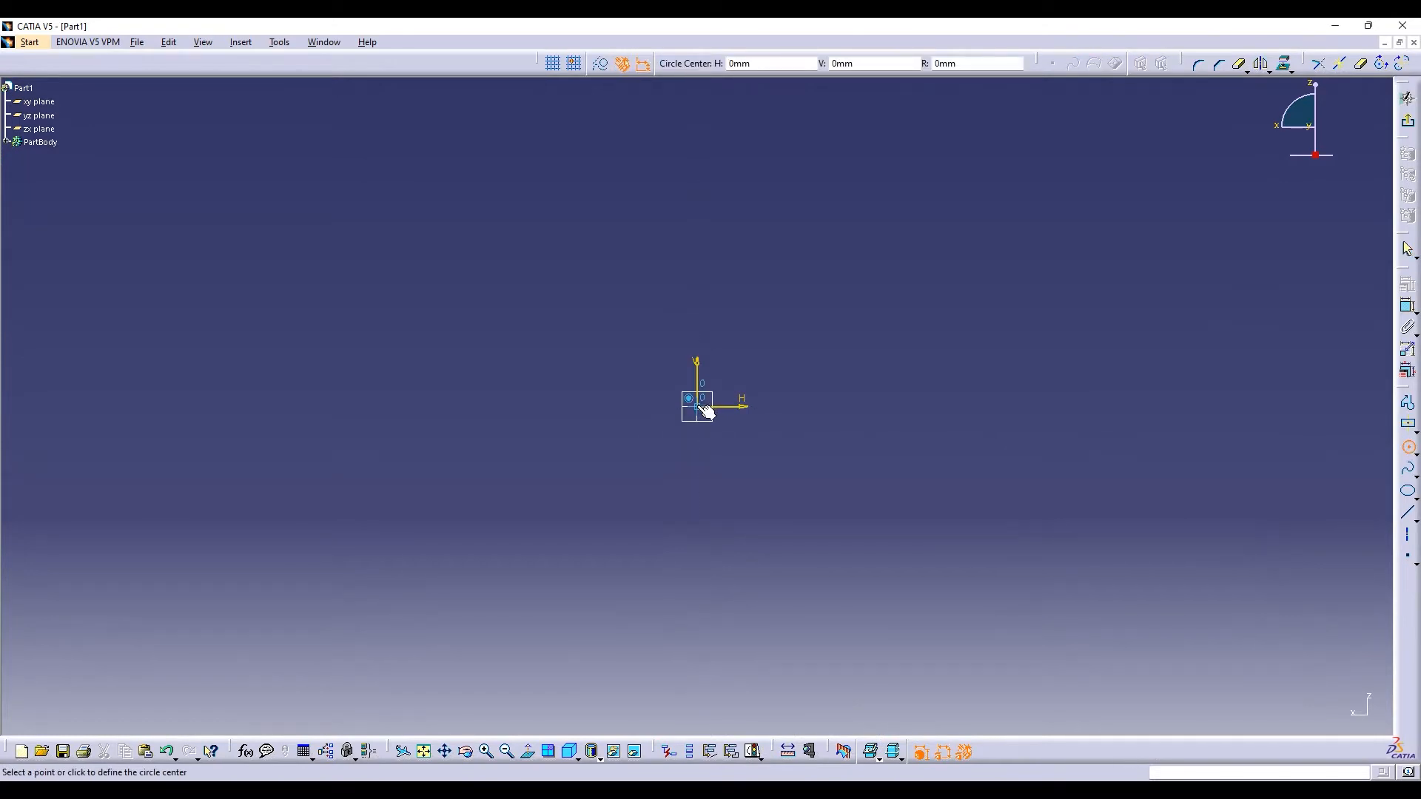
click(703, 409)
click(787, 527)
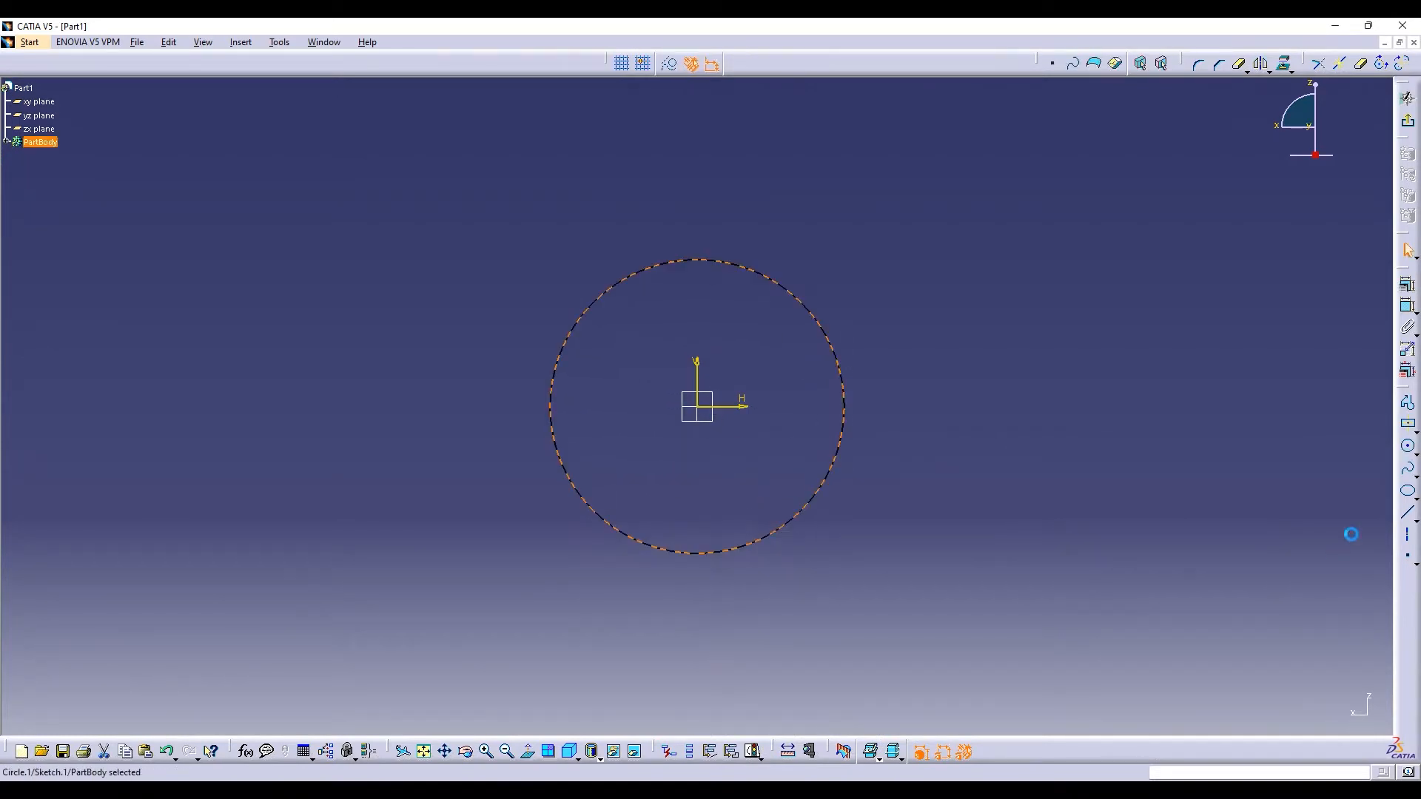
click(1409, 310)
click(843, 403)
click(894, 388)
double_click(890, 392)
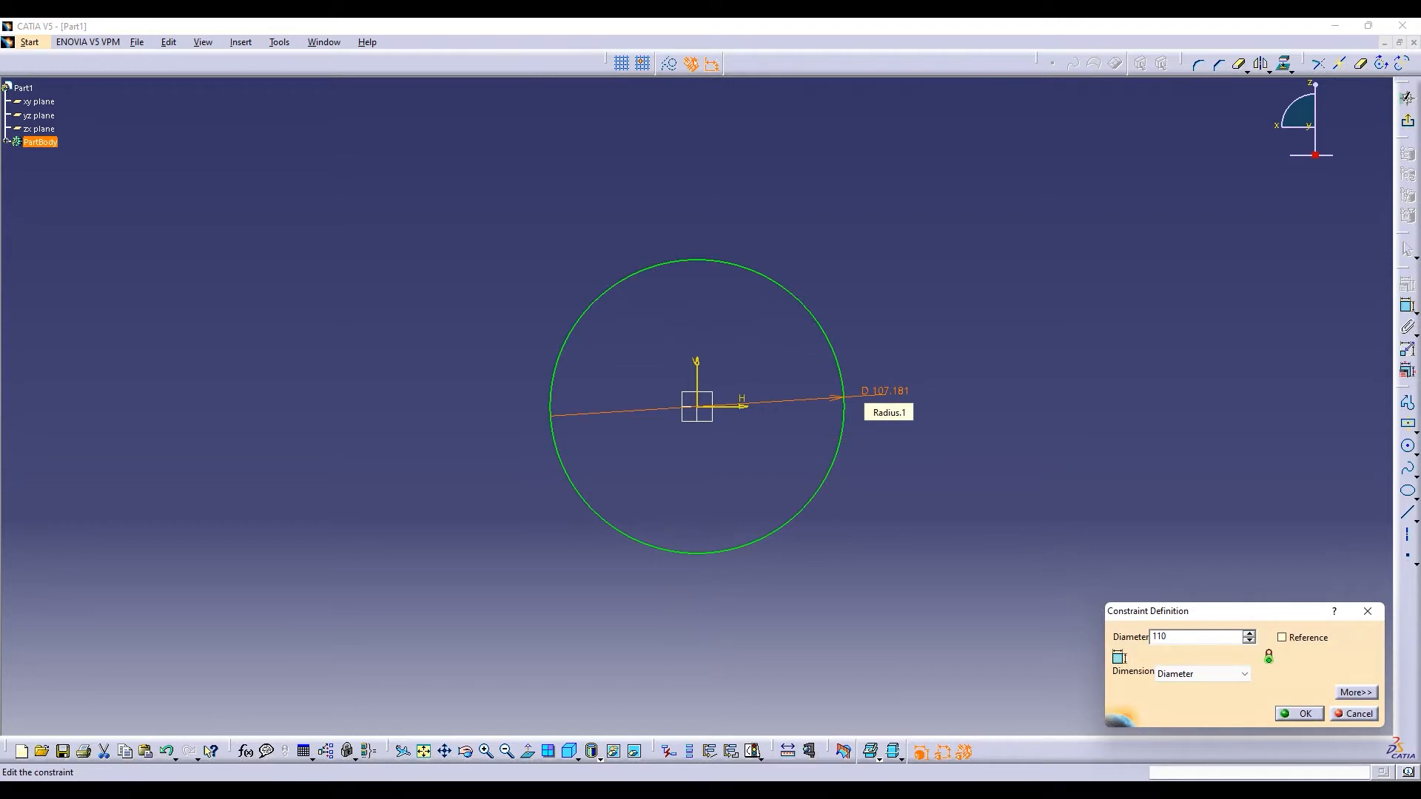
text(110)
key(Return)
Leave the sketch and pad the circle 129 mm in the reversed direction, without mirrored extent
click(1408, 98)
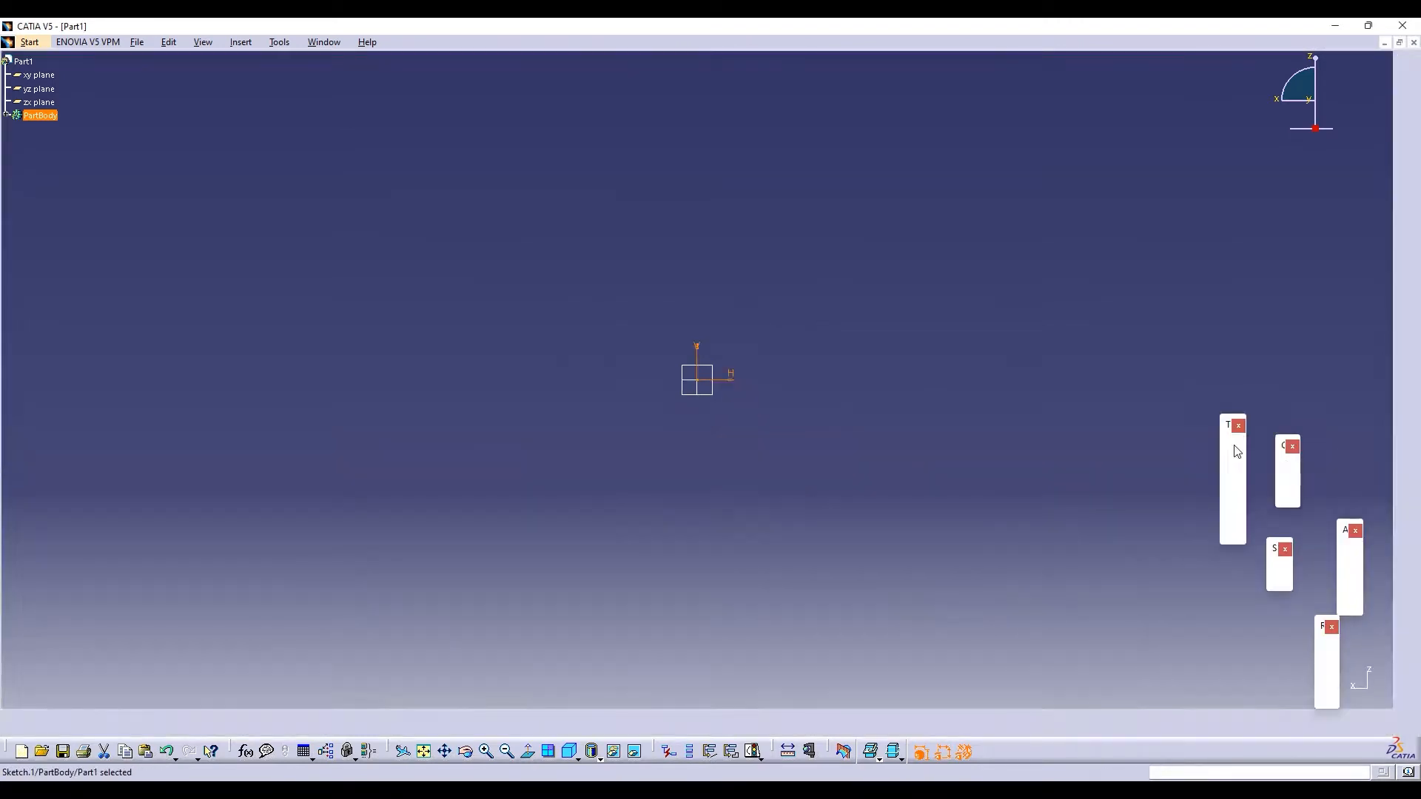
click(1408, 272)
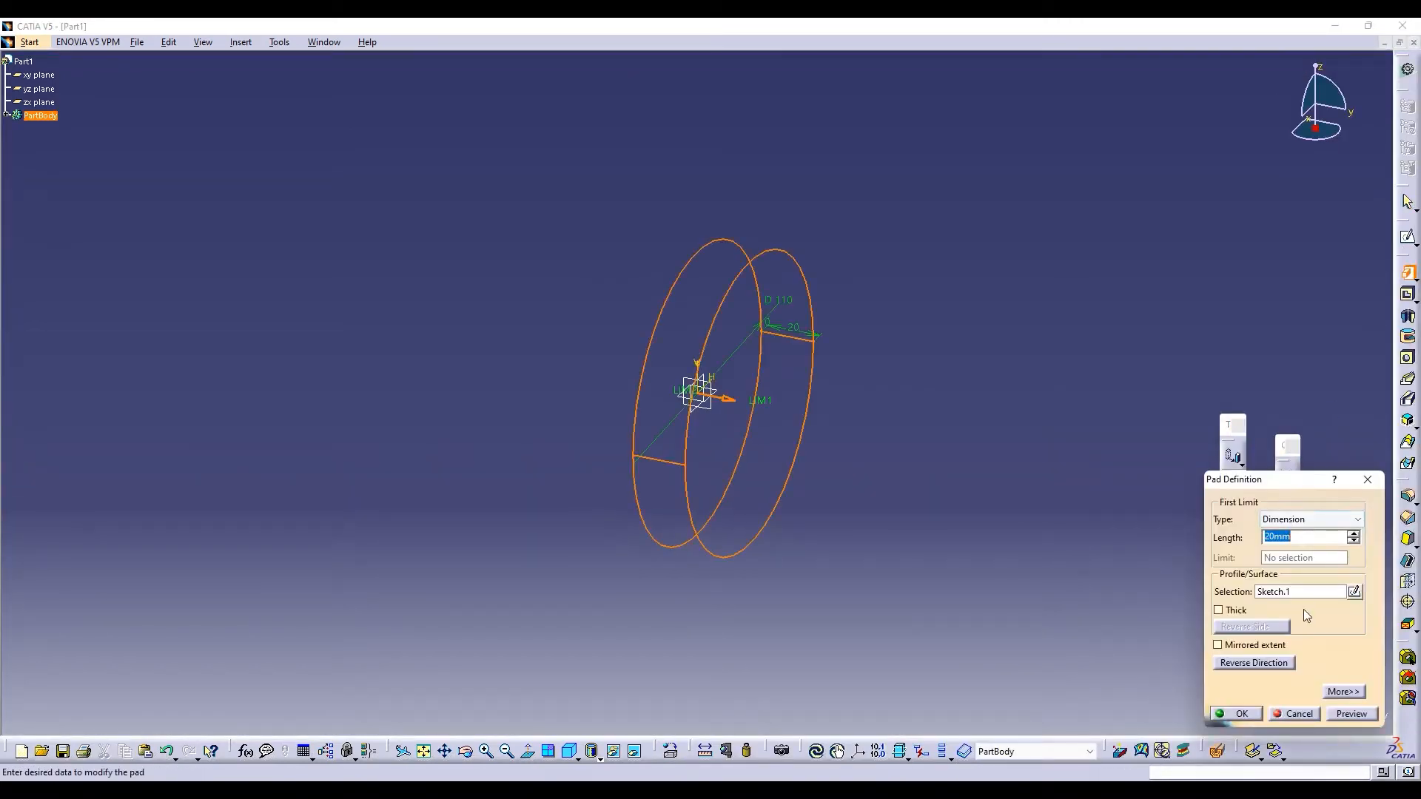
click(1261, 646)
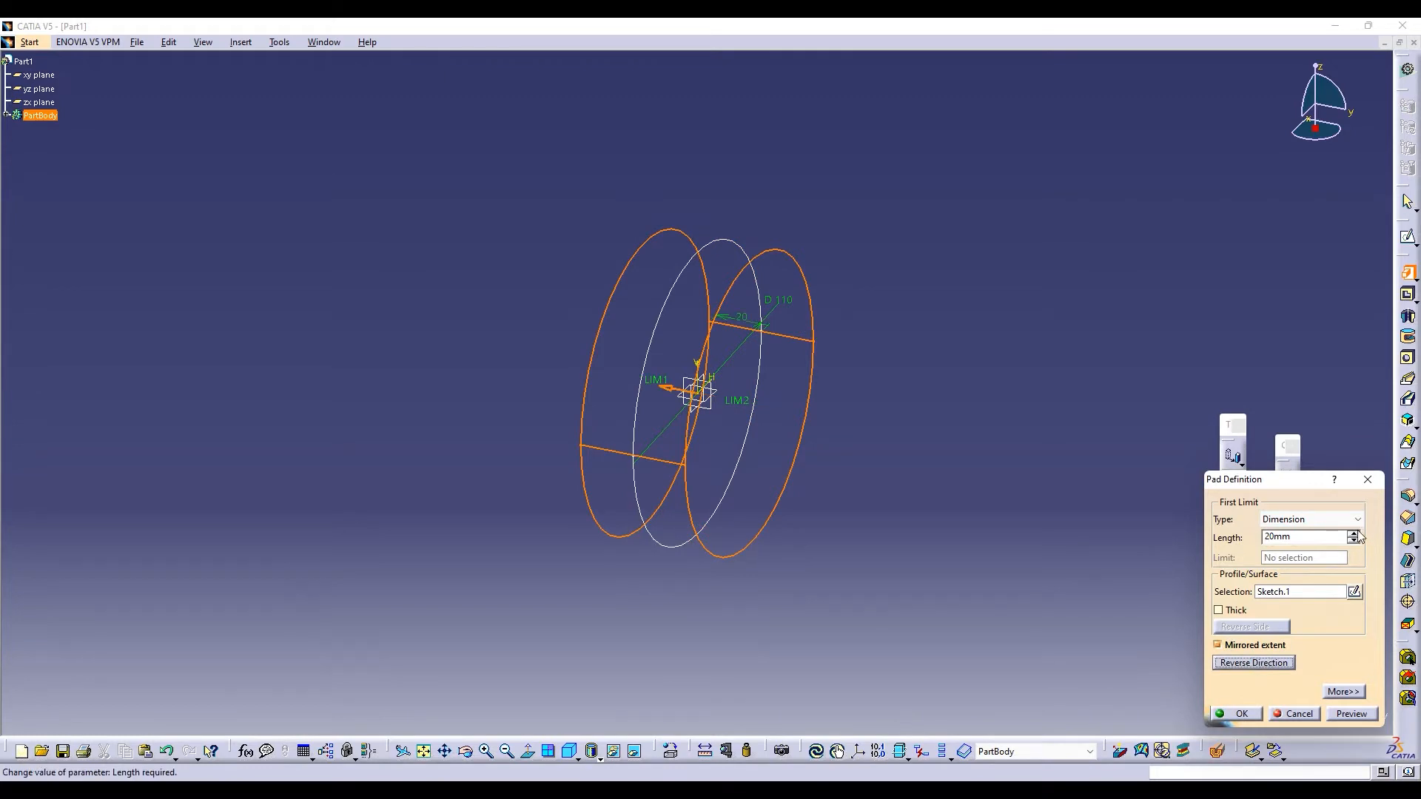
click(1258, 646)
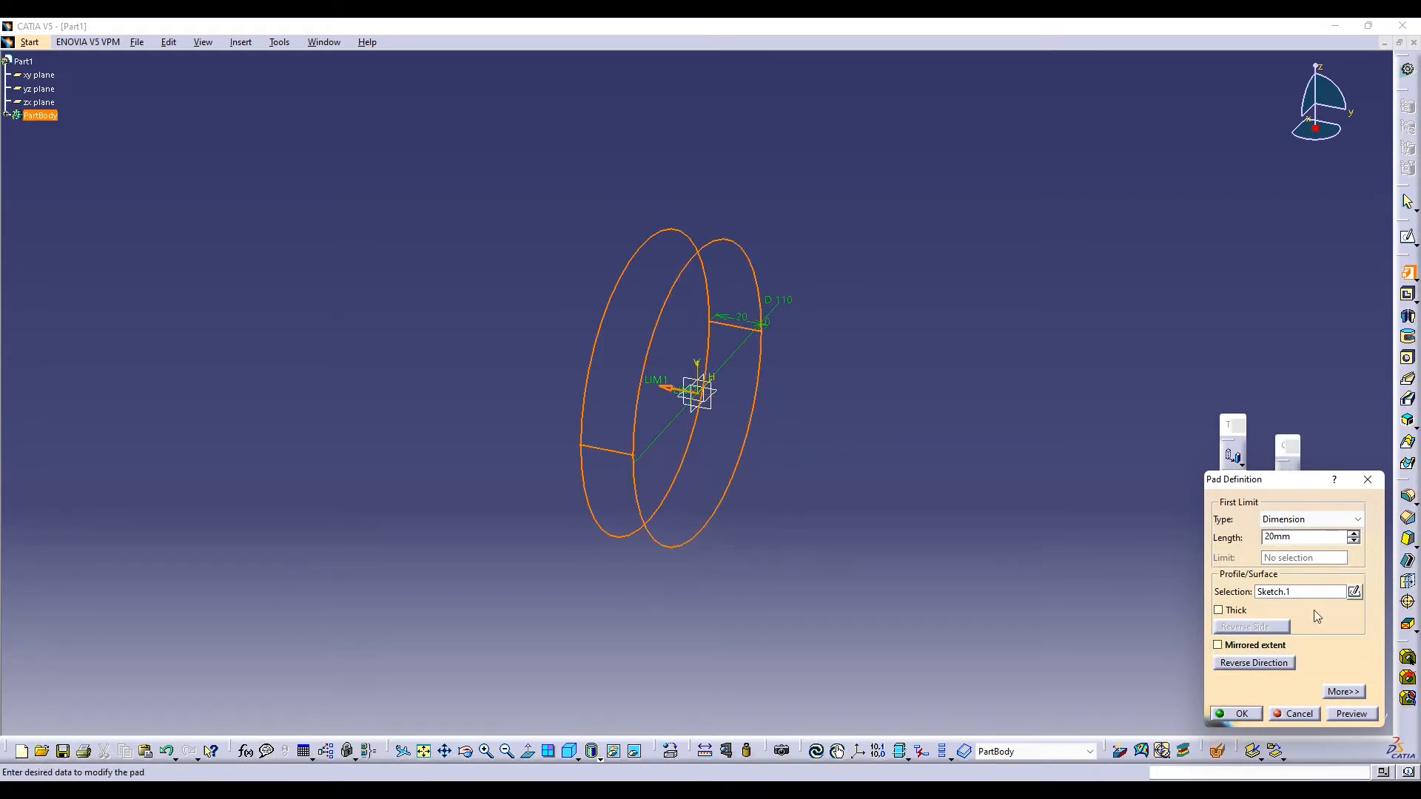
click(1353, 531)
drag(1353, 532, 1353, 532)
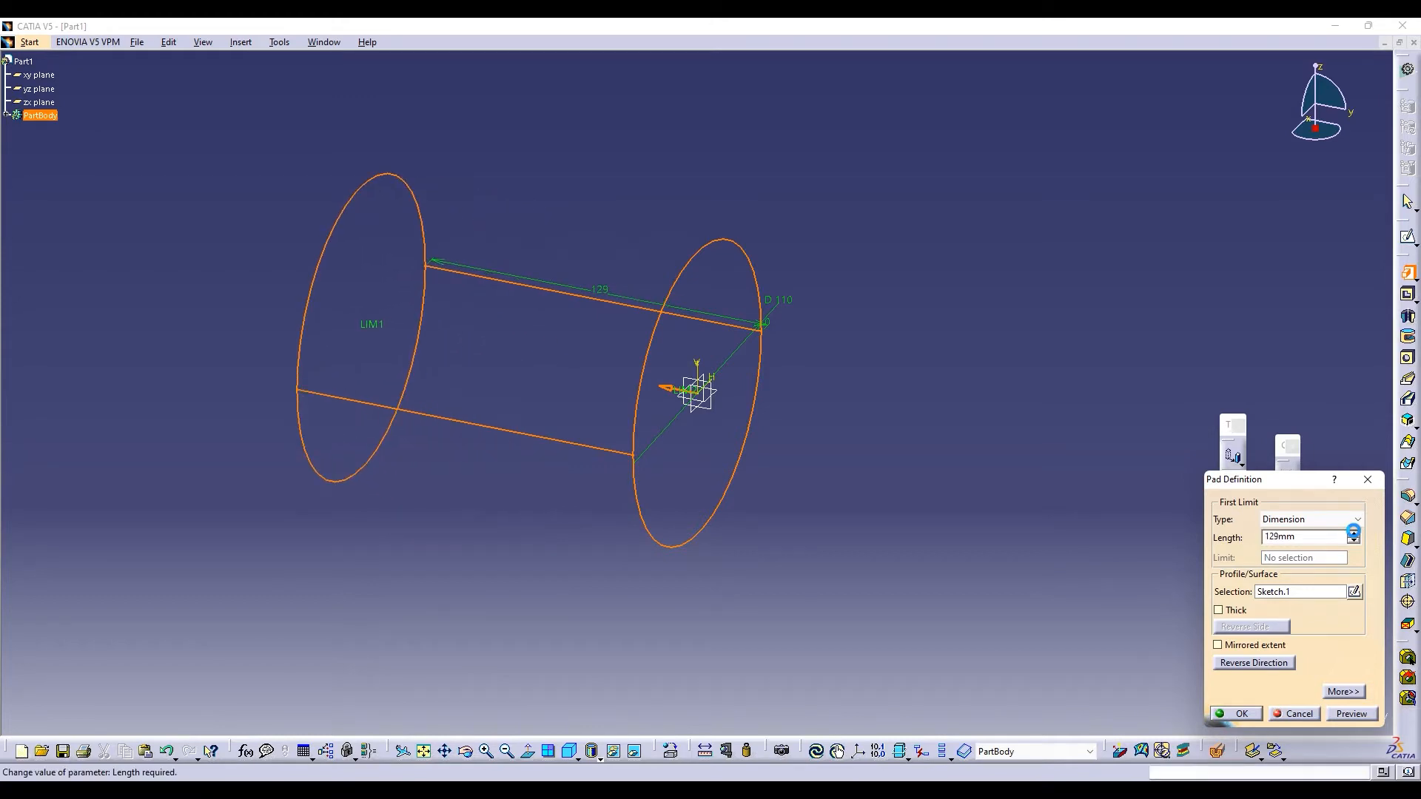
click(1353, 714)
click(1236, 714)
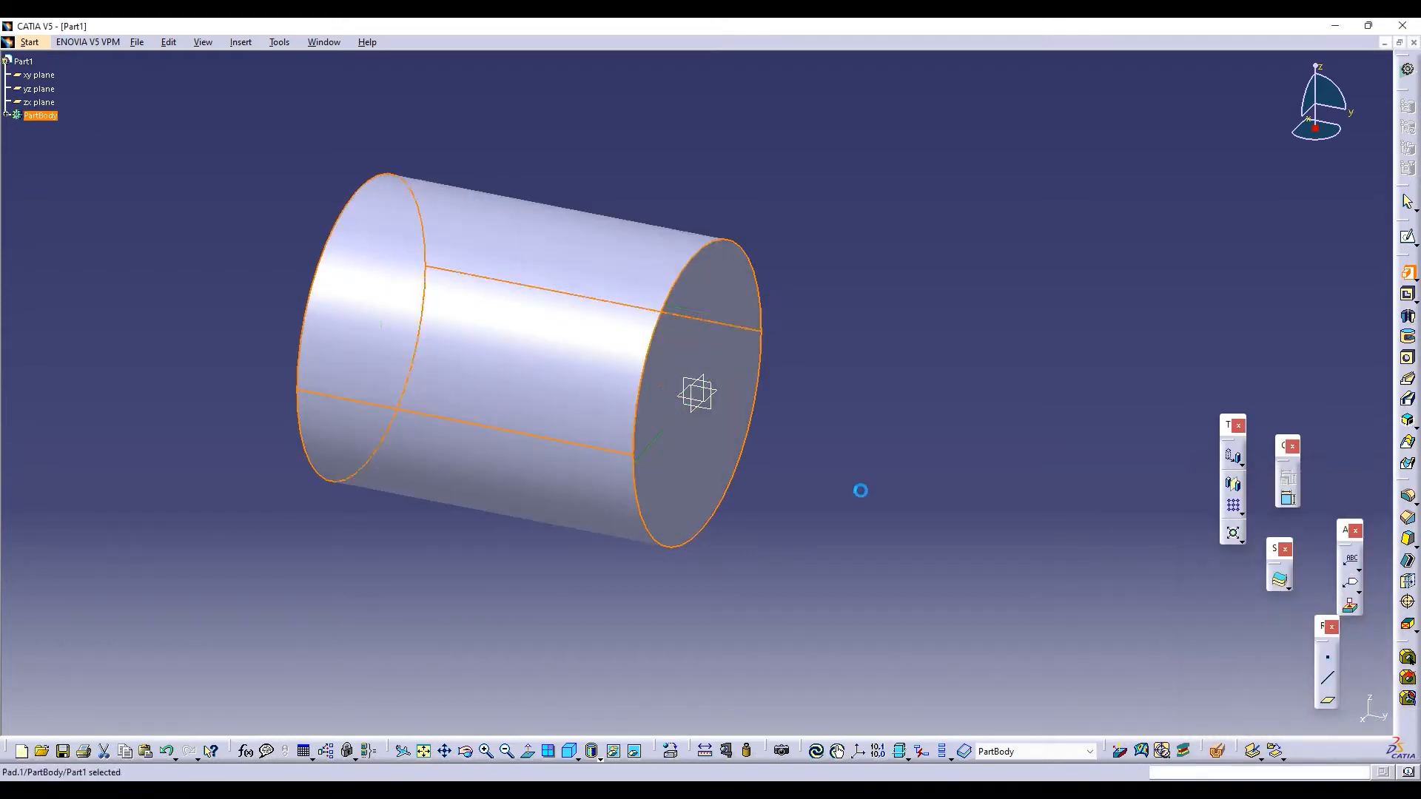
Start a new sketch on the cylinder's flat end face at the origin
click(1408, 237)
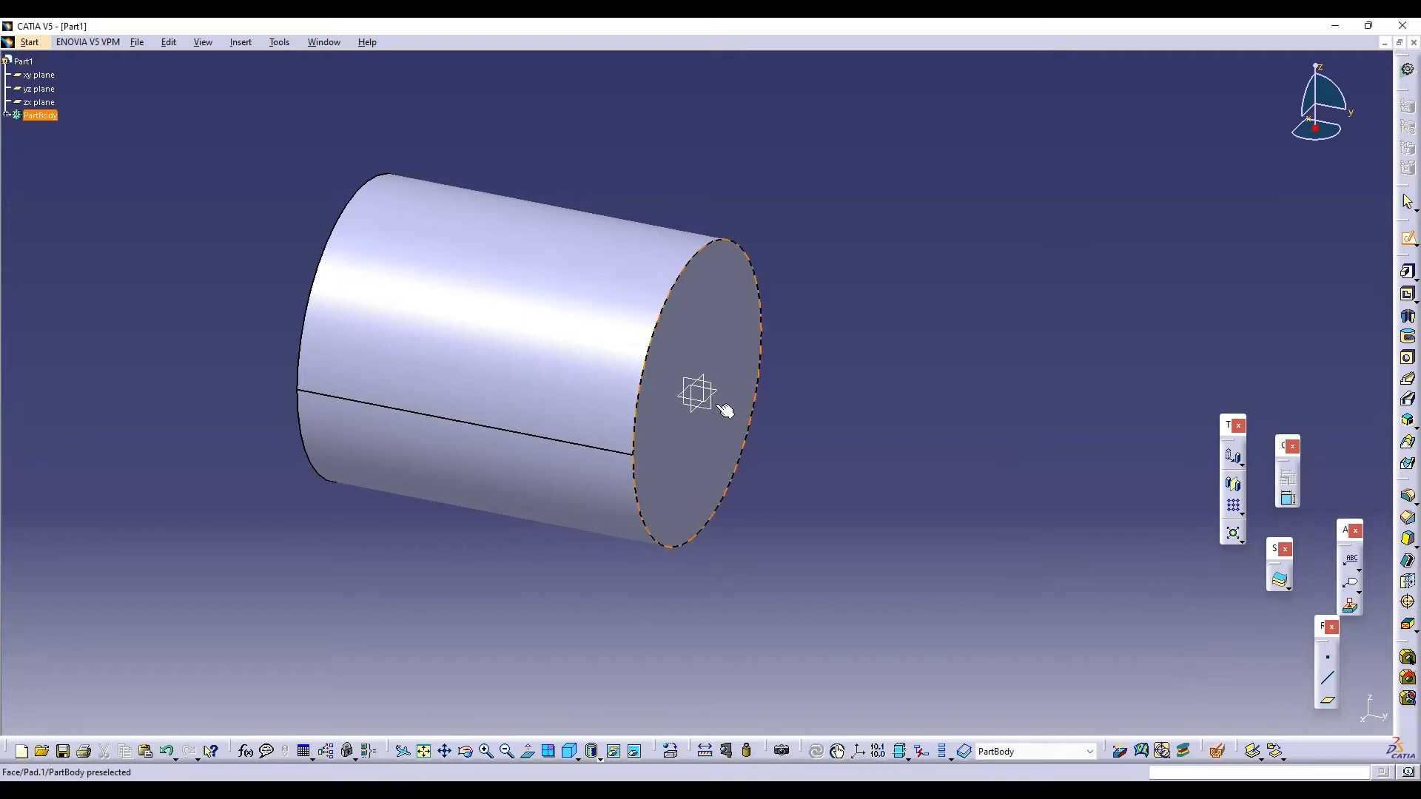
click(699, 412)
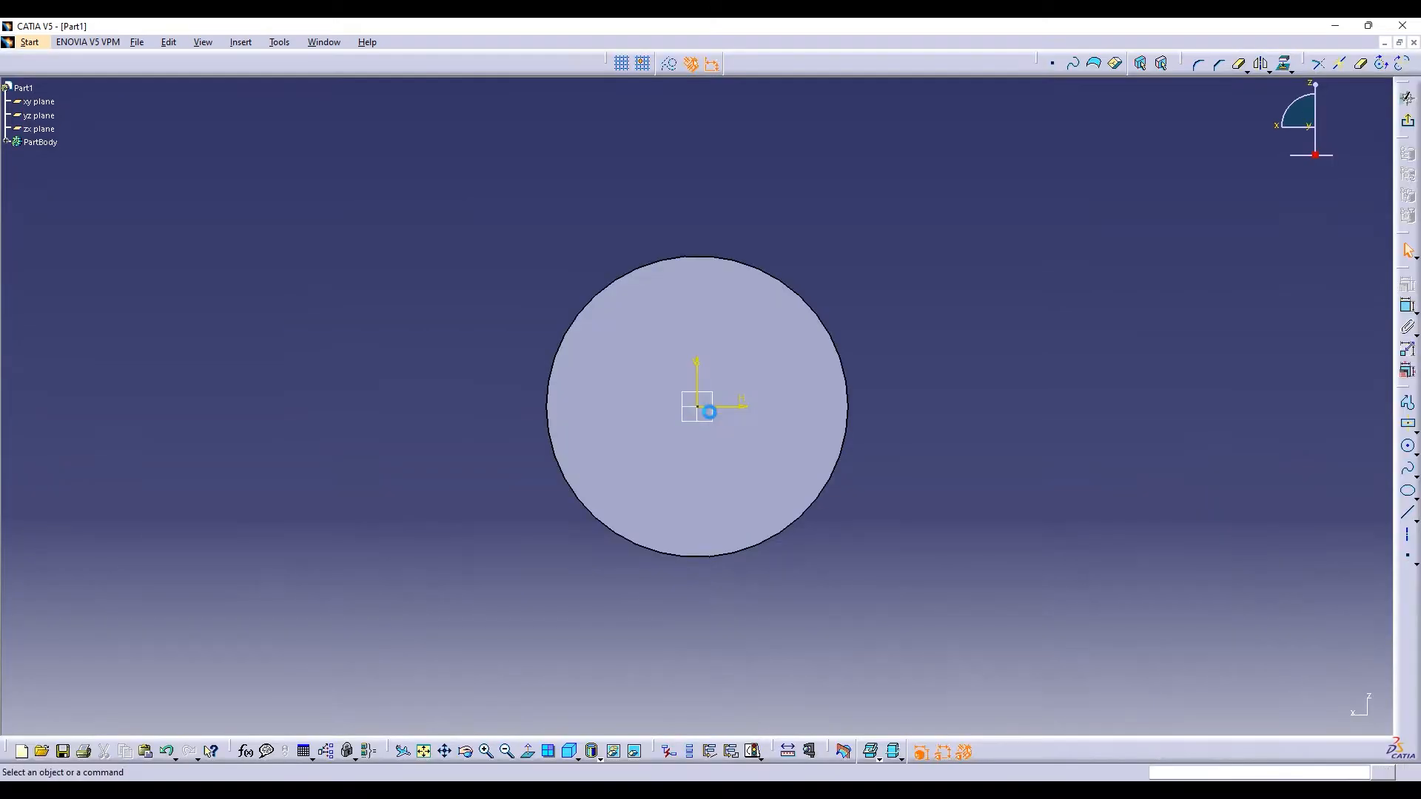
click(1413, 432)
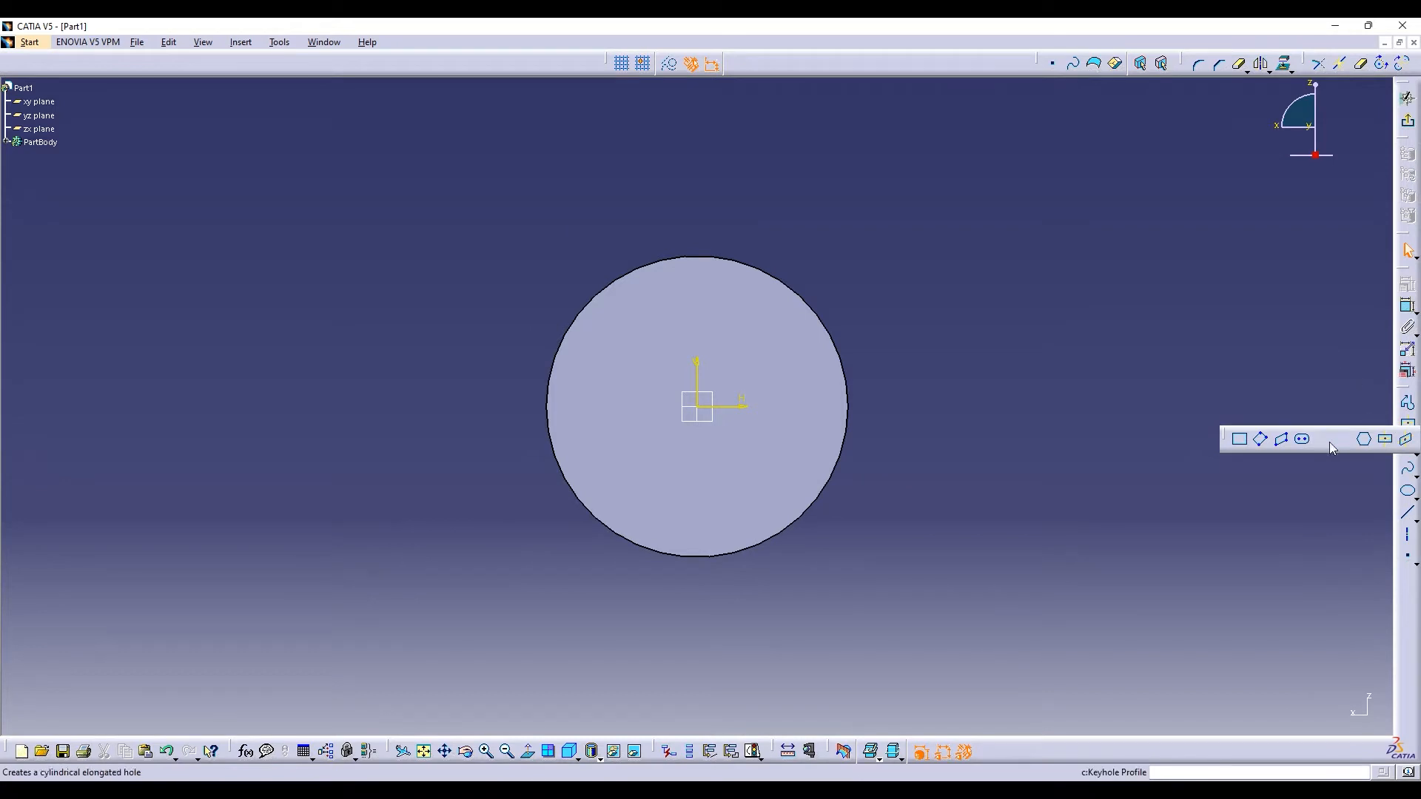
click(1385, 439)
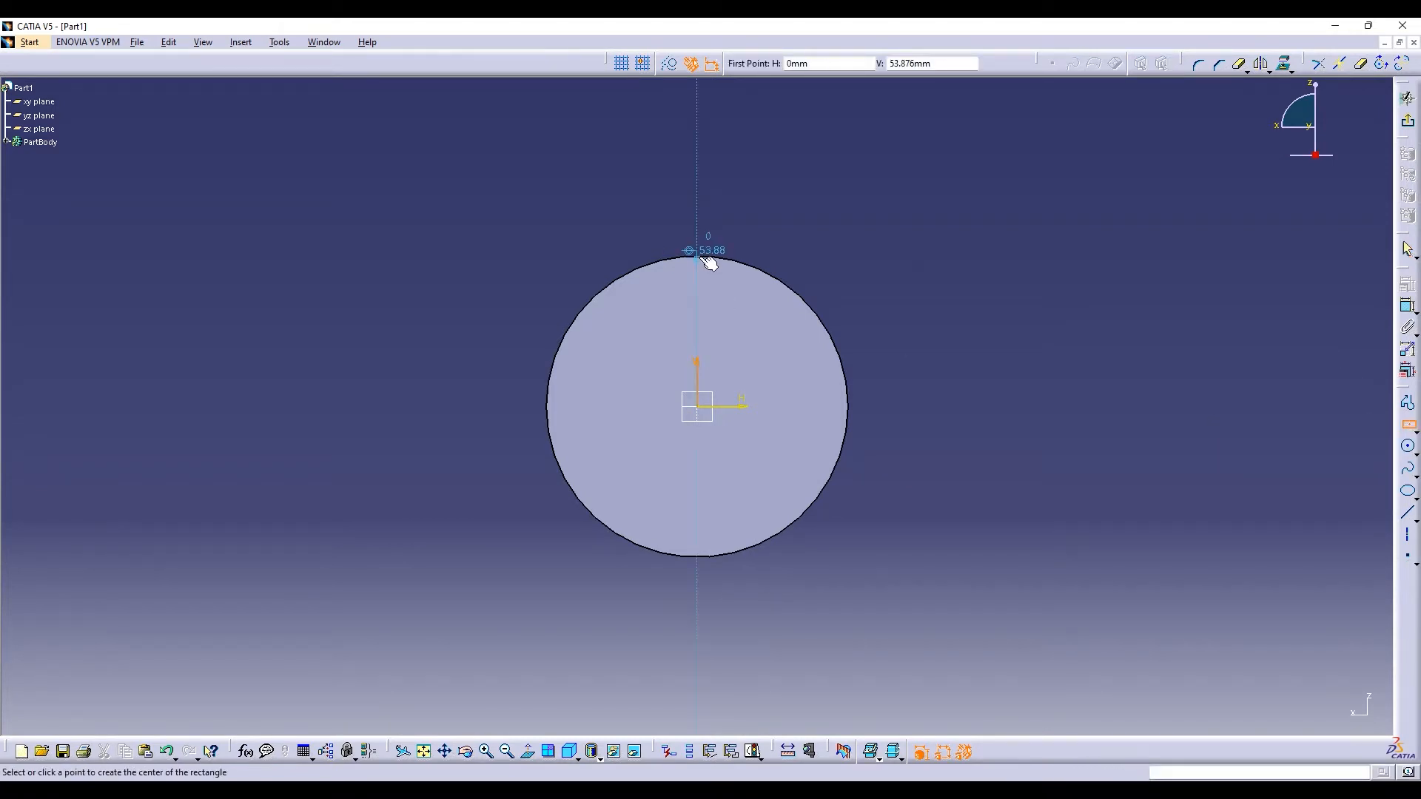
click(699, 258)
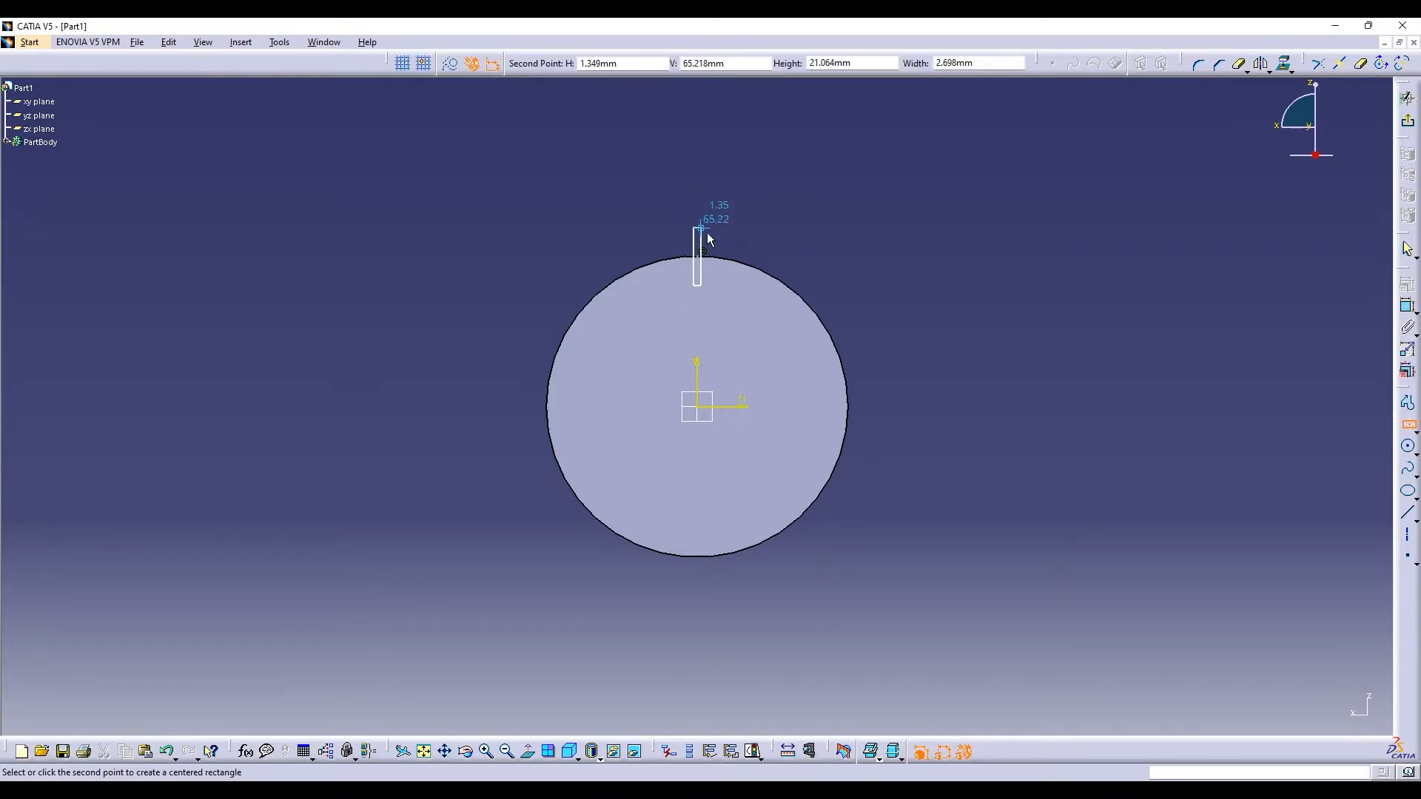
key(Escape)
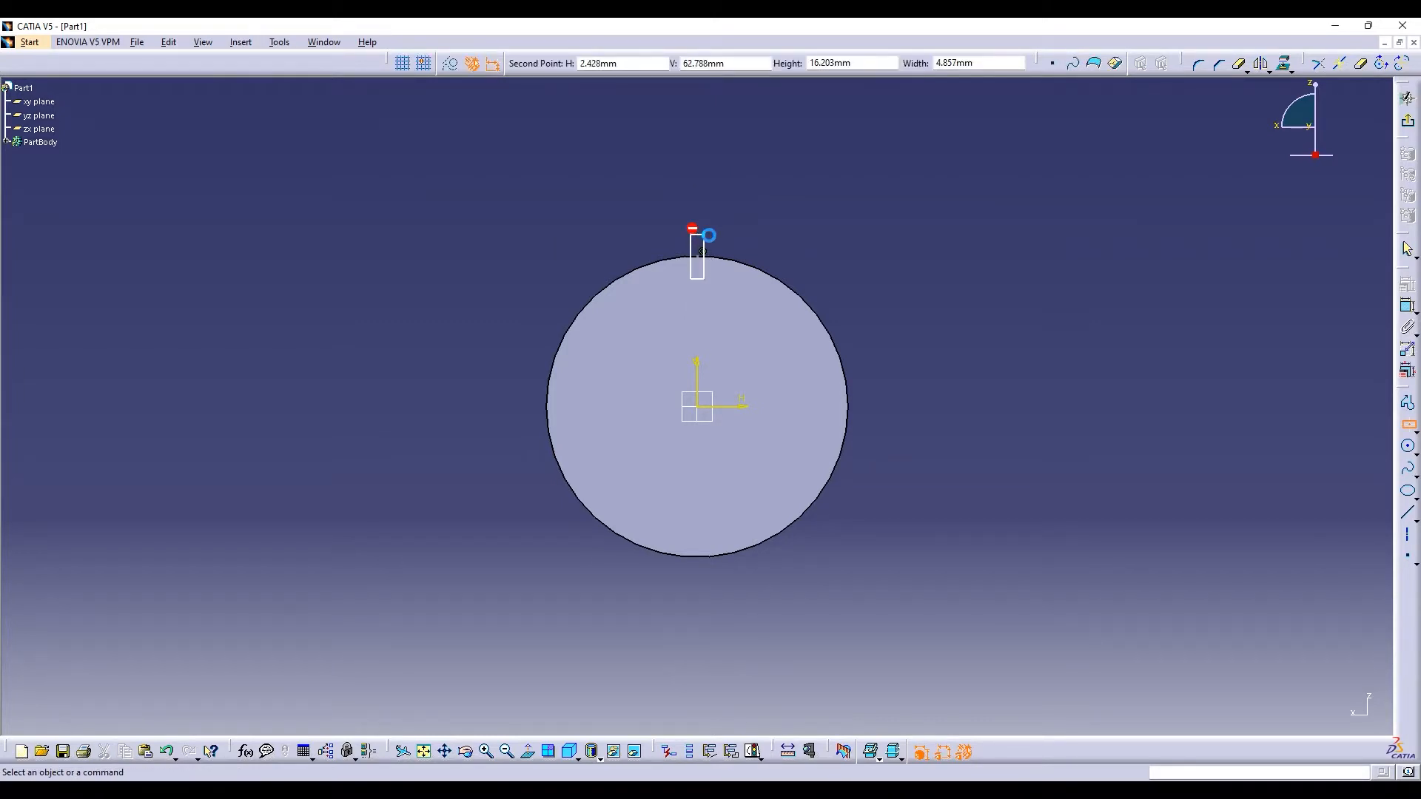
click(1407, 403)
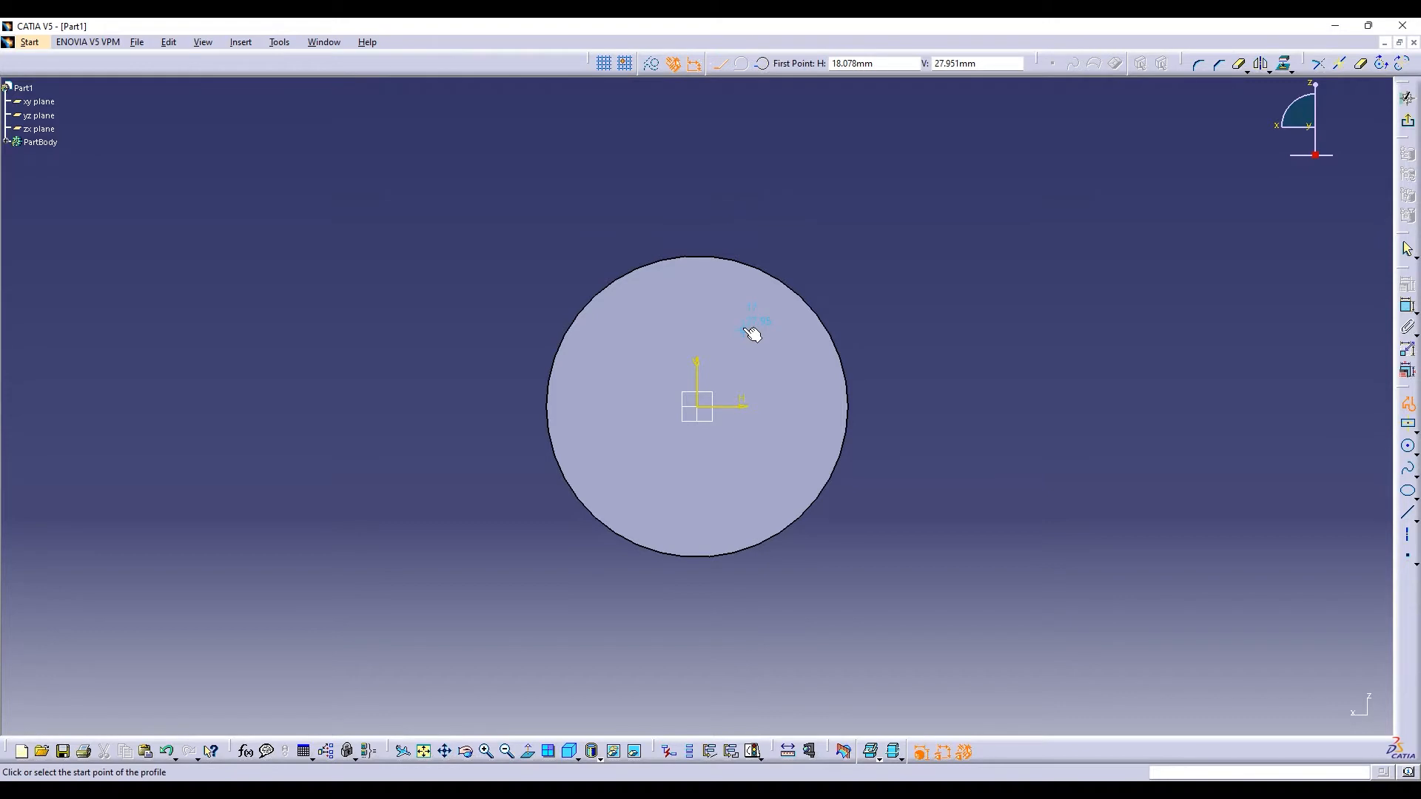
click(702, 273)
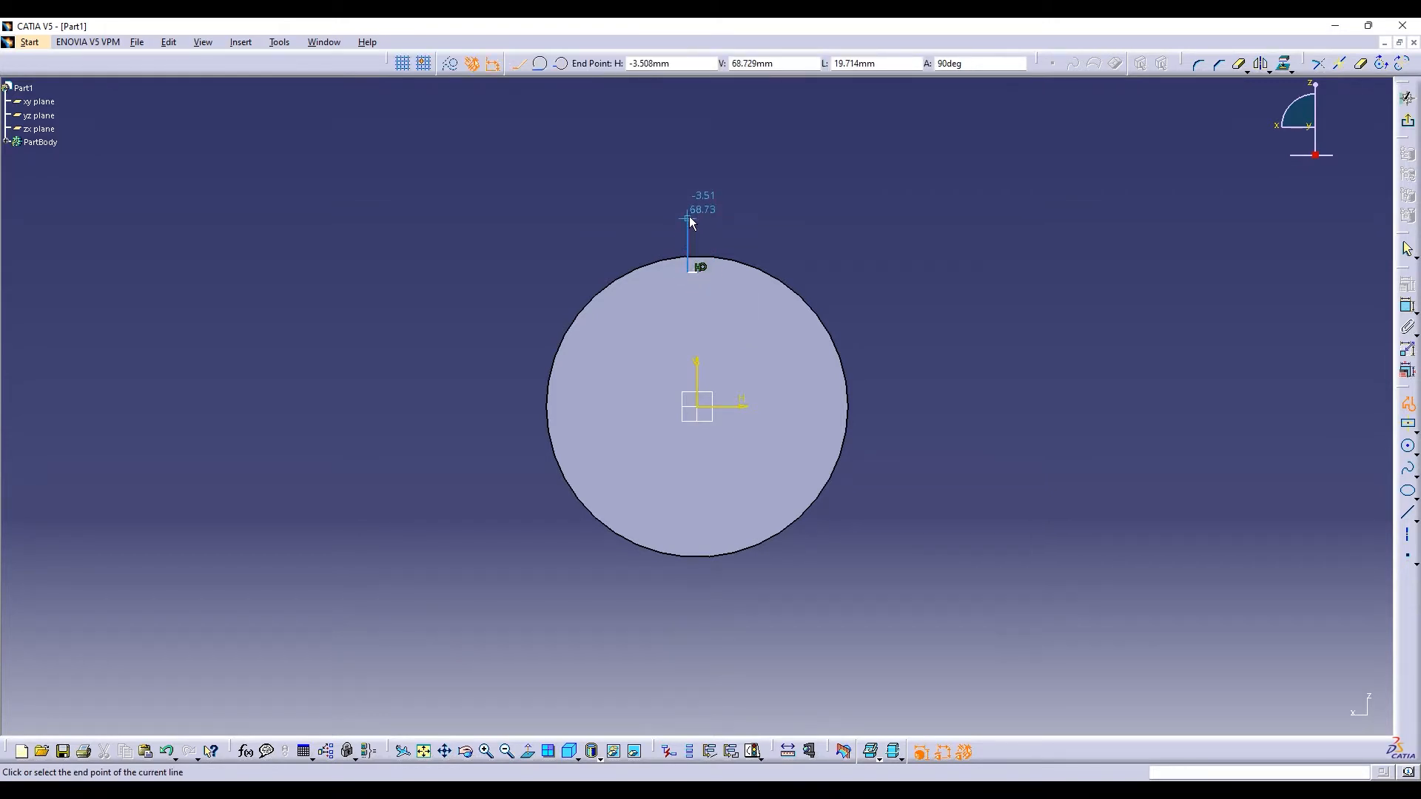
click(689, 222)
key(Escape)
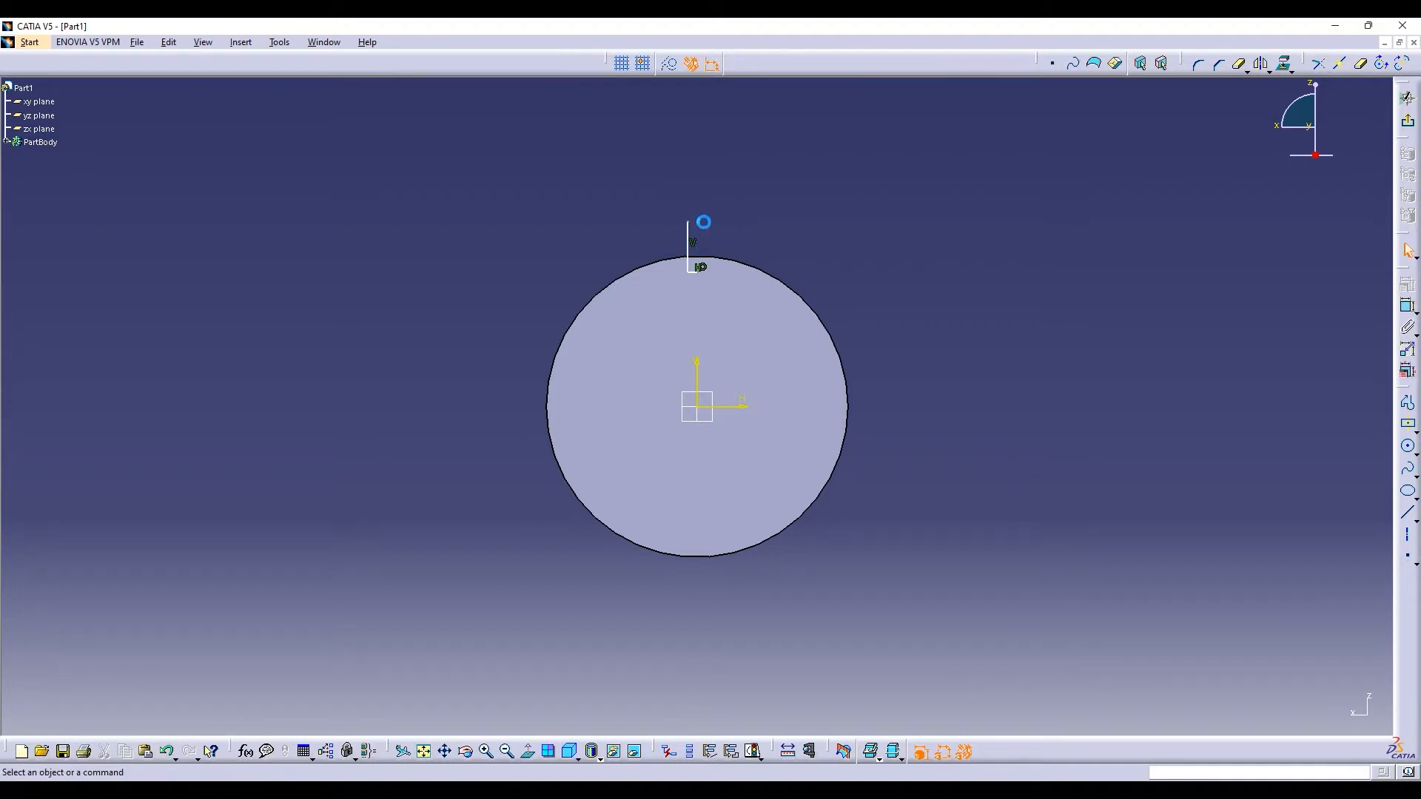
Sketch half of a pointed tooth, about 1.9 mm wide, at the circle's upper edge and mirror it about the vertical axis
click(1408, 404)
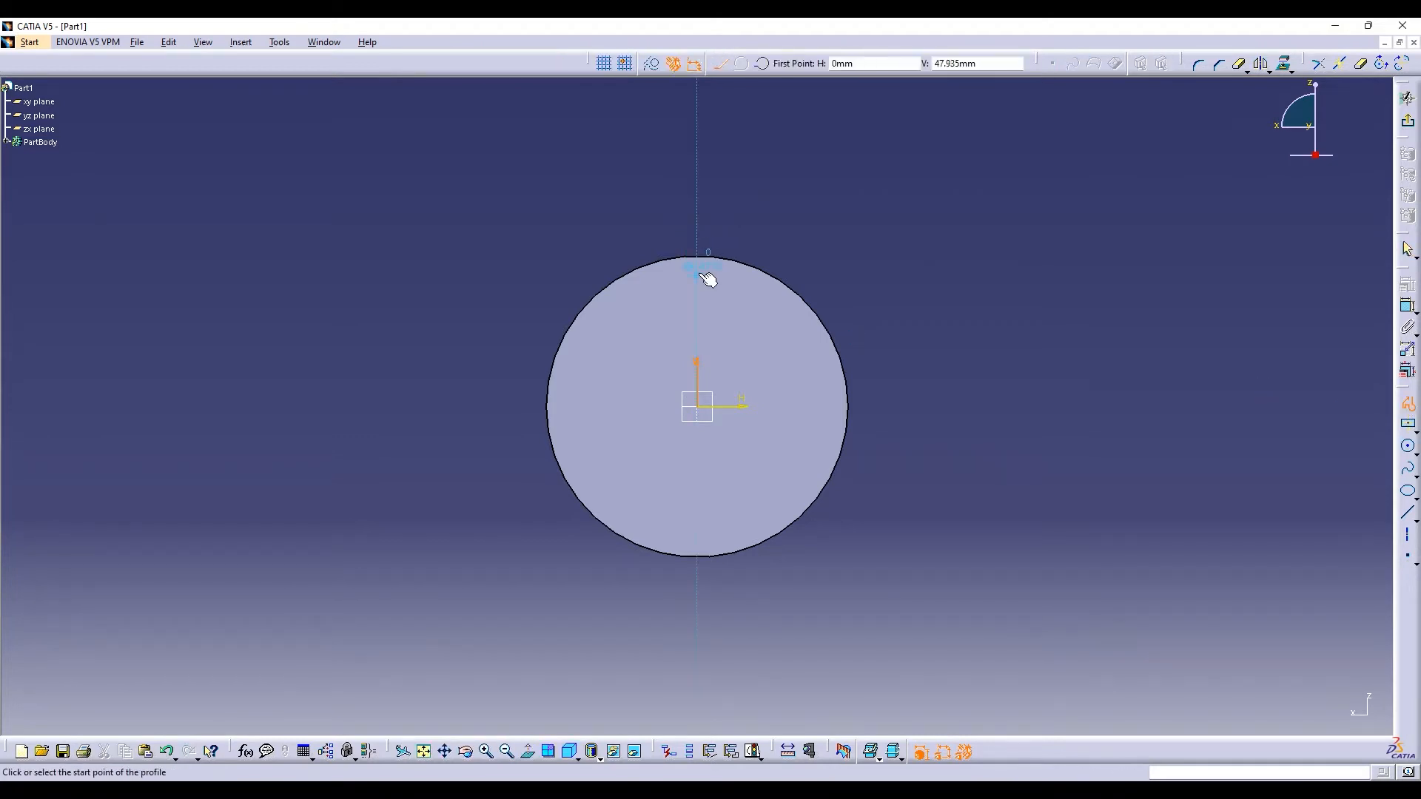
click(703, 262)
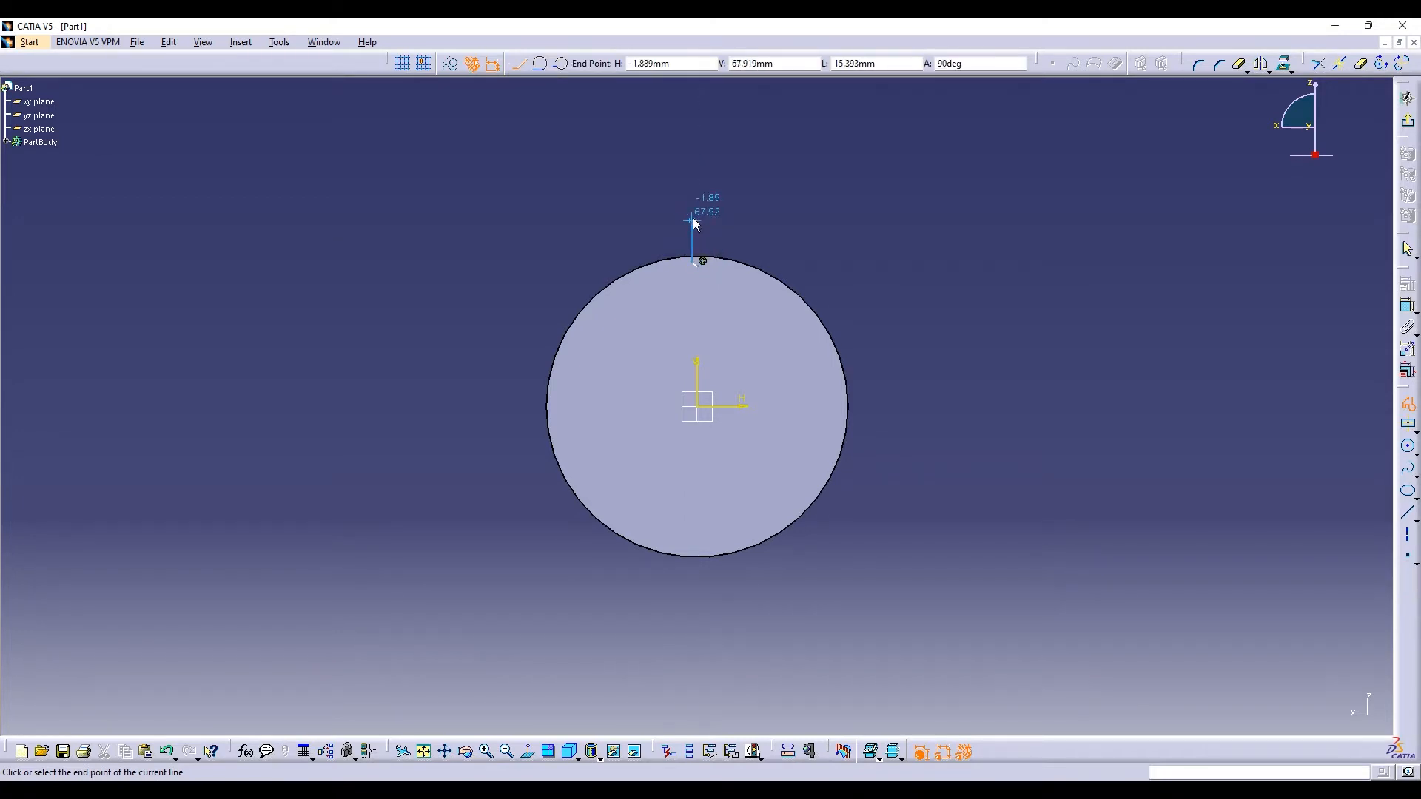
click(693, 234)
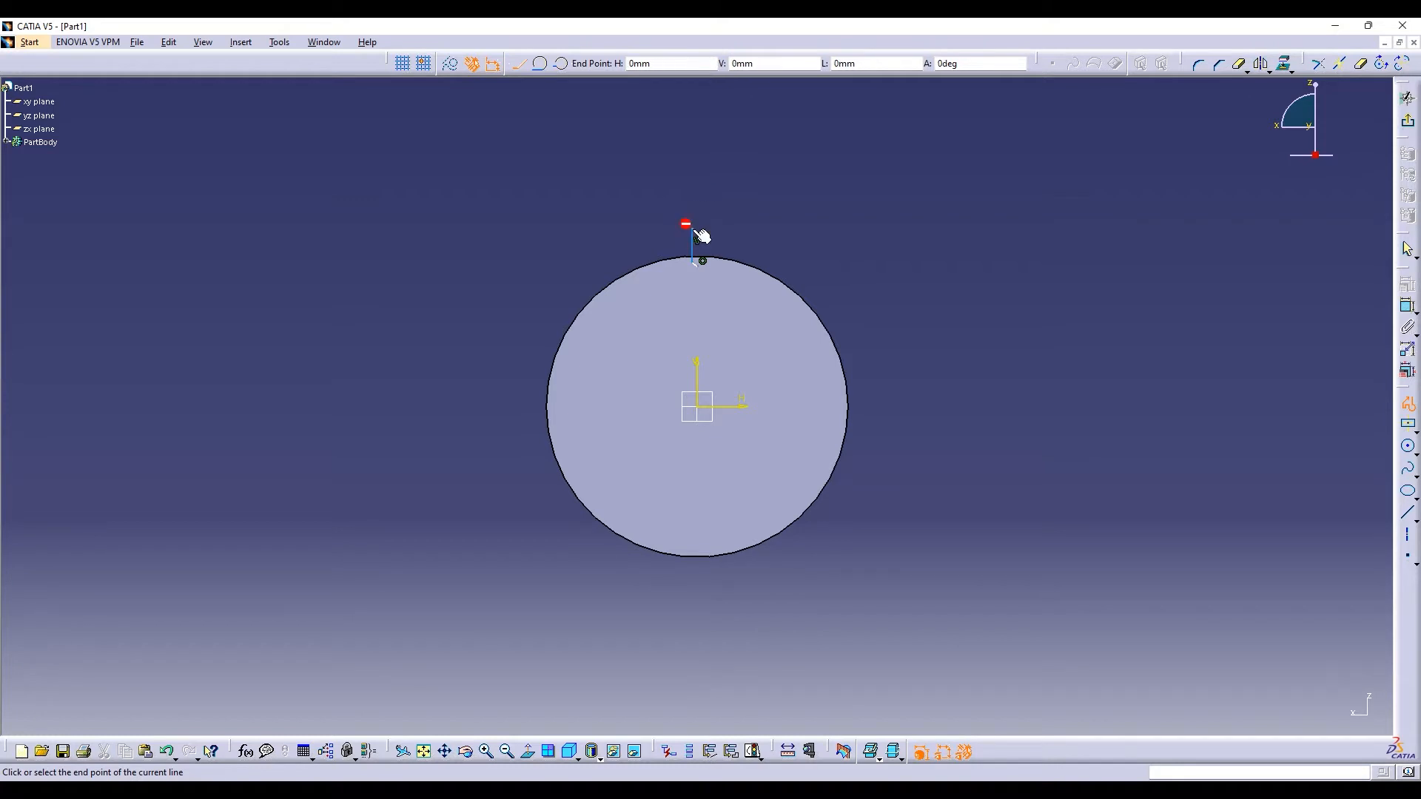
click(698, 223)
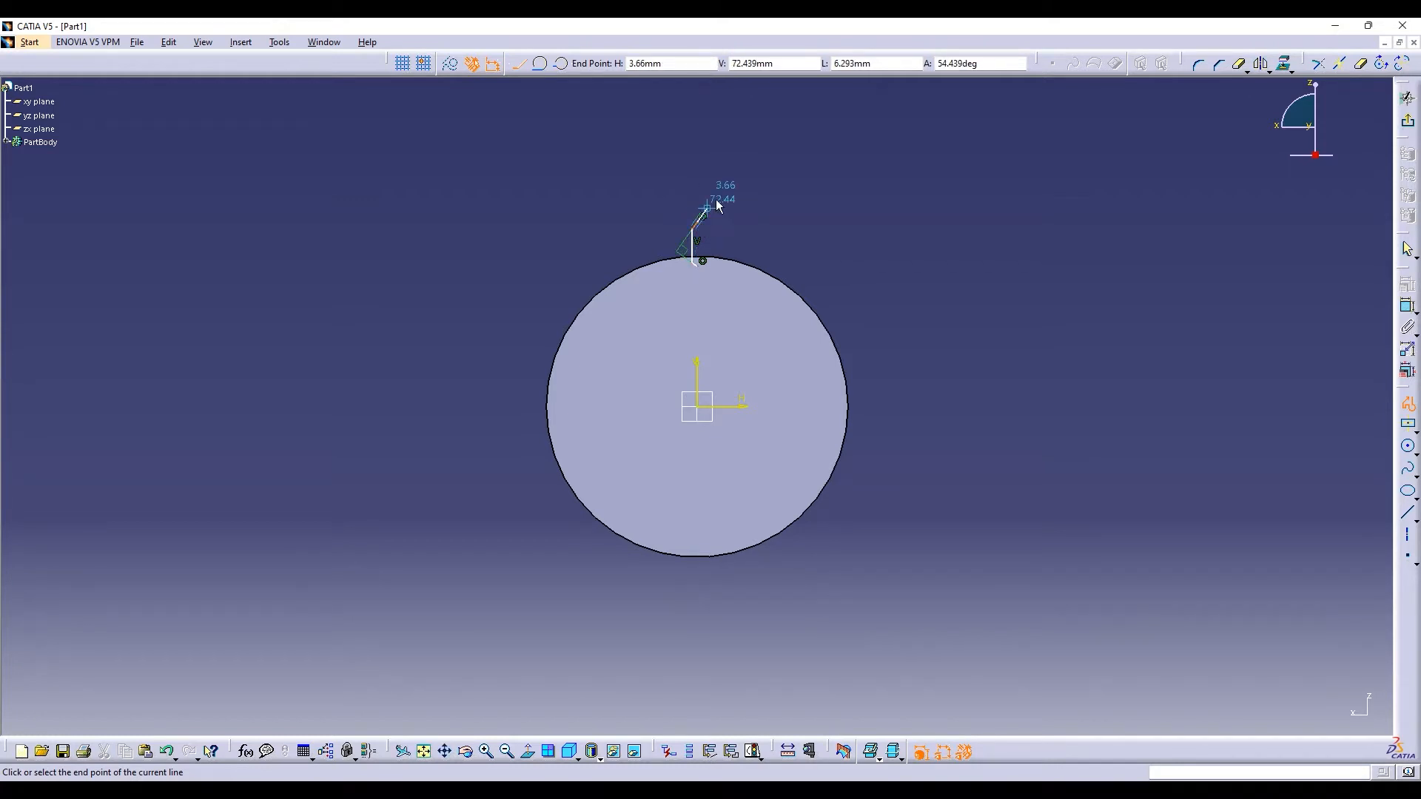
key(Escape)
click(1259, 63)
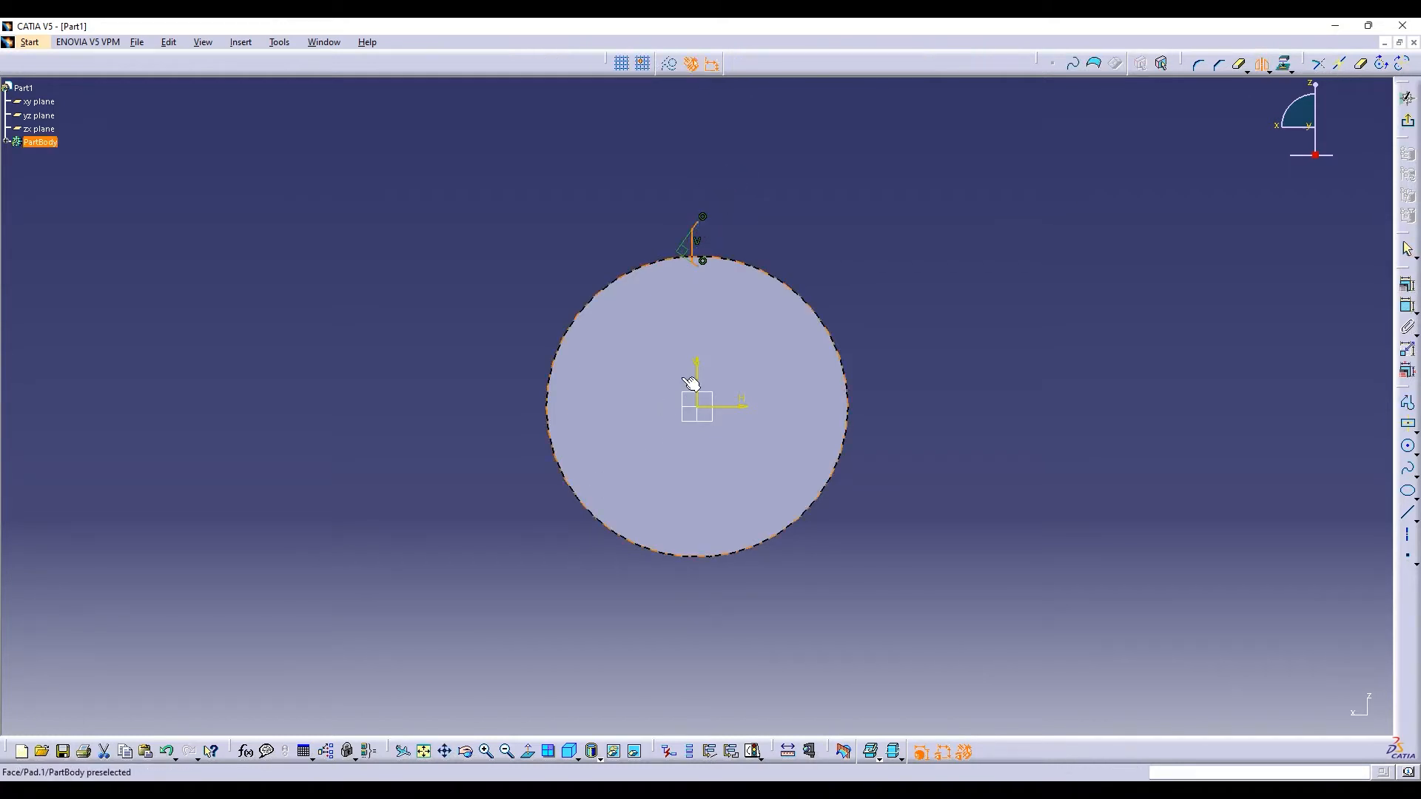
click(697, 381)
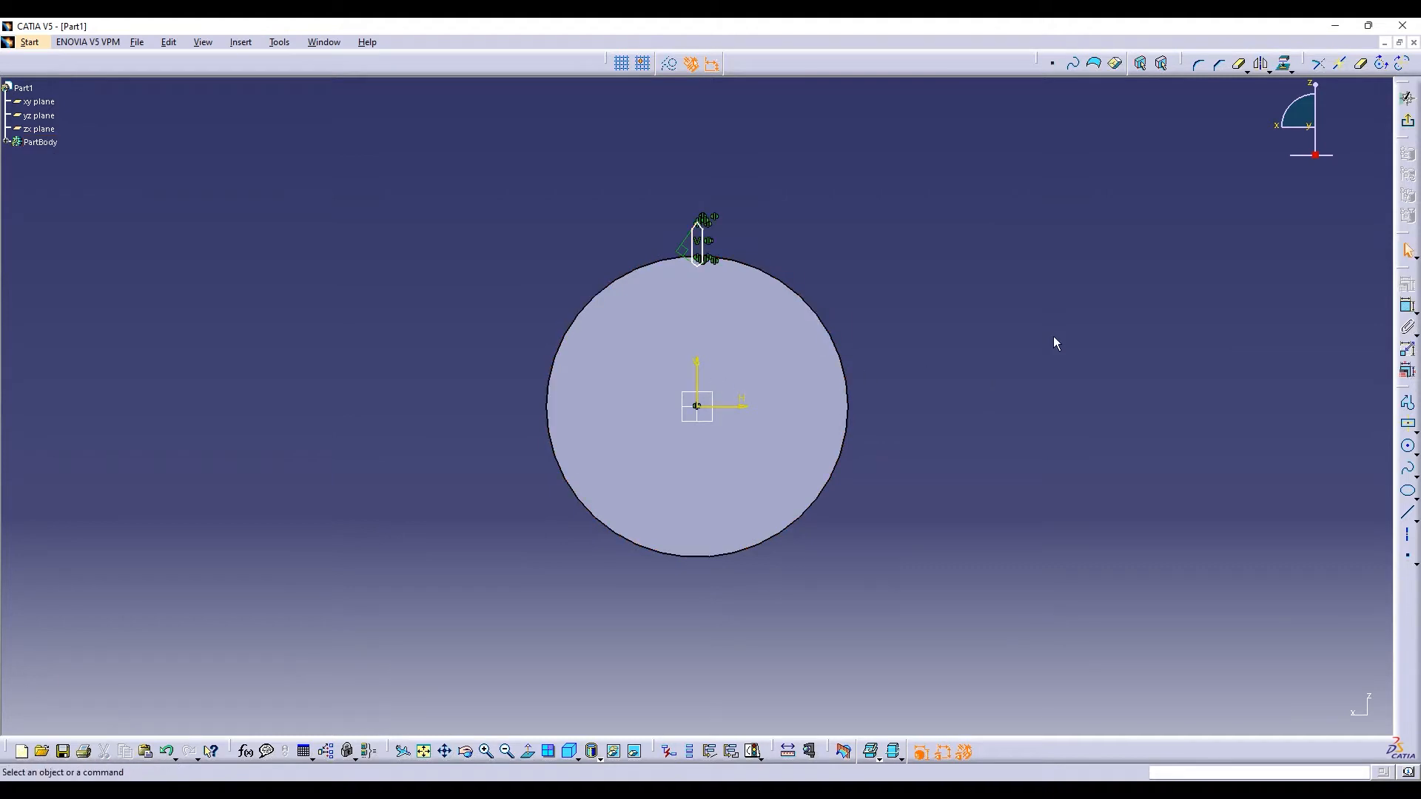
Leave the sketch and pad the tooth profile 130 mm in the reversed direction along the cylinder
click(1408, 120)
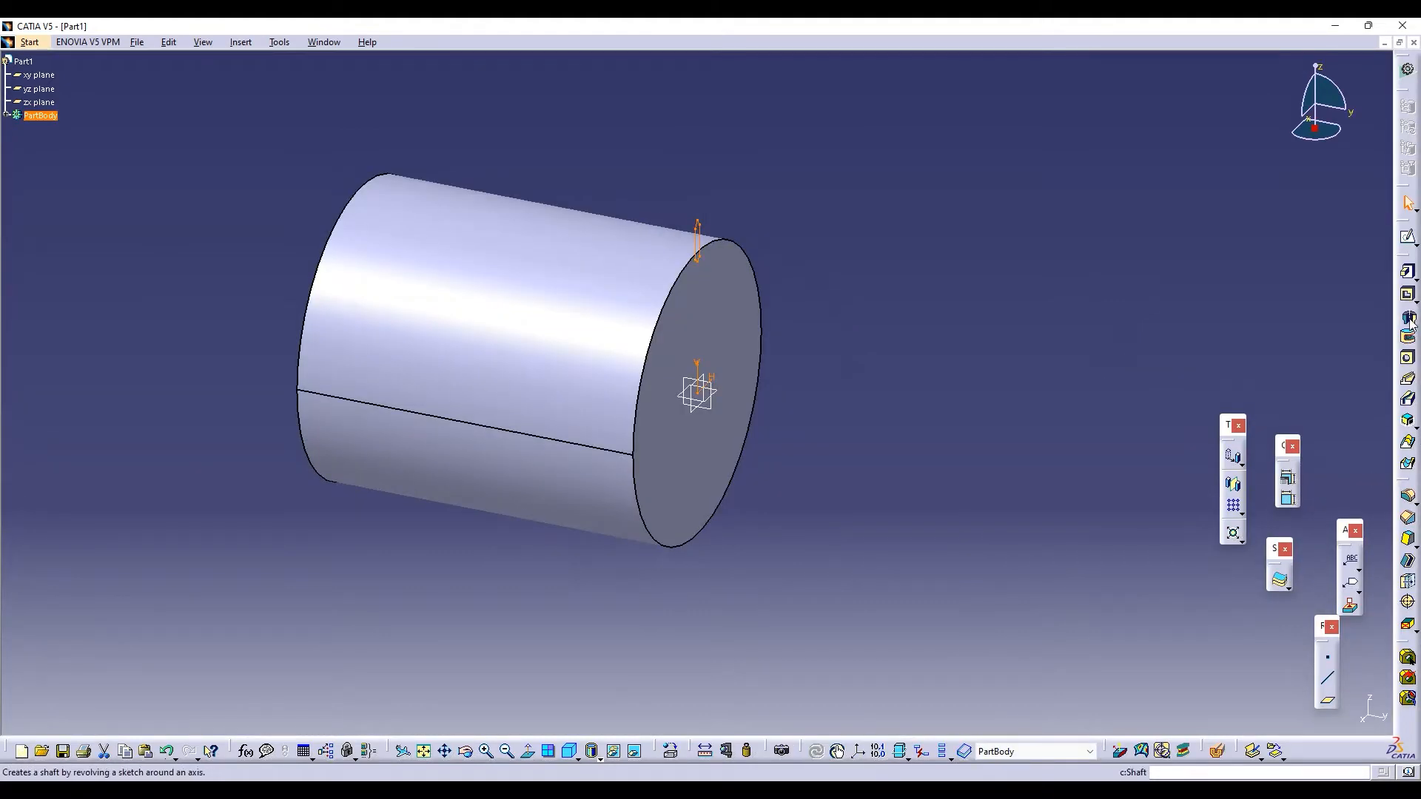
click(1408, 272)
click(1273, 665)
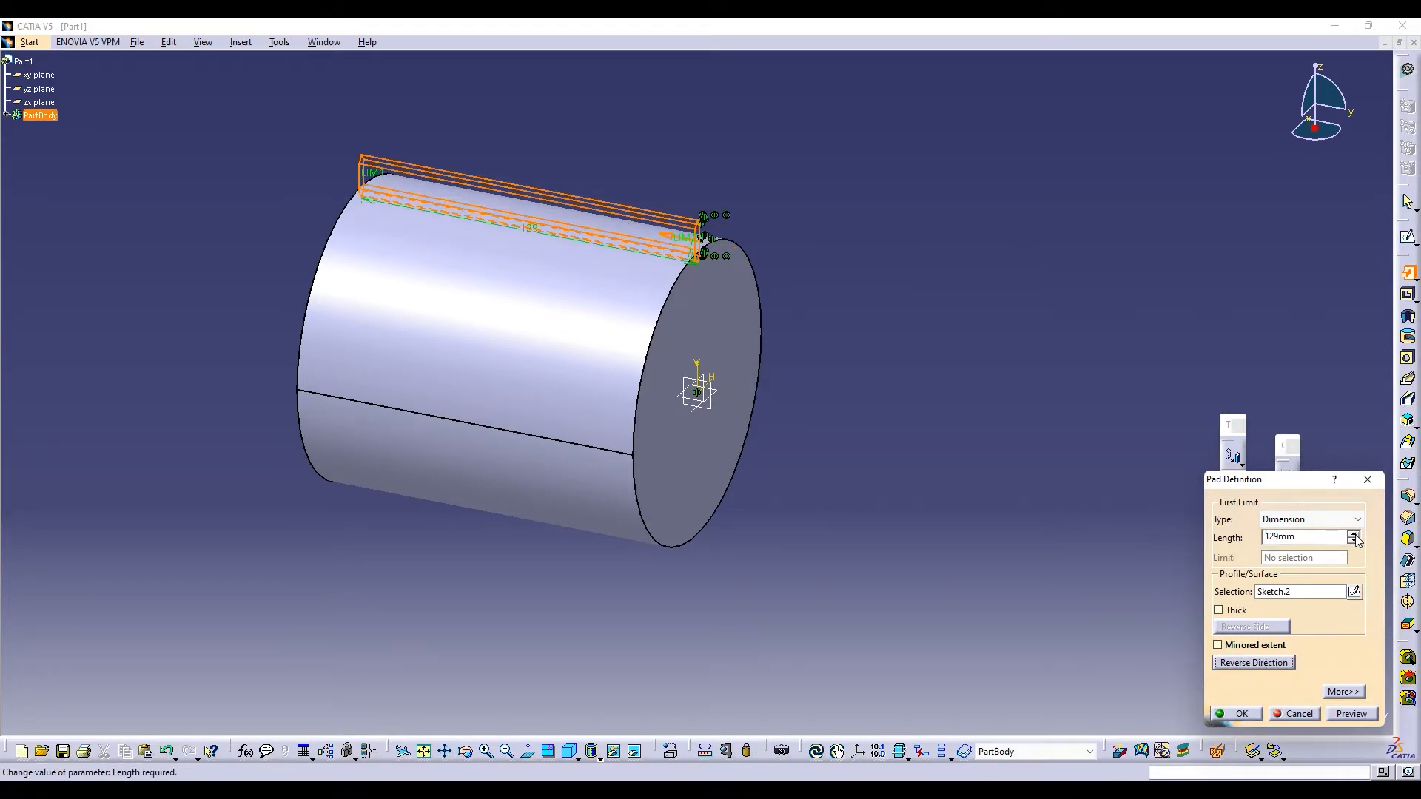
click(1254, 715)
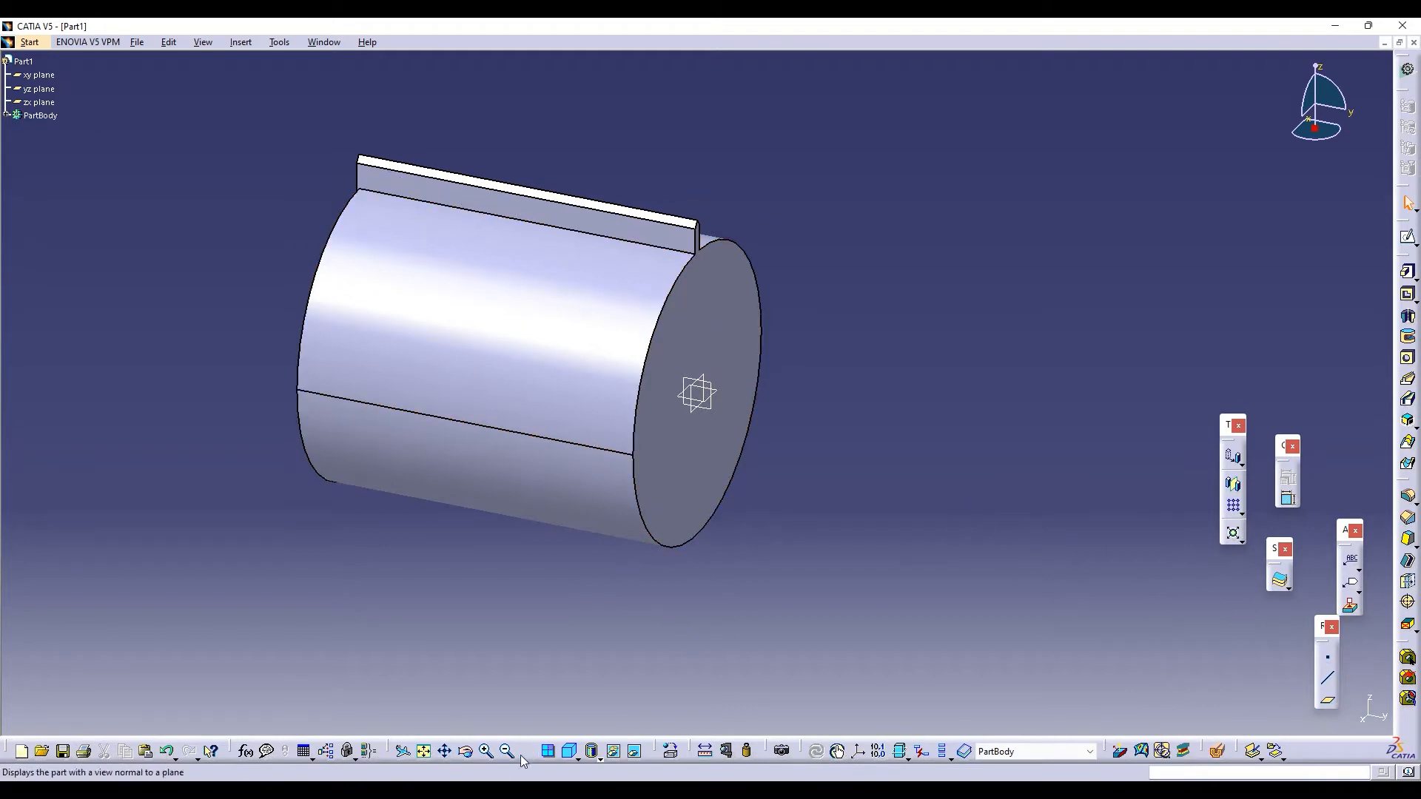
Edit the tooth pad and shorten it so that it ends flush with the cylinder's far end face
click(466, 751)
drag(392, 356, 518, 326)
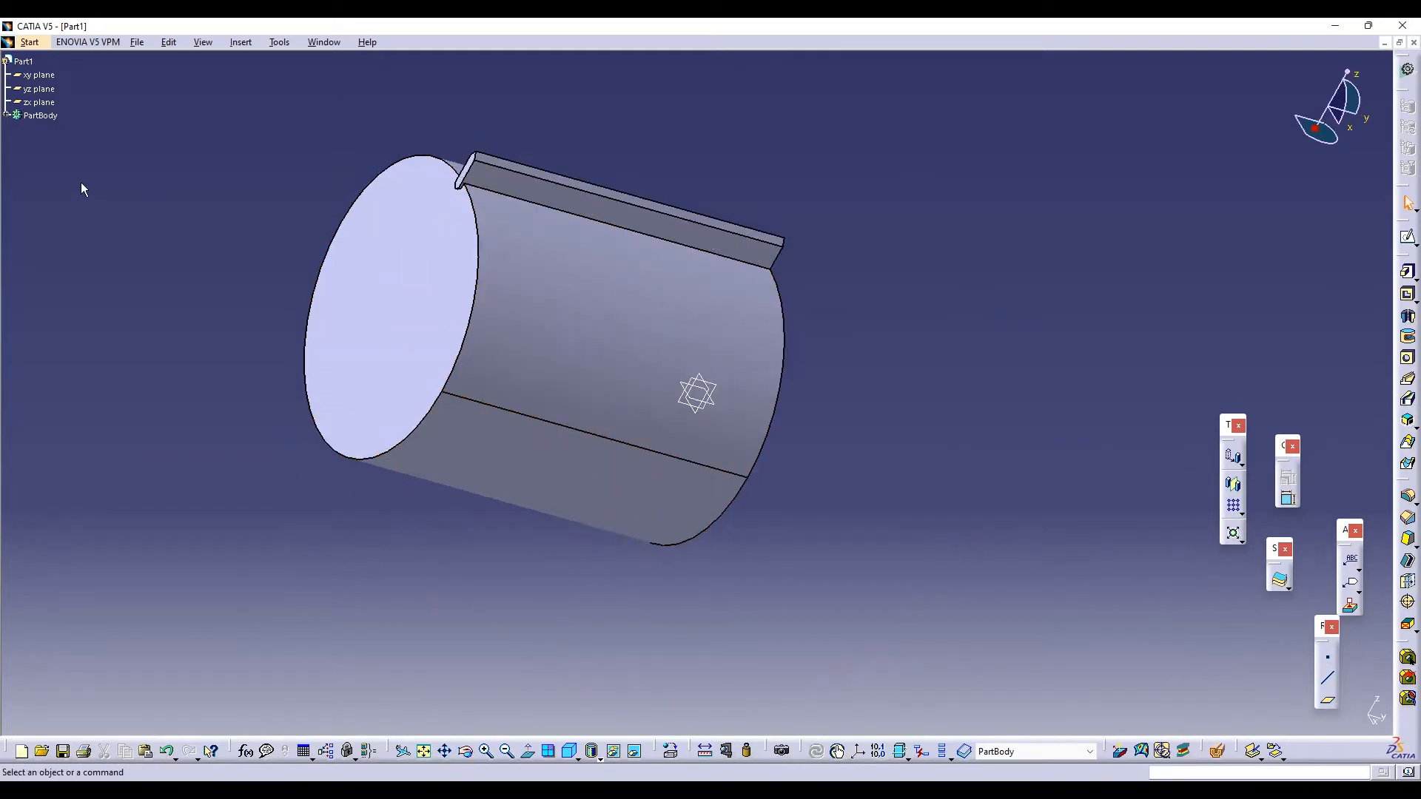
click(6, 115)
double_click(44, 156)
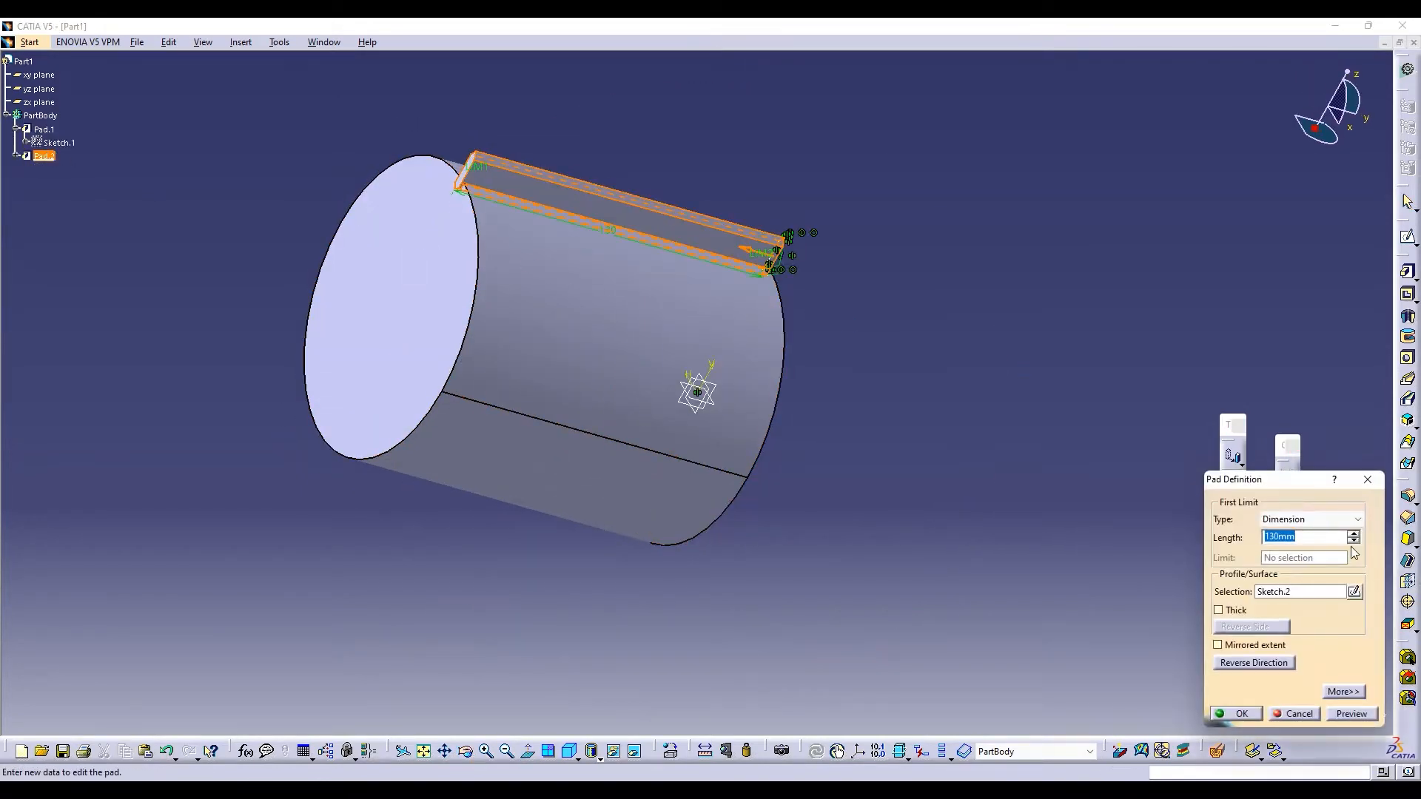
click(1251, 714)
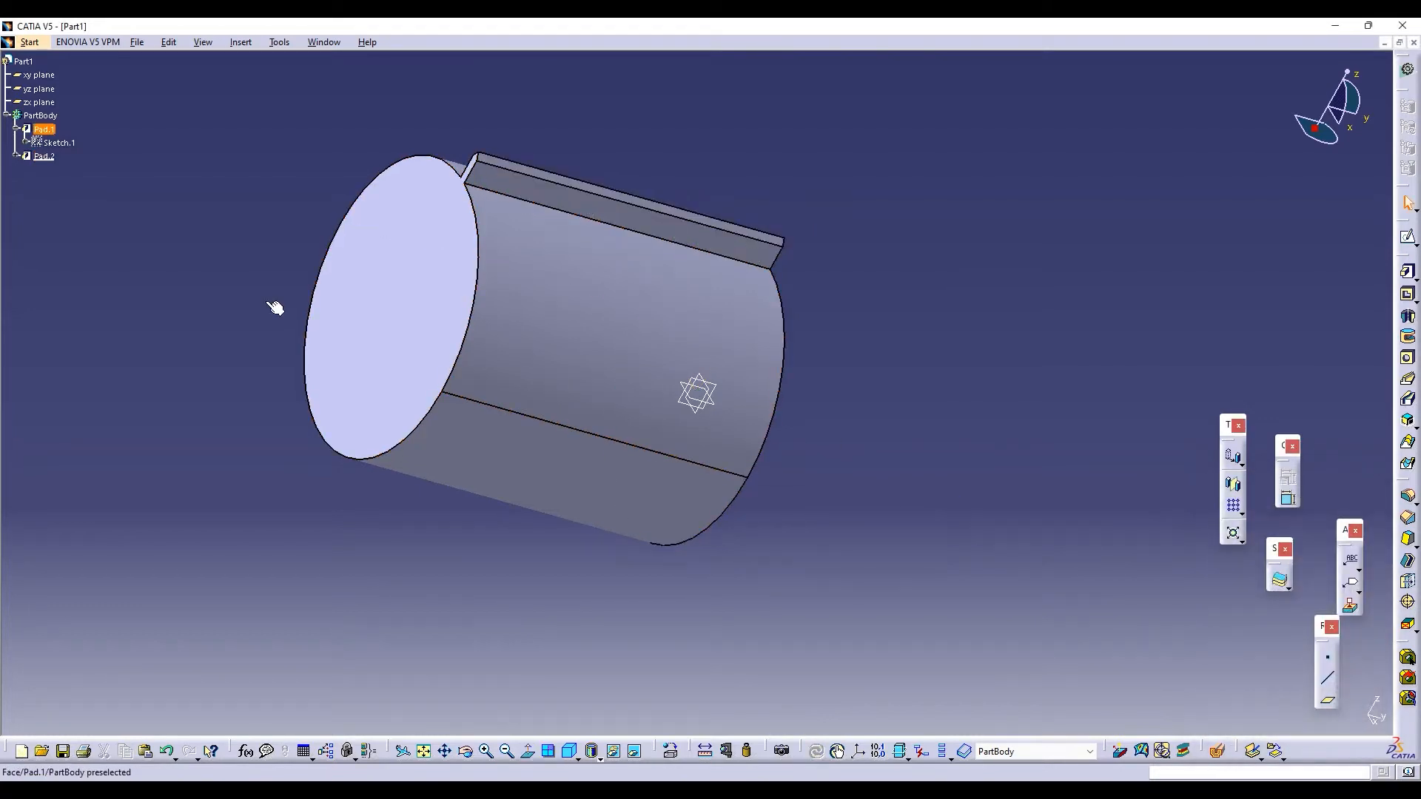
Set up a circular pattern of the tooth pad with 50 instances, using the cylinder's end face as reference element
click(41, 156)
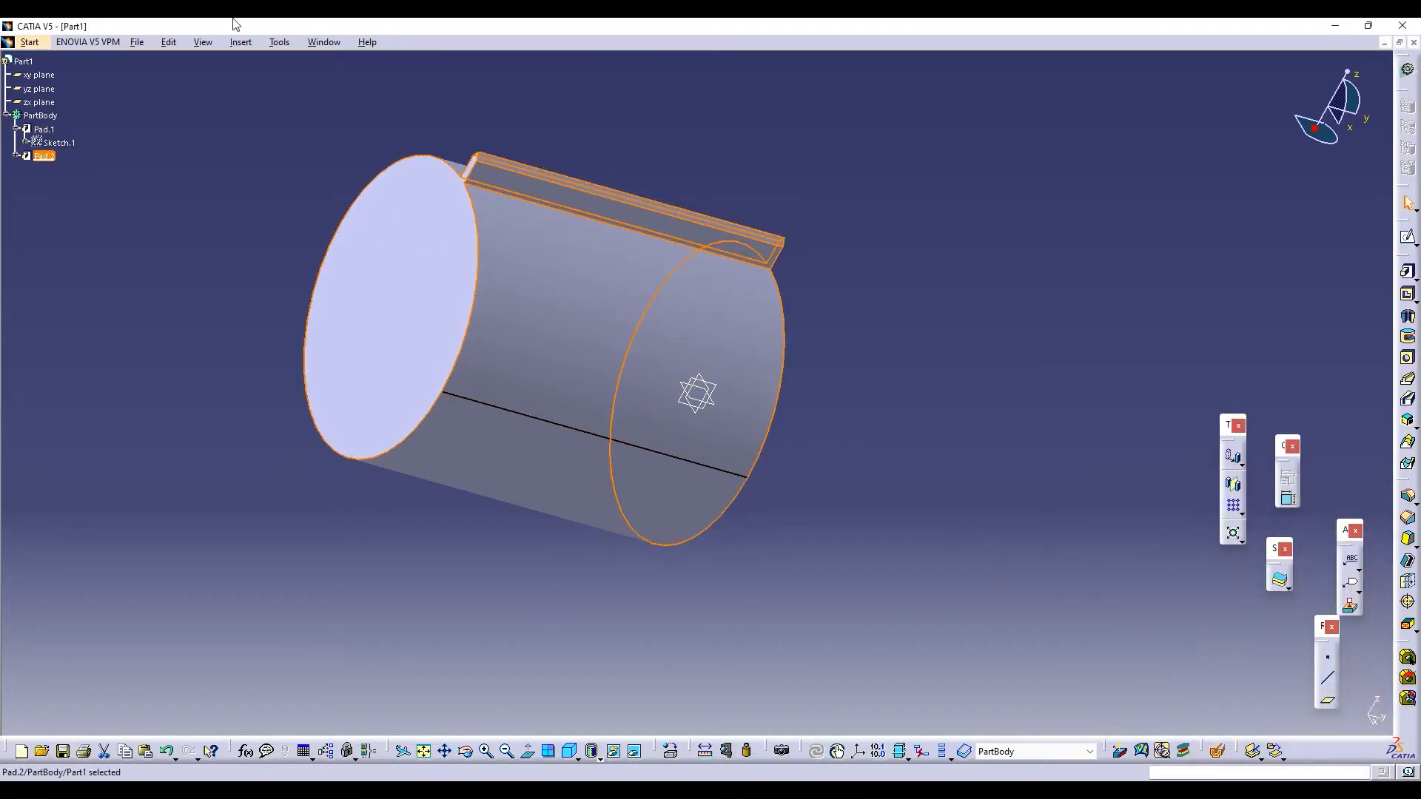
click(240, 42)
mouse_move(319, 310)
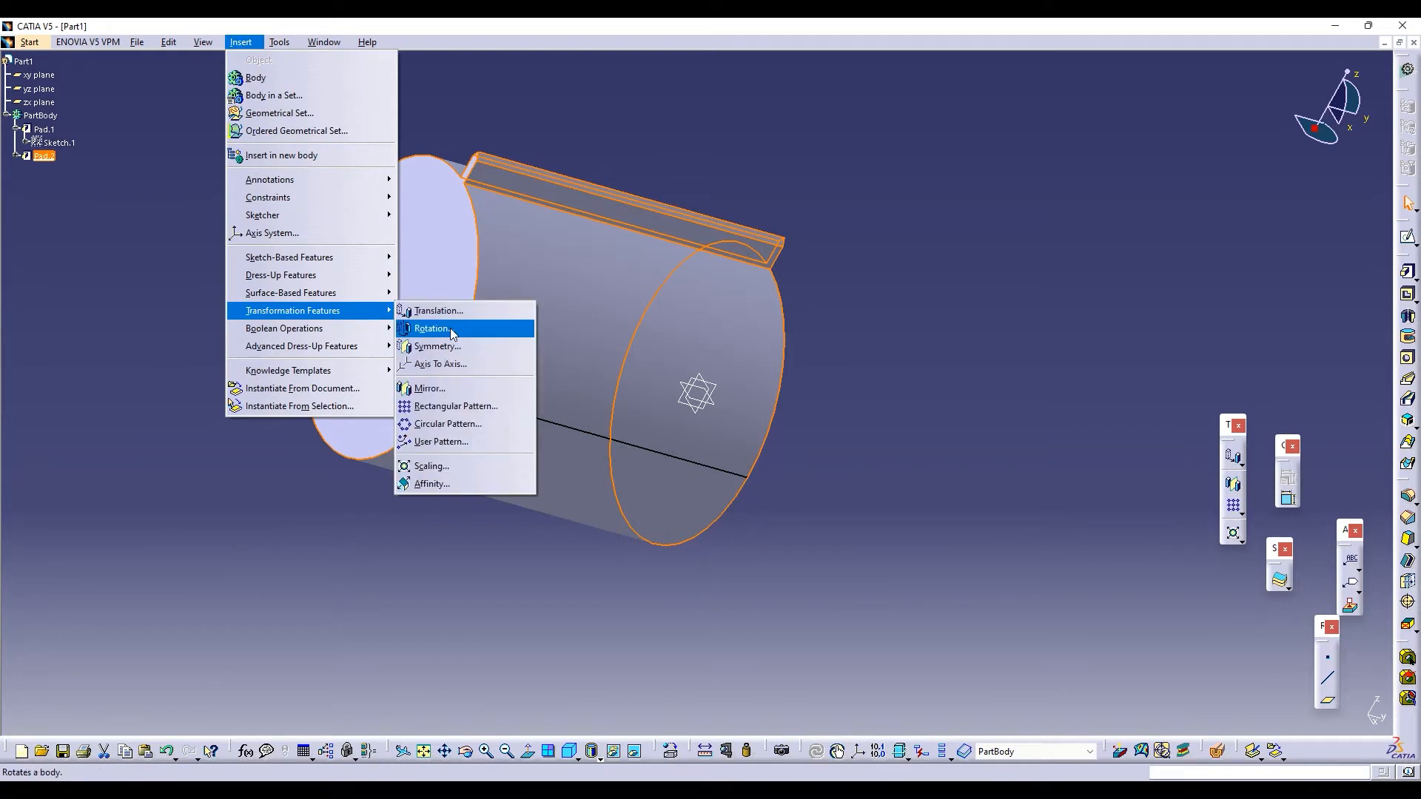
click(448, 423)
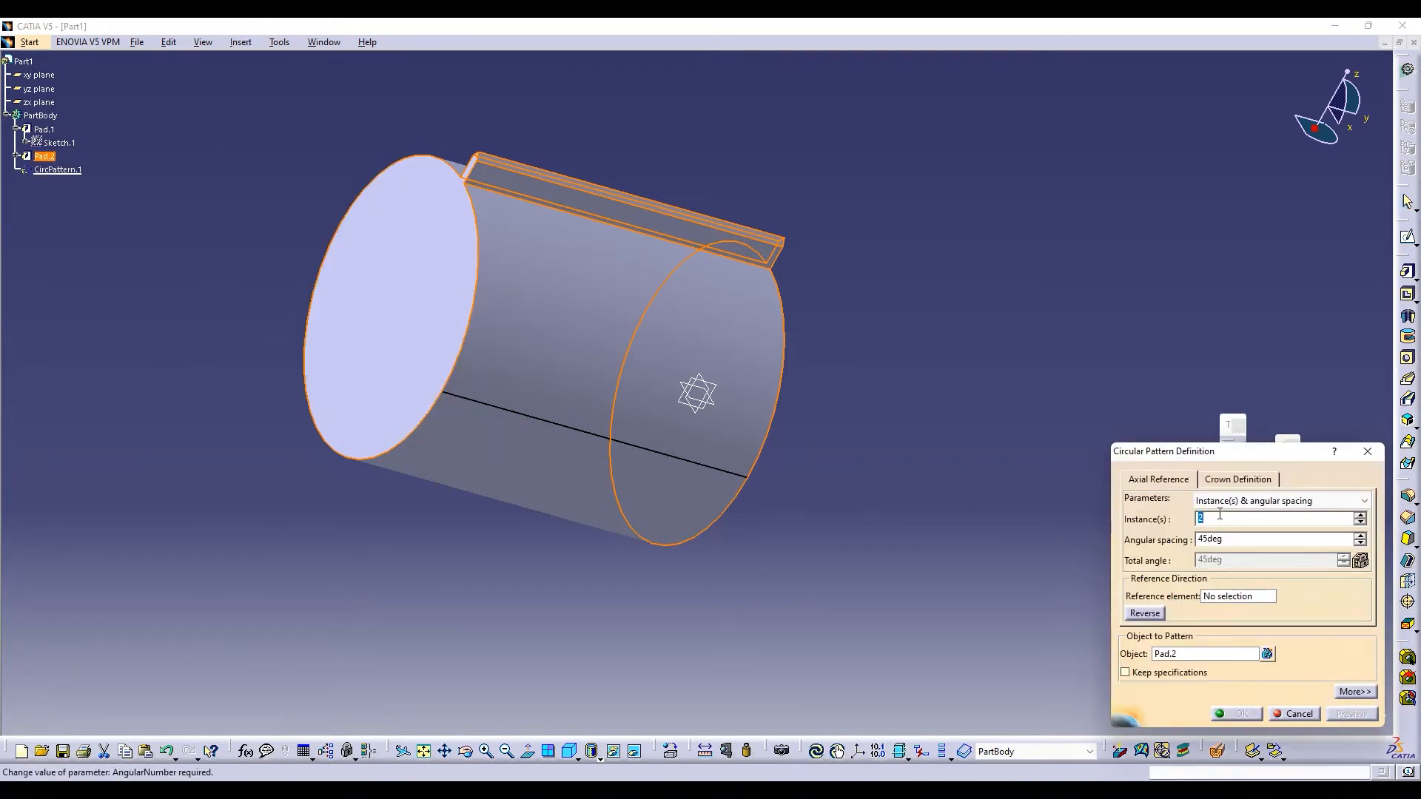
text(50)
click(1229, 596)
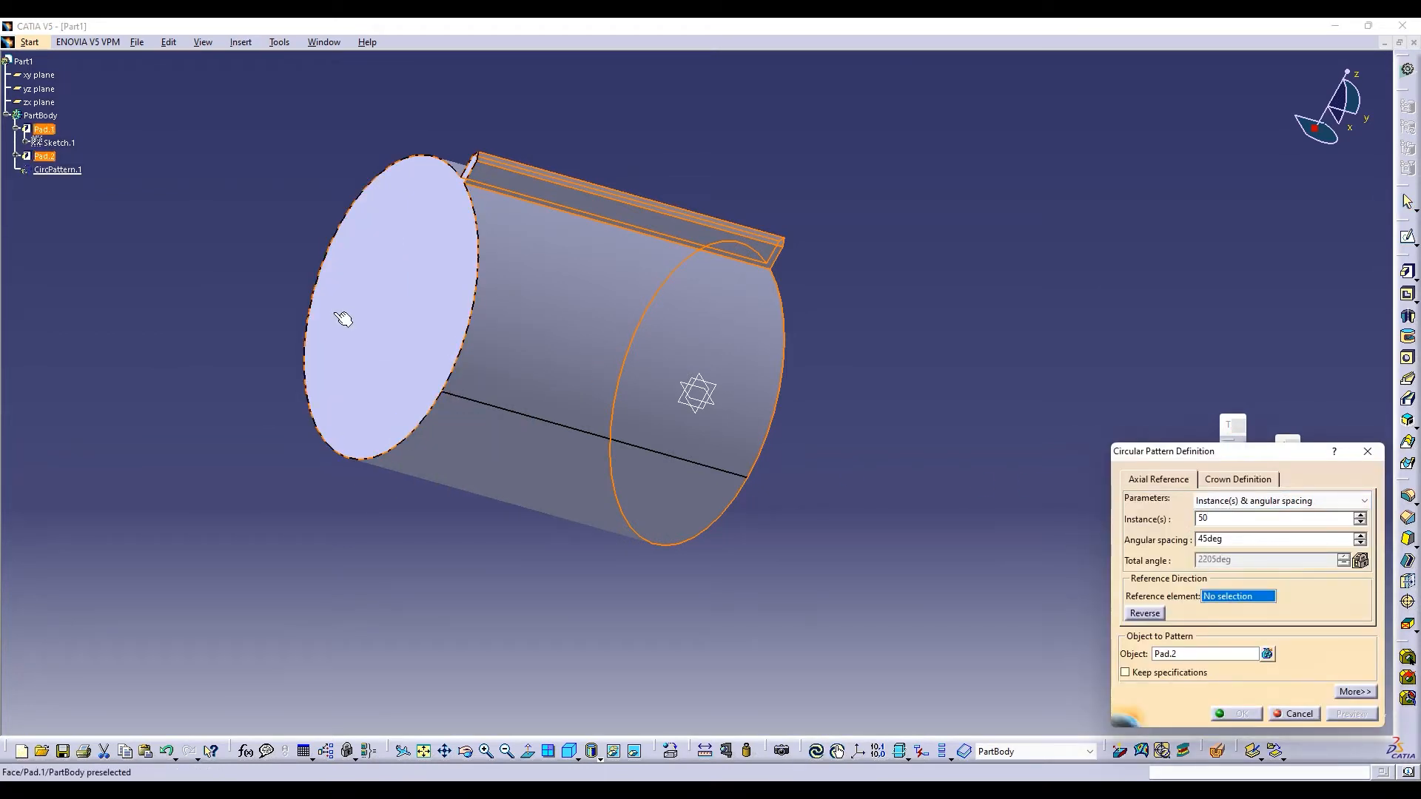
click(343, 317)
click(1352, 714)
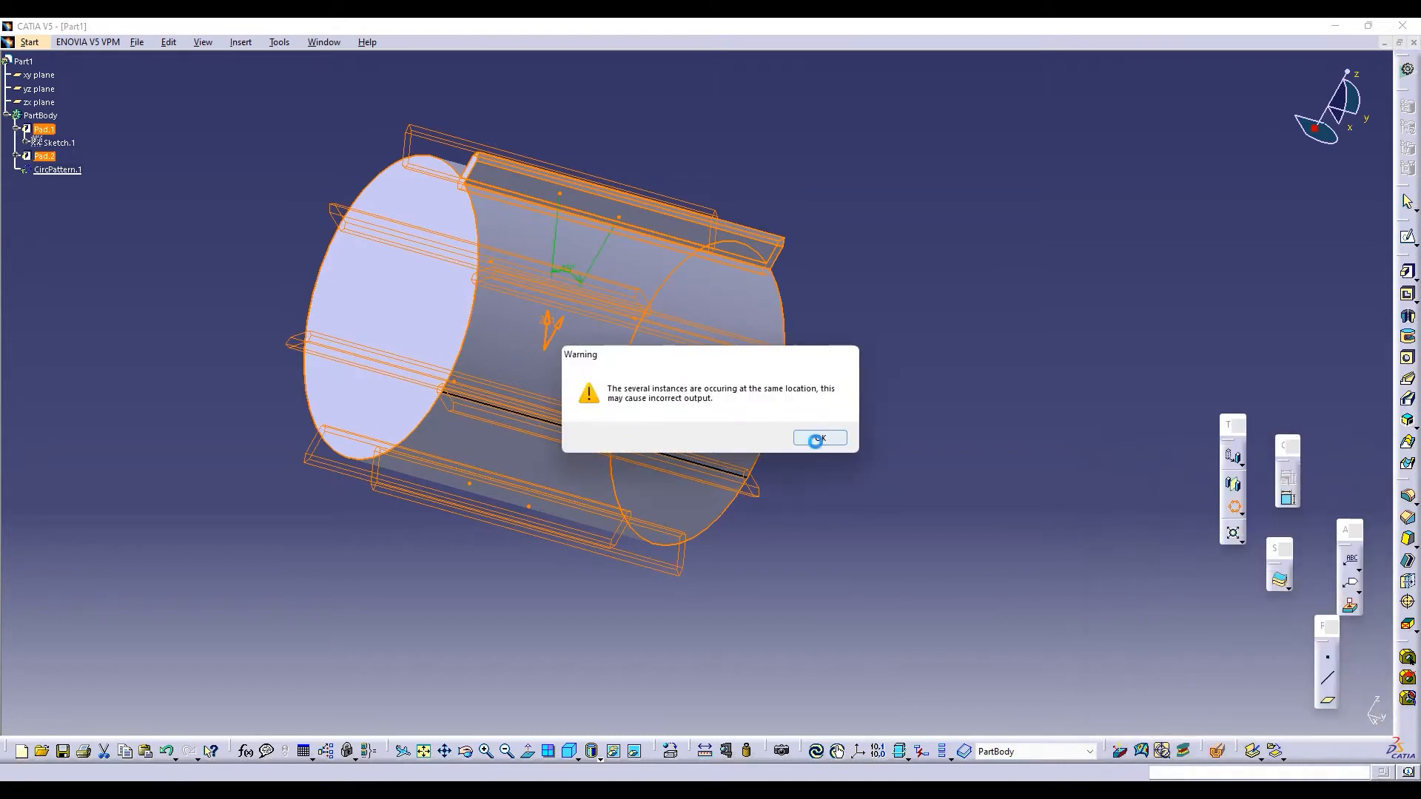
click(818, 439)
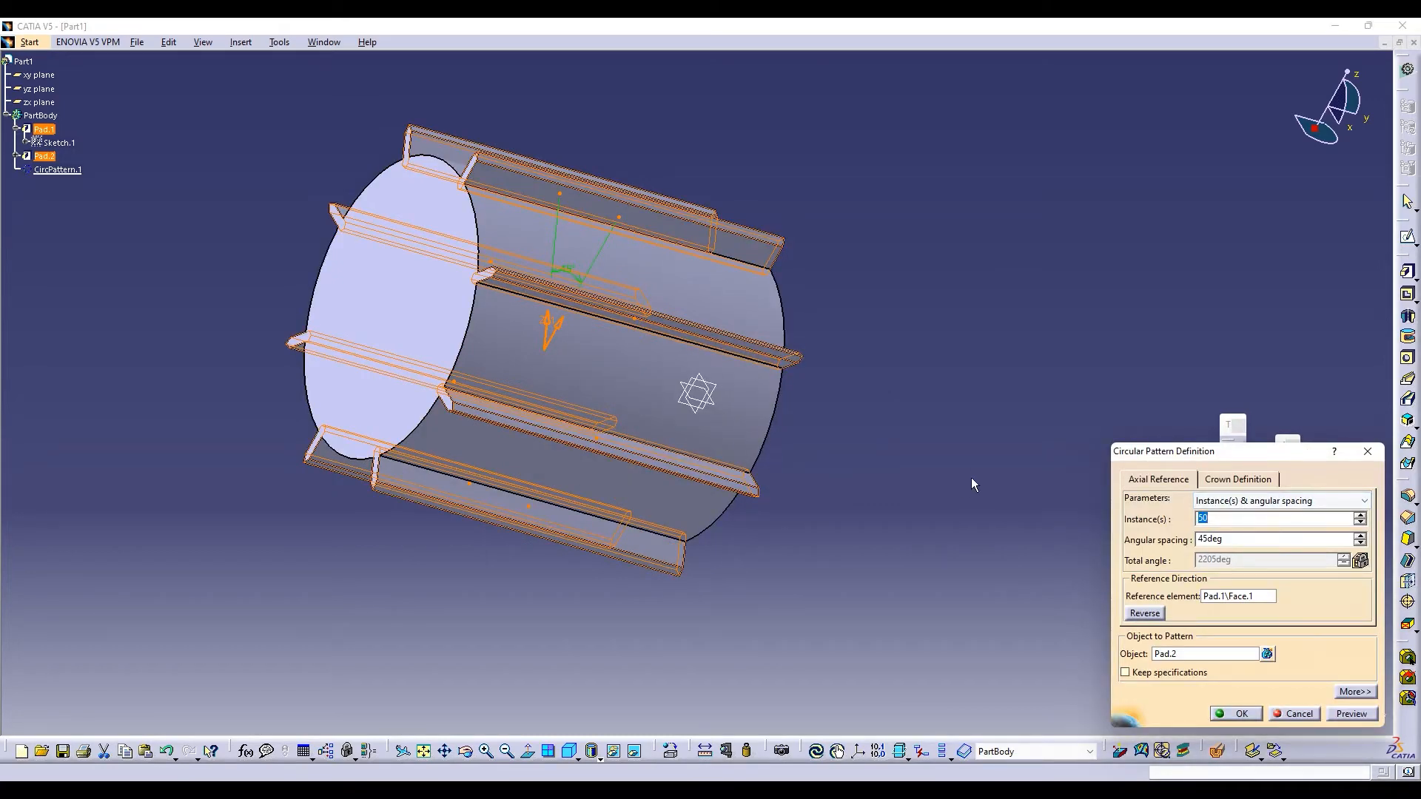
Distribute the tooth pattern as a complete crown around the cylinder and create it
click(1281, 501)
click(1258, 547)
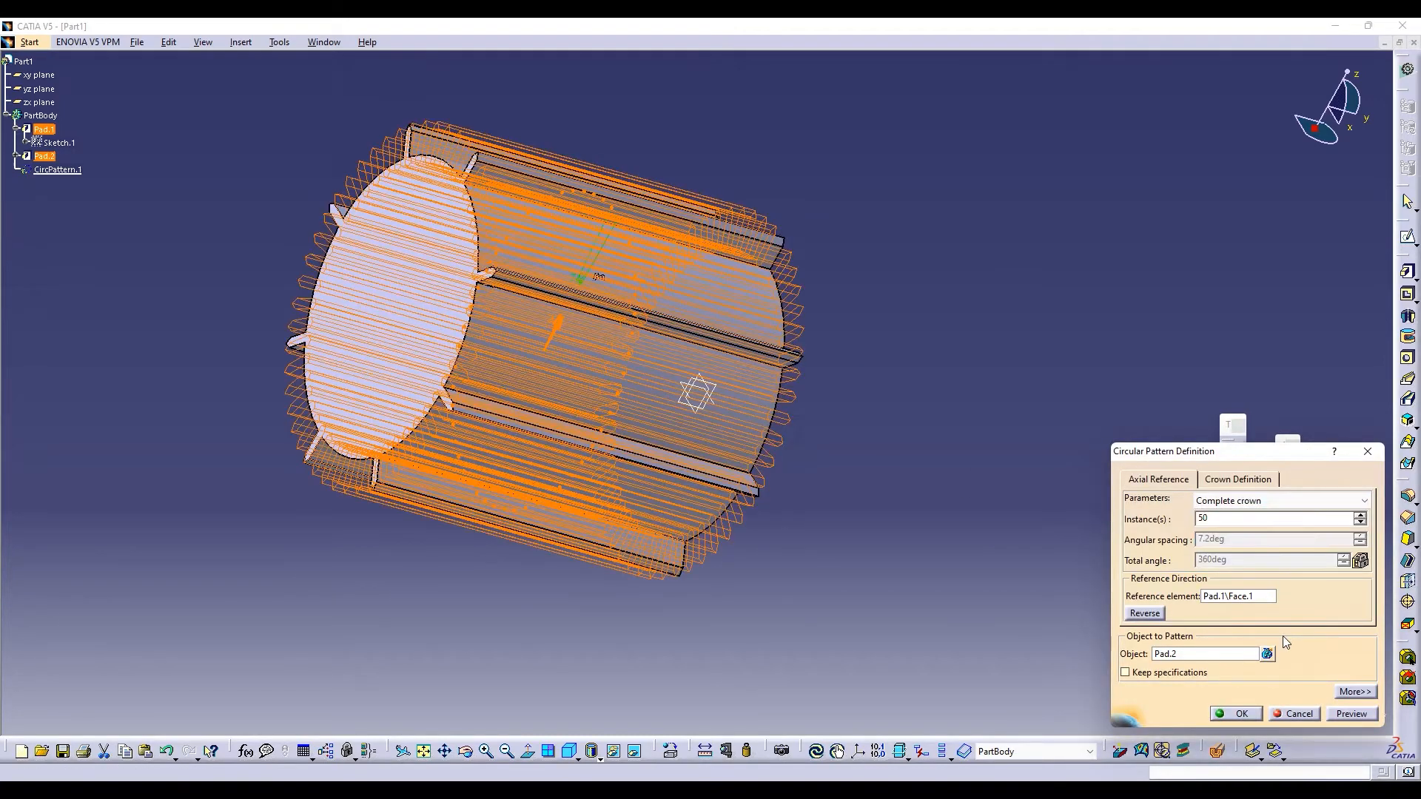
click(1351, 714)
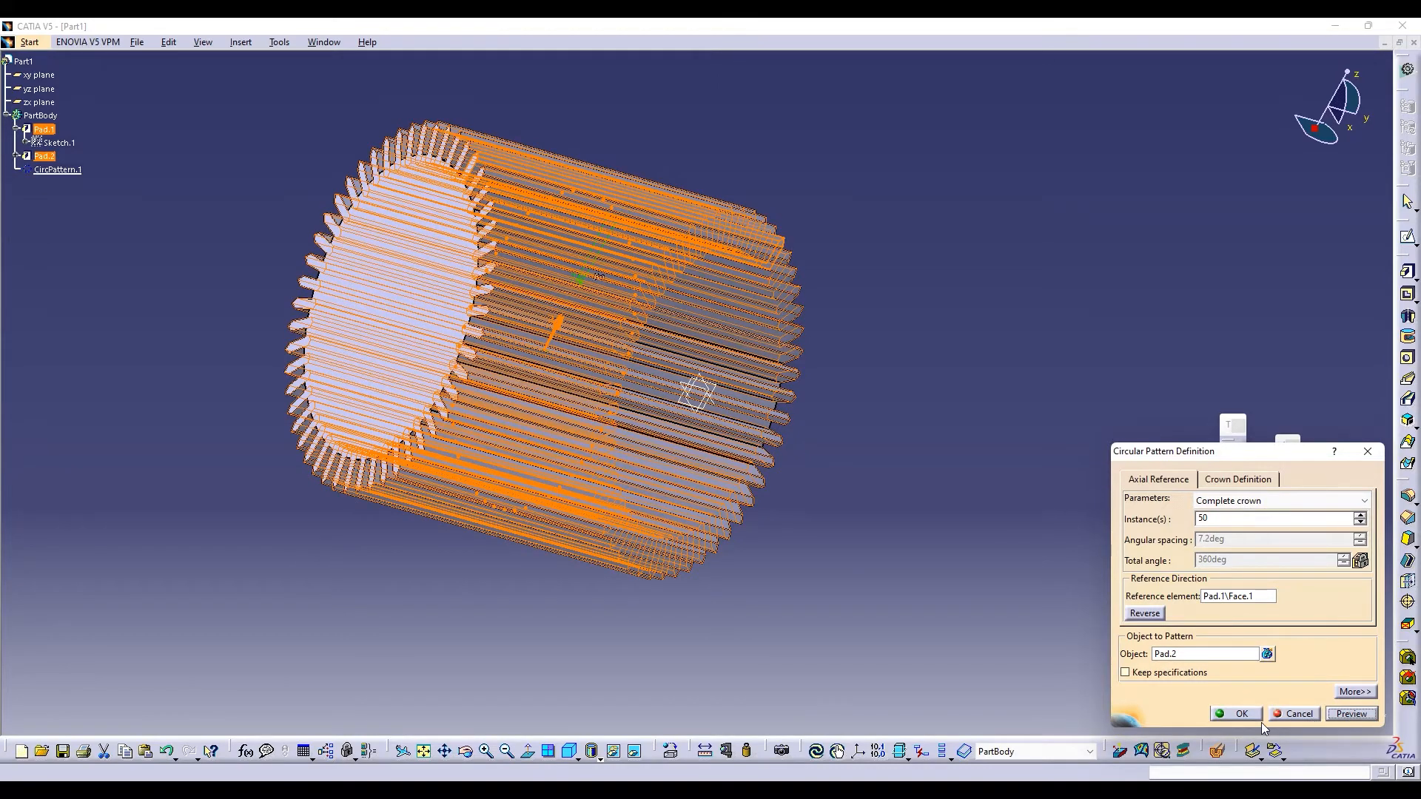
click(1238, 715)
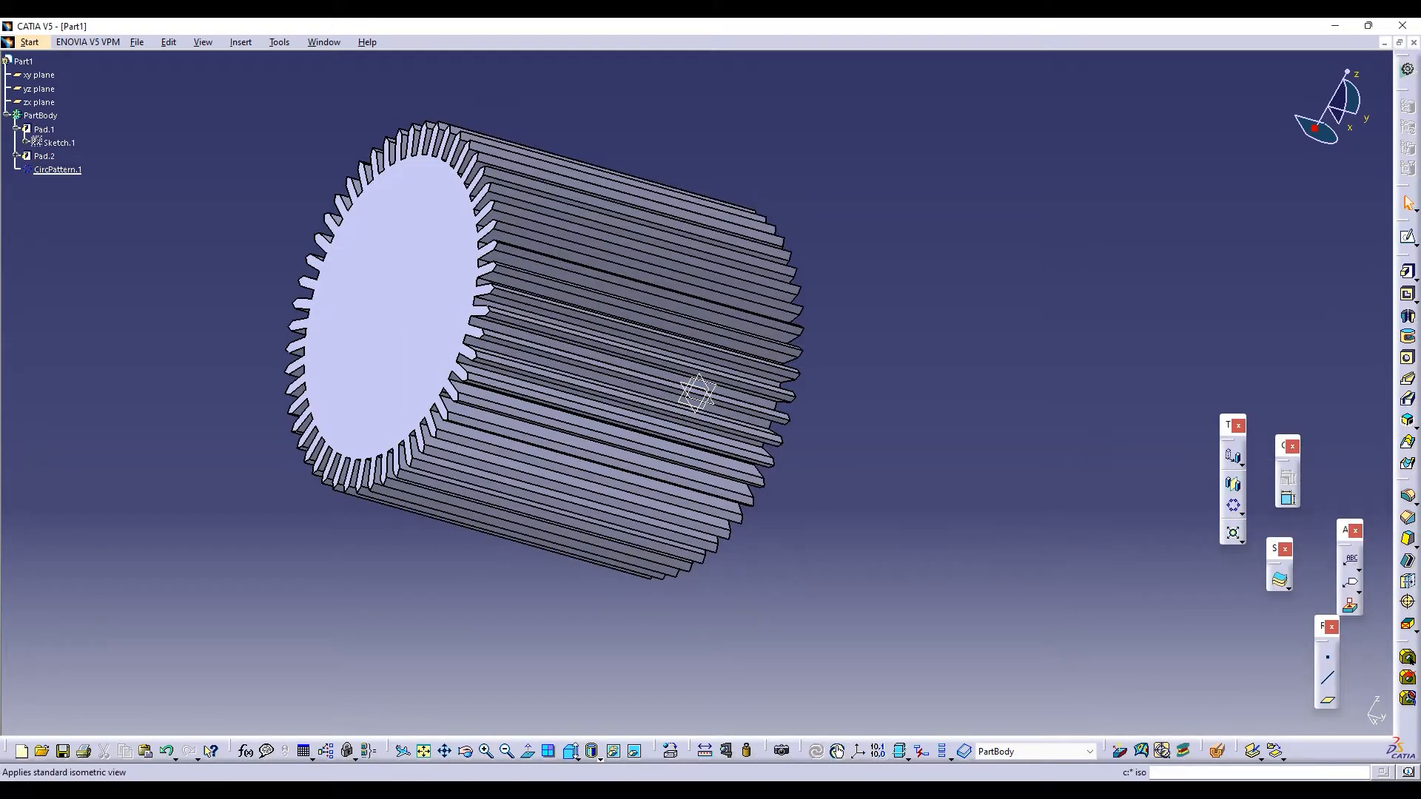
Sketch two concentric circles with radii of about 69 mm and 67 mm at the origin on the cylinder's opposite end face
middle_drag(832, 515, 702, 476)
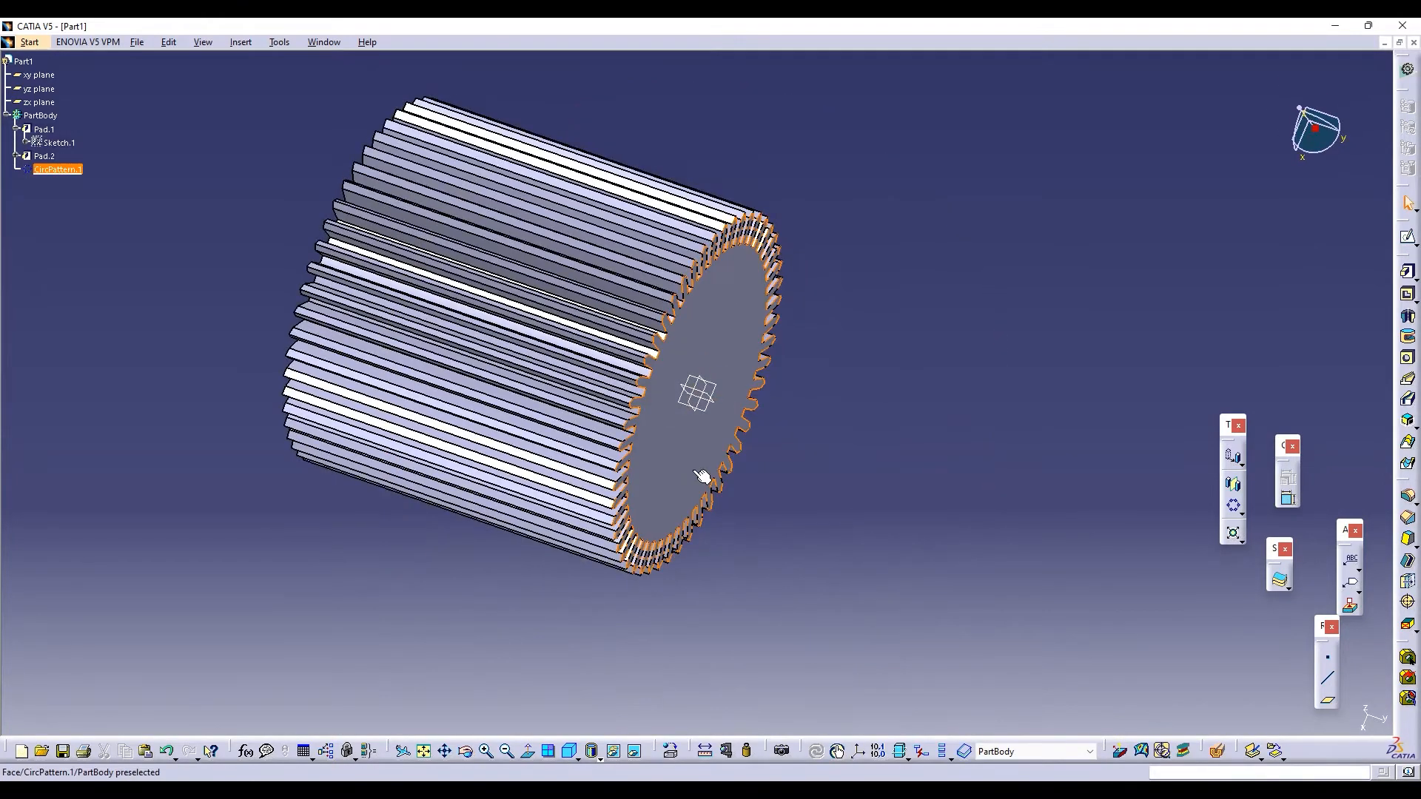
click(1408, 237)
click(677, 494)
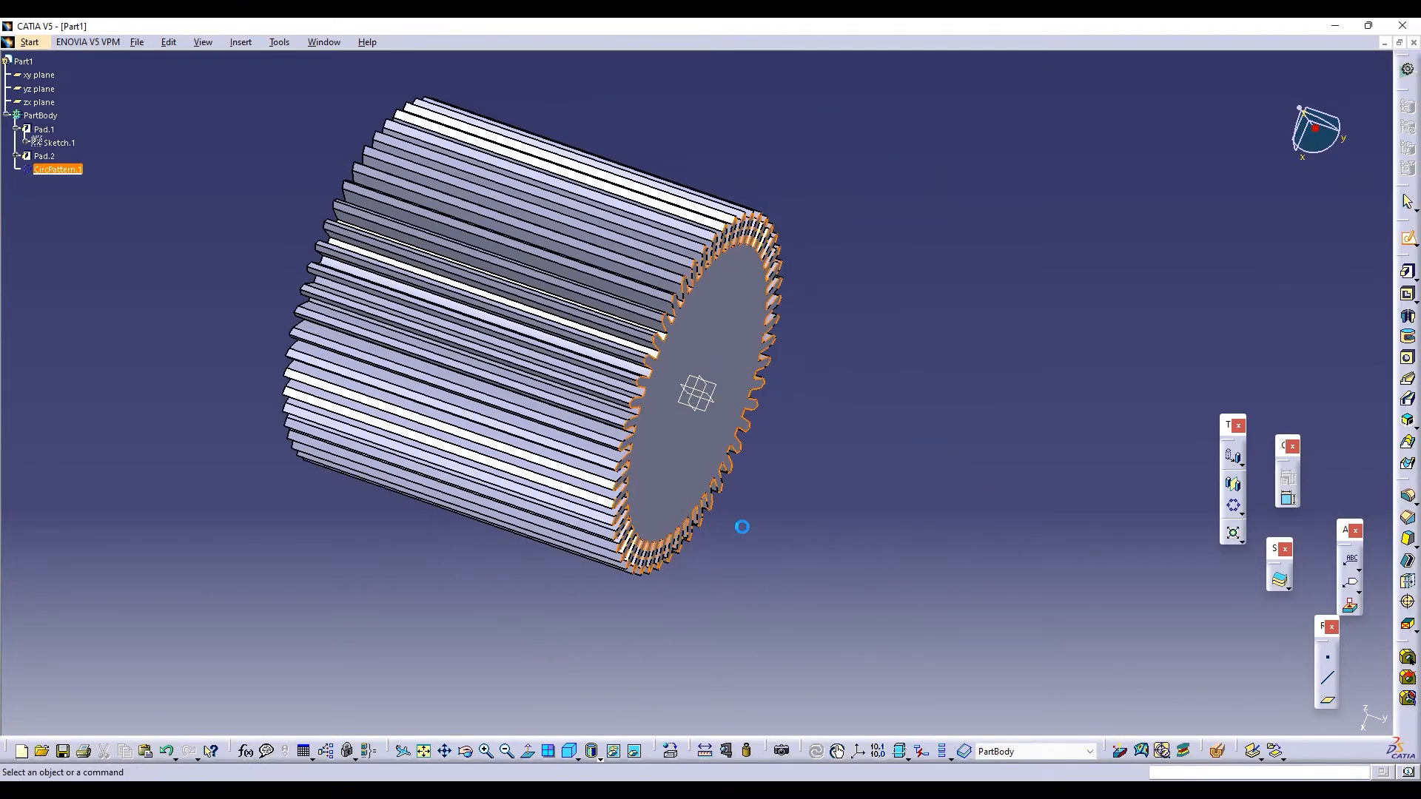
click(1408, 447)
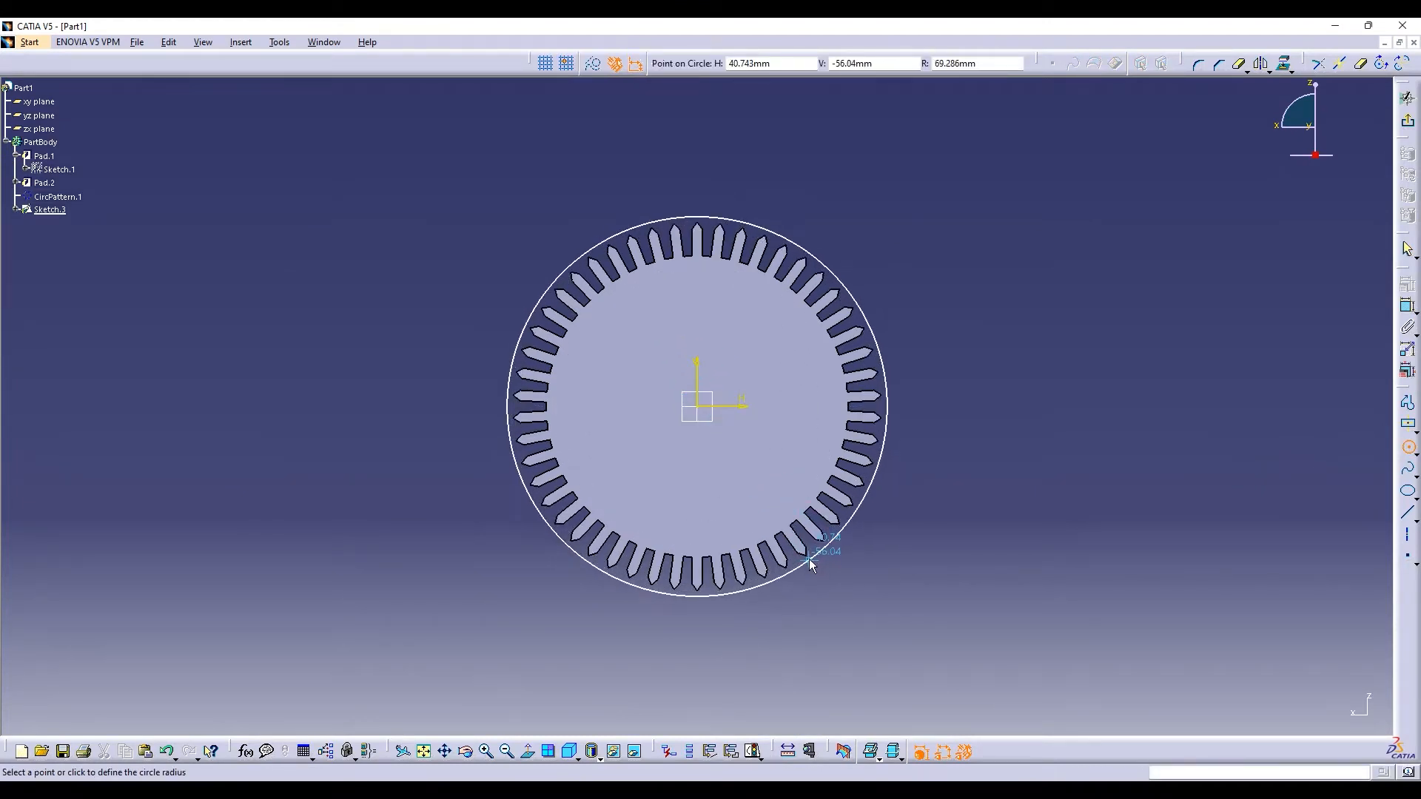
click(810, 564)
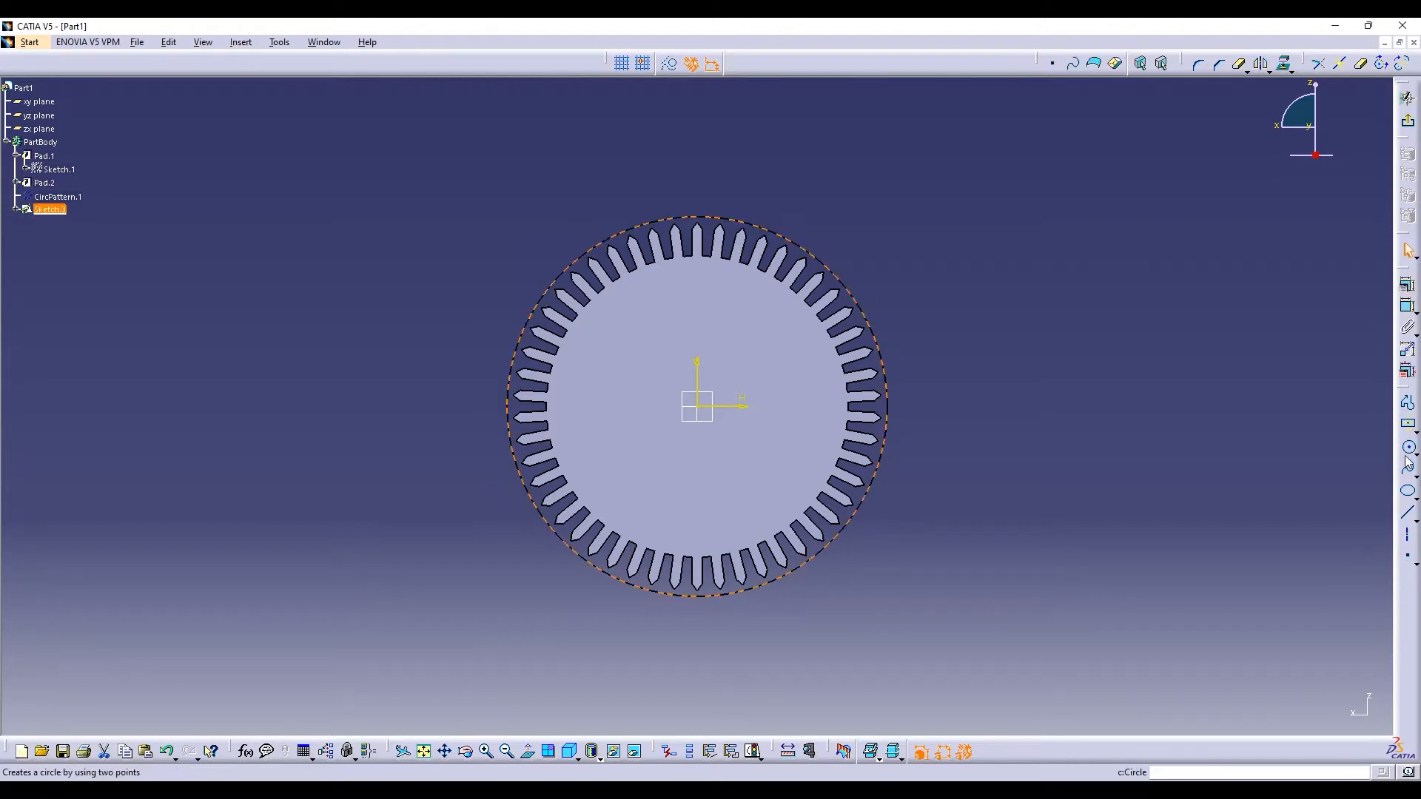
click(701, 408)
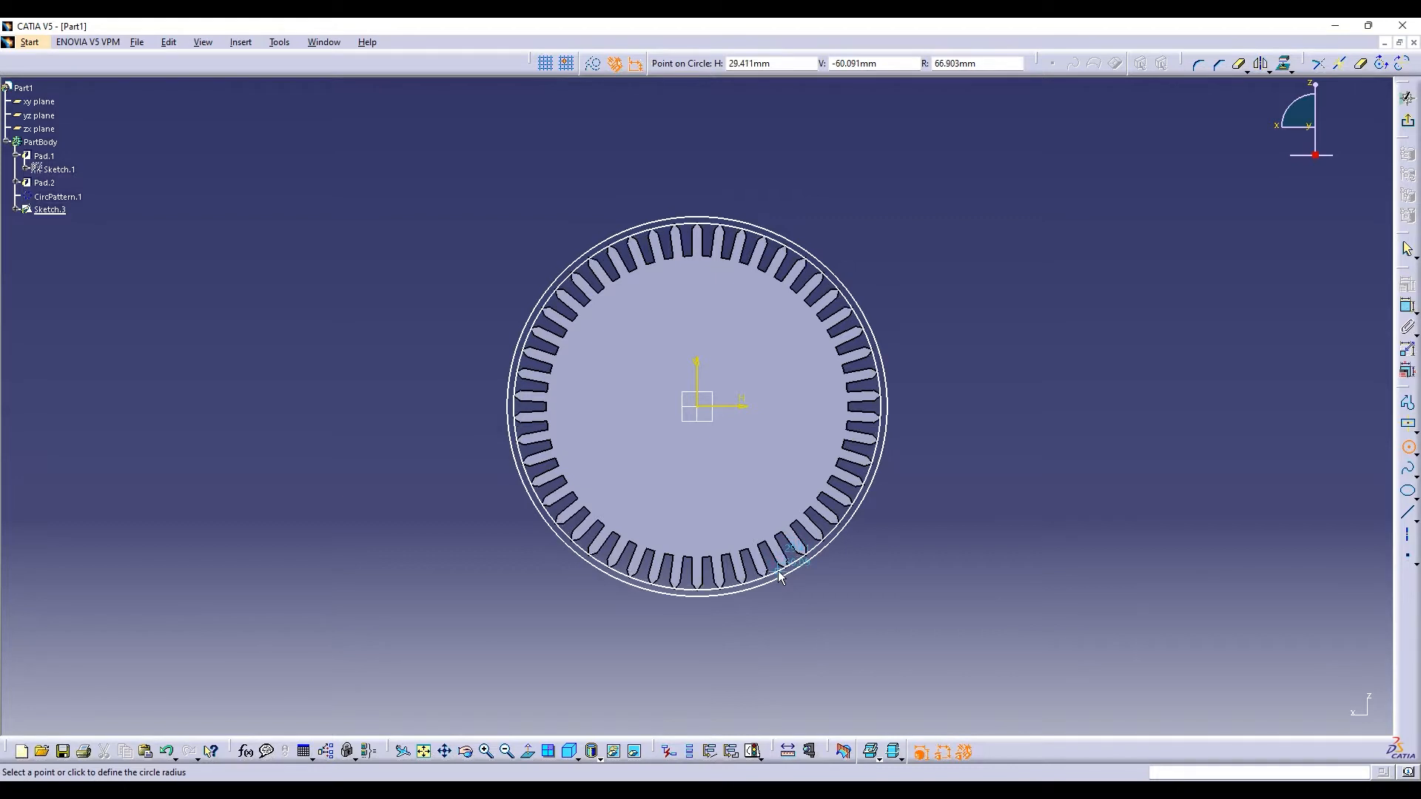
click(779, 571)
click(1407, 120)
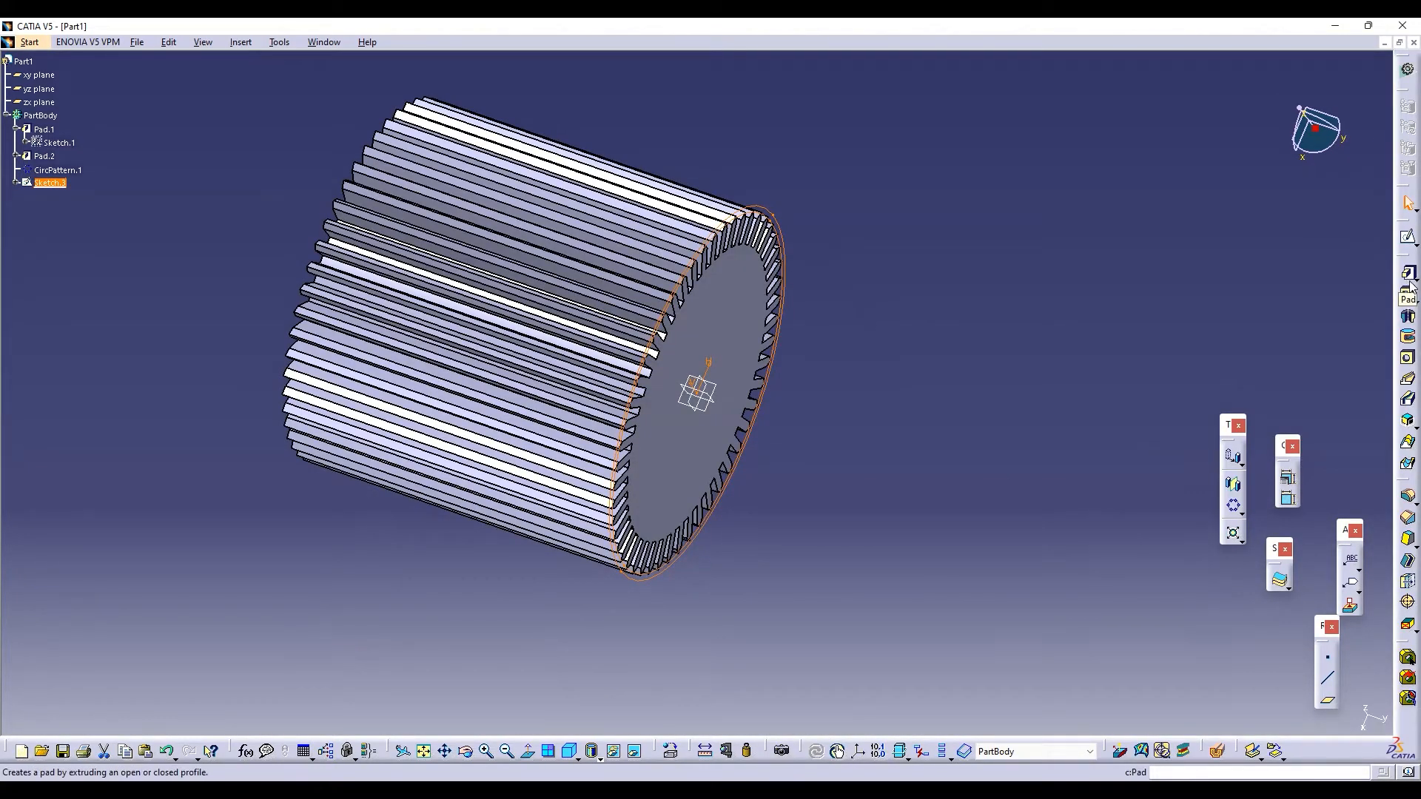
click(1408, 274)
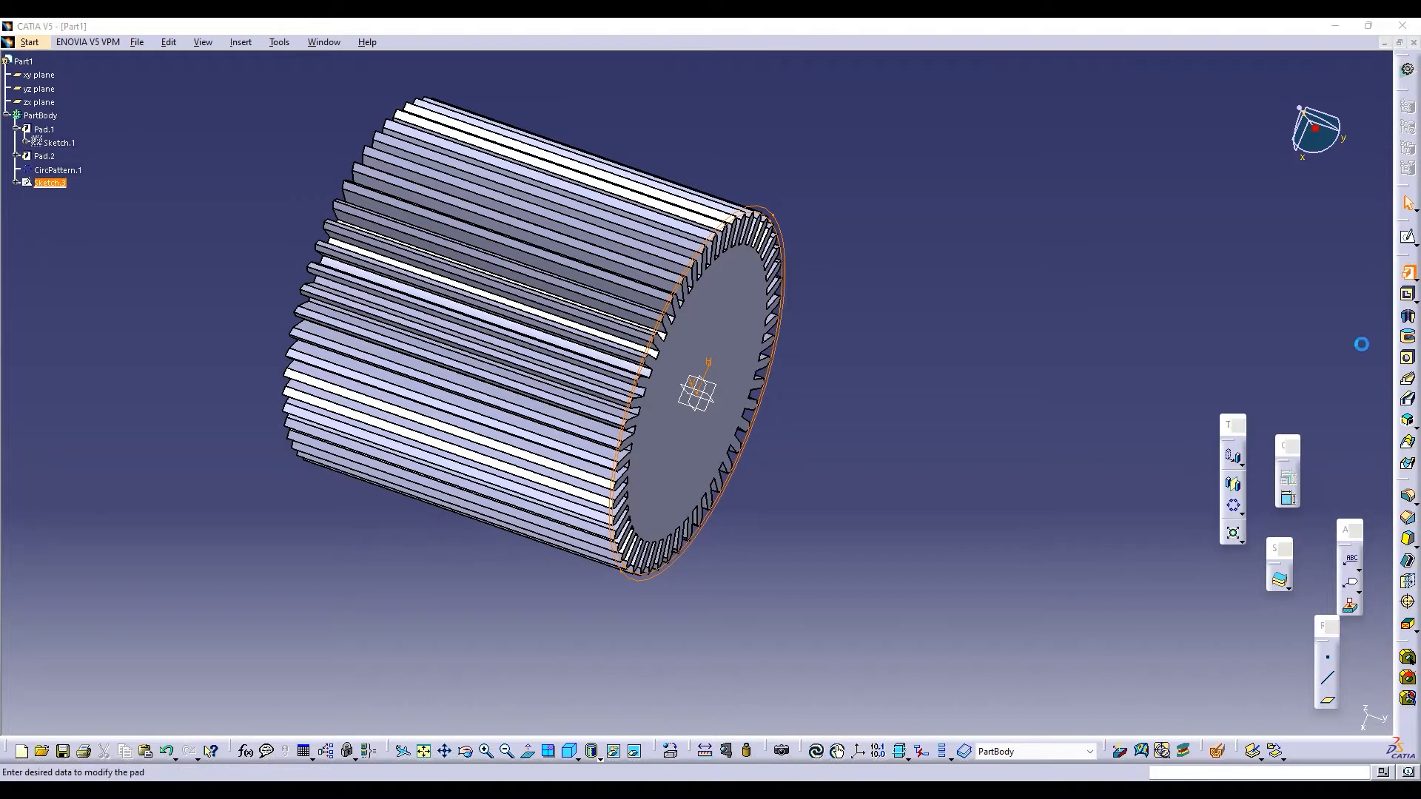
click(1354, 540)
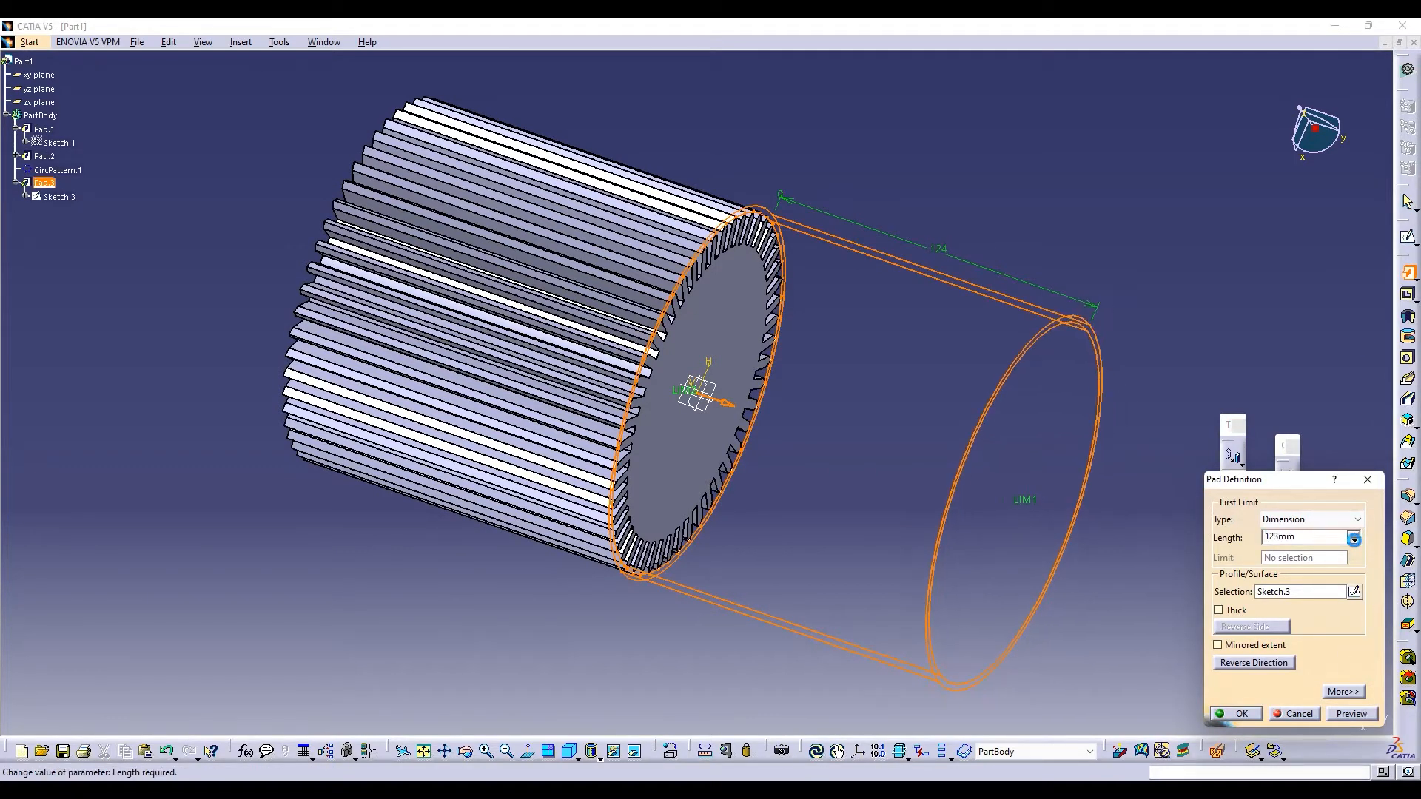
click(1353, 541)
click(1256, 663)
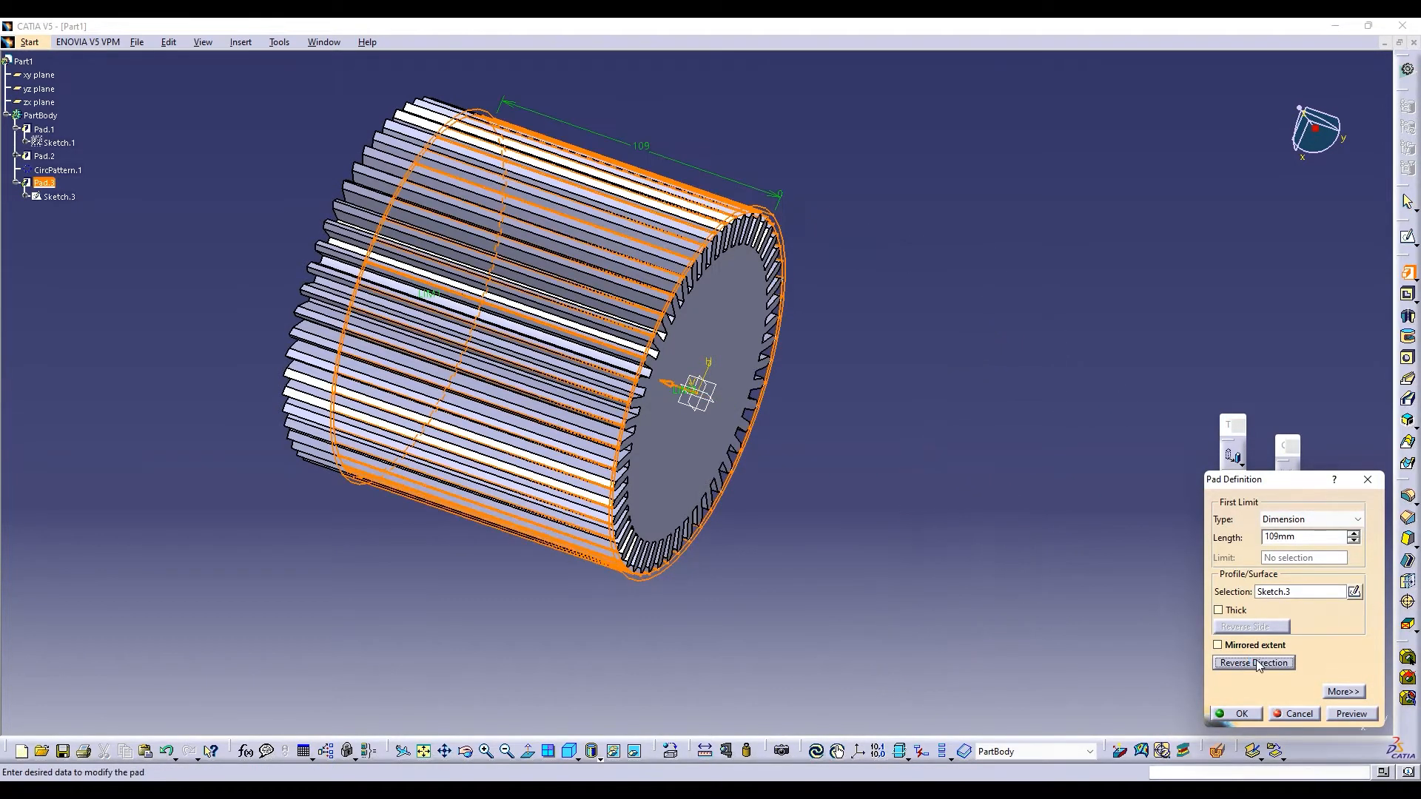
click(1286, 661)
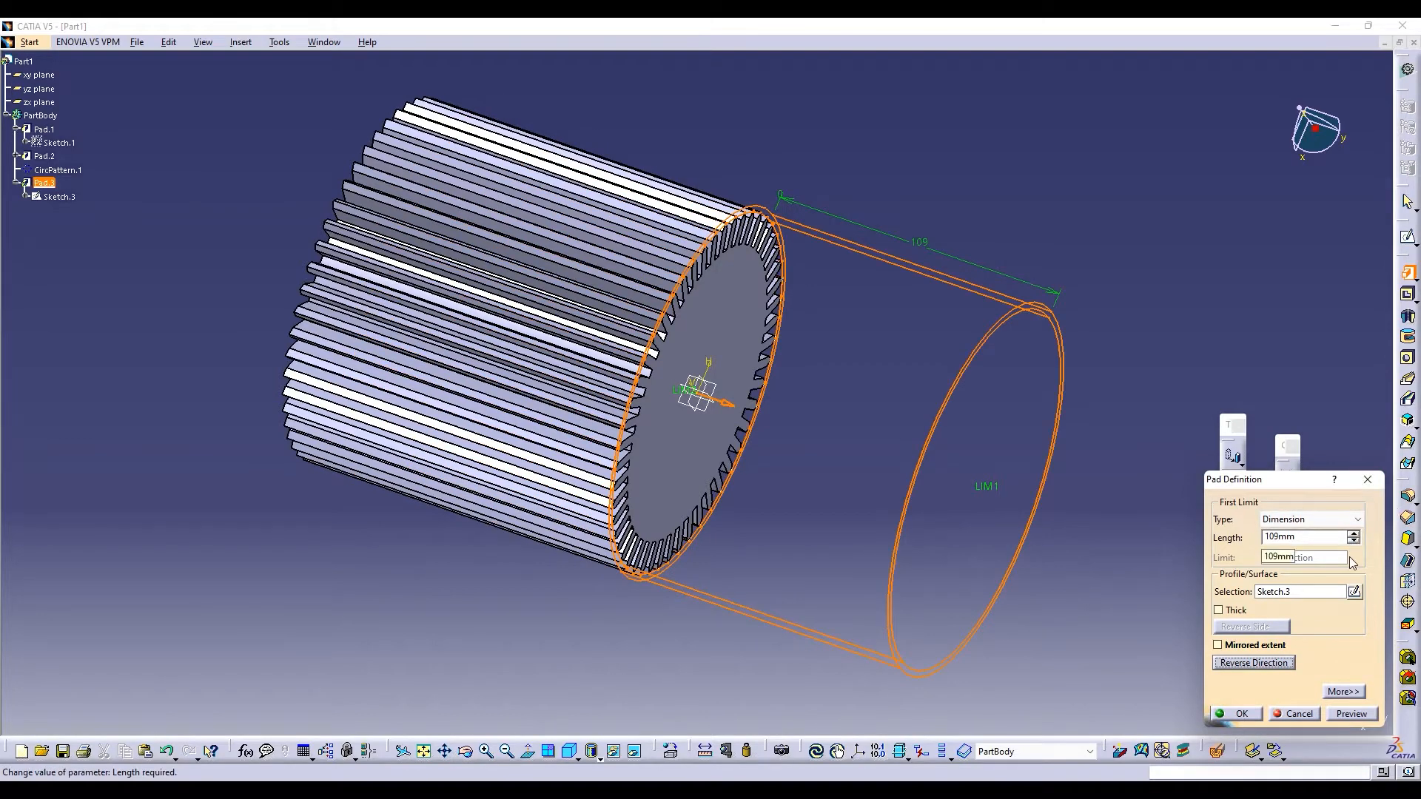
click(1352, 713)
click(1368, 479)
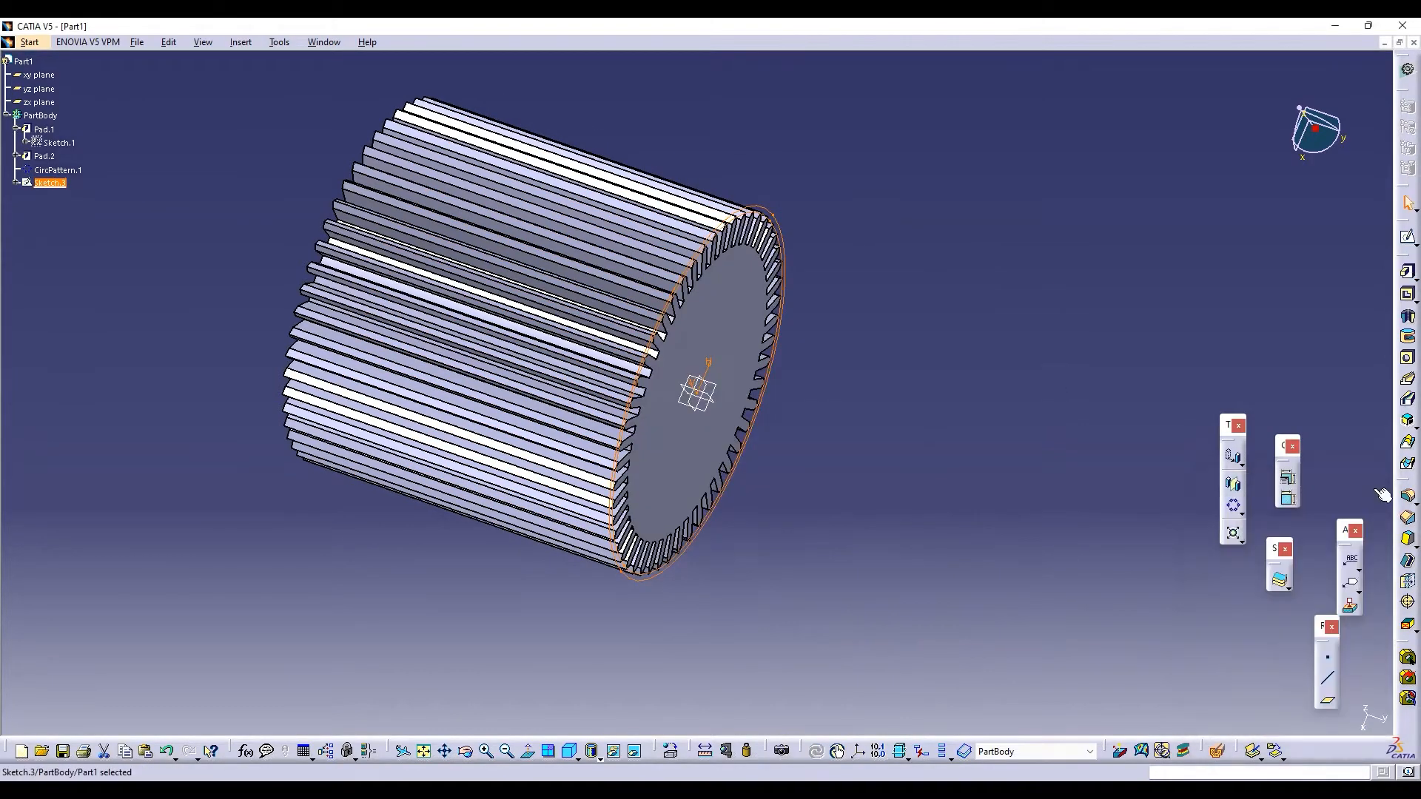
Reopen the two-circle sketch, delete the outer circle and leave the sketch
click(1408, 236)
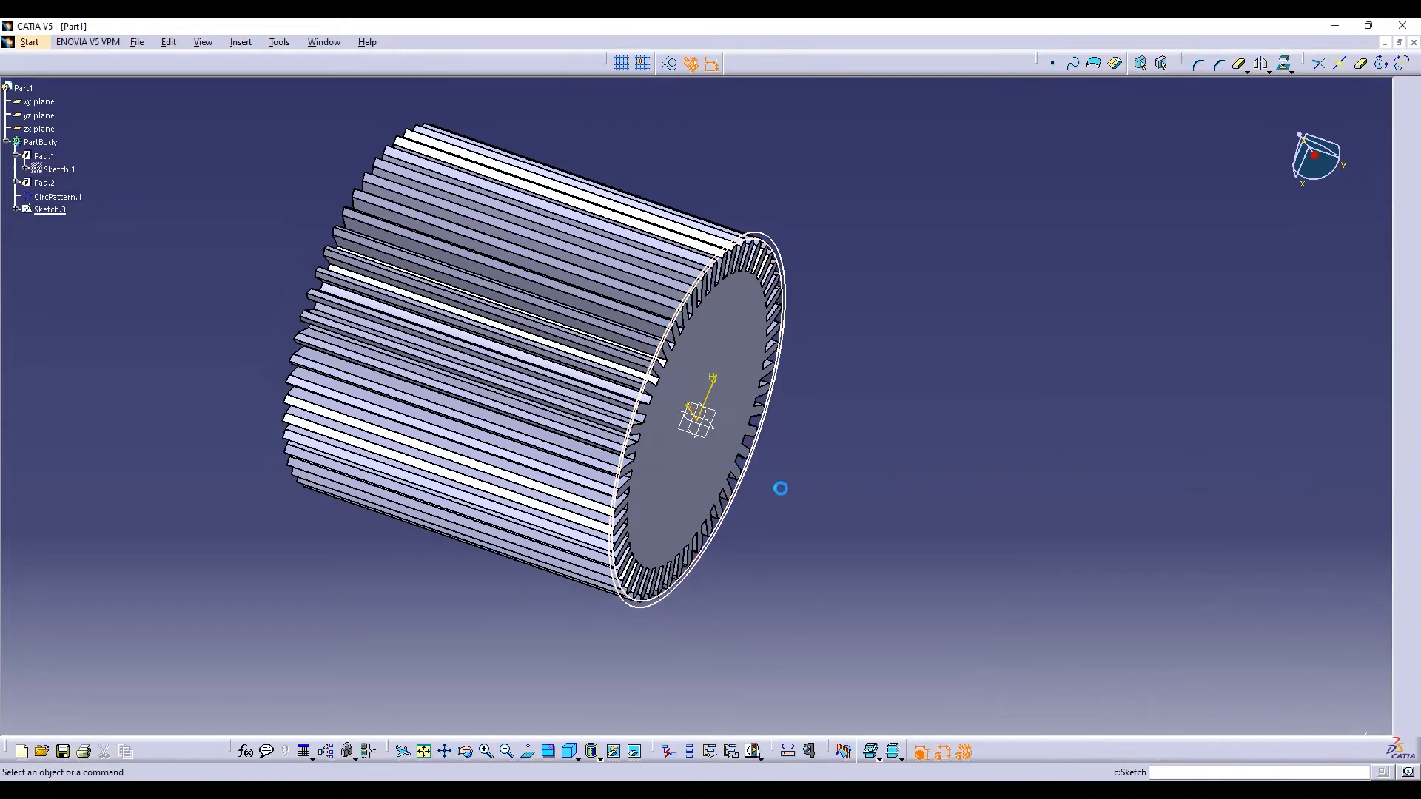
click(844, 532)
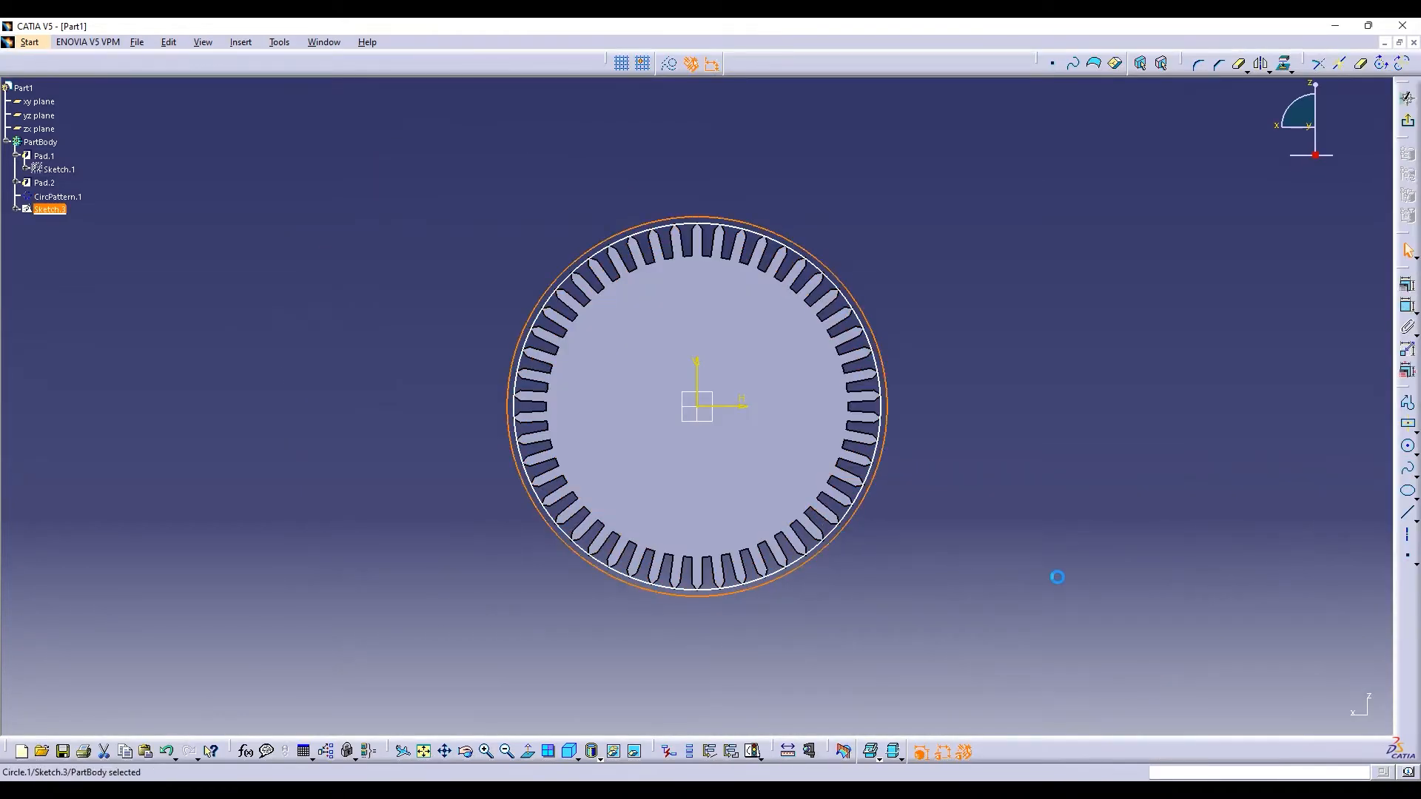
click(1048, 527)
click(1408, 120)
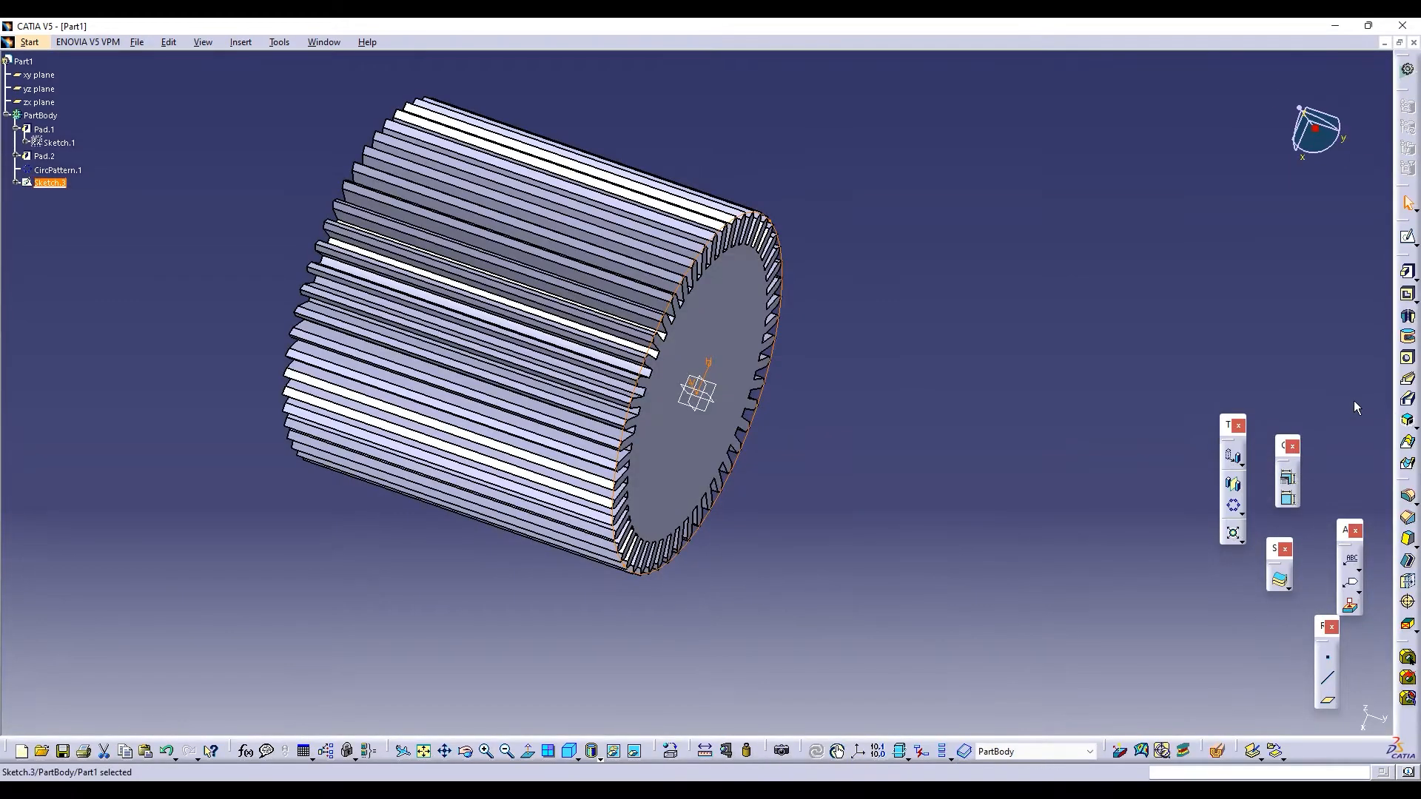
Pad the remaining circle 67 mm outward from the toothed cylinder's end face
click(1408, 271)
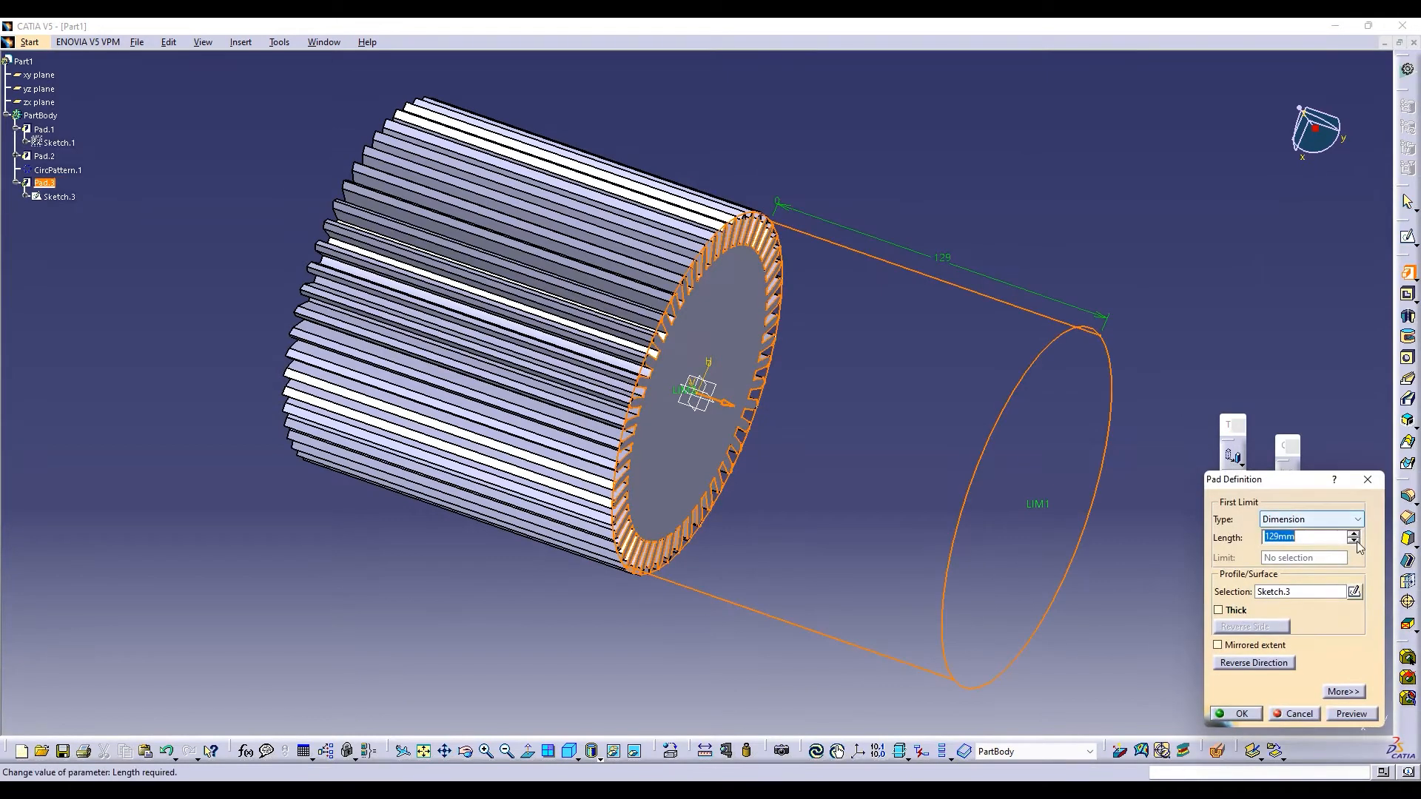
drag(1358, 544, 1349, 576)
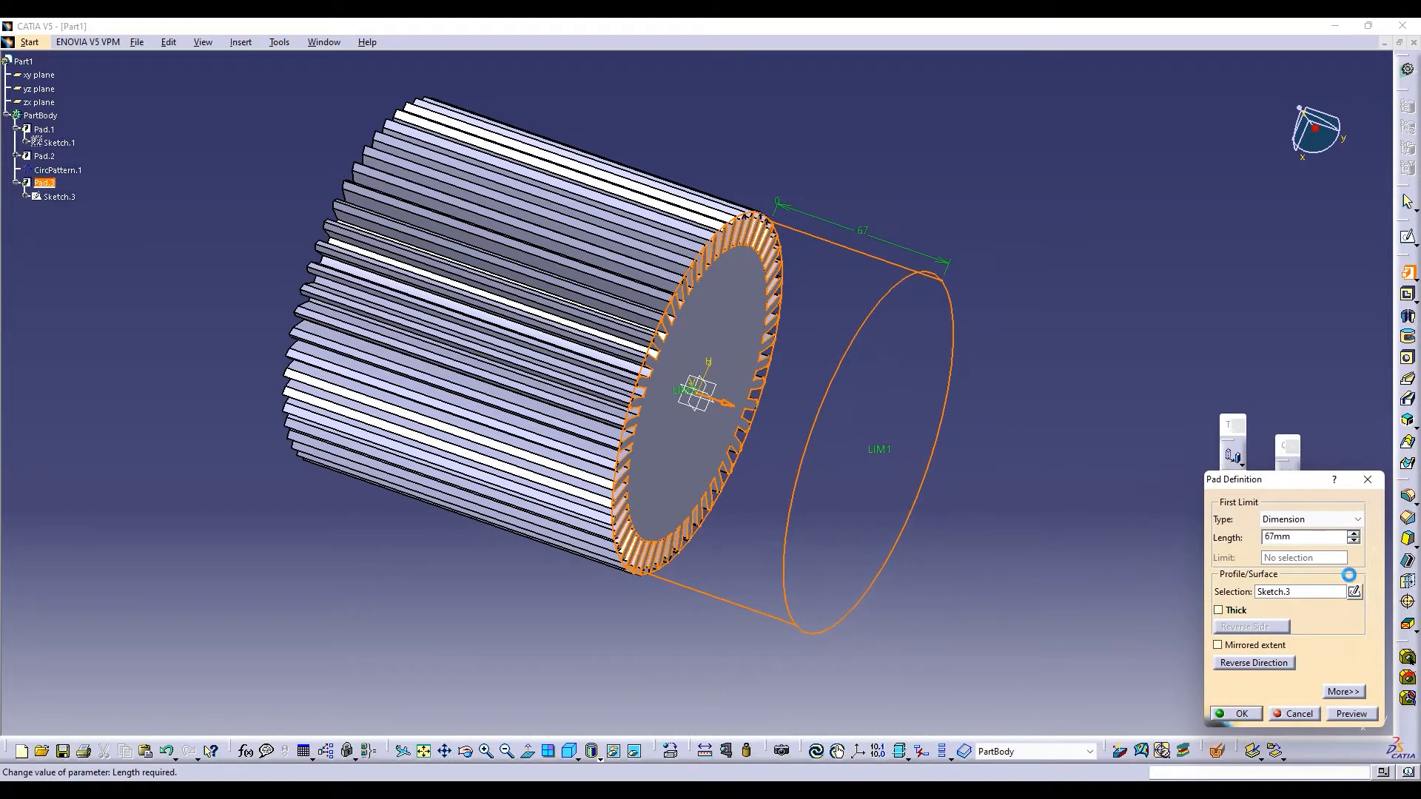
click(1236, 713)
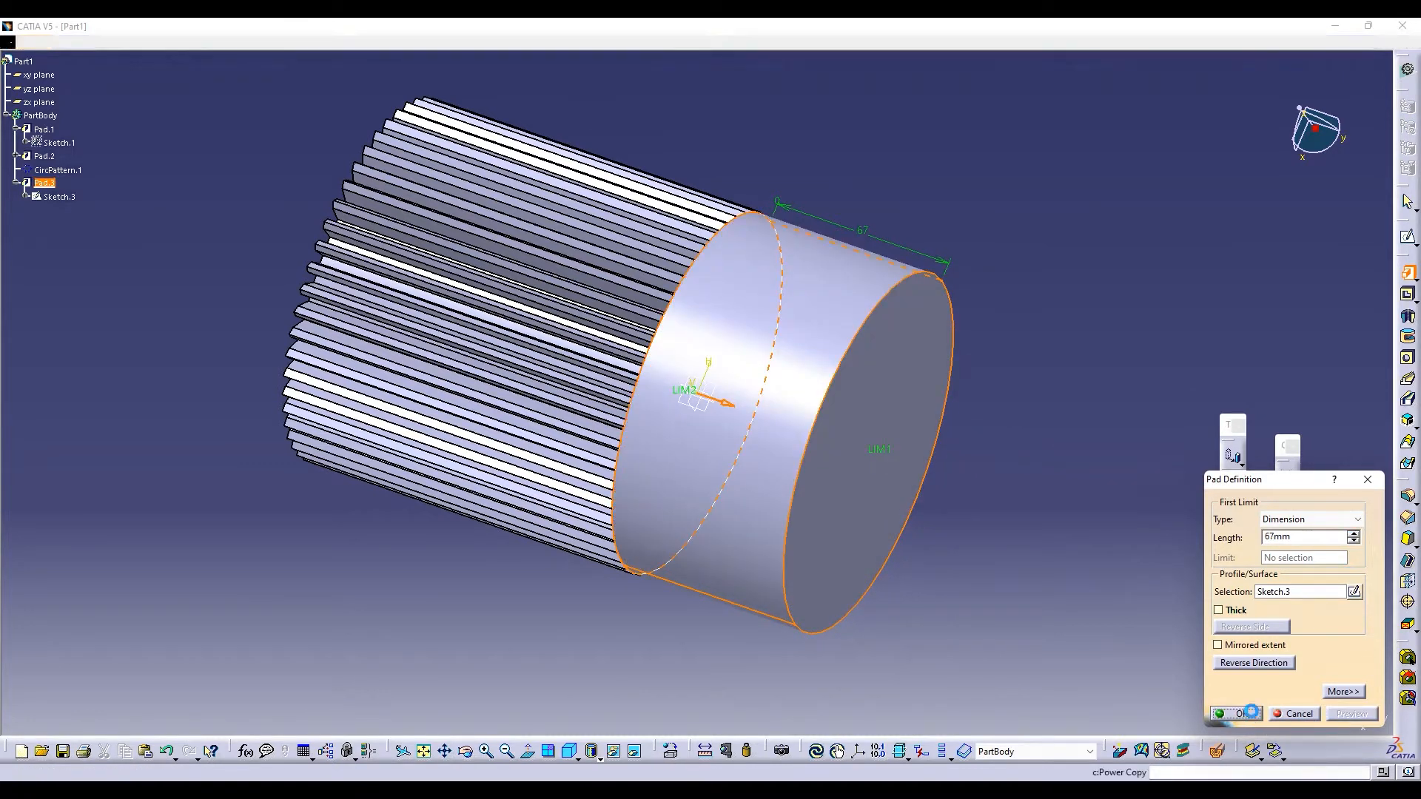
click(1106, 551)
Fillet the outer edge of the new pad's flat end face
click(1408, 496)
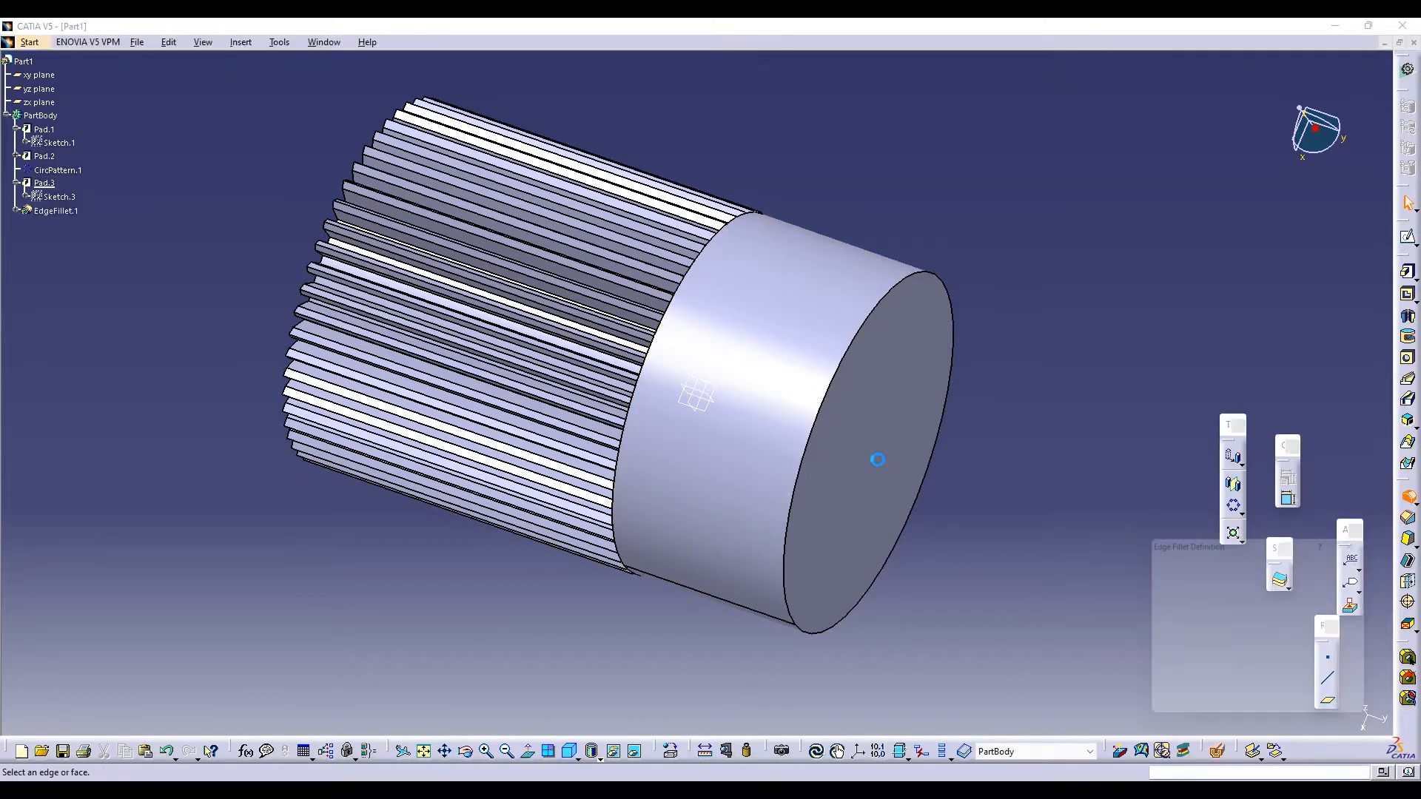
click(876, 460)
click(1351, 713)
click(1236, 713)
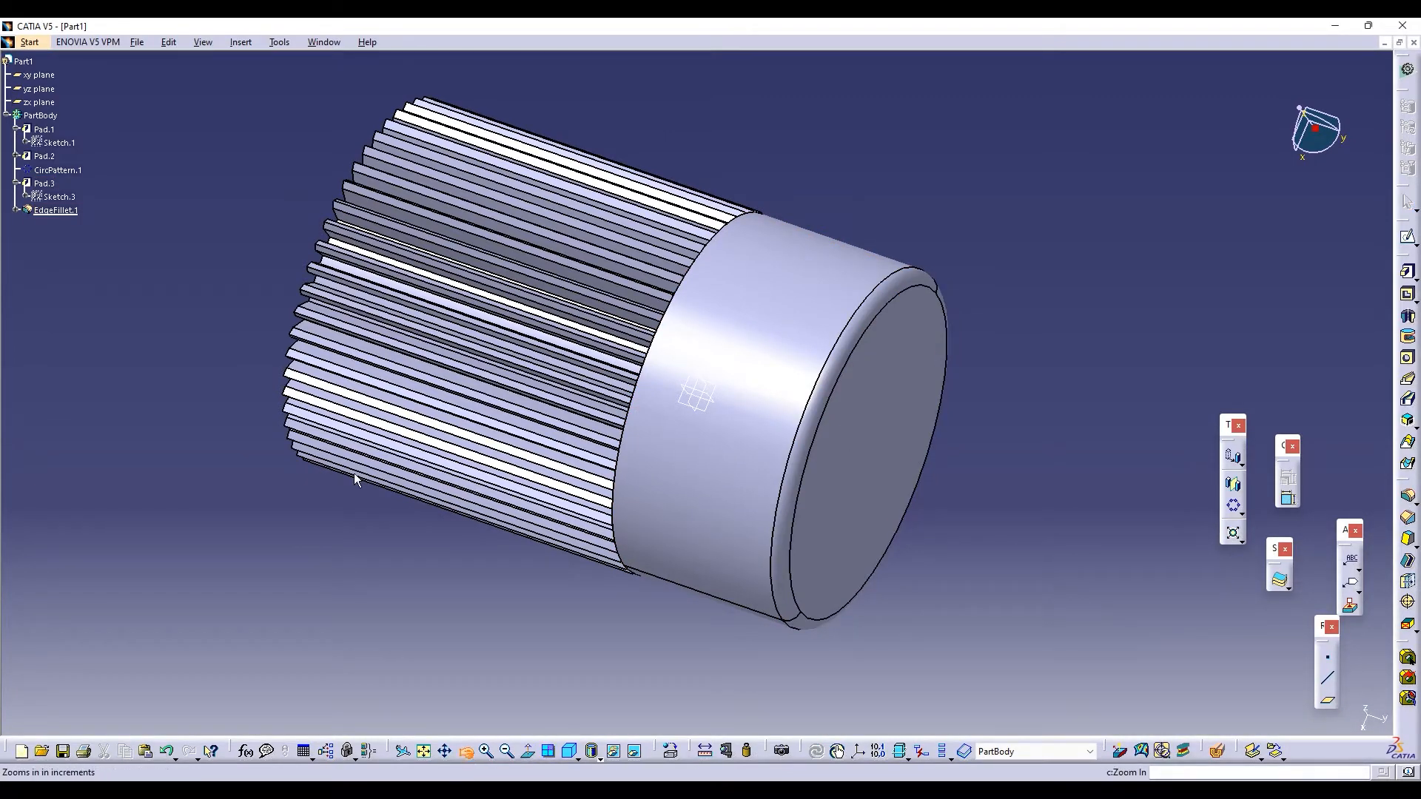
Start a sketch on the flat face at the toothed end and draw a small circle centred at the origin
mouse_move(355, 474)
middle_down()
mouse_move(704, 575)
mouse_move(611, 540)
mouse_move(651, 535)
mouse_move(622, 501)
middle_up()
click(1407, 237)
click(415, 492)
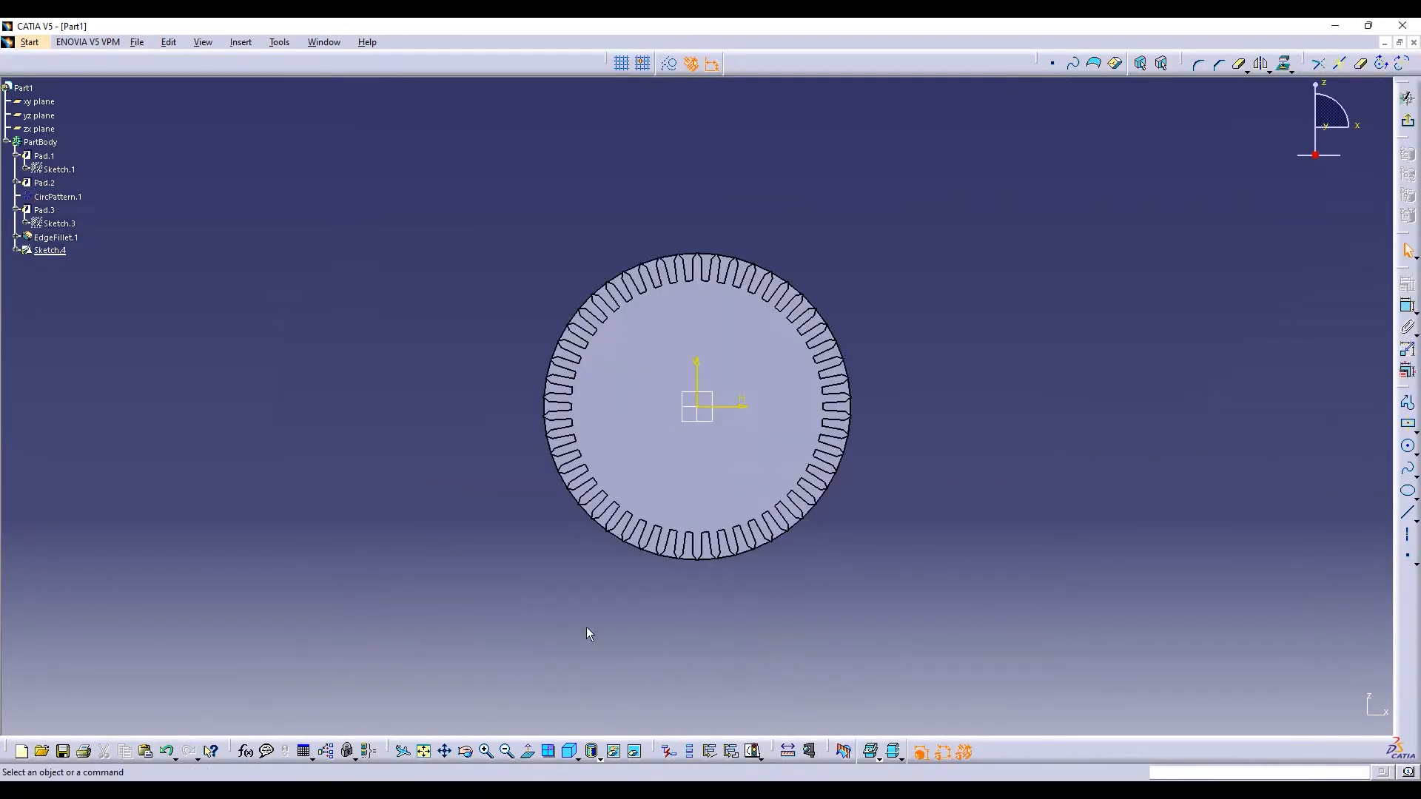
click(1407, 446)
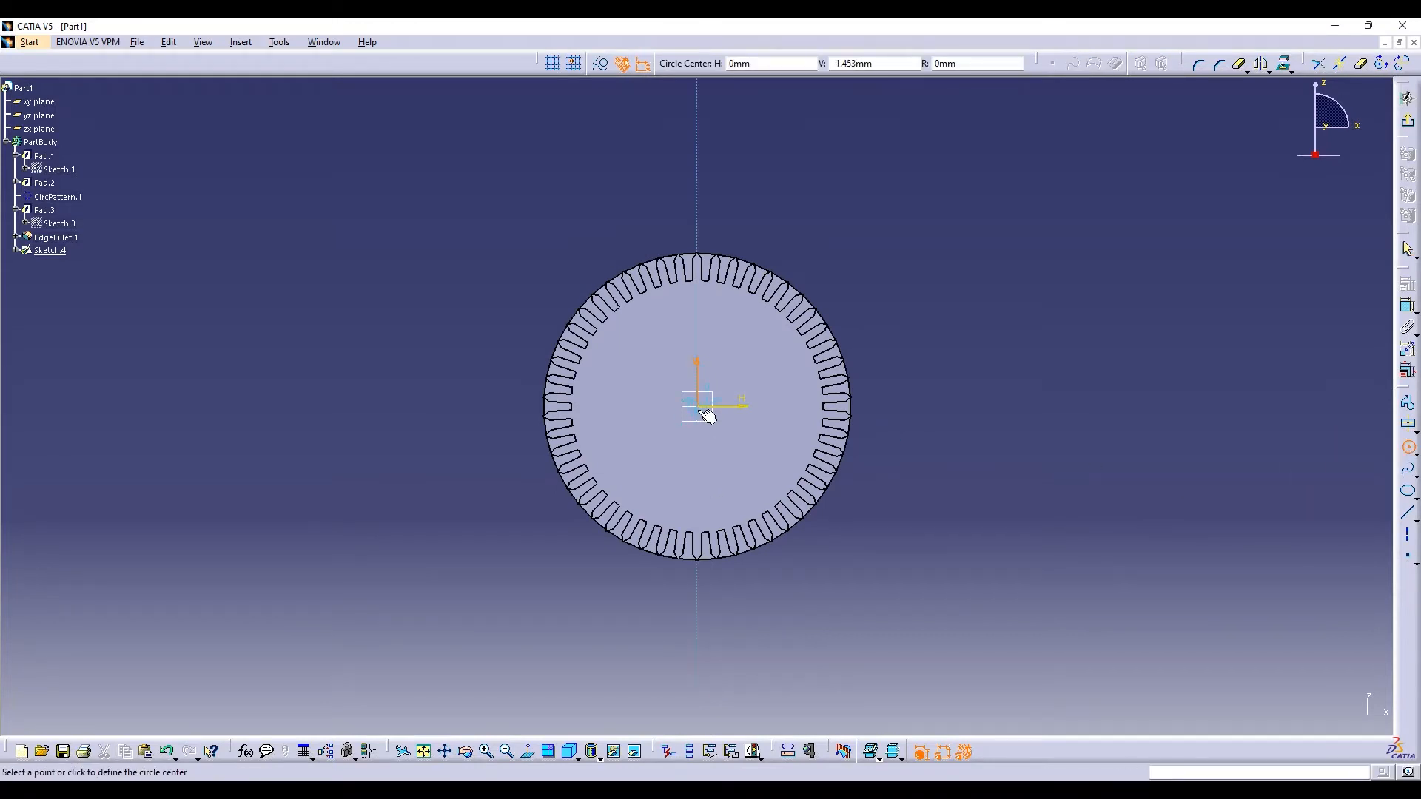
click(702, 410)
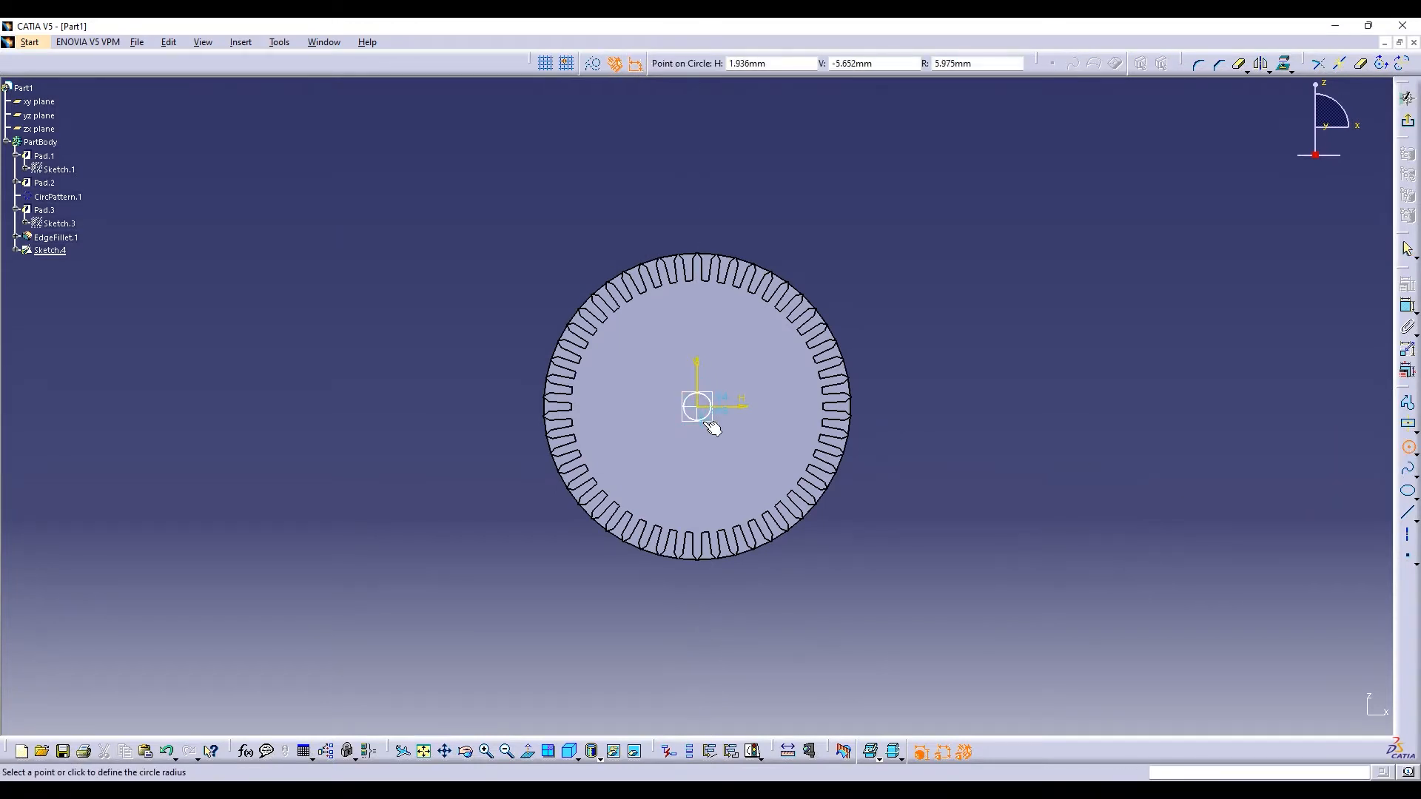
click(707, 426)
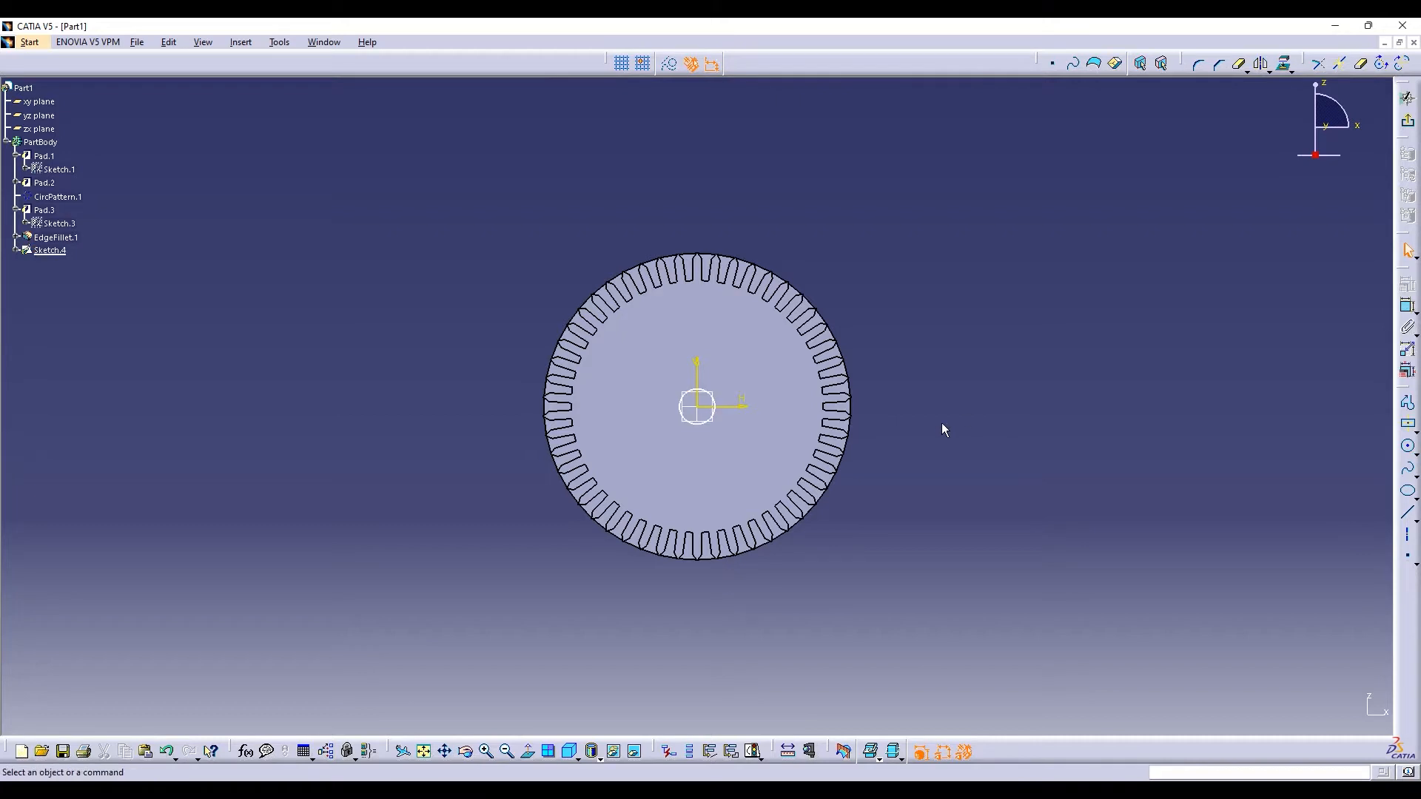
Draw a three-line tapered notch at the top of the small circle, with a flat base just above the origin
click(486, 751)
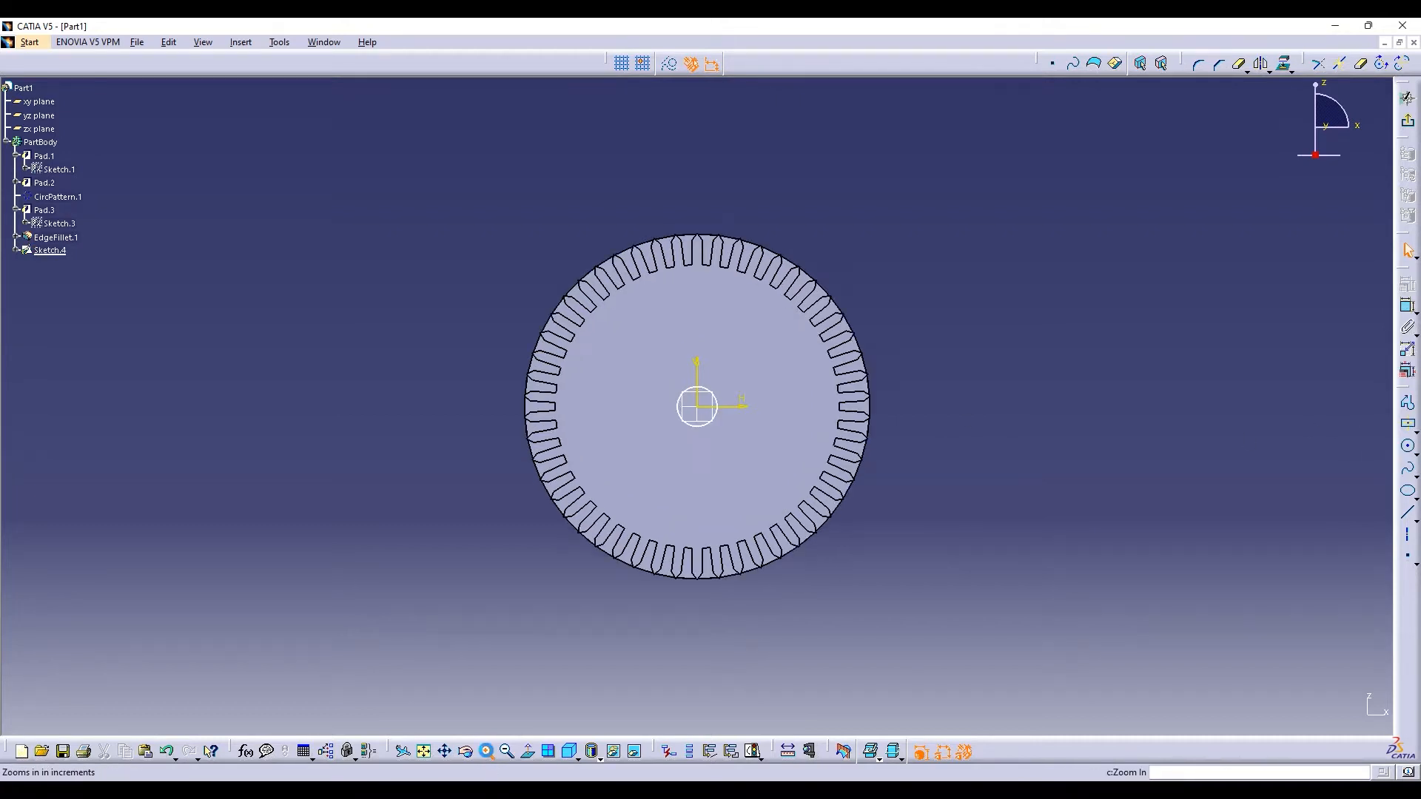
click(1408, 402)
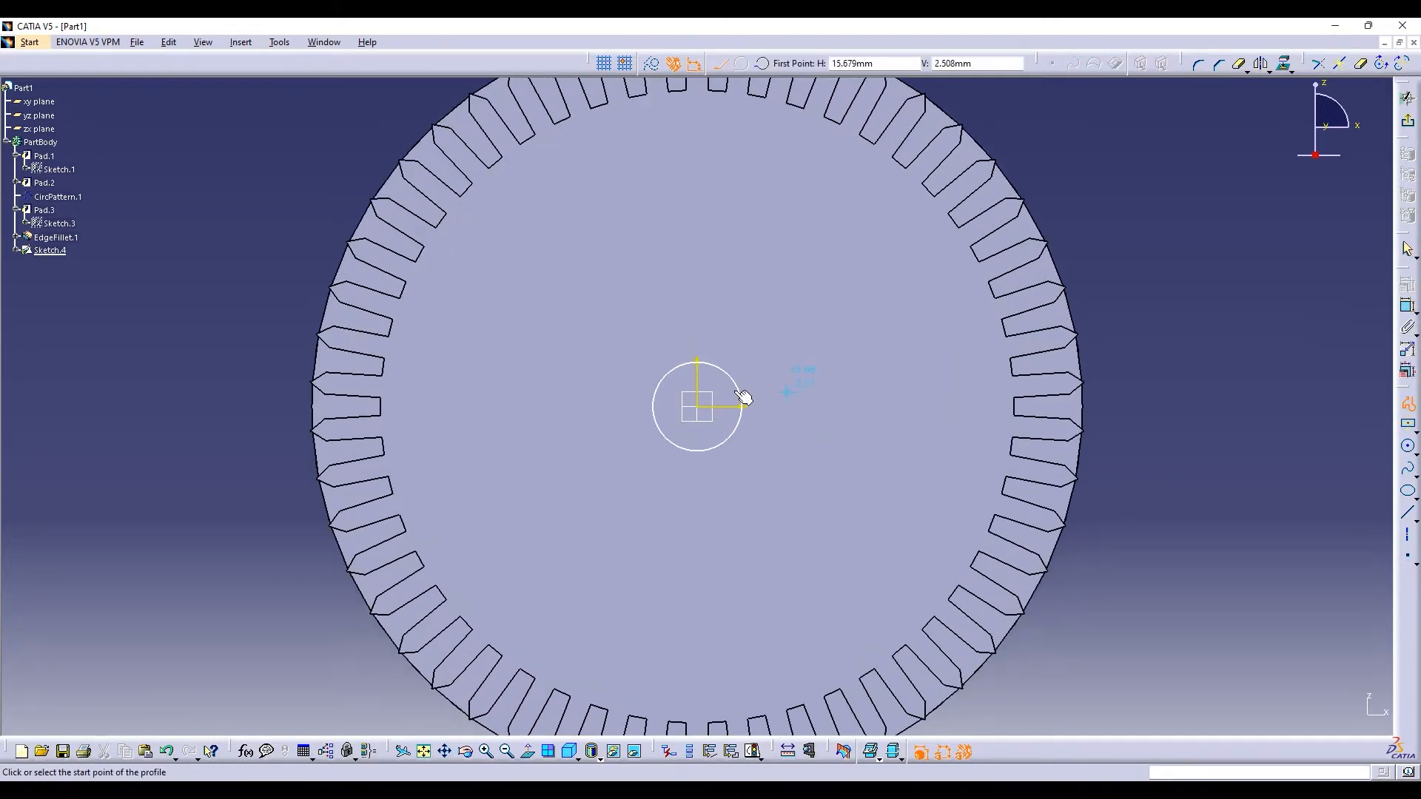
click(686, 362)
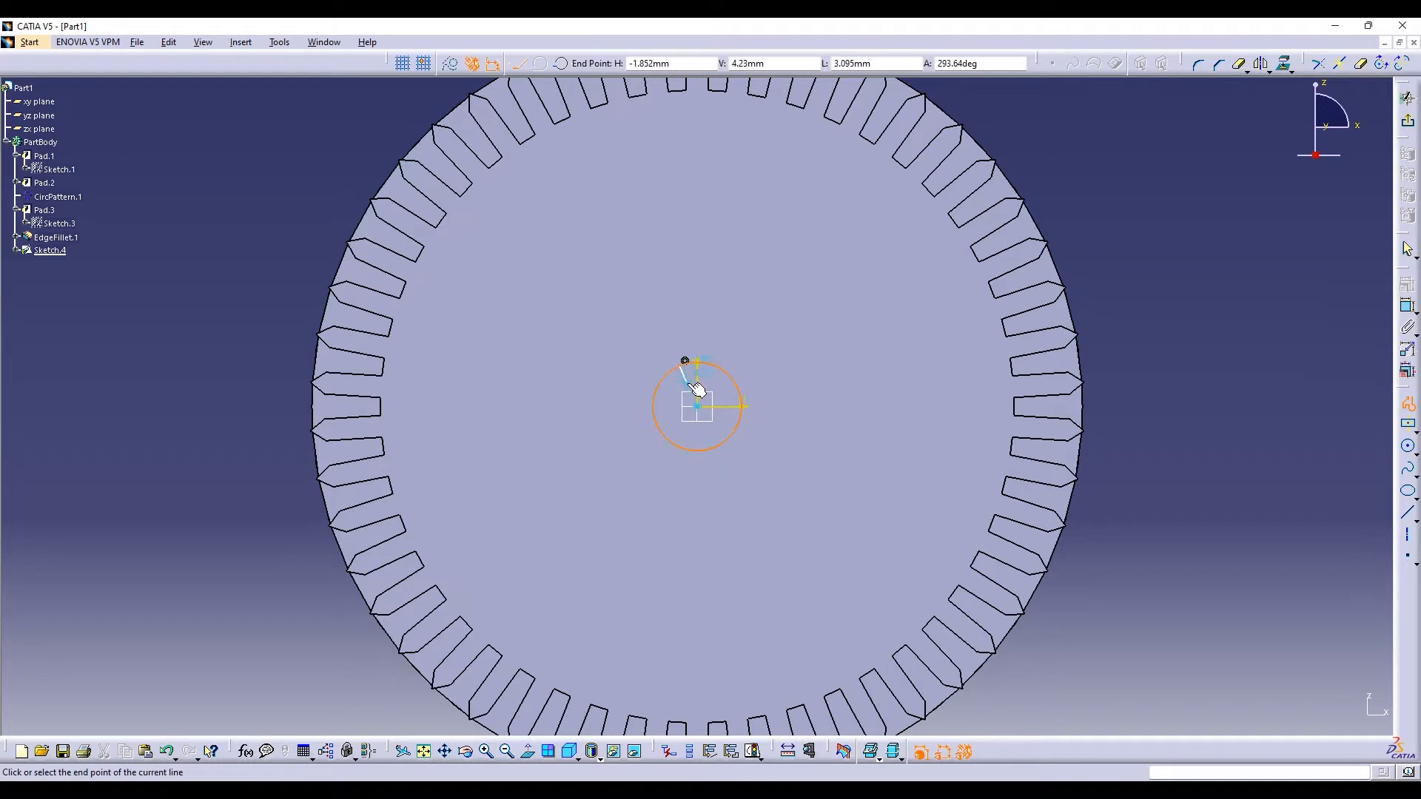
click(698, 397)
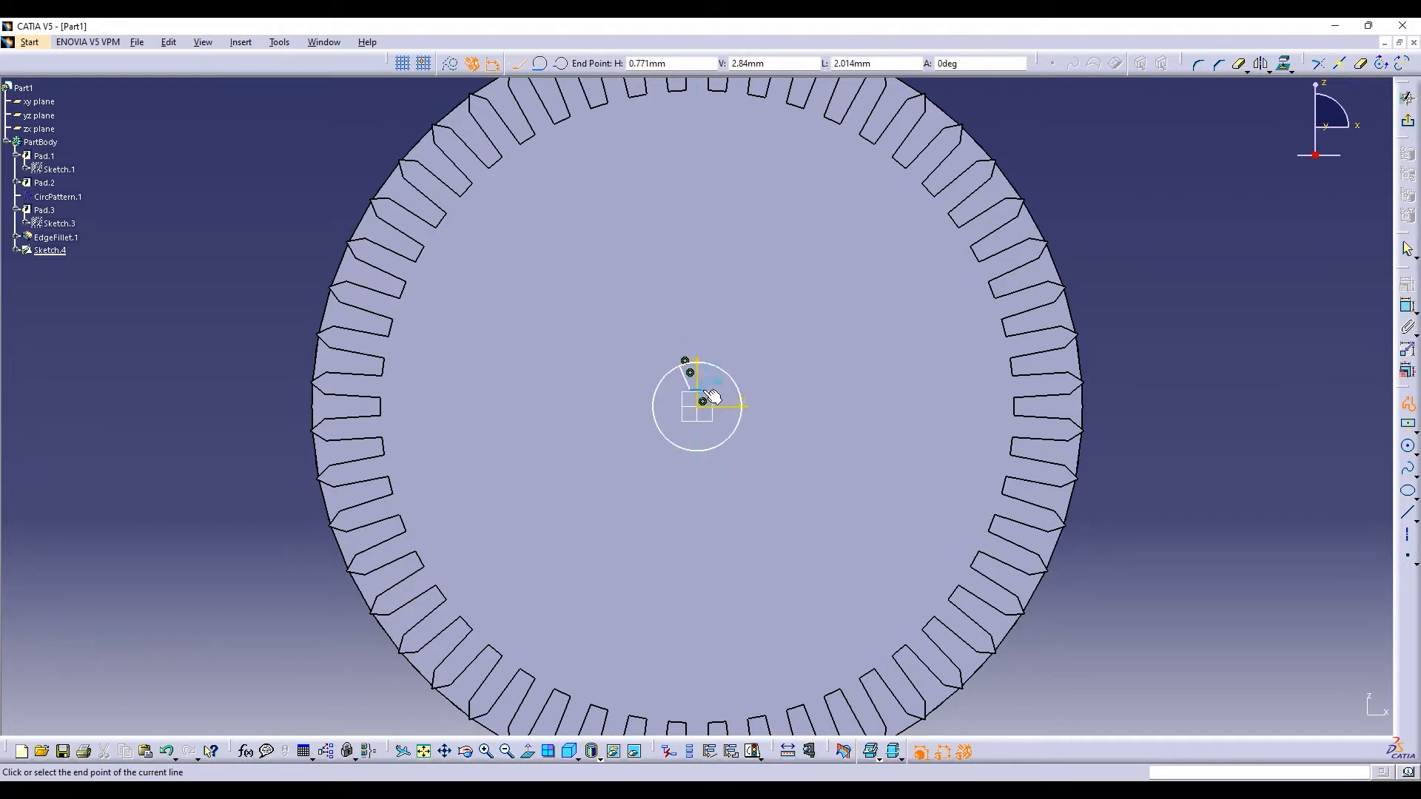
click(707, 390)
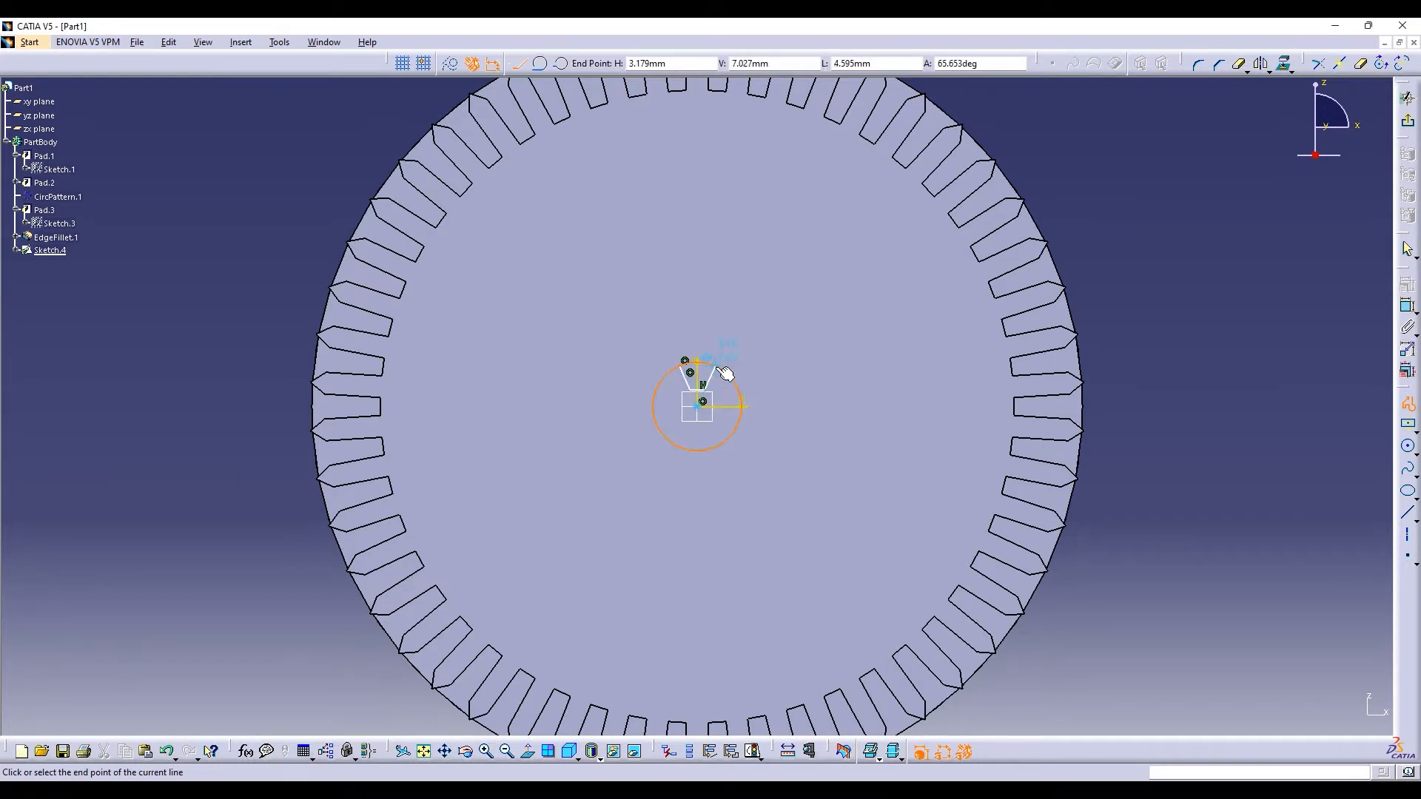
click(721, 362)
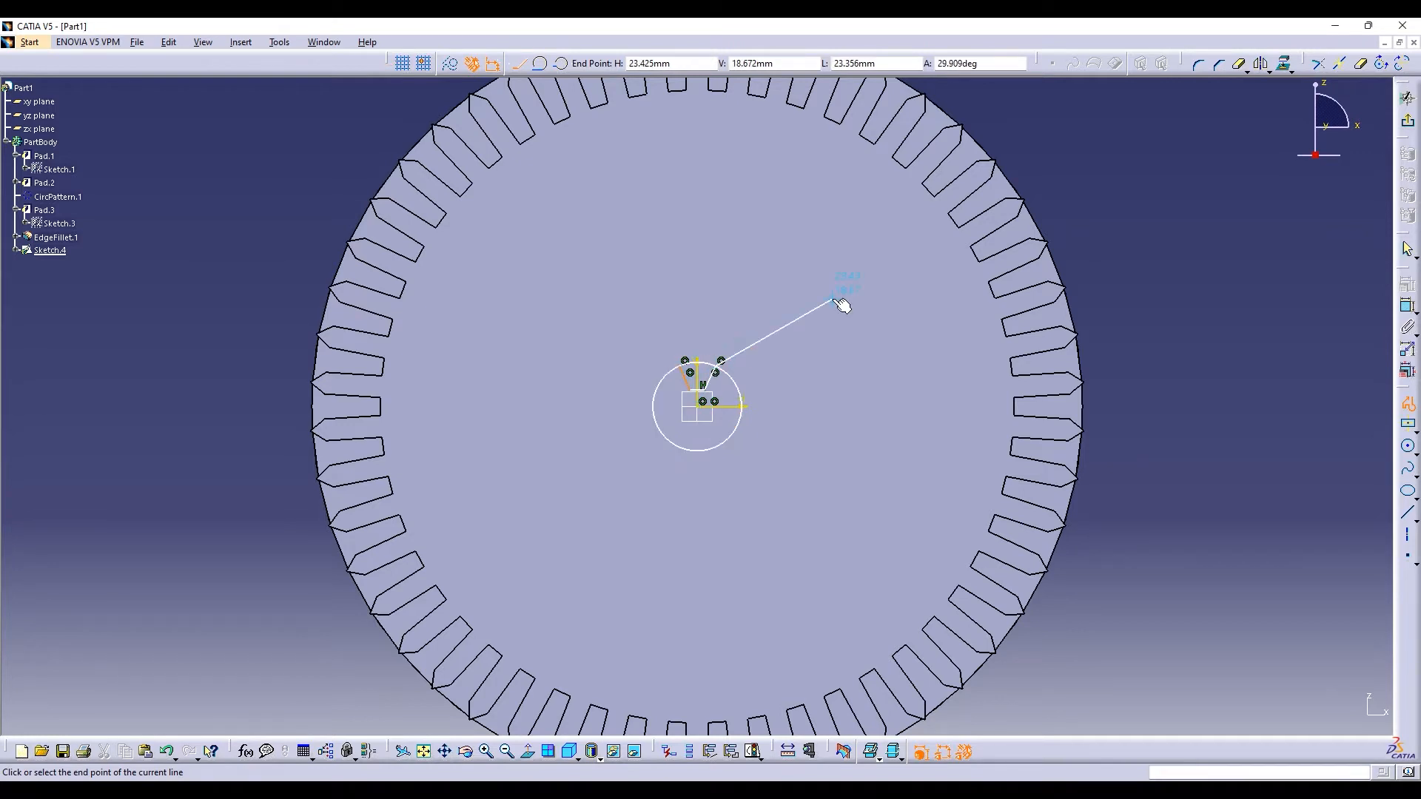
key(Escape)
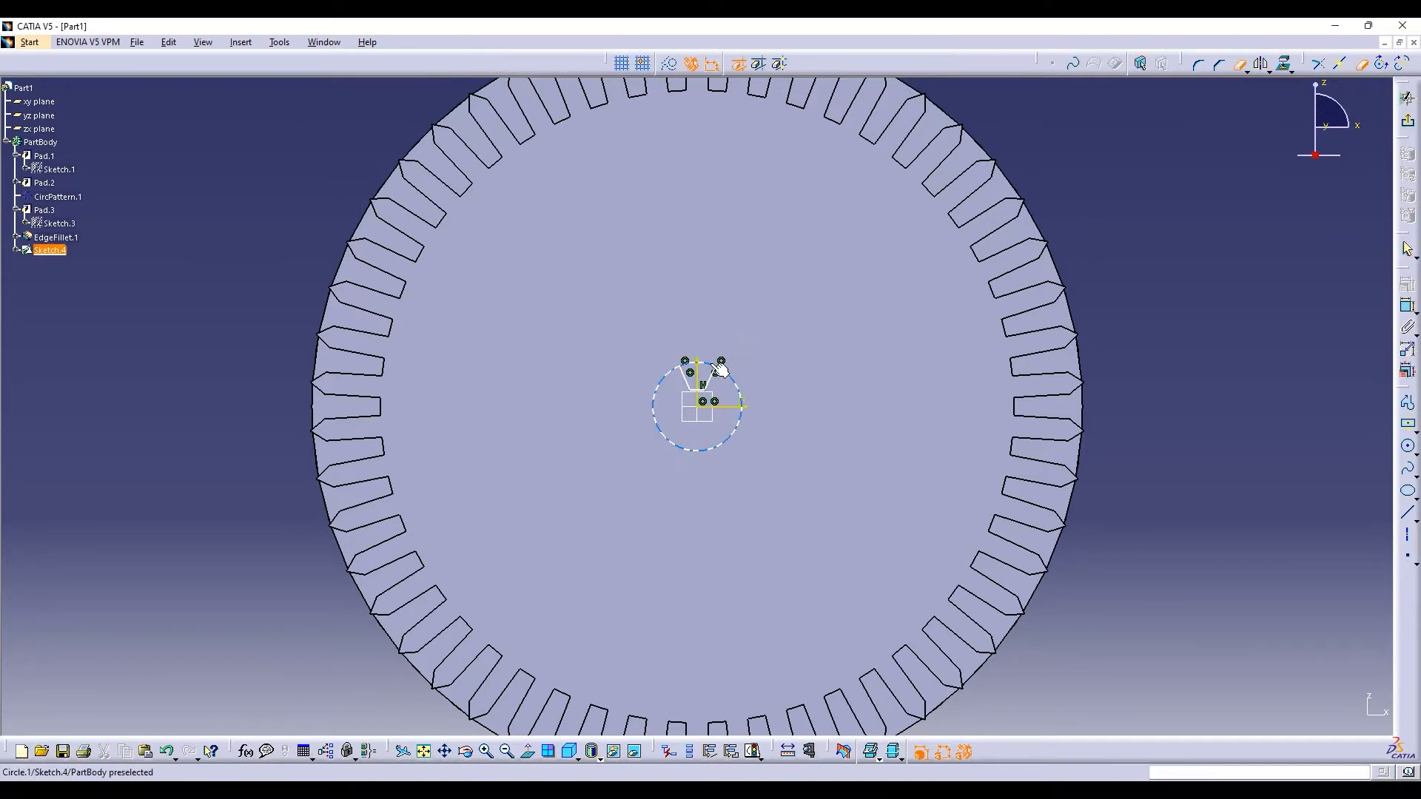
Leave the notched circle sketch and pad the profile 67 mm outward from the toothed end as a shaft
click(1408, 125)
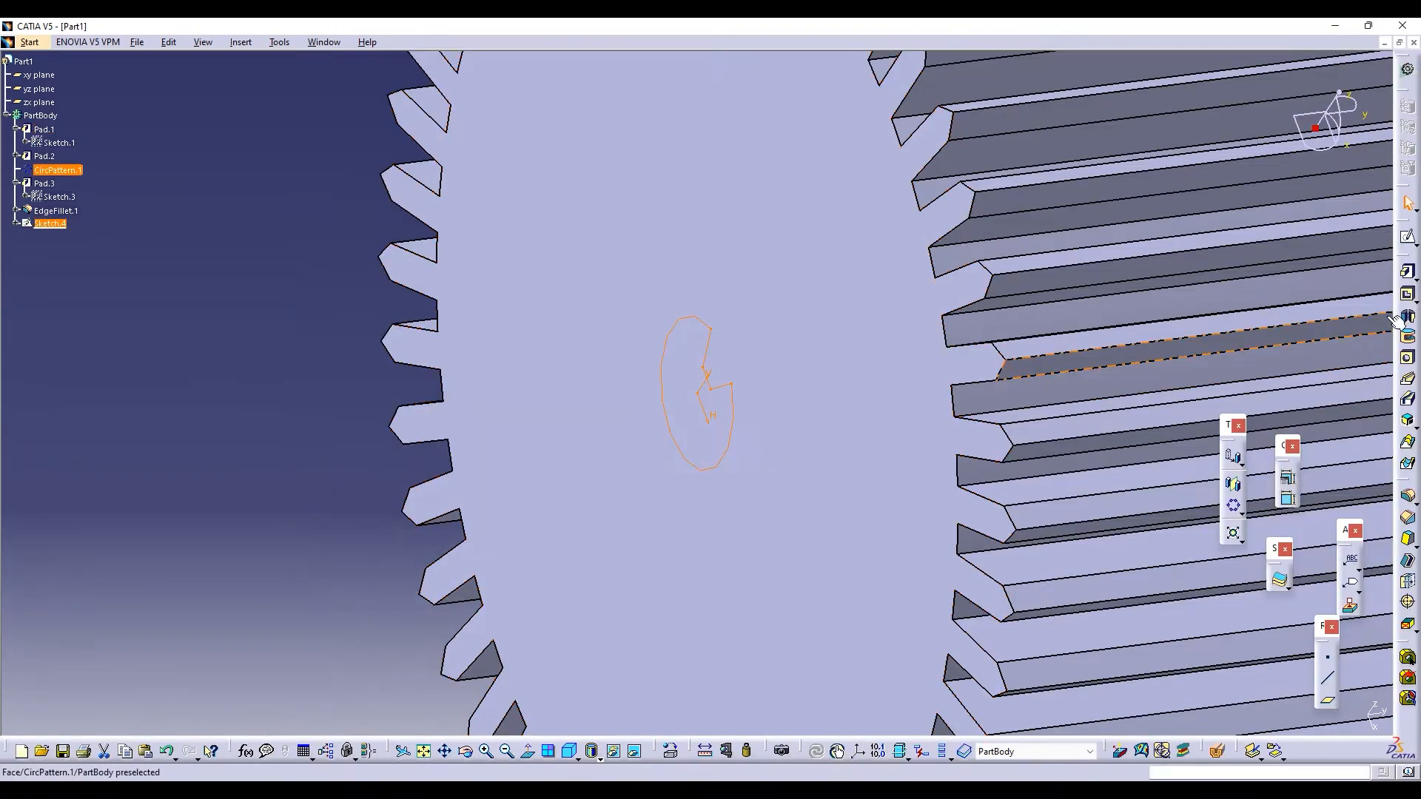
click(1351, 715)
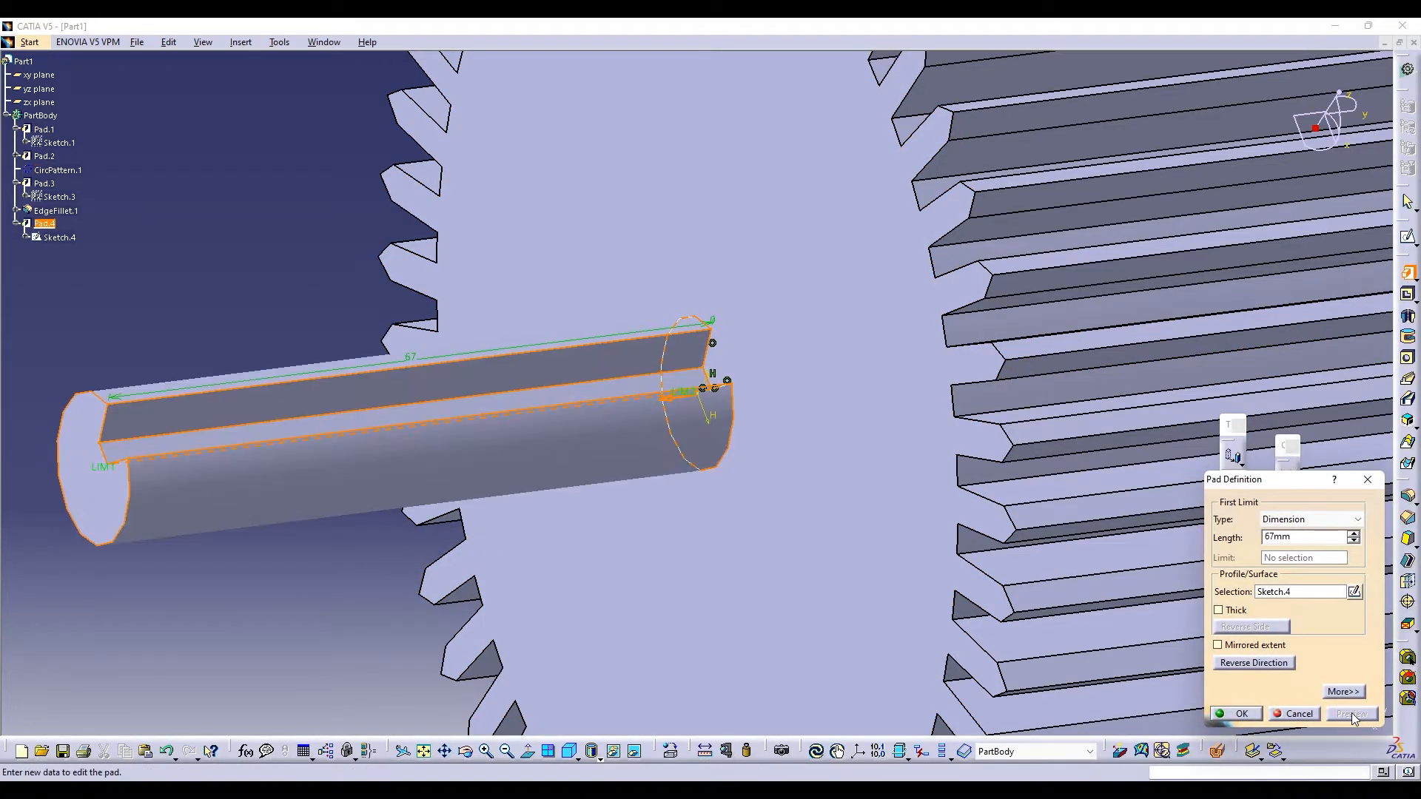
click(424, 751)
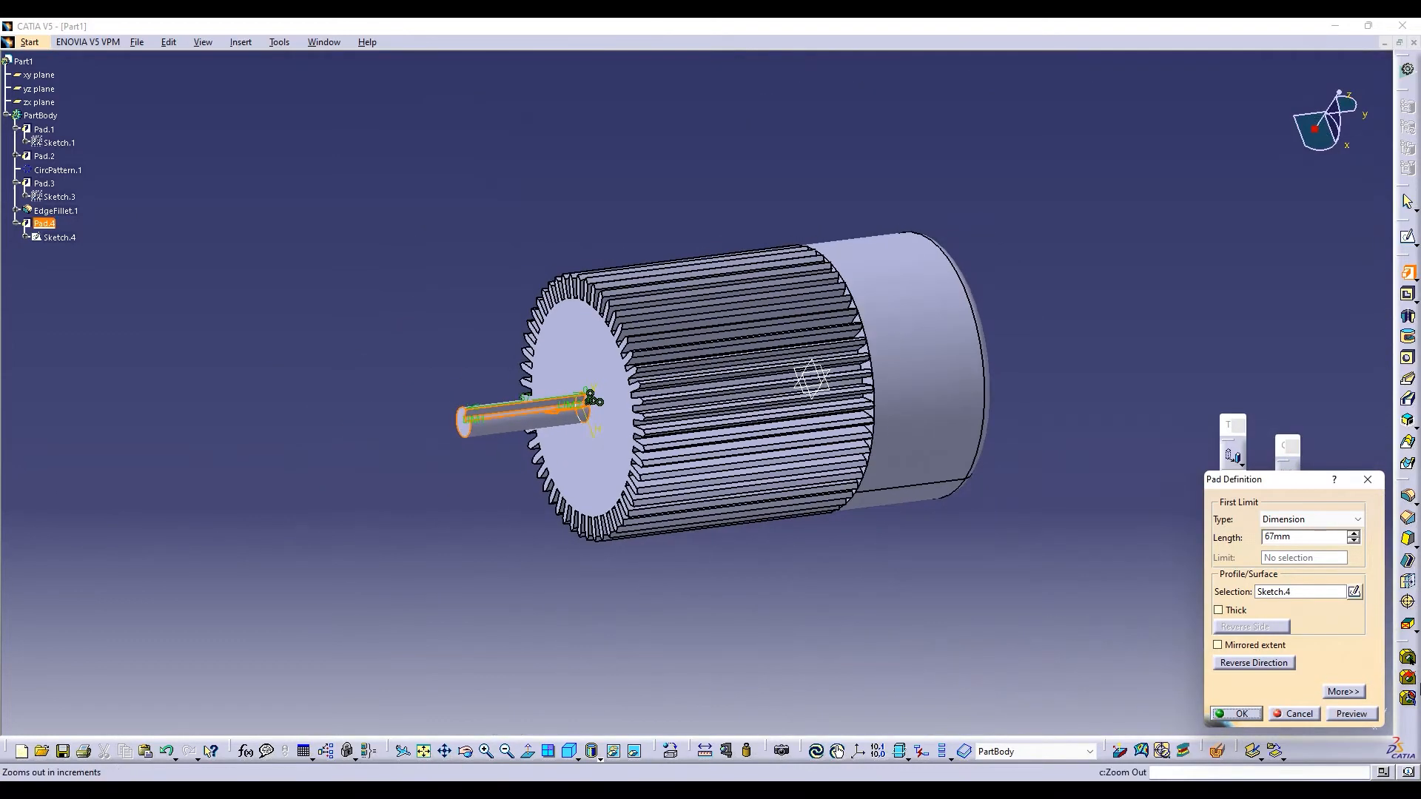
click(1240, 715)
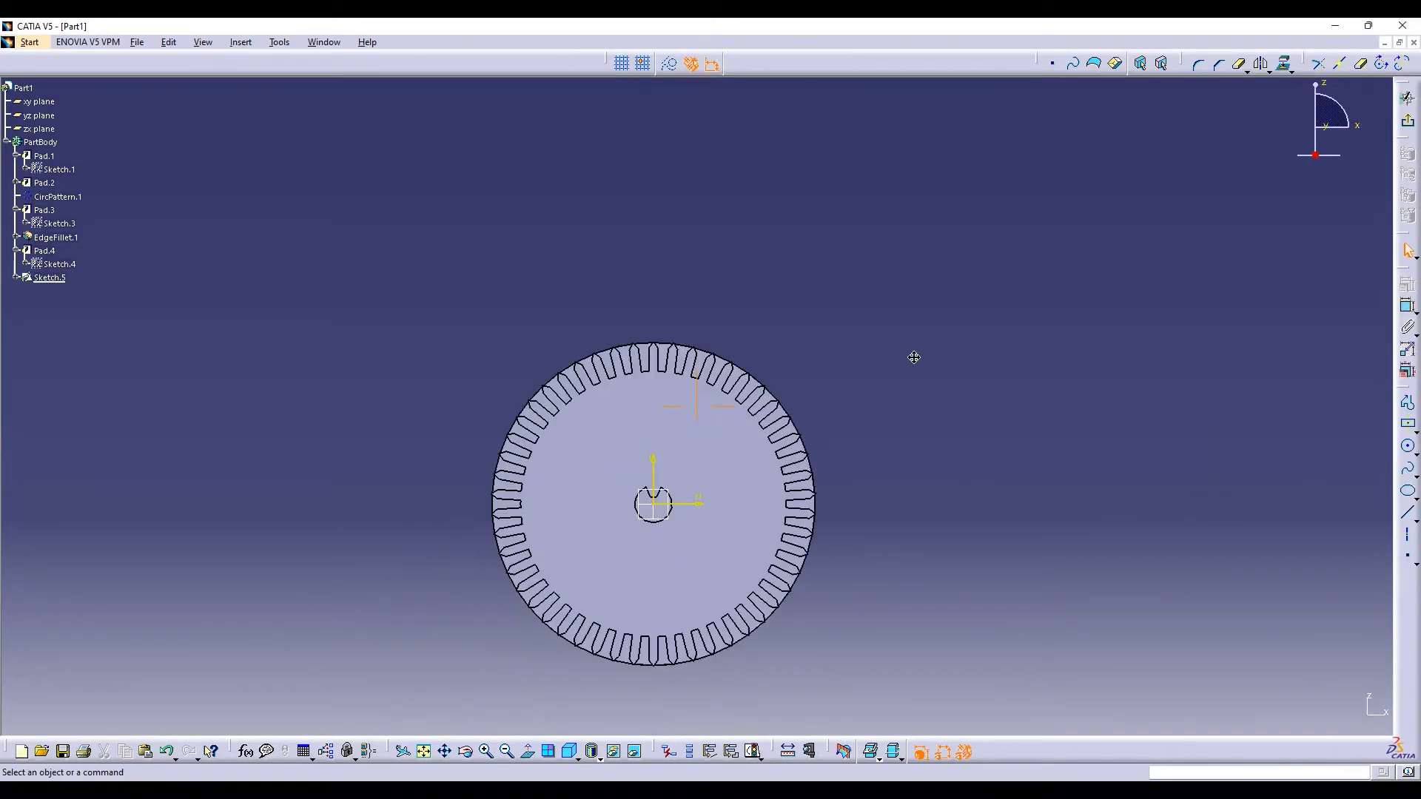
Sketch a circle of about 55 mm radius centred at the origin on the toothed end face and leave the sketch
click(1408, 447)
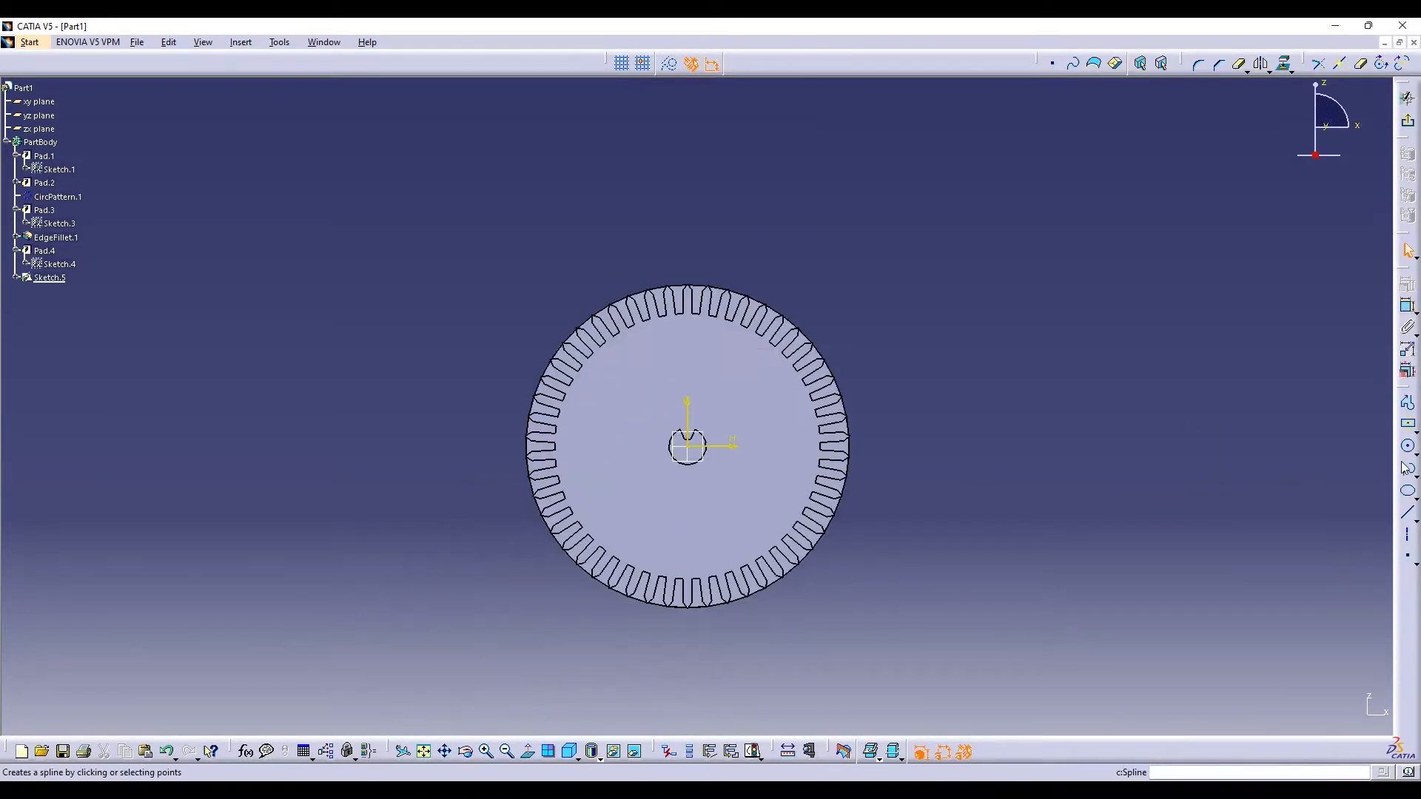
click(691, 449)
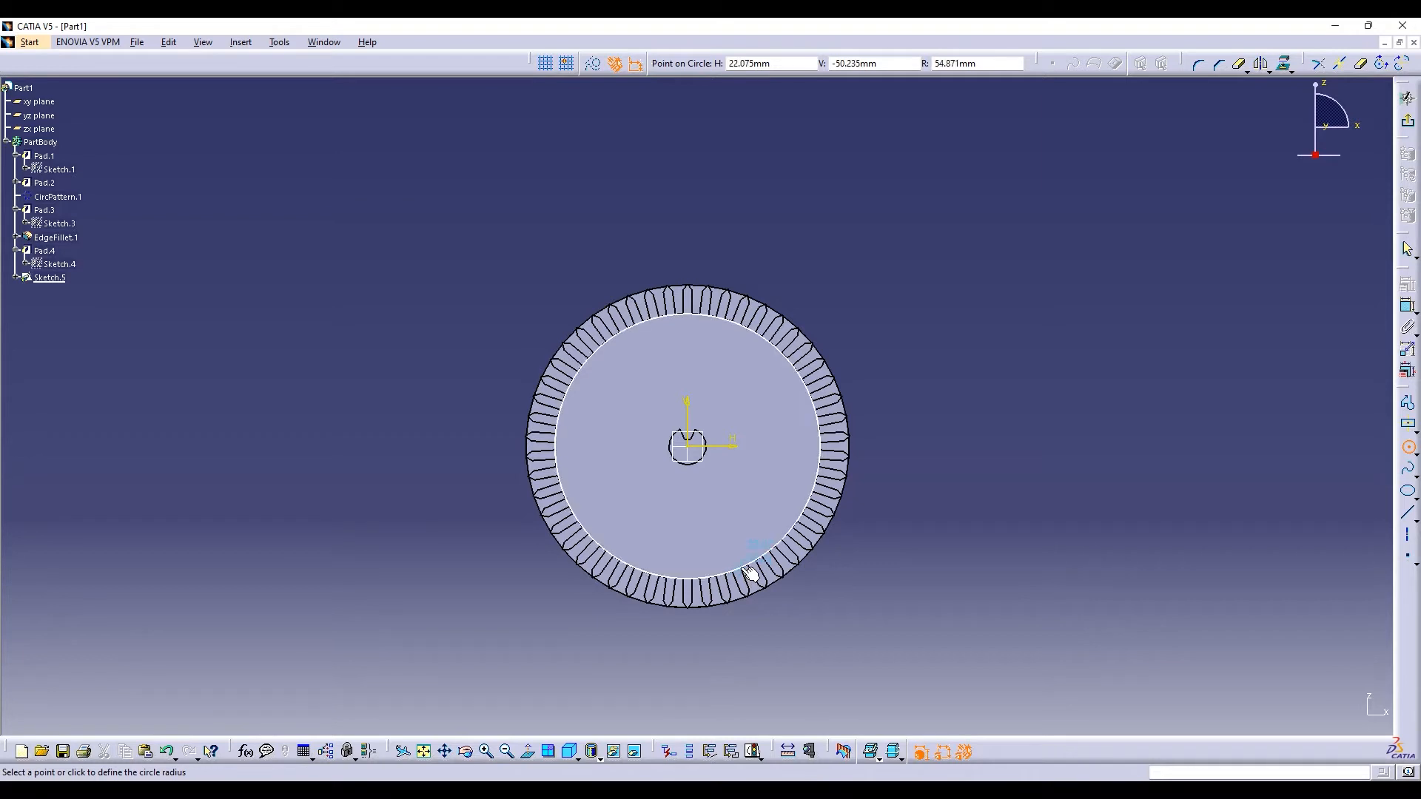
click(744, 570)
click(1407, 120)
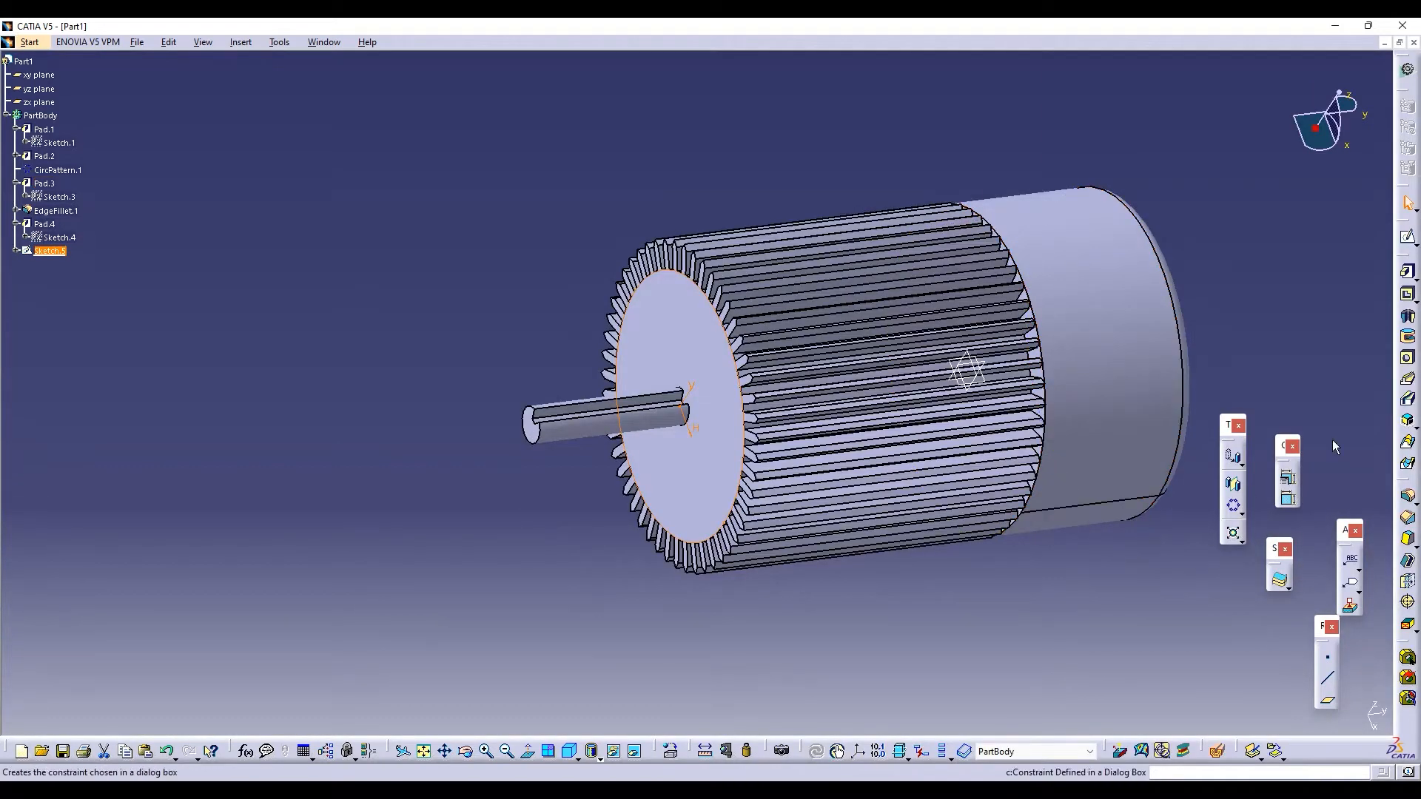
Pad the large circle 9 mm outward from the toothed end face
click(1408, 273)
click(1354, 534)
click(1354, 533)
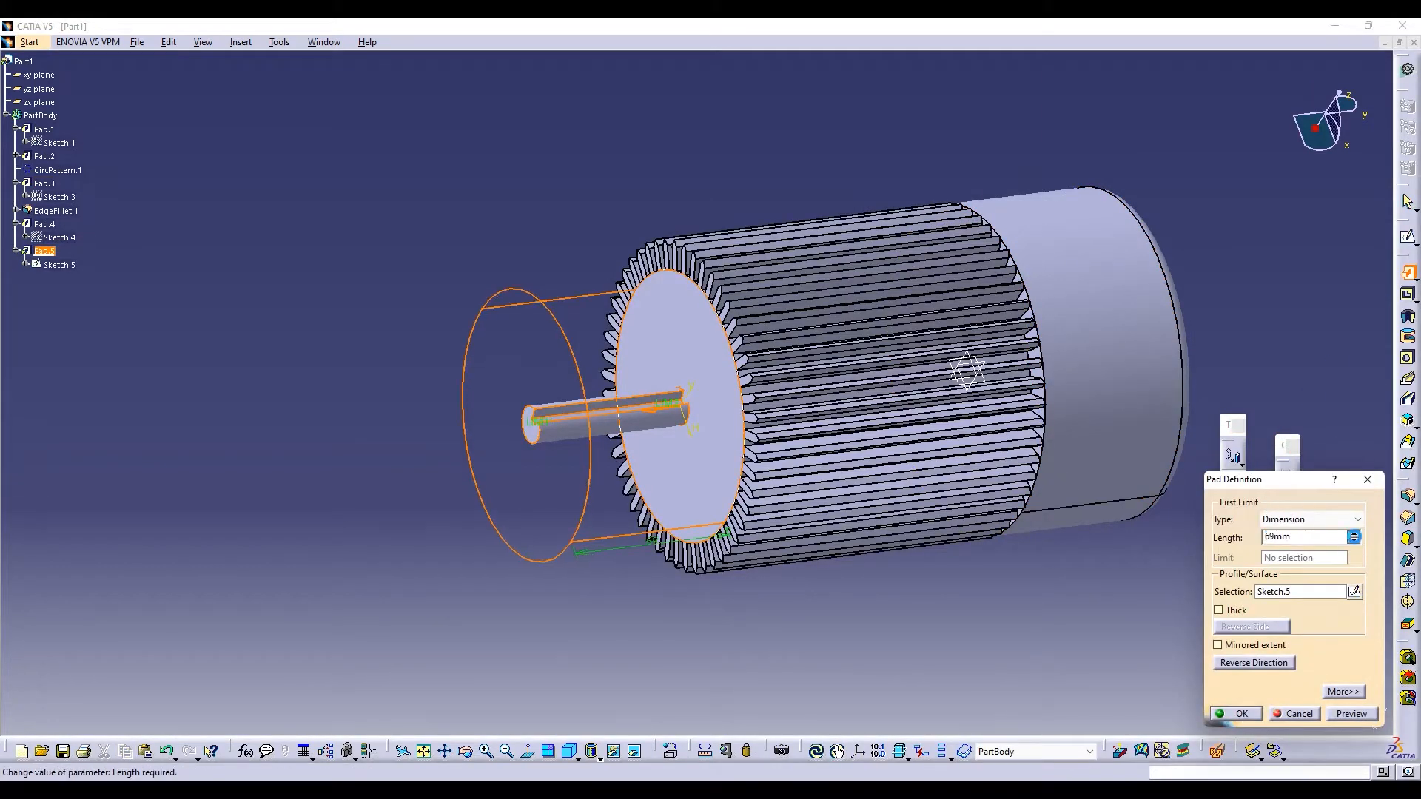
drag(1355, 540, 1355, 542)
click(1356, 715)
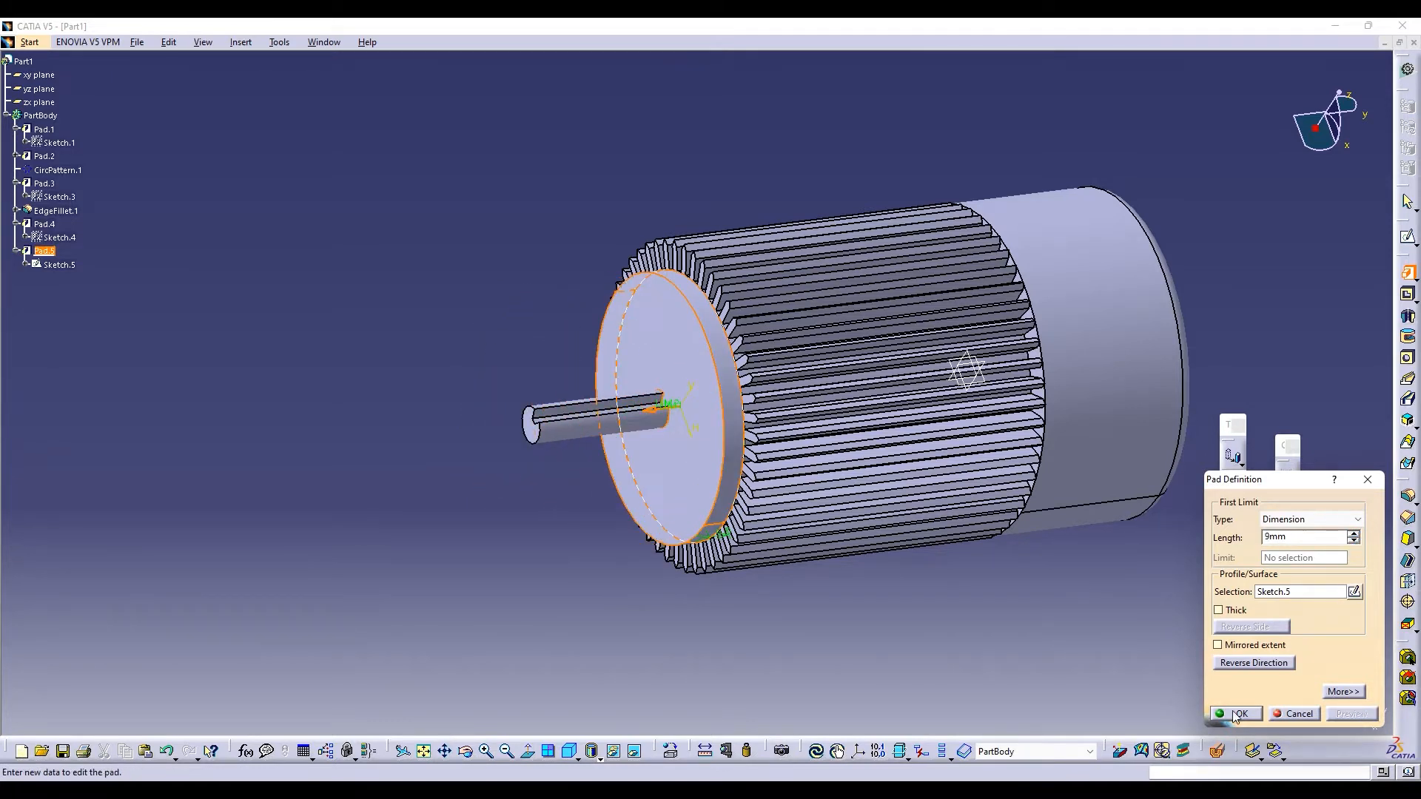
click(1235, 713)
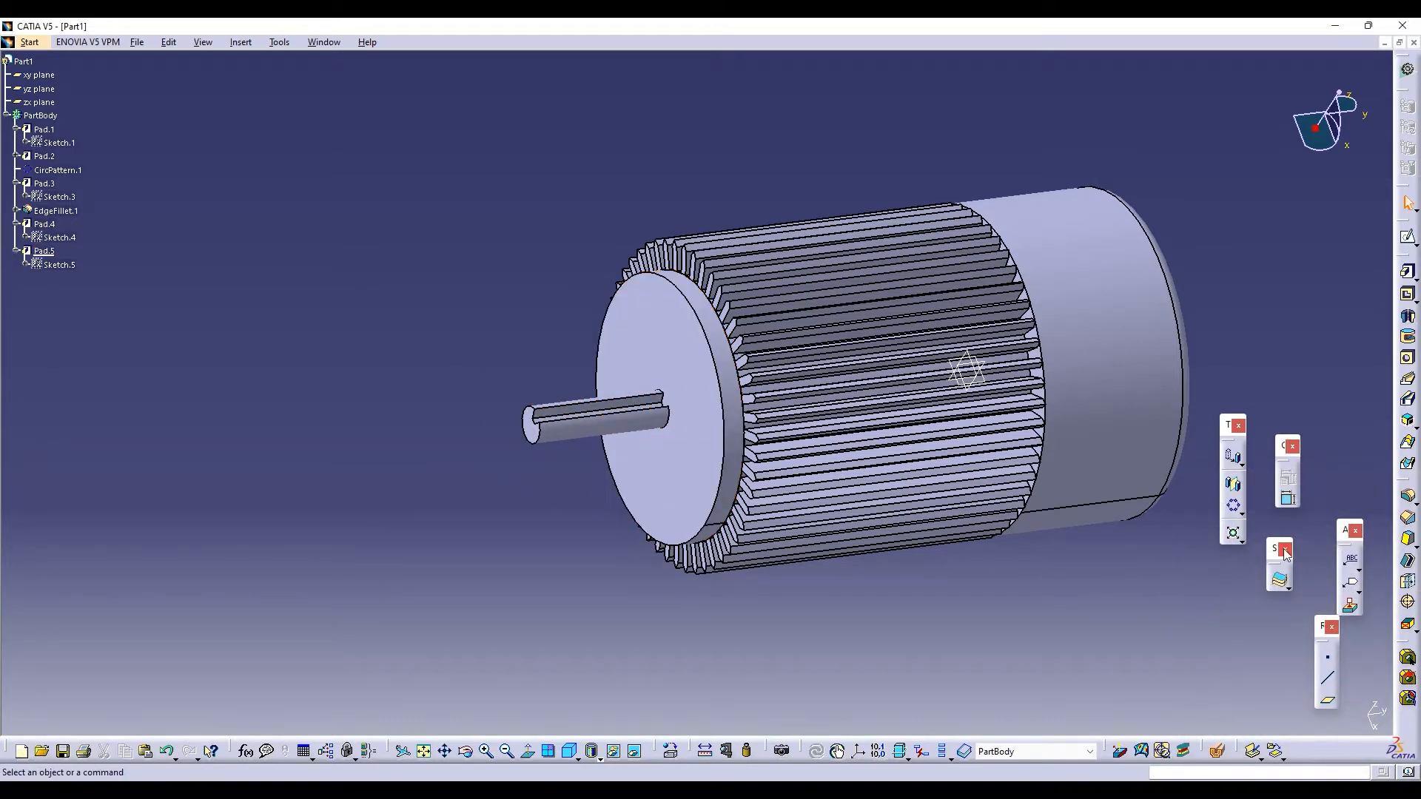
Chamfer the outer front edge of the new disc at 45 degrees
click(1411, 520)
click(724, 429)
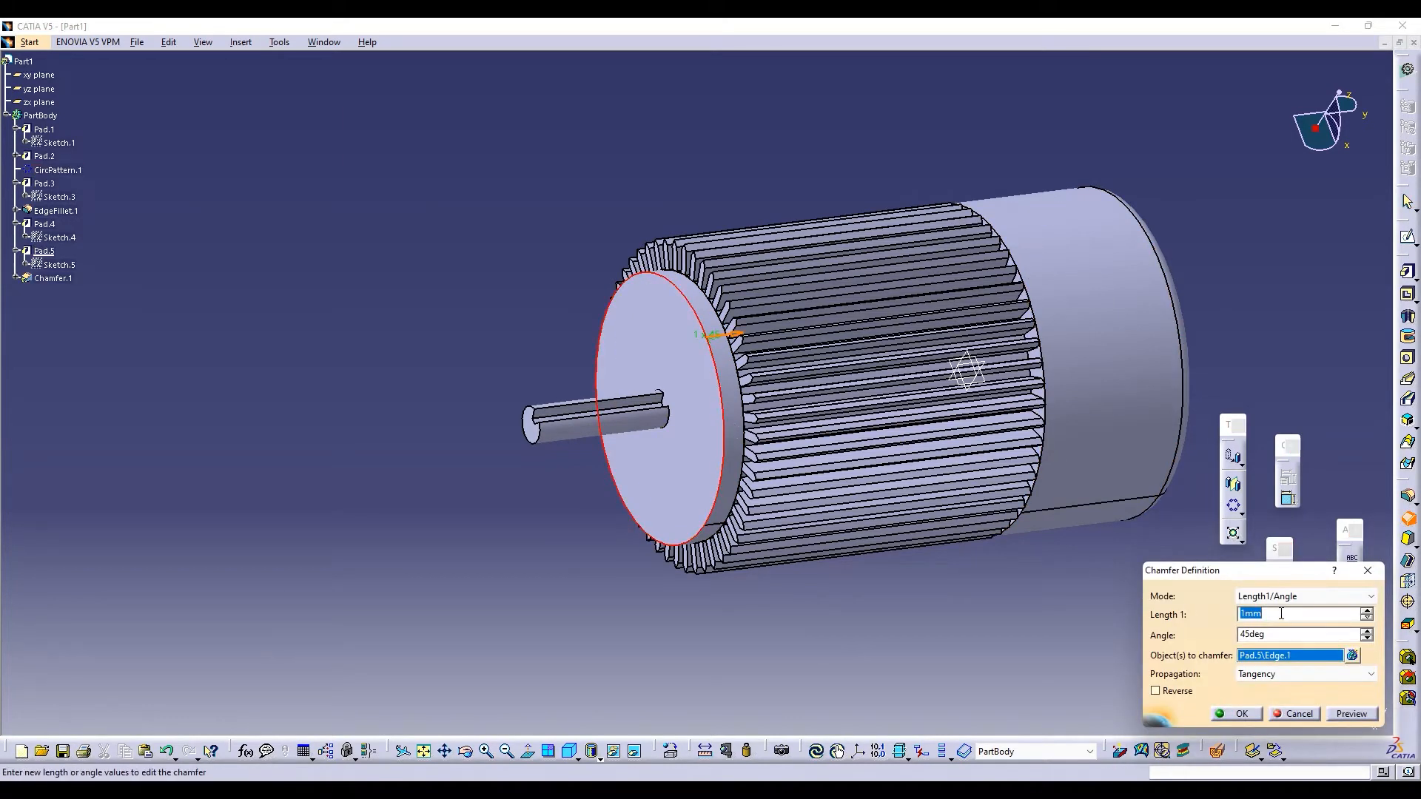
click(1251, 718)
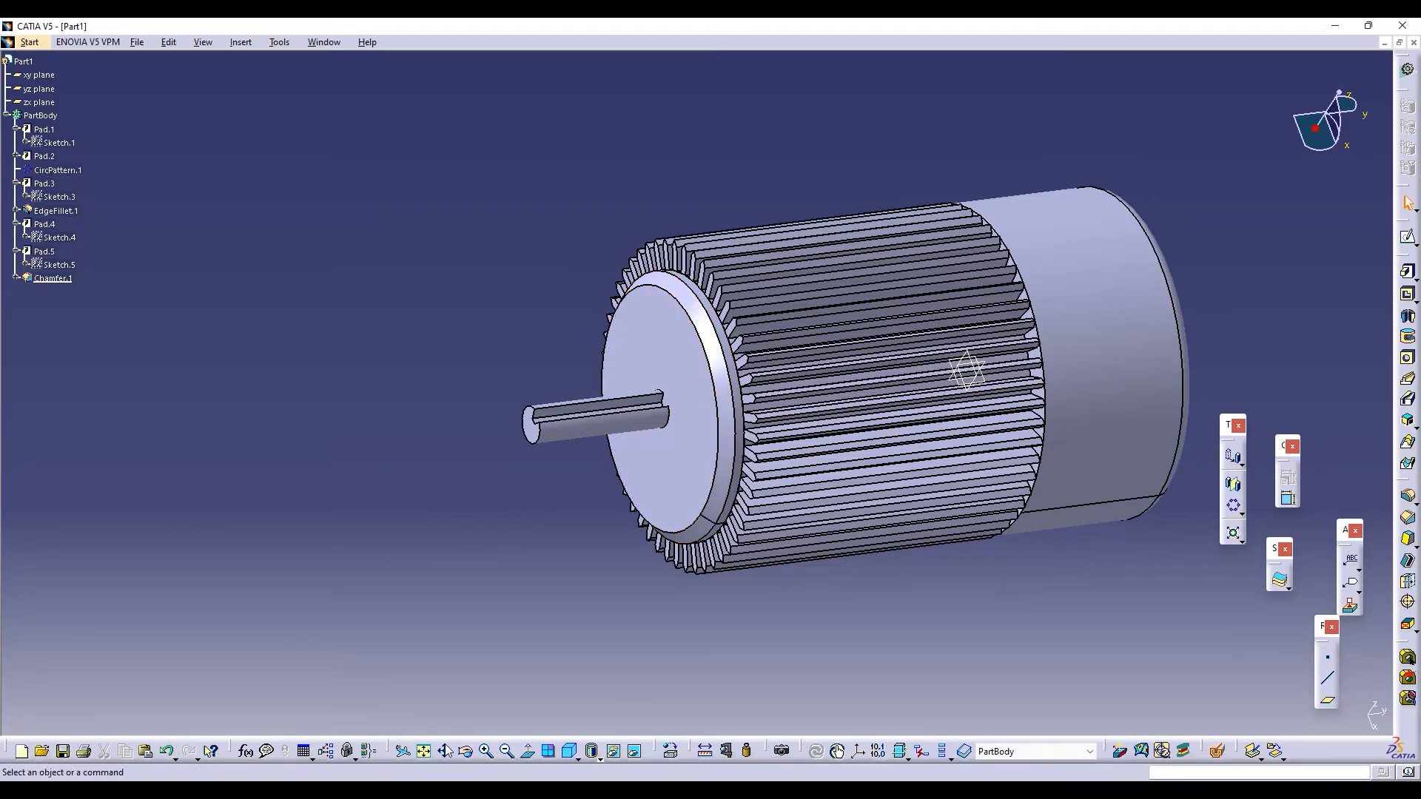
Sketch two concentric circles around the shaft on the disc's face, the outer about 10 mm in radius, and leave the sketch
mouse_move(562, 593)
middle_down()
mouse_move(533, 563)
mouse_move(518, 629)
mouse_move(564, 480)
mouse_move(520, 463)
mouse_move(533, 518)
mouse_move(562, 444)
mouse_move(542, 427)
mouse_move(819, 454)
middle_up()
click(666, 444)
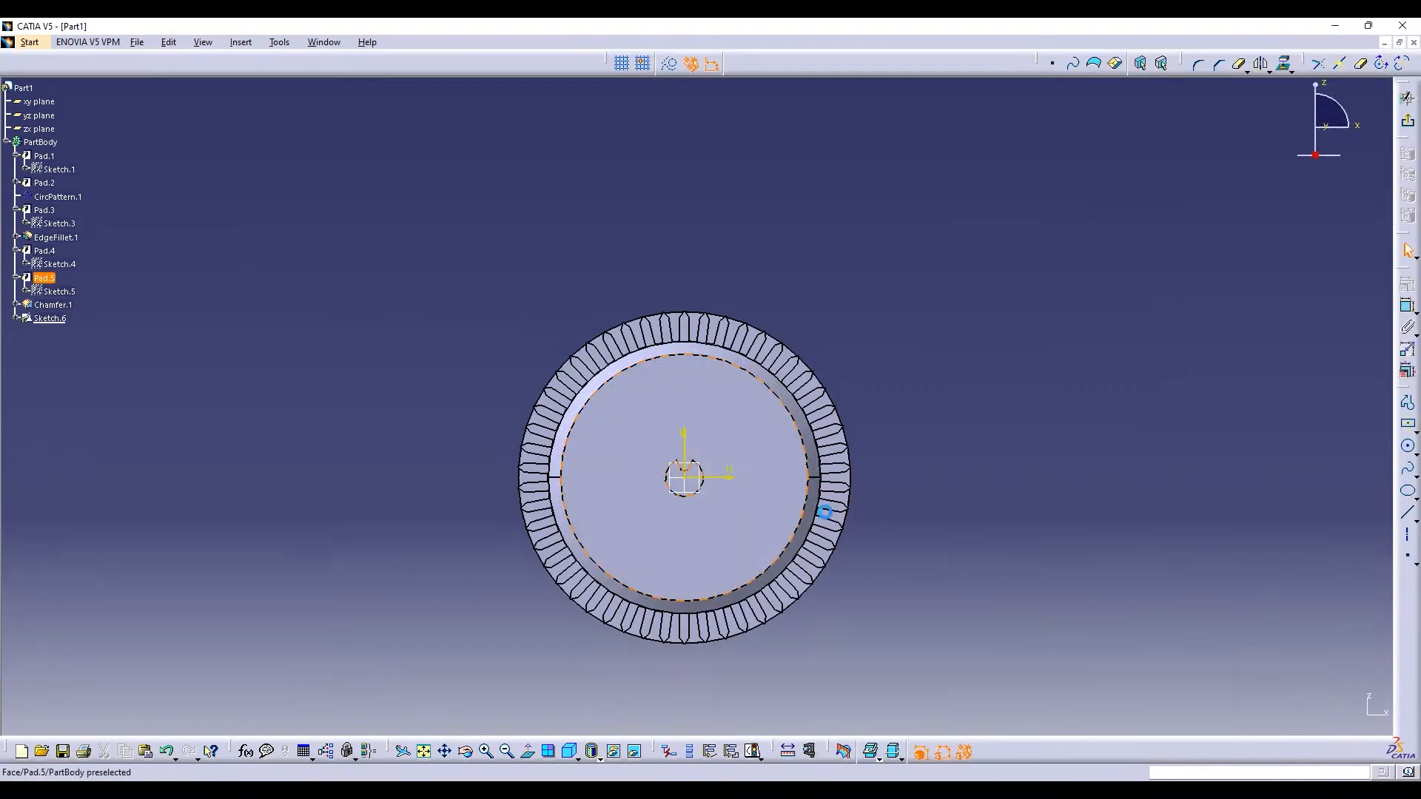
click(1408, 446)
click(685, 477)
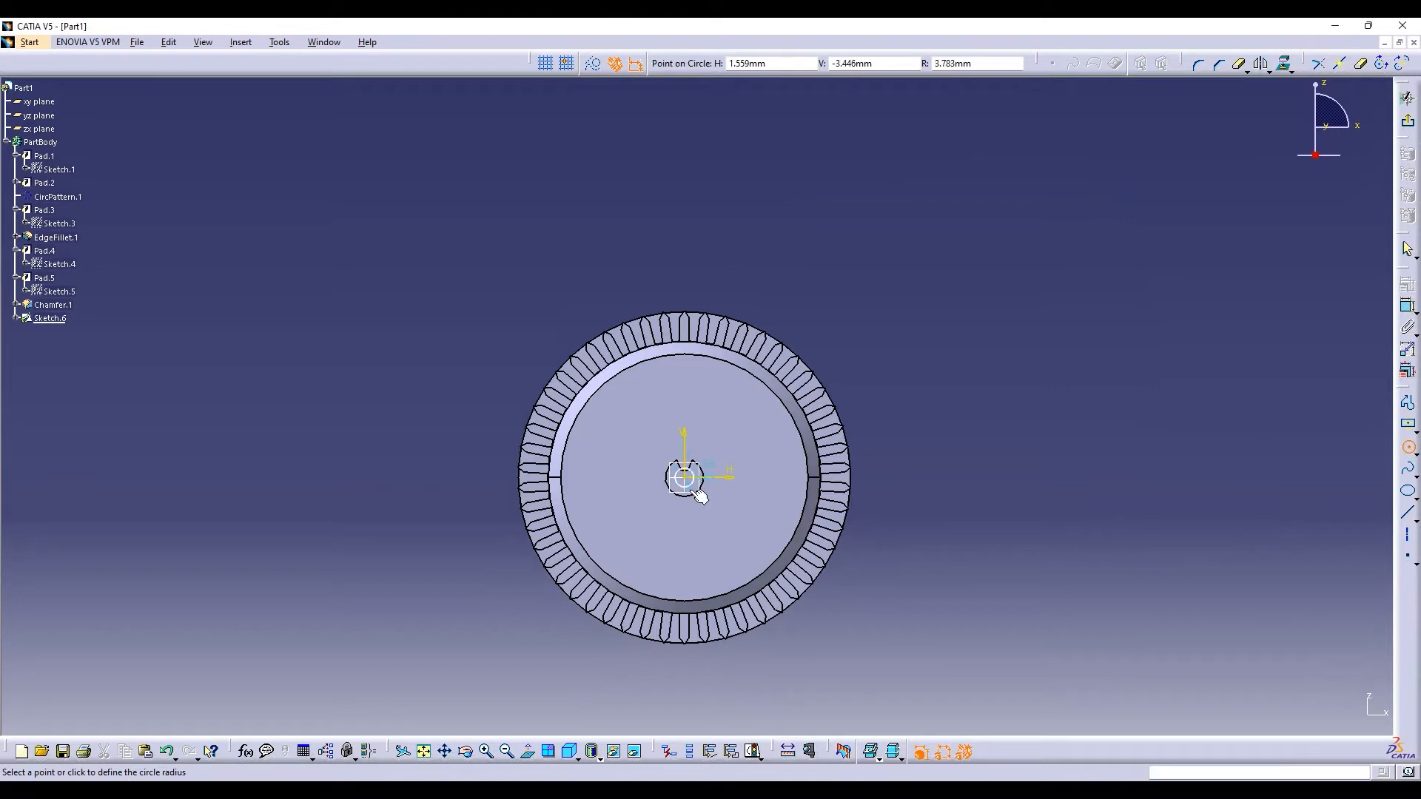
click(699, 502)
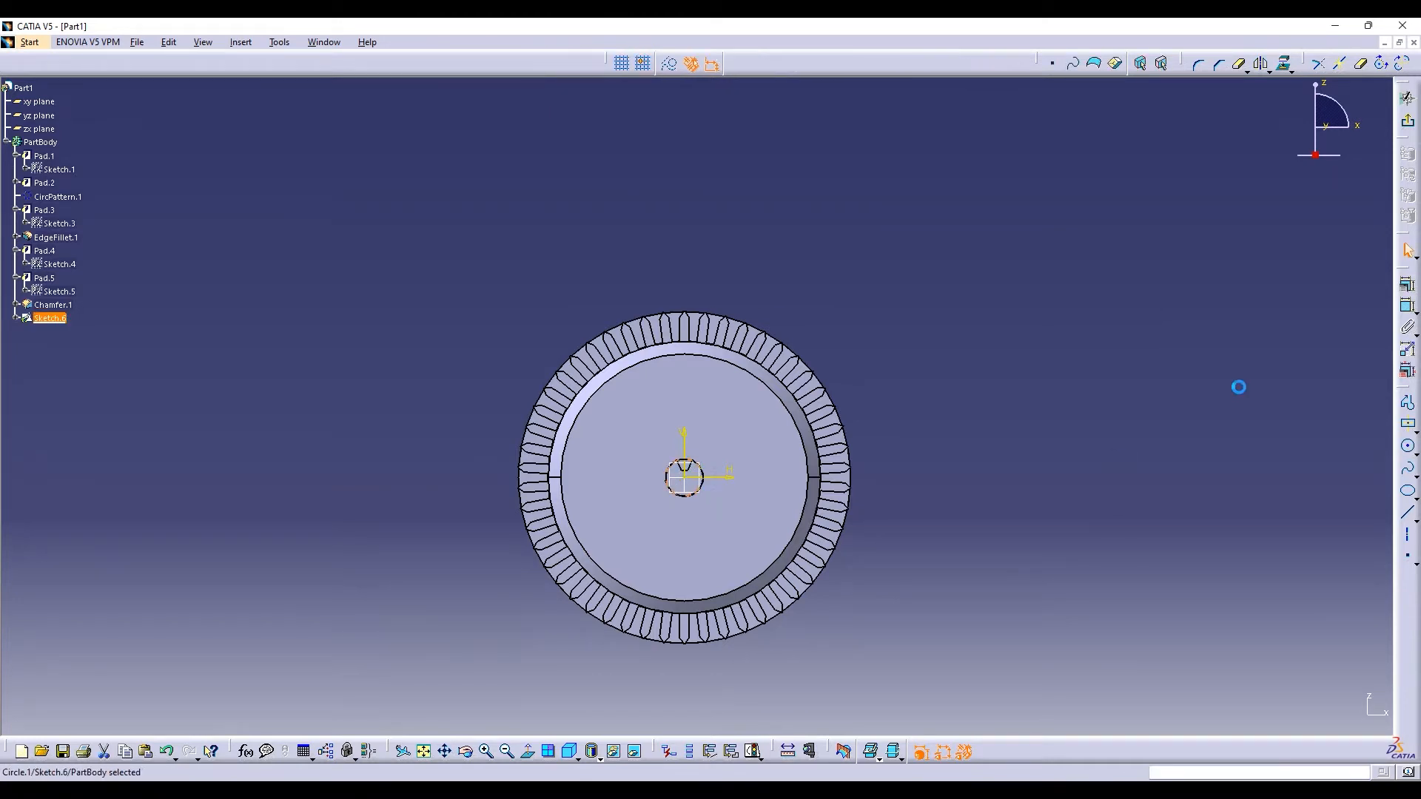
click(1406, 445)
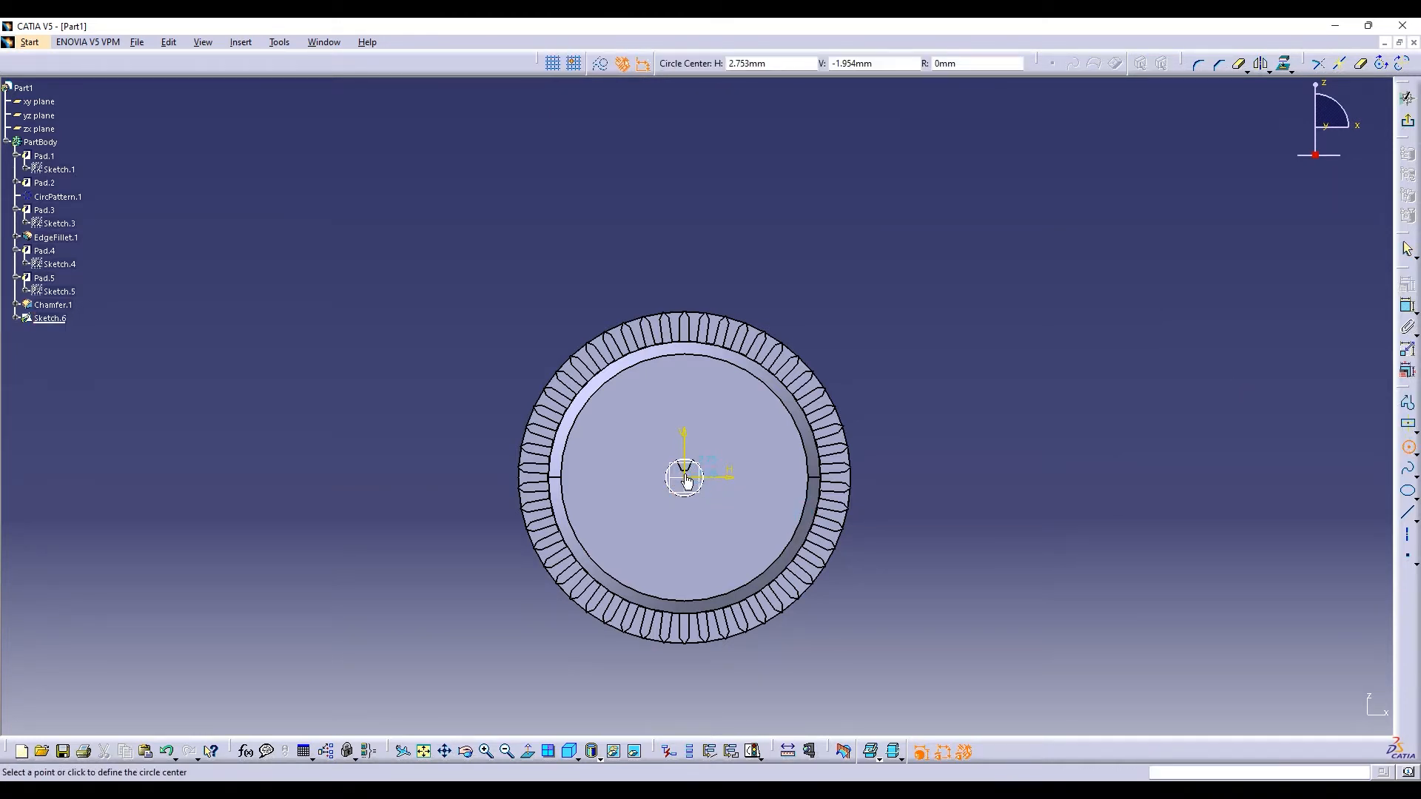
click(684, 480)
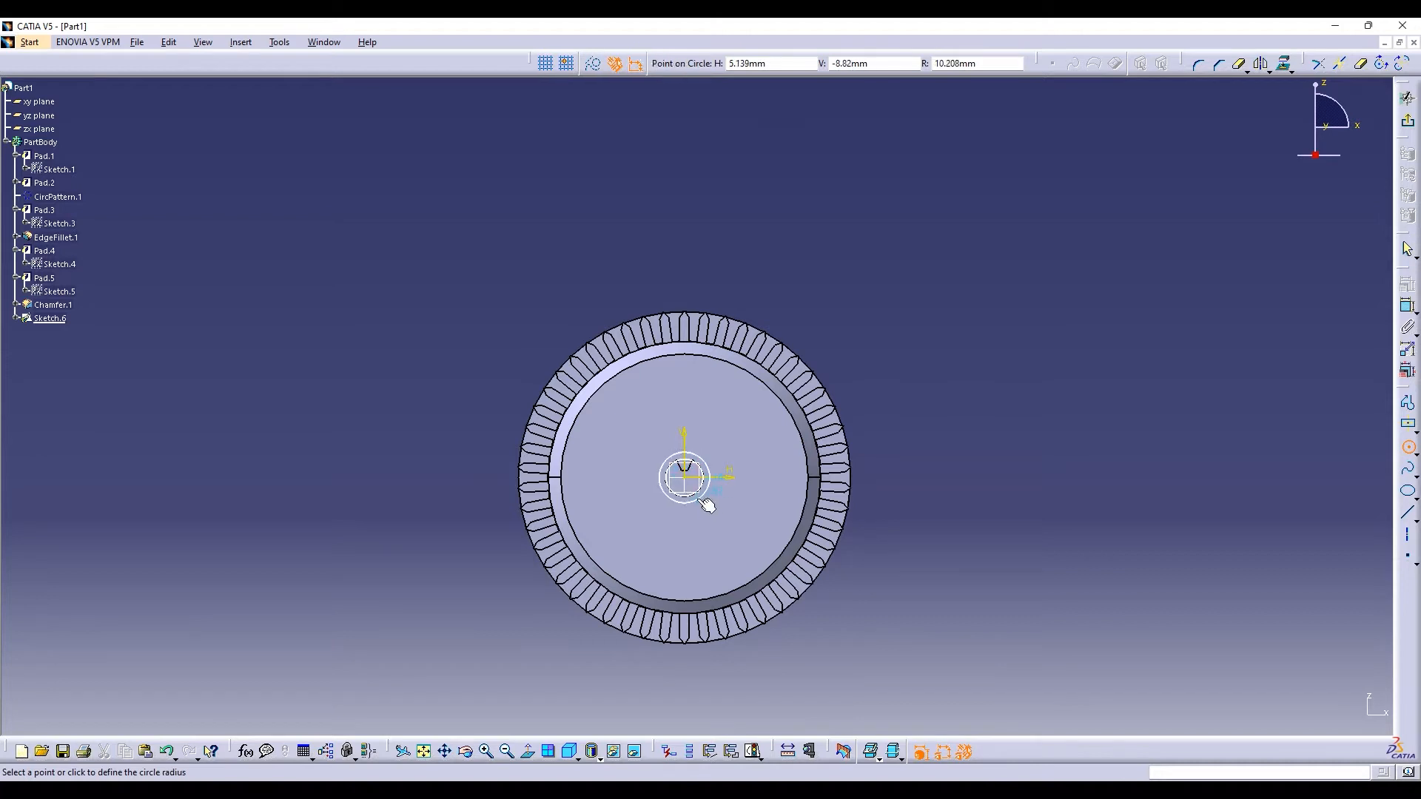
click(709, 506)
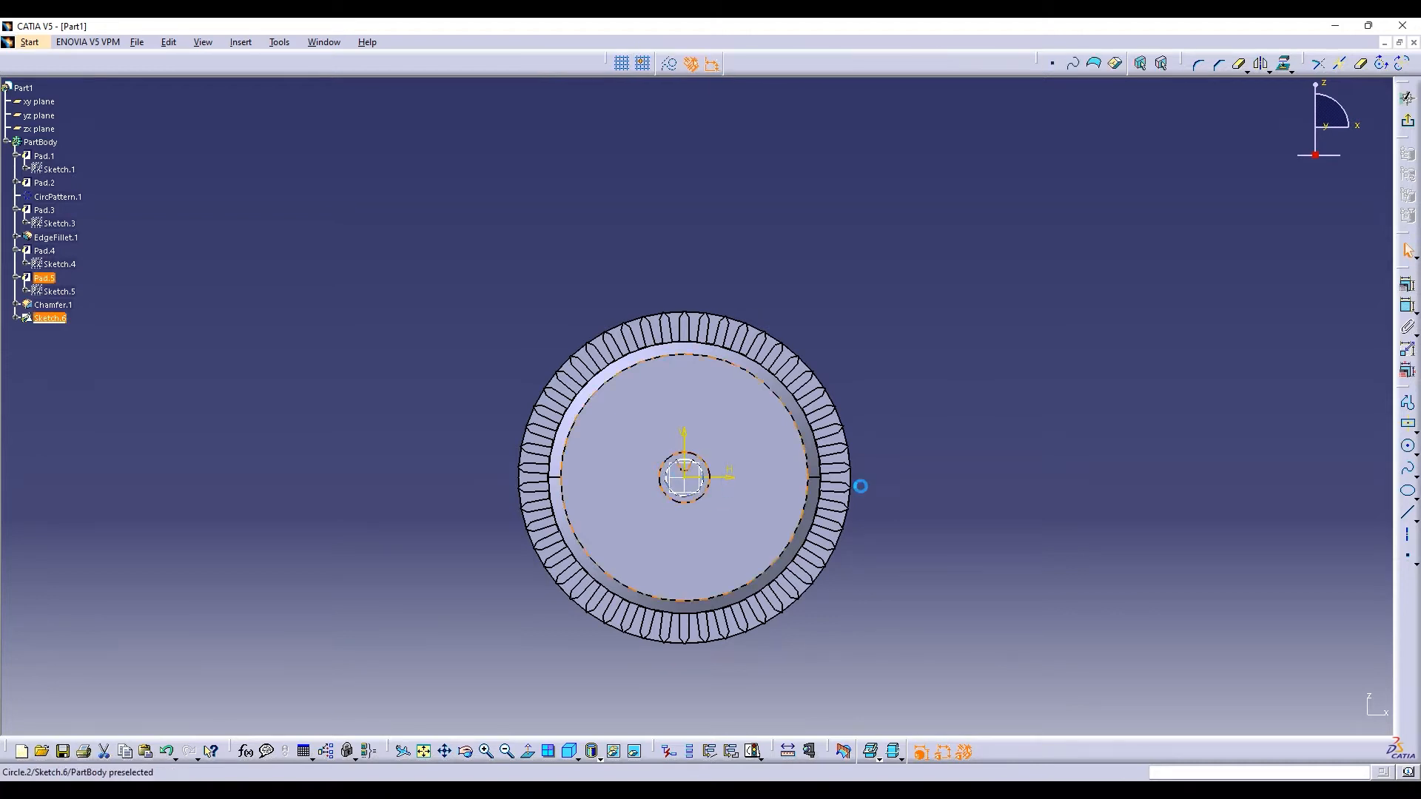
click(1408, 121)
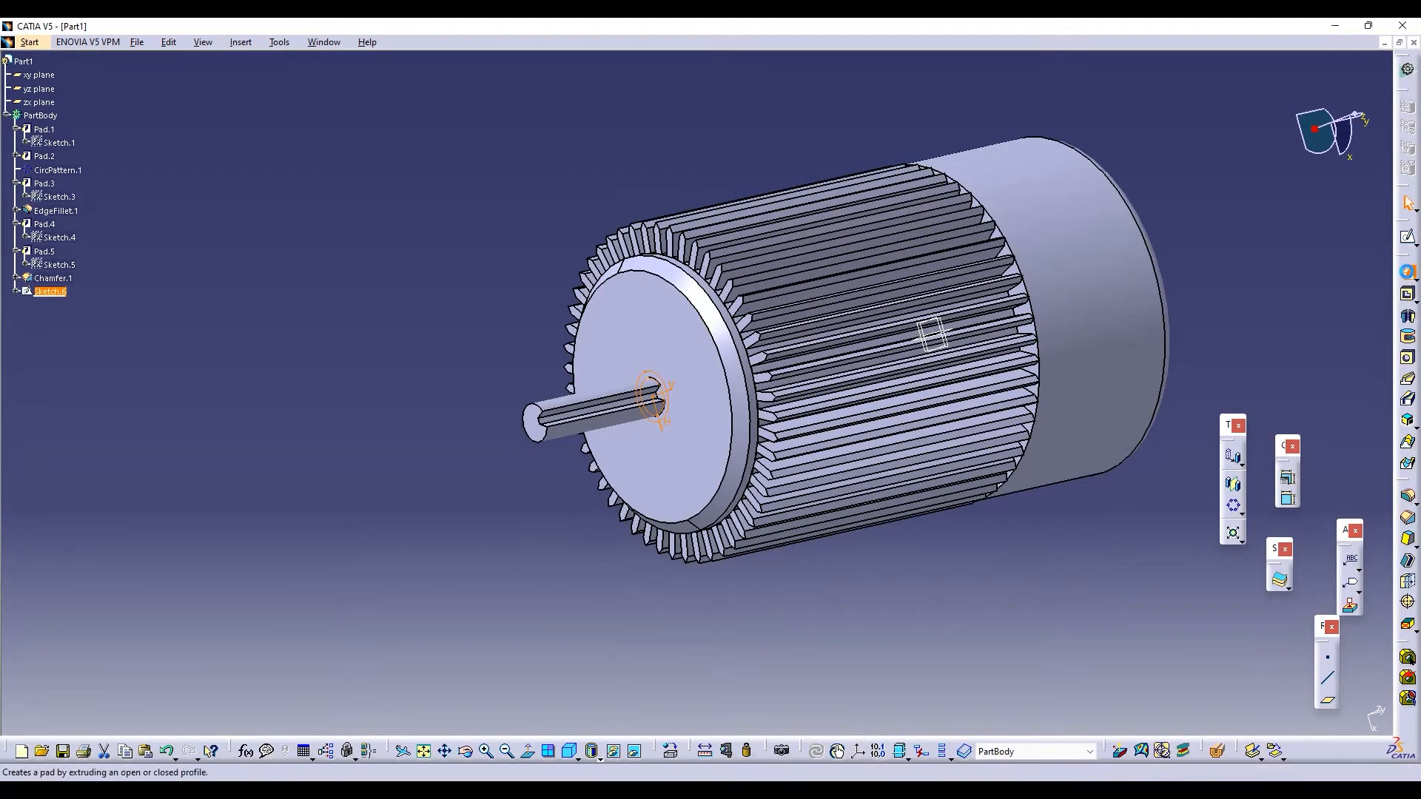
Pad the two-circle ring profile 9 mm outward to form a collar around the shaft
click(1408, 271)
click(1357, 713)
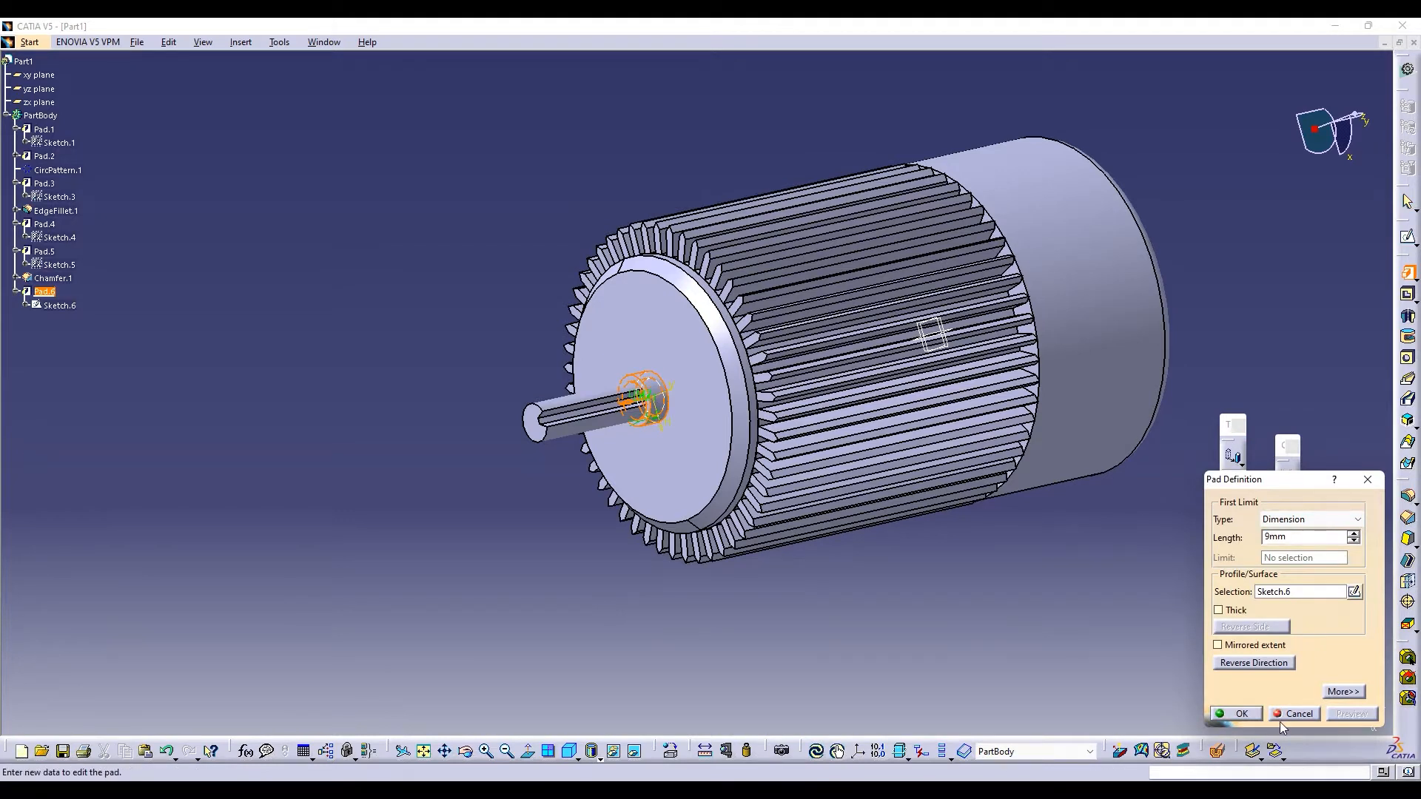
click(1235, 713)
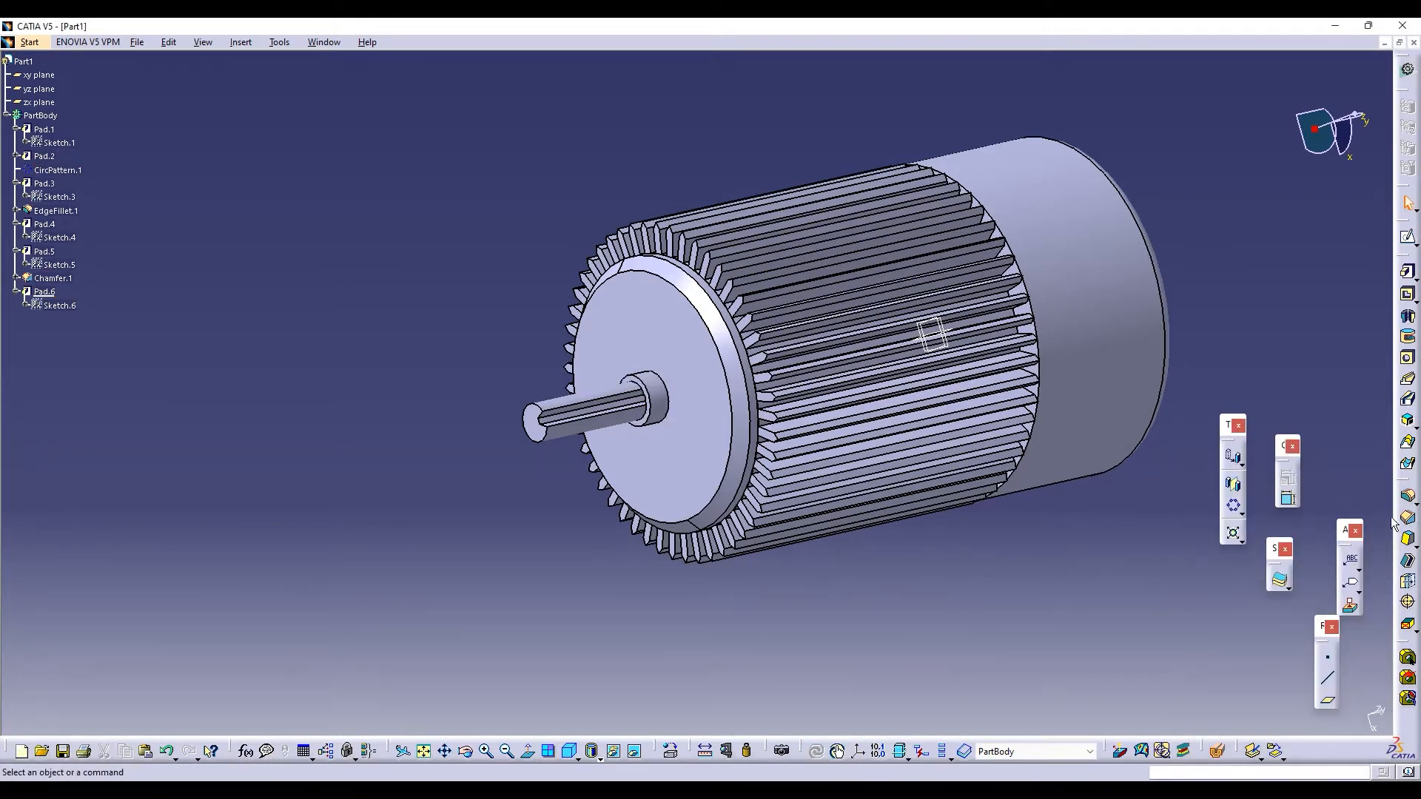
Fillet the collar's outer front edge with a 1 mm radius
click(1408, 495)
click(650, 392)
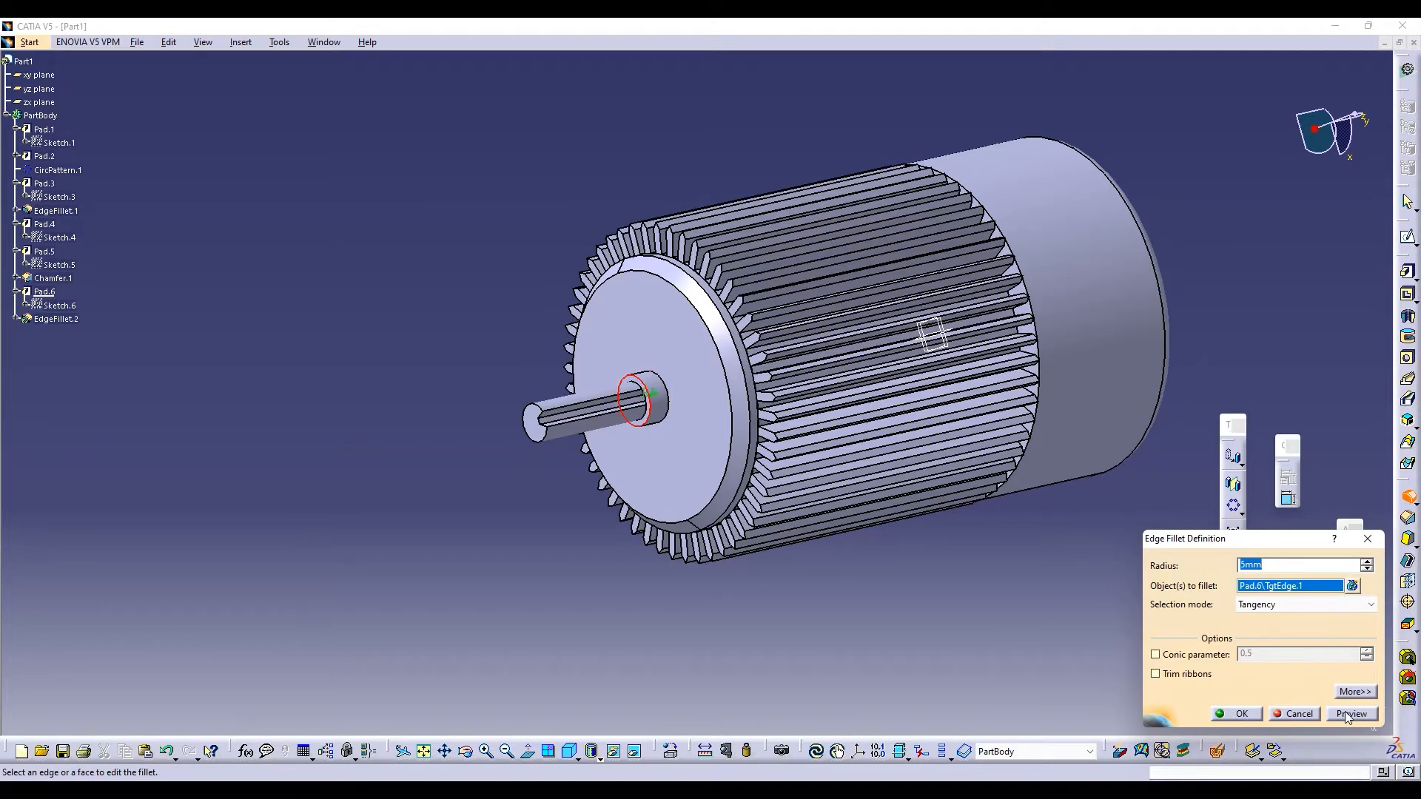
click(1345, 717)
click(791, 442)
text(1)
click(1241, 713)
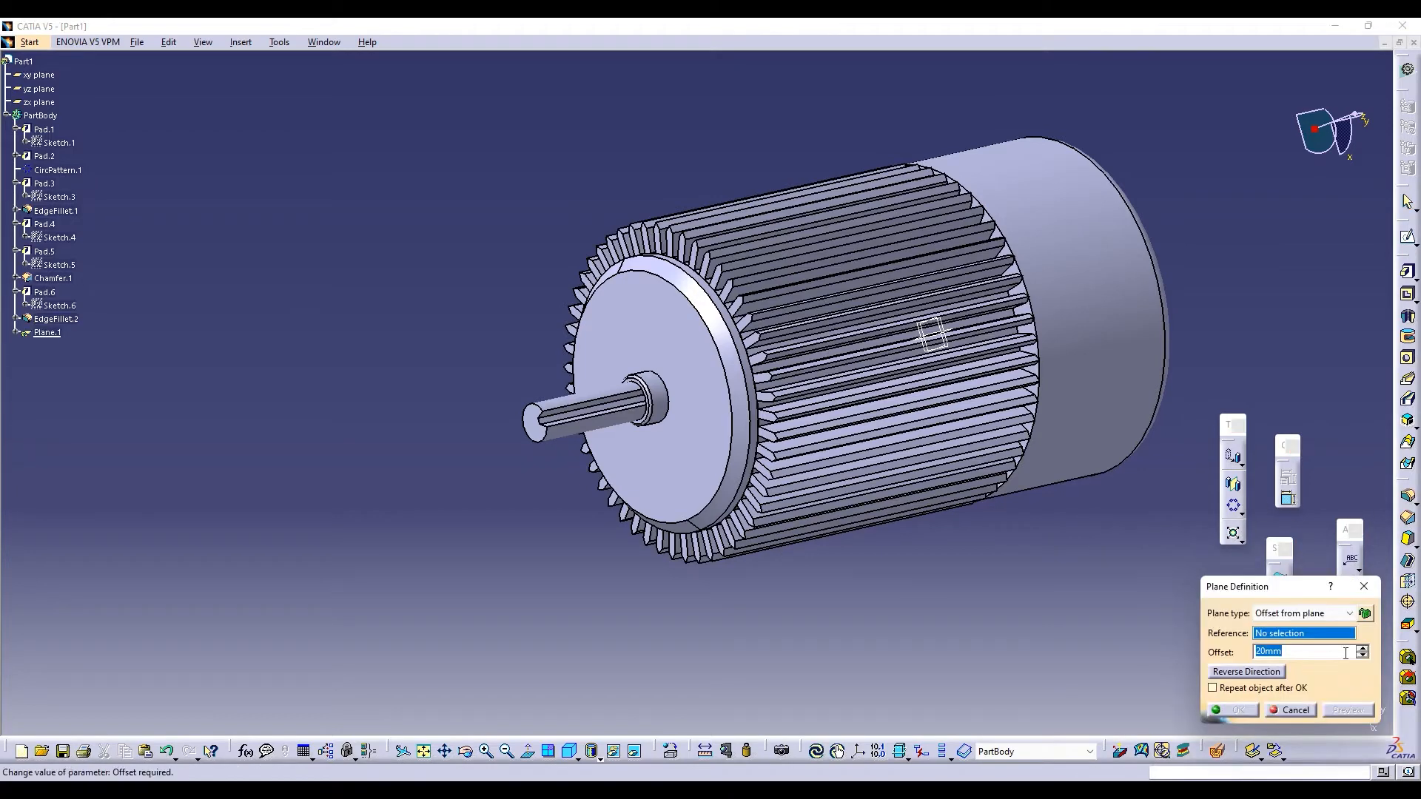
Create a reference plane of type Normal to curve on the lengthwise edge of one tooth
click(1307, 615)
click(1303, 709)
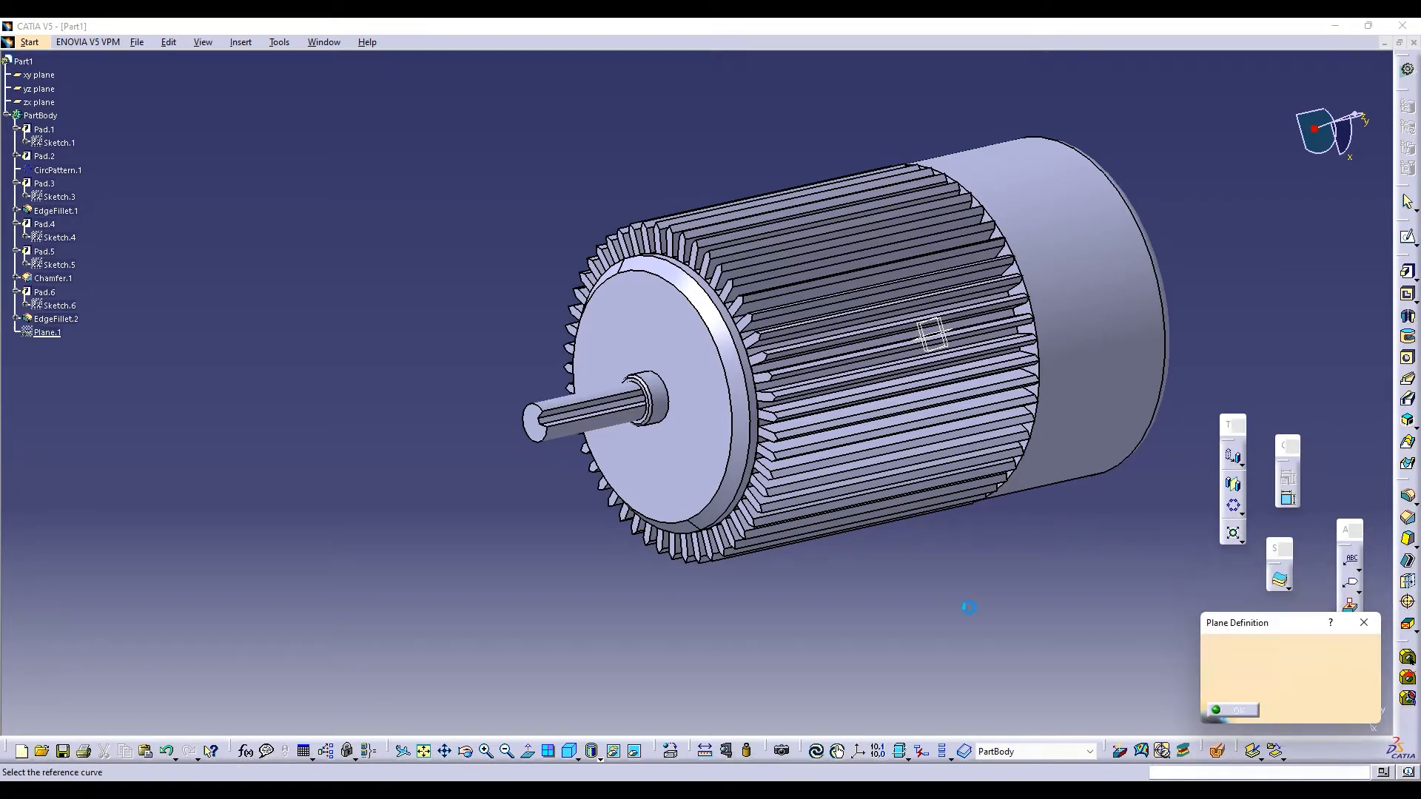
click(790, 495)
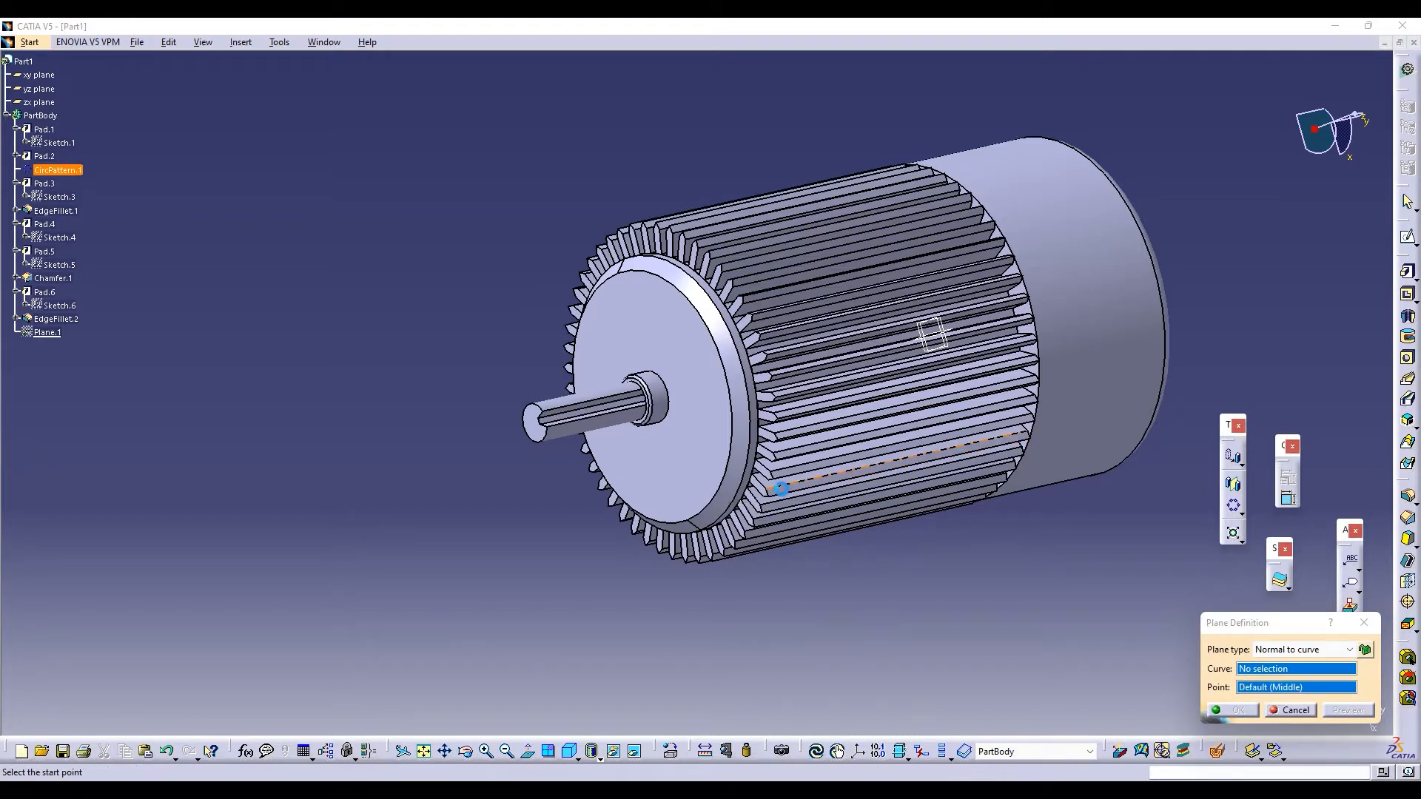
click(881, 472)
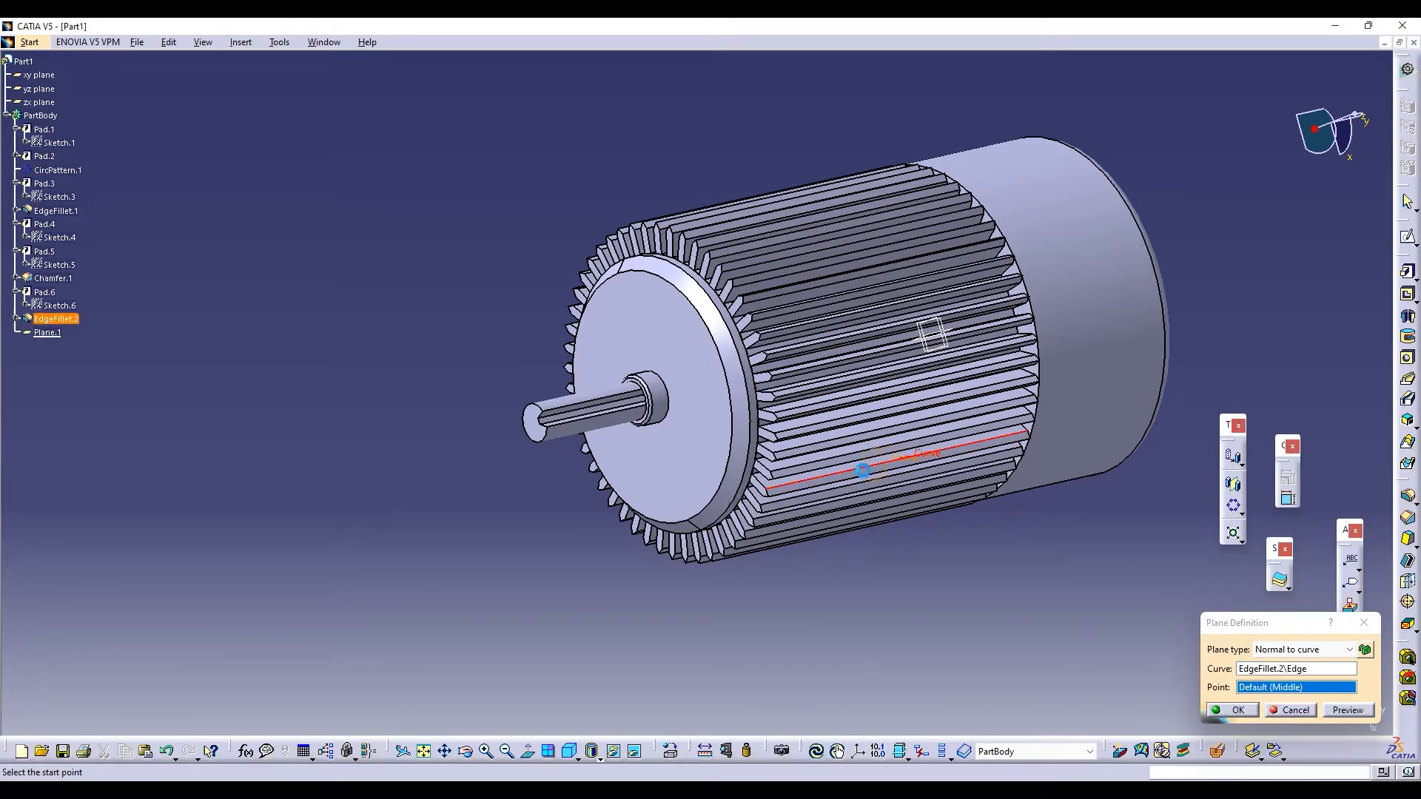
click(1234, 711)
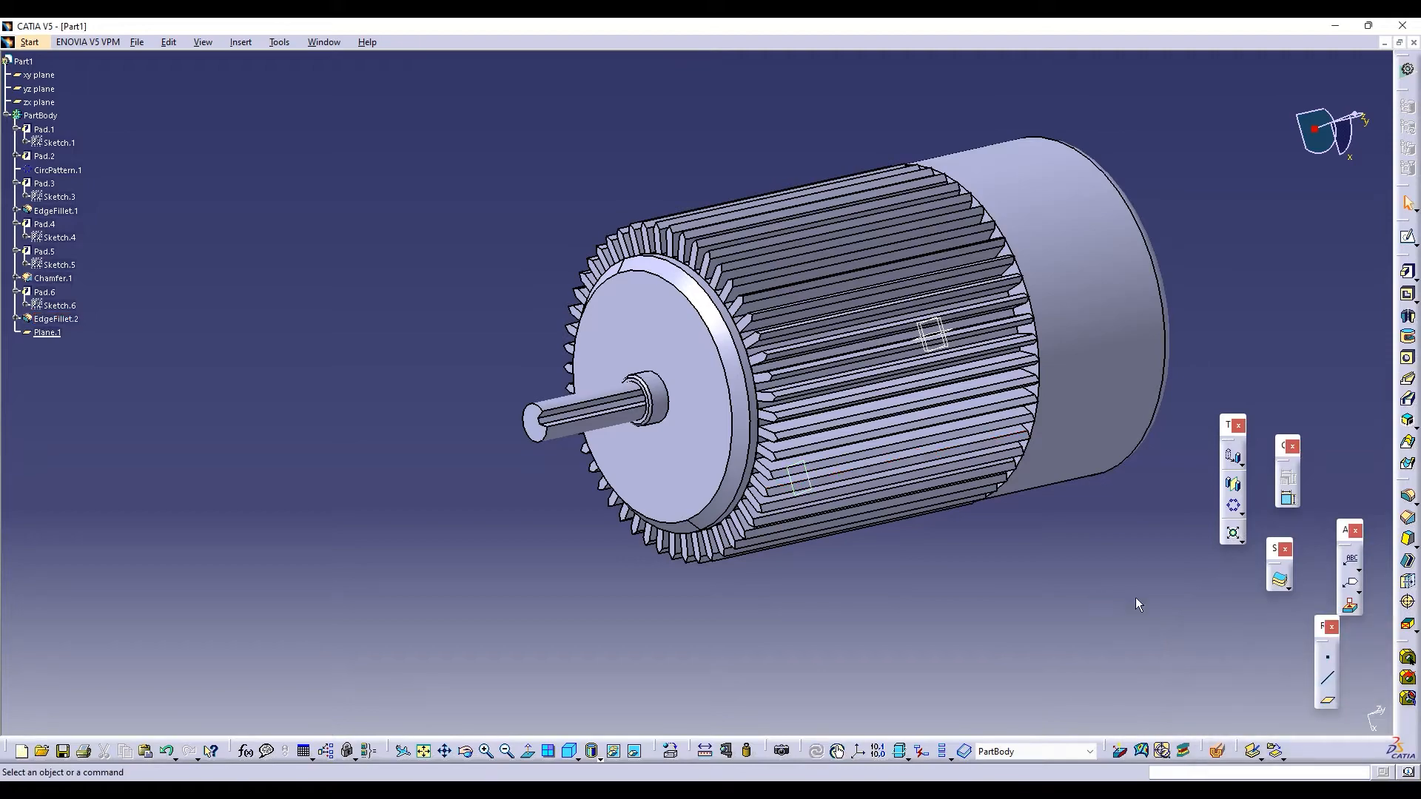
Examine the reference plane and its curve in the plane's definition, and accept the definition as it is
click(471, 754)
drag(962, 459, 609, 397)
middle_drag(716, 560, 707, 613)
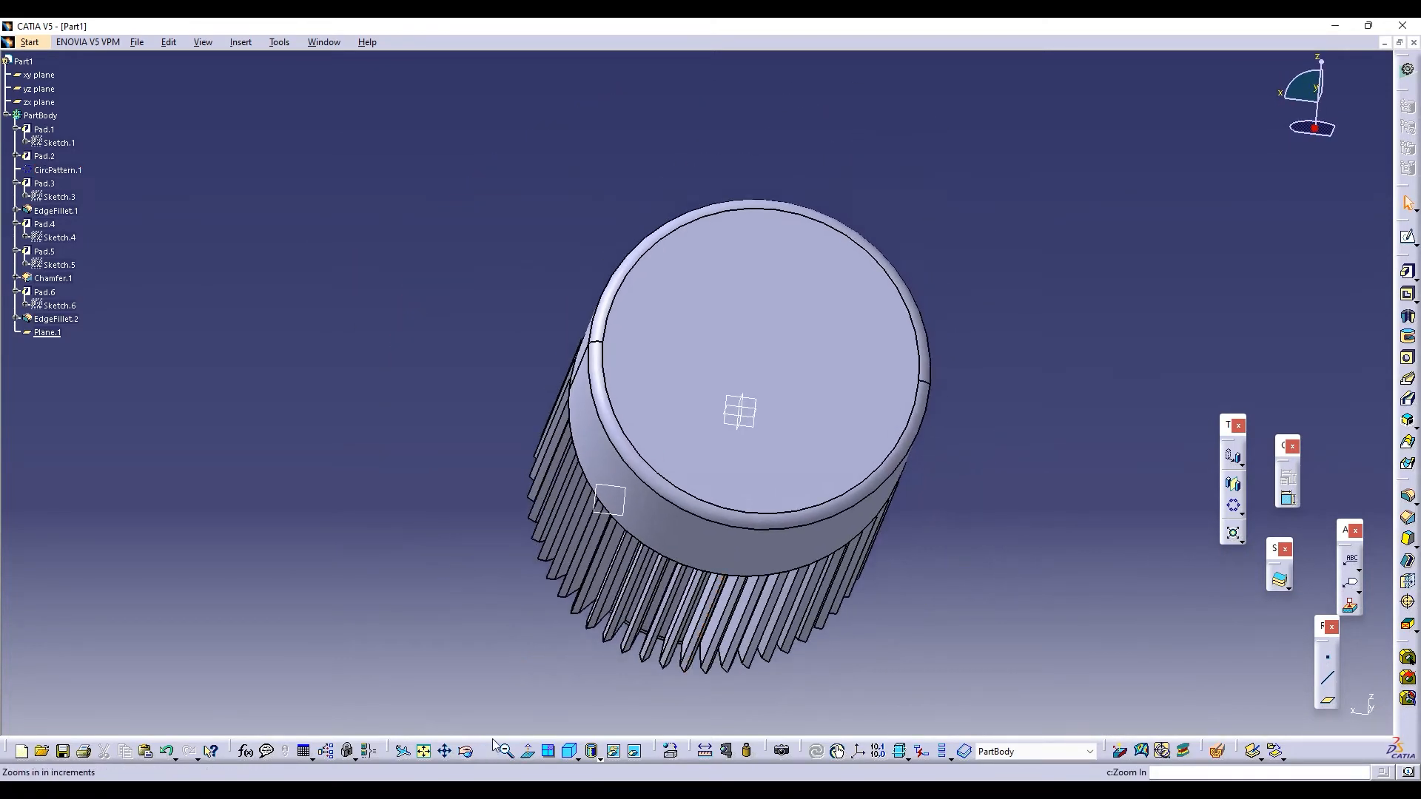
middle_drag(758, 457, 571, 579)
click(571, 578)
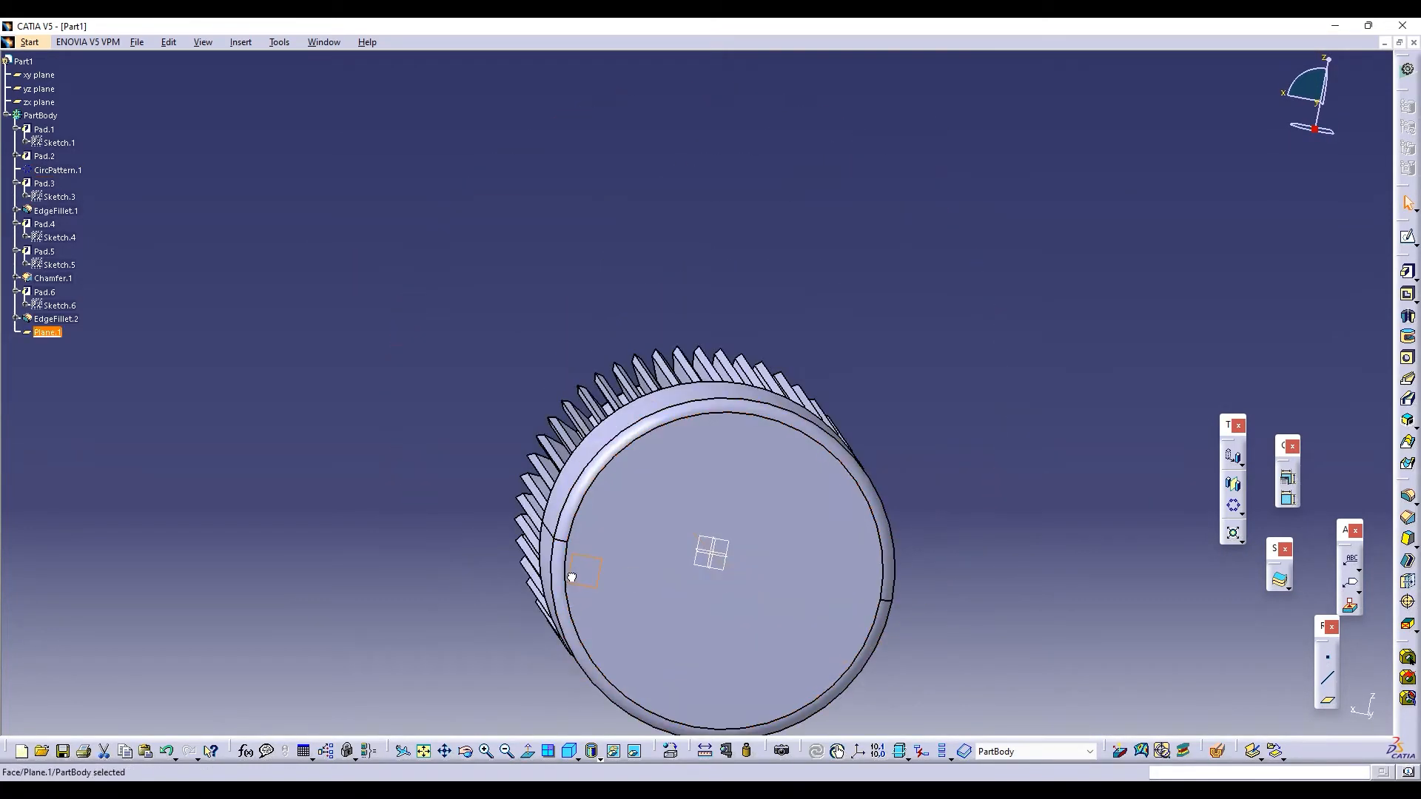
double_click(559, 566)
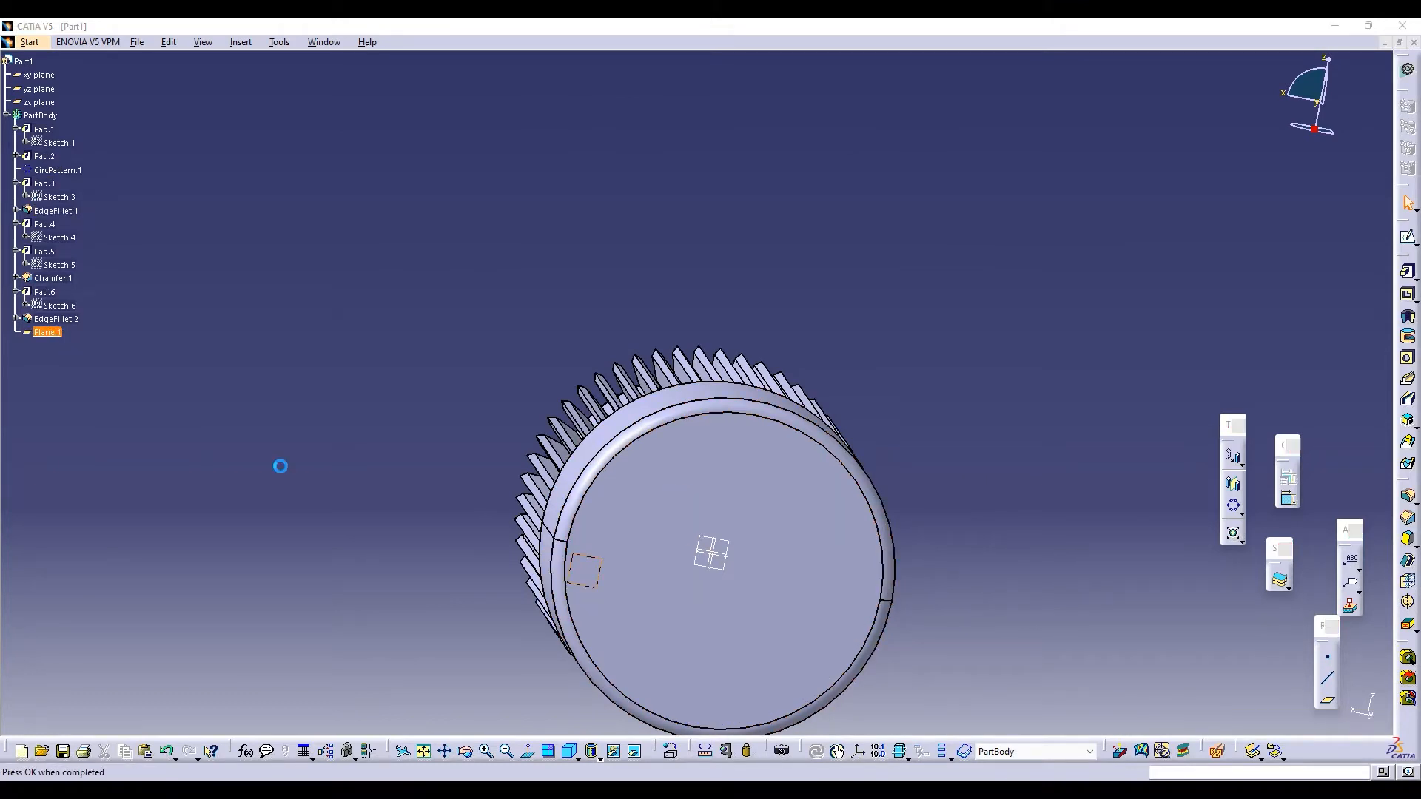
drag(575, 580, 946, 498)
click(465, 751)
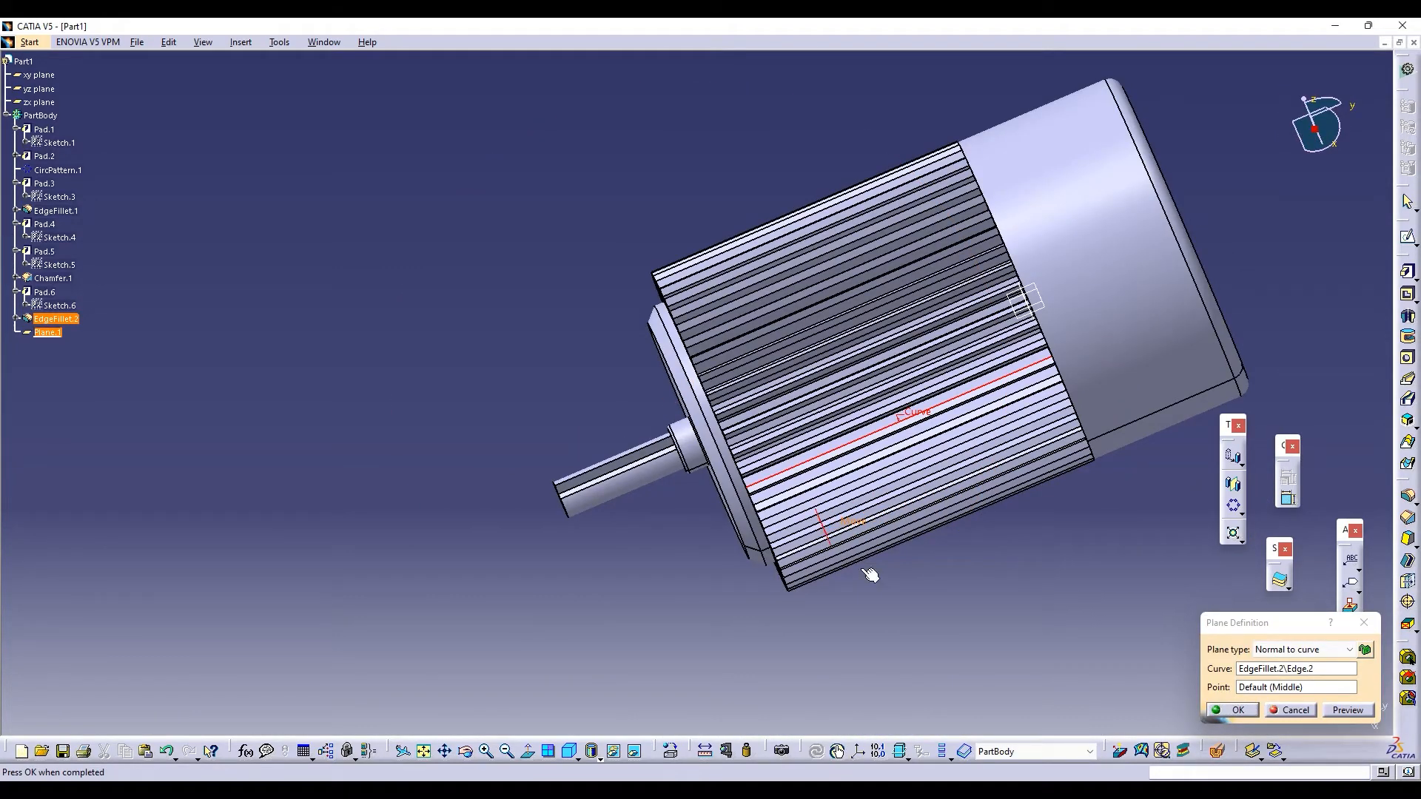
click(1245, 712)
click(1407, 237)
click(823, 537)
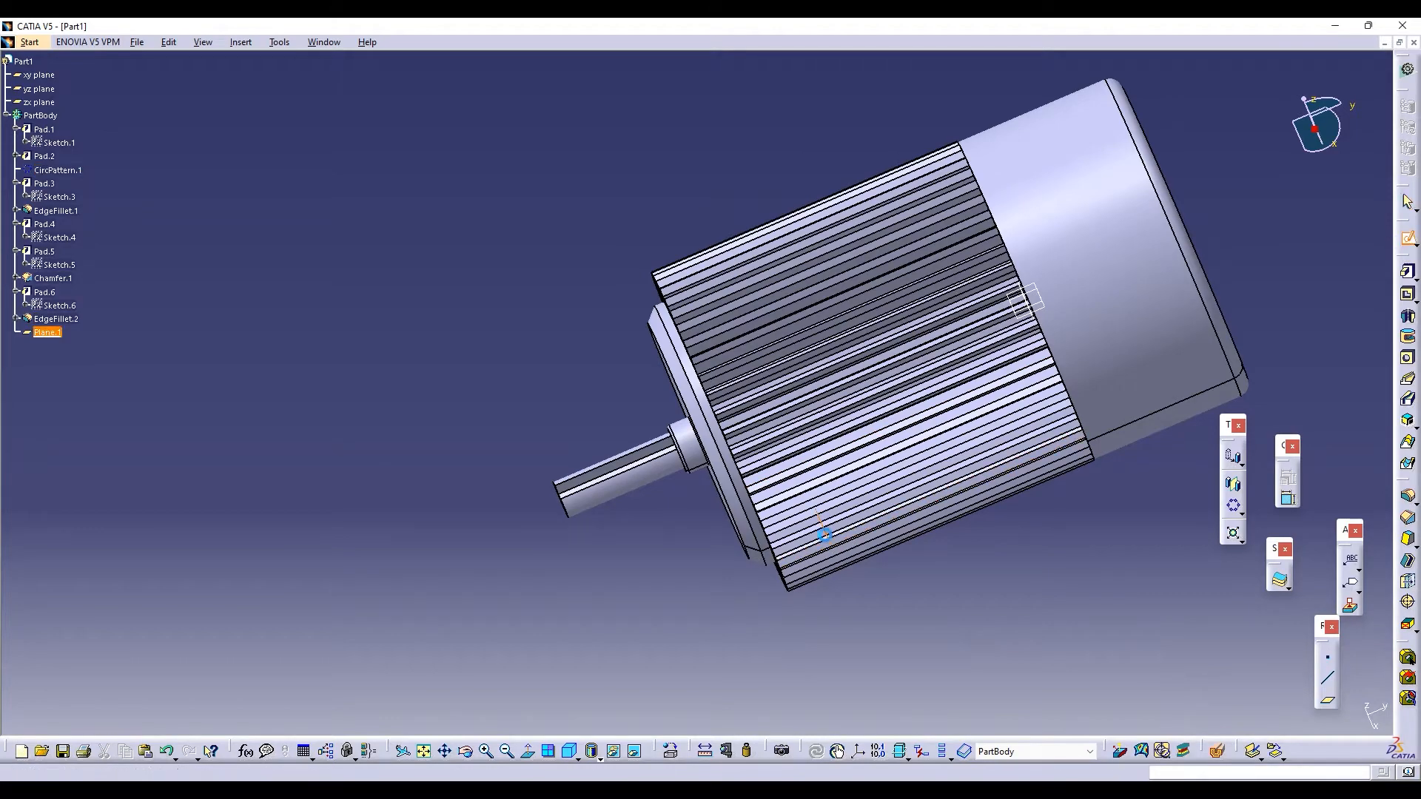
click(465, 751)
mouse_move(957, 486)
mouse_down()
mouse_move(851, 486)
mouse_move(1060, 573)
mouse_move(752, 534)
mouse_move(562, 660)
mouse_move(865, 501)
mouse_move(1017, 565)
mouse_move(866, 612)
mouse_move(814, 296)
mouse_up()
click(1407, 120)
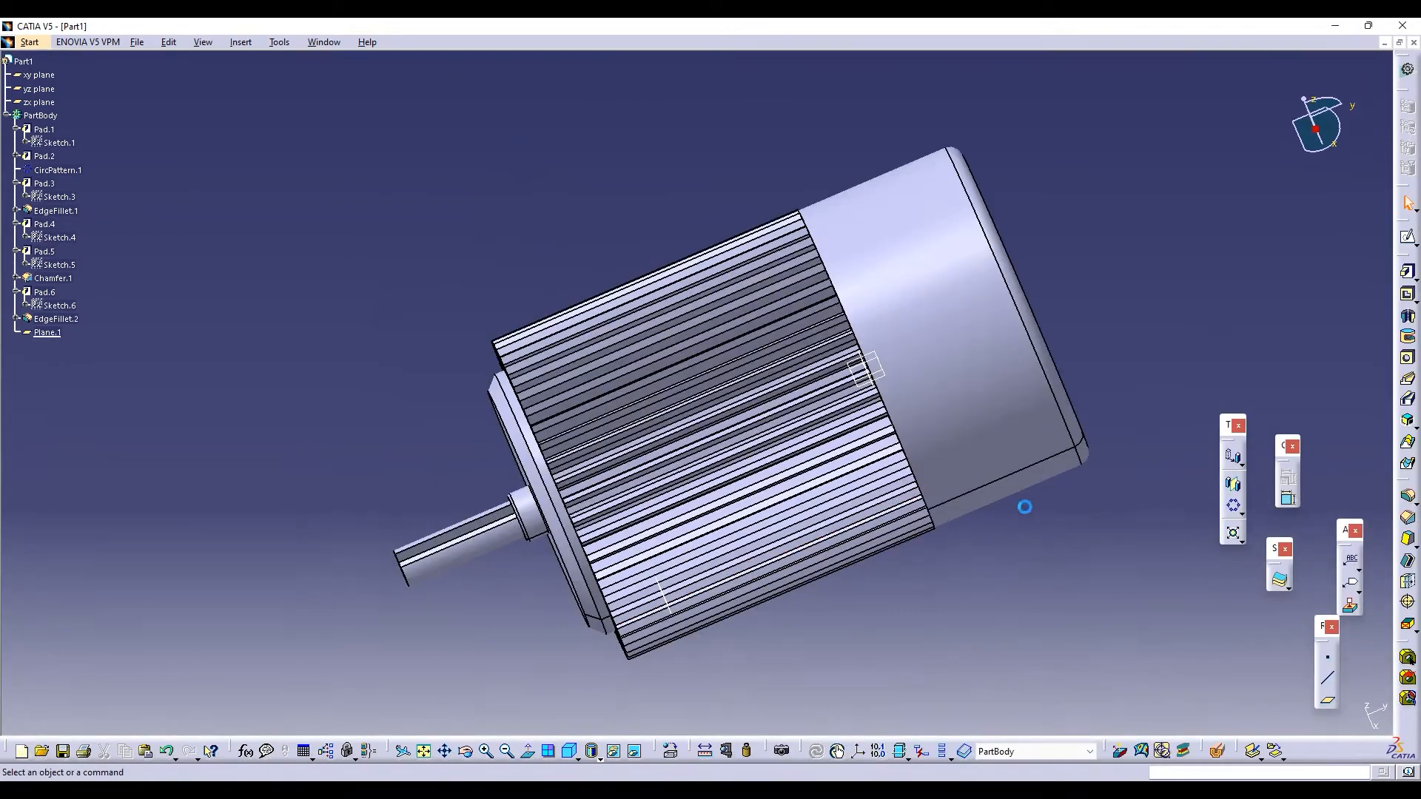
double_click(665, 598)
click(1236, 710)
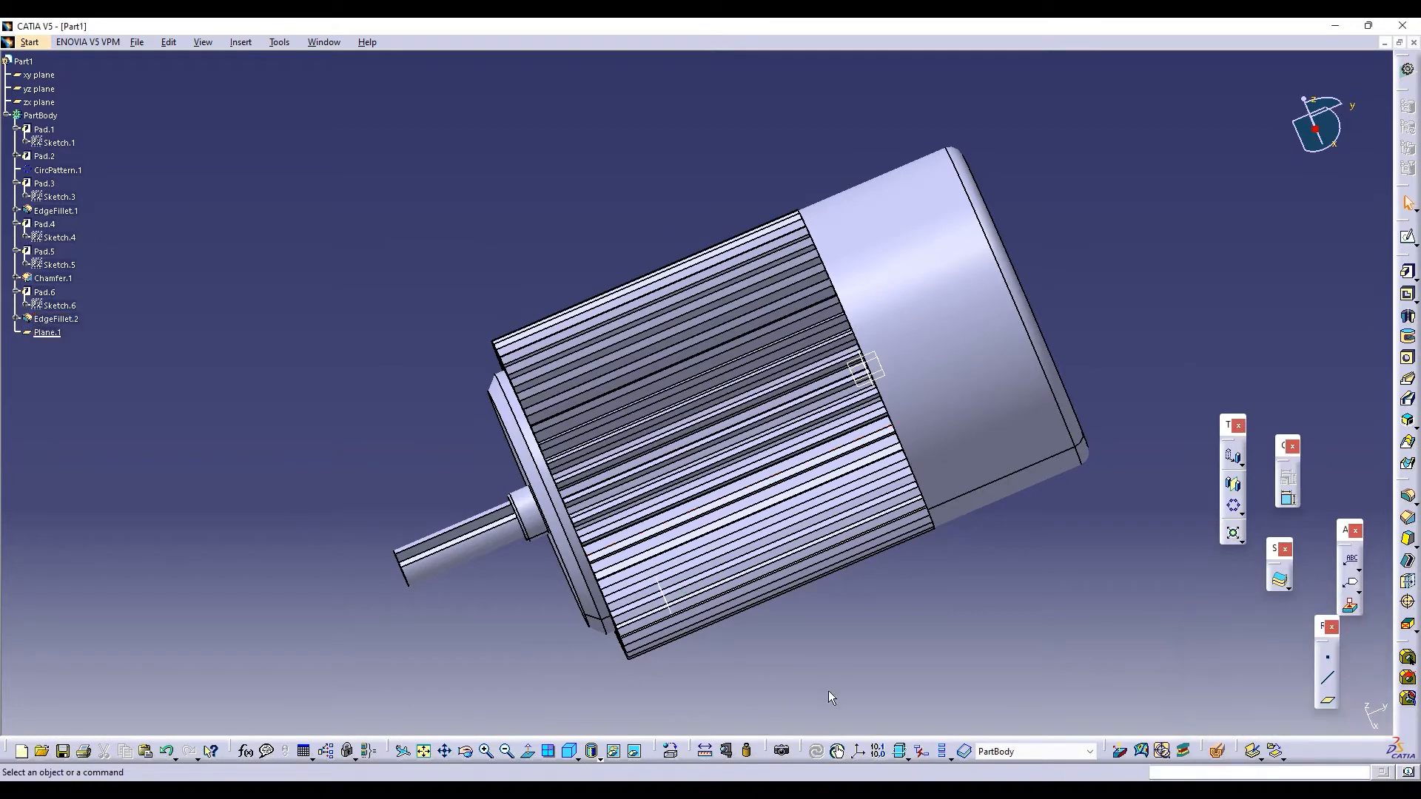
click(1408, 237)
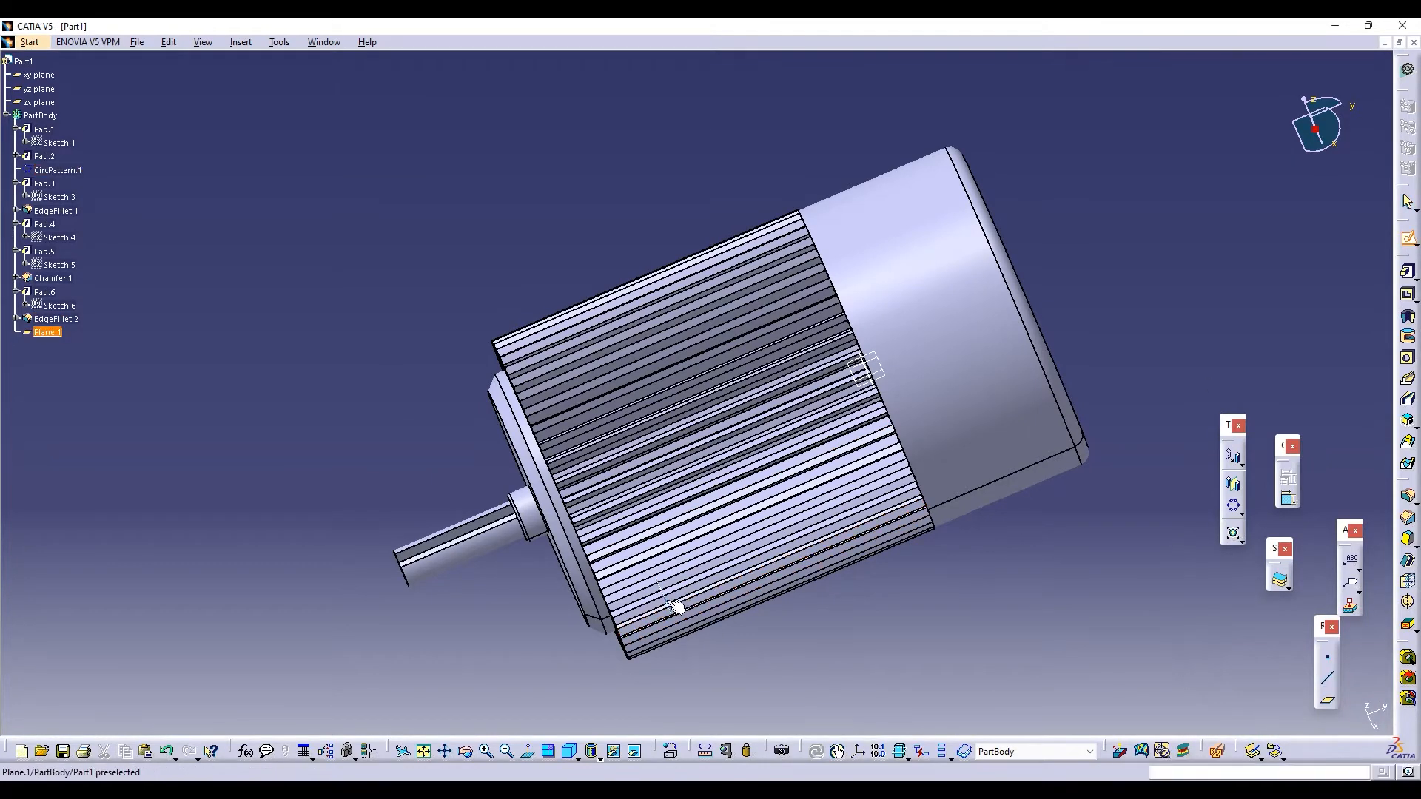
click(677, 601)
click(1410, 123)
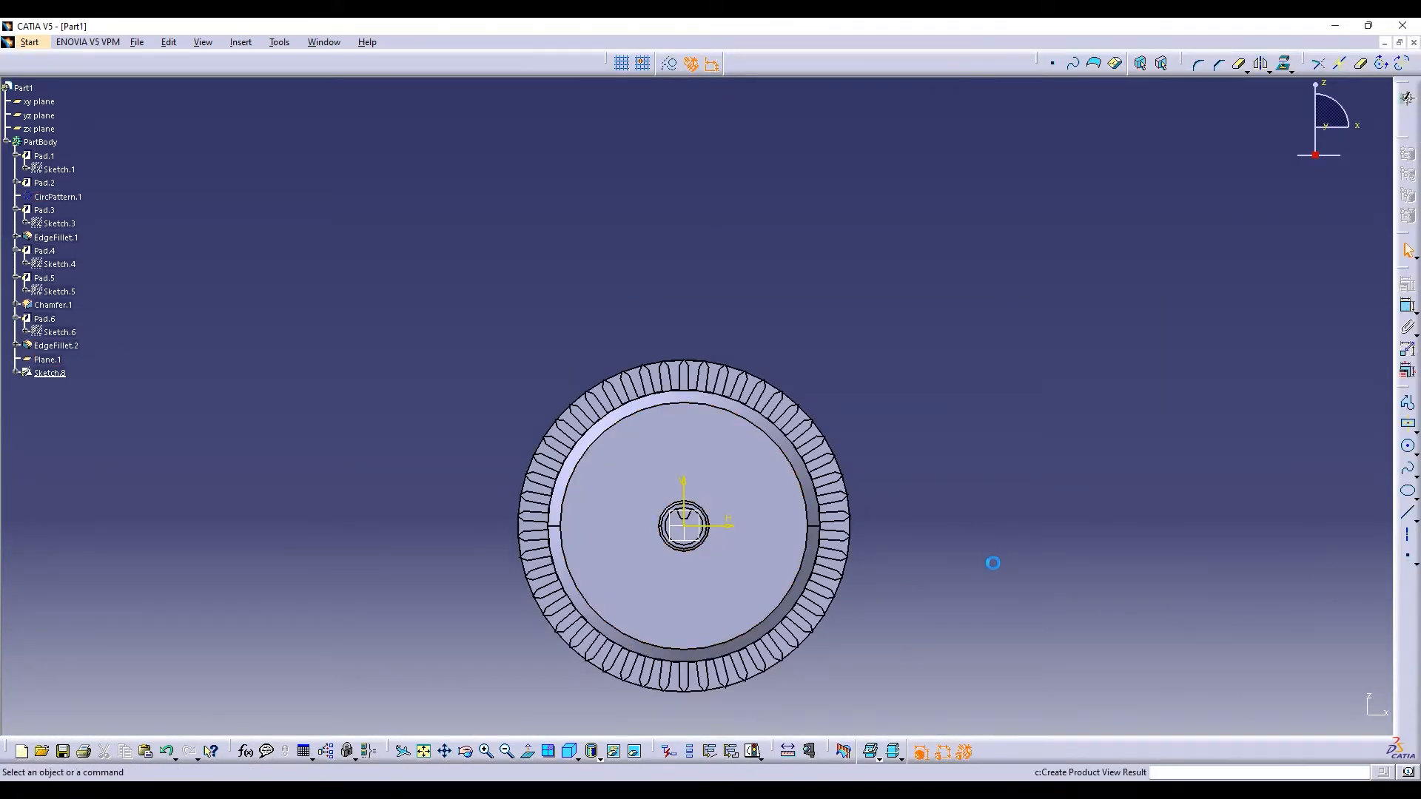
Start a sketch where the teeth meet the smooth end section and project a tooth edge into it
click(1408, 237)
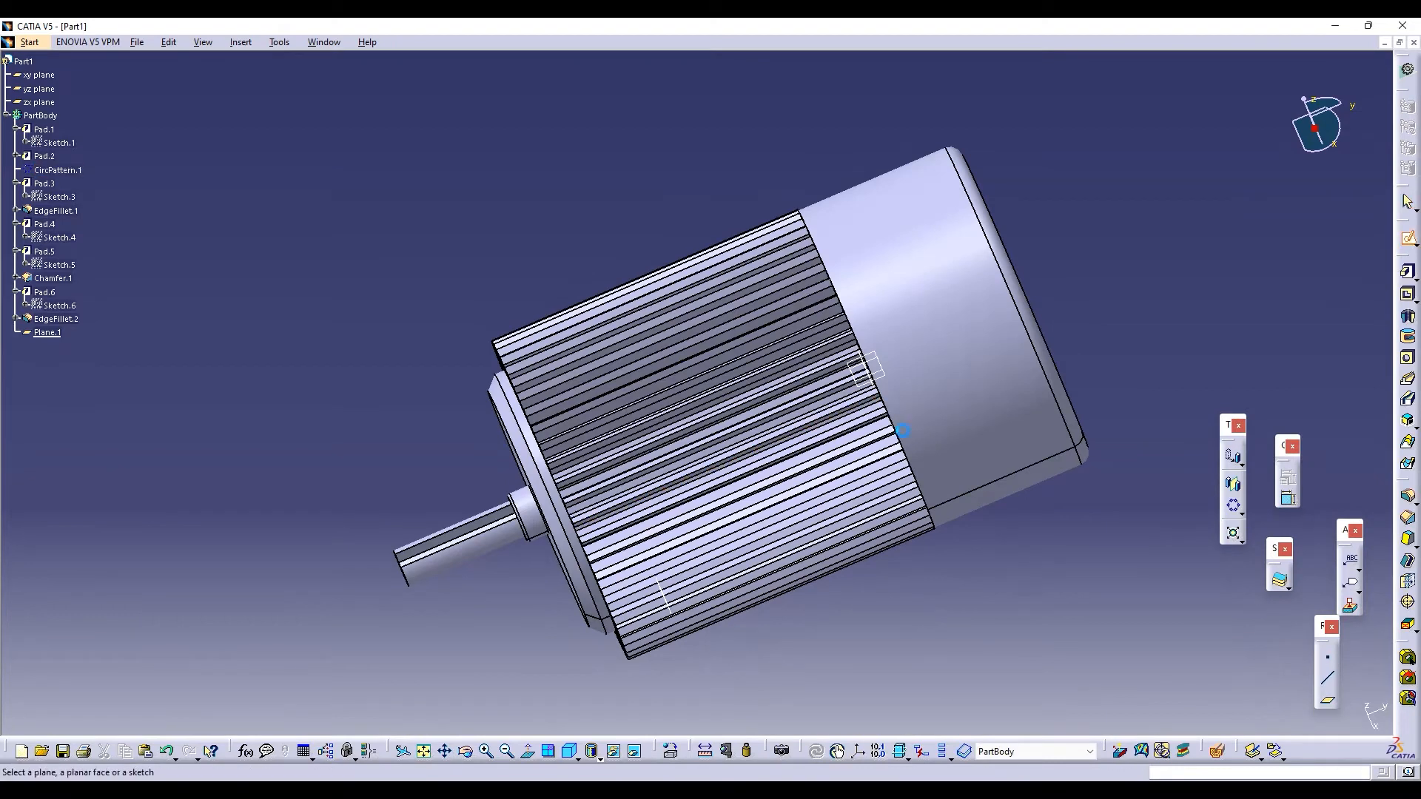
click(884, 394)
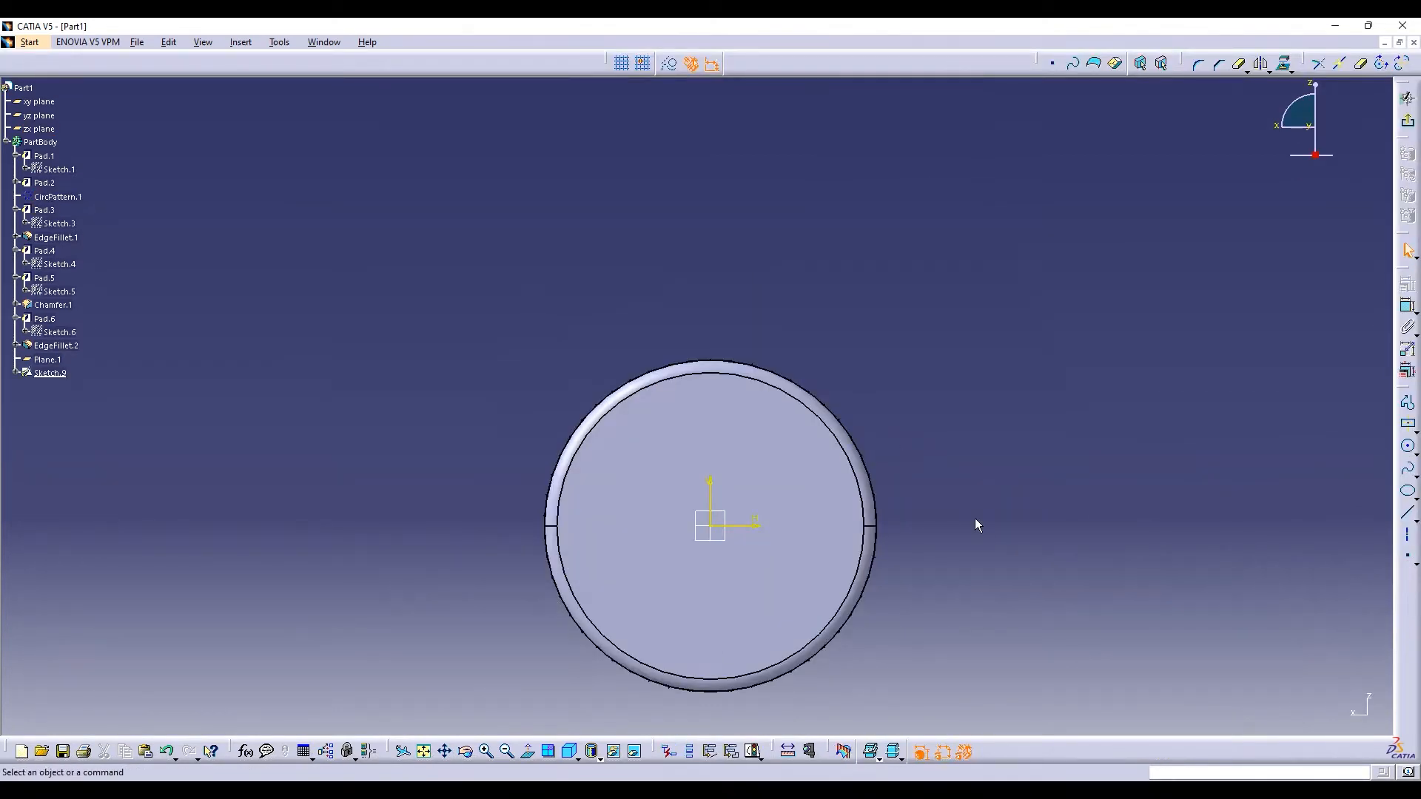
click(469, 762)
mouse_move(841, 470)
mouse_down()
mouse_move(406, 498)
mouse_move(818, 565)
mouse_up()
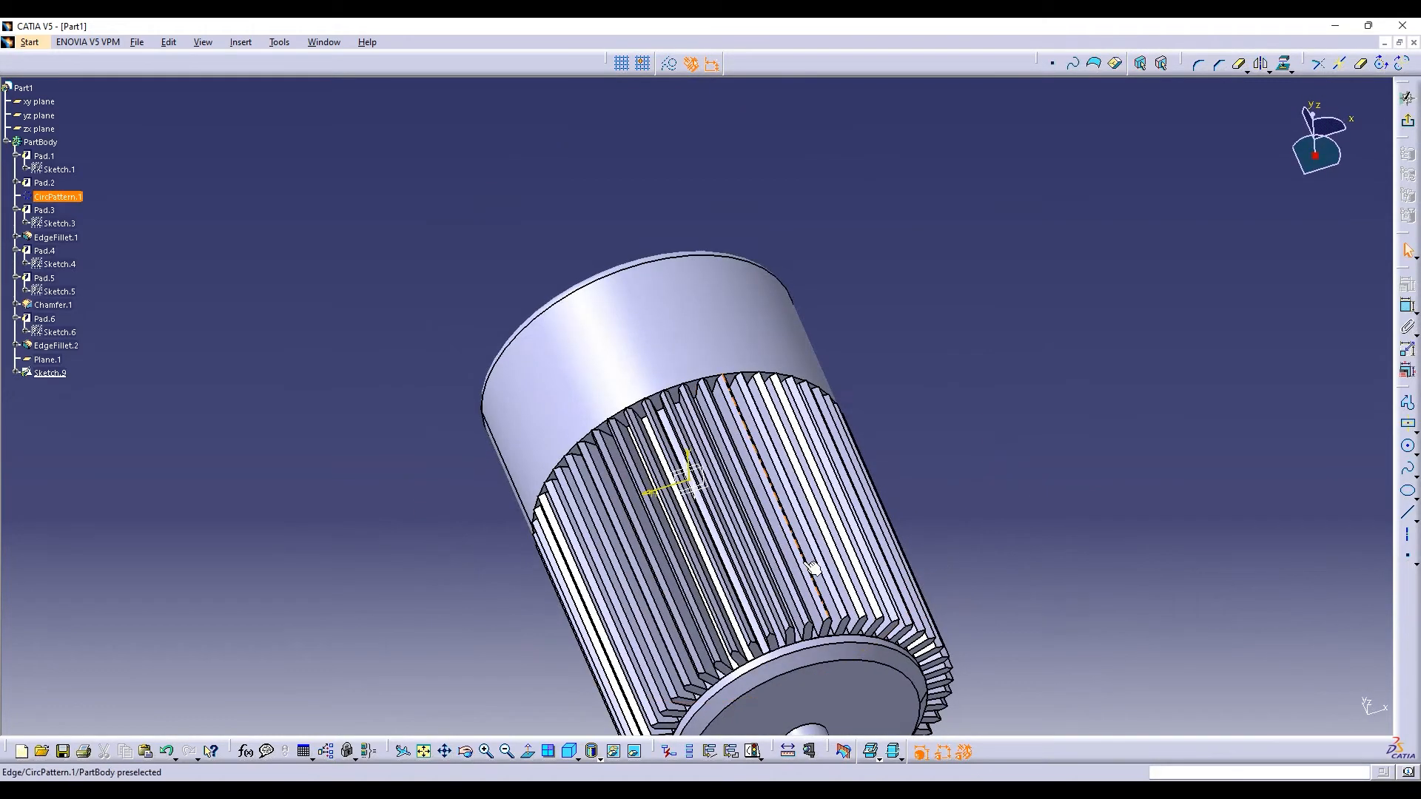
drag(790, 468, 814, 522)
click(757, 437)
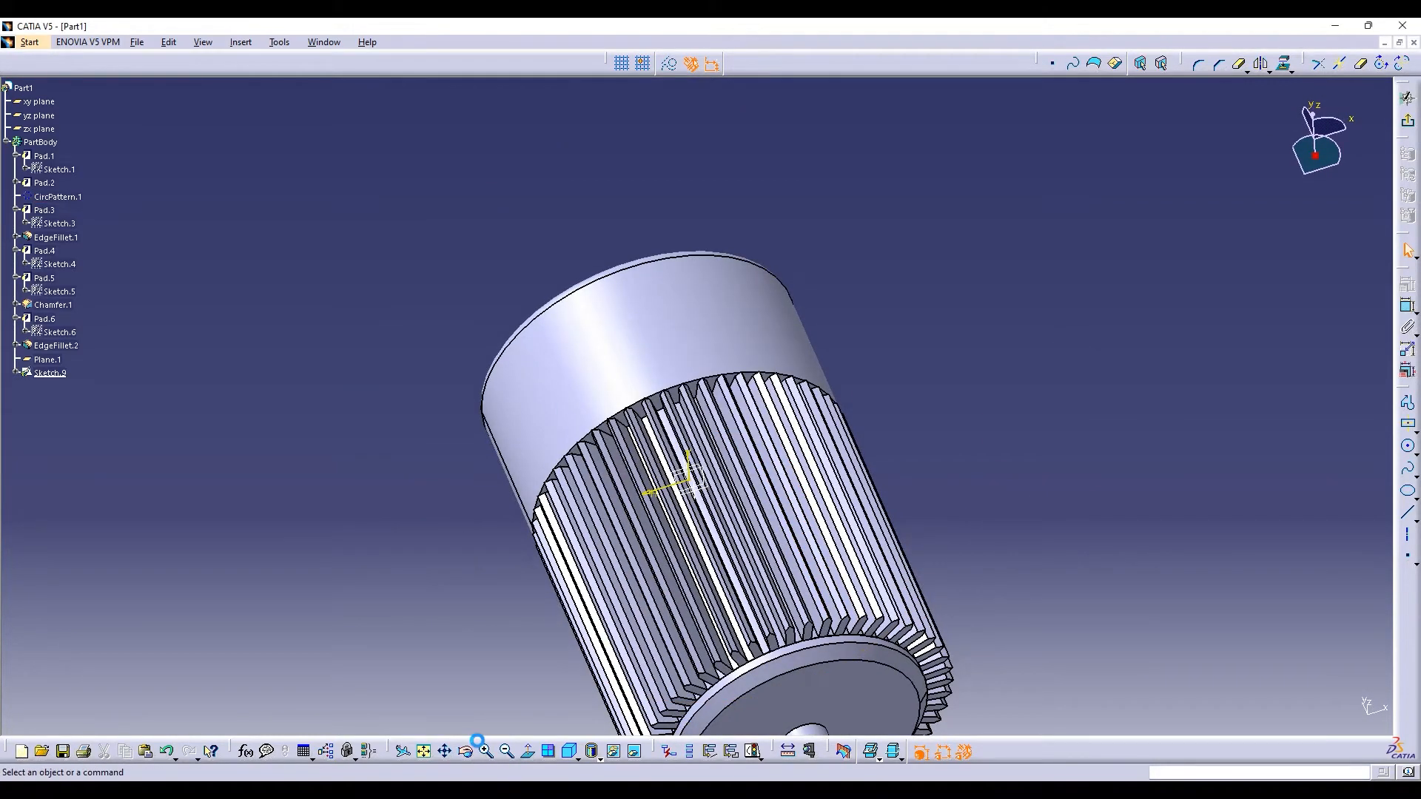
click(465, 752)
drag(774, 677, 680, 531)
click(1285, 64)
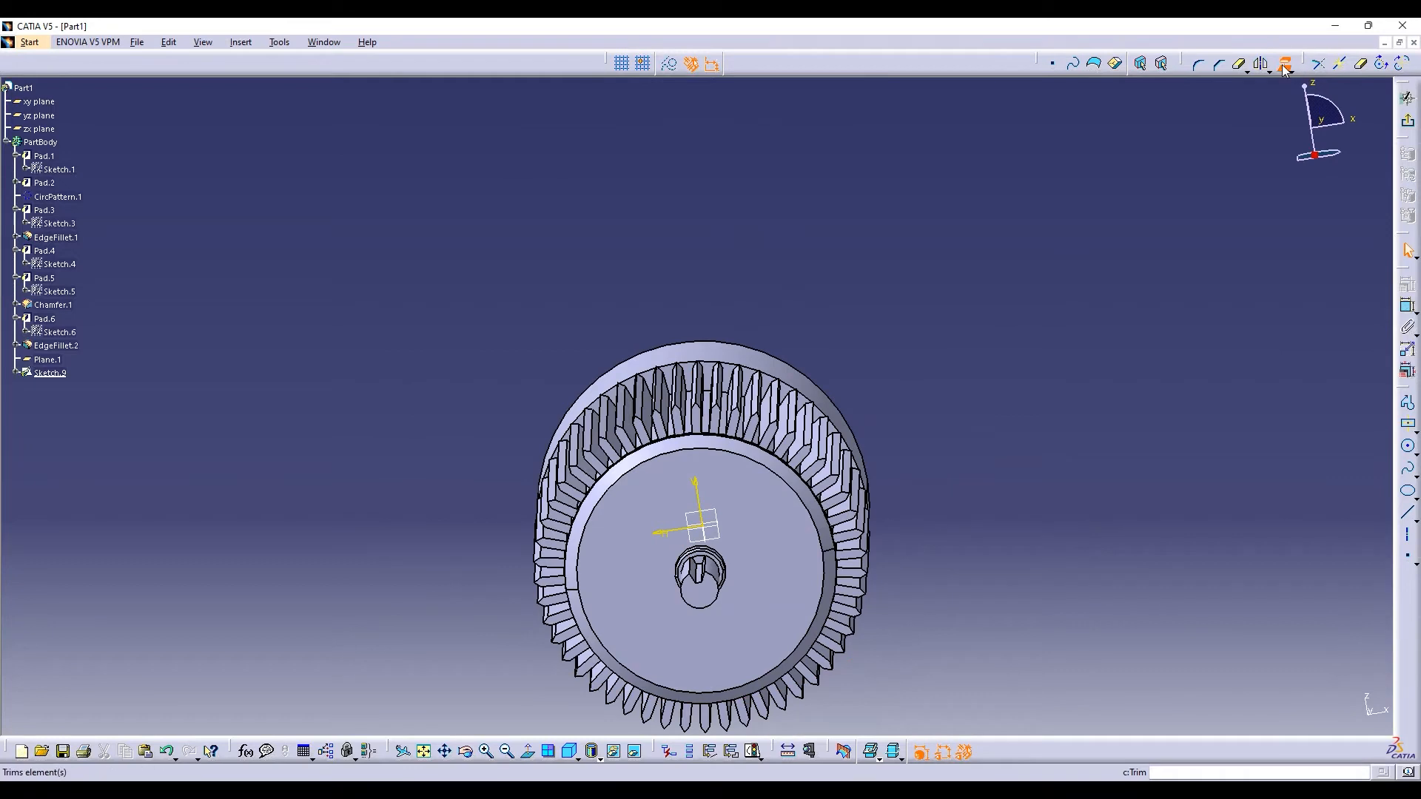
click(853, 559)
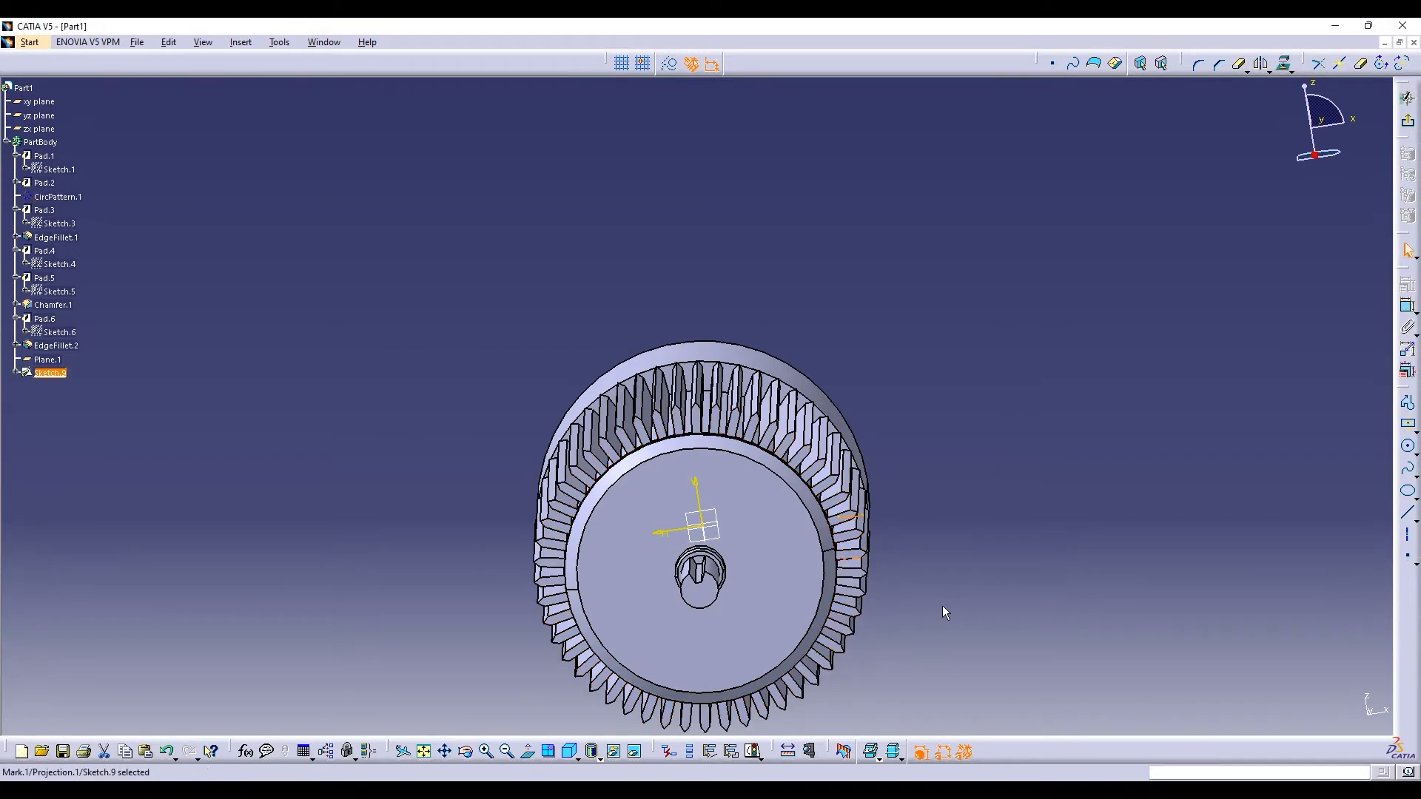
Draw a centered rectangle about 28 mm wide and 20 mm high around the projected tooth edge and leave the sketch
click(1409, 428)
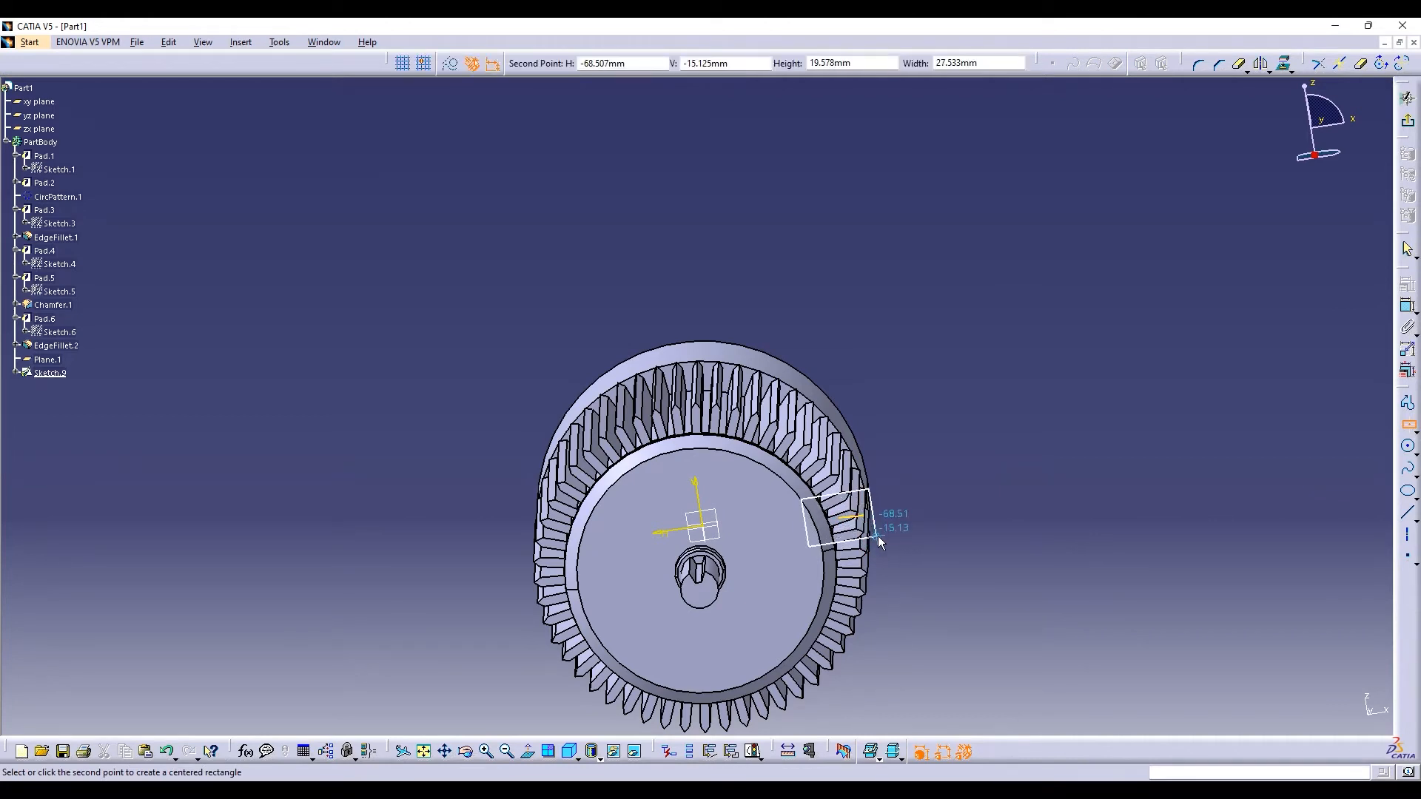
click(880, 542)
click(1408, 97)
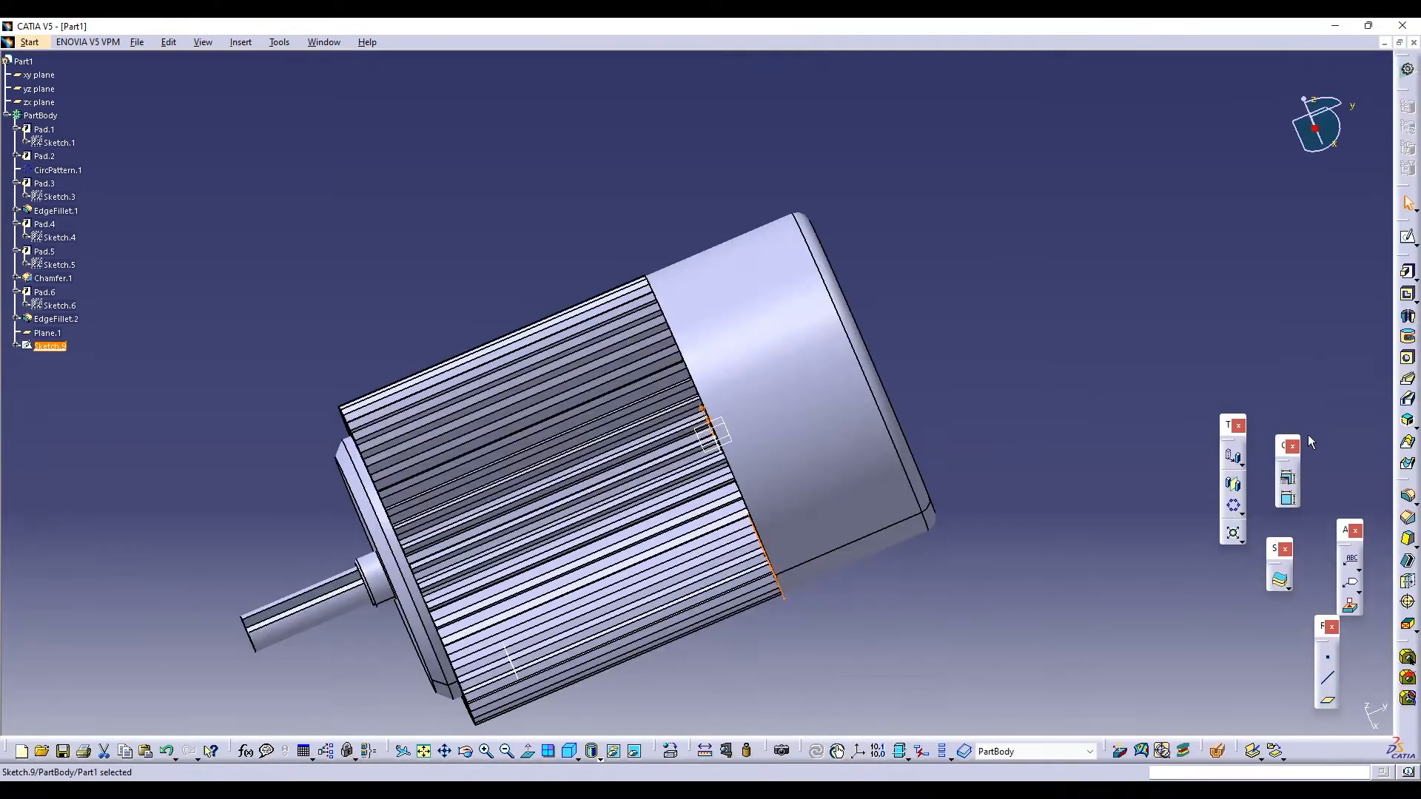
Try to pad the rectangle sketch by 9 mm, cancel the pad, and undo the sketch
click(1408, 272)
click(757, 449)
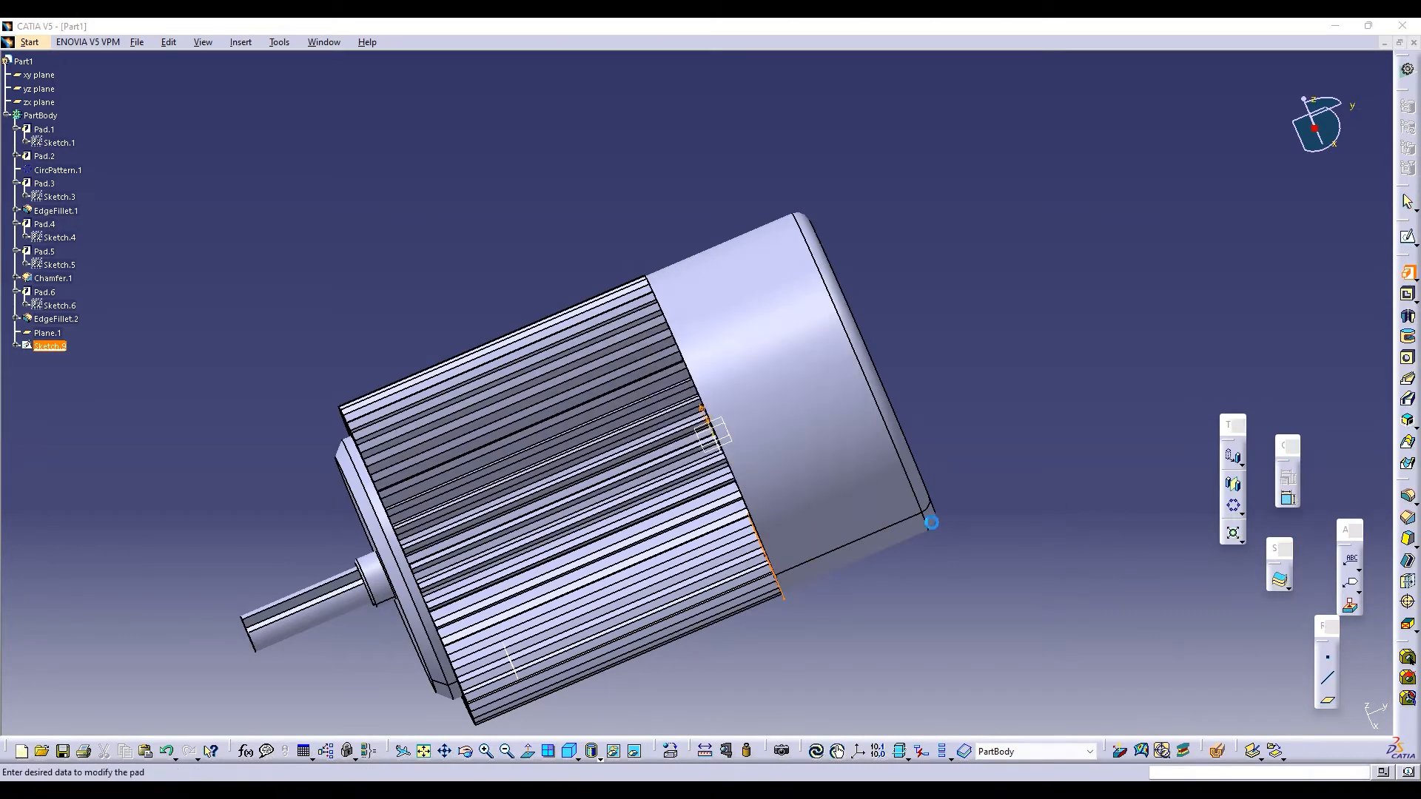
click(1263, 646)
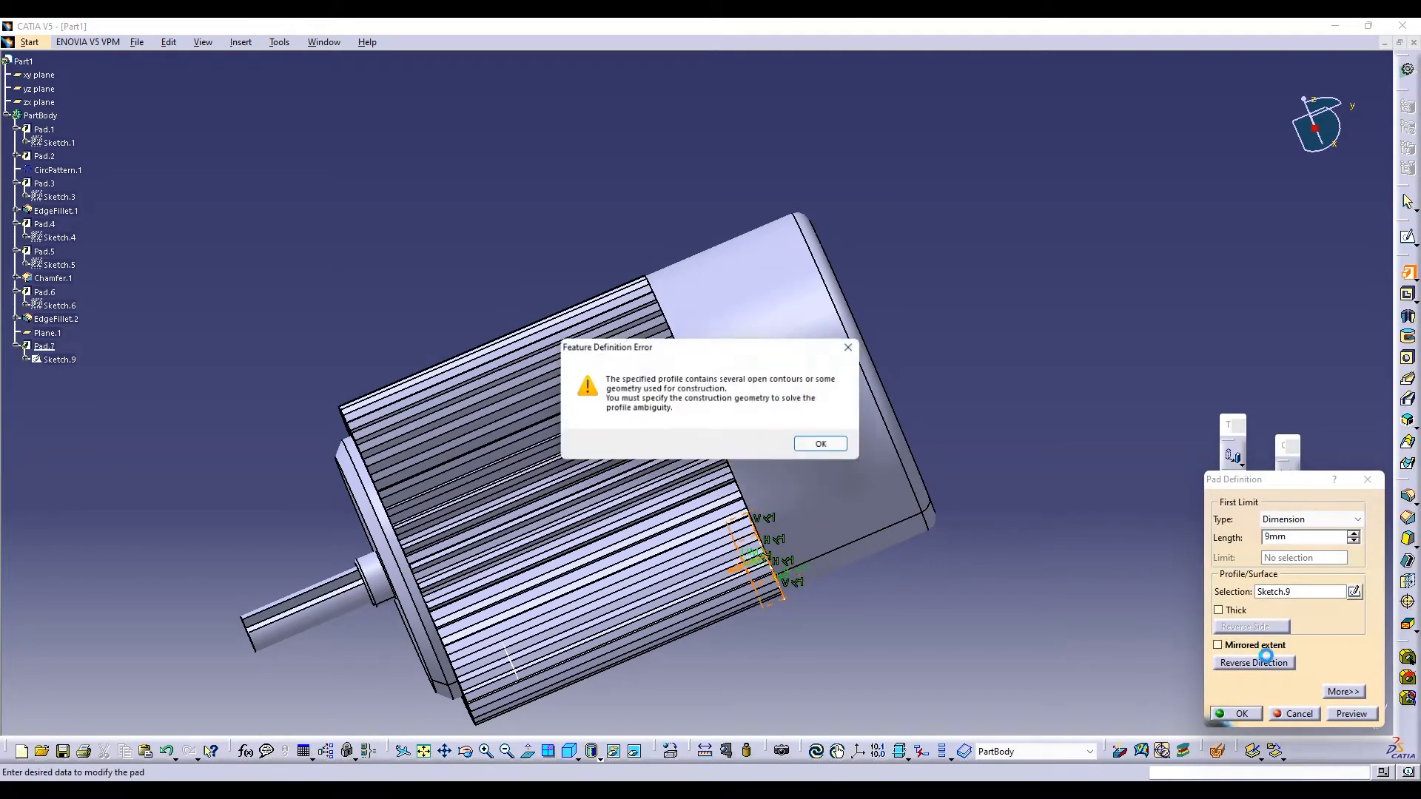
click(835, 450)
click(1293, 713)
click(1414, 300)
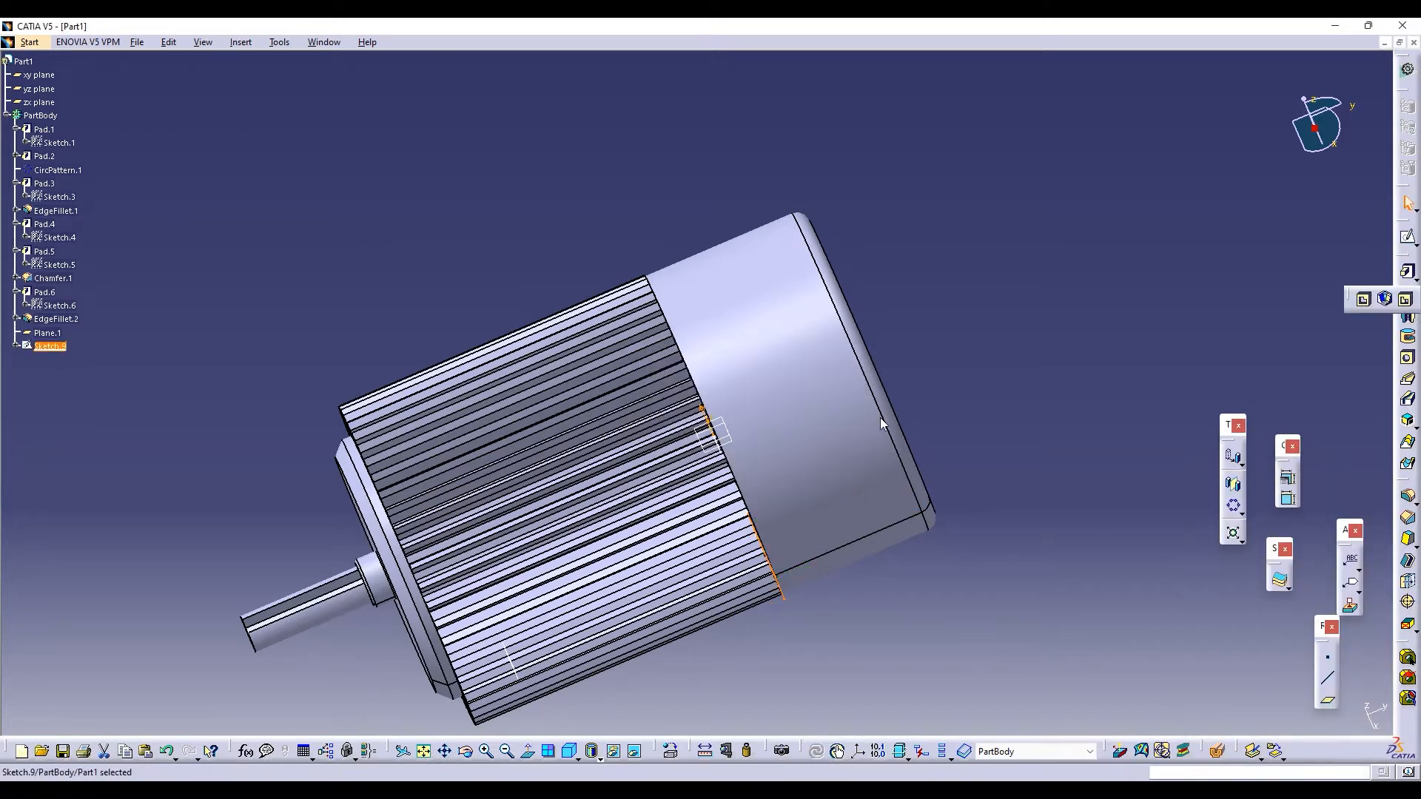
key(ctrl+z)
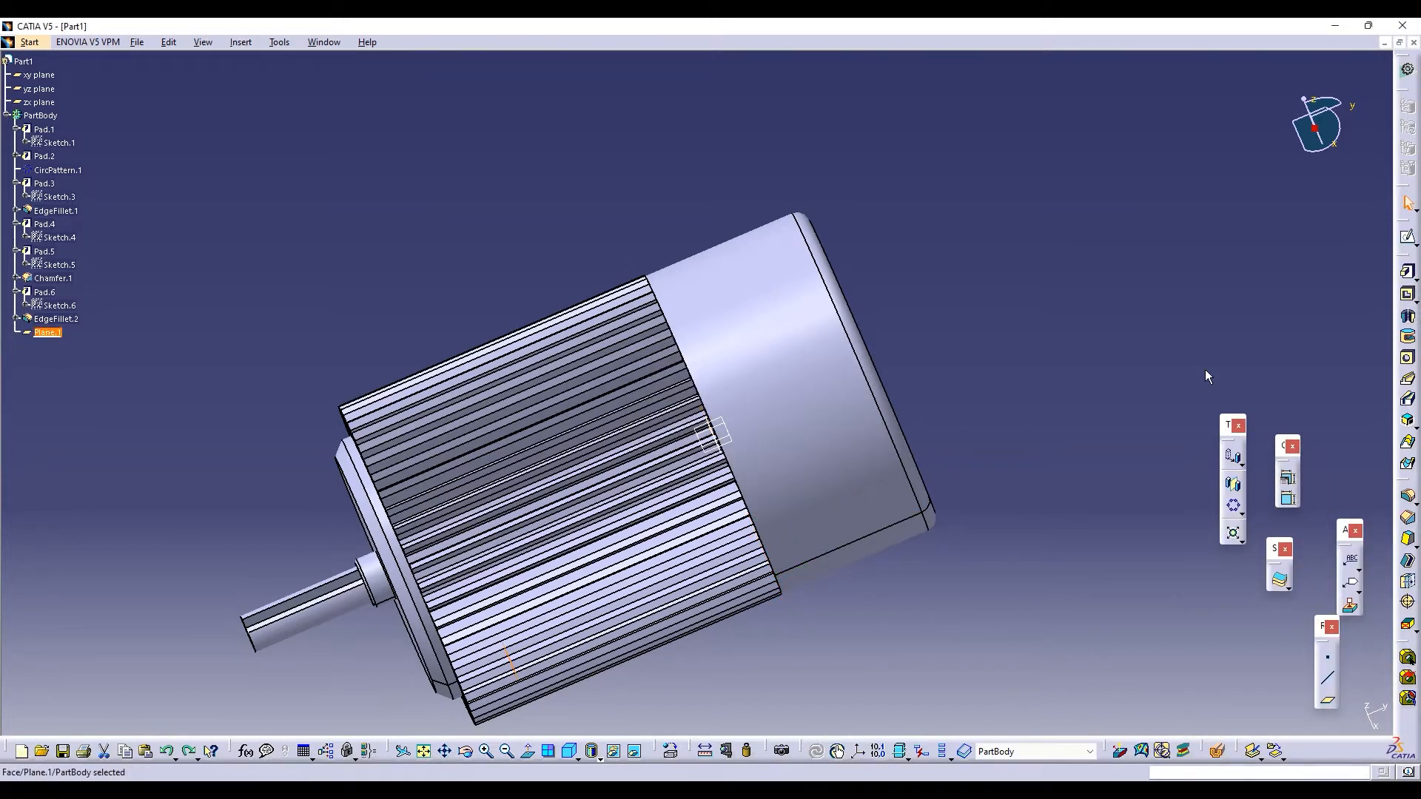
Delete the reference plane that was created on the tooth edge
right_click(46, 333)
click(71, 541)
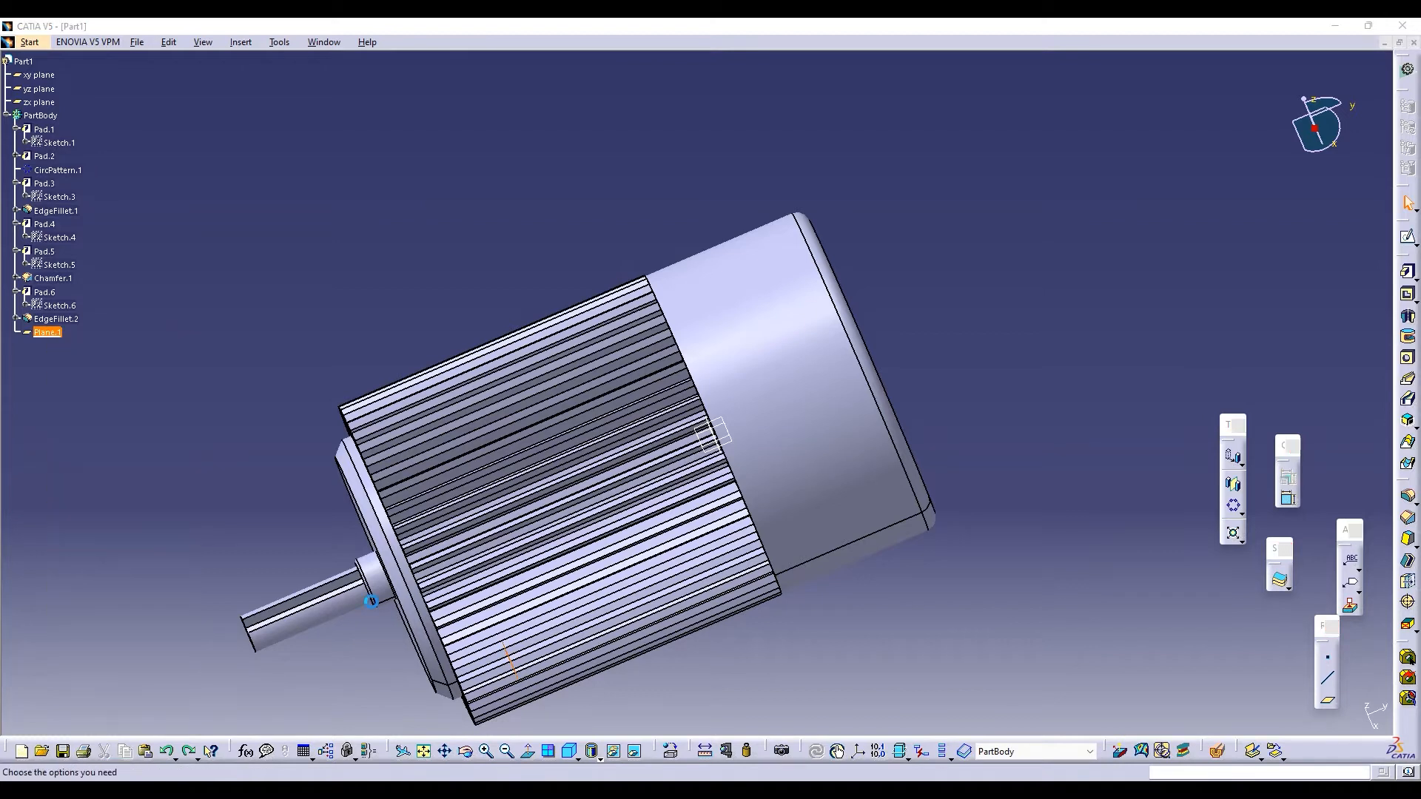
click(1303, 709)
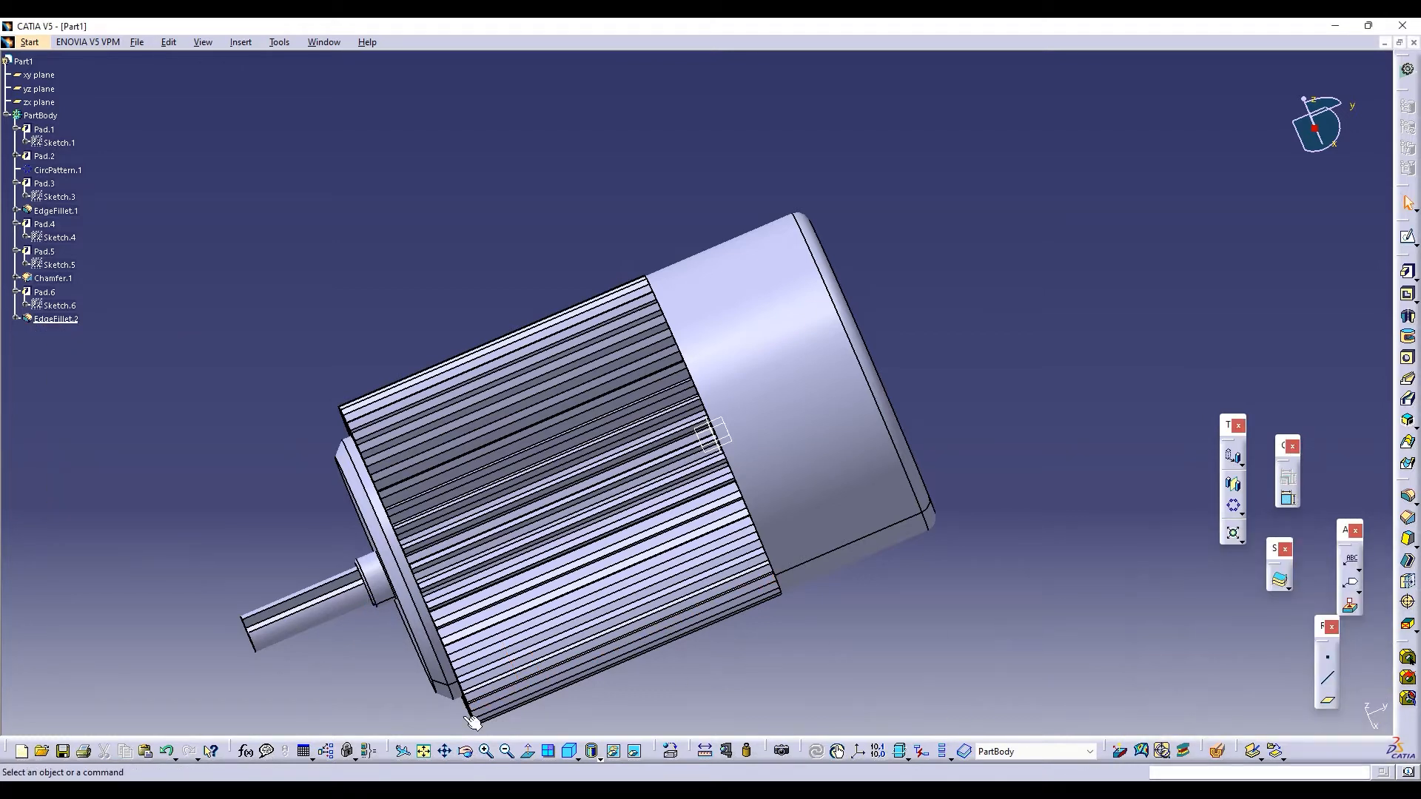
Save the part under the new file name gh in the mobile folder
click(279, 41)
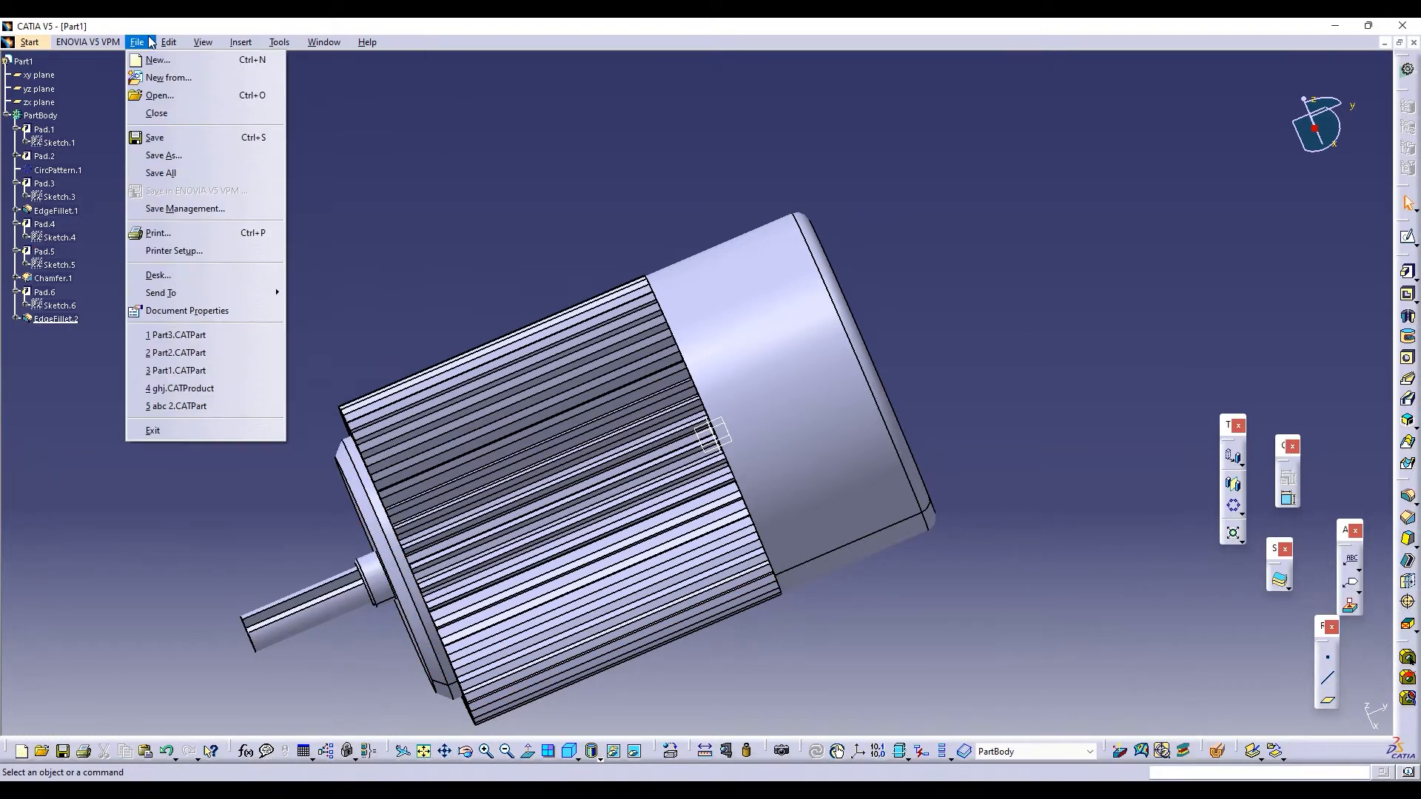
mouse_move(169, 42)
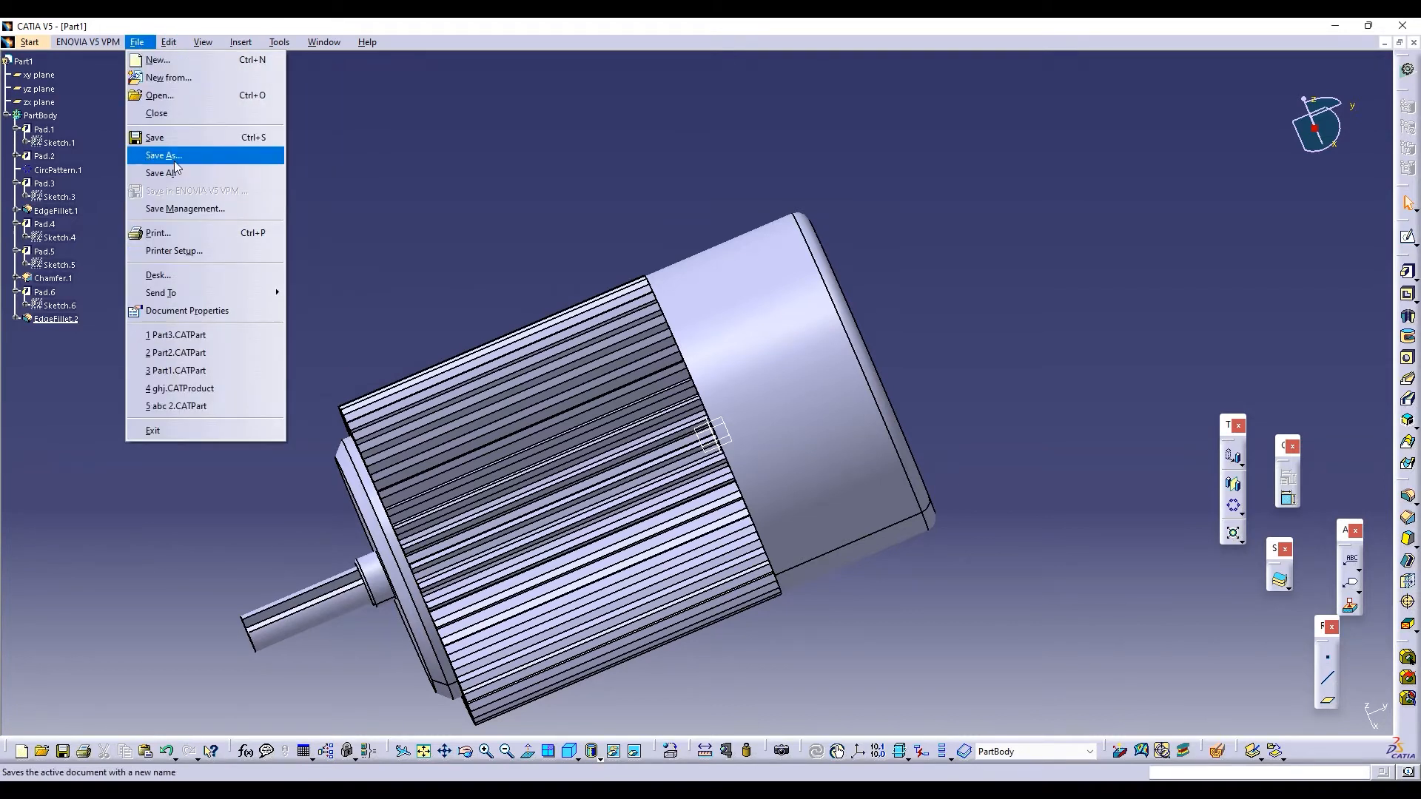
click(175, 162)
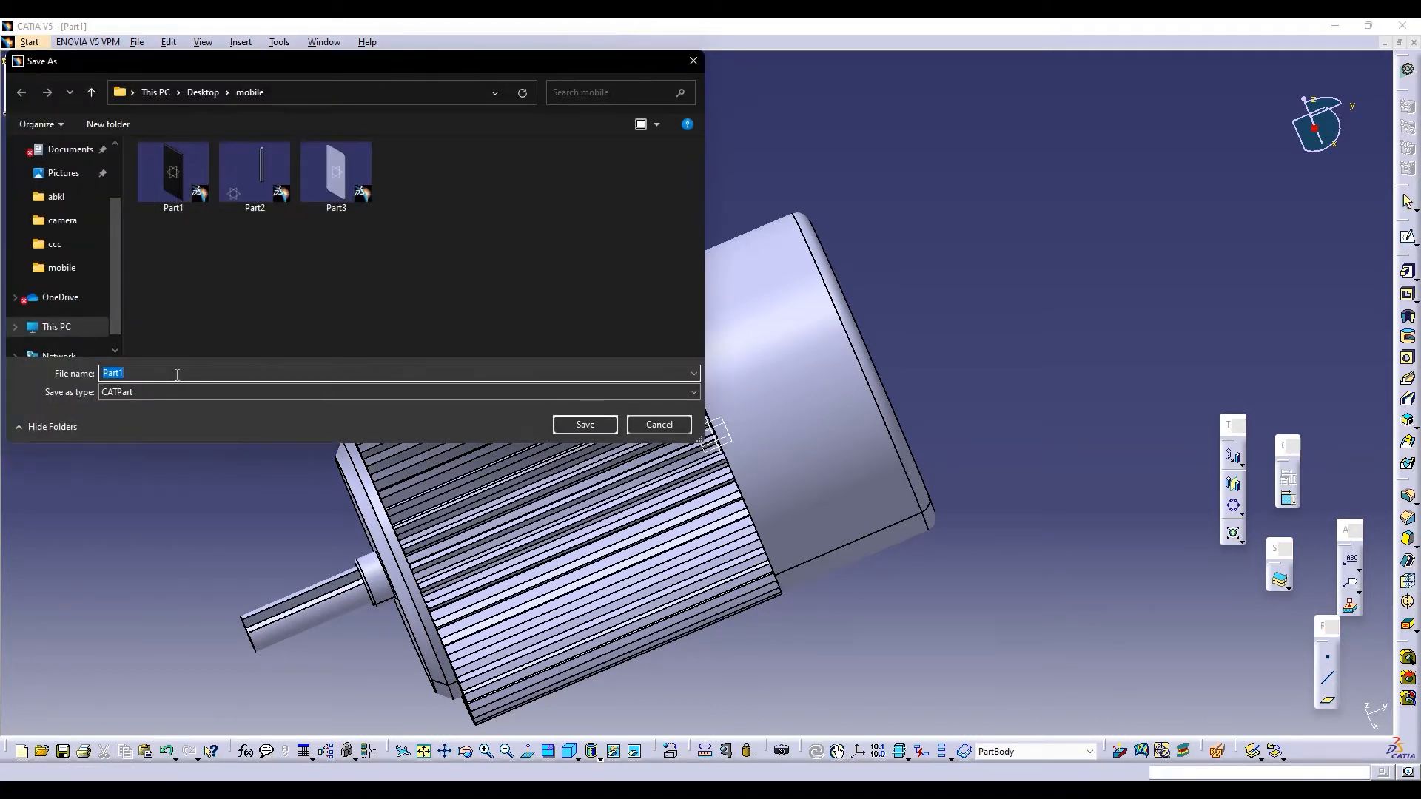
text(gh)
click(584, 425)
Create a new empty part in the Part Design workbench
click(29, 41)
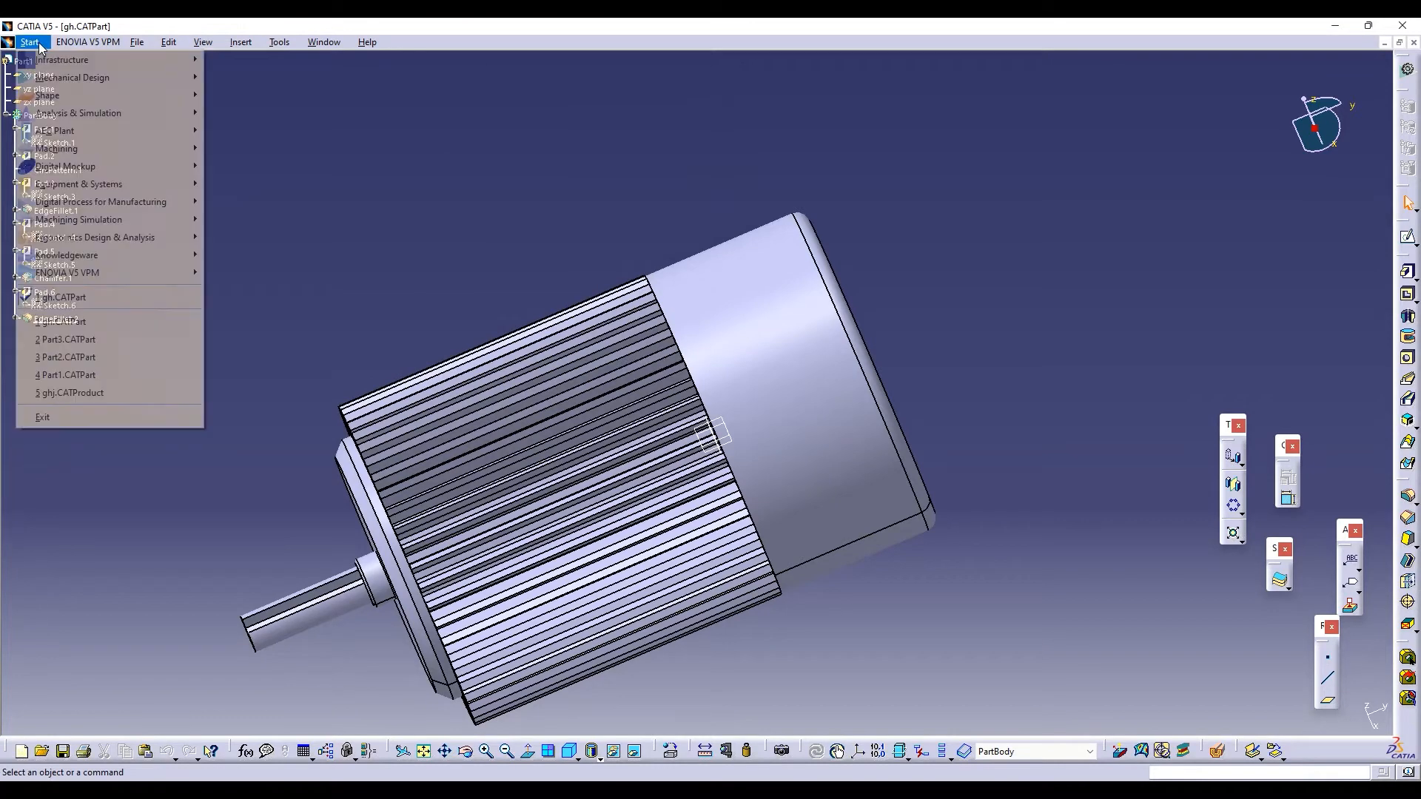
mouse_move(89, 77)
click(246, 77)
click(1310, 712)
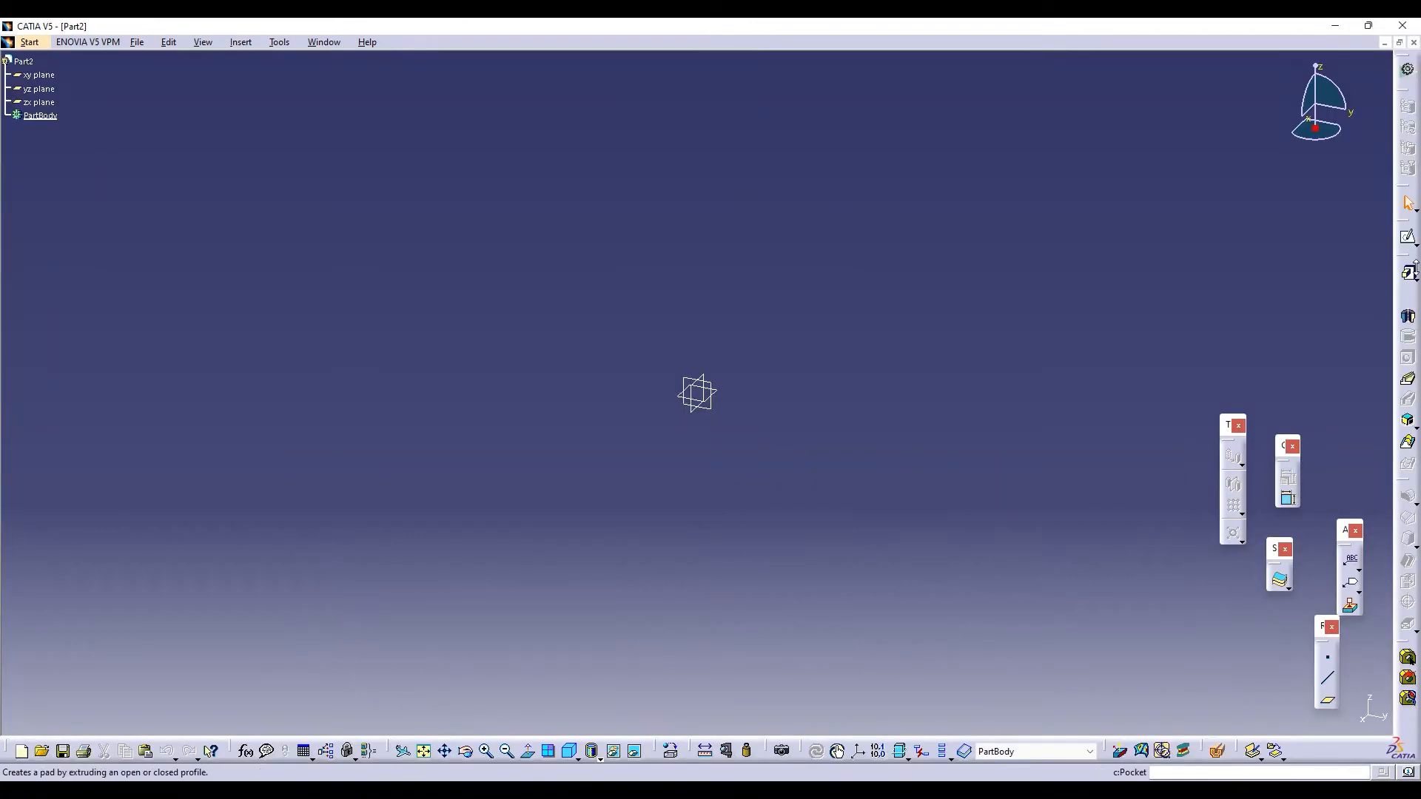
Sketch a horizontal rectangle centered on the origin of the yz plane and leave the sketch
click(1409, 237)
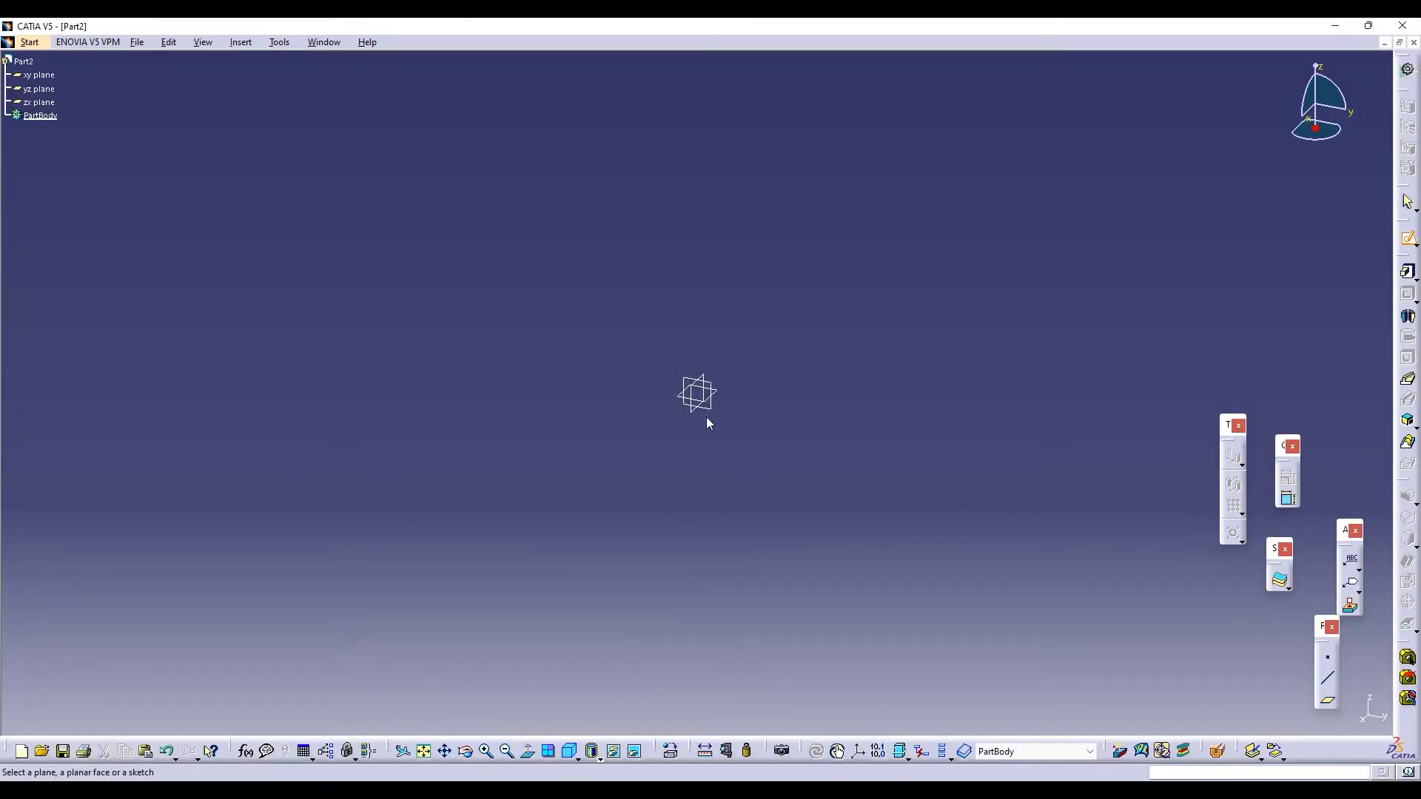
click(1407, 424)
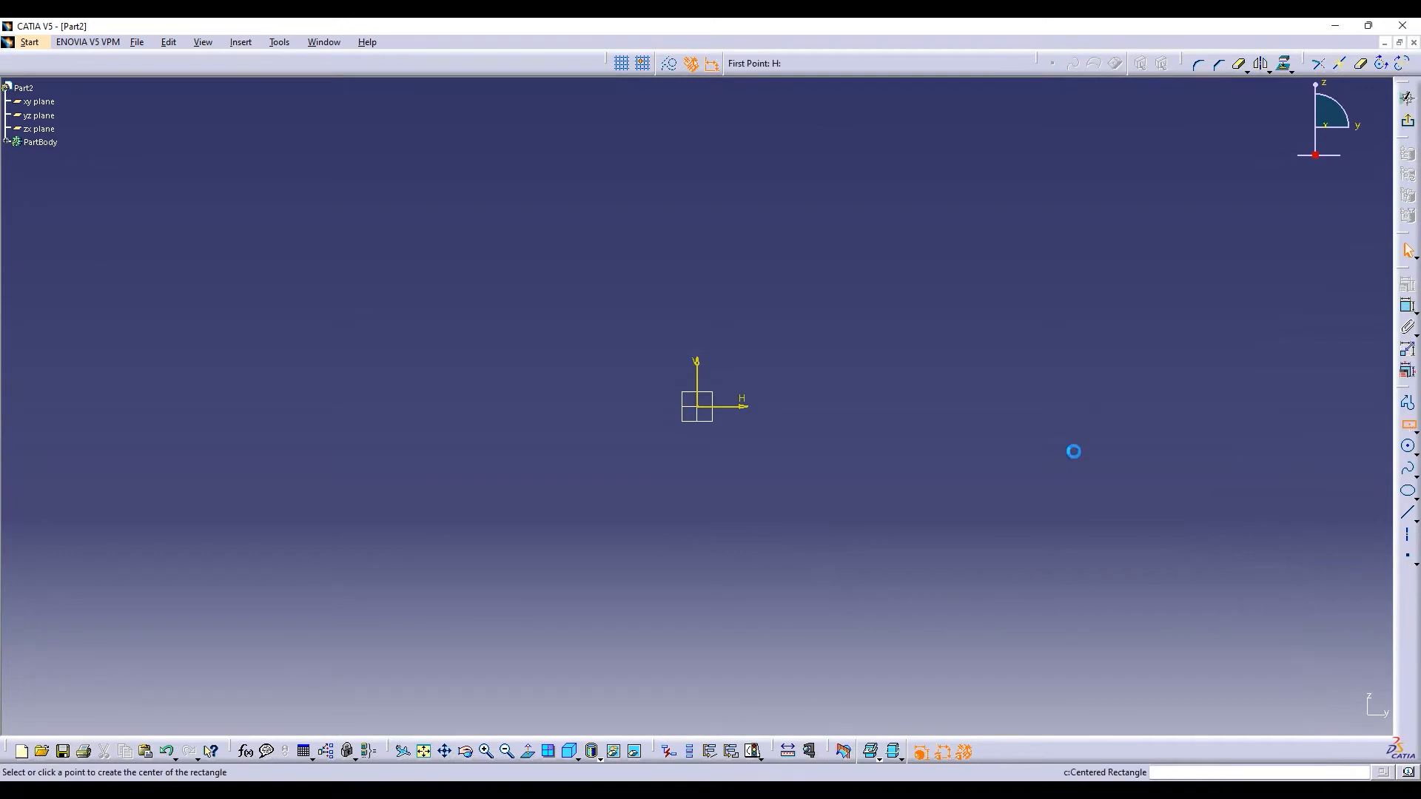
click(697, 406)
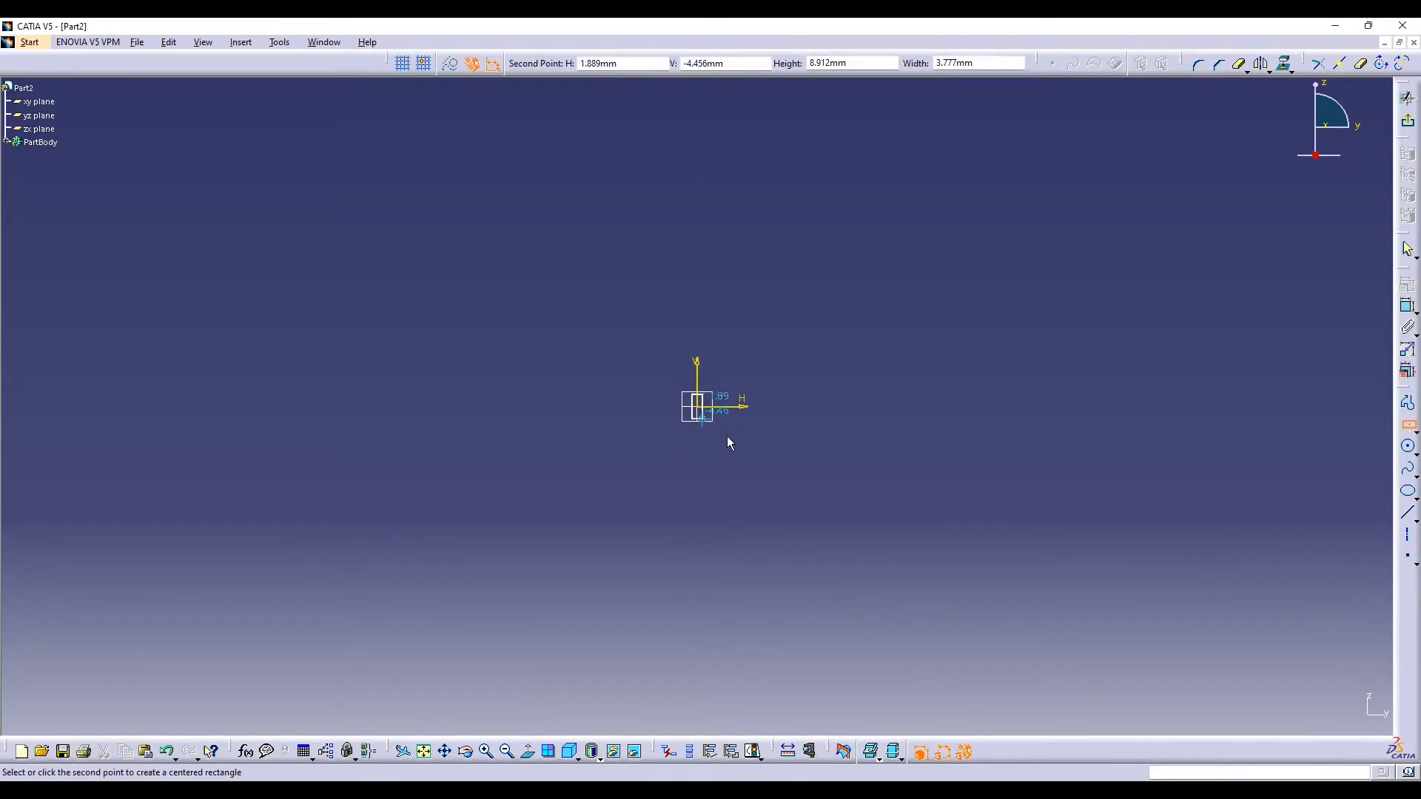
click(804, 478)
click(1407, 121)
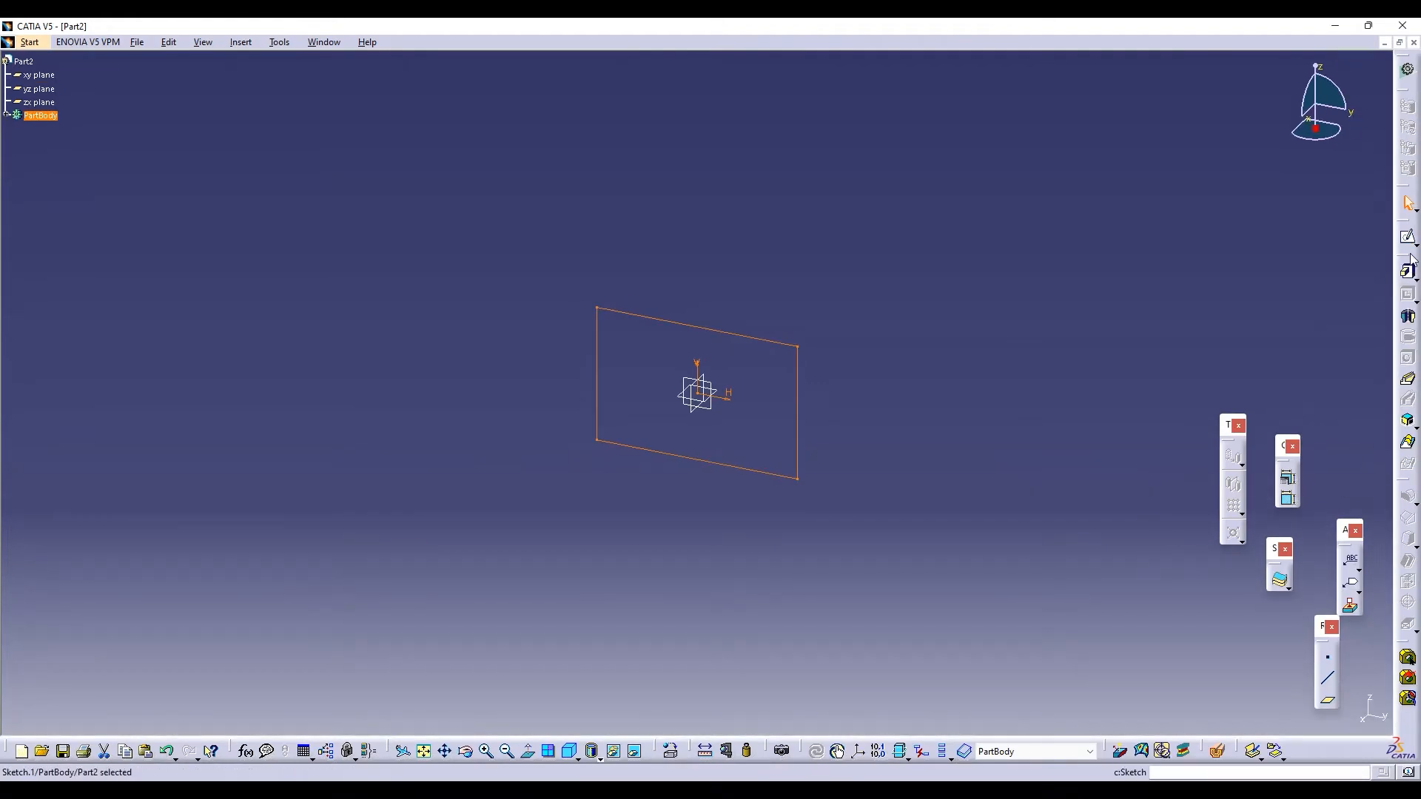
Pad the rectangle sketch 27 mm into a solid block
click(1407, 272)
click(1353, 534)
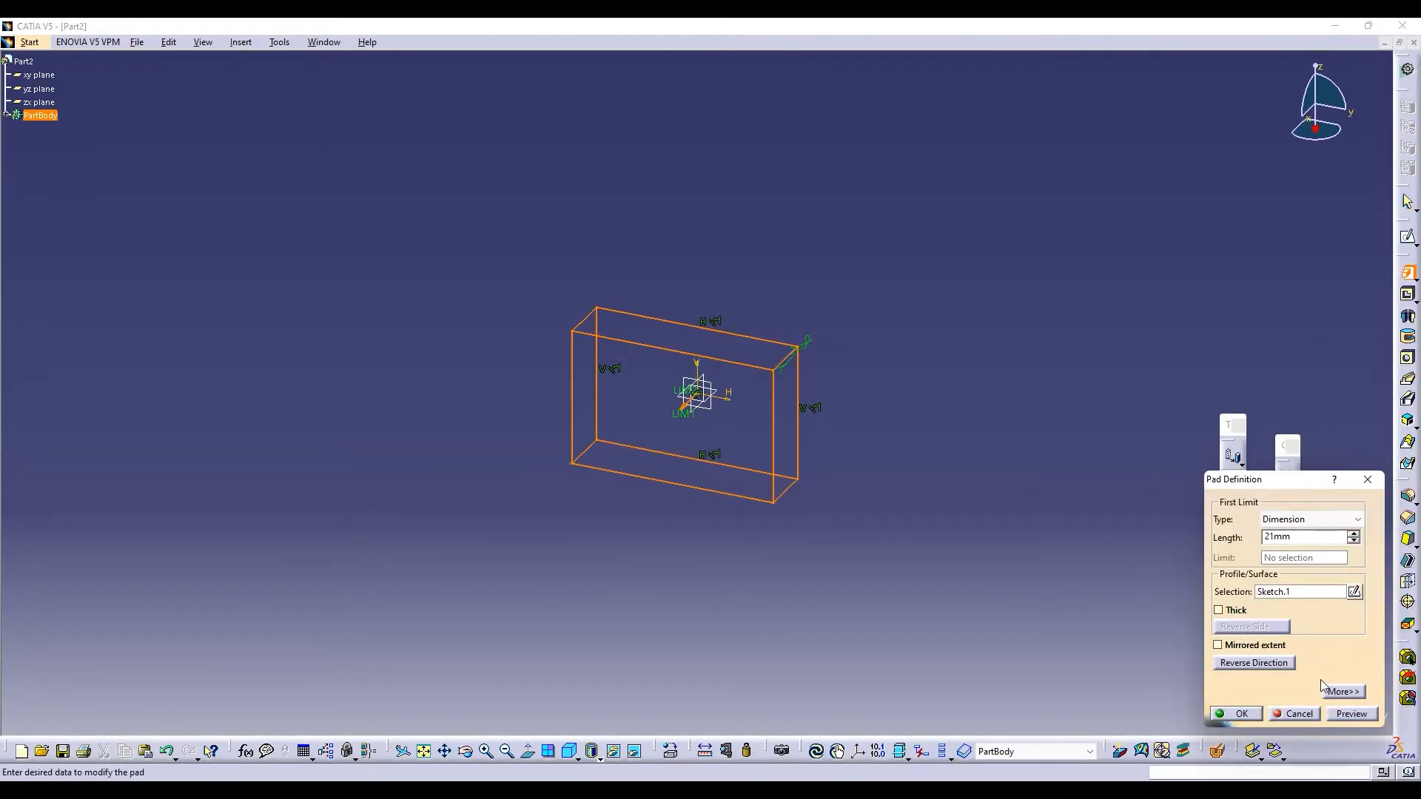
click(1354, 534)
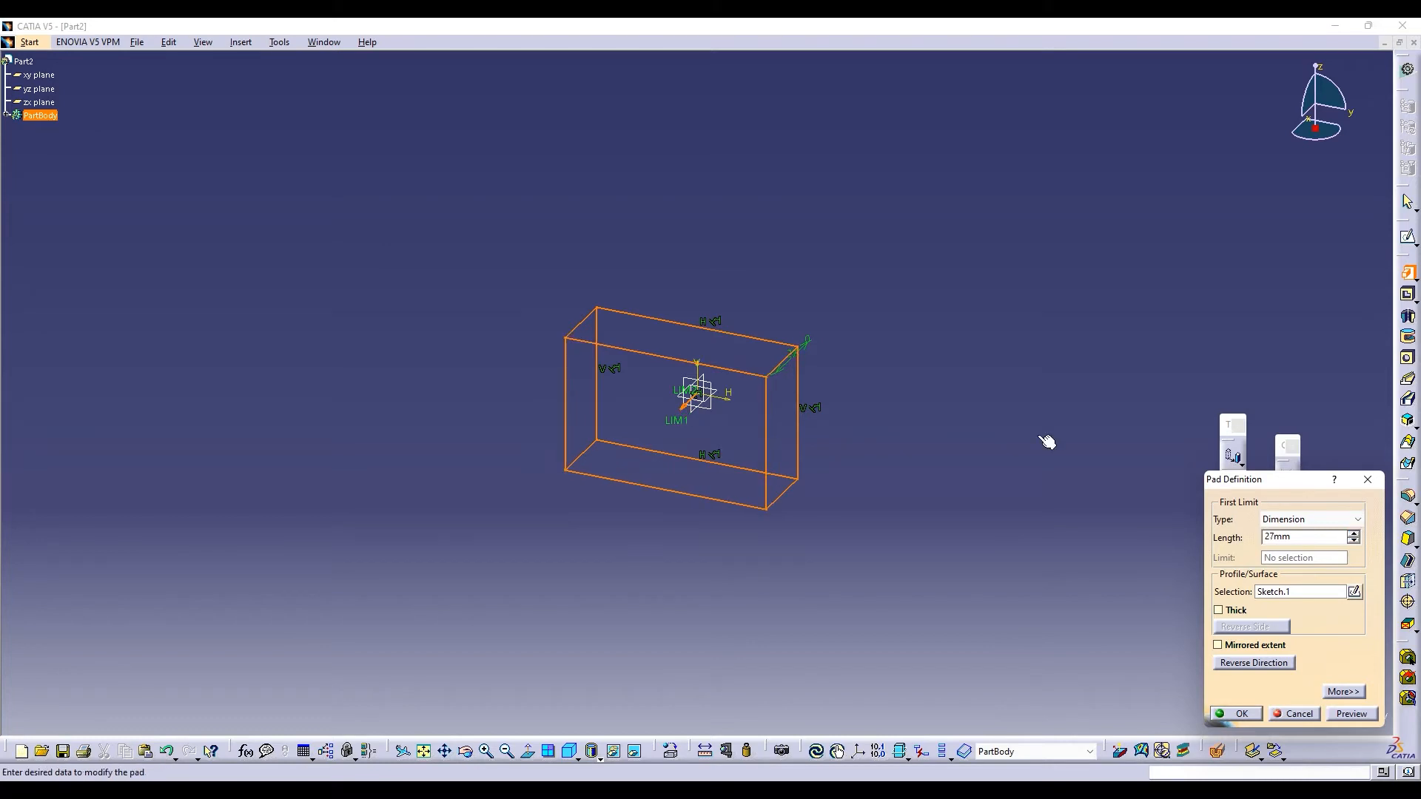
click(1242, 713)
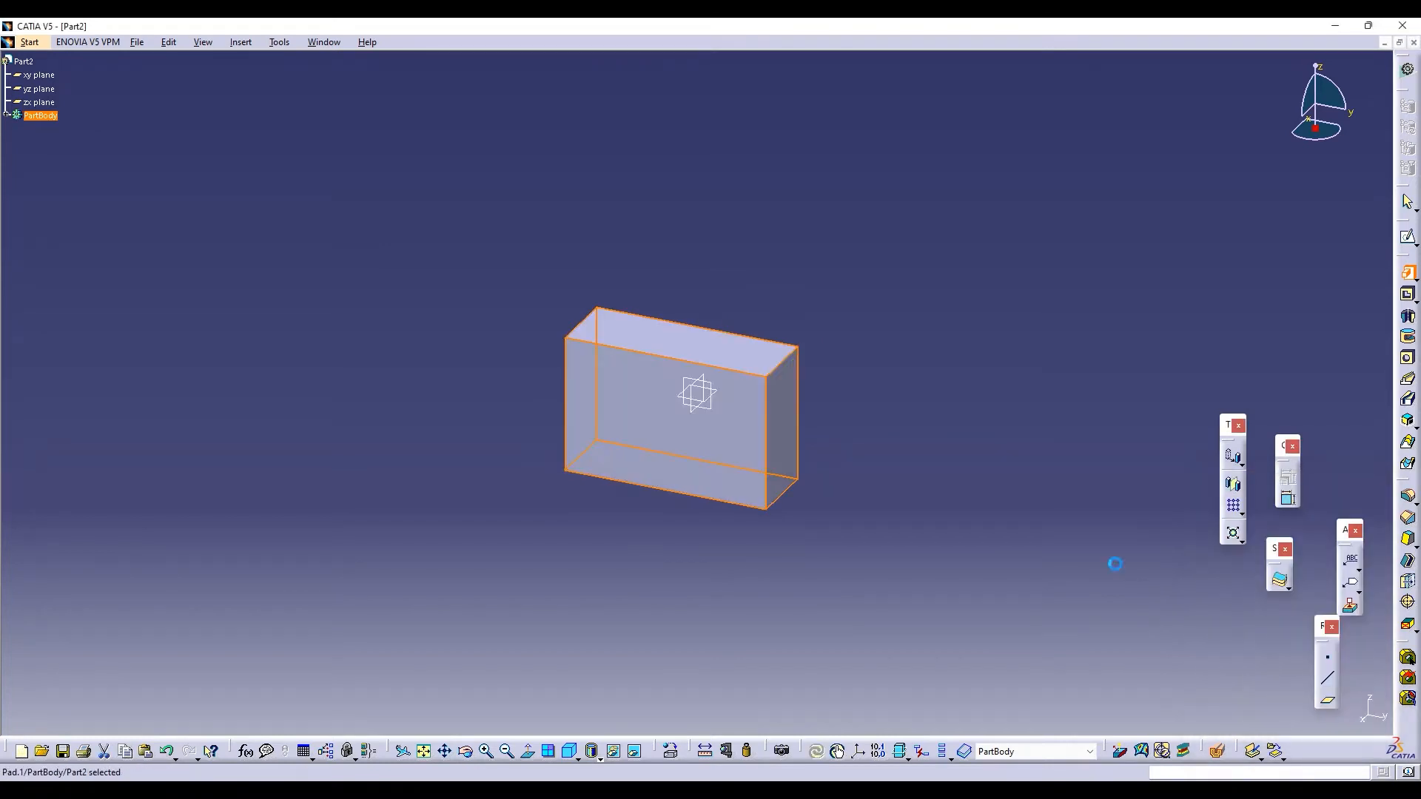
Chamfer the edges of the block's front face by 5 mm at 45 degrees
click(1407, 496)
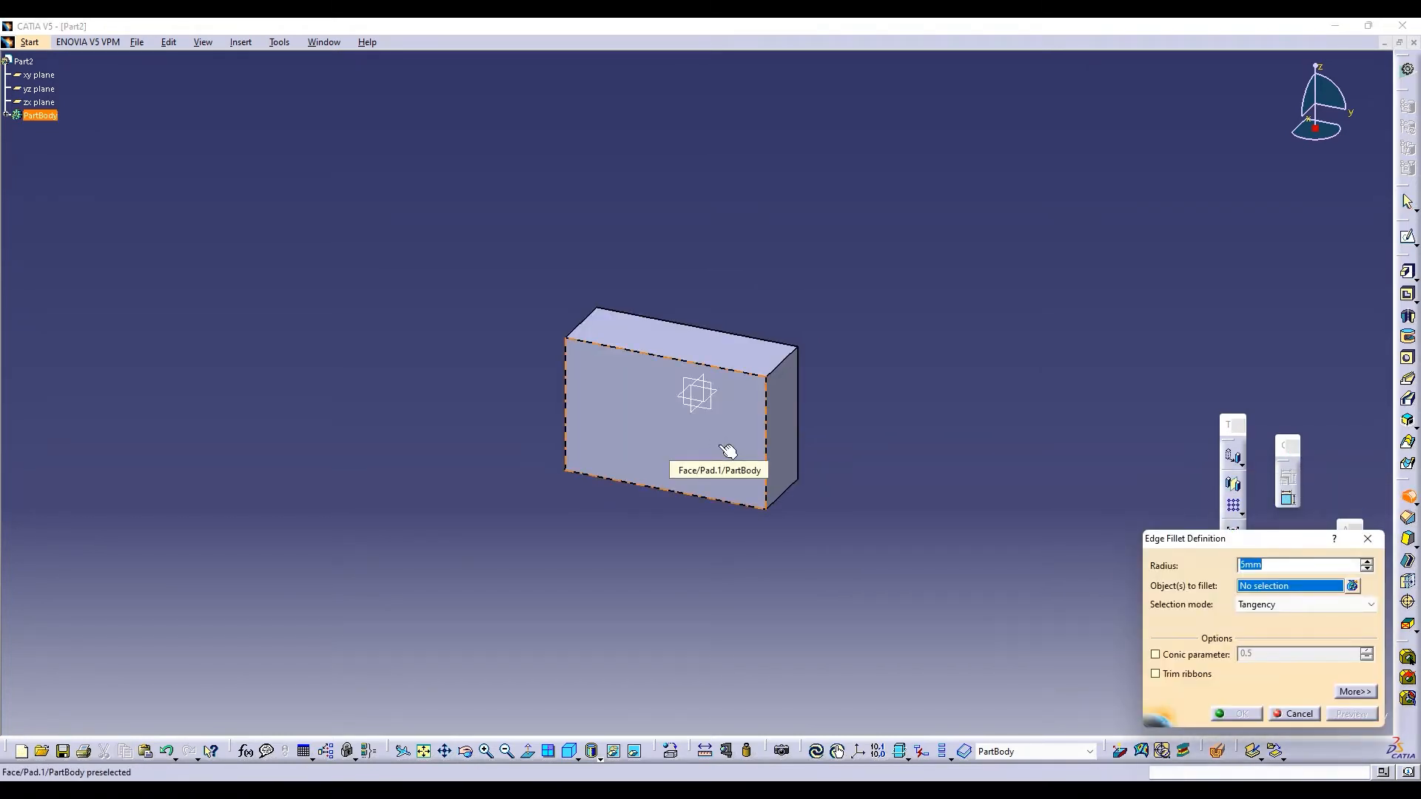
click(728, 451)
click(1407, 517)
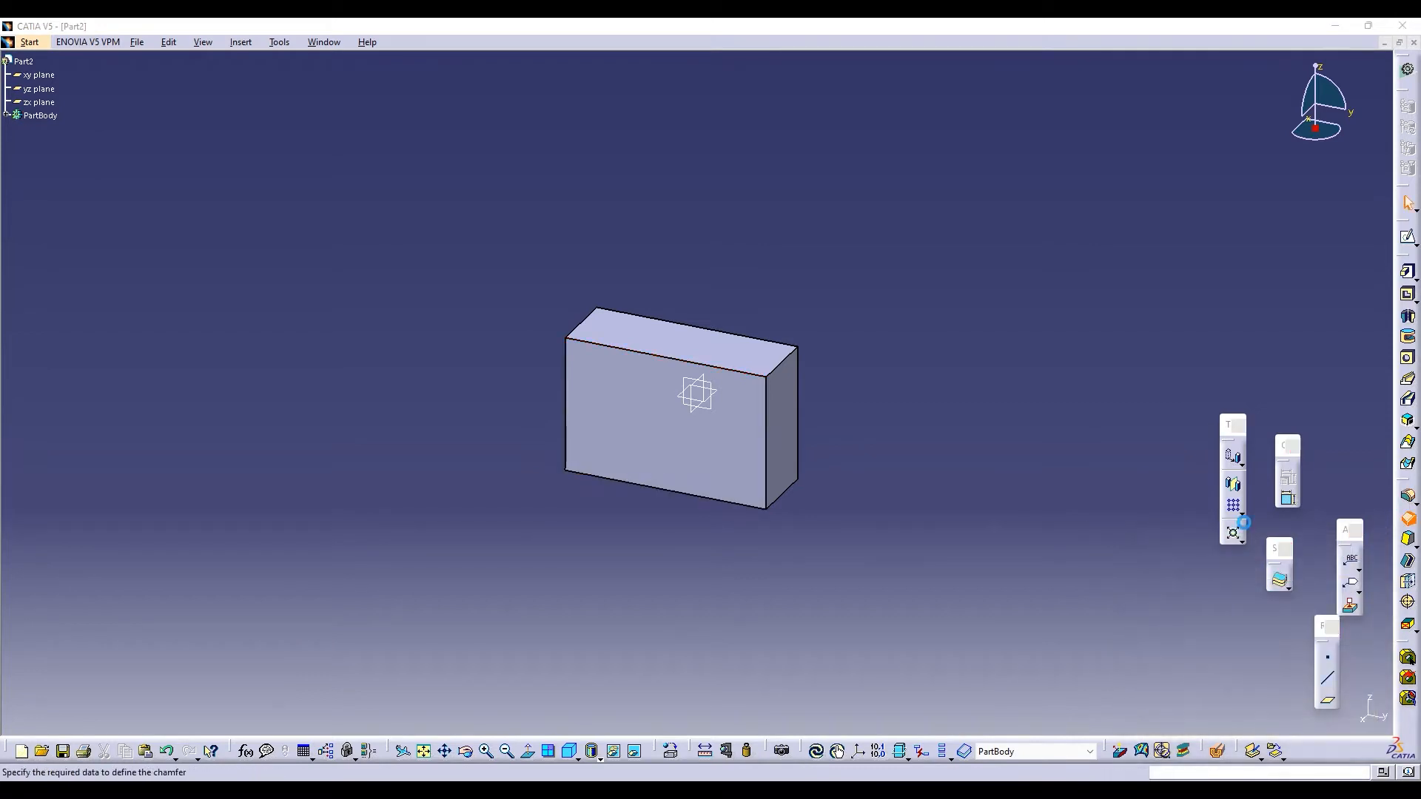
text(5mm)
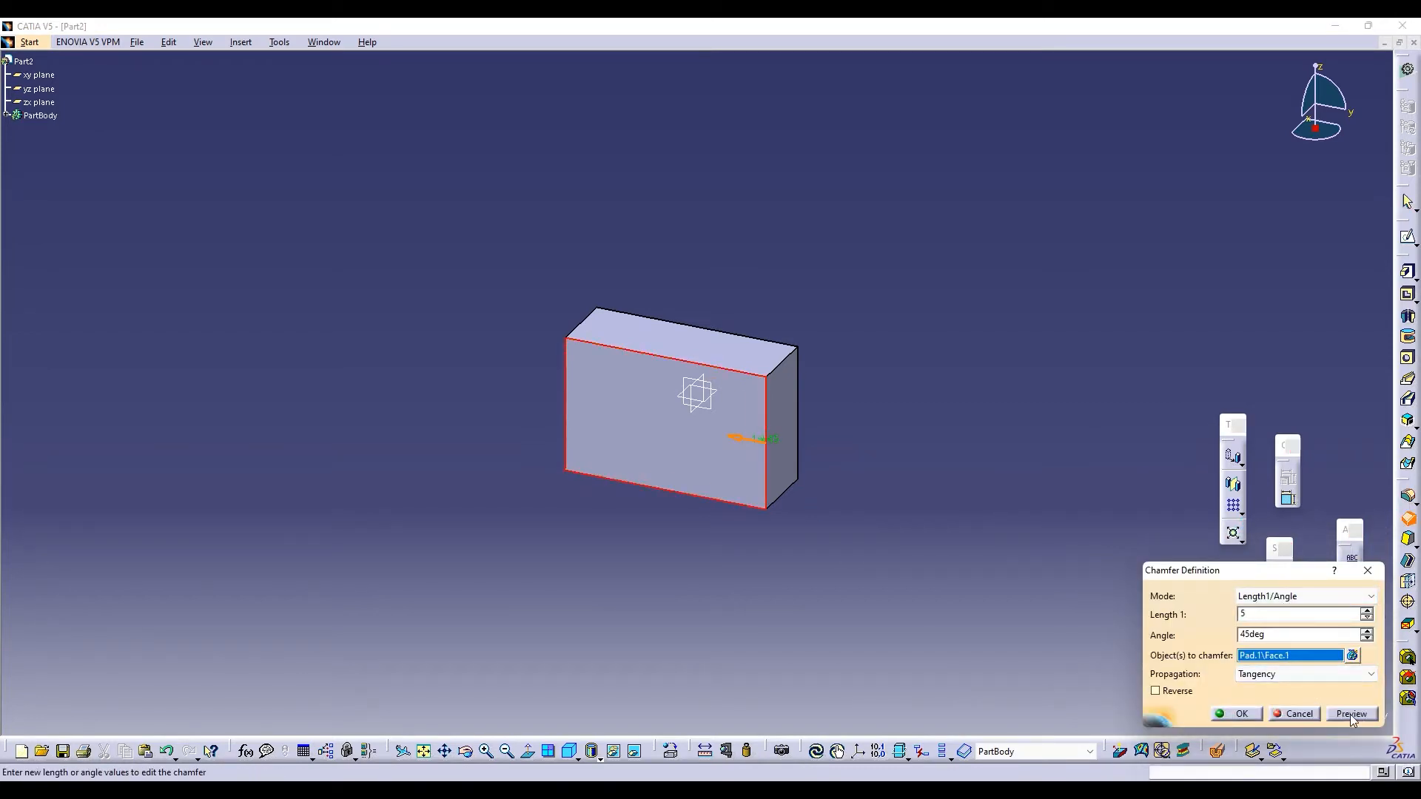
click(1351, 714)
click(1242, 714)
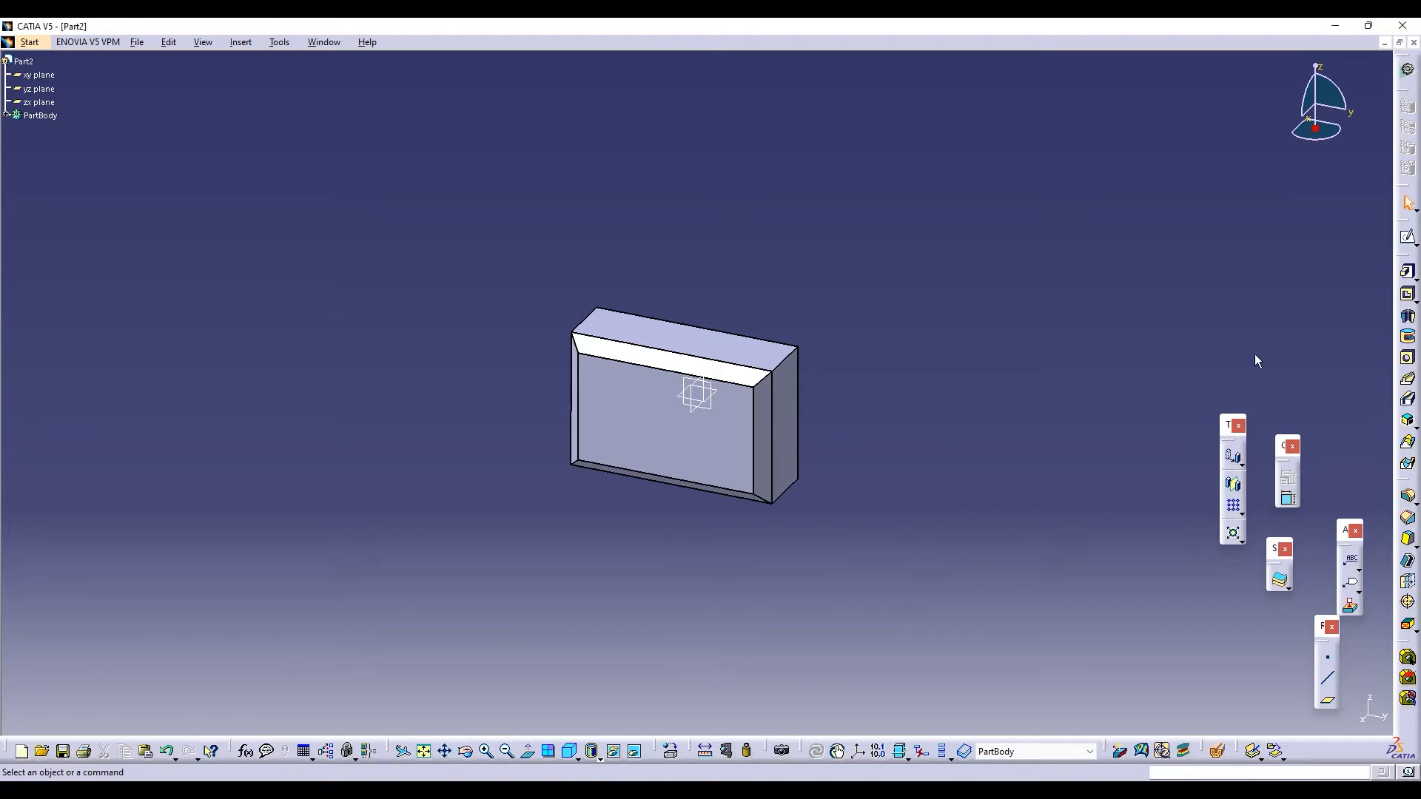
click(1409, 273)
click(465, 752)
drag(435, 524, 355, 563)
click(695, 445)
click(787, 440)
click(1368, 479)
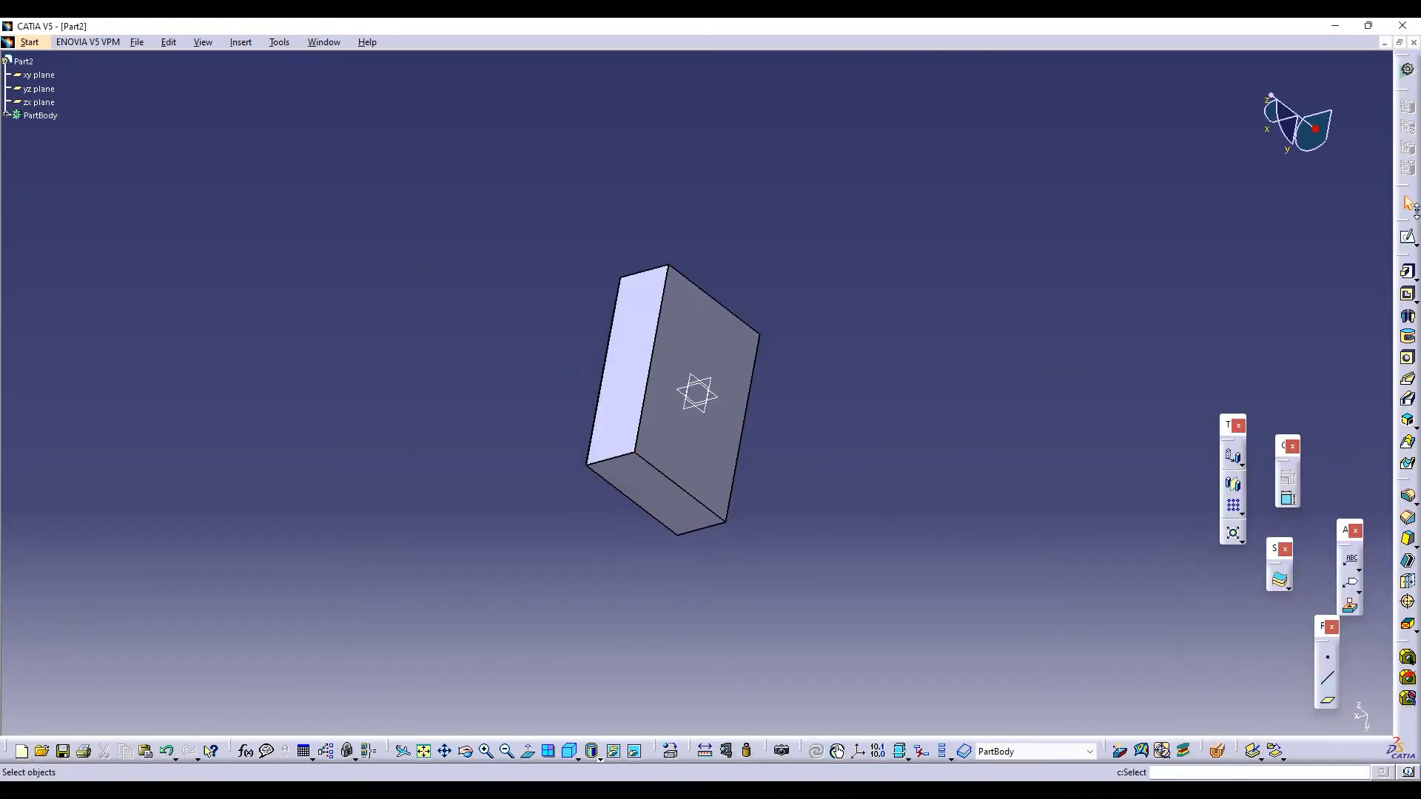
Sketch an origin-centered rectangle about 96 mm wide on the block's unchamfered back face, extending past its edges, and leave the sketch
click(1411, 239)
click(731, 458)
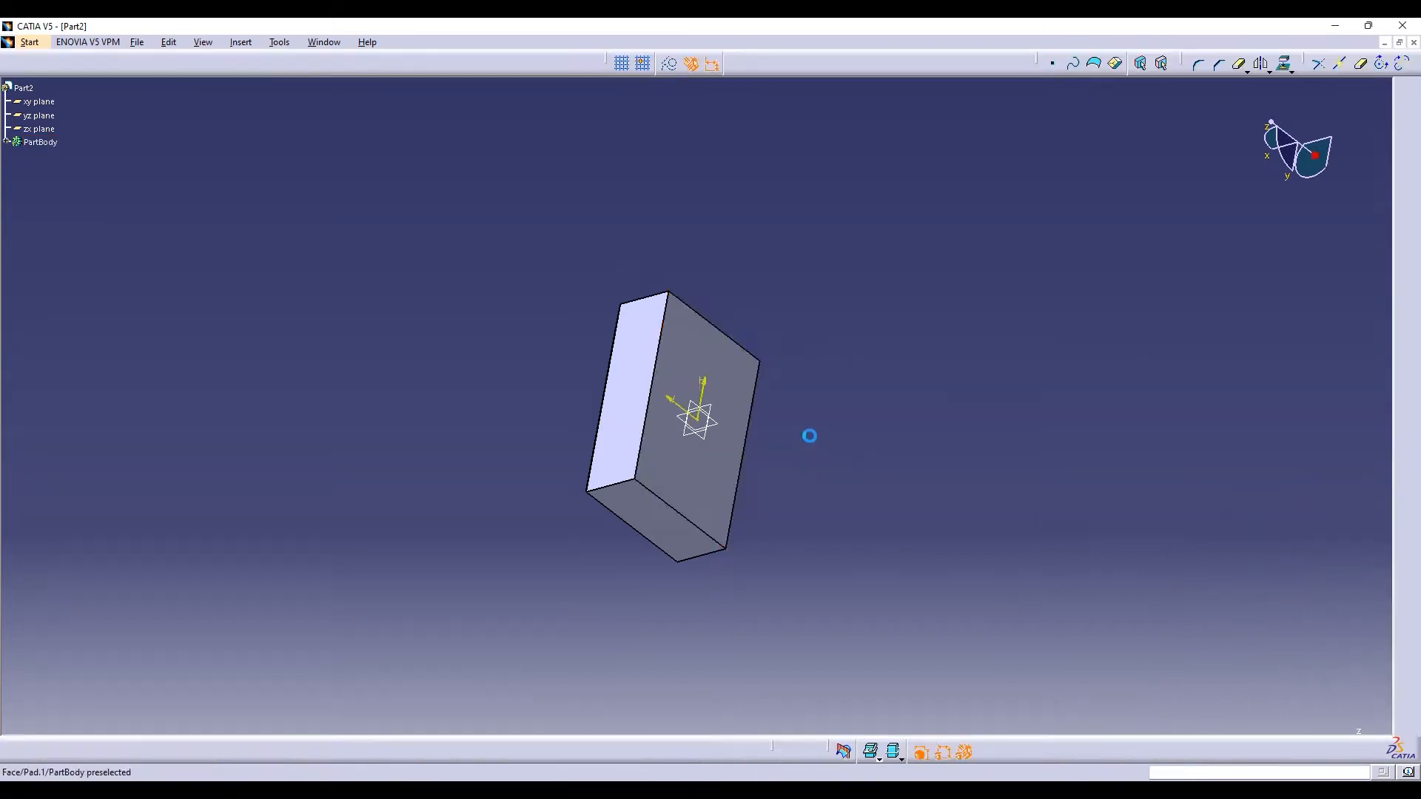
click(1408, 424)
click(698, 408)
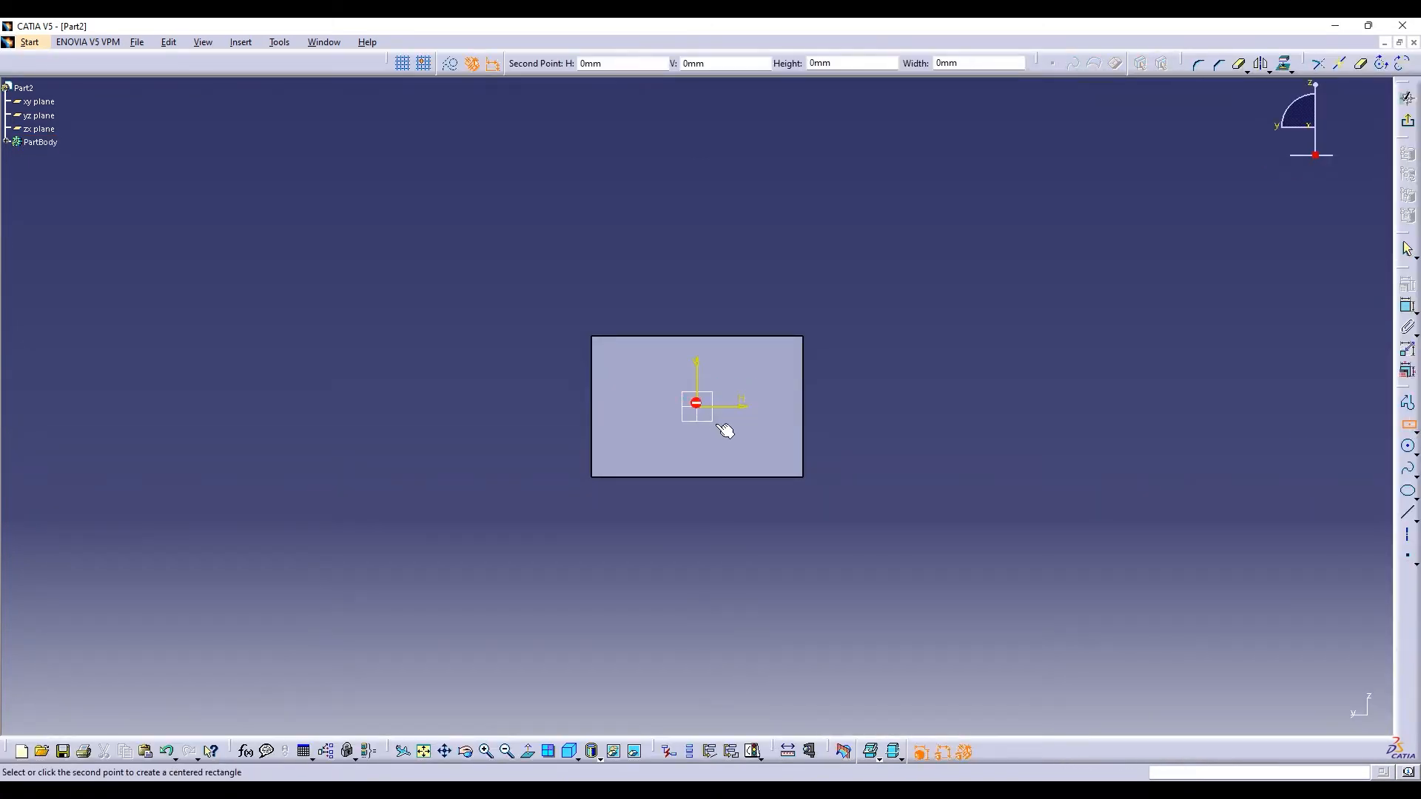
click(826, 491)
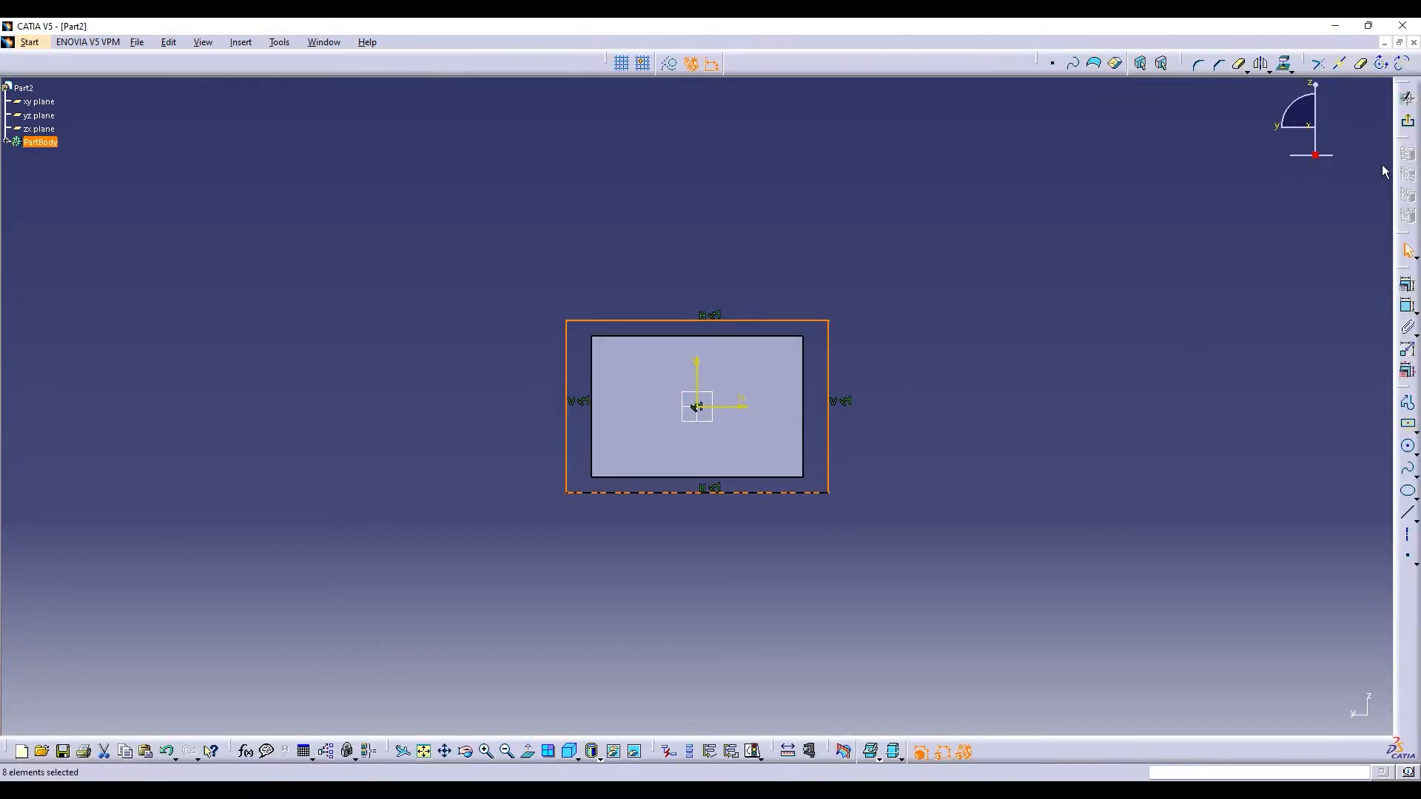
click(1408, 97)
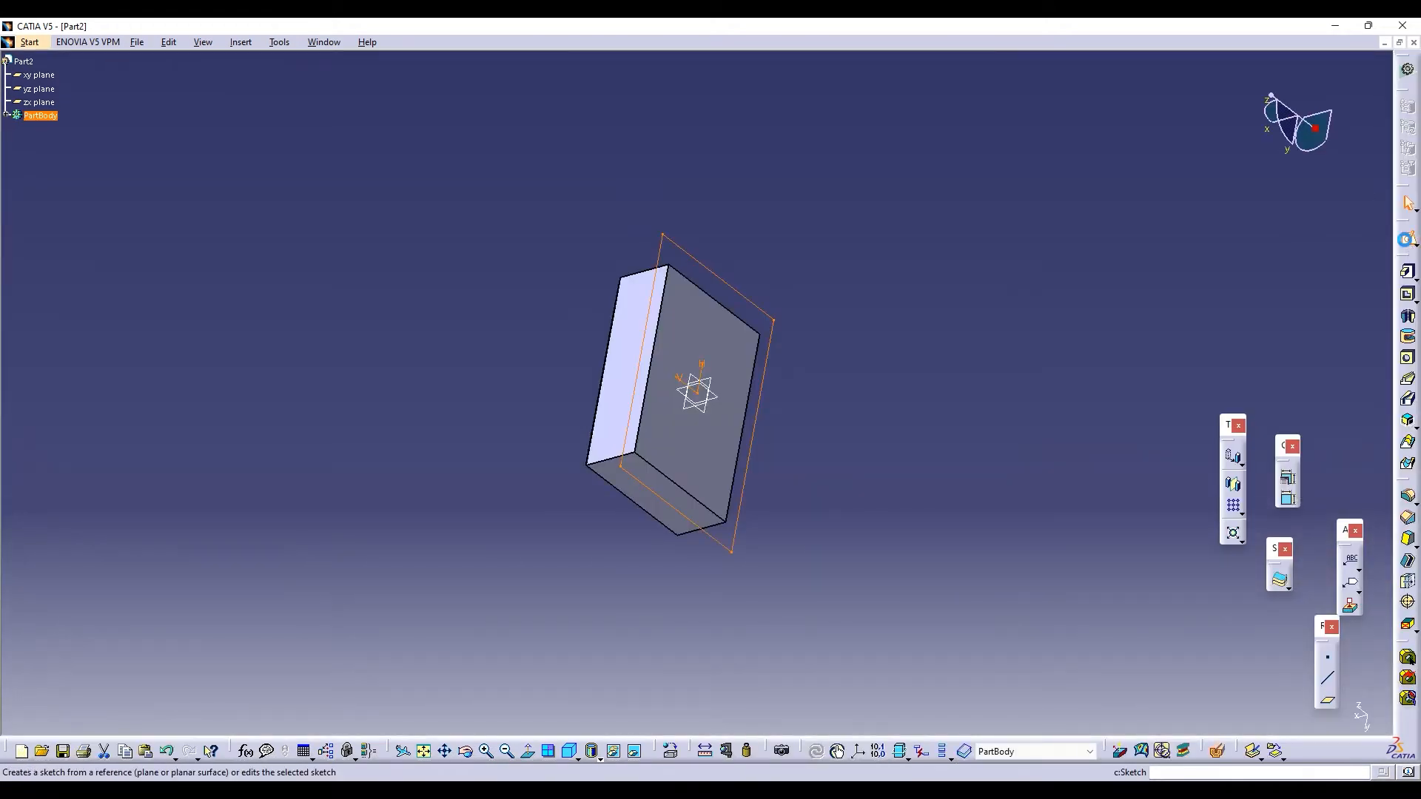
Reopen the rectangle sketch, draw an inward-bulging arc of about 46 mm radius on its left side and mirror it about the vertical axis
click(1408, 237)
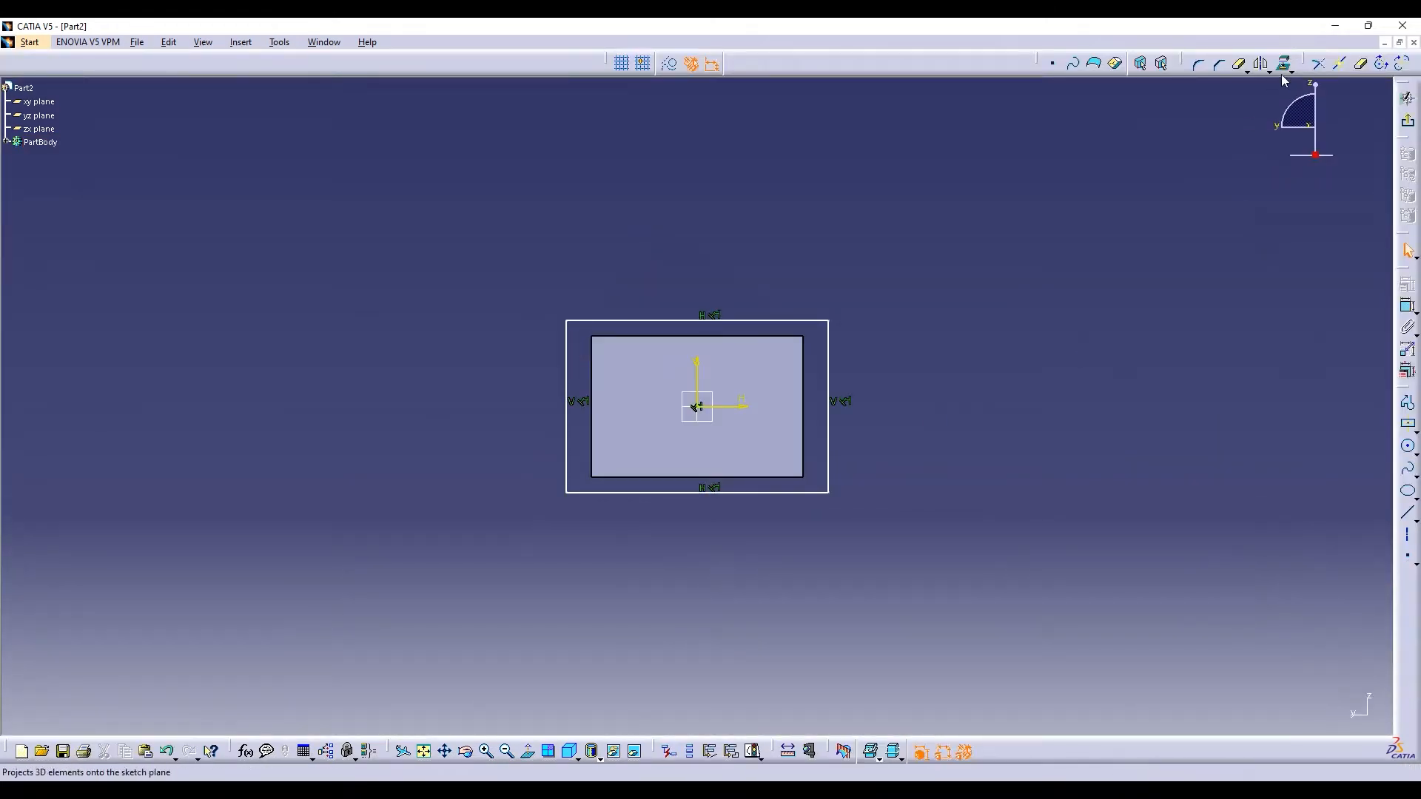
click(1408, 402)
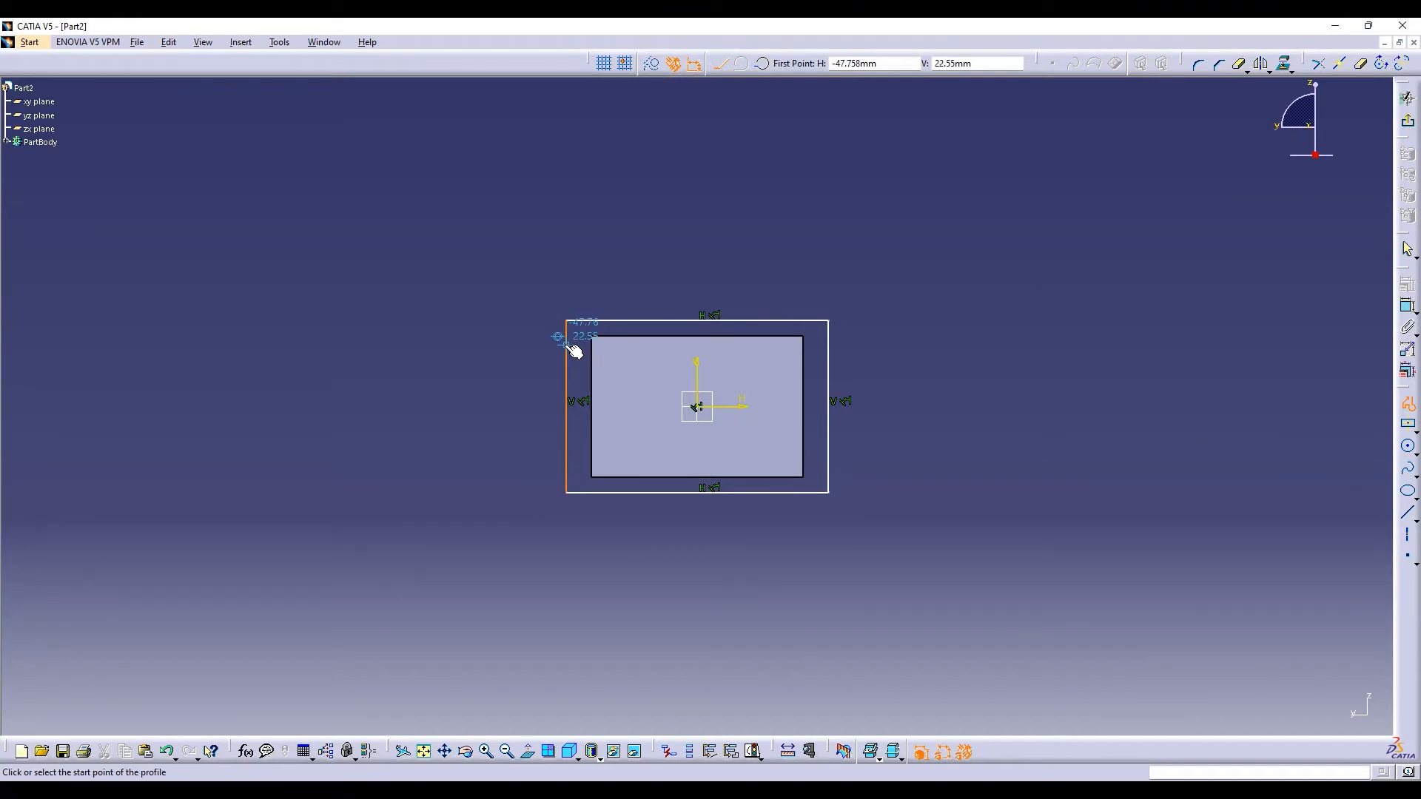
click(569, 339)
click(762, 63)
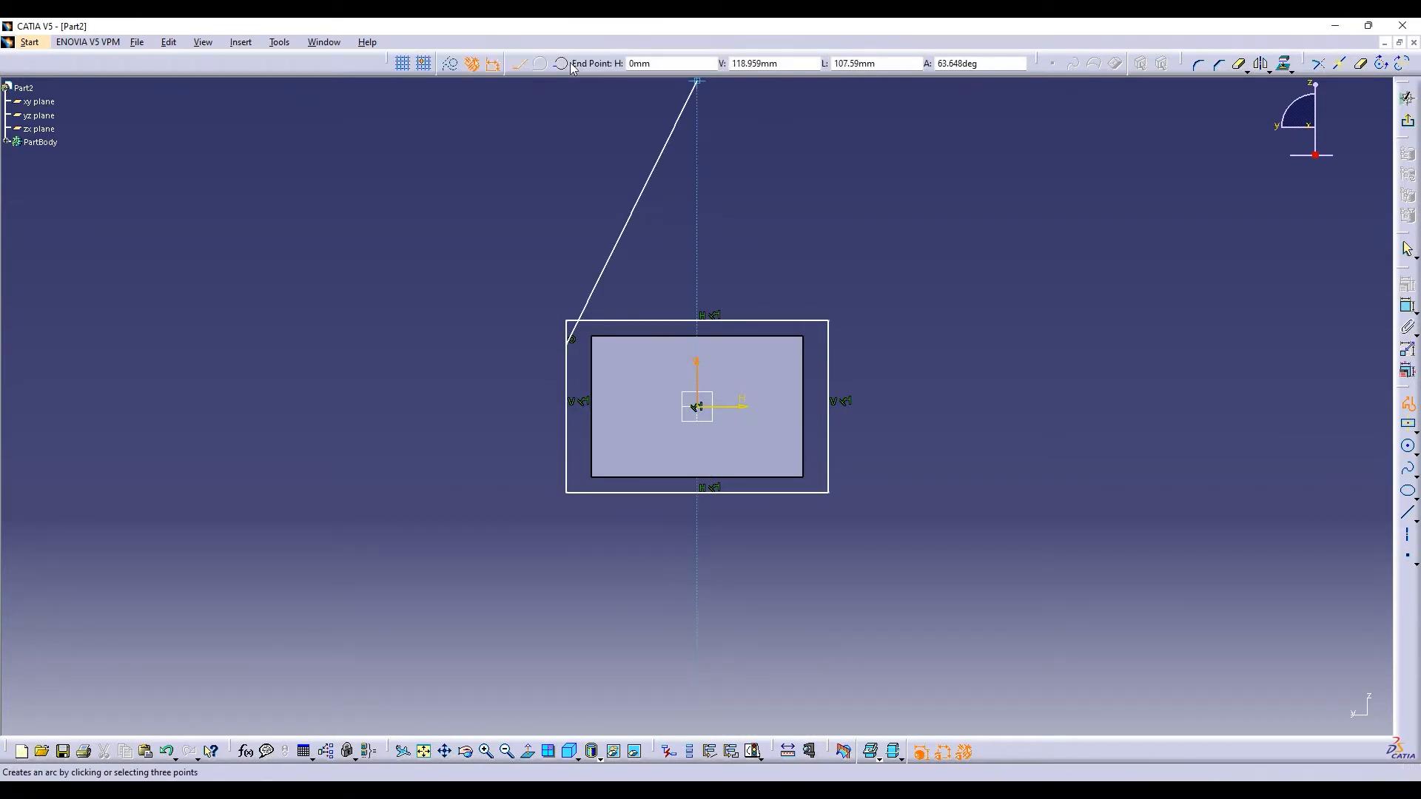
click(582, 407)
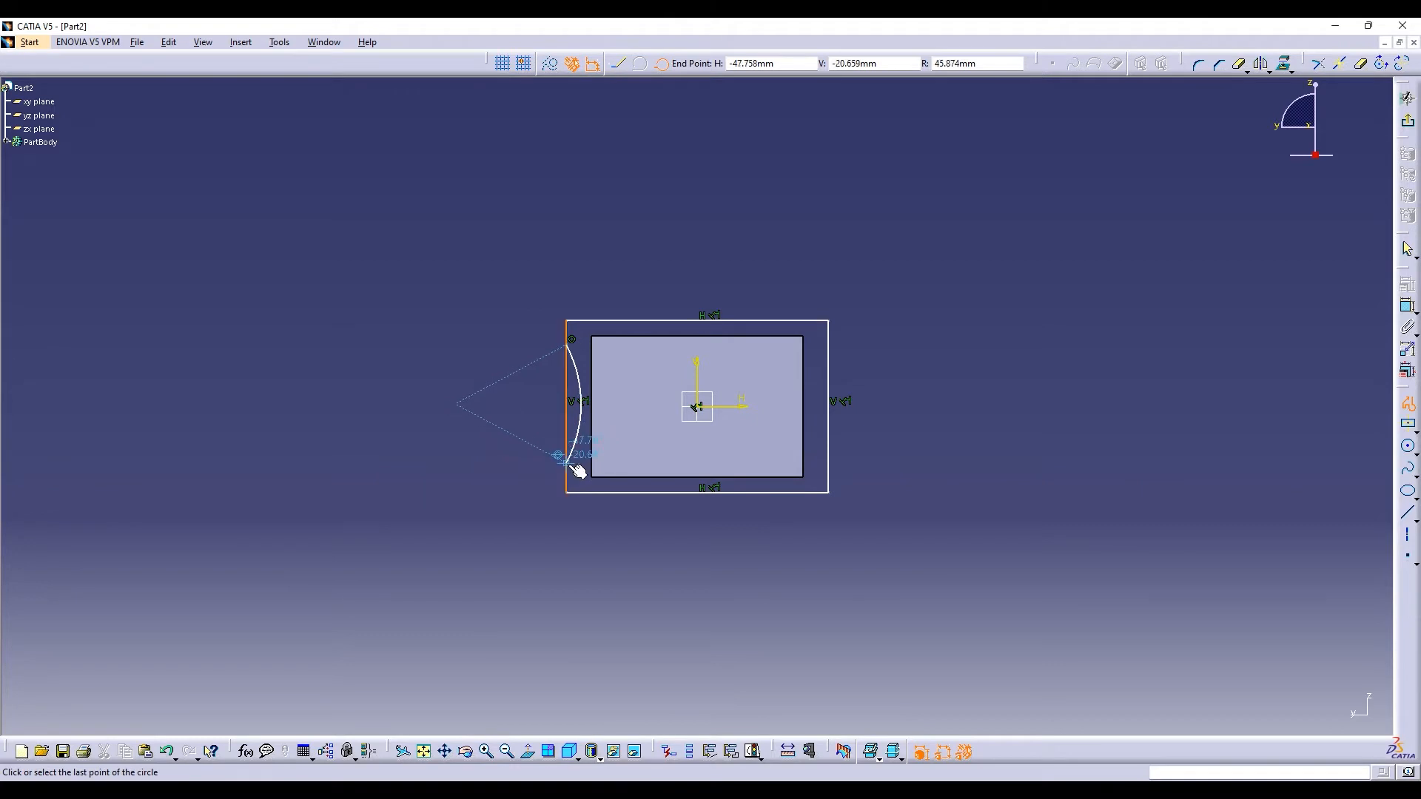
click(570, 461)
key(Escape)
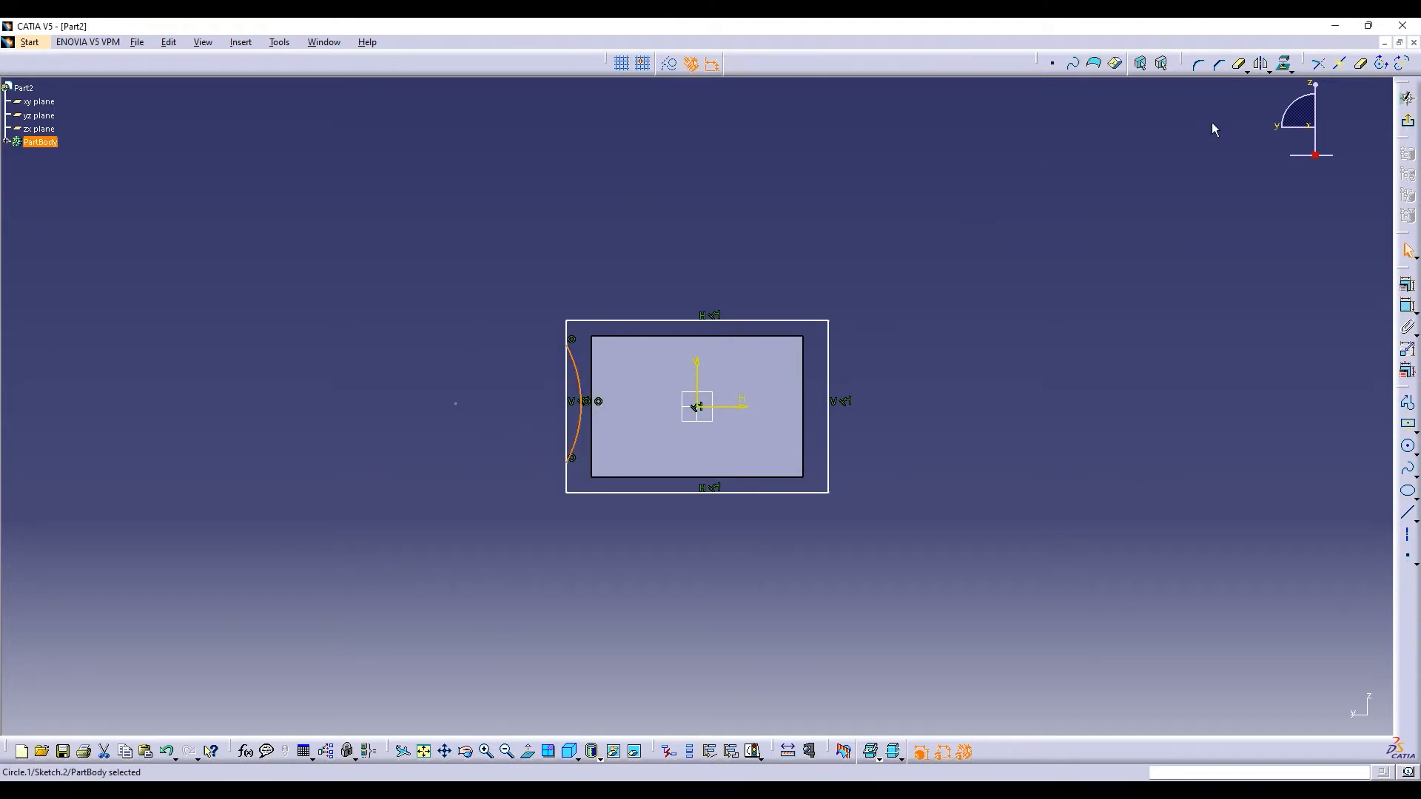
click(706, 385)
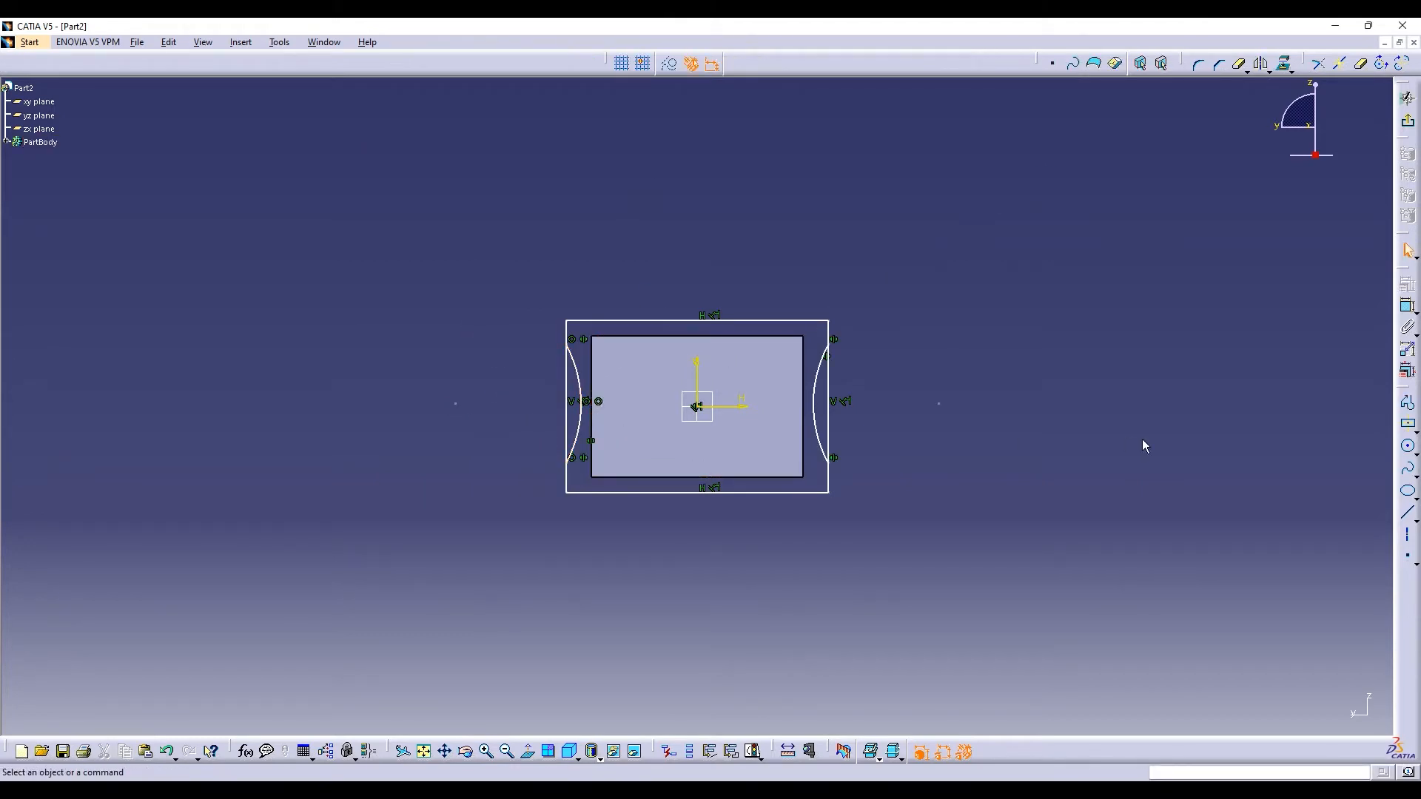
Draw a shallow inward-bulging arc along the rectangle's top side and mirror it about the horizontal axis
click(1408, 403)
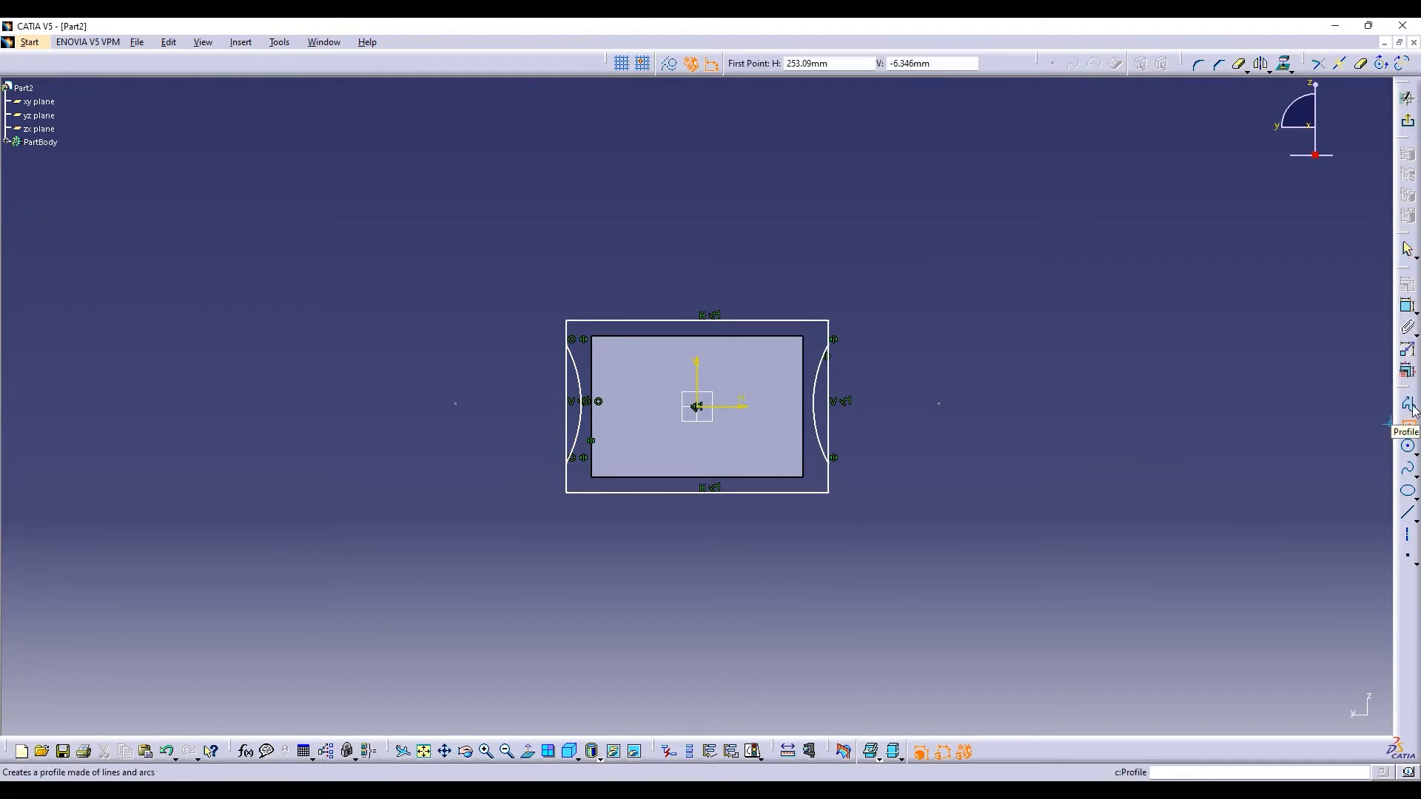
click(596, 321)
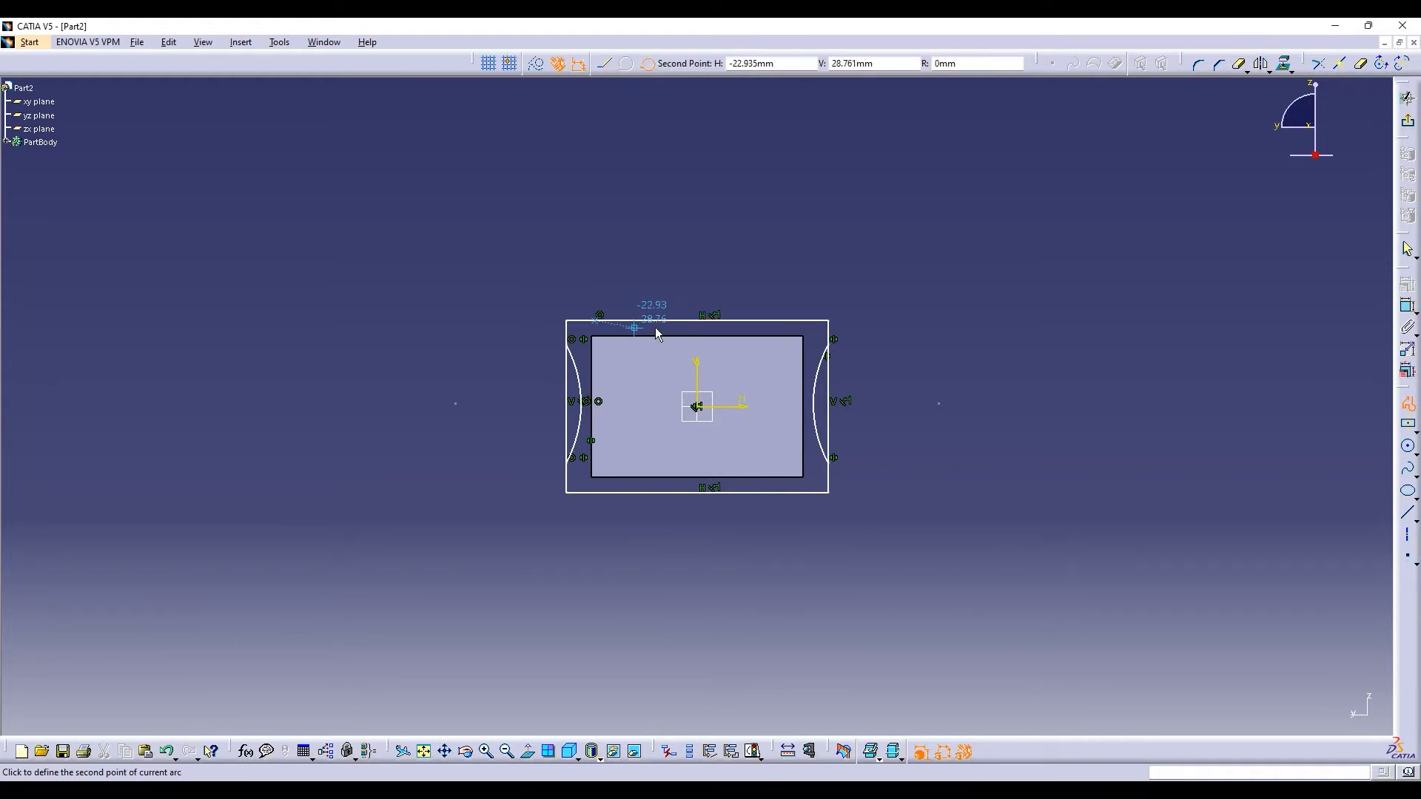
click(696, 326)
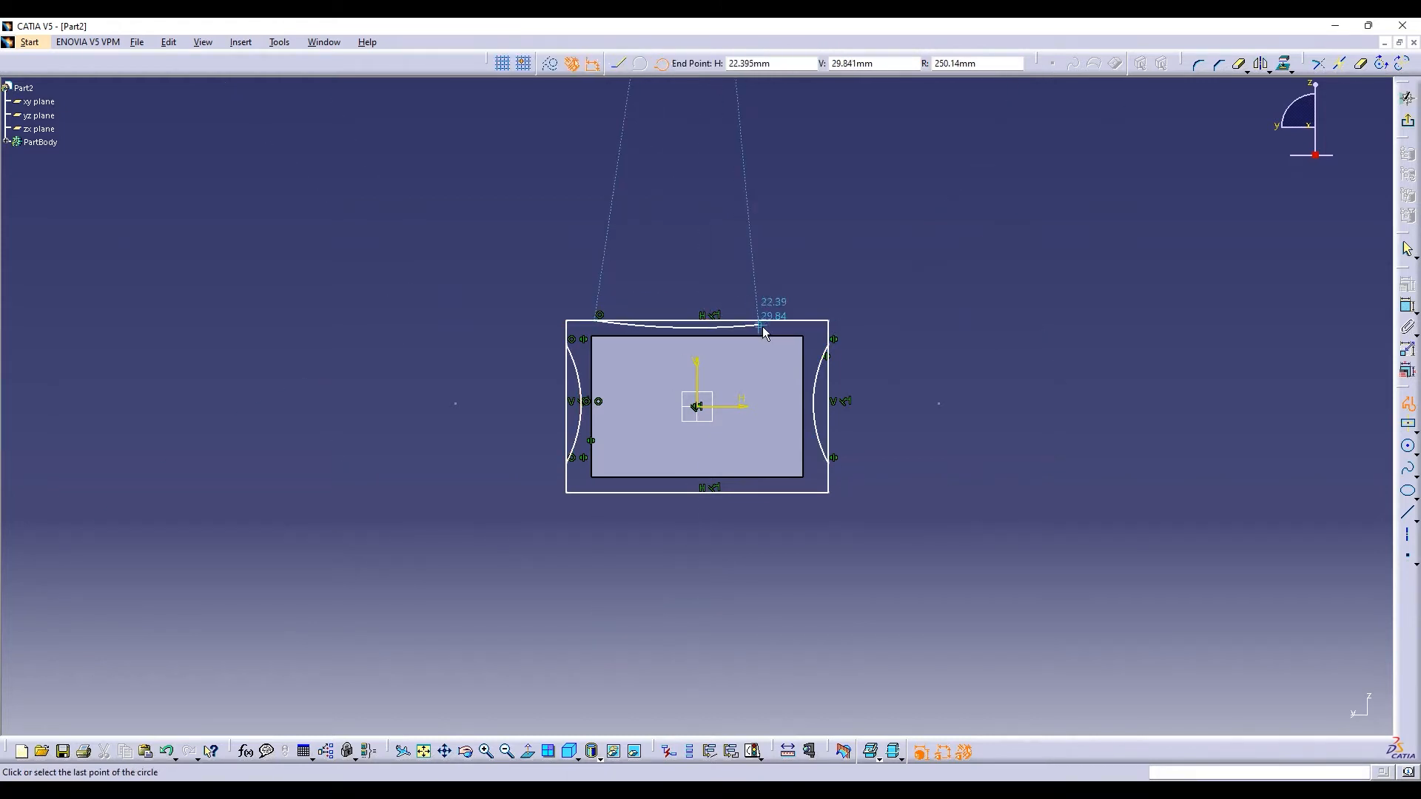
click(803, 321)
key(Escape)
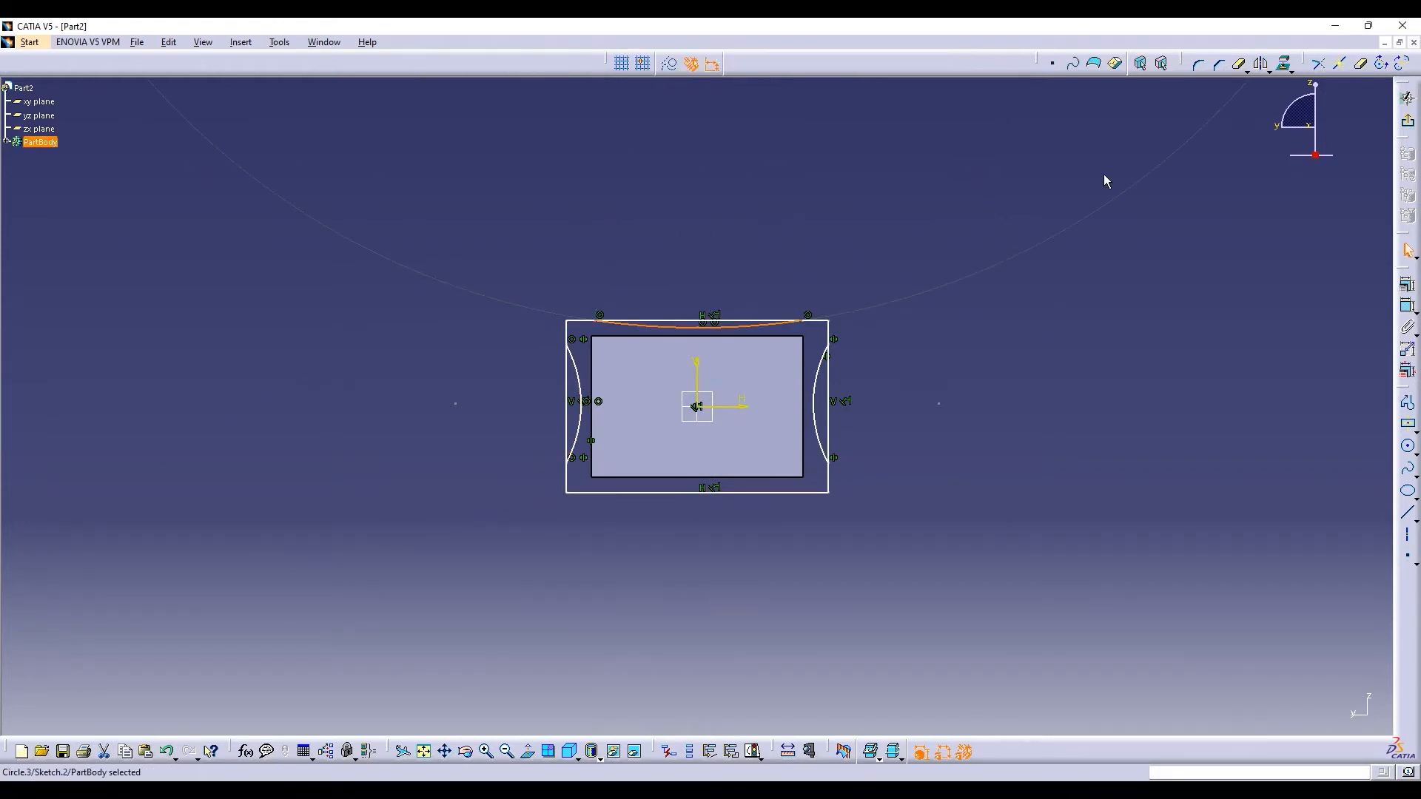
click(1259, 65)
click(730, 405)
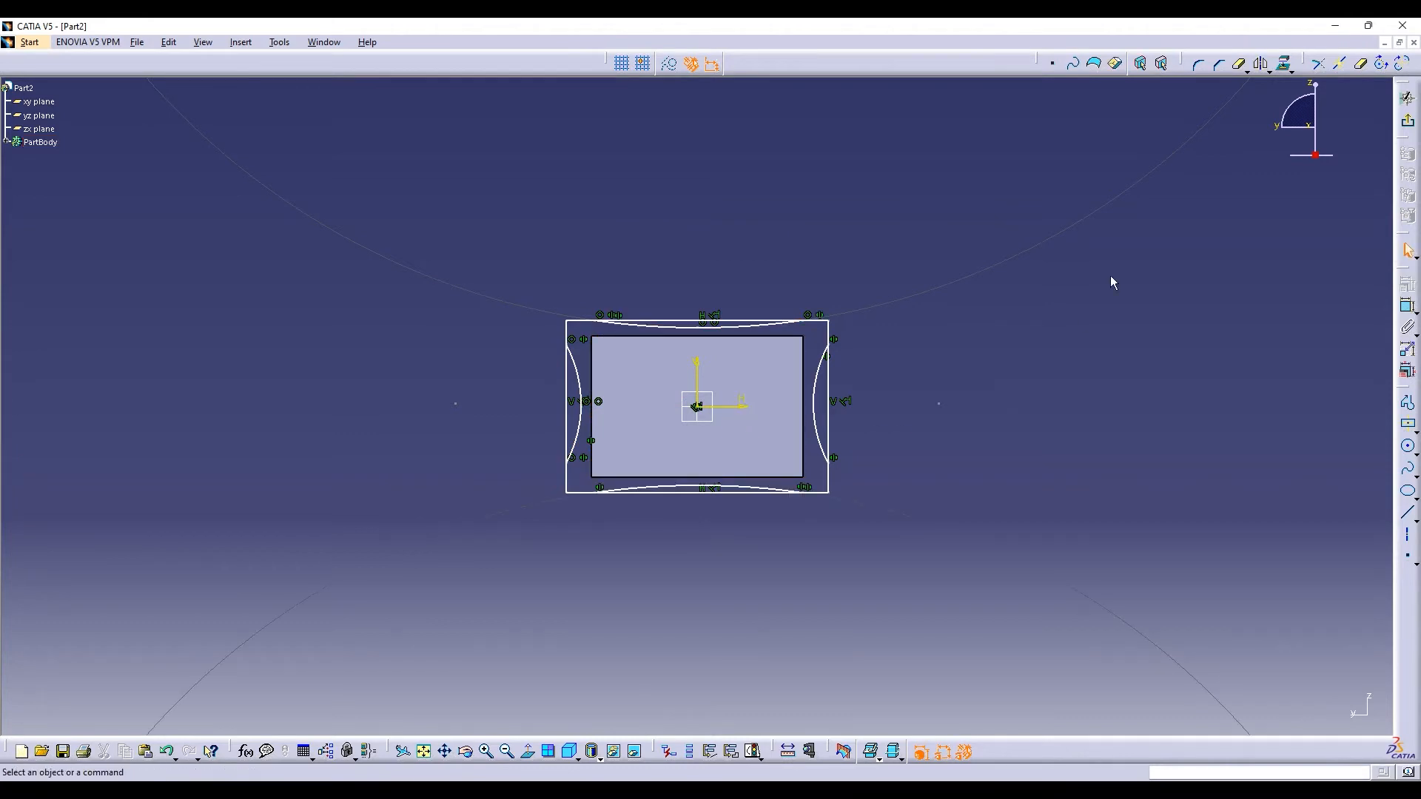
Trim away the straight rectangle segments spanned by the four arcs and pad the curved outline into a thin flange plate
click(828, 434)
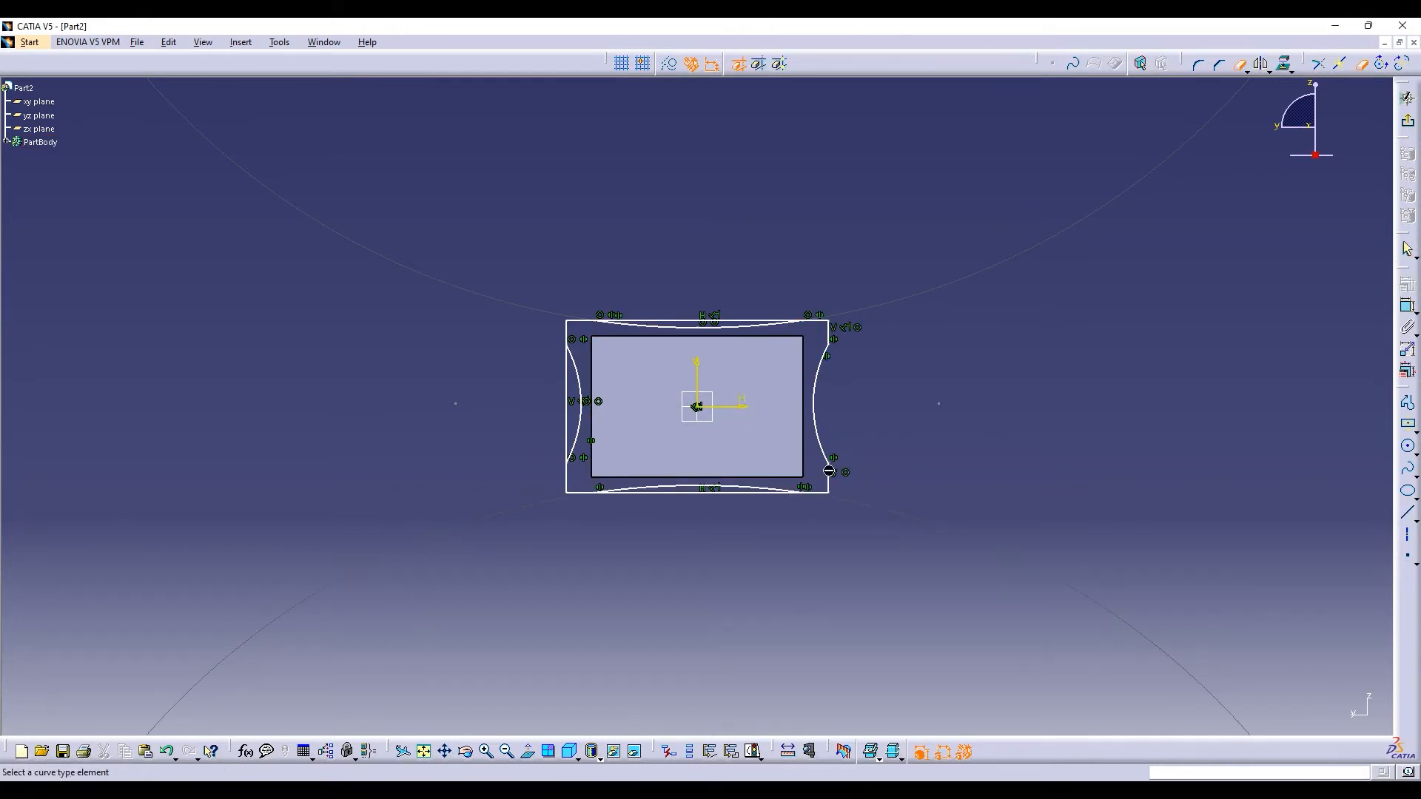
click(733, 492)
click(576, 418)
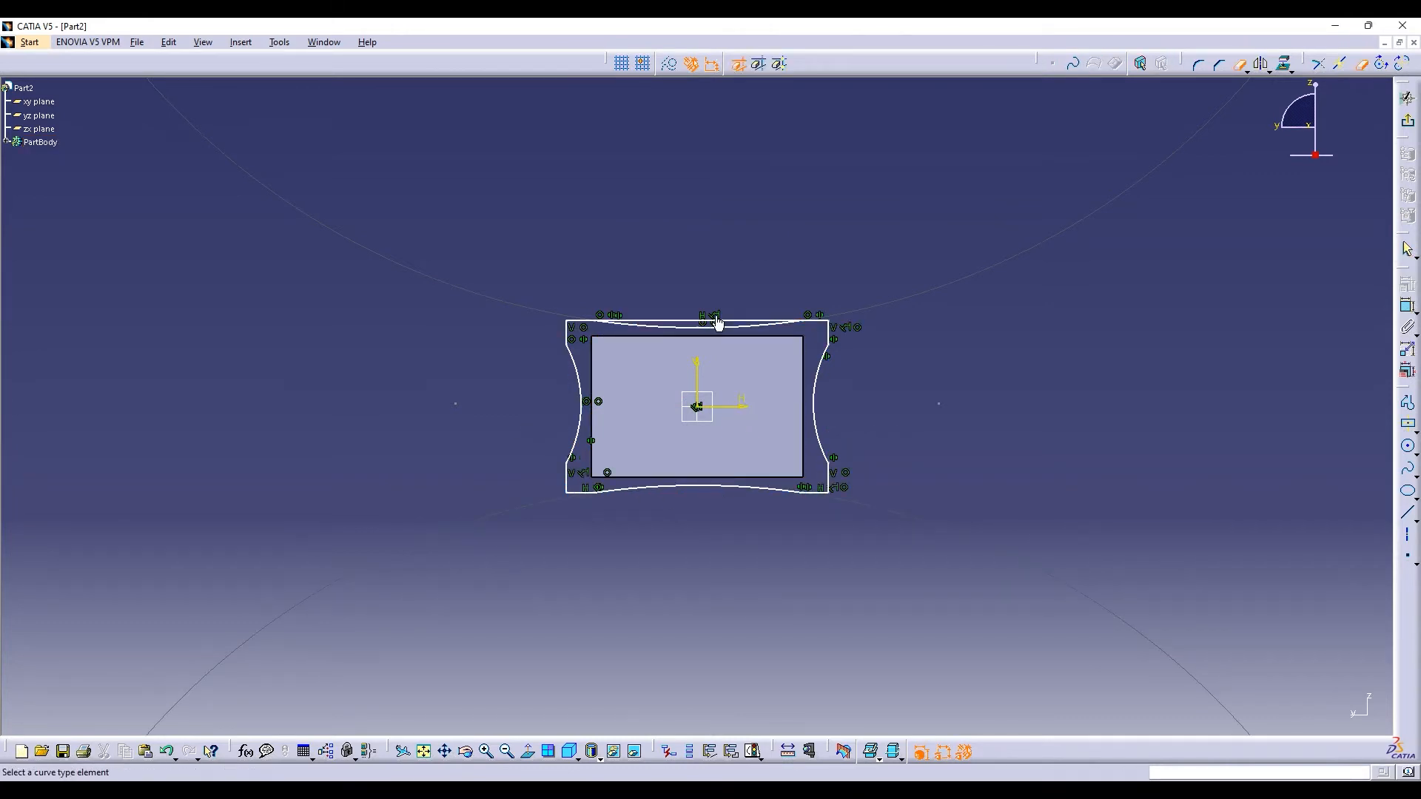
click(1408, 98)
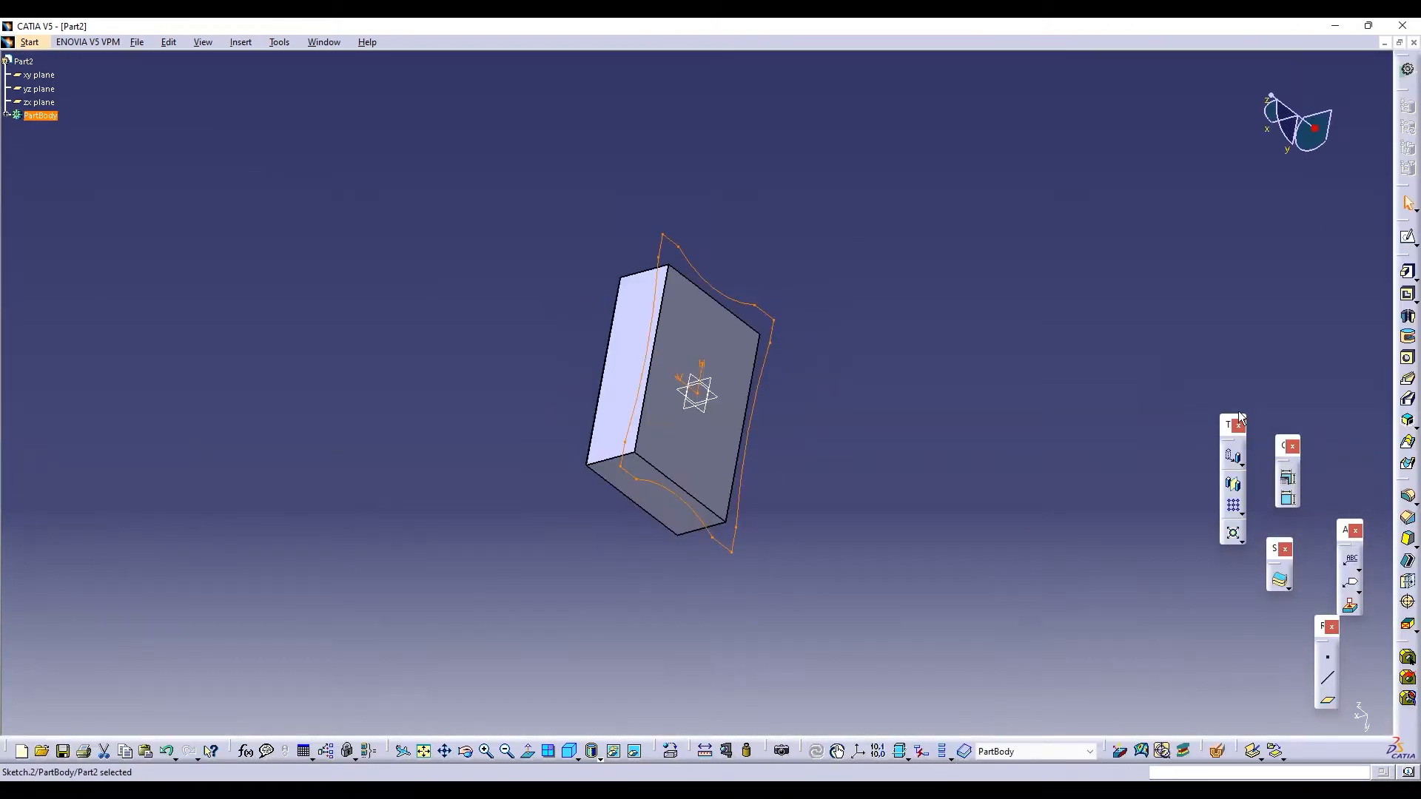
click(1408, 274)
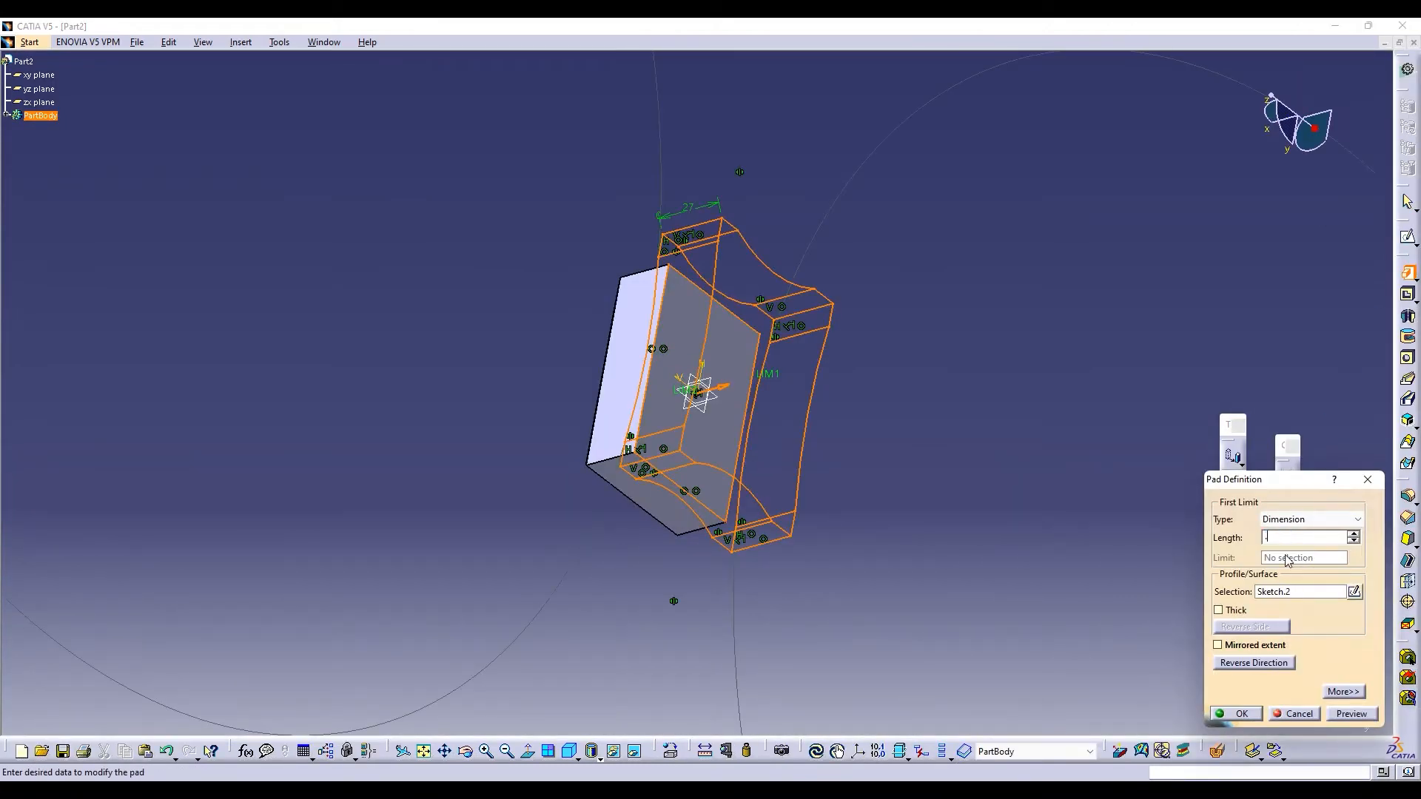
click(1352, 714)
click(1236, 714)
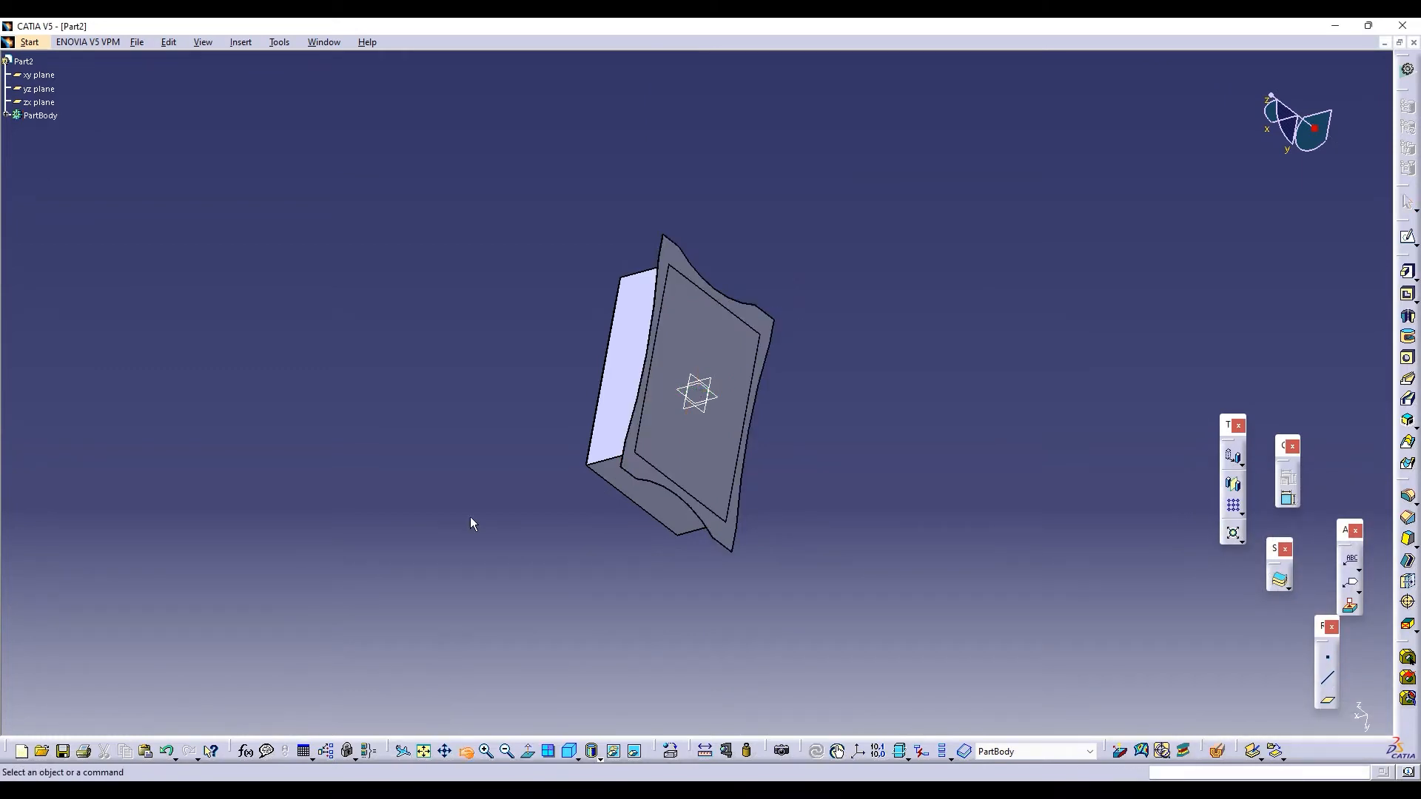
Start a sketch on the flange's front face and draw a small circle in each of its two right corners
mouse_move(470, 524)
middle_down()
mouse_move(818, 388)
mouse_move(1011, 190)
mouse_move(834, 406)
mouse_move(740, 291)
mouse_move(888, 380)
mouse_move(1009, 330)
mouse_move(536, 486)
mouse_move(978, 317)
mouse_move(985, 330)
middle_up()
click(1407, 237)
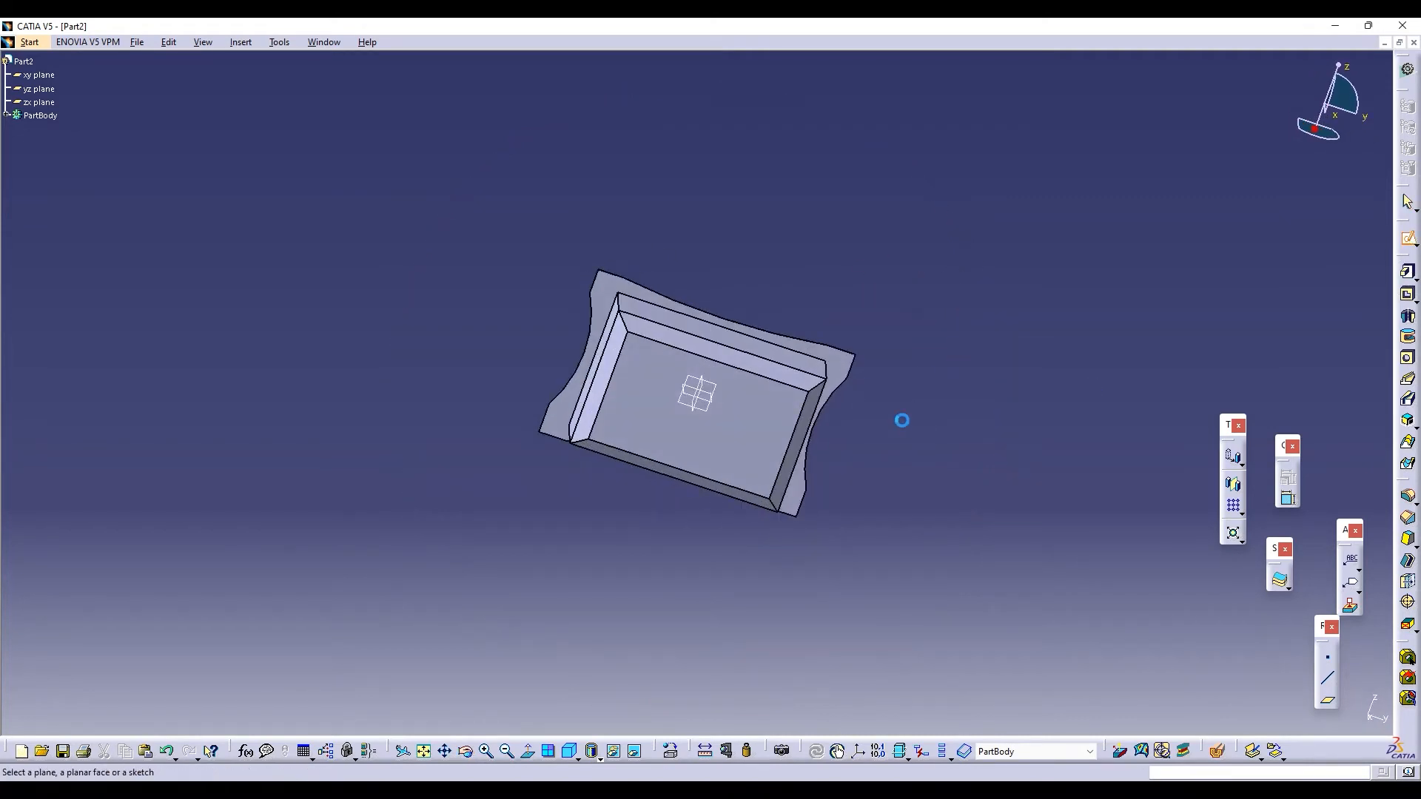
click(845, 376)
click(1408, 445)
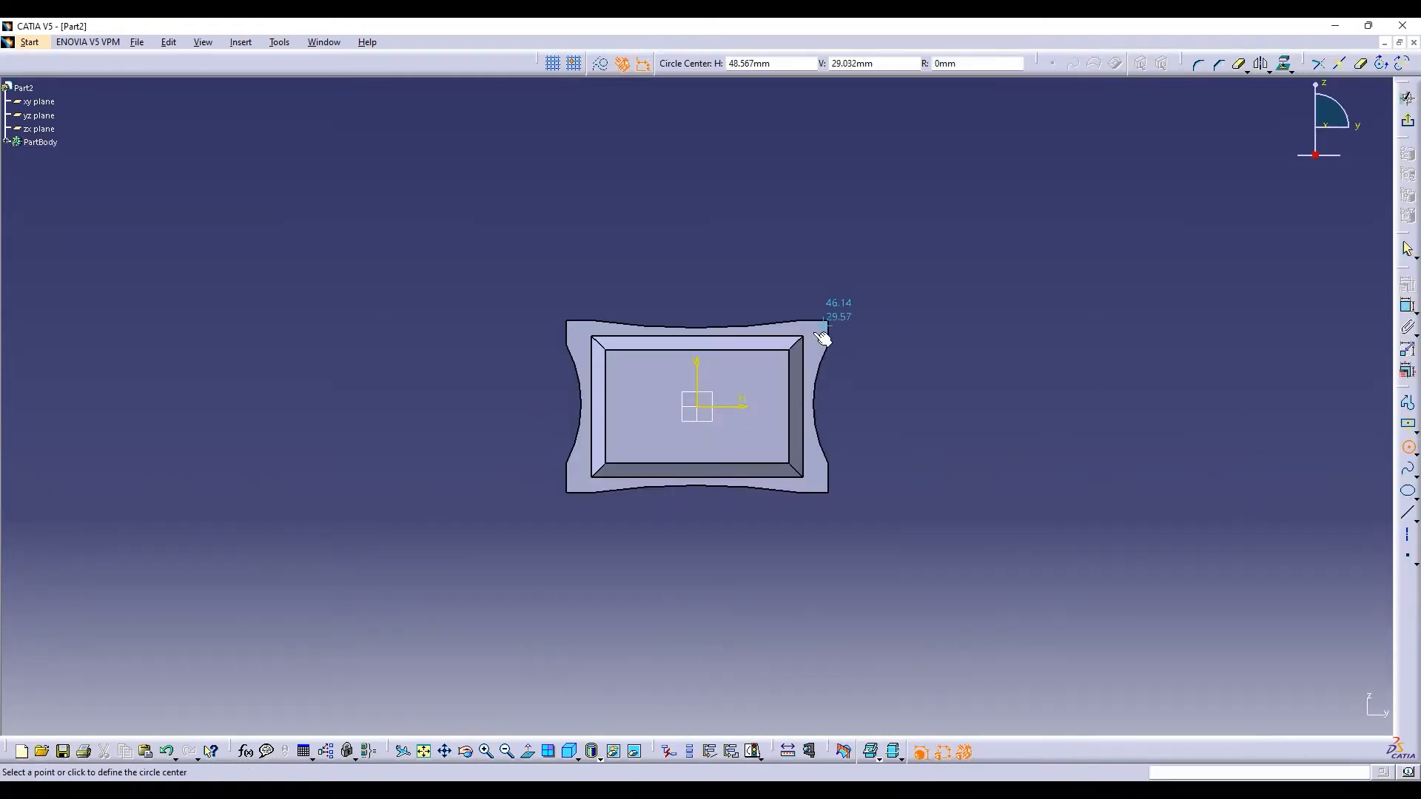
click(823, 337)
click(824, 339)
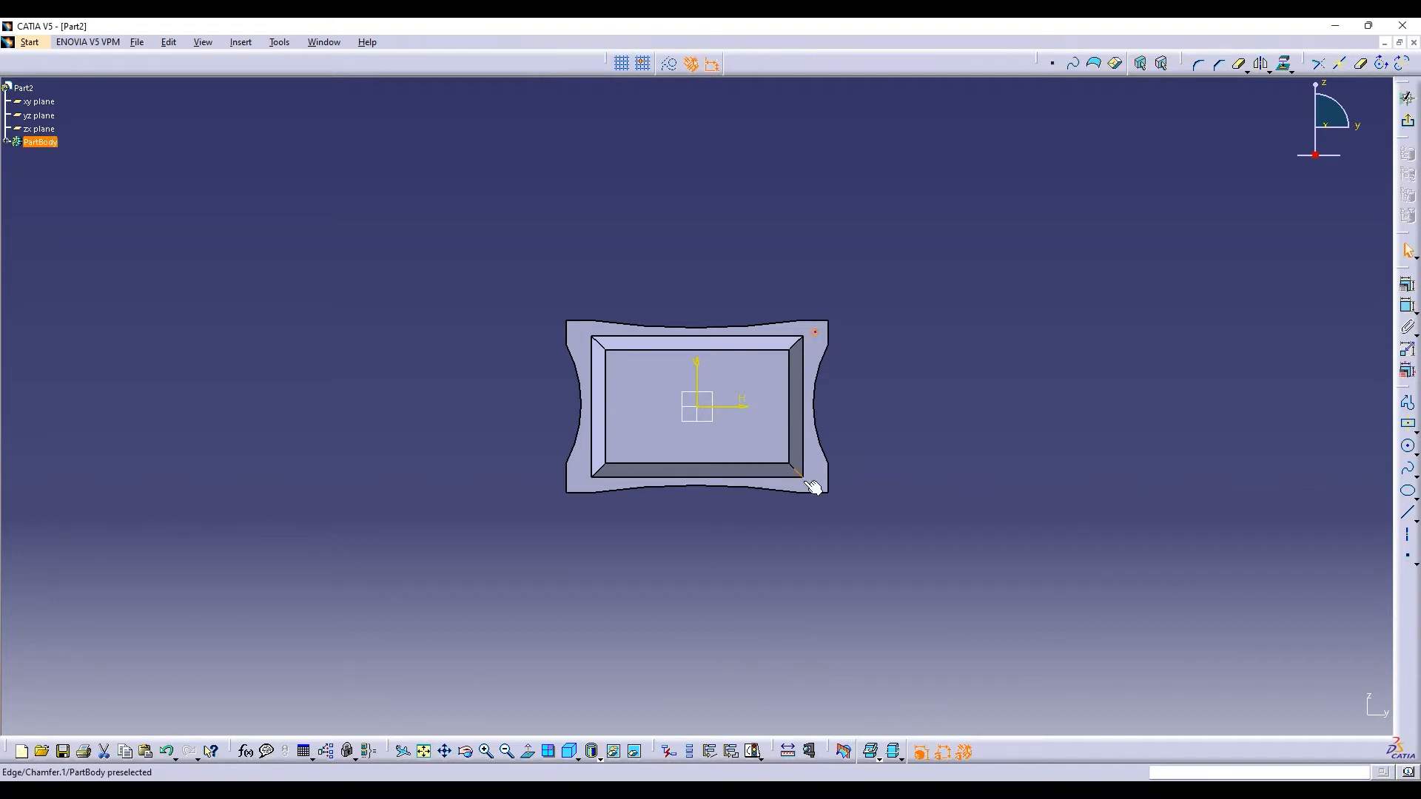
click(1409, 449)
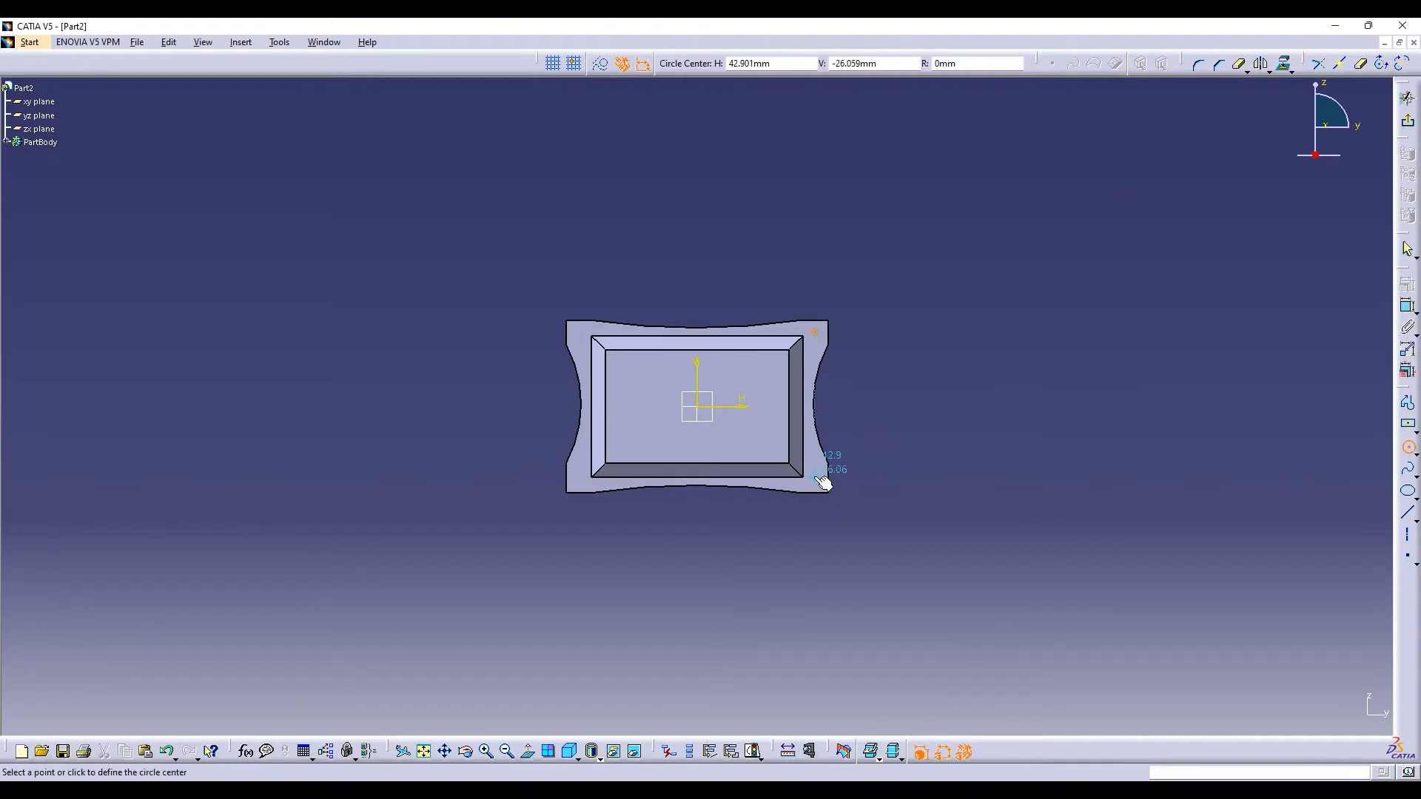
click(823, 483)
click(824, 483)
Add small circles in the flange's two left corners and pad all four circles into short pins
click(1408, 448)
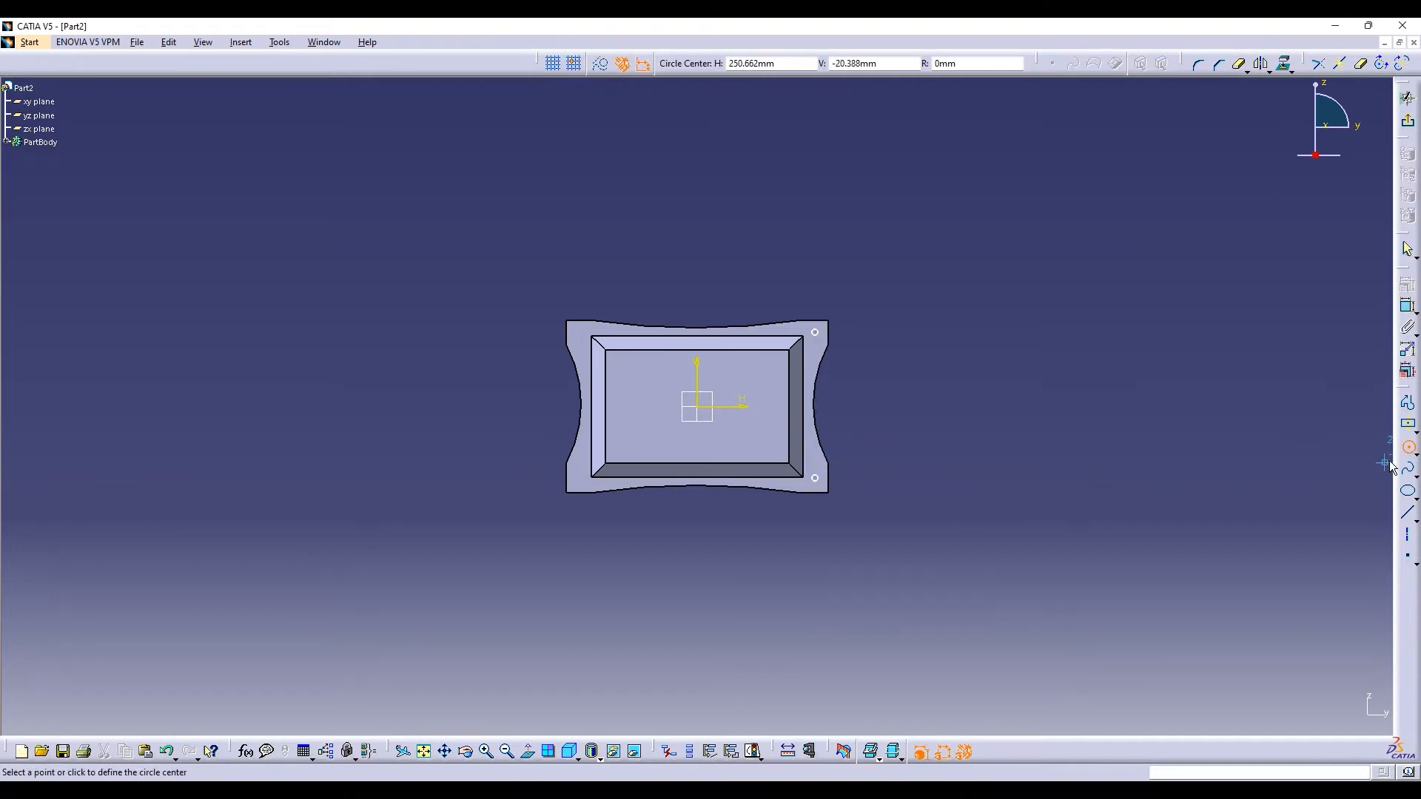
click(588, 482)
click(595, 485)
click(593, 346)
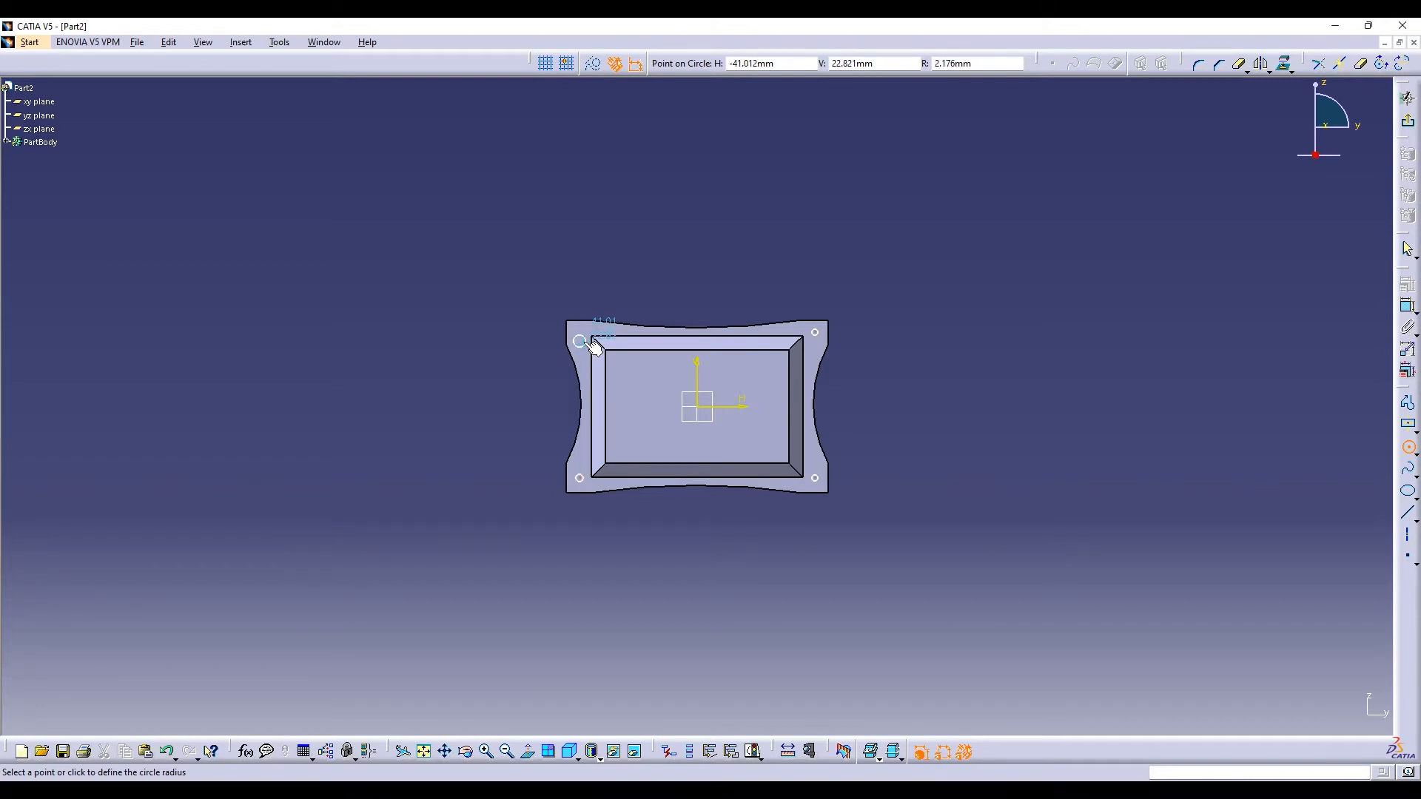
click(595, 346)
click(1408, 98)
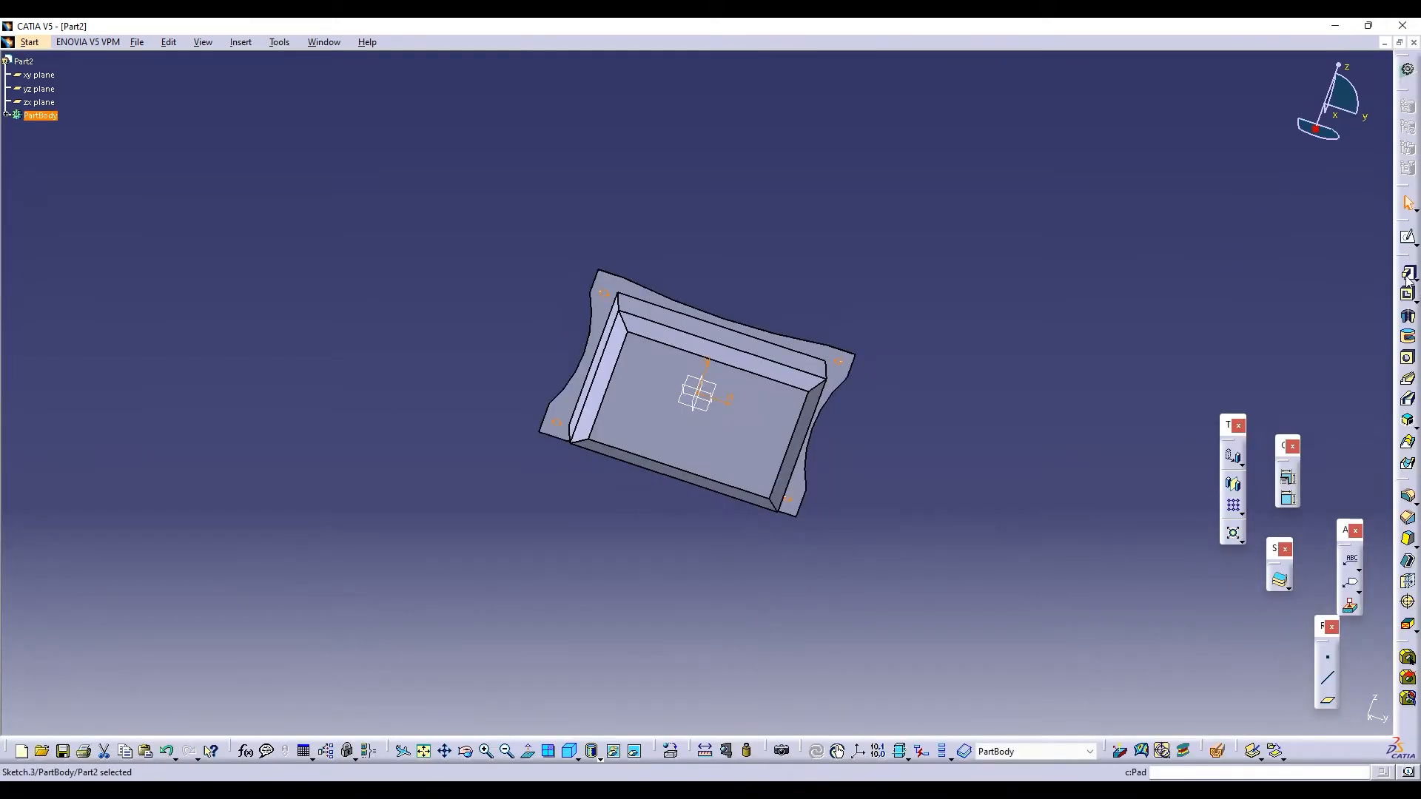
key(Return)
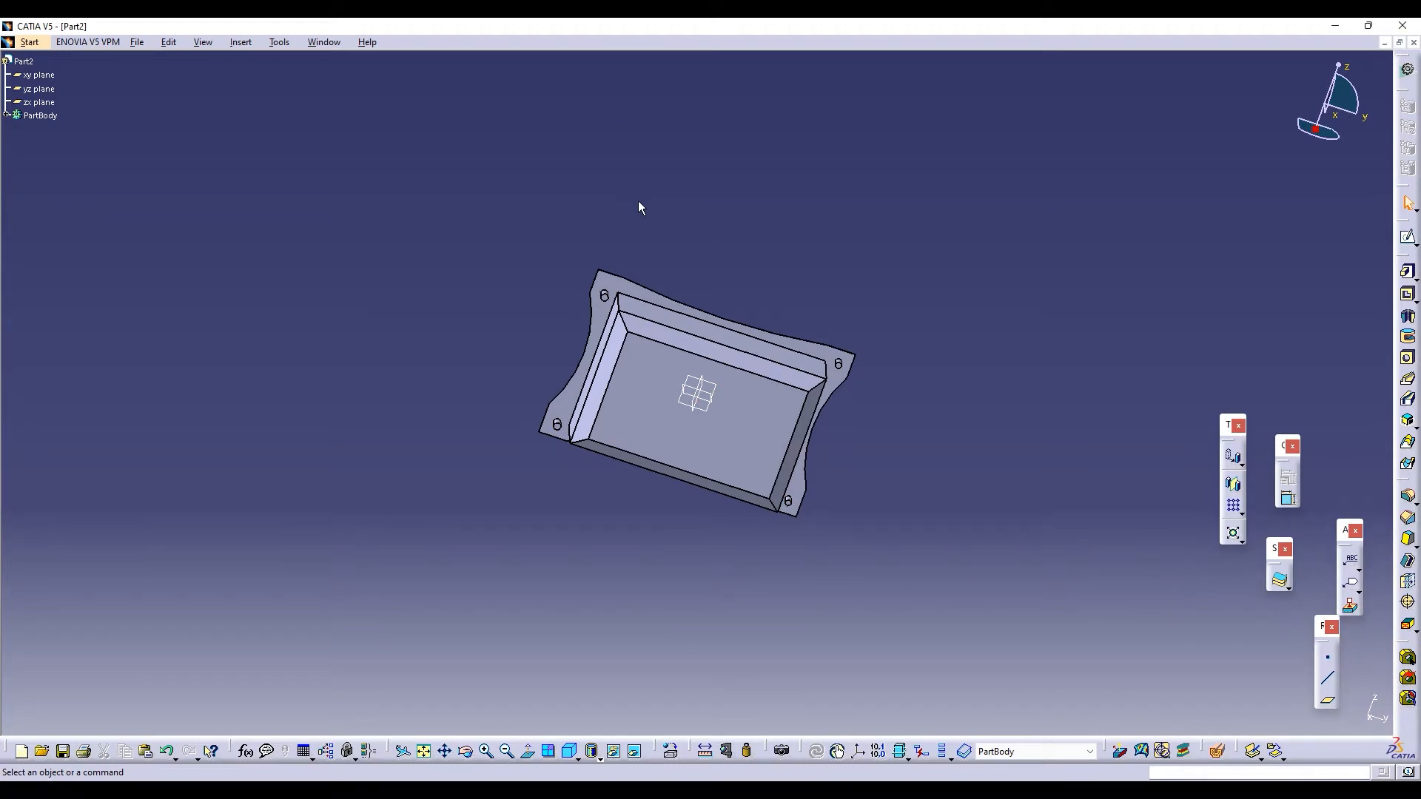
Fillet the front edges of the four corner pins on the flange with a 0.1 mm radius
click(1407, 499)
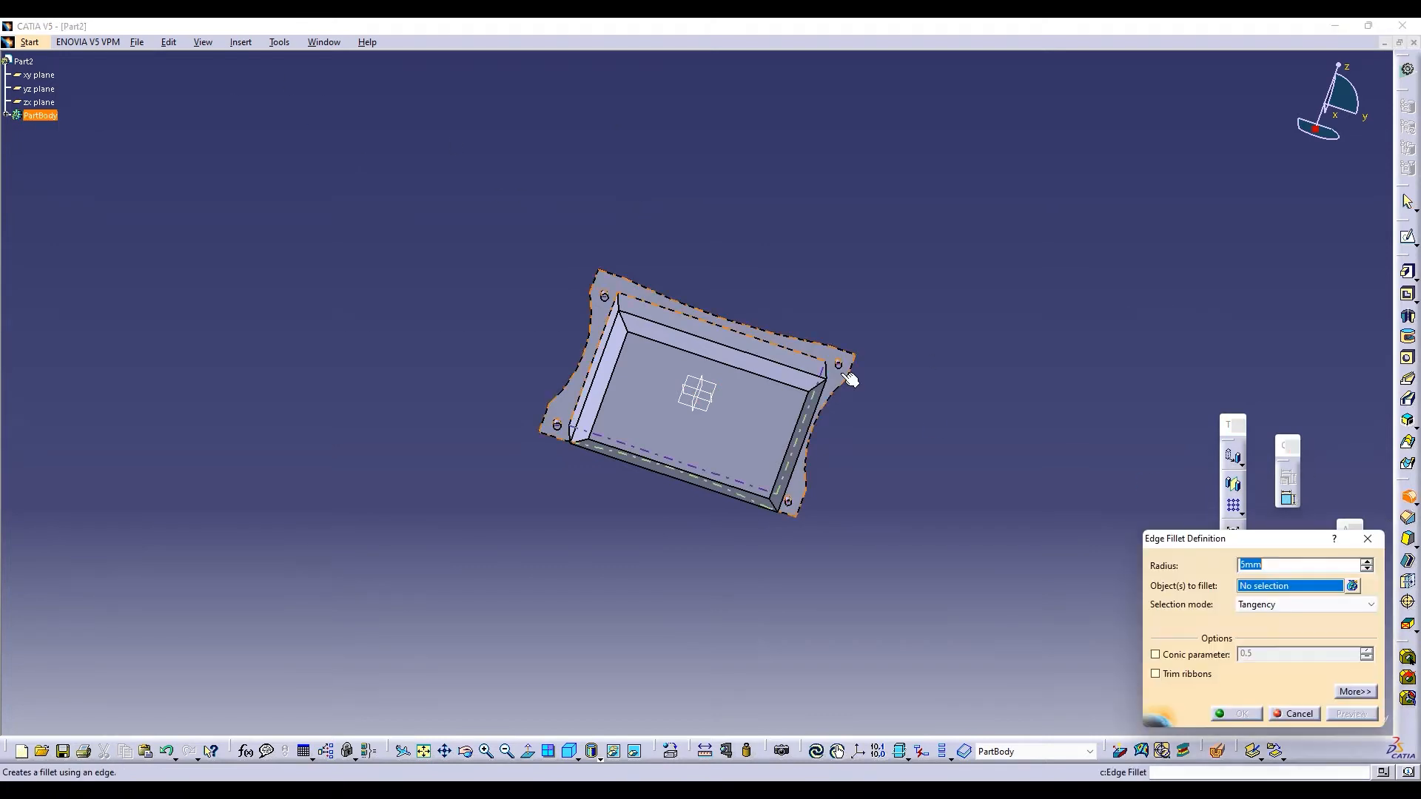
click(838, 364)
click(604, 296)
click(557, 425)
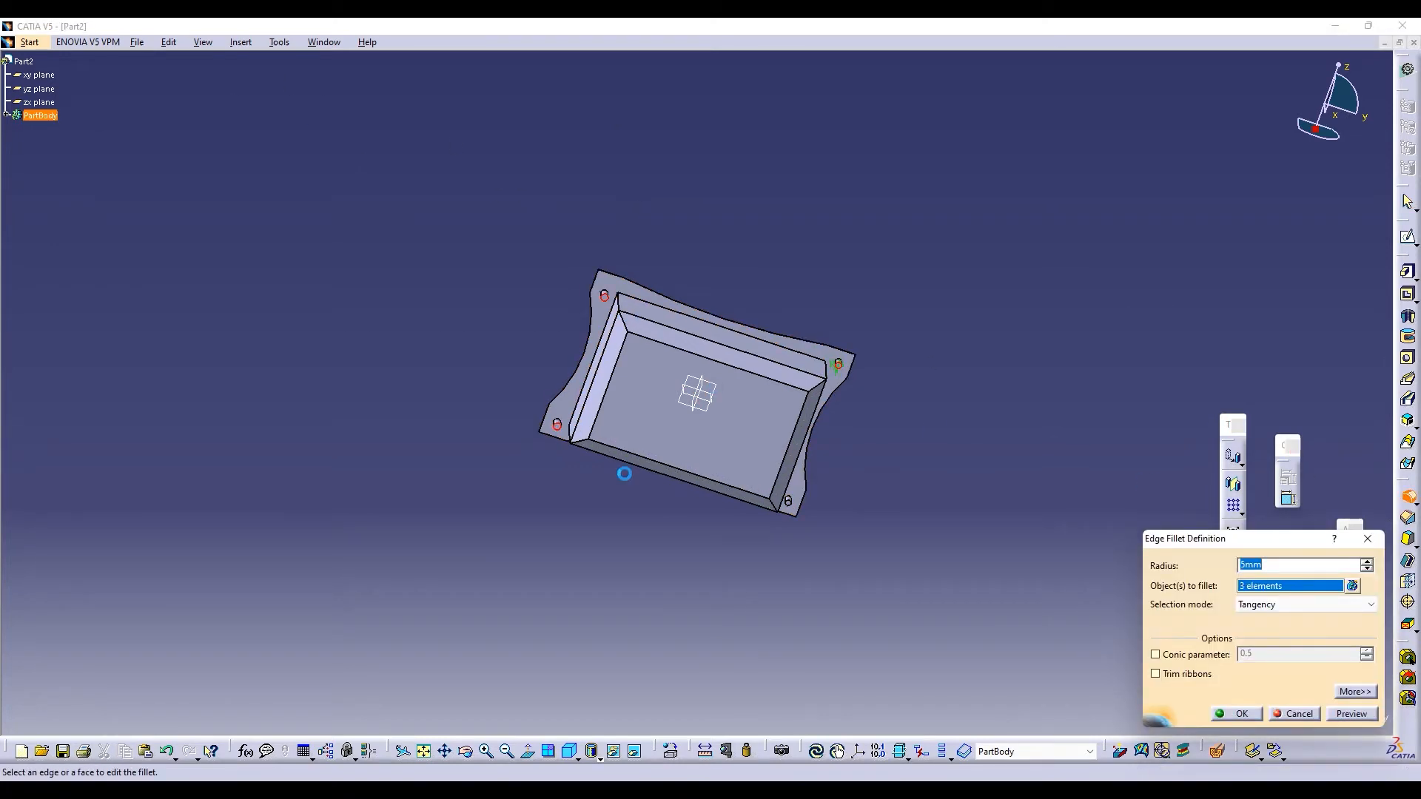
click(788, 502)
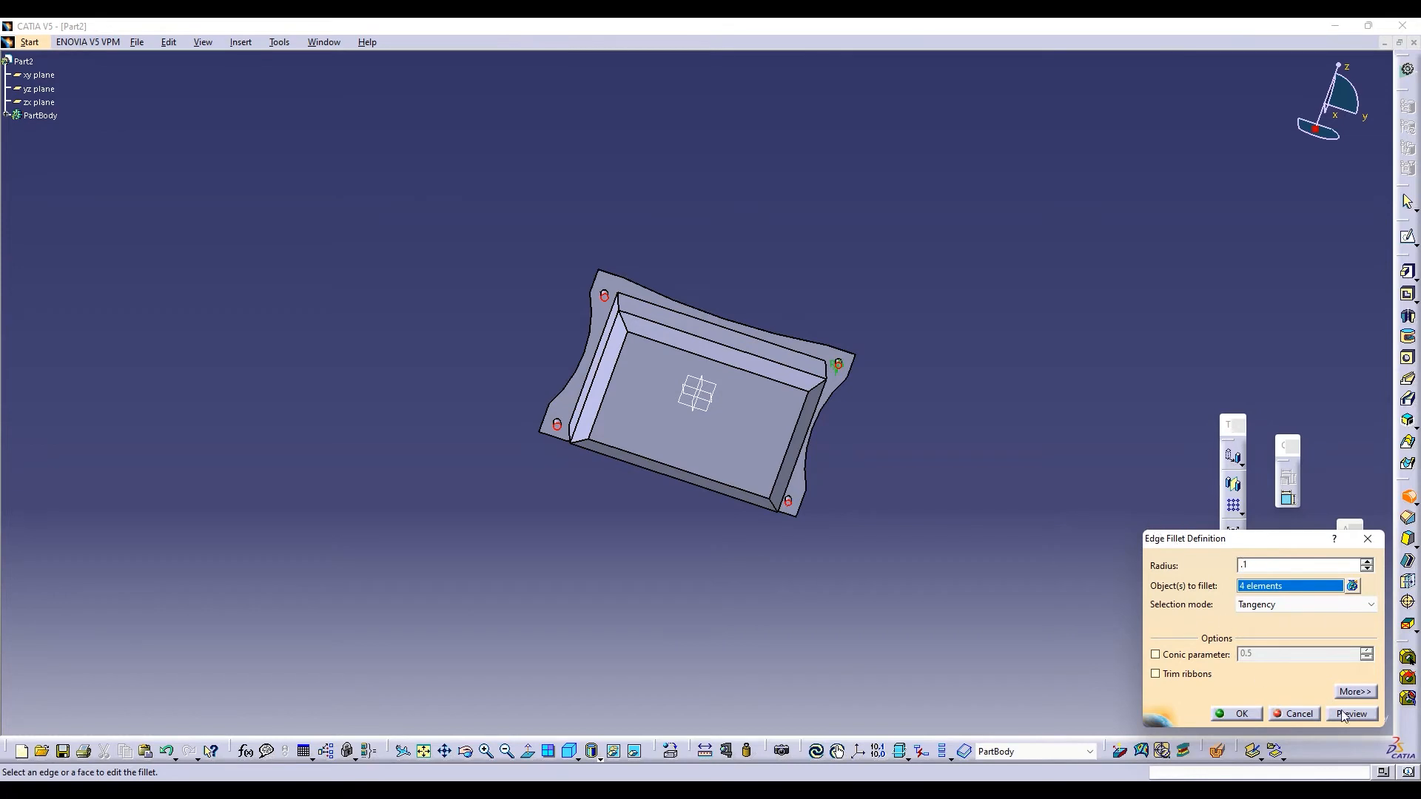
click(1297, 715)
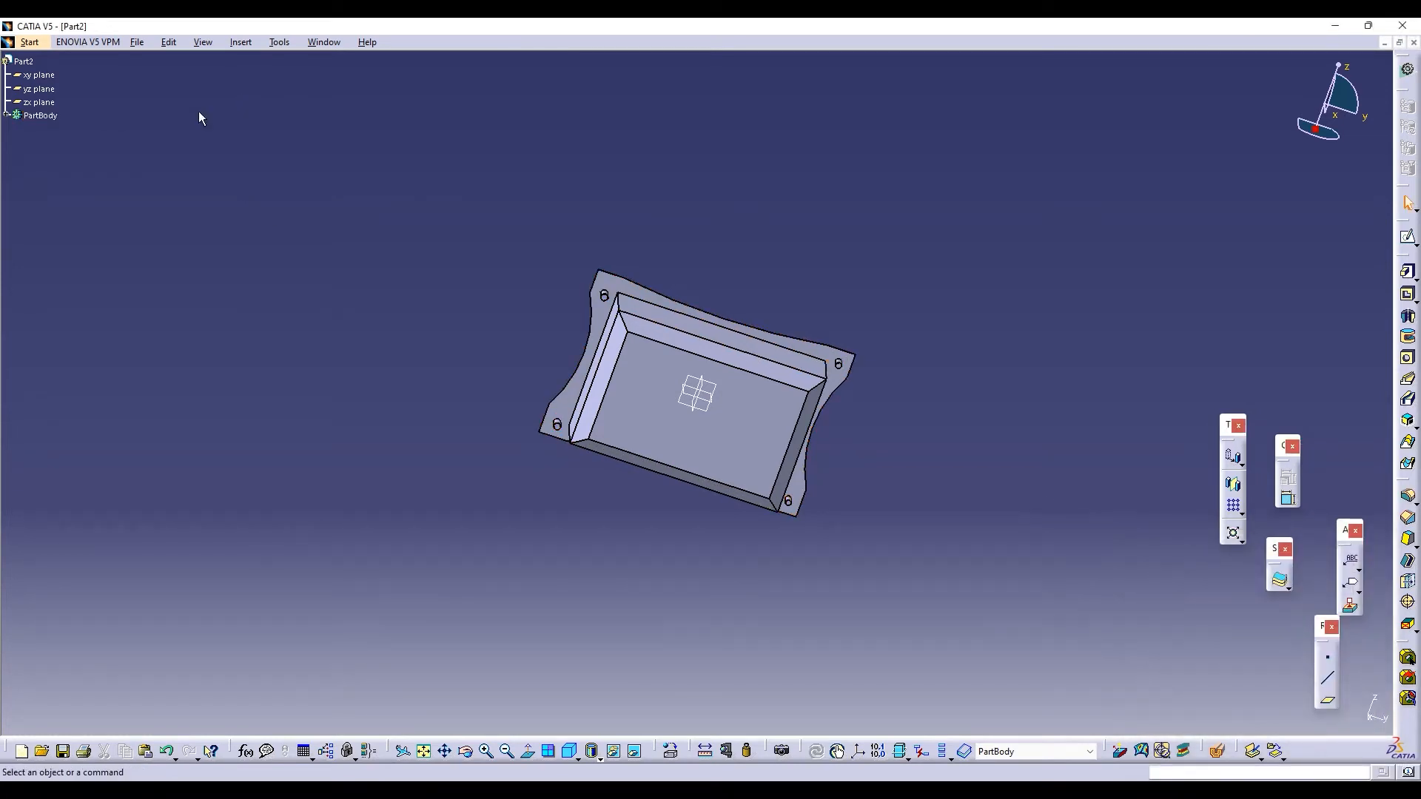
Save the flanged box part under the file name d in the mobile folder
click(137, 43)
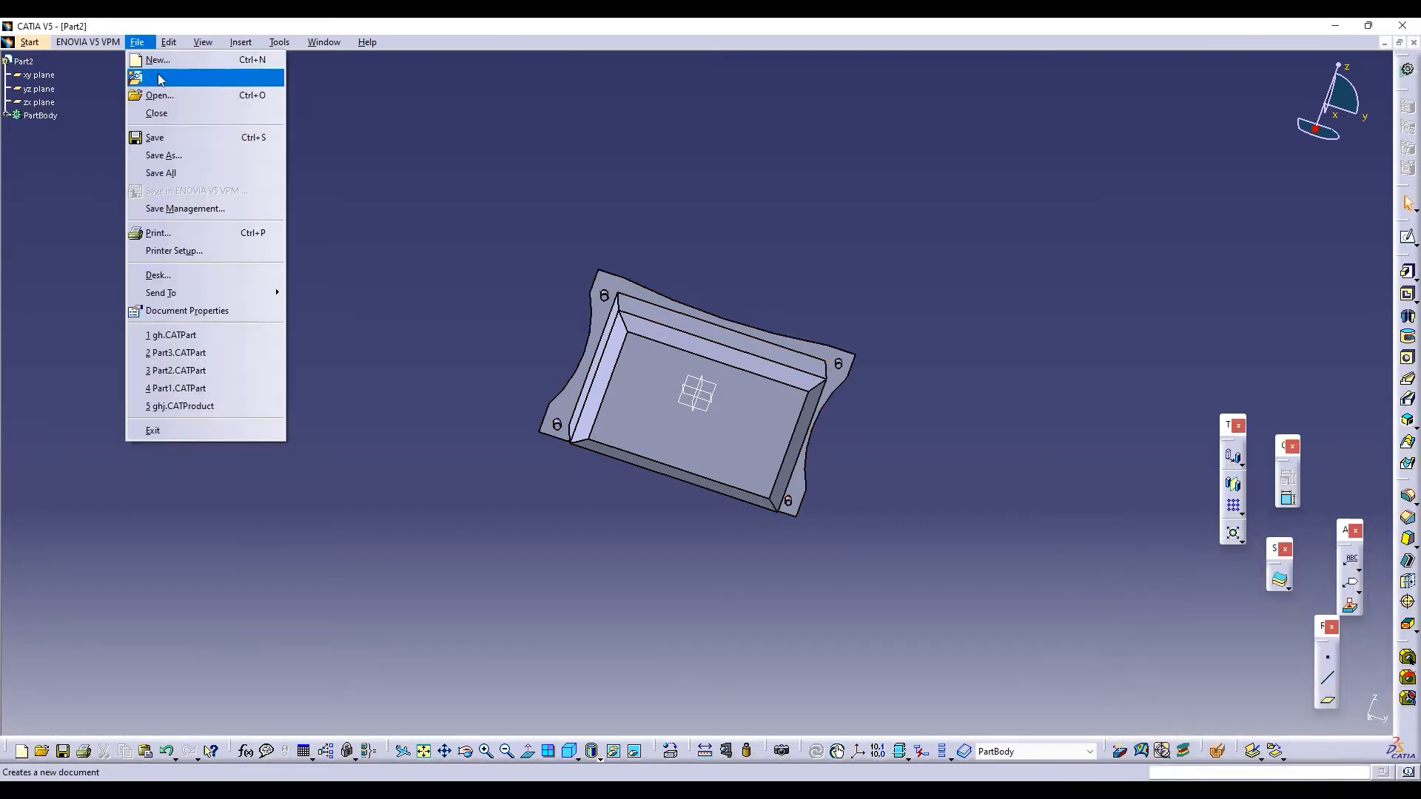
click(185, 154)
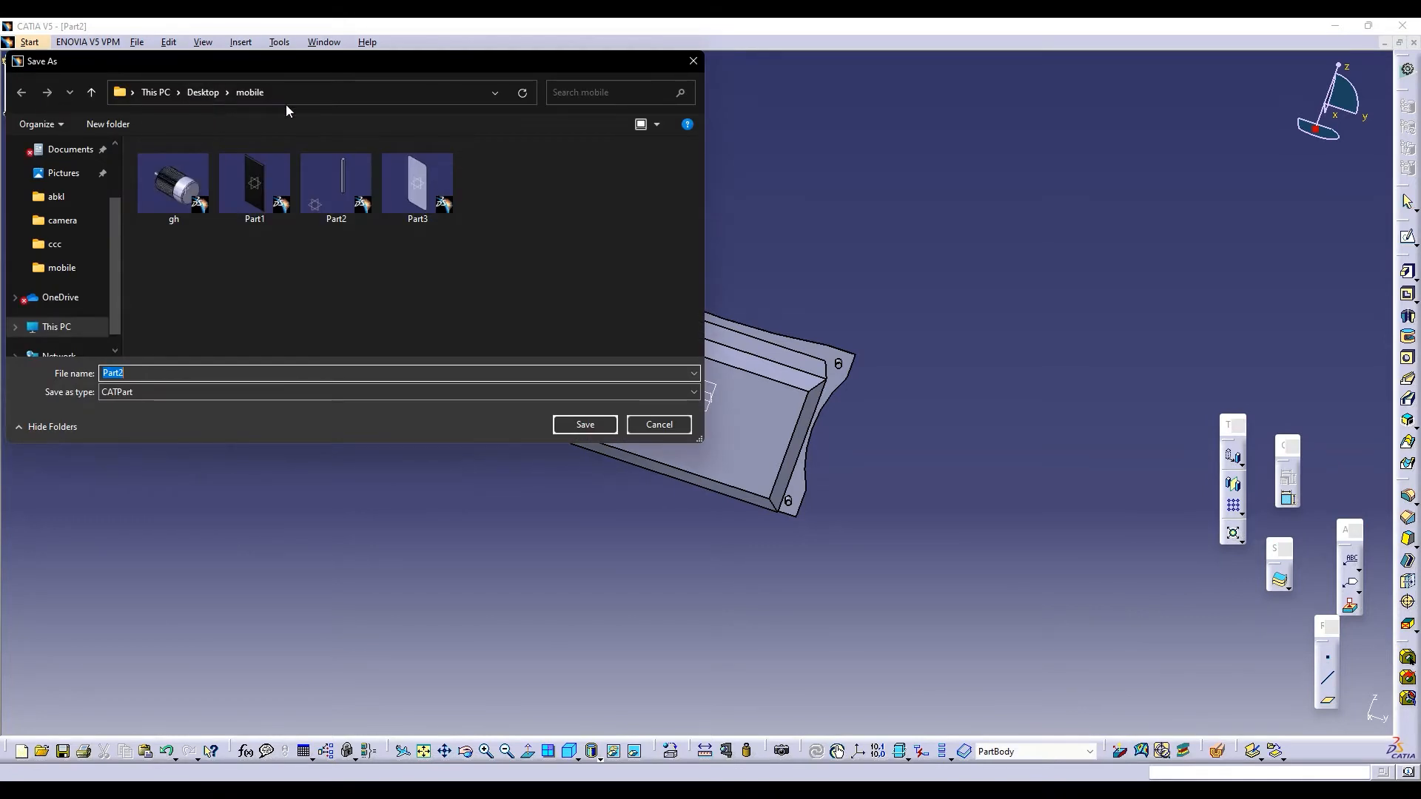
text(d)
click(584, 424)
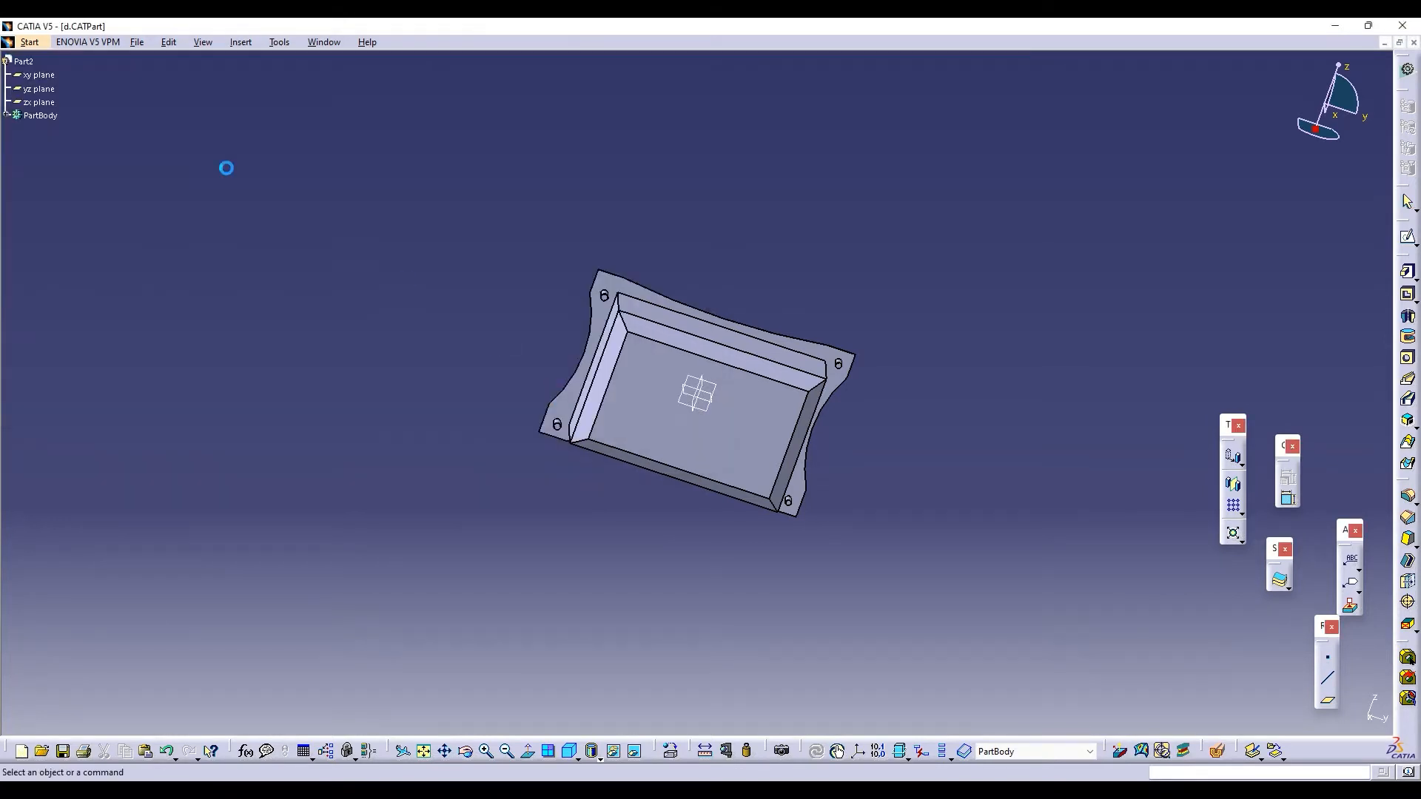
click(30, 43)
mouse_move(159, 79)
click(247, 81)
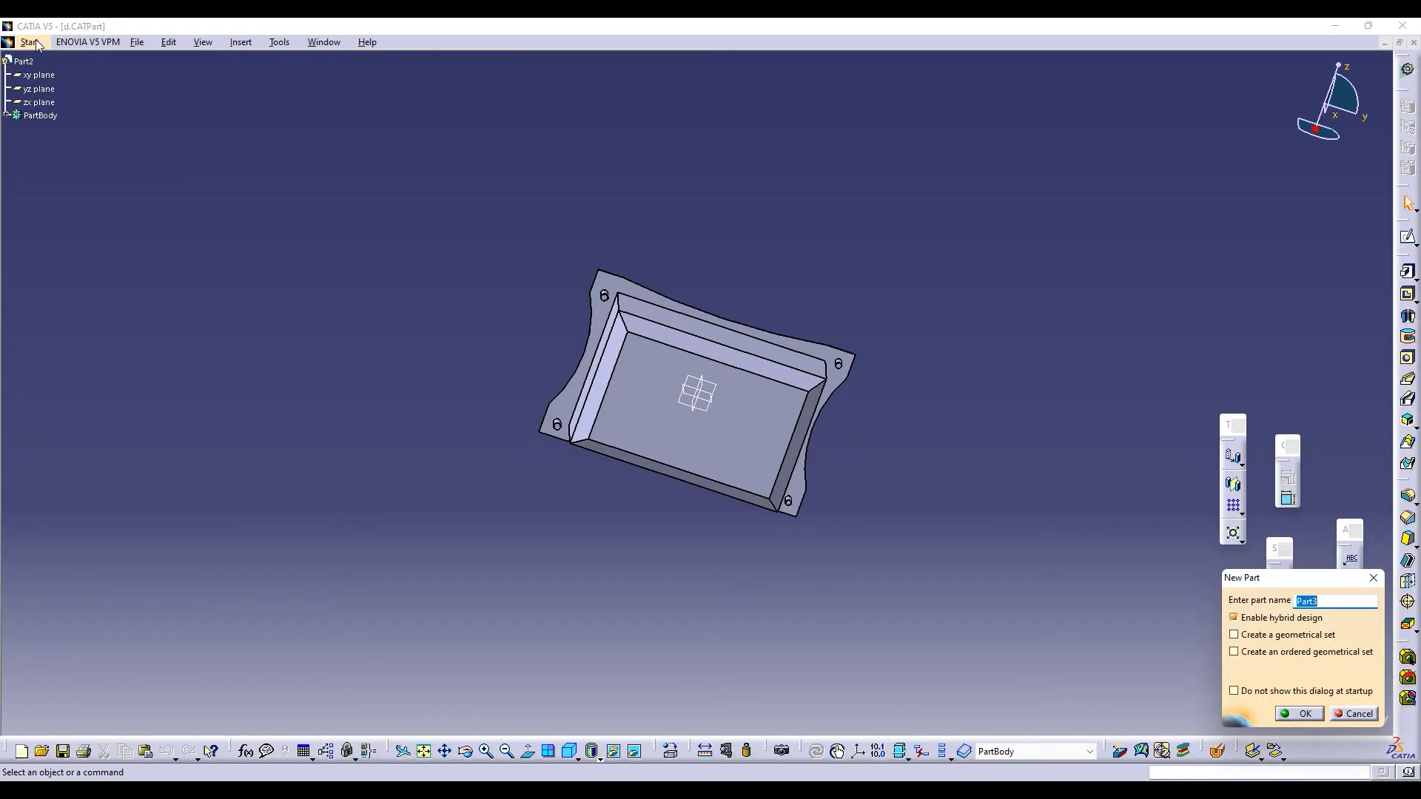
click(1374, 580)
Create a new assembly product and insert the existing parts gh and d as components
click(29, 43)
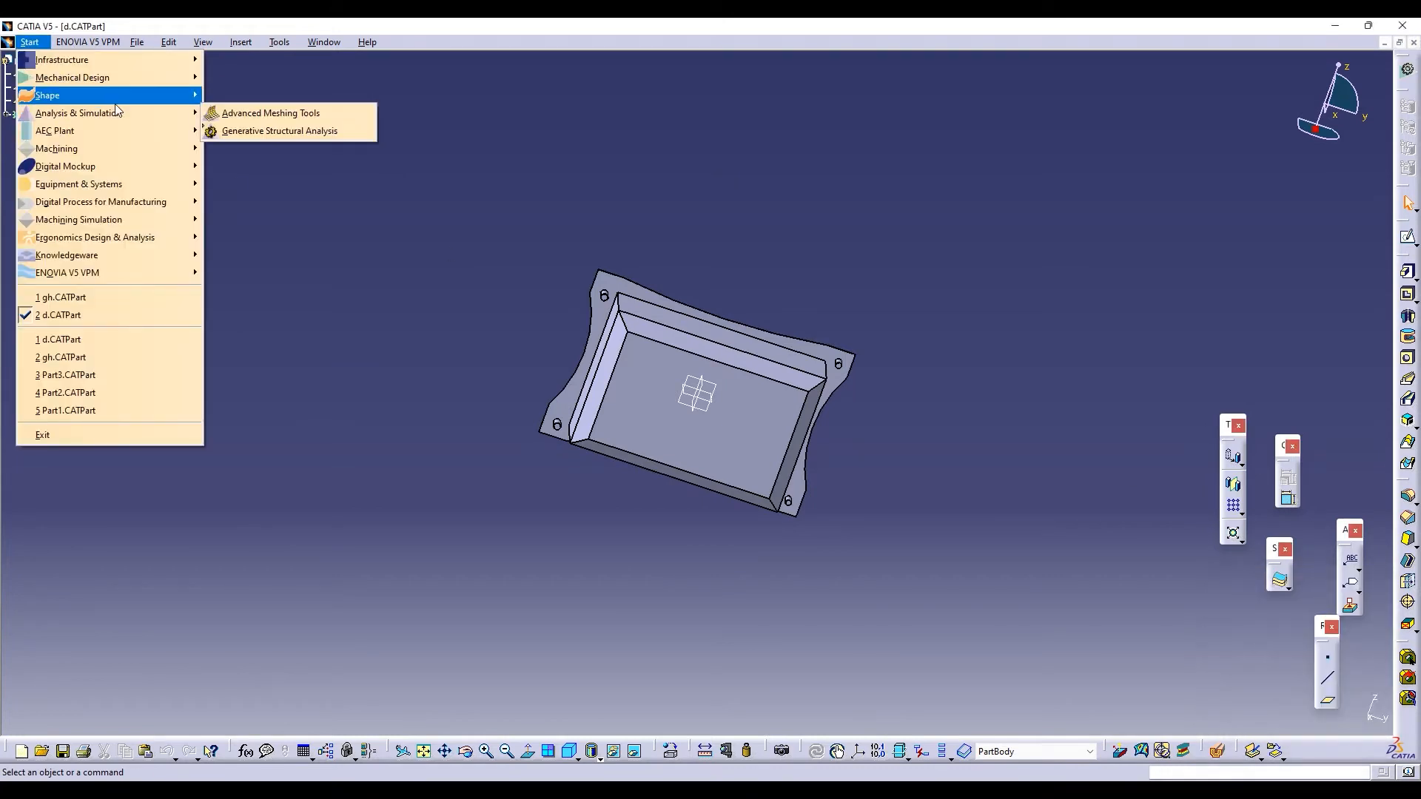
mouse_move(111, 77)
click(247, 97)
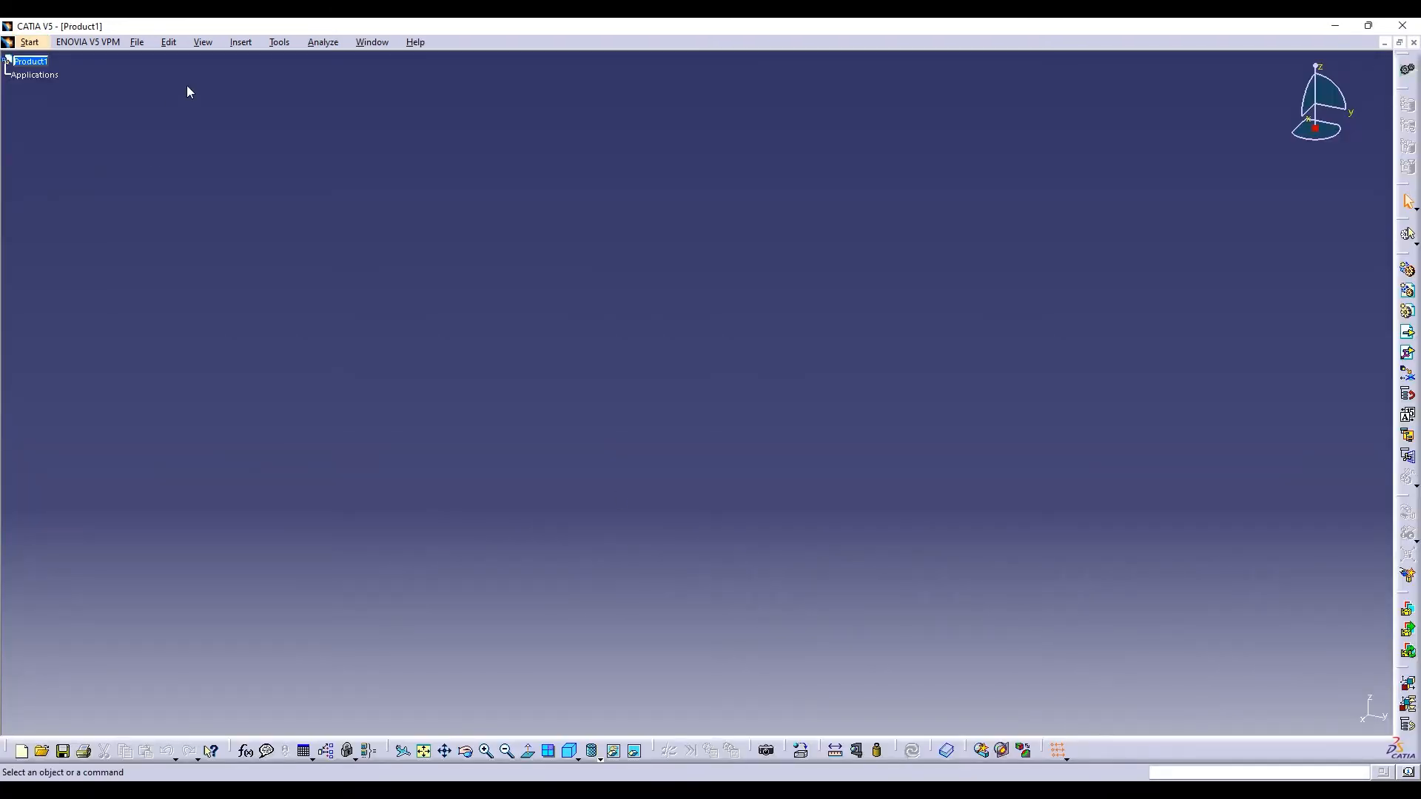
click(246, 43)
click(272, 288)
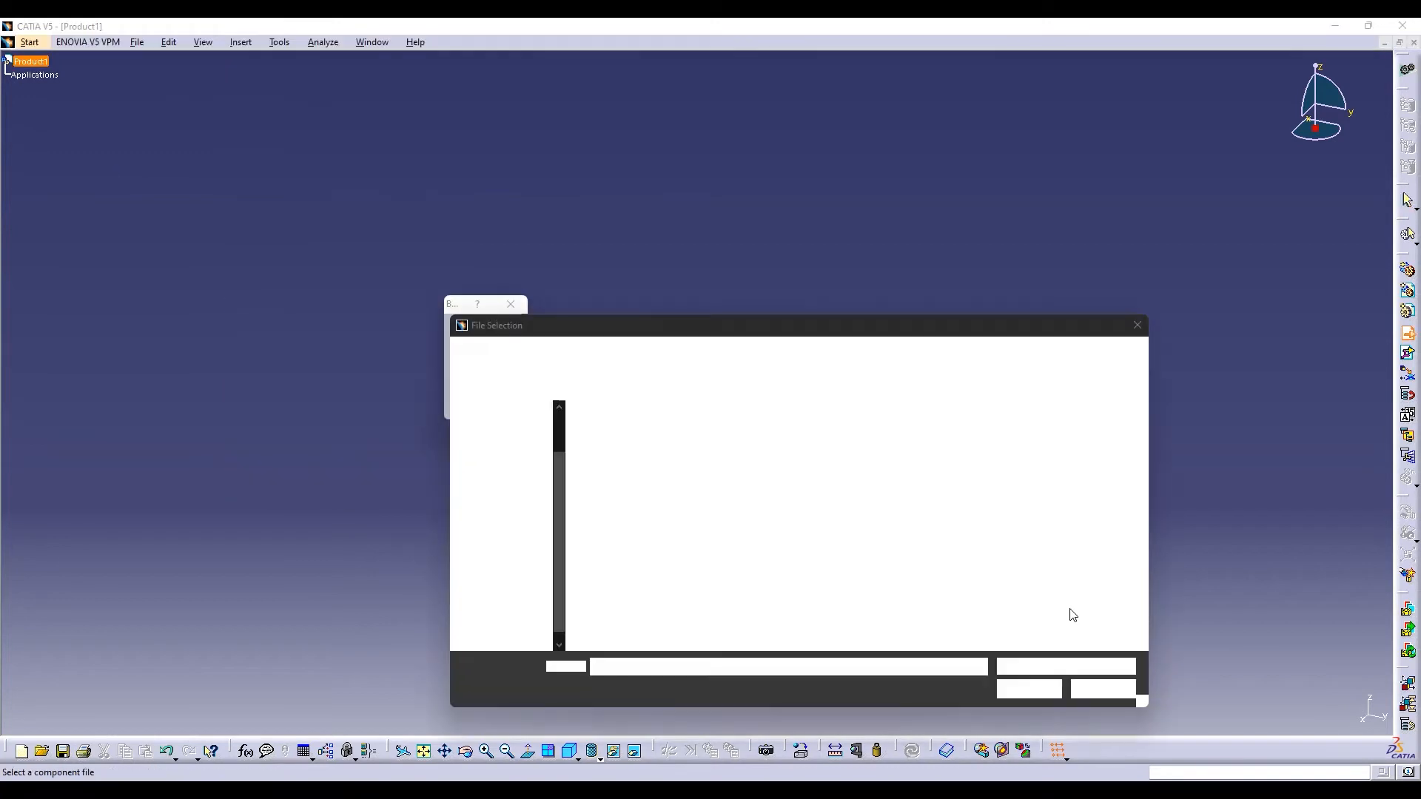
click(786, 453)
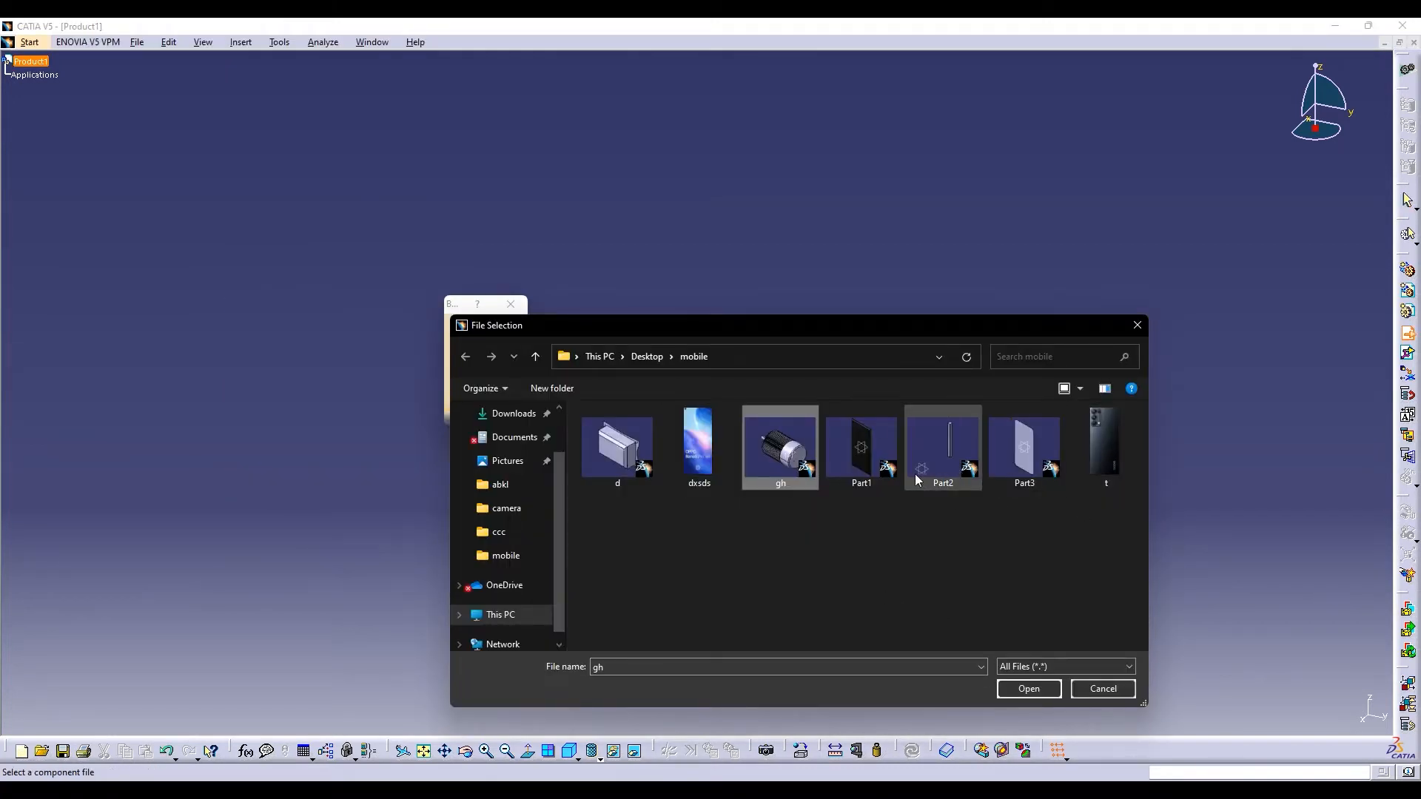
ctrl+click(621, 461)
click(1029, 688)
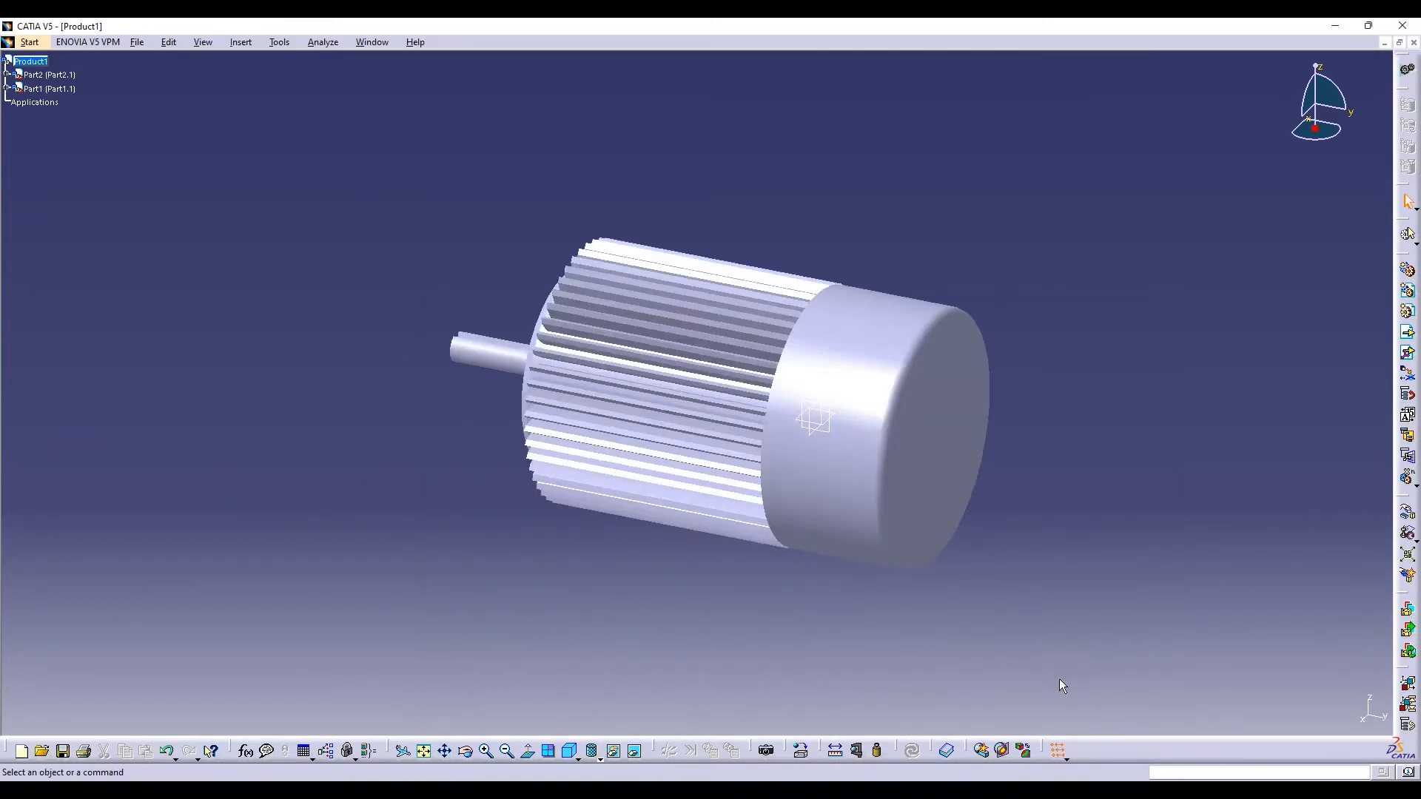
Move the motor back along the X axis to expose the flanged box, and shift the box along Y toward the shaft end
click(1407, 512)
drag(974, 508, 863, 406)
click(876, 464)
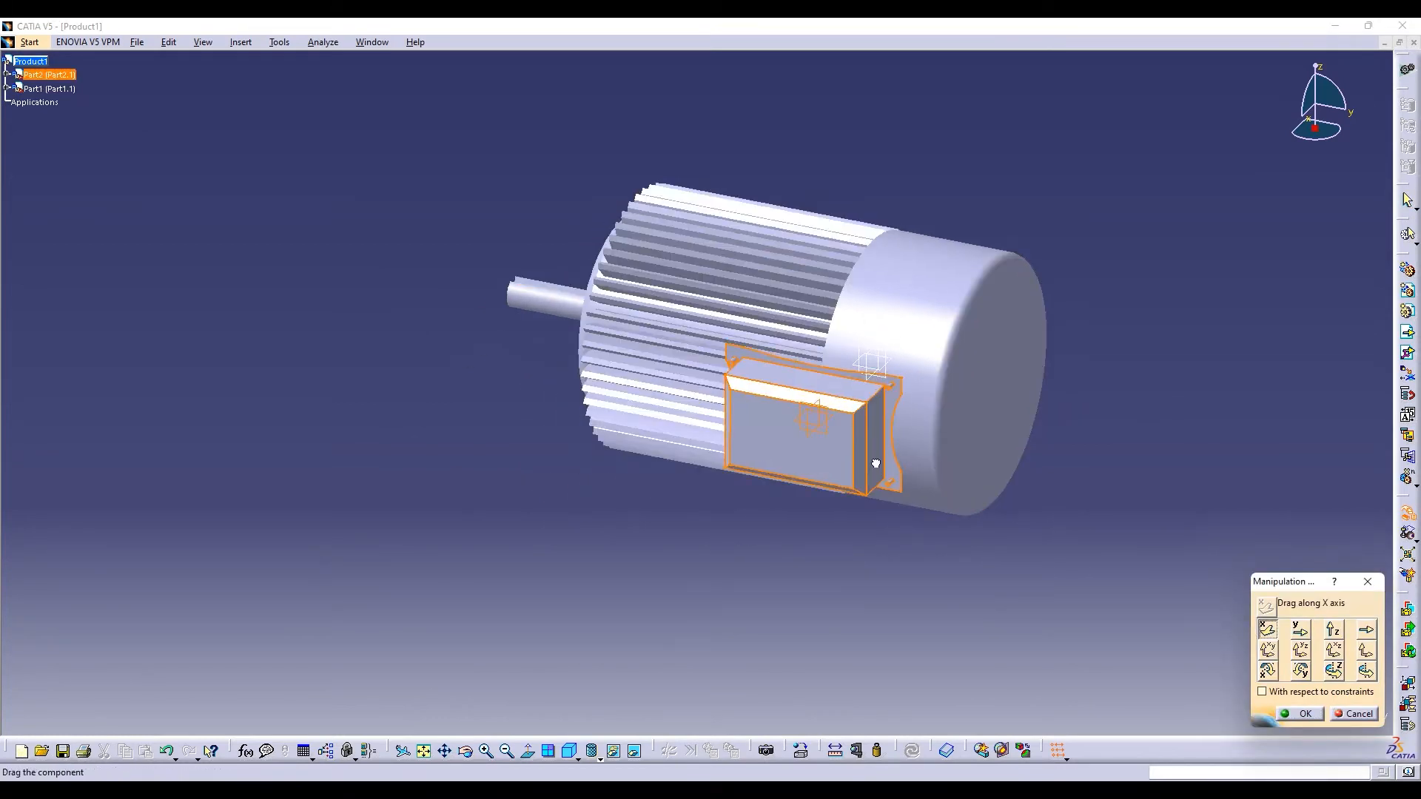
click(1301, 630)
drag(888, 453, 753, 426)
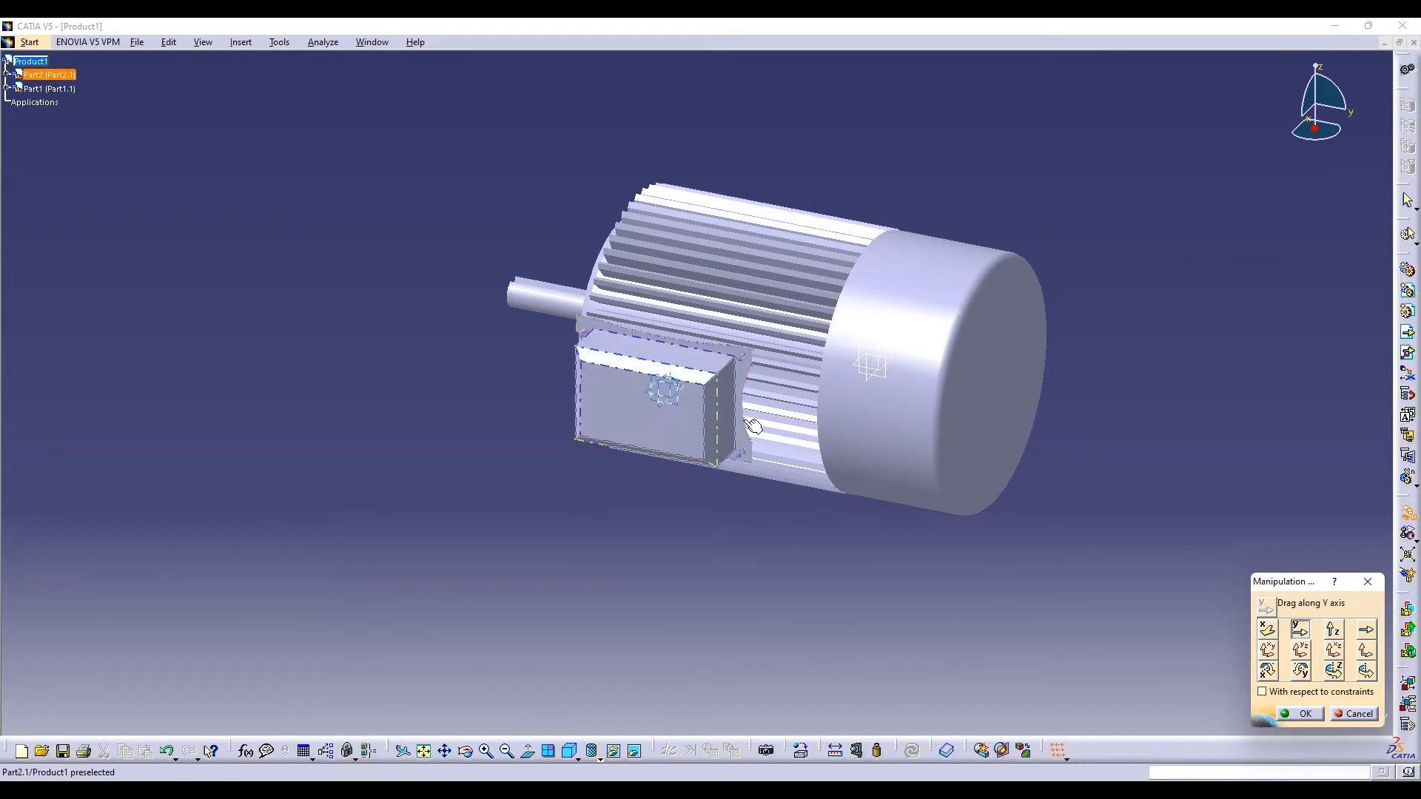
Adjust the flanged box along the X axis against the motor's ribbed side and raise it slightly along Z
click(1267, 630)
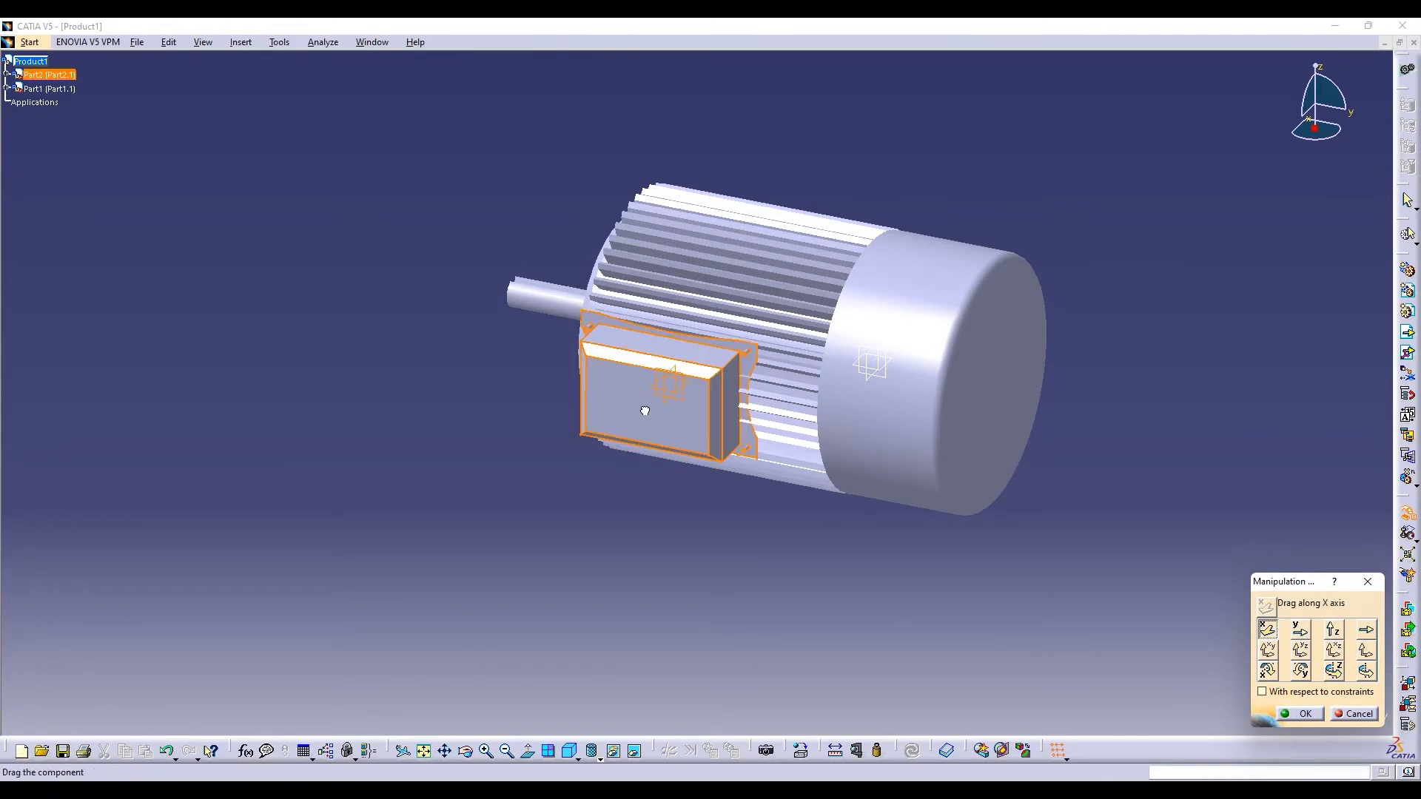
drag(633, 411, 636, 408)
click(1333, 630)
drag(695, 452, 695, 434)
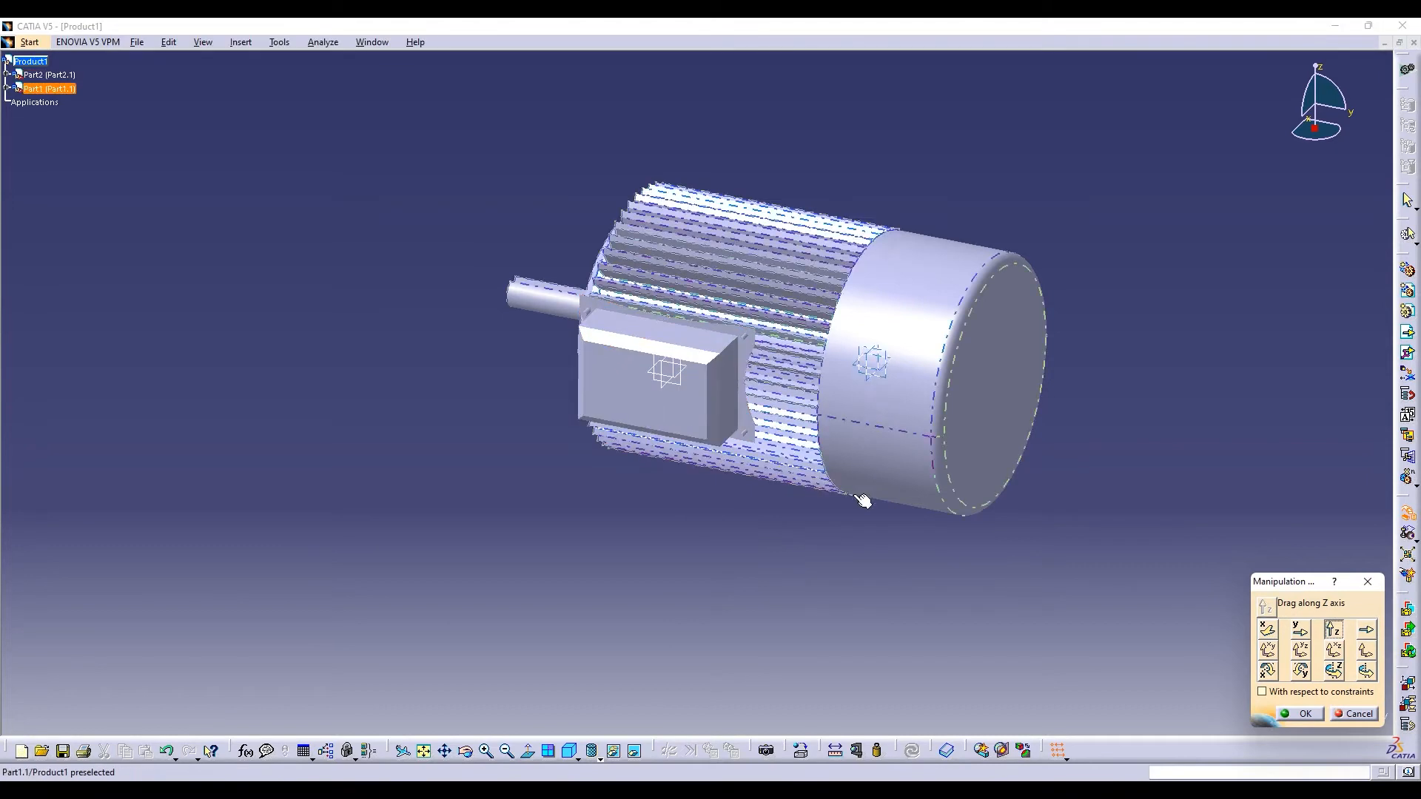
Rotate the flanged box slightly about the Y axis to align its flange with the motor's ribbed side
click(1309, 672)
drag(698, 398, 659, 407)
click(1304, 671)
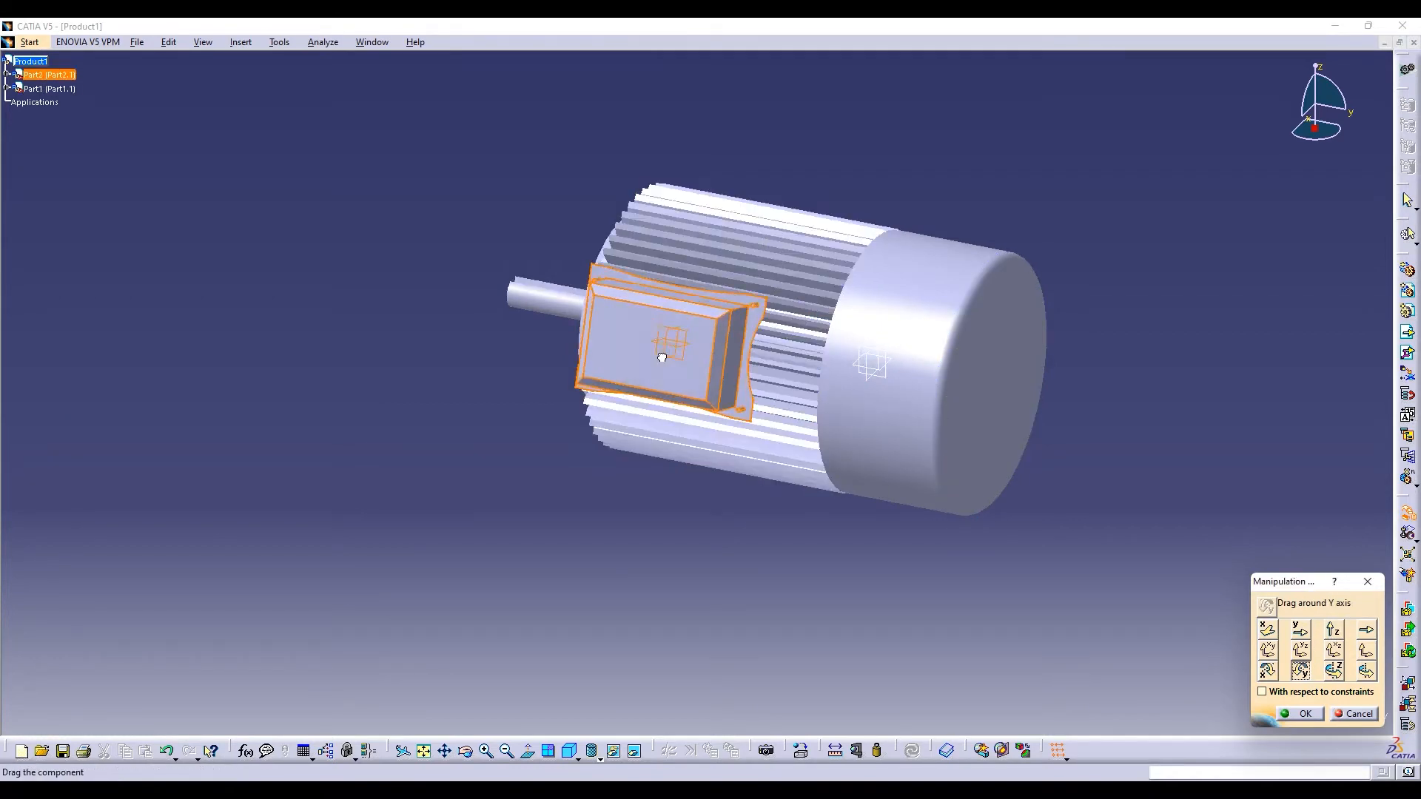
click(465, 750)
drag(599, 367, 740, 438)
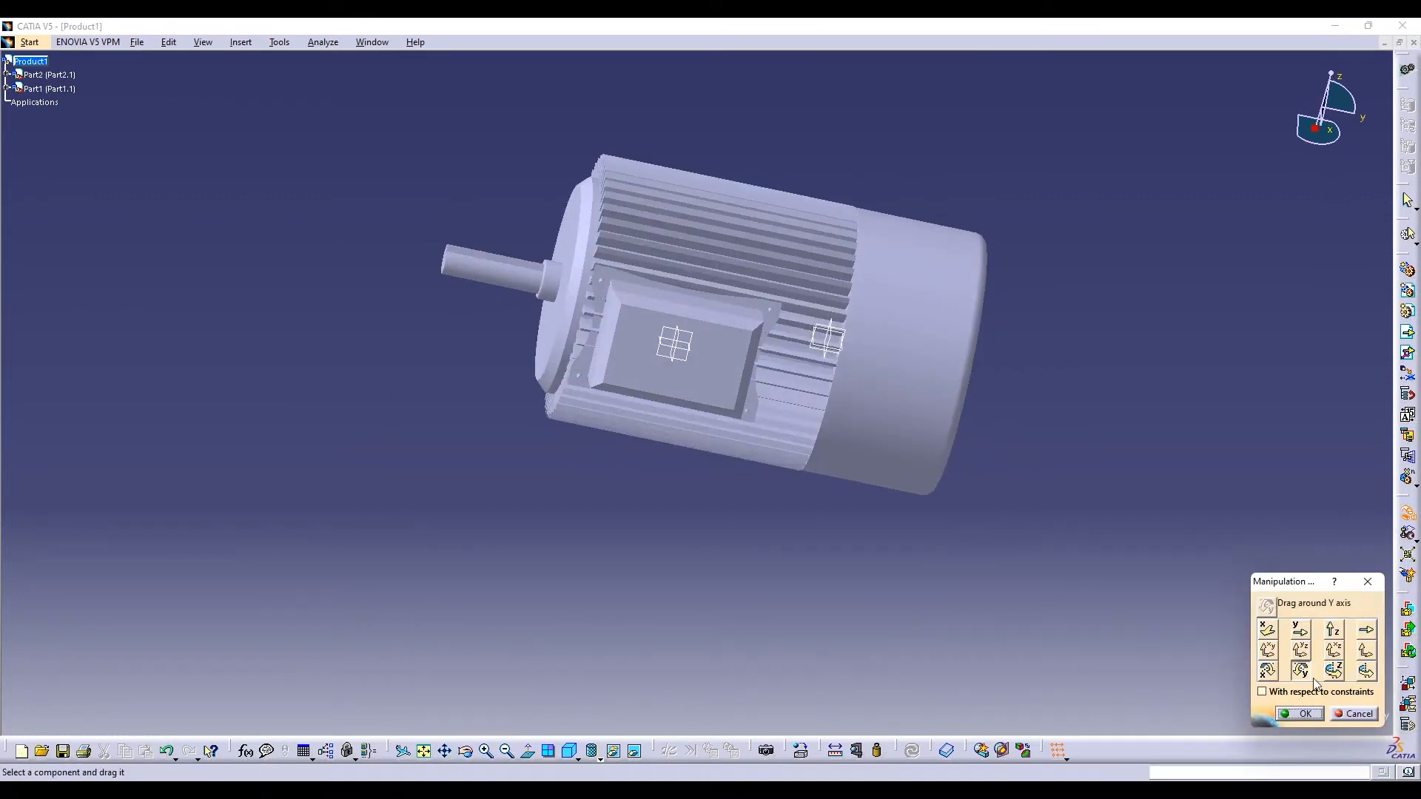
Fine-adjust the flanged box along the X axis to seat it on the motor's ribs
click(1268, 630)
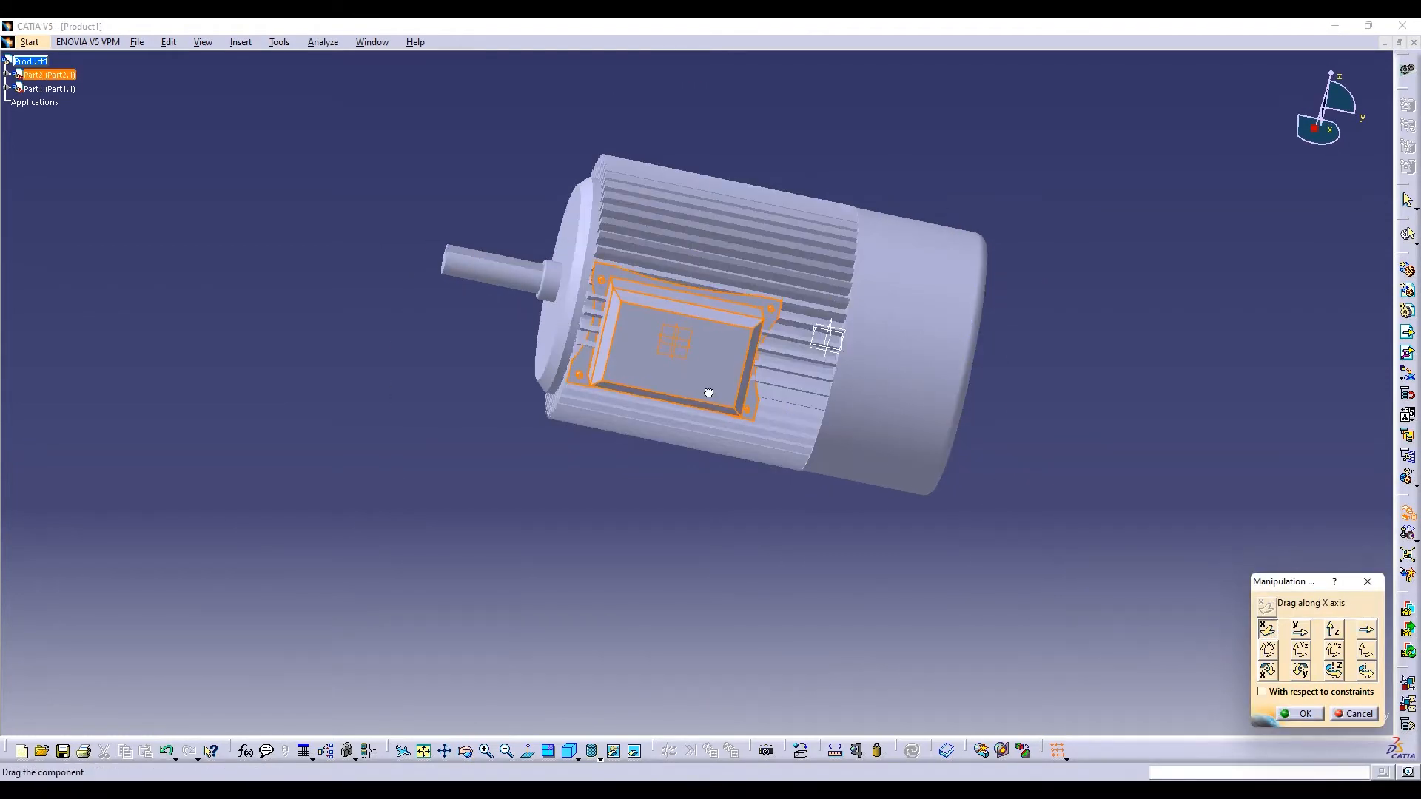
drag(723, 402, 724, 407)
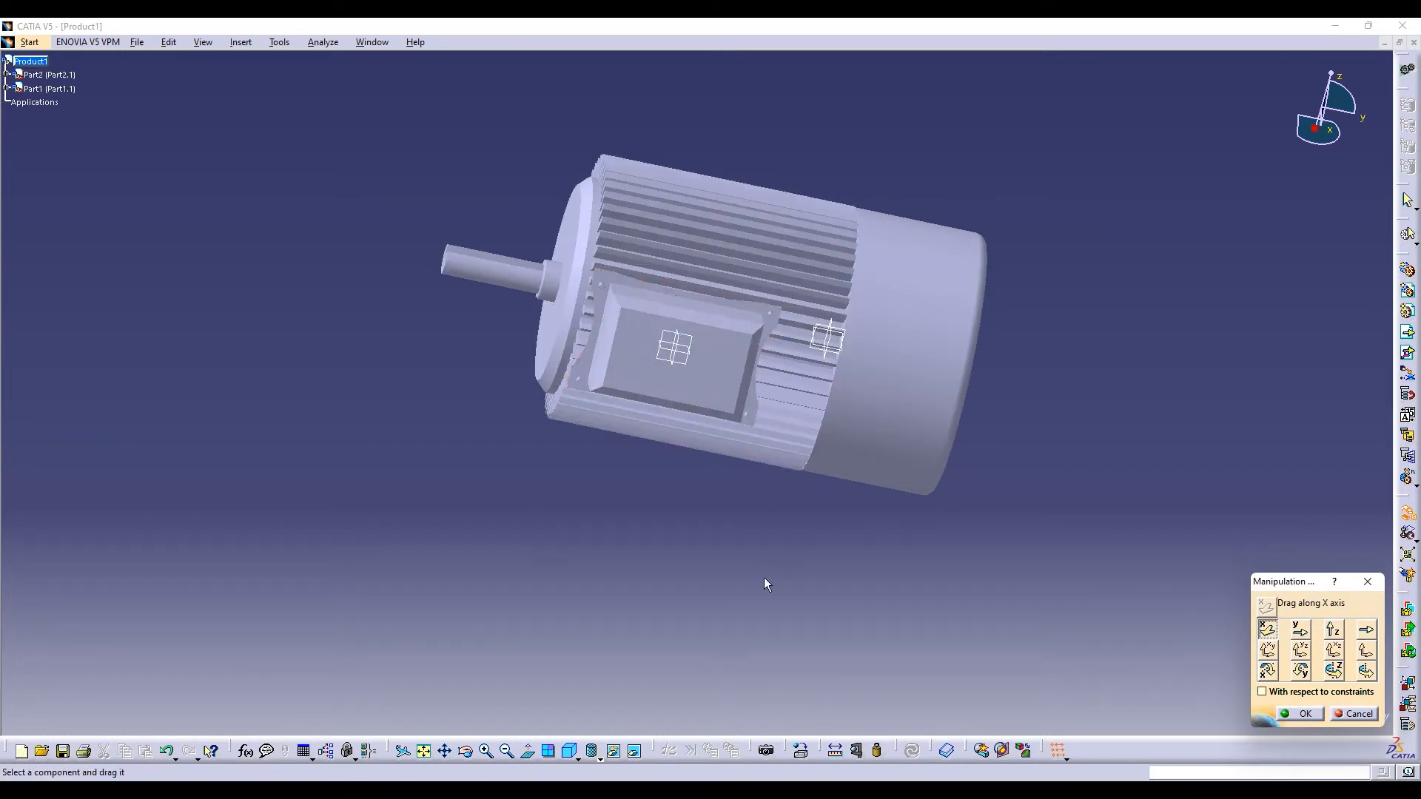
click(466, 751)
drag(524, 619, 403, 243)
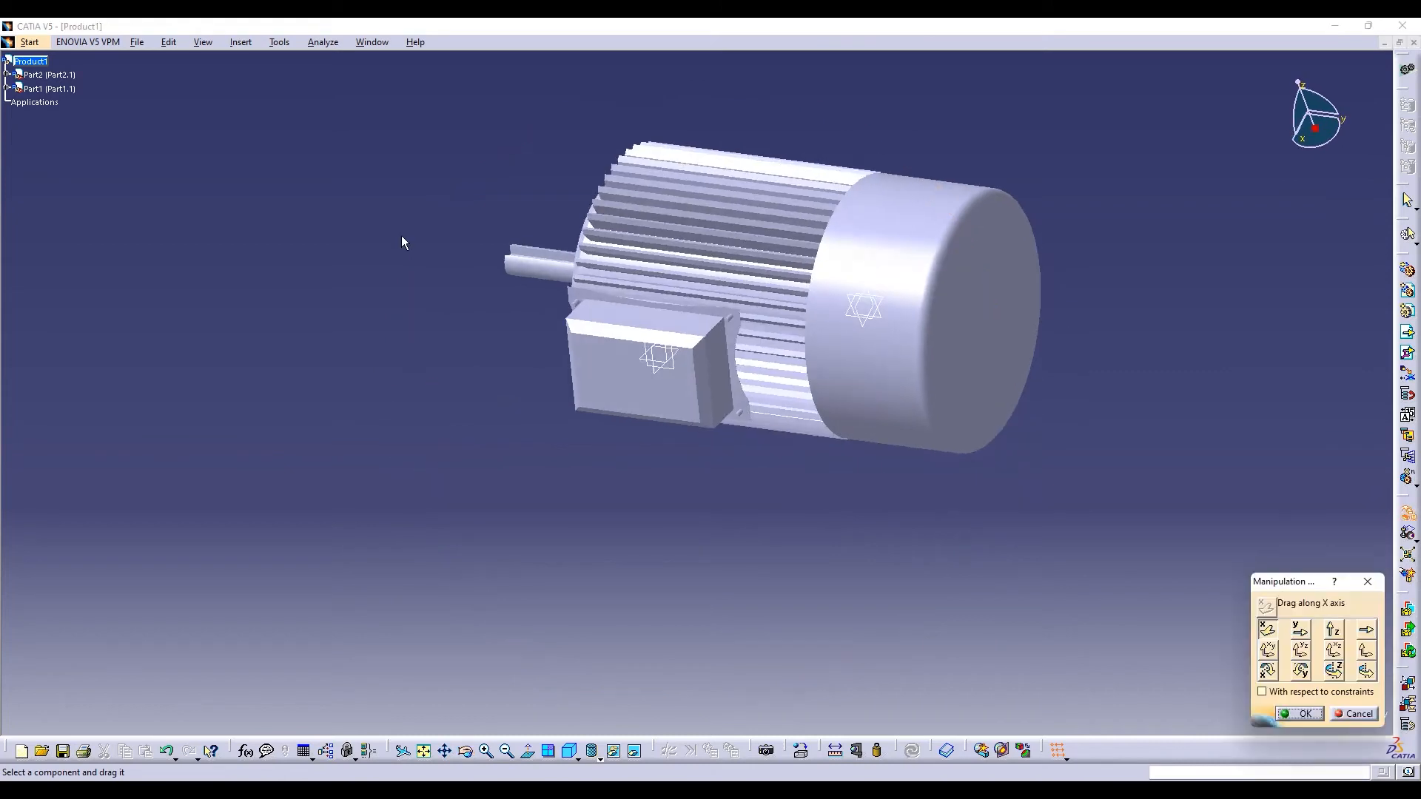
Switch to the d.CATPart document and increase the length of the pad forming the four corner pins
click(372, 42)
click(395, 156)
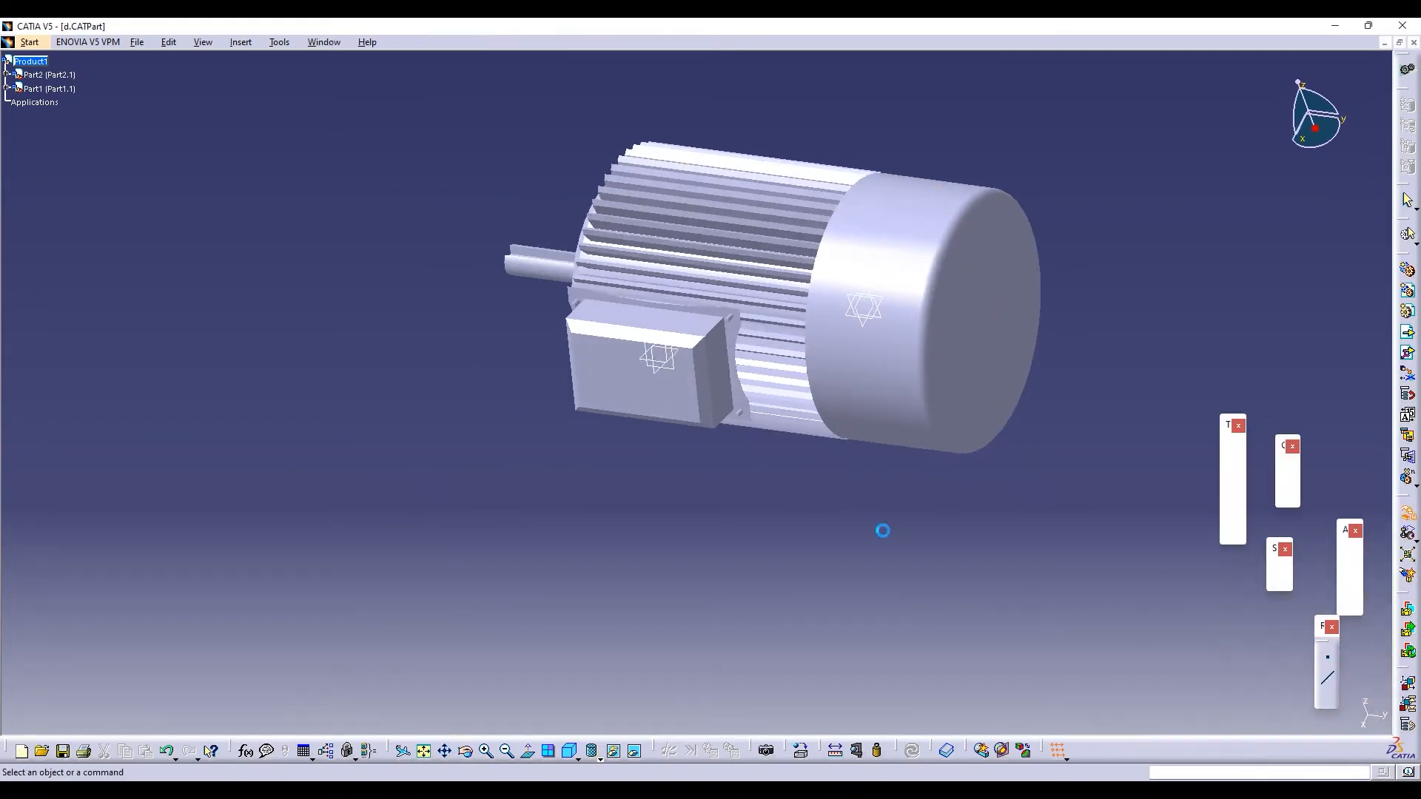
click(6, 116)
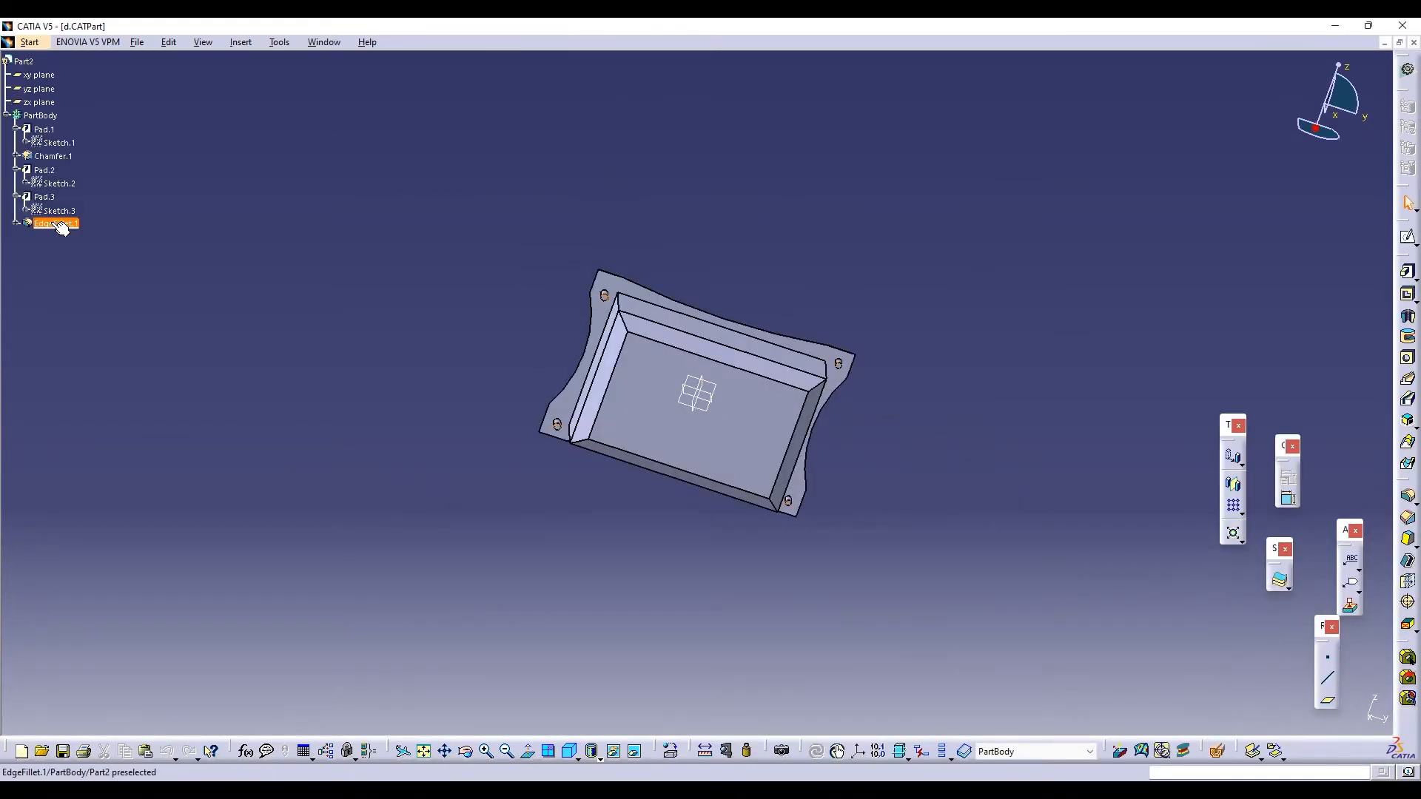
double_click(42, 197)
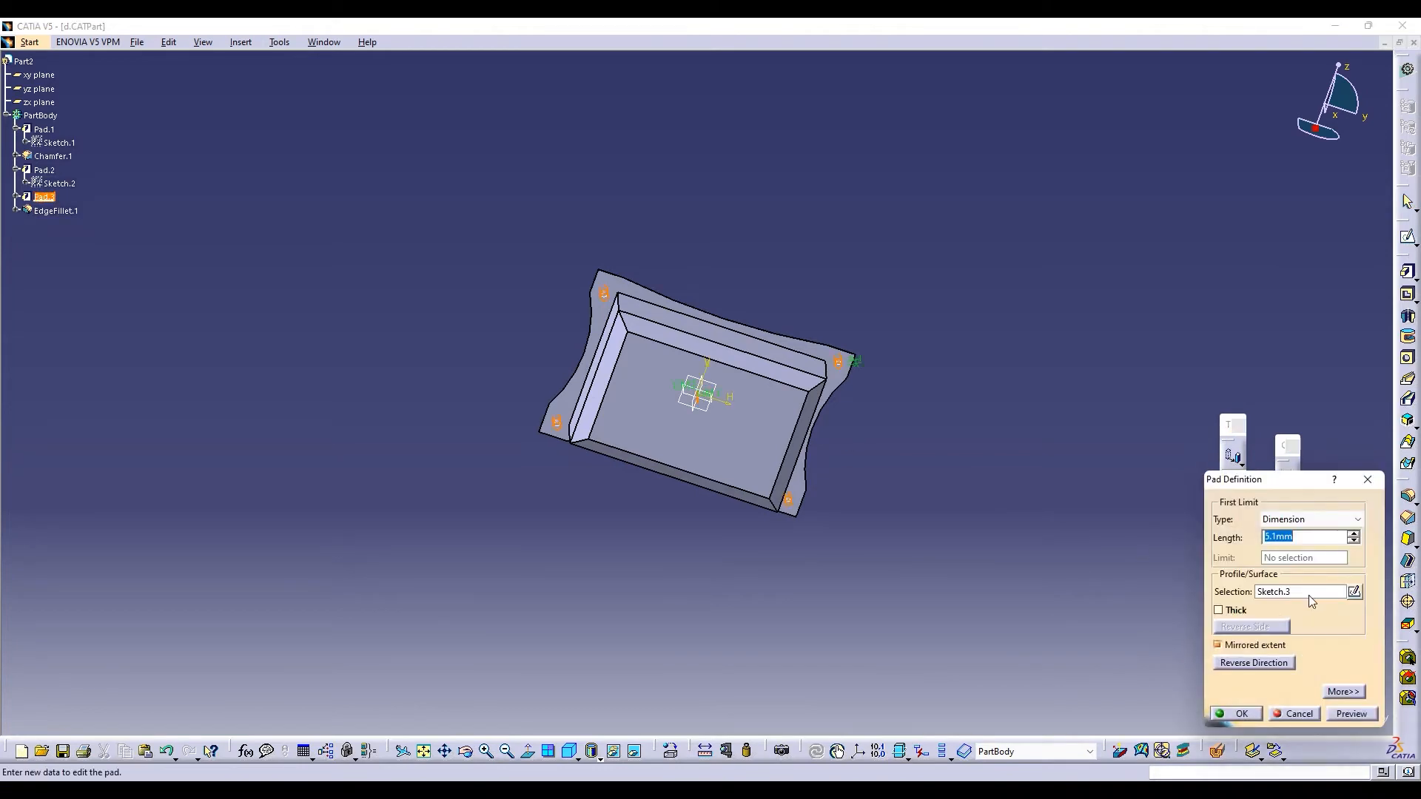
click(1354, 534)
click(1345, 715)
click(1241, 714)
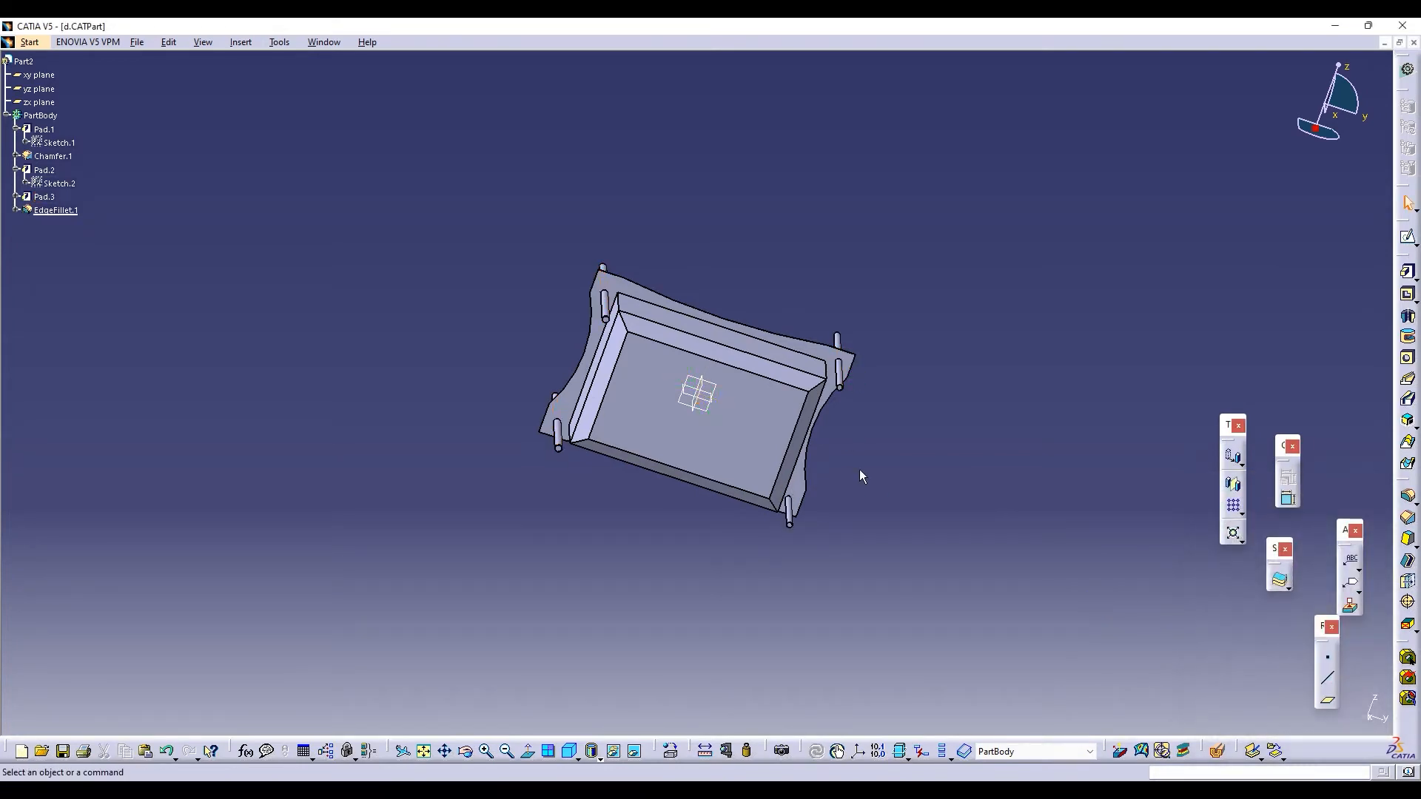
Try to recompute the 0.1 mm edge fillet on the lengthened pins without adding a keep edge
right_click(65, 209)
click(53, 210)
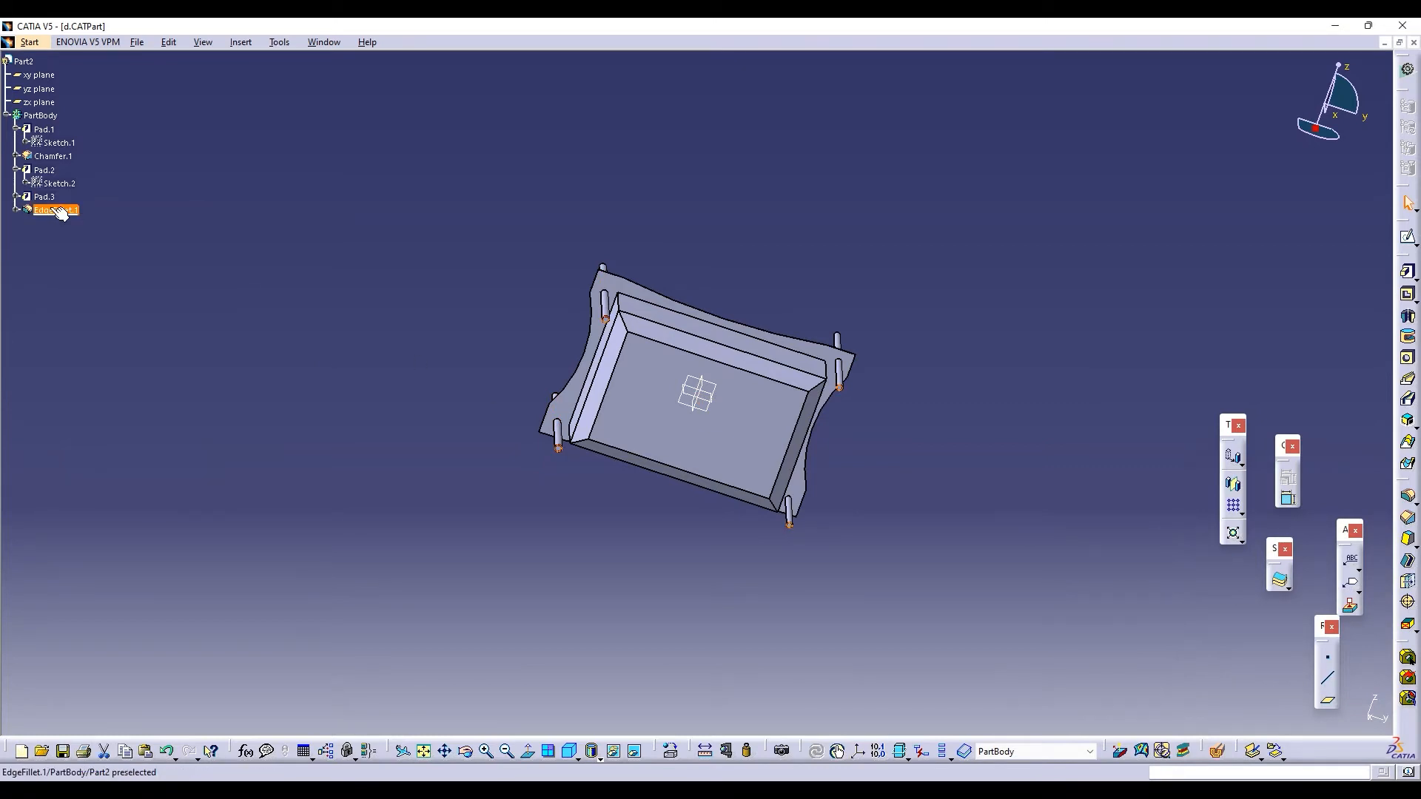
double_click(55, 210)
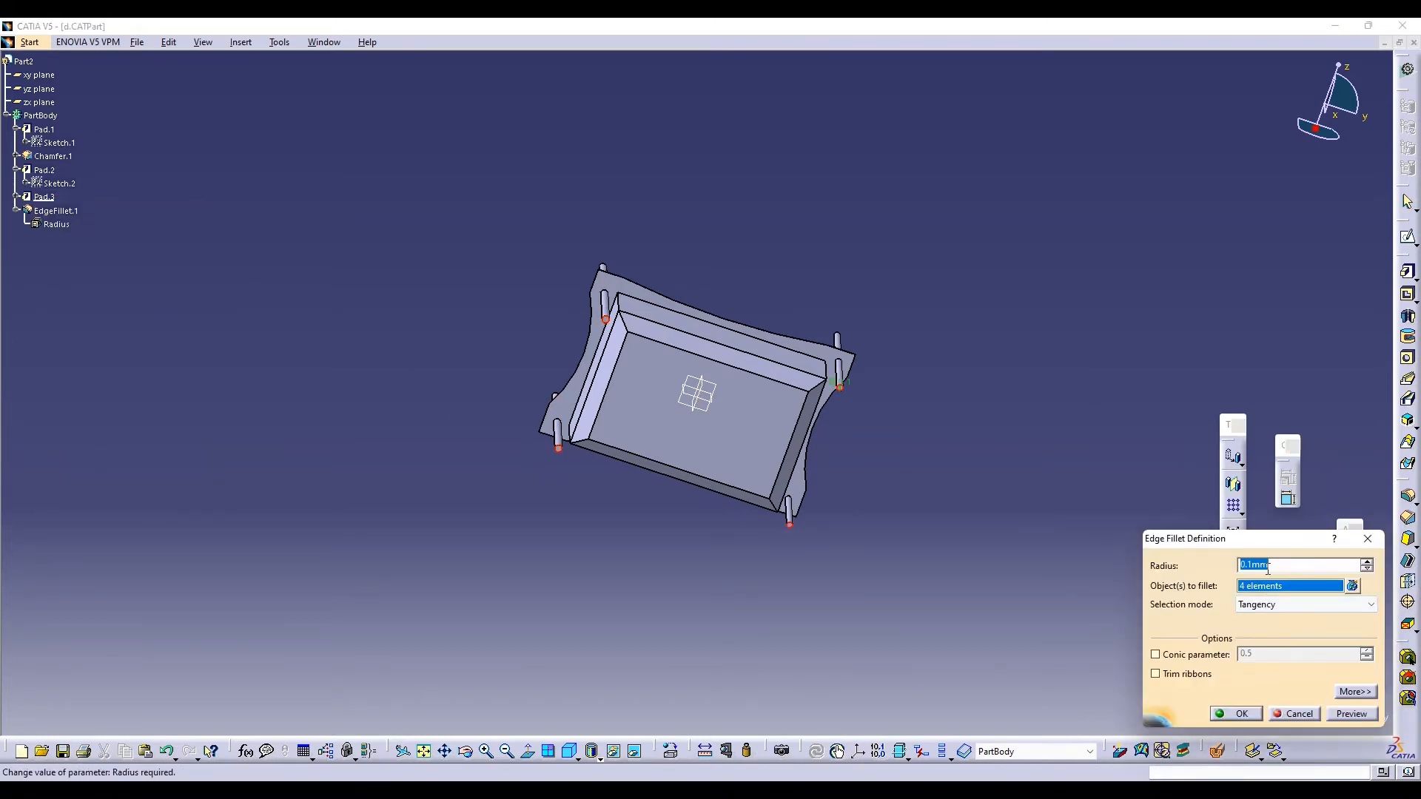
click(1353, 715)
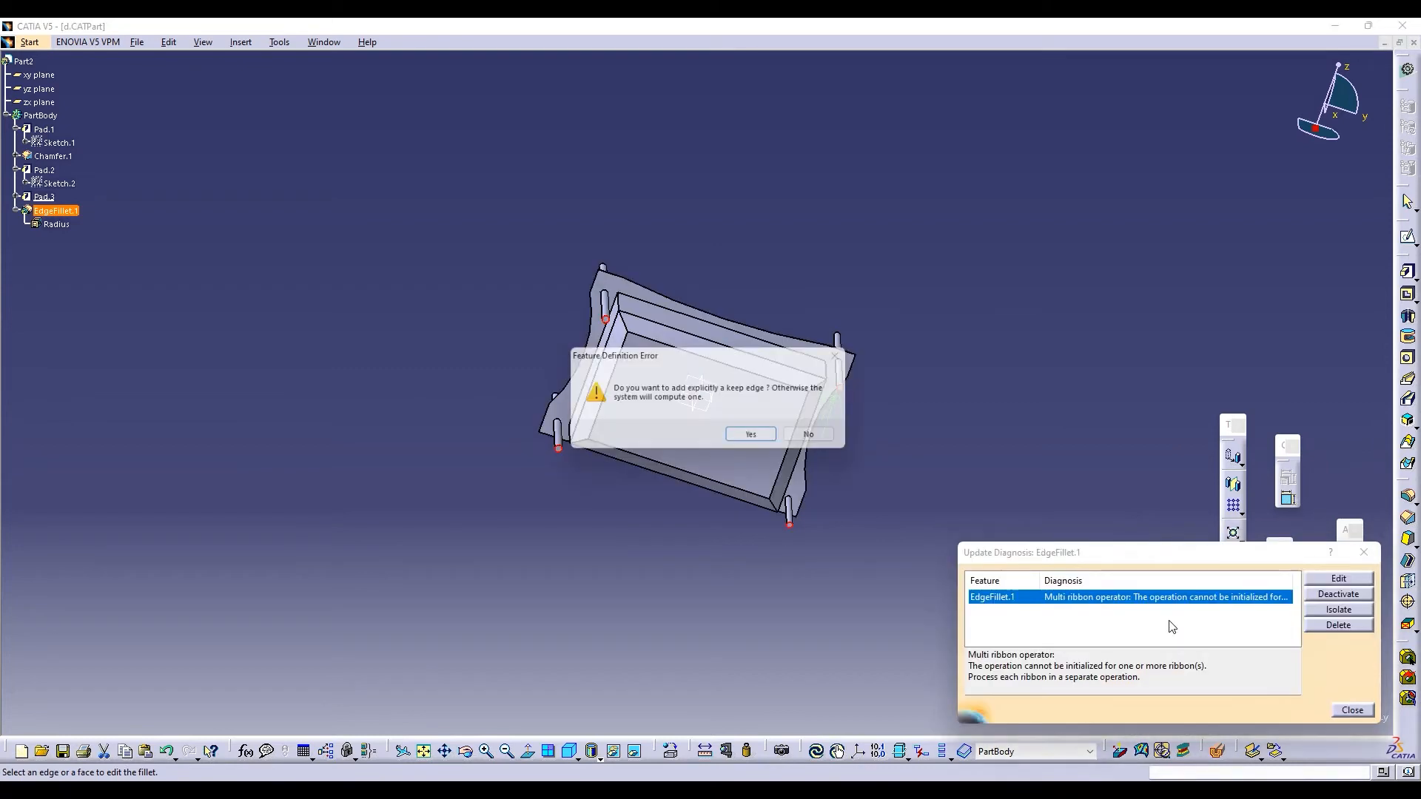
click(821, 439)
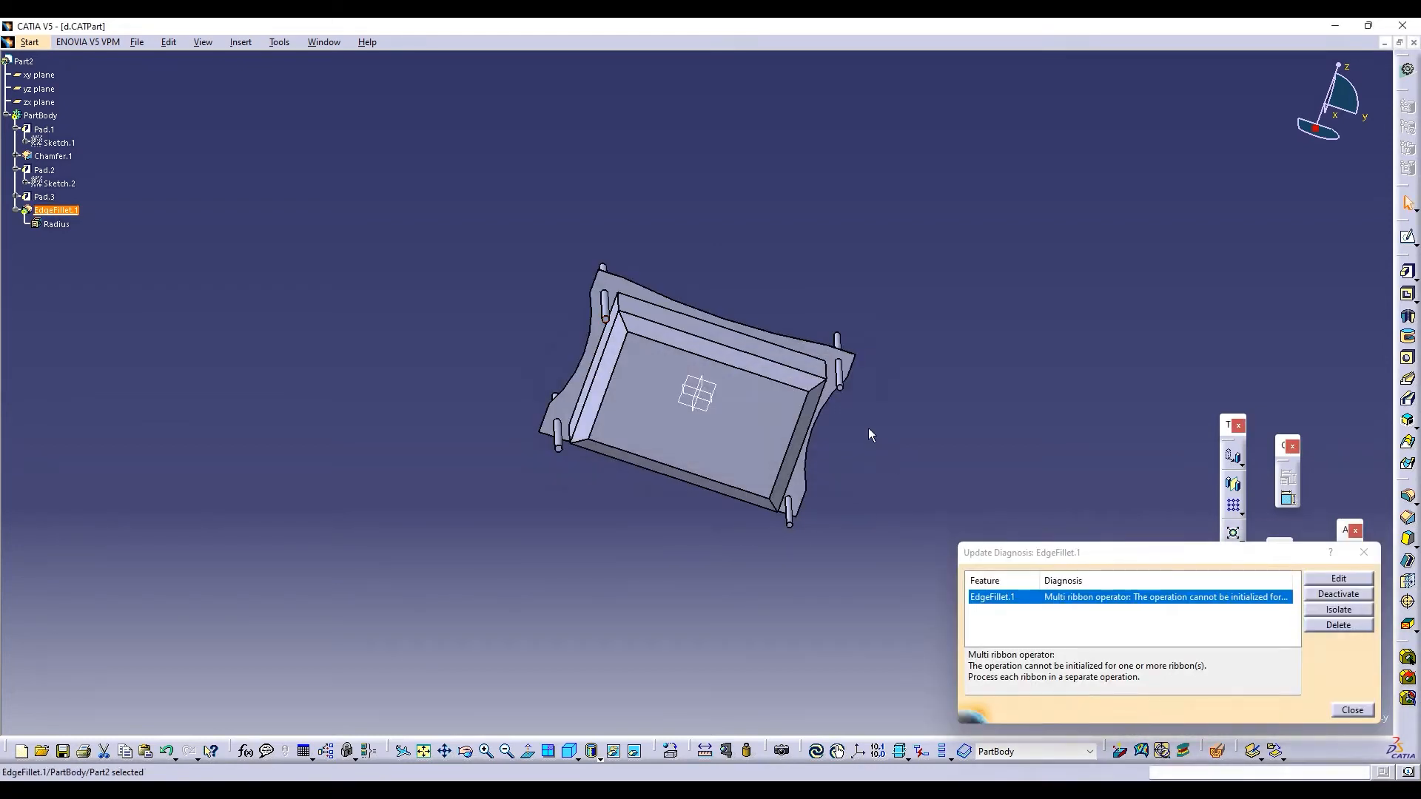
click(1365, 552)
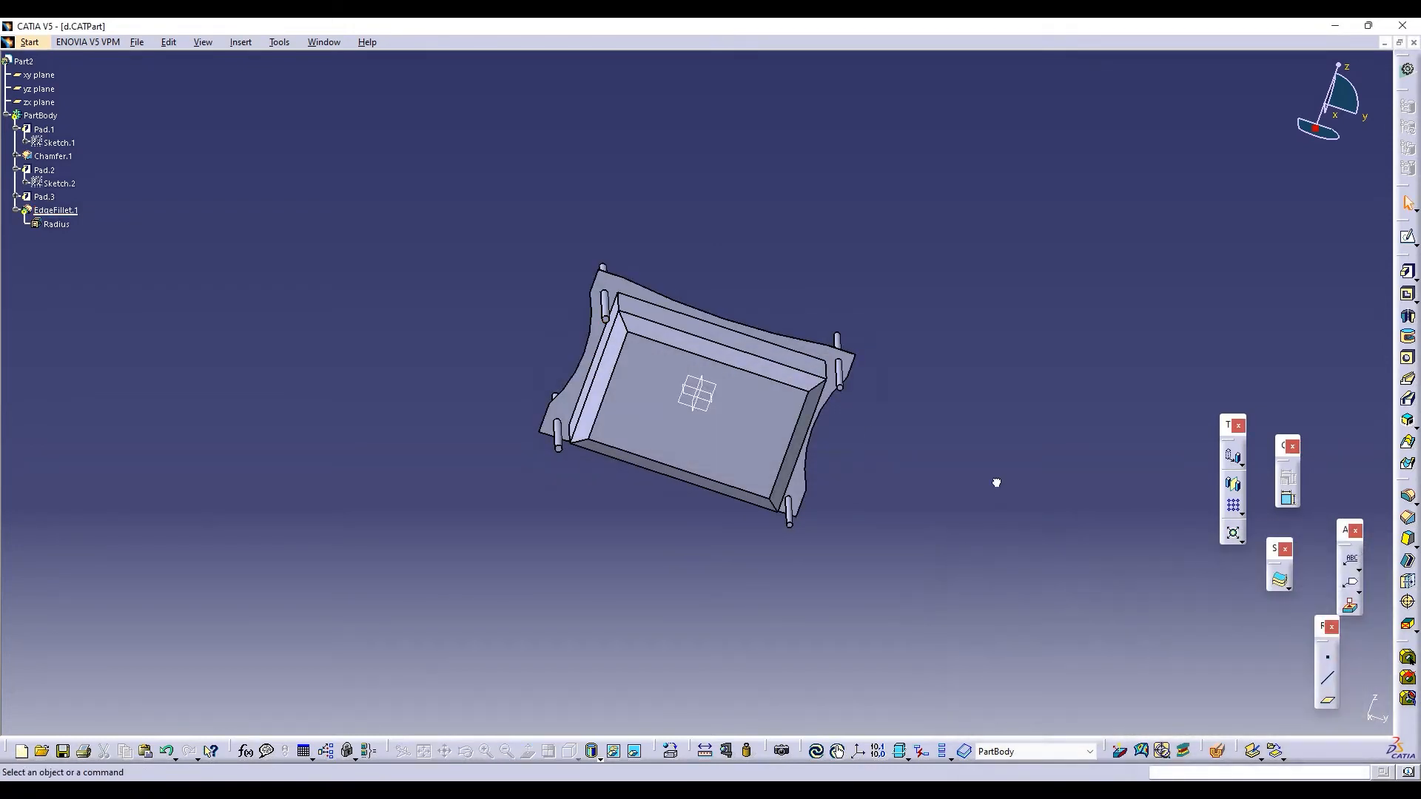
click(1408, 496)
click(559, 450)
click(823, 438)
right_click(54, 235)
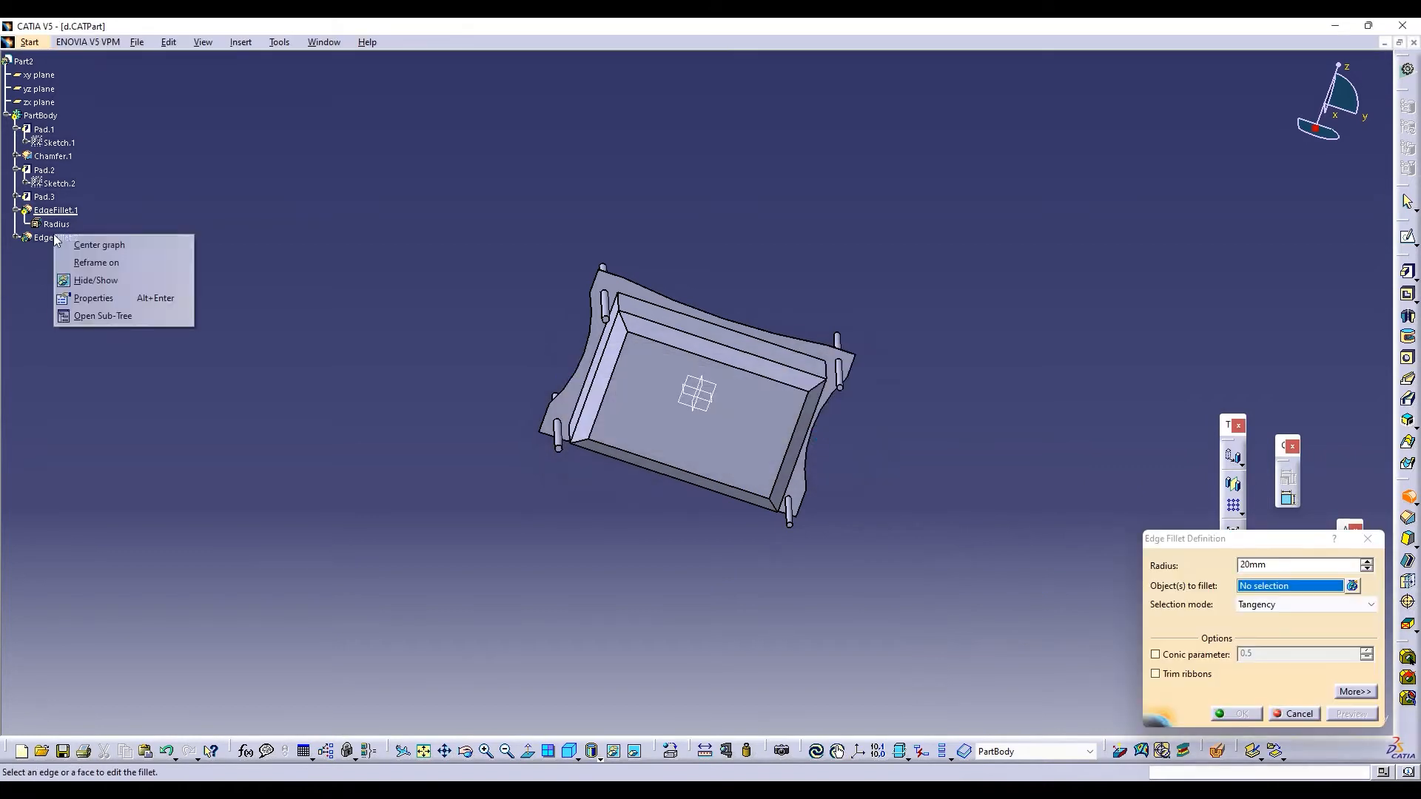
click(1370, 536)
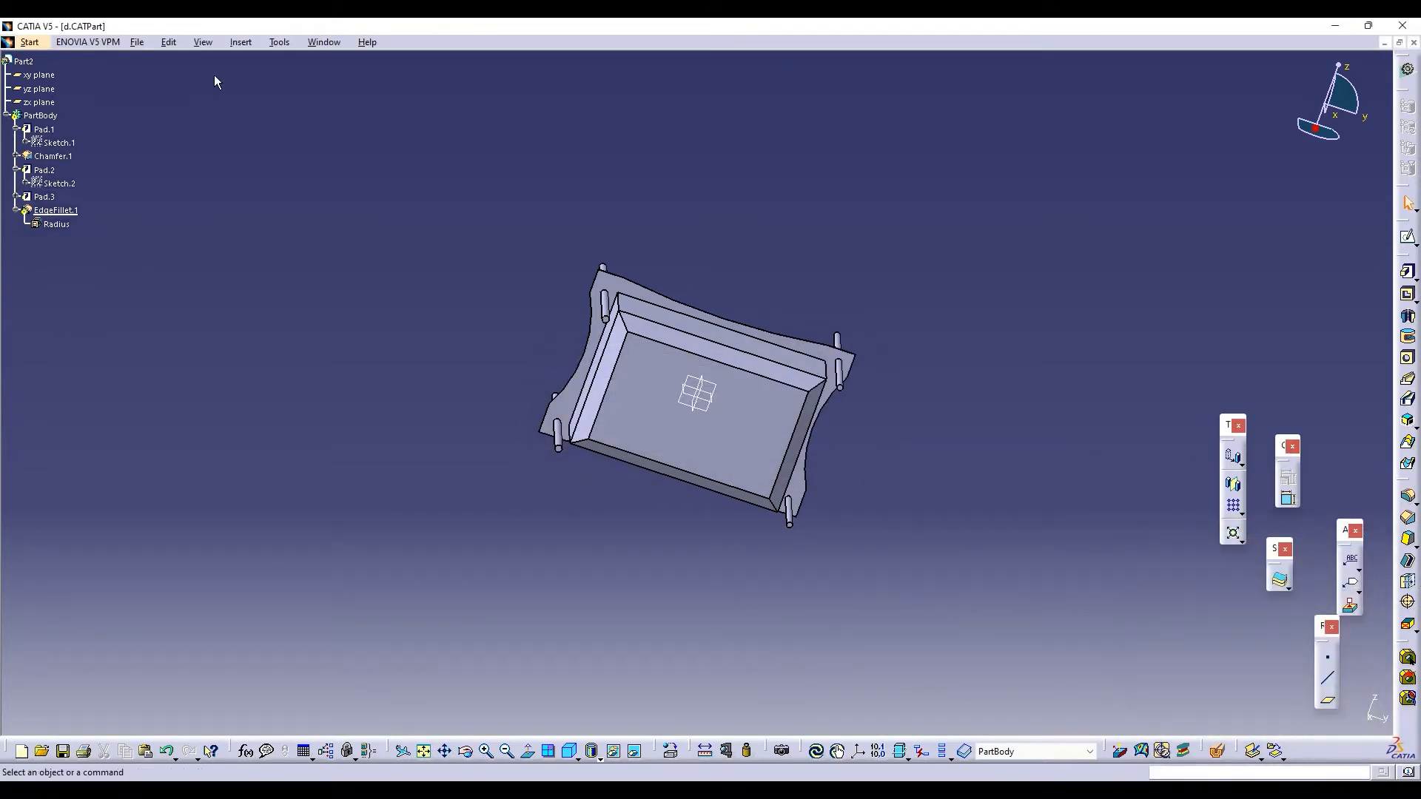
Save the modified flanged box part and return to the Product1 assembly
click(137, 42)
click(148, 137)
click(323, 42)
click(333, 172)
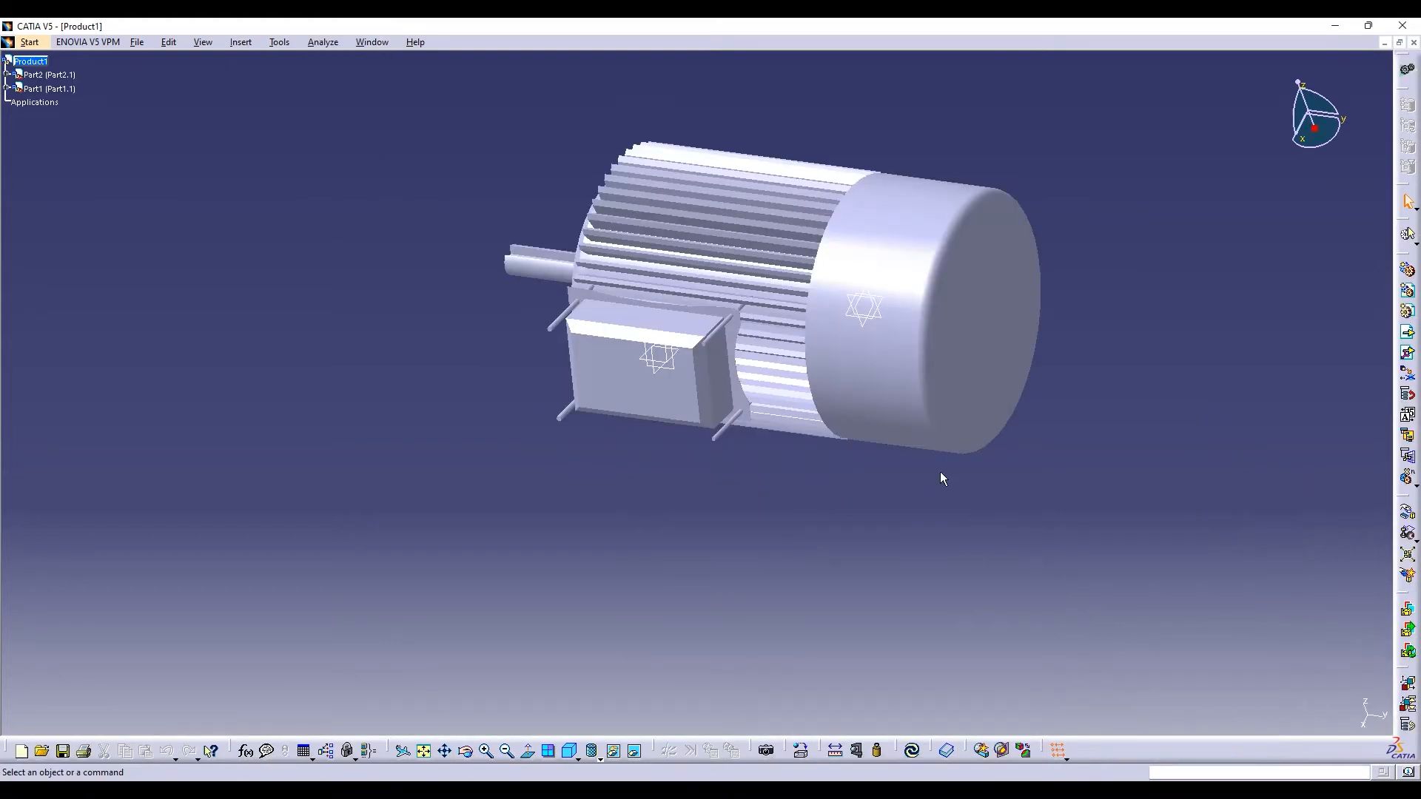
Nudge the flanged box slightly along the X axis toward the motor's ribbed side
click(1408, 513)
click(694, 378)
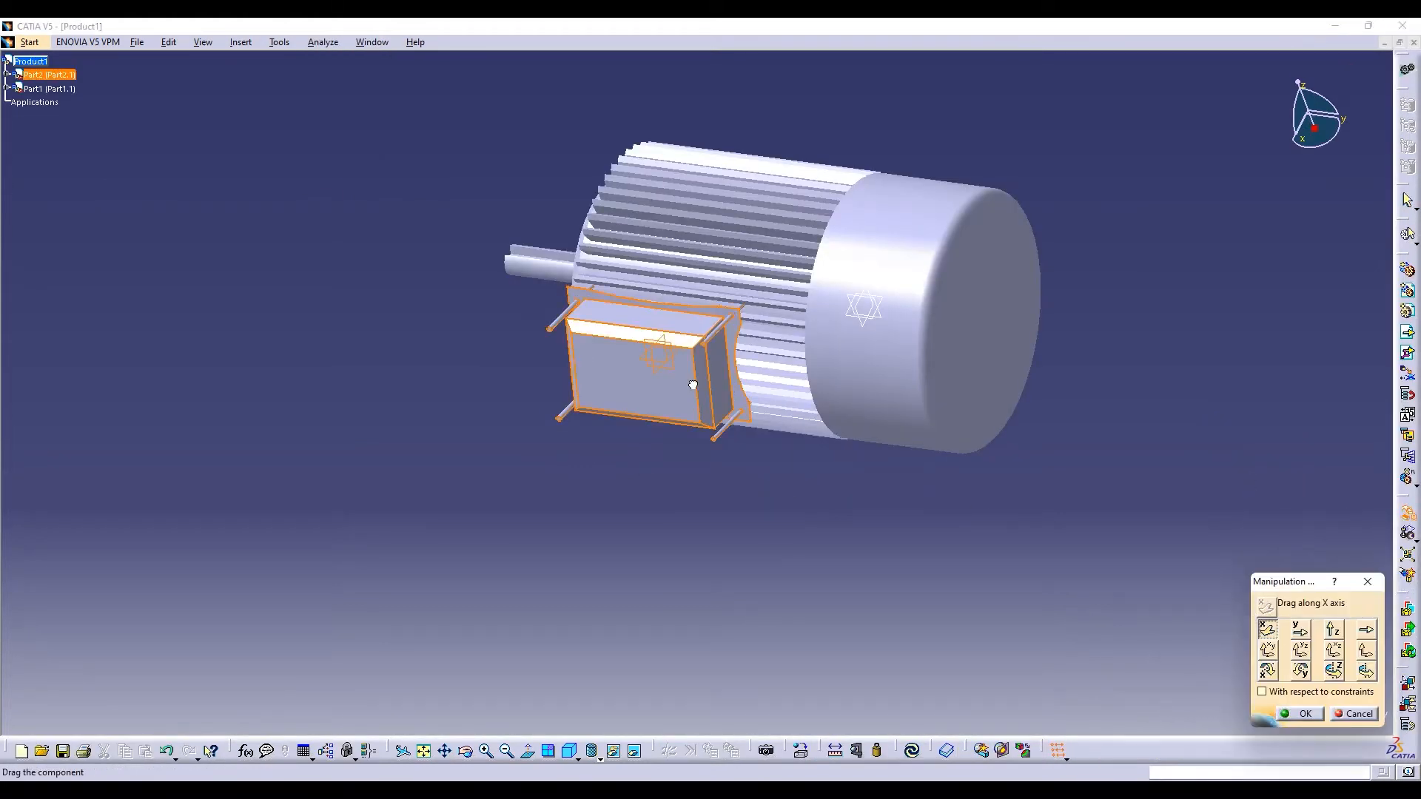
drag(694, 378, 685, 375)
Switch to the d.CATPart document and shorten the pad forming the four corner pins, leaving the edge fillet unresolved
click(372, 42)
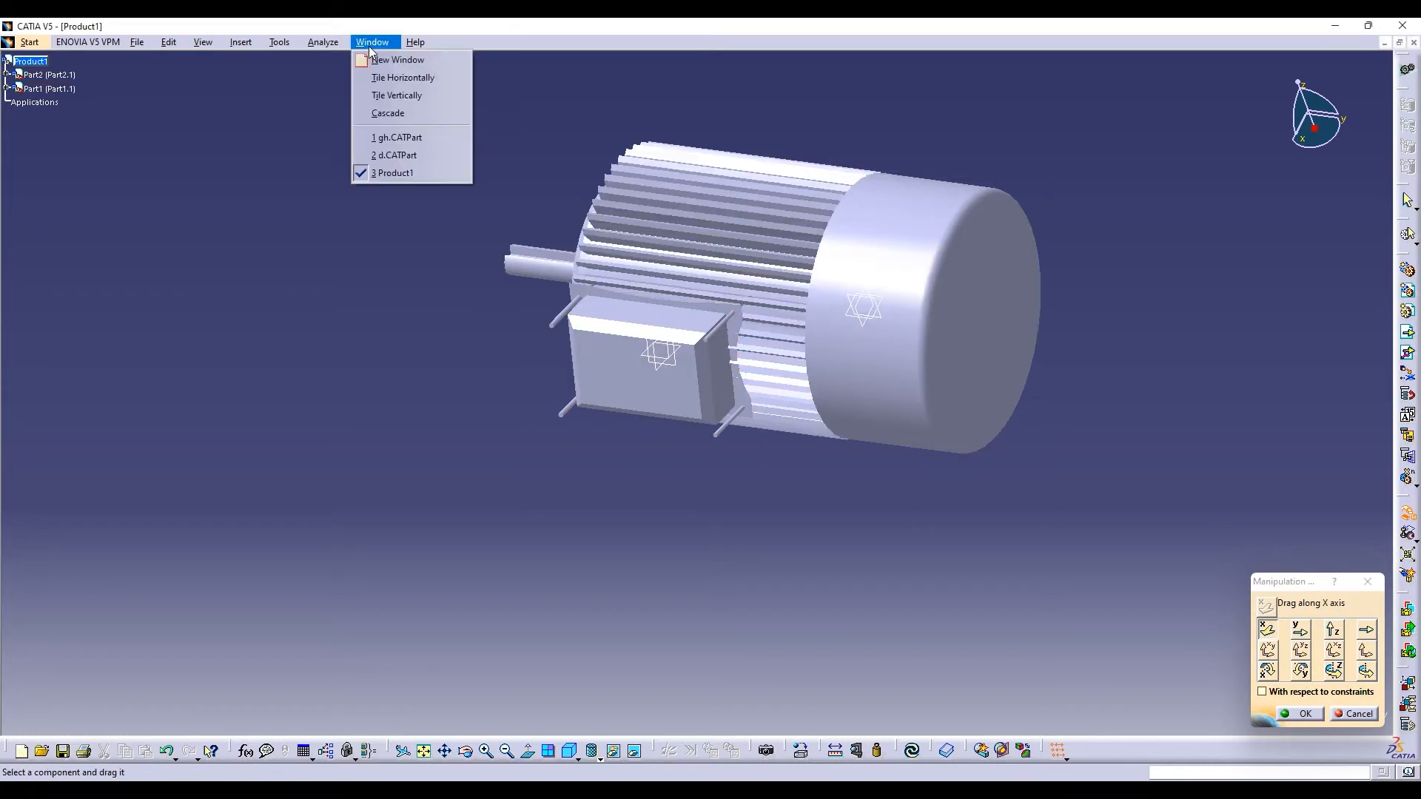
click(399, 175)
double_click(52, 196)
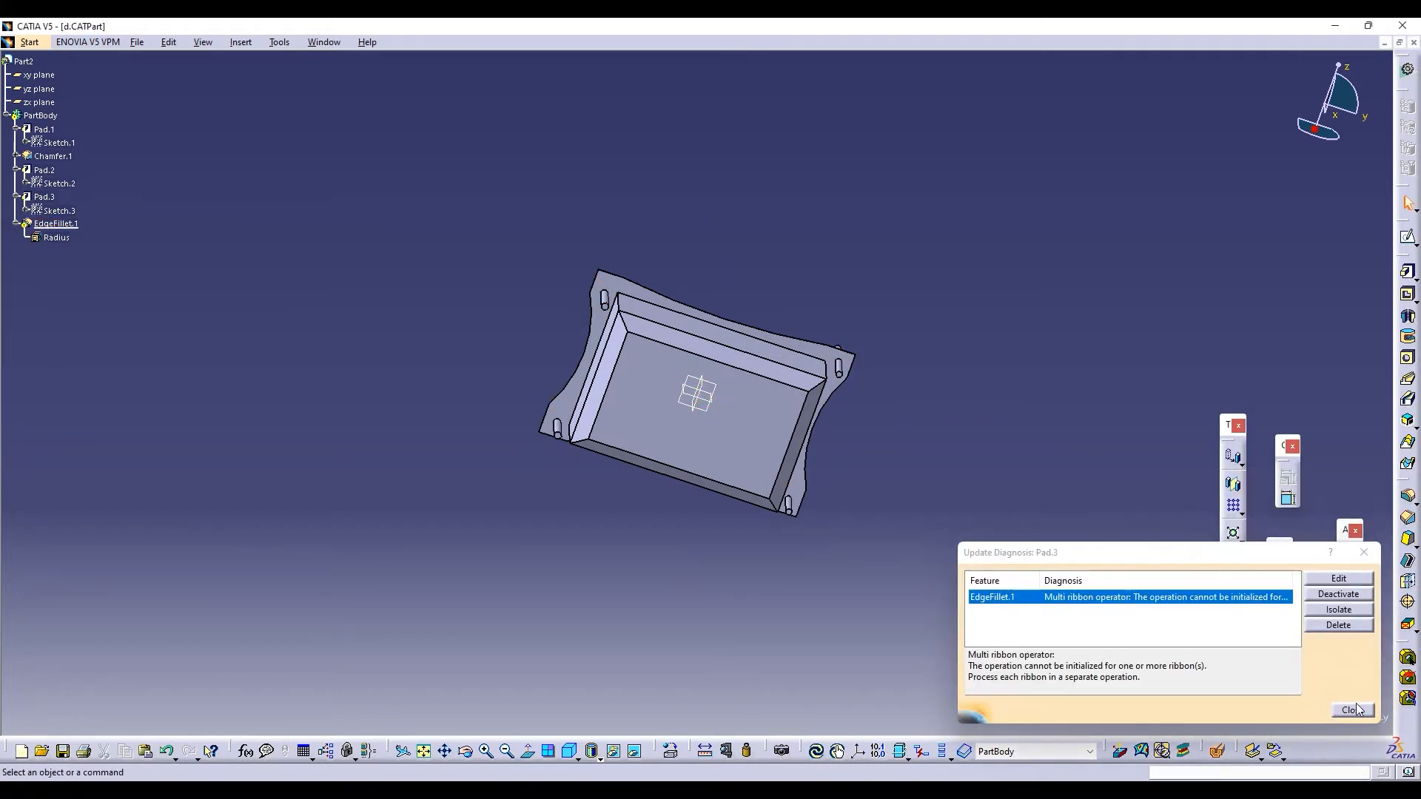
click(1355, 710)
Save the box part with its shortened pins and return to the Product1 assembly
click(137, 42)
click(152, 133)
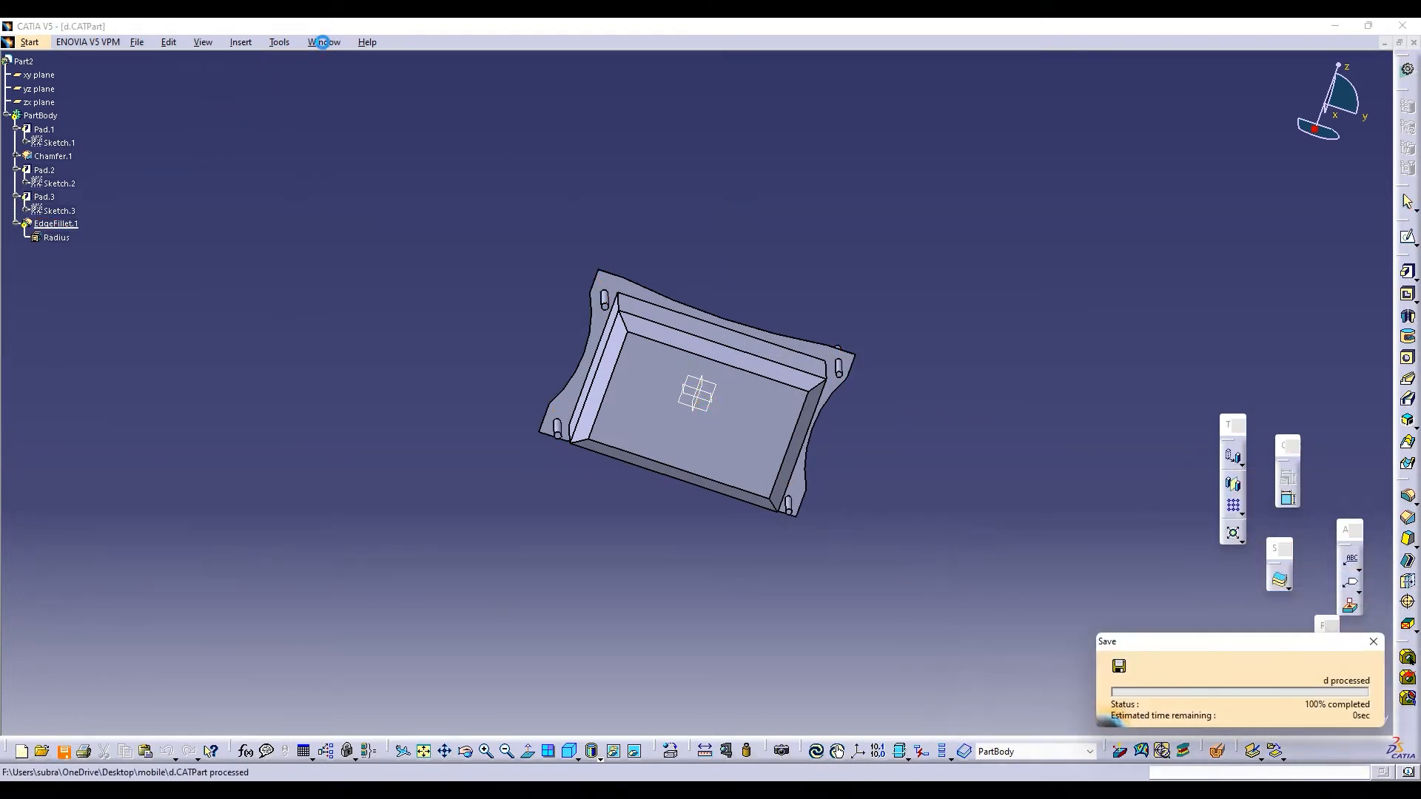
click(324, 42)
click(345, 173)
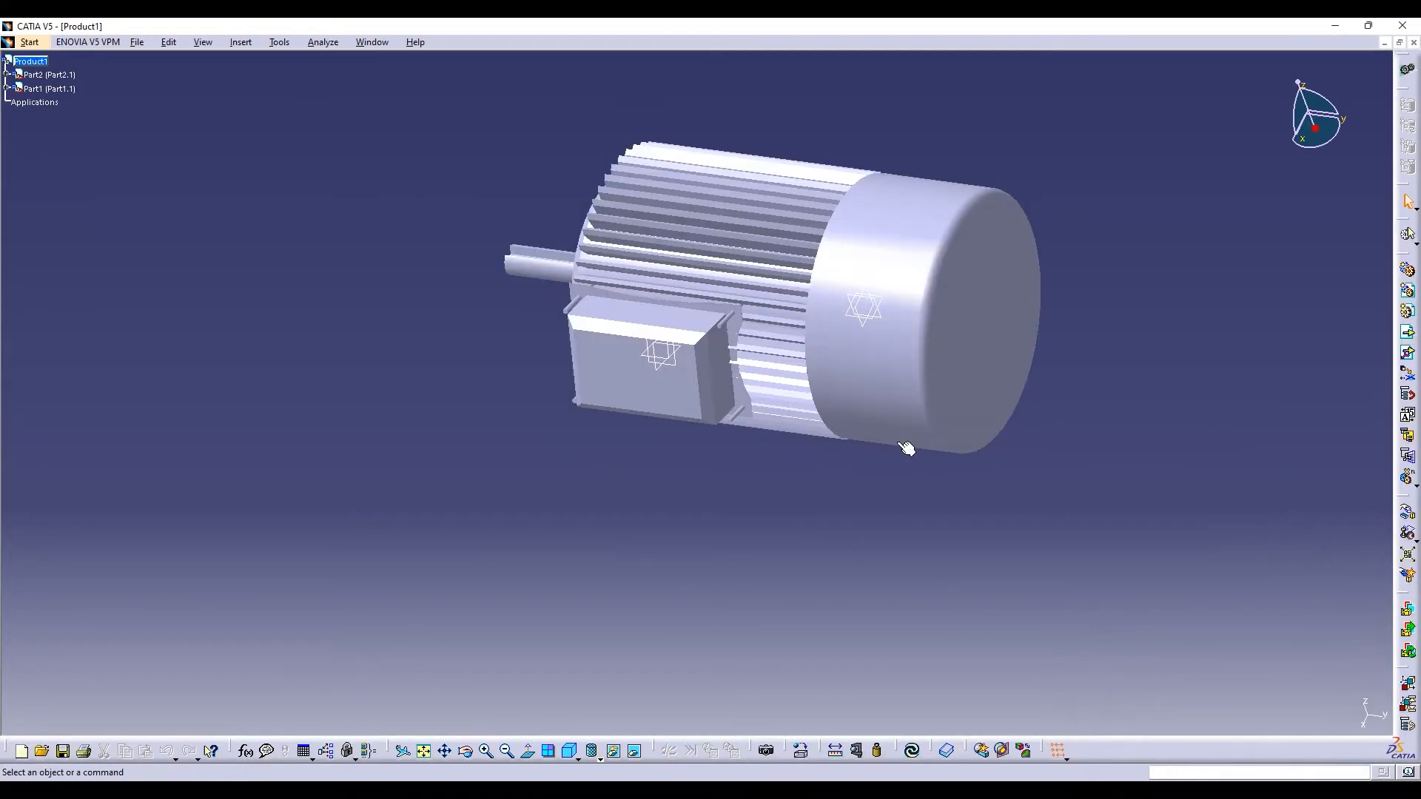
Examine the box's fit on the motor, review the first pad's definition in gh.CATPart, and return to Product1
click(465, 751)
drag(489, 348, 651, 311)
click(372, 41)
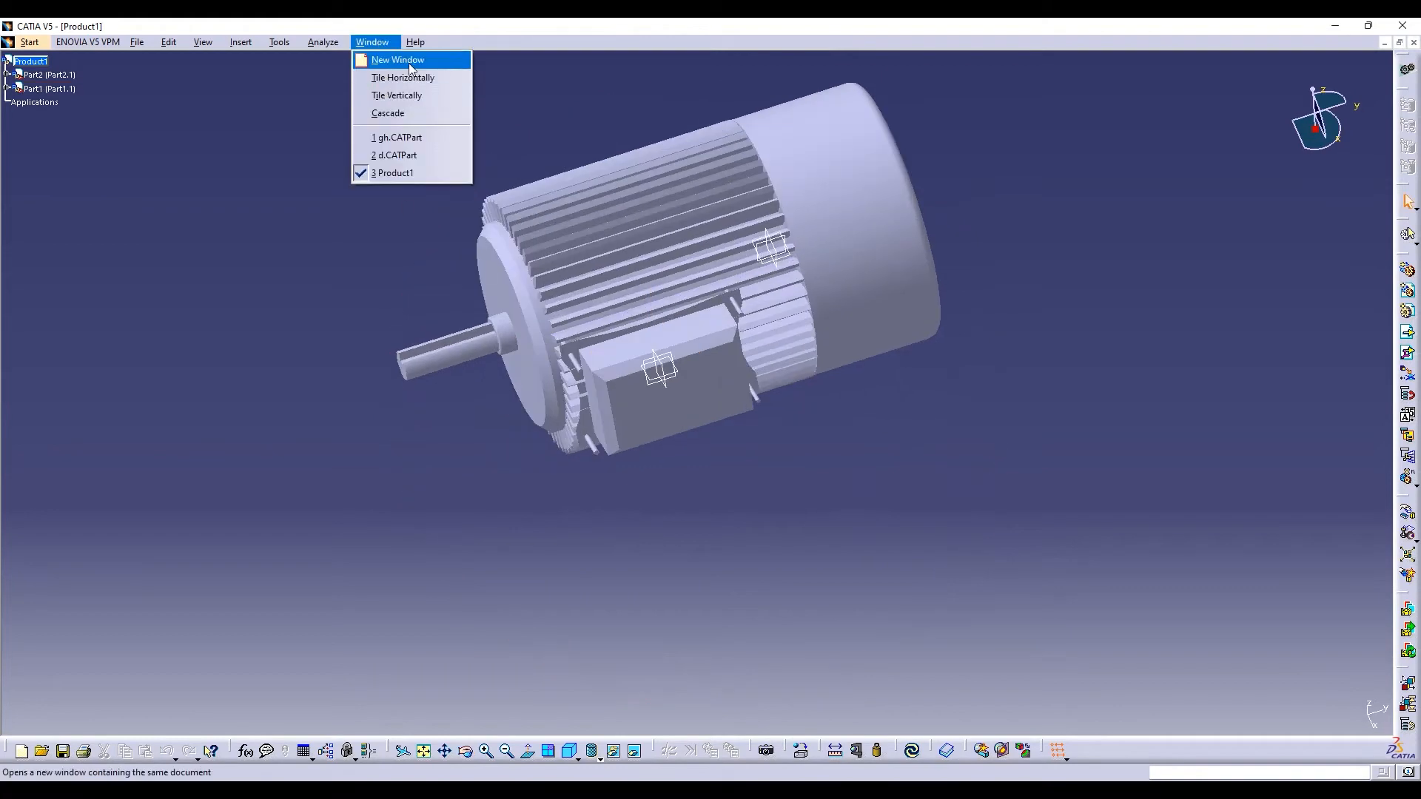
click(400, 137)
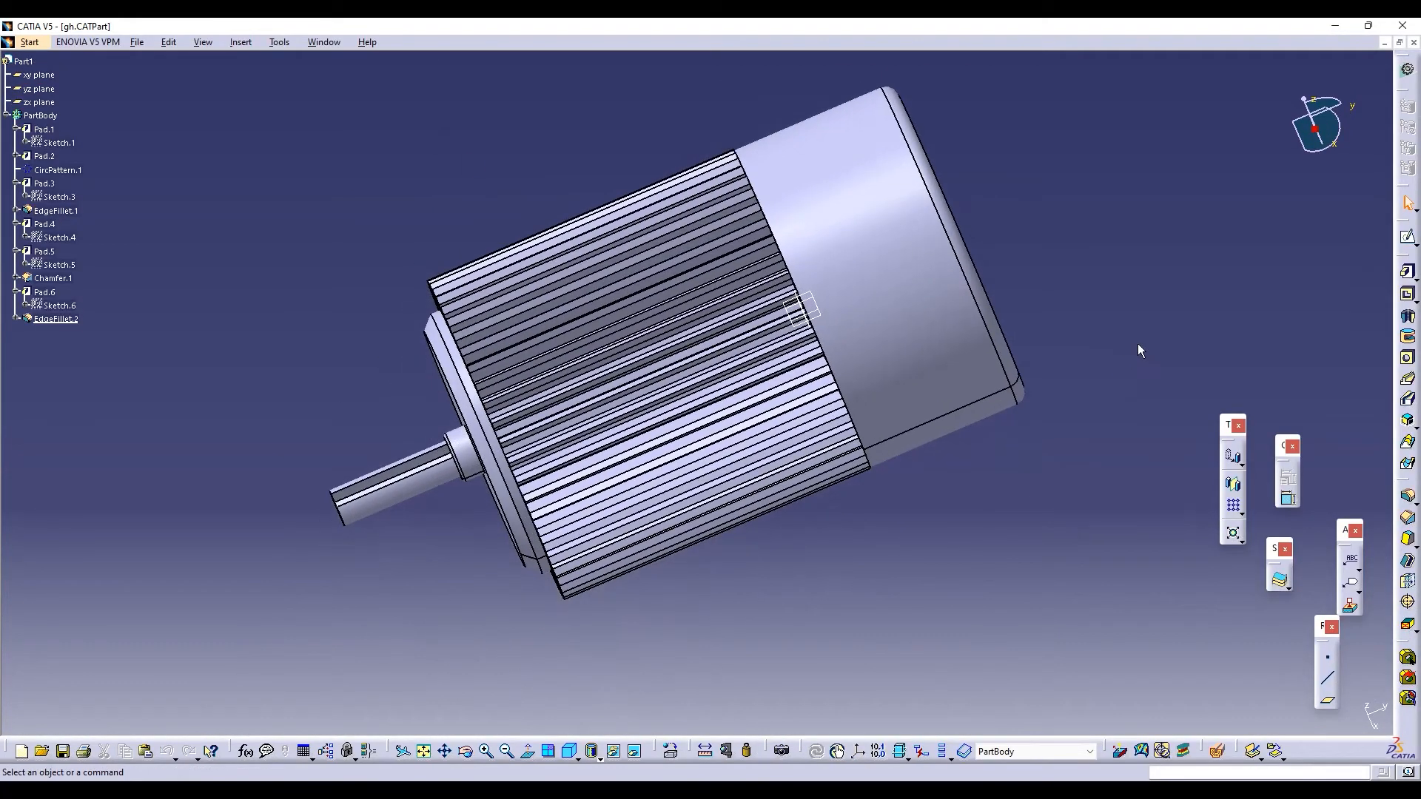
double_click(44, 130)
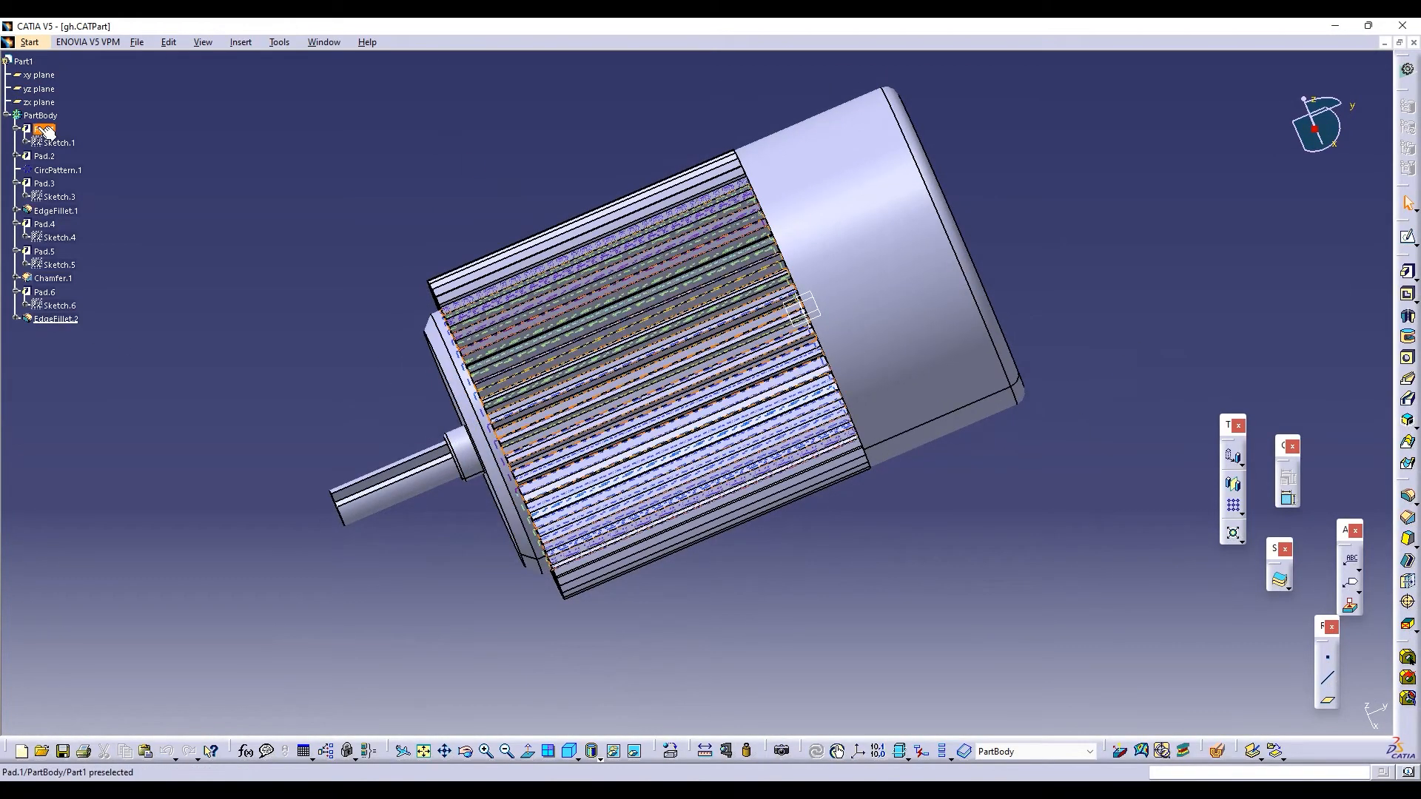
click(1367, 478)
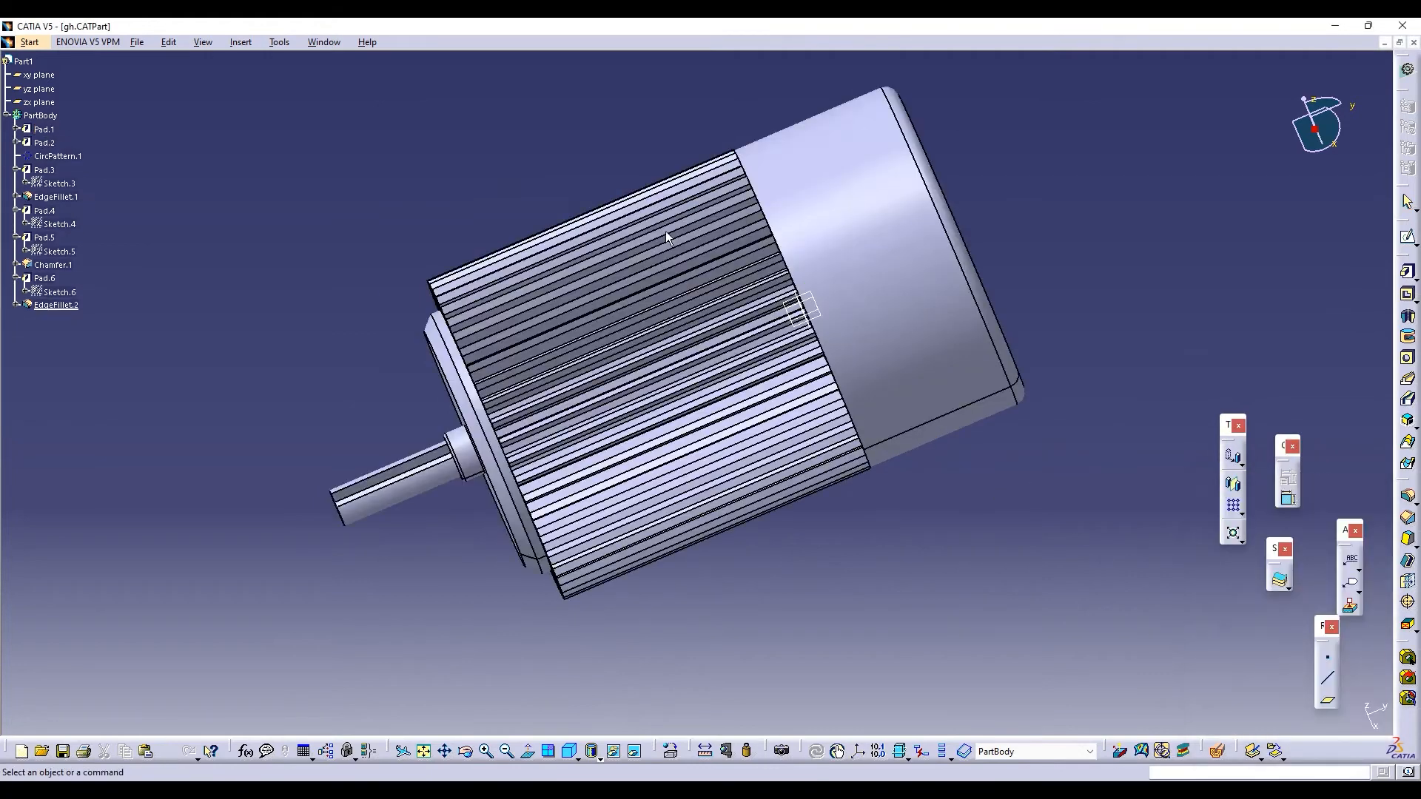
click(311, 43)
click(352, 176)
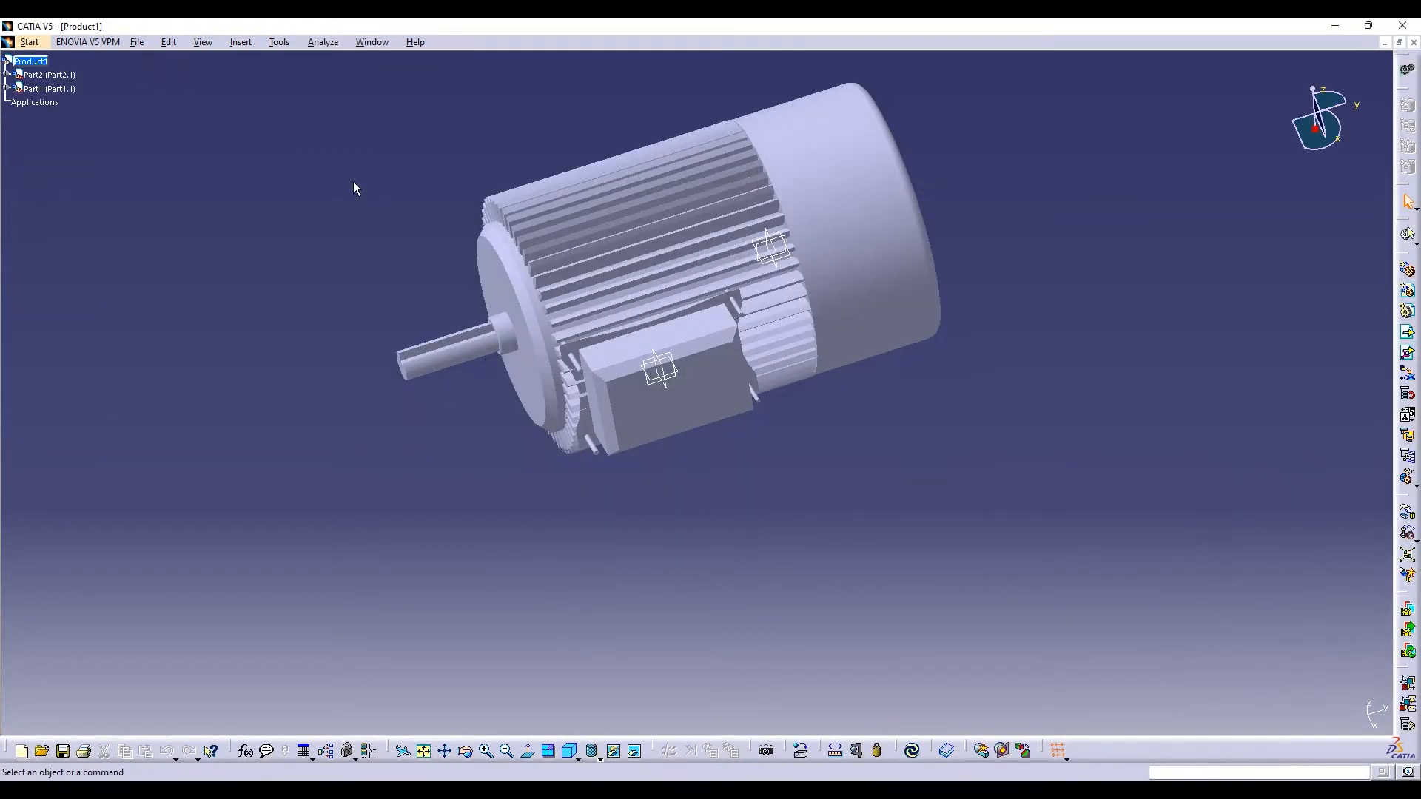
Create a new part named Part3 with hybrid design enabled and open a sketch on its zx plane
click(29, 42)
mouse_move(74, 74)
click(277, 74)
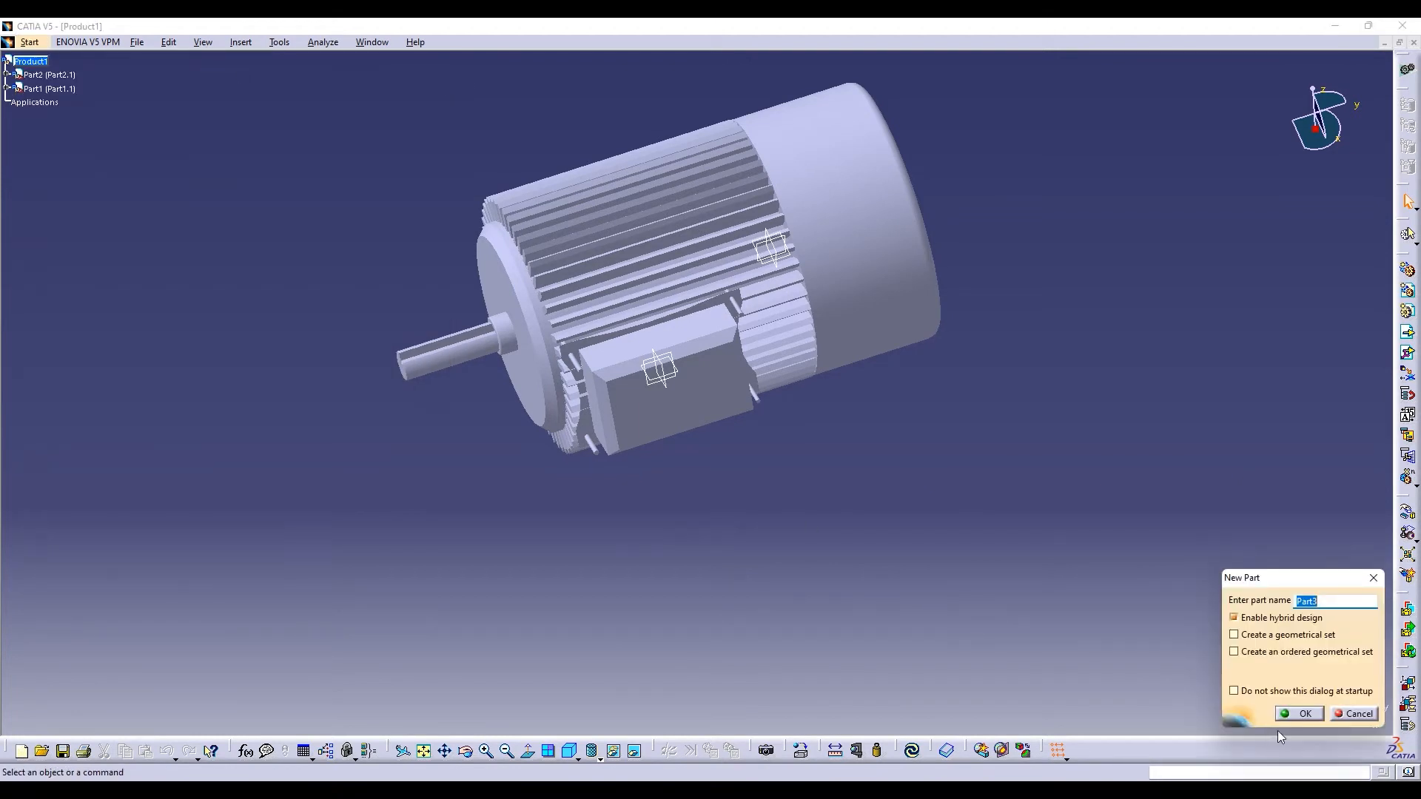
click(1299, 714)
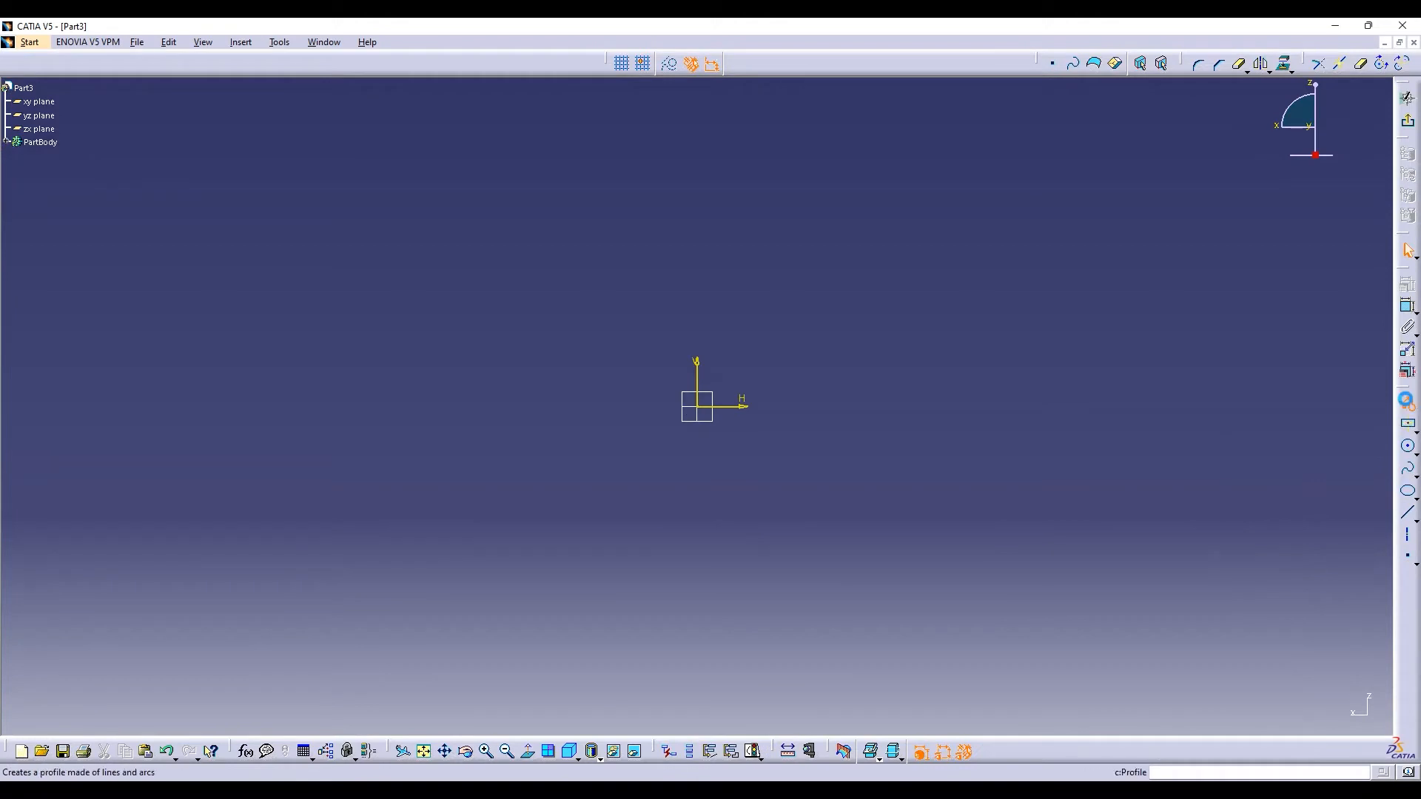
Try a horizontal axis line from the sketch origin toward negative H, with its length dimensioned to 65 mm
click(1407, 401)
click(1410, 509)
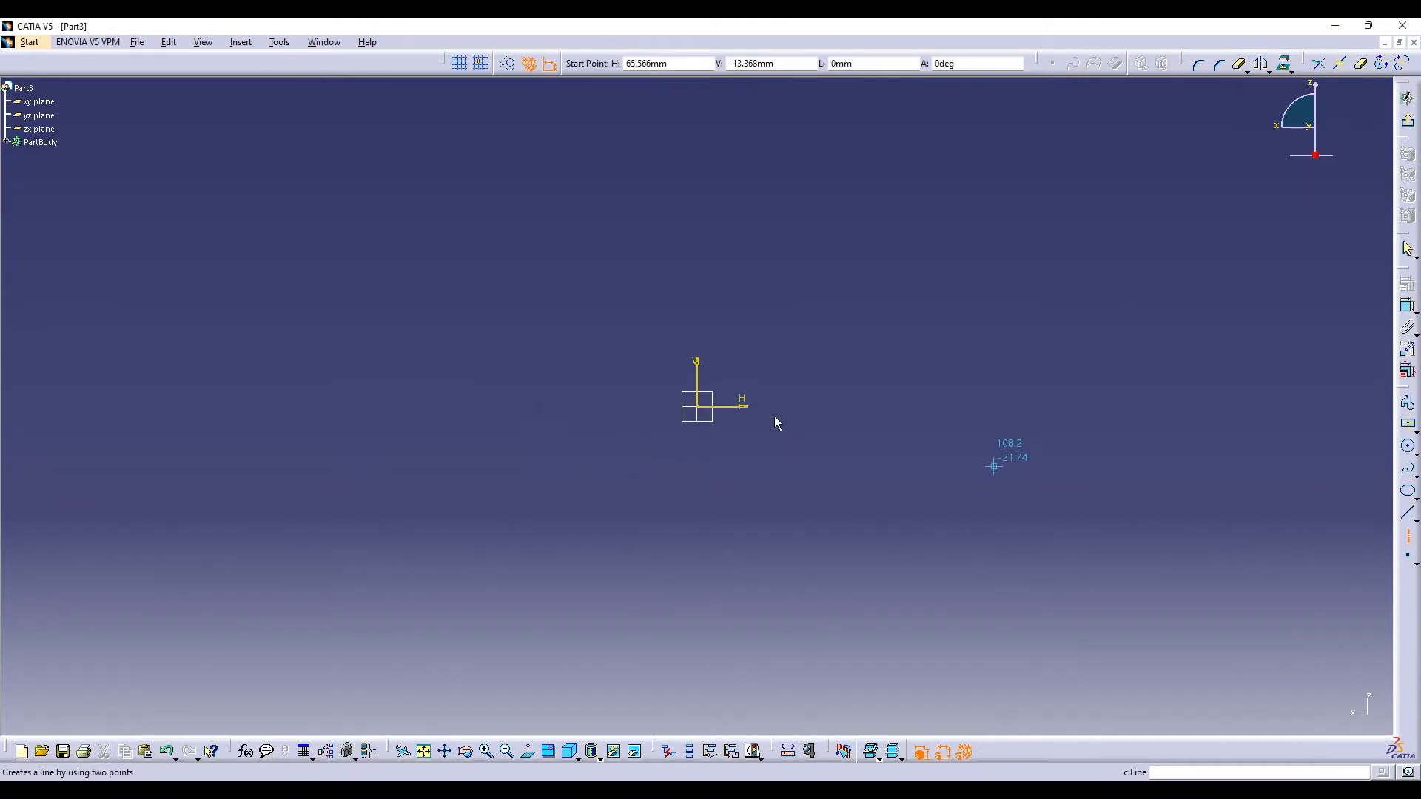
click(689, 405)
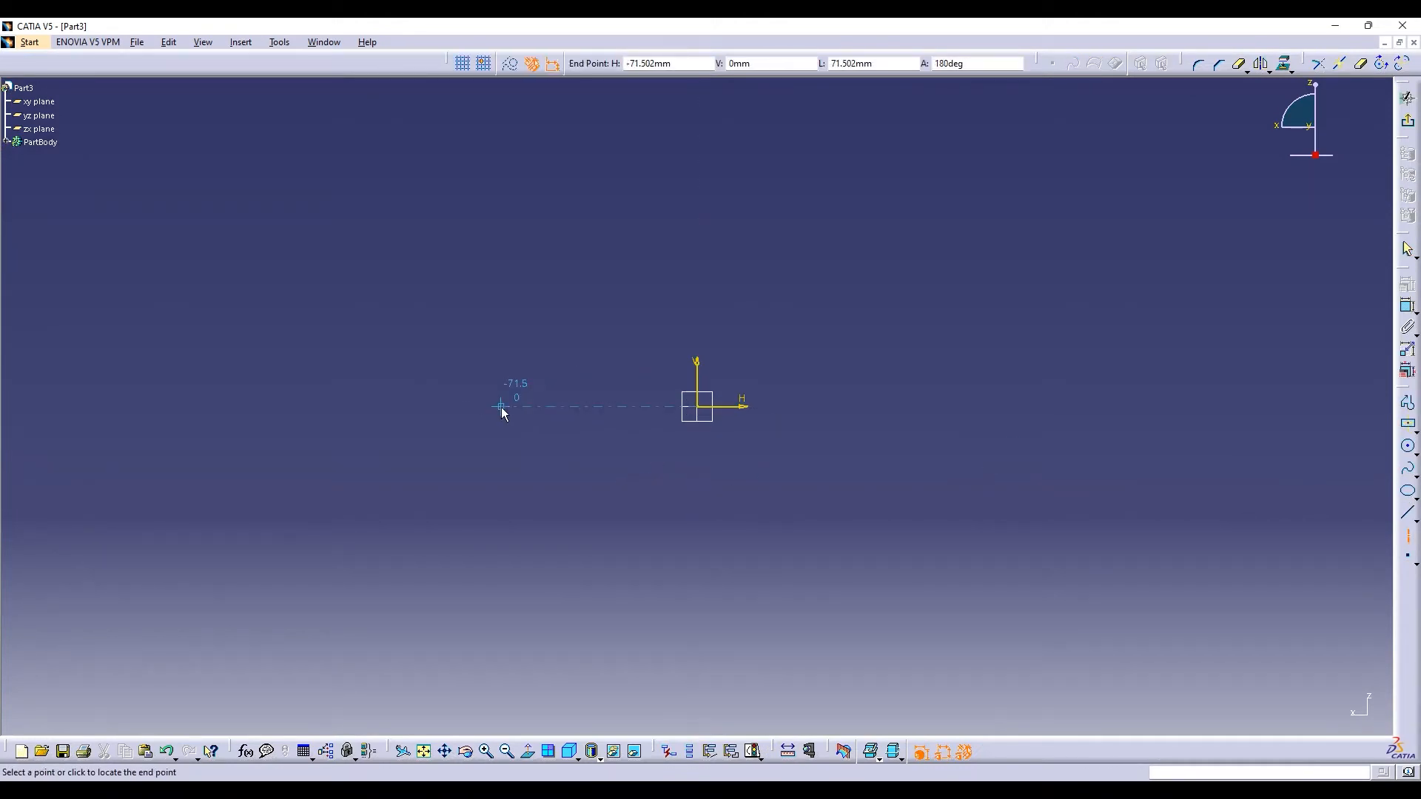
click(501, 408)
click(1407, 305)
click(645, 434)
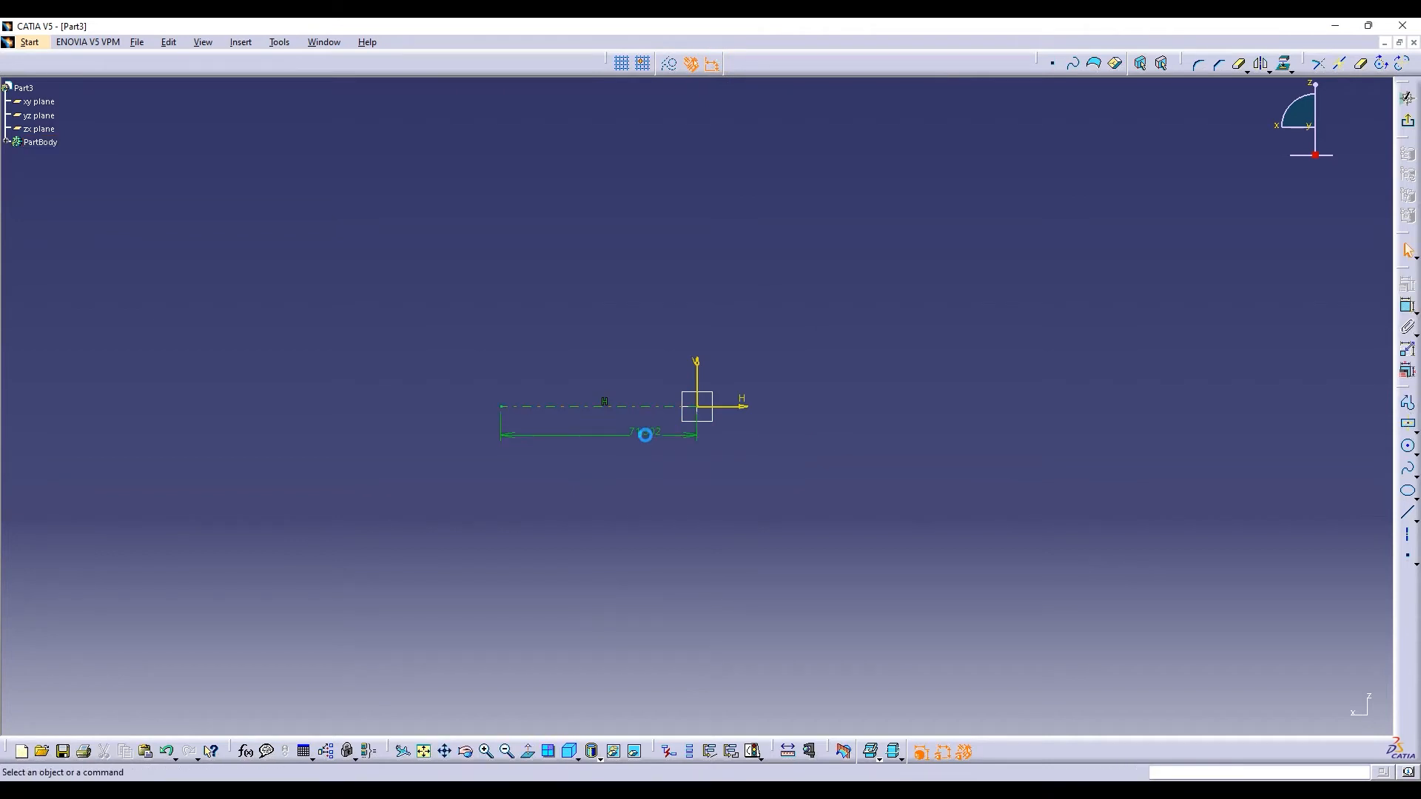
double_click(645, 434)
text(13)
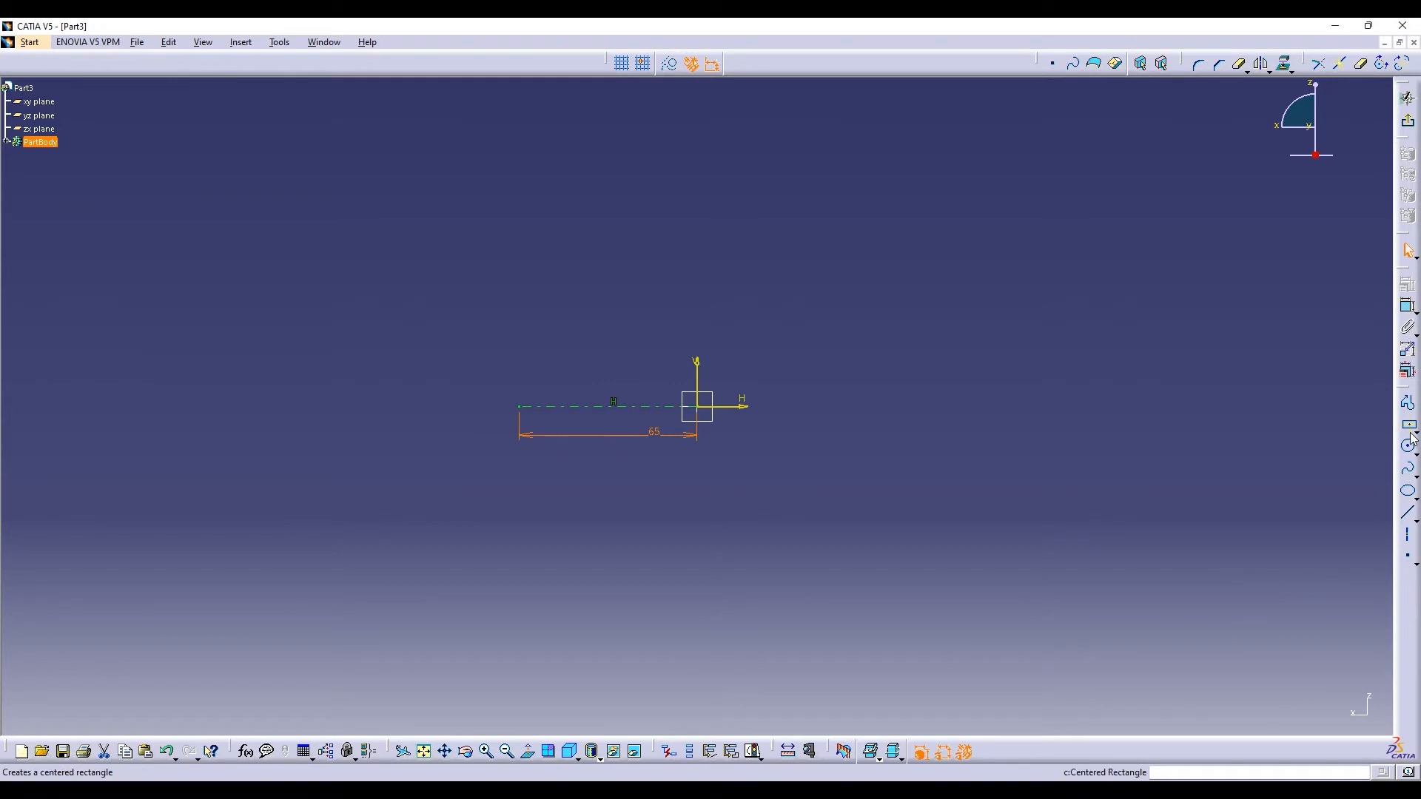
Close the axis length constraint unchanged and undo the axis line together with its dimension
double_click(676, 432)
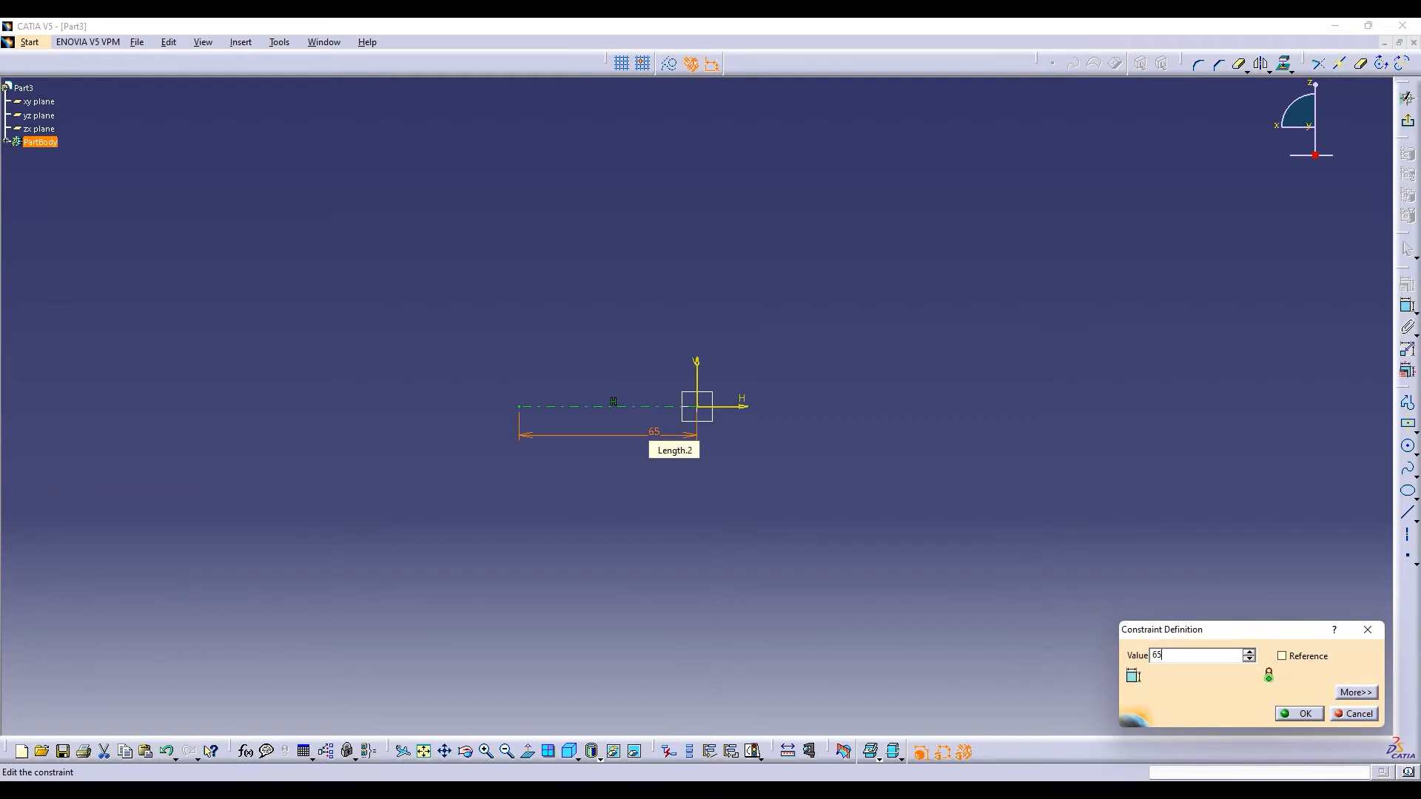
click(1371, 634)
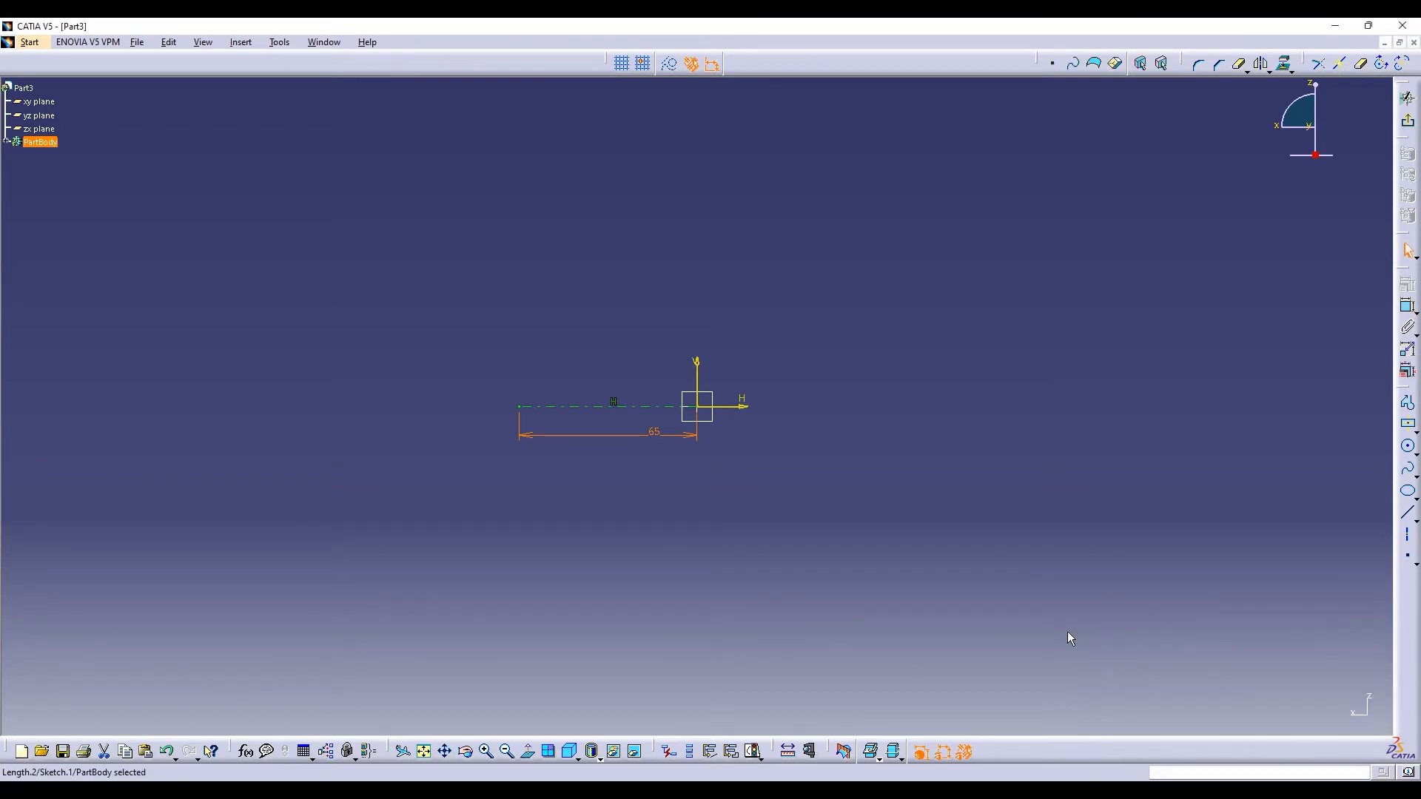
key(ctrl+z)
key(ctrl+z)
key(ctrl+z)
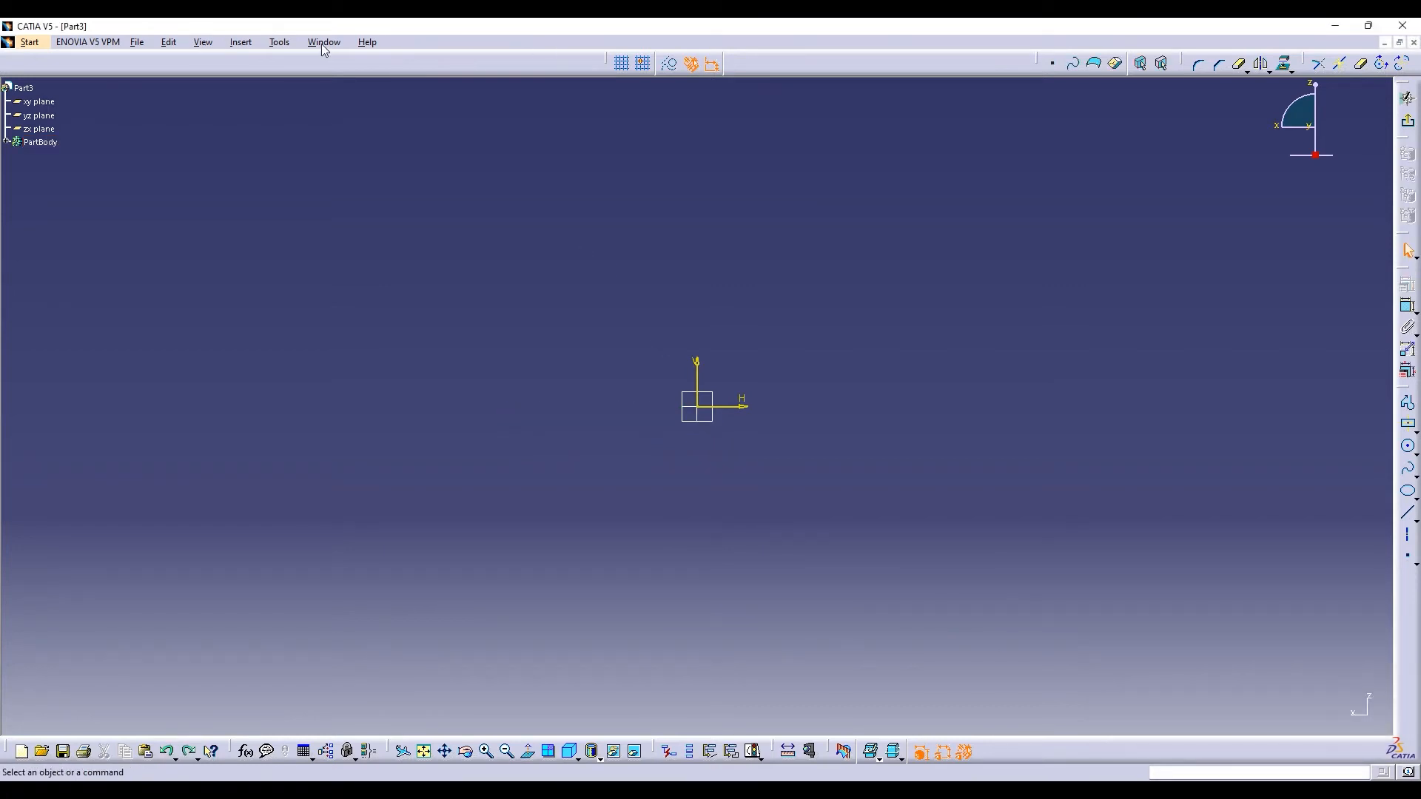
Switch to gh.CATPart and review the definitions of the fourth pad and the motor's end-cover pad without changing them
click(323, 44)
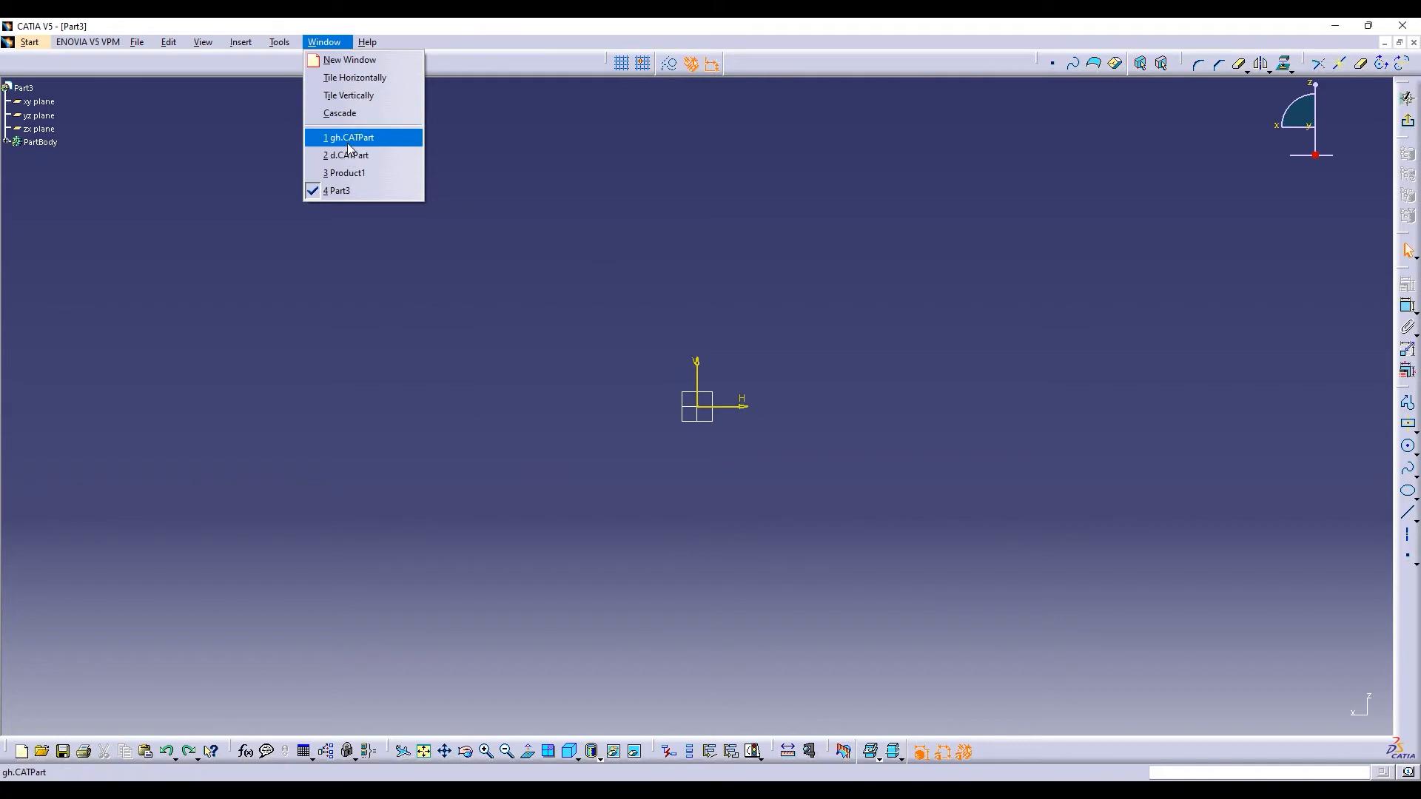
click(350, 140)
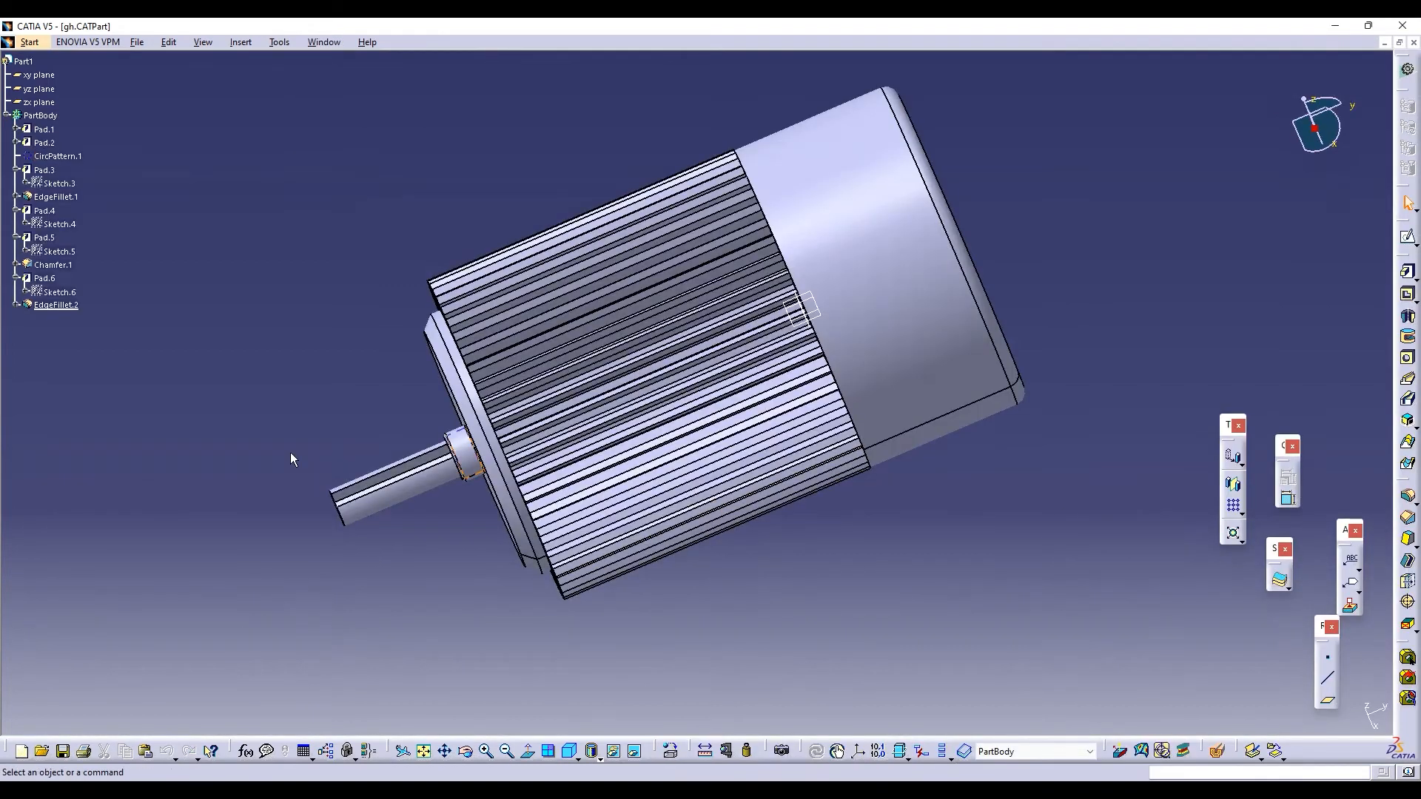
double_click(44, 209)
key(Escape)
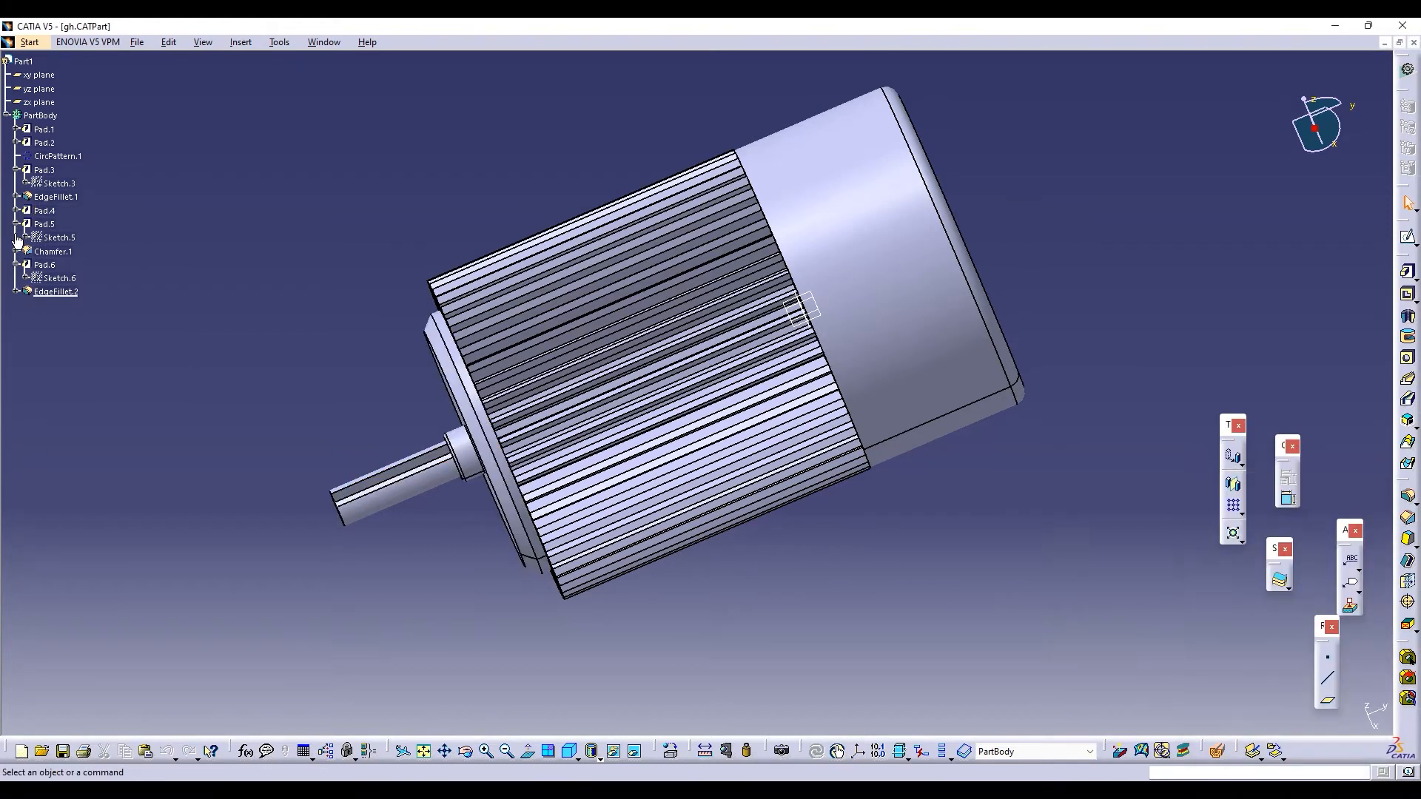
double_click(44, 169)
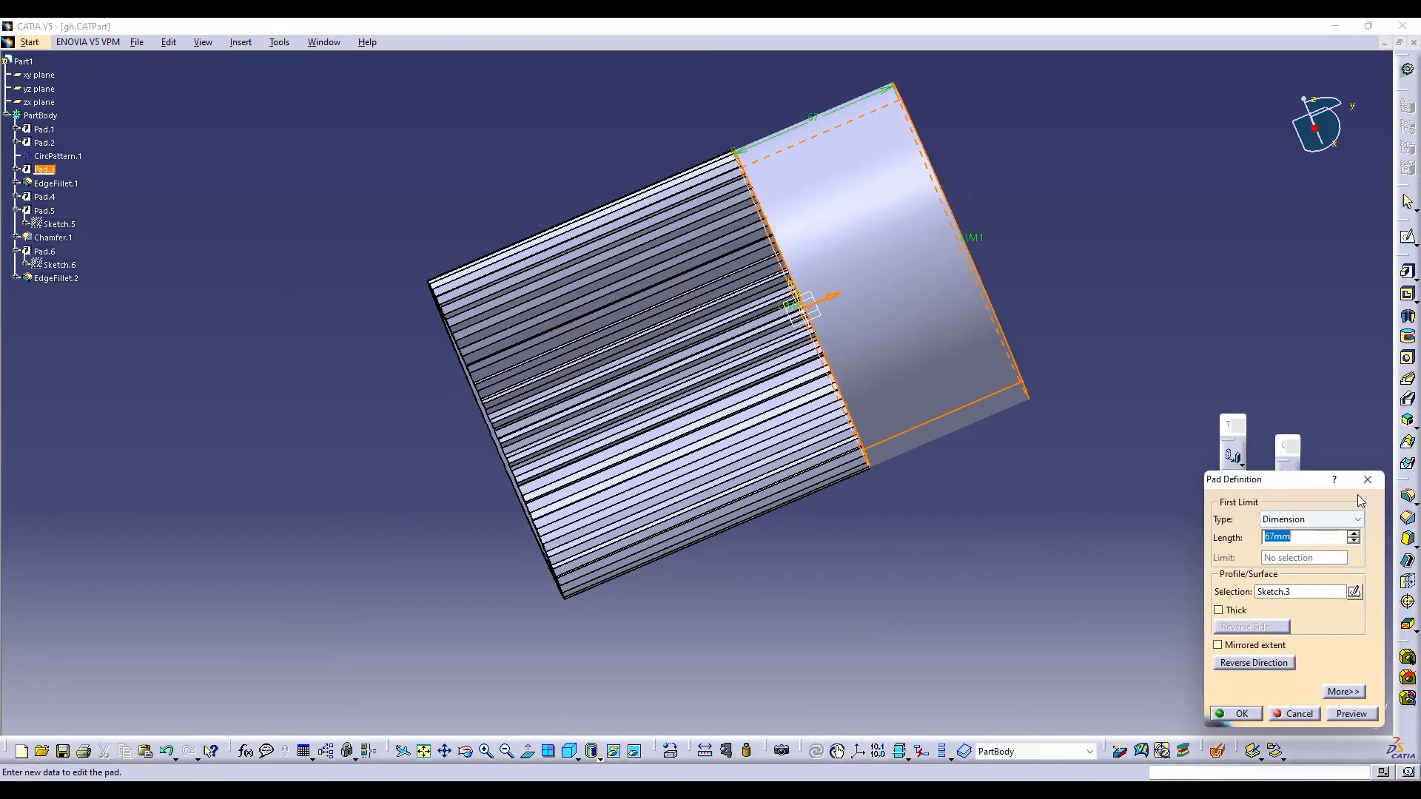
key(Escape)
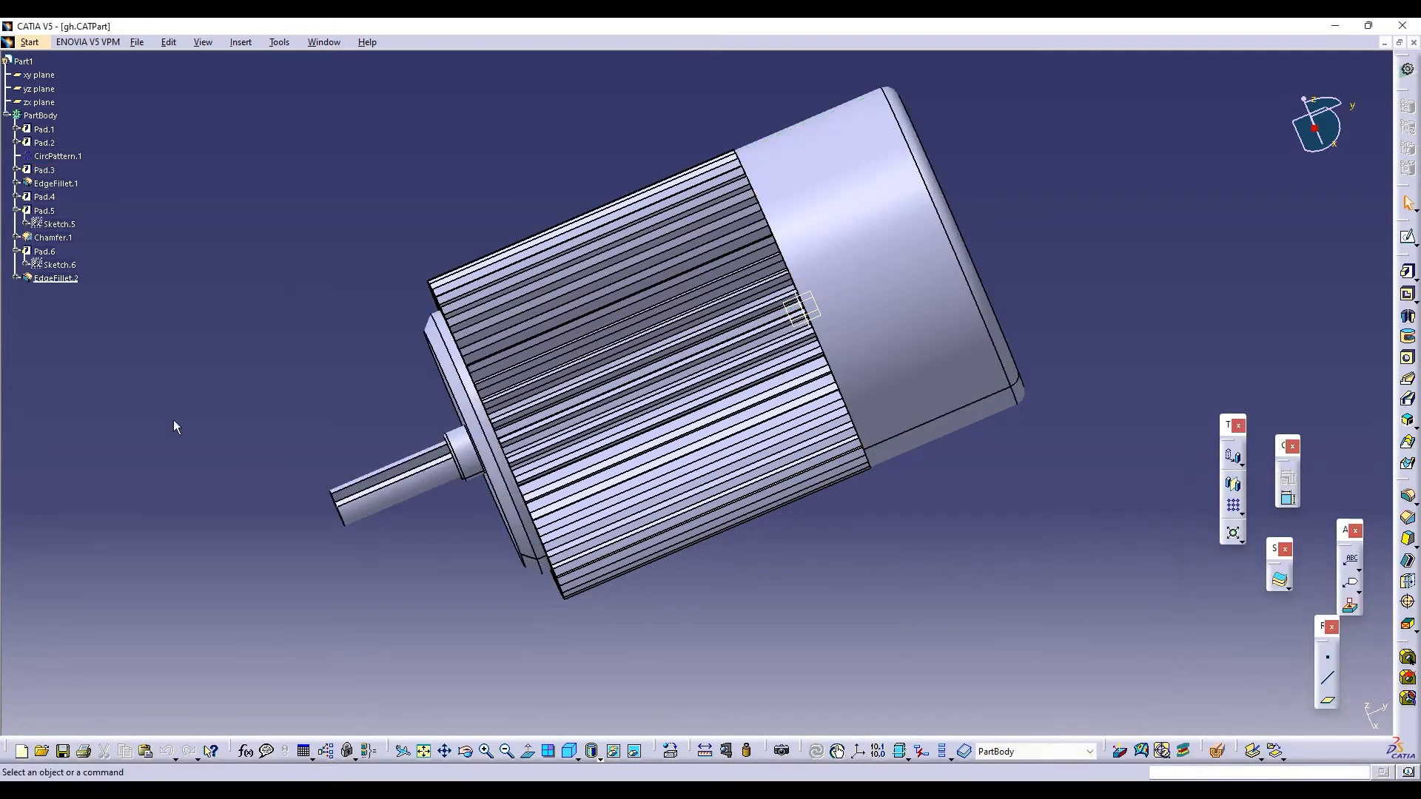
Dimension the diameter of the circle in the end-cover pad's sketch, exit the sketch, and return to Part3
click(17, 170)
double_click(59, 183)
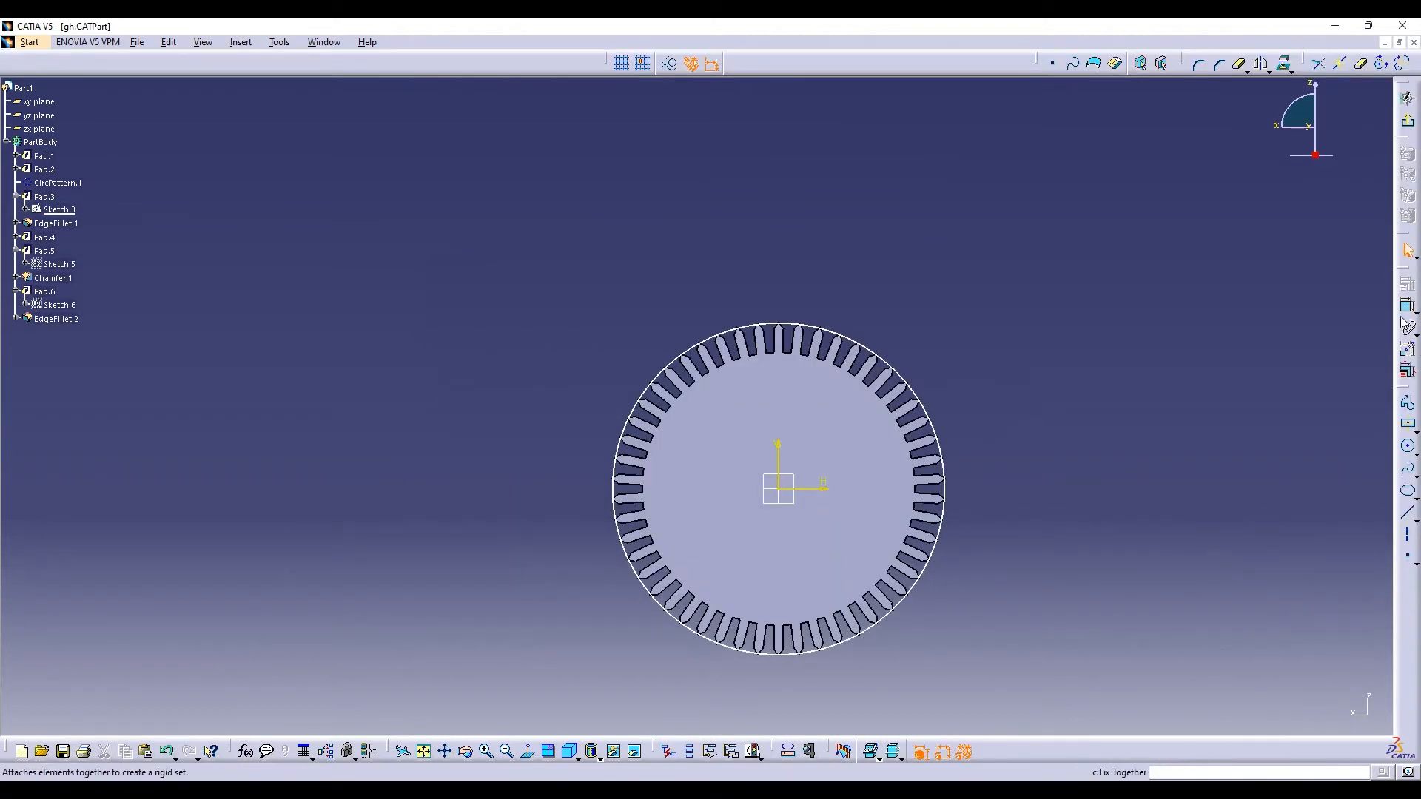
click(1407, 306)
click(938, 438)
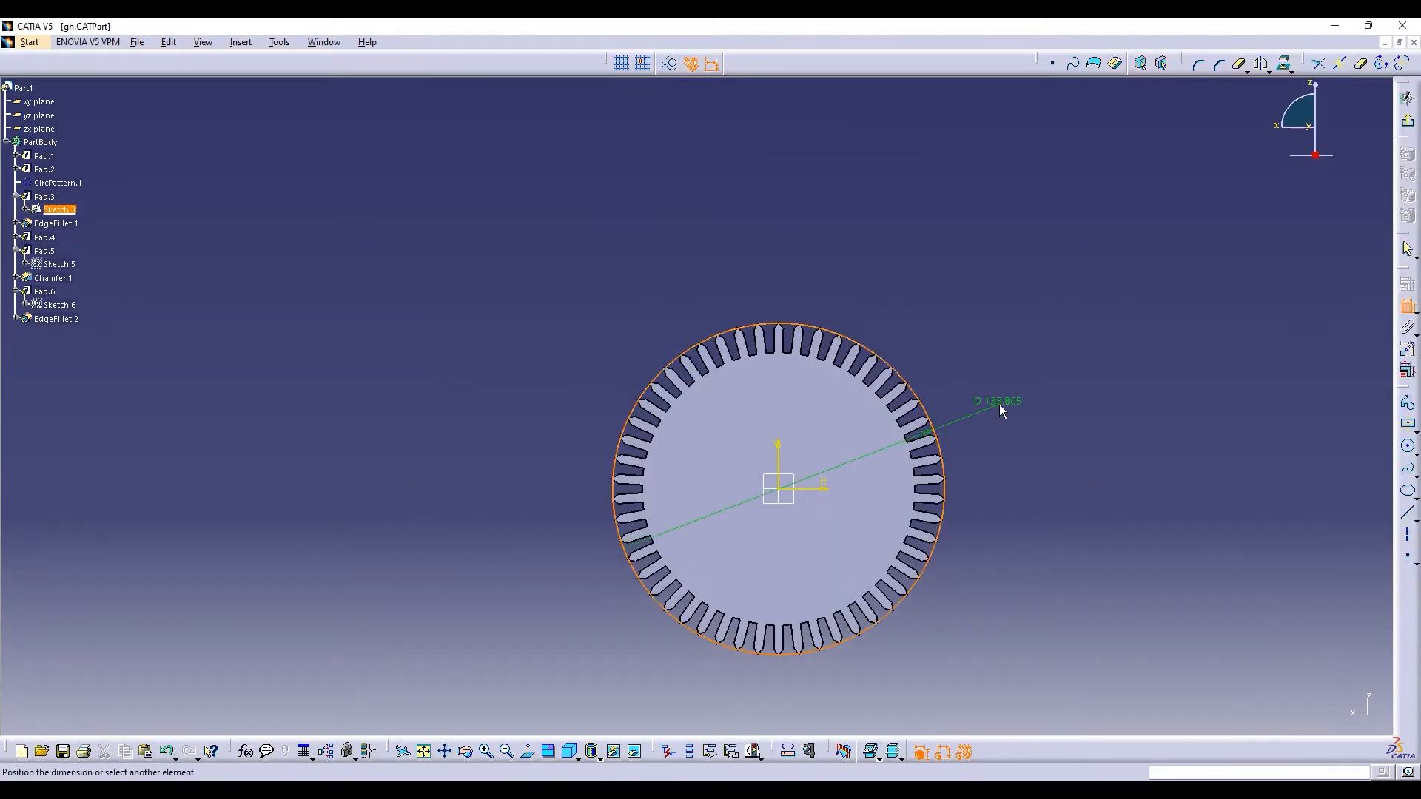
click(1000, 406)
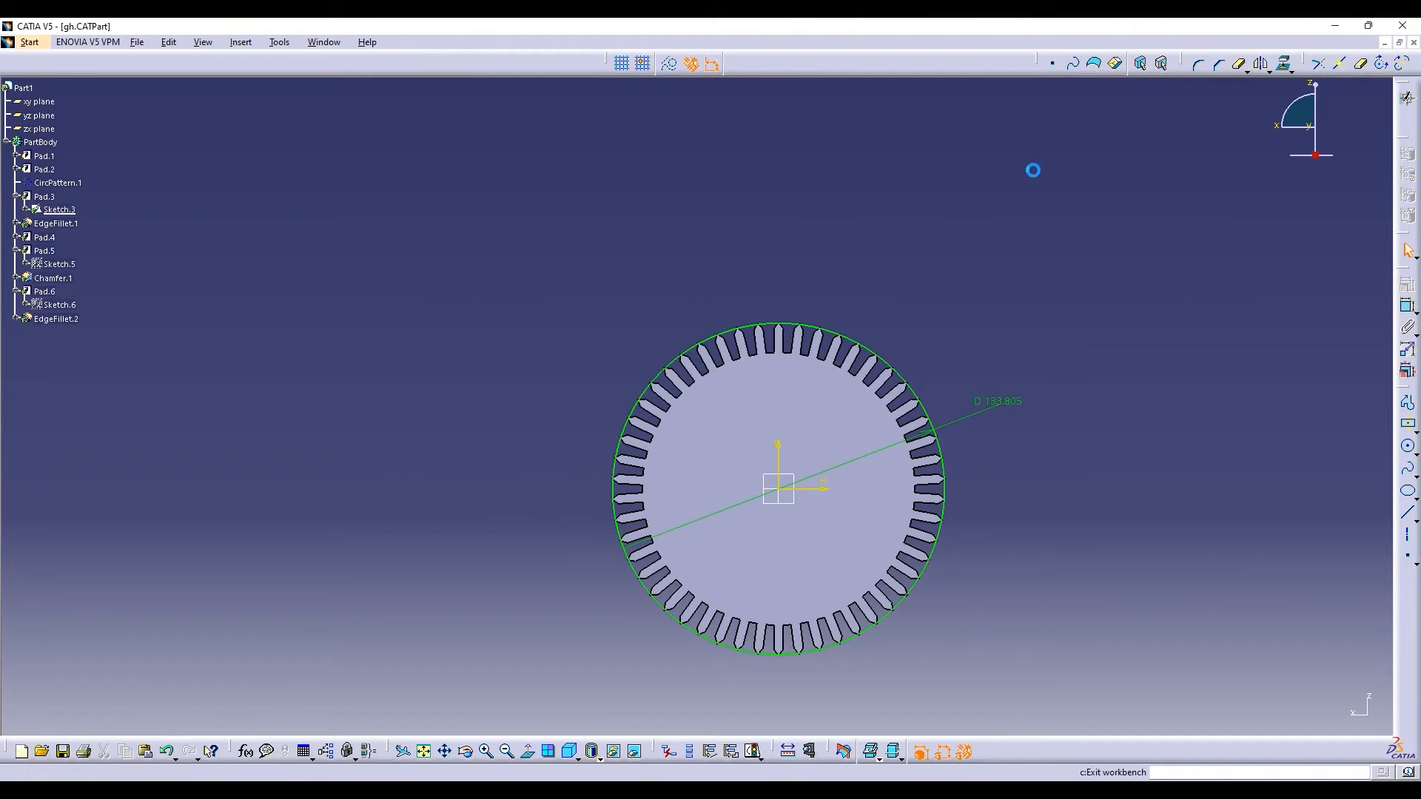
click(1408, 98)
click(324, 43)
click(336, 190)
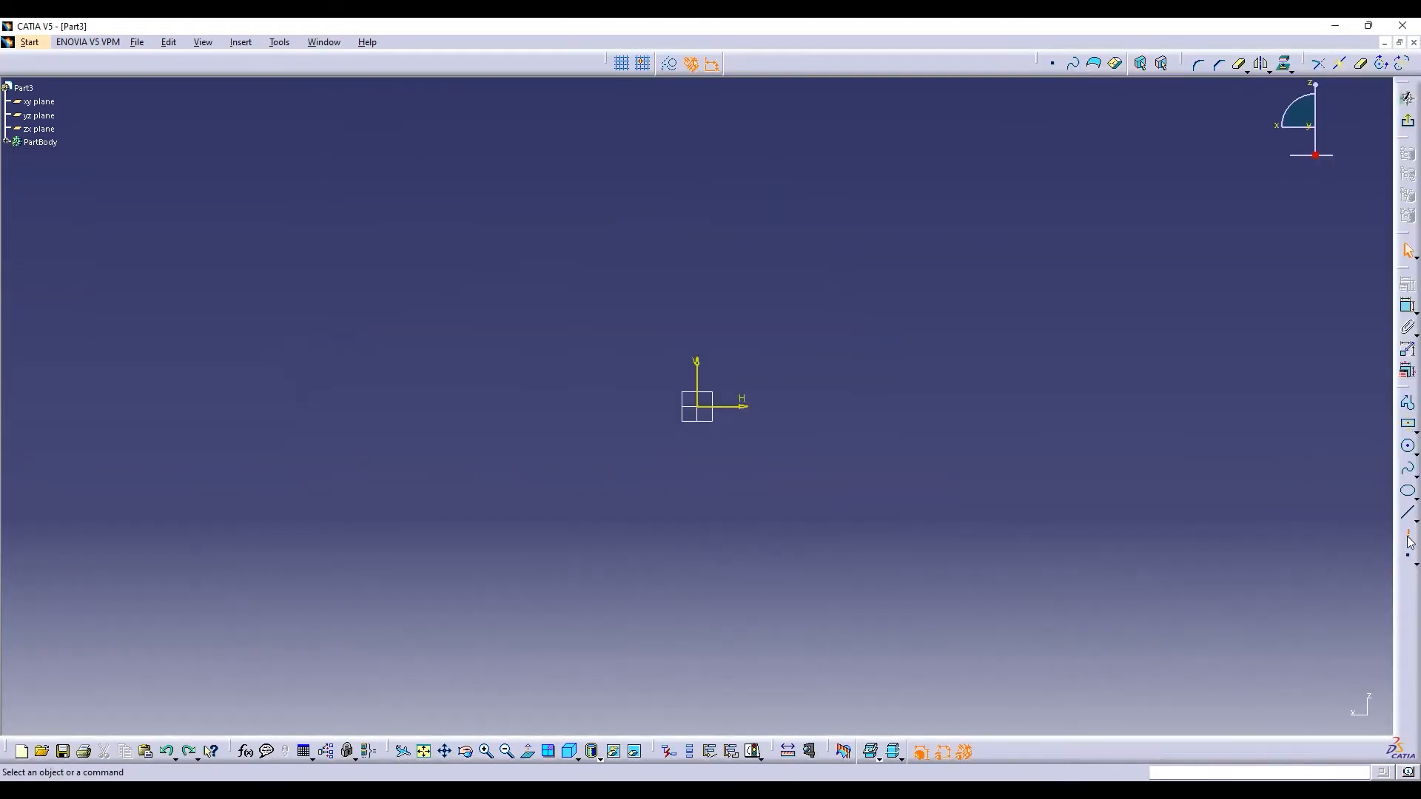
Draw a horizontal axis line from the sketch origin toward negative H, dimension it, and set its length to 70 mm
click(1409, 540)
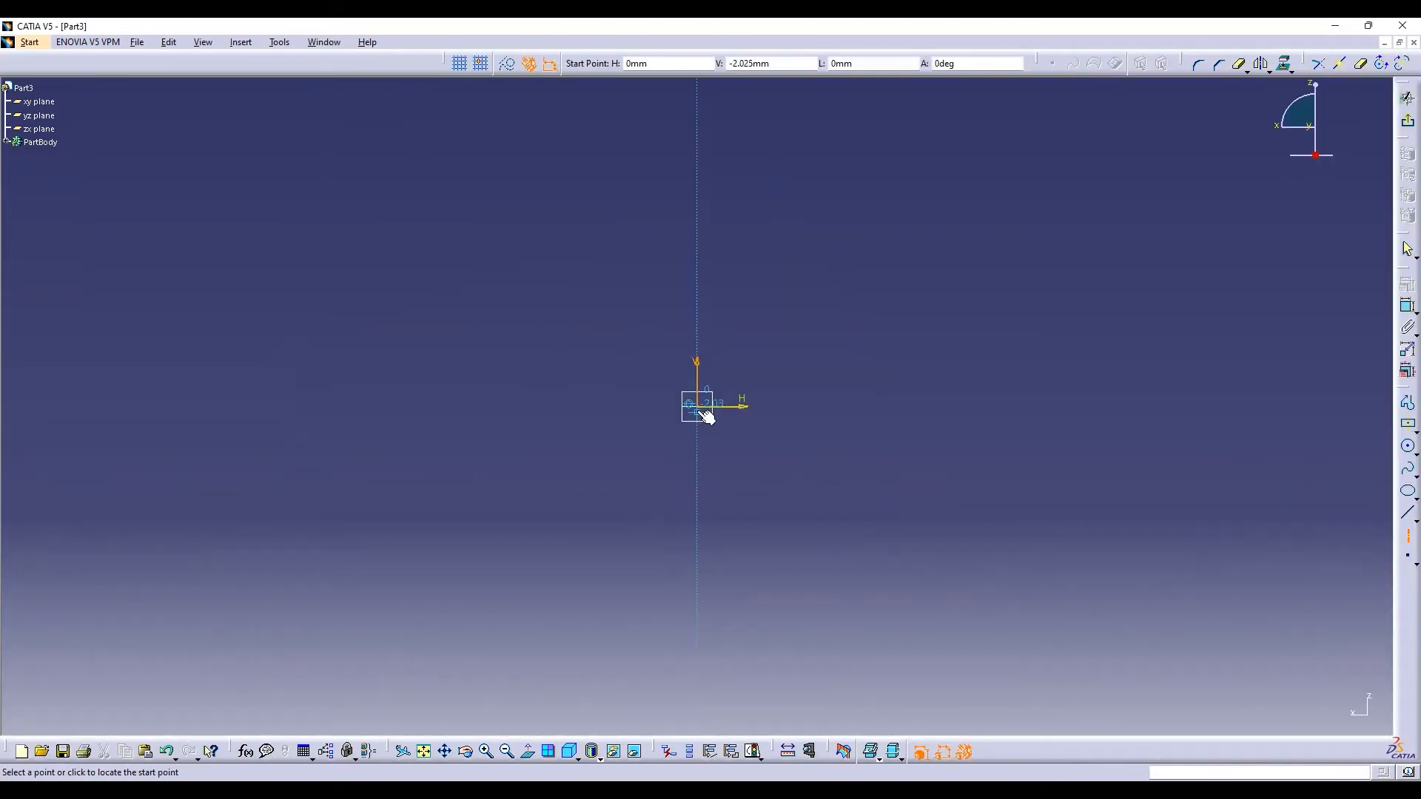
click(698, 407)
click(584, 406)
click(1409, 370)
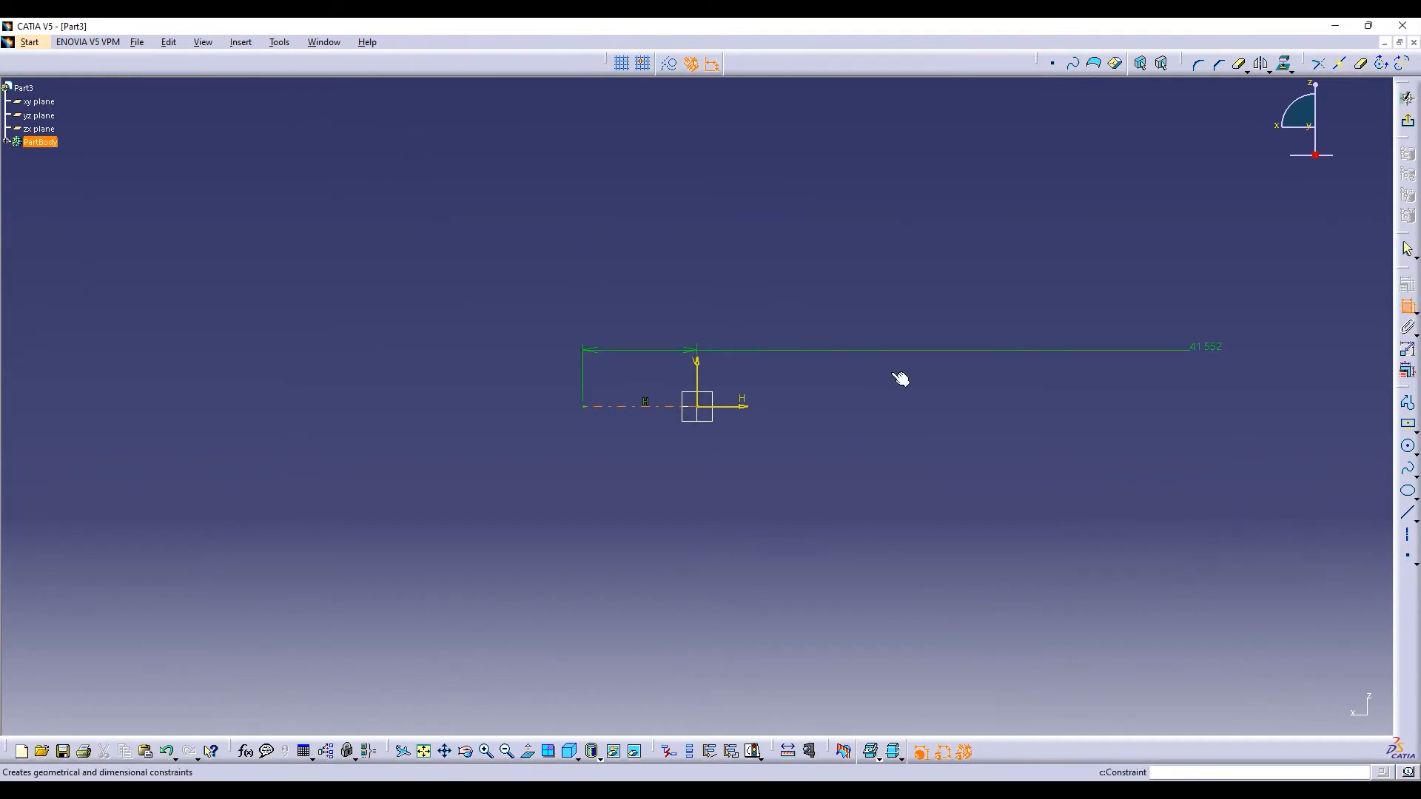
double_click(678, 345)
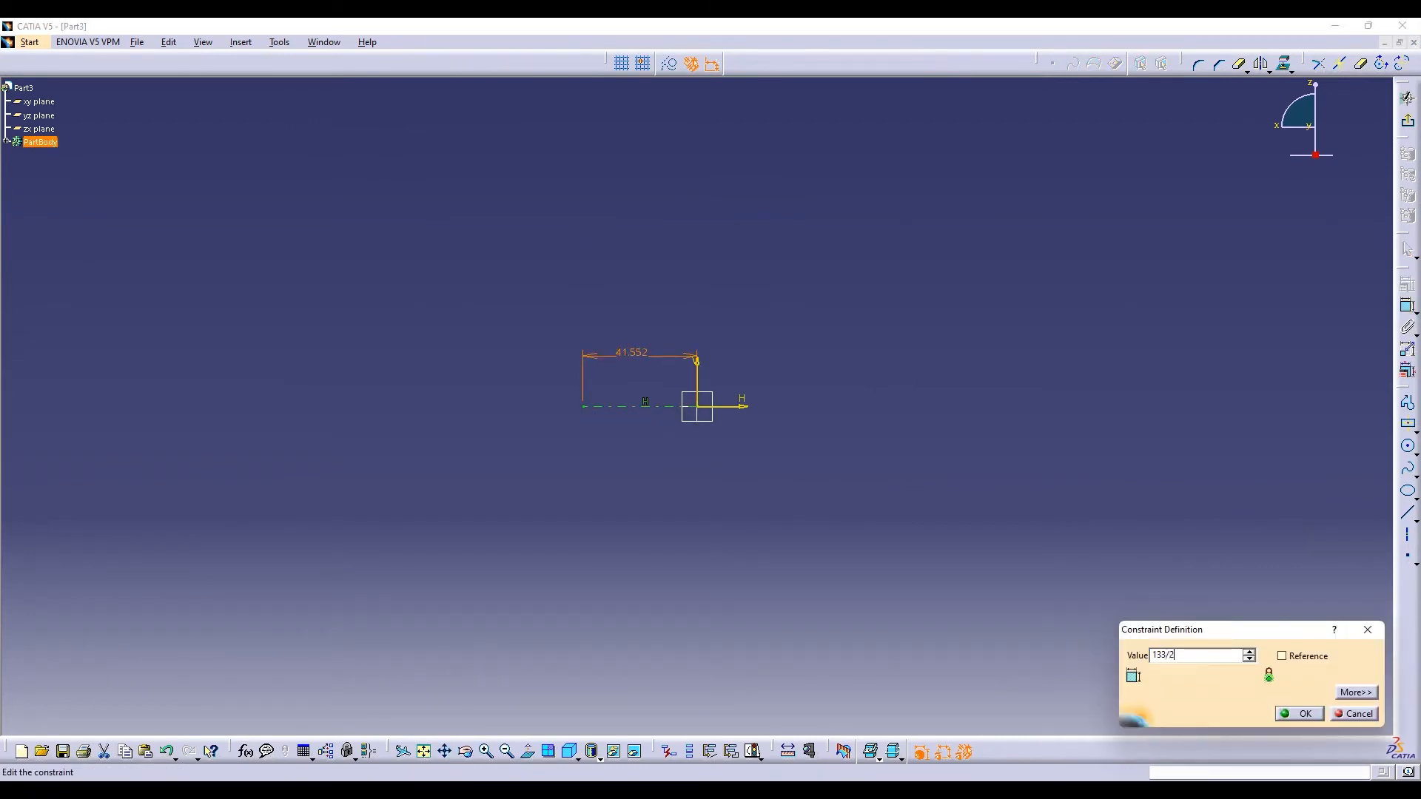
key(Return)
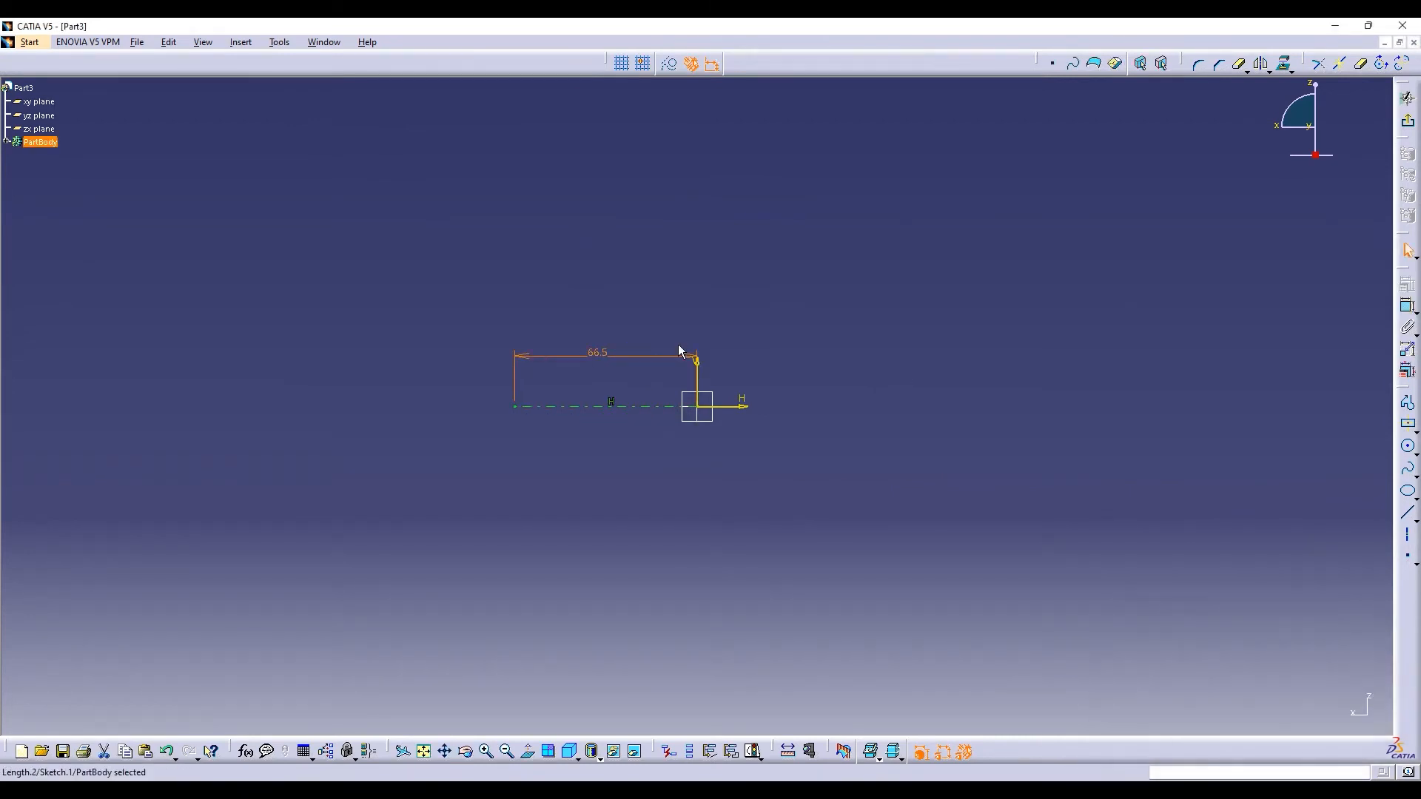
double_click(600, 355)
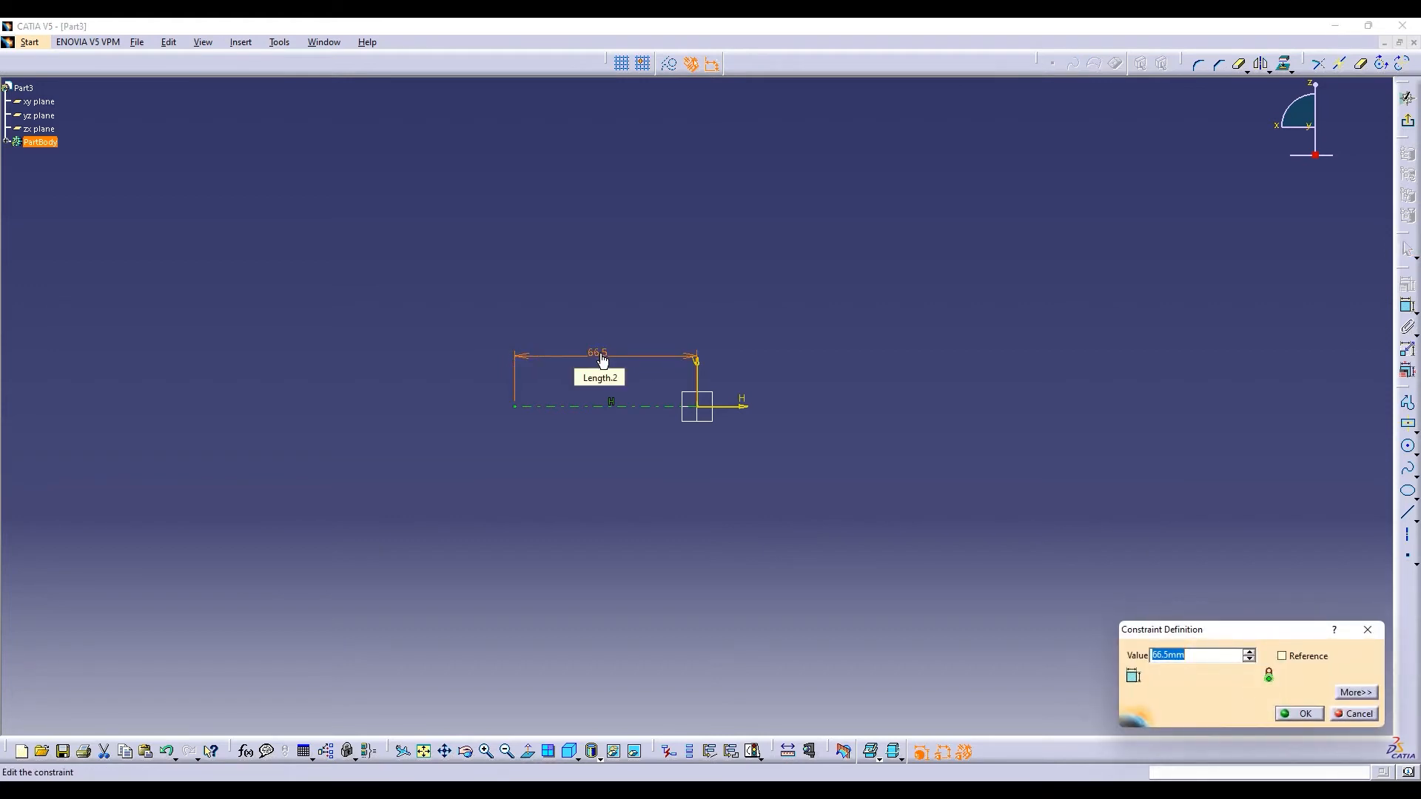
key(Return)
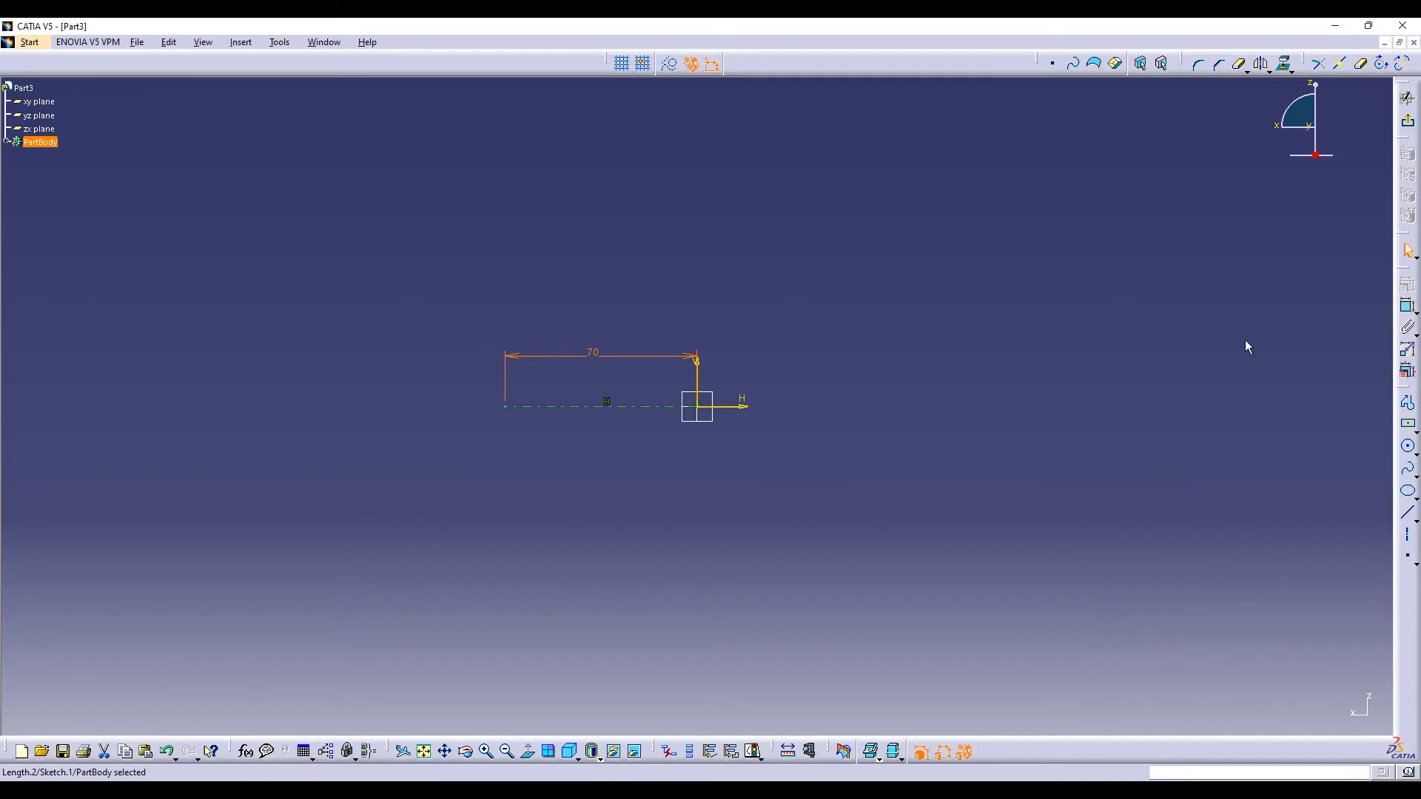
Mirror the 70 mm axis line about the V axis of the sketch
click(1260, 64)
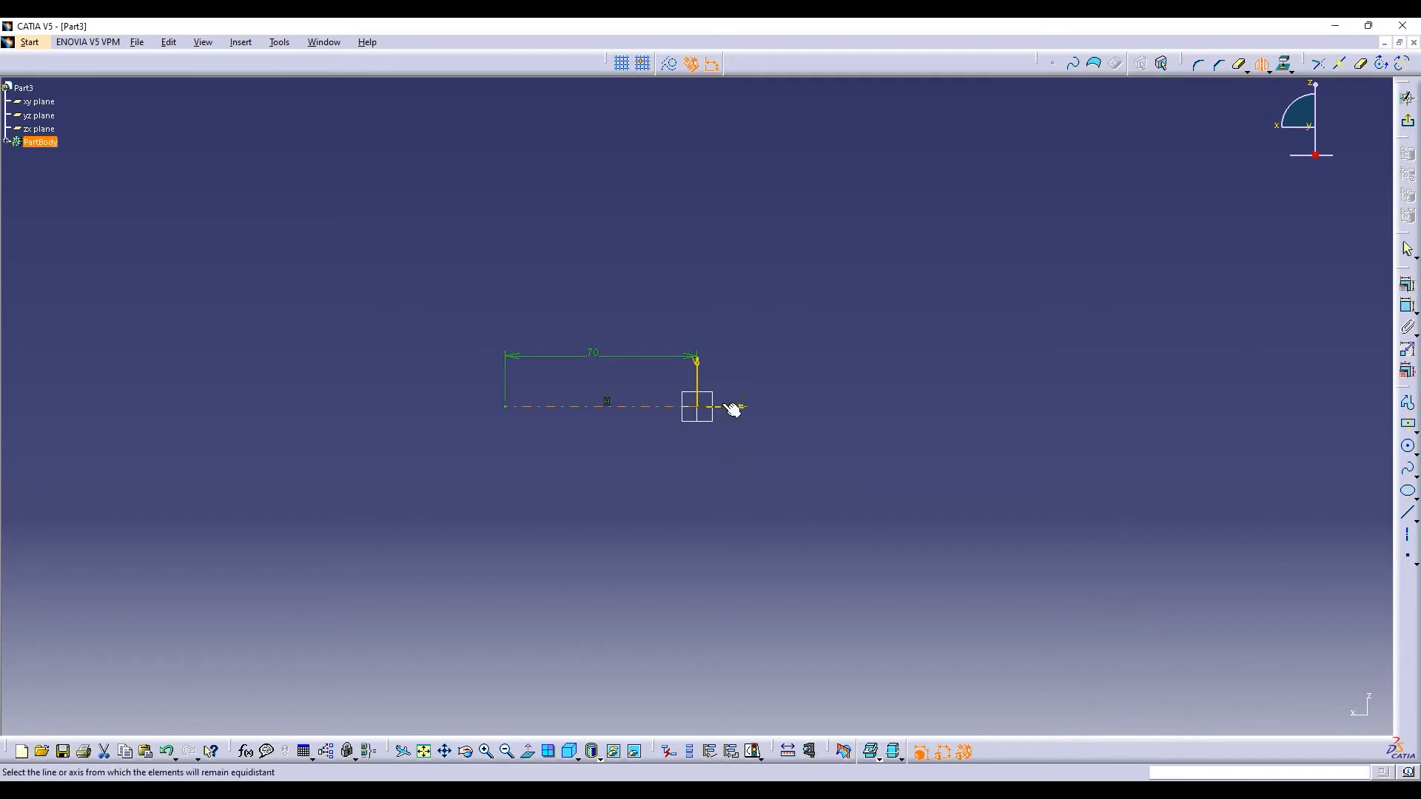
click(697, 380)
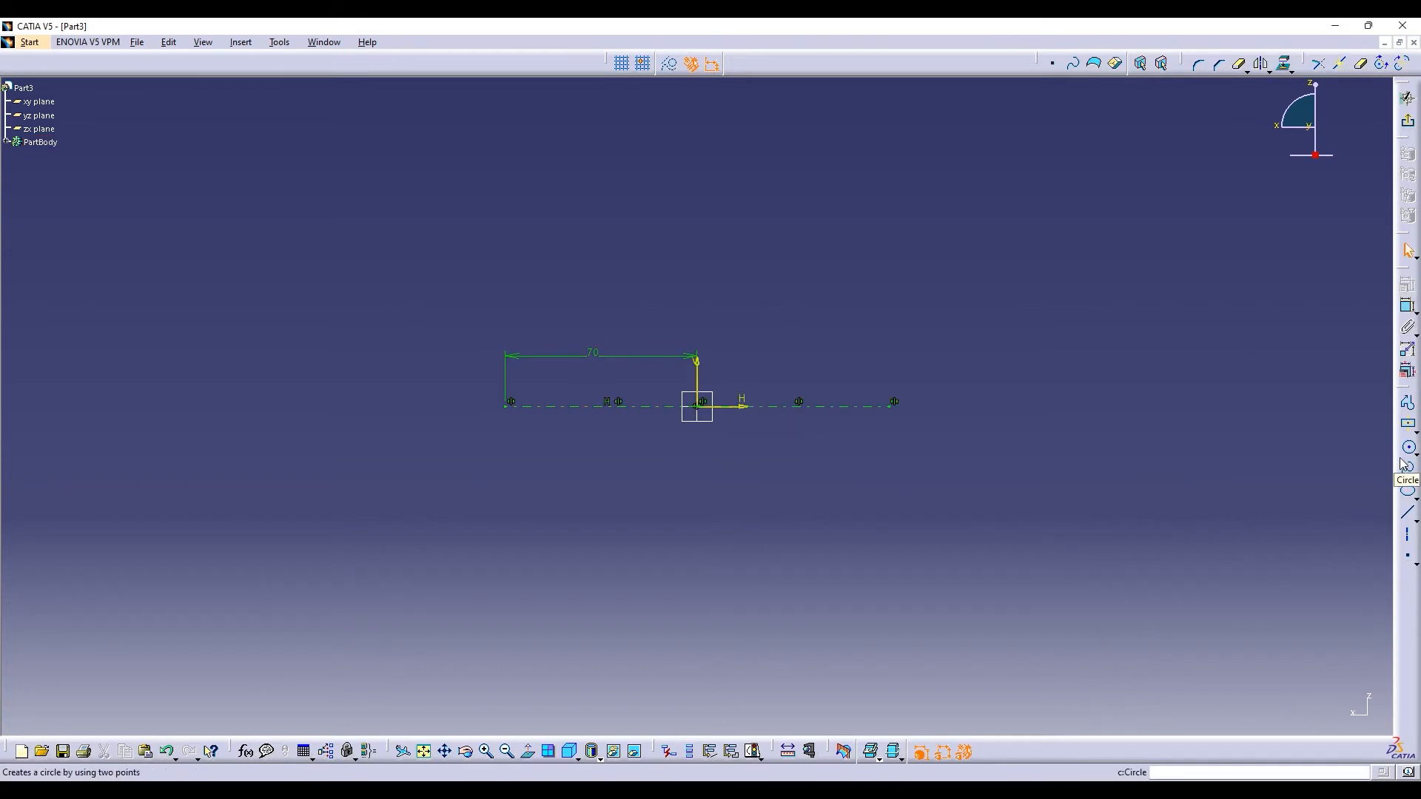
Draw a closed stepped profile straddling the axis line, from H -70 mm to about H -32 mm and from about V -10 mm to V 7 mm
click(1407, 407)
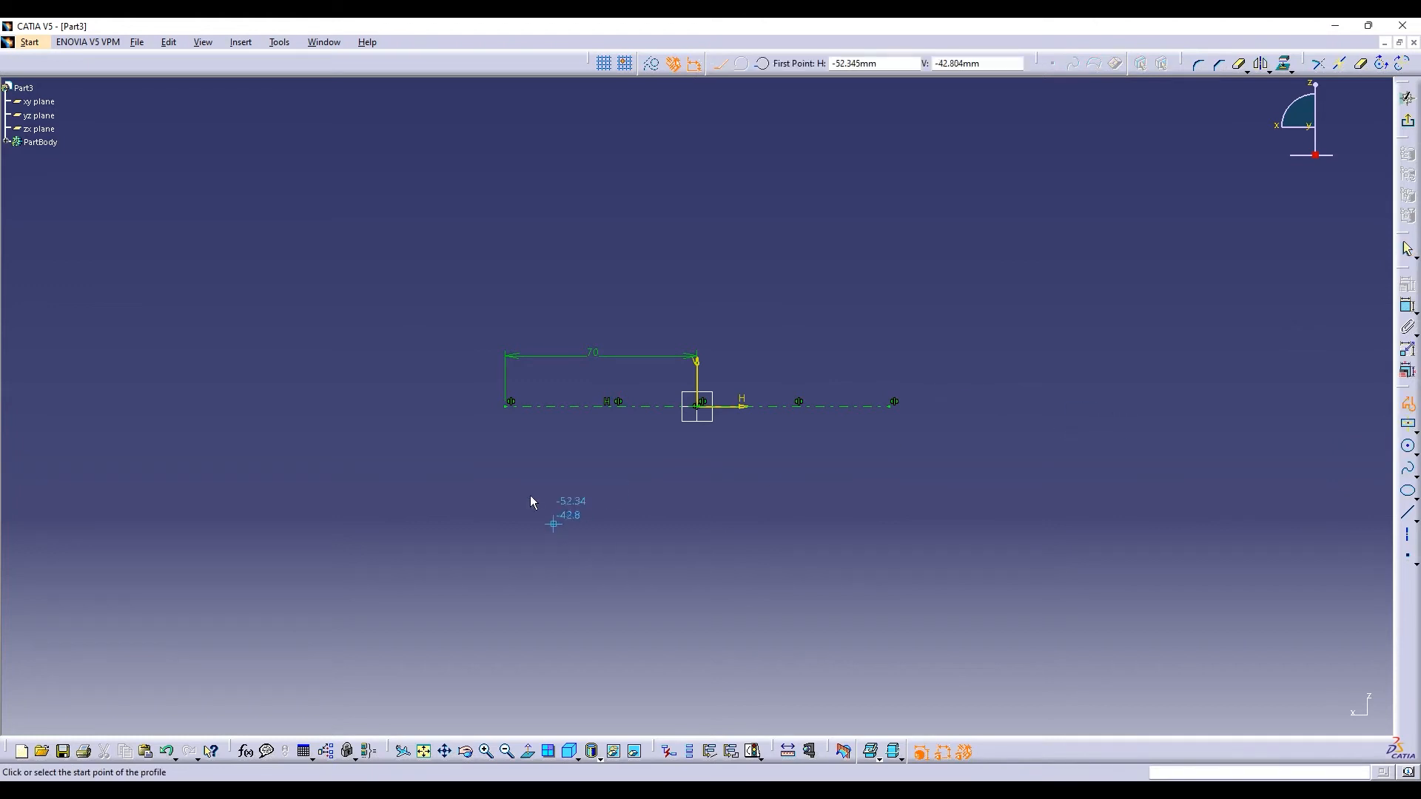
click(511, 406)
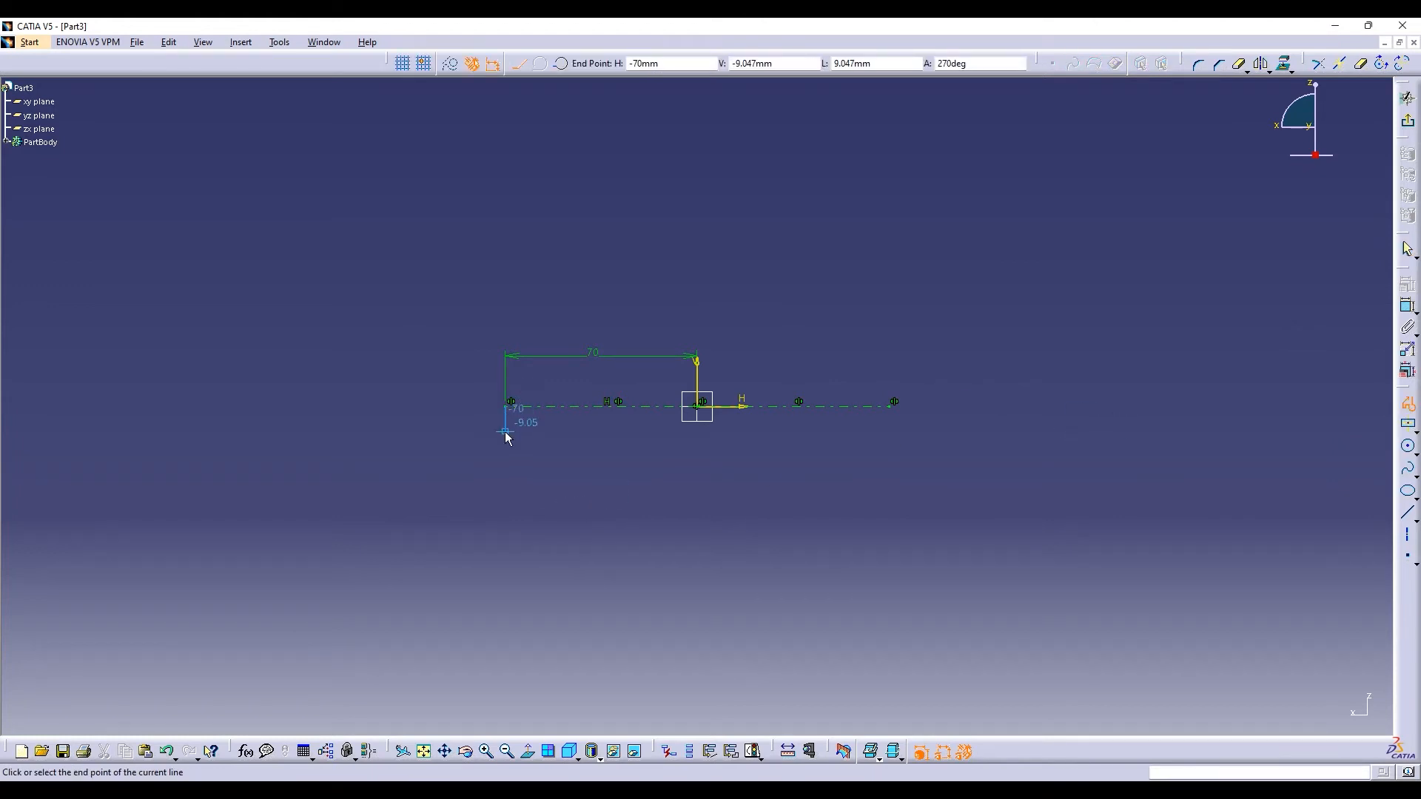
click(507, 438)
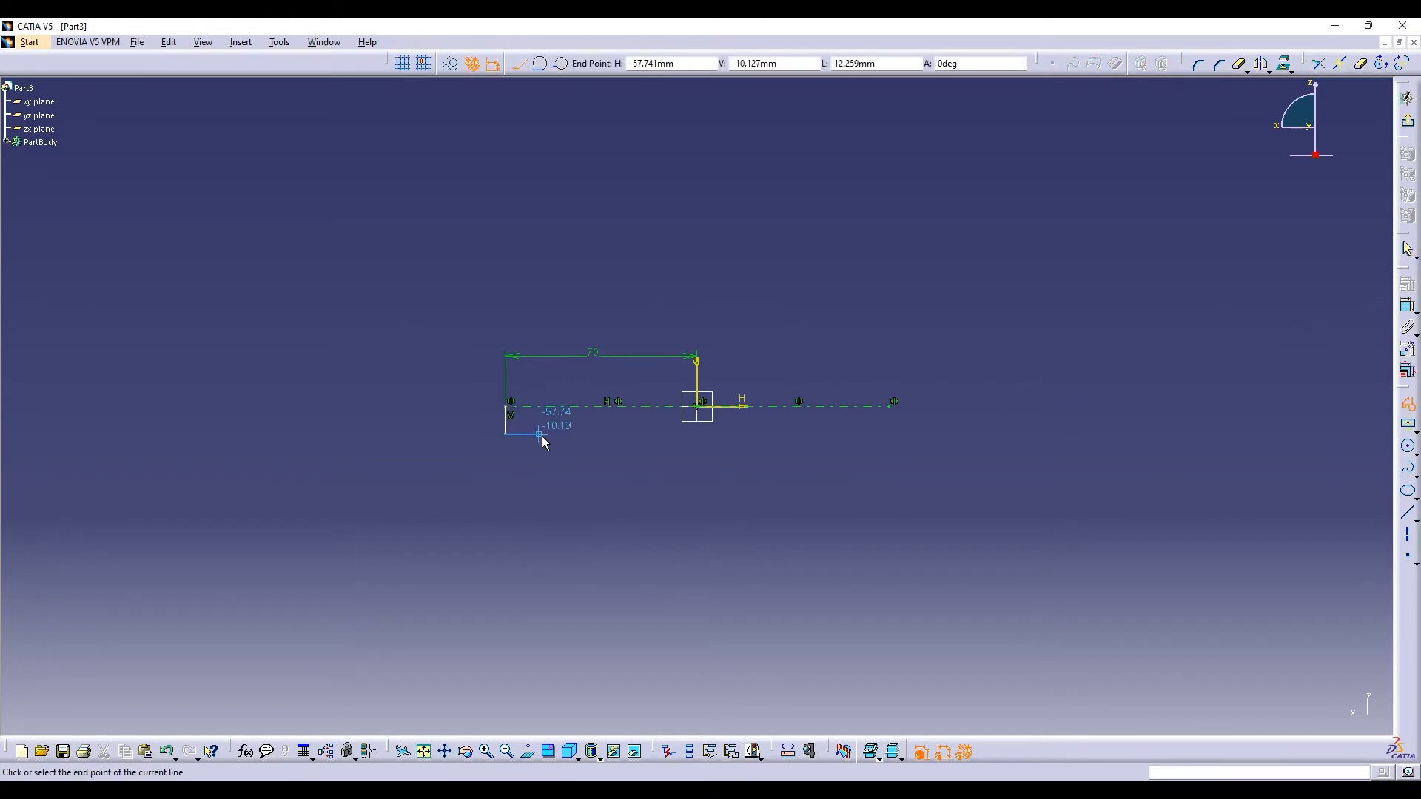
click(556, 435)
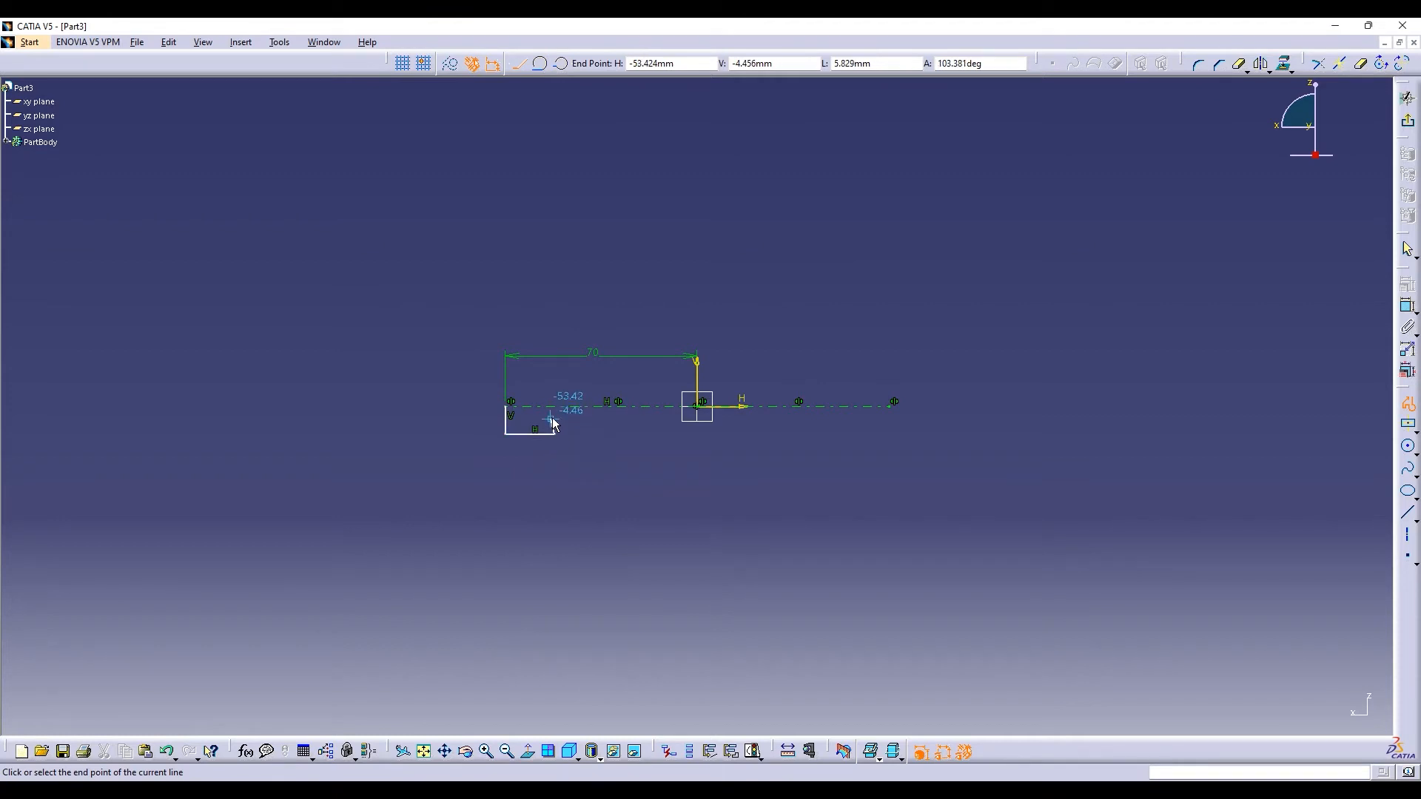
click(556, 420)
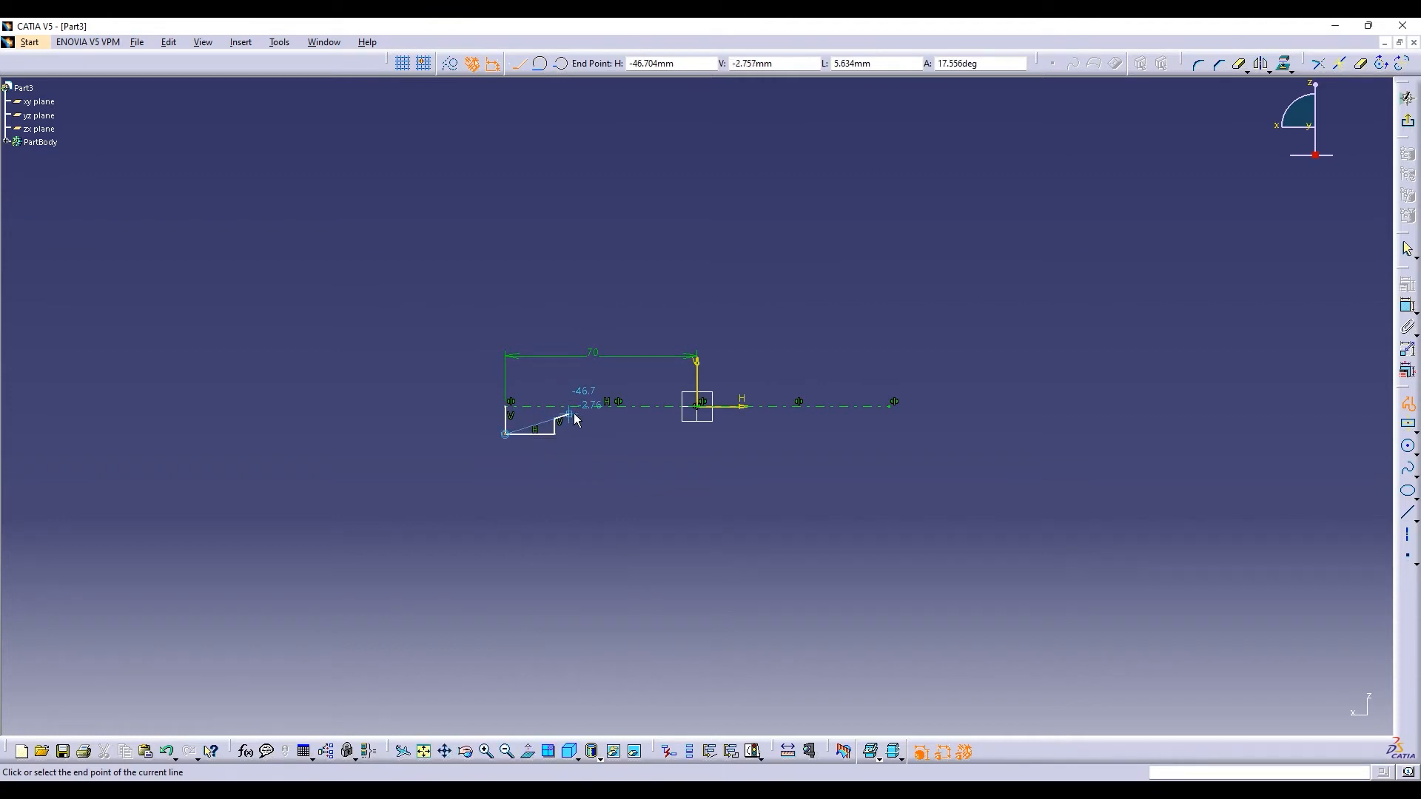
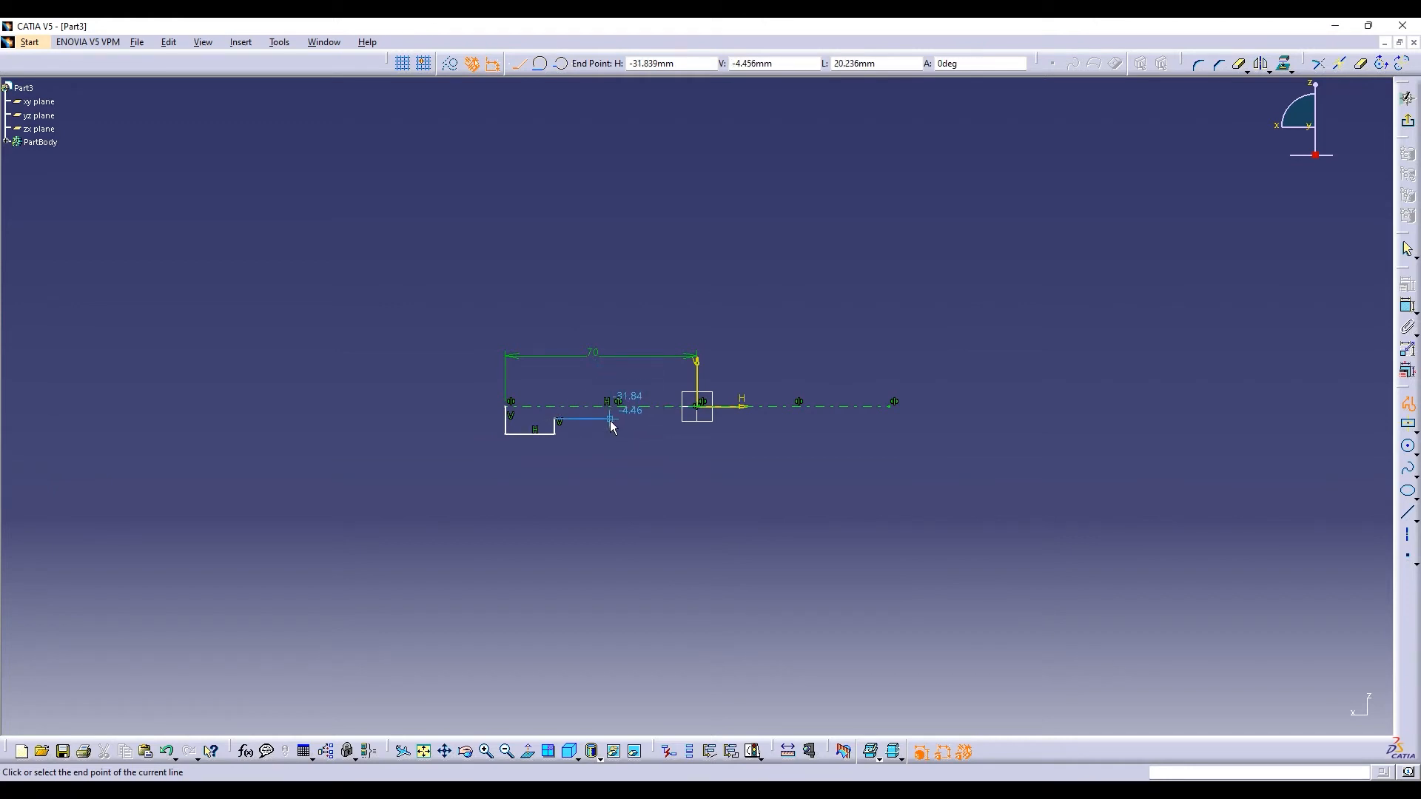
click(610, 419)
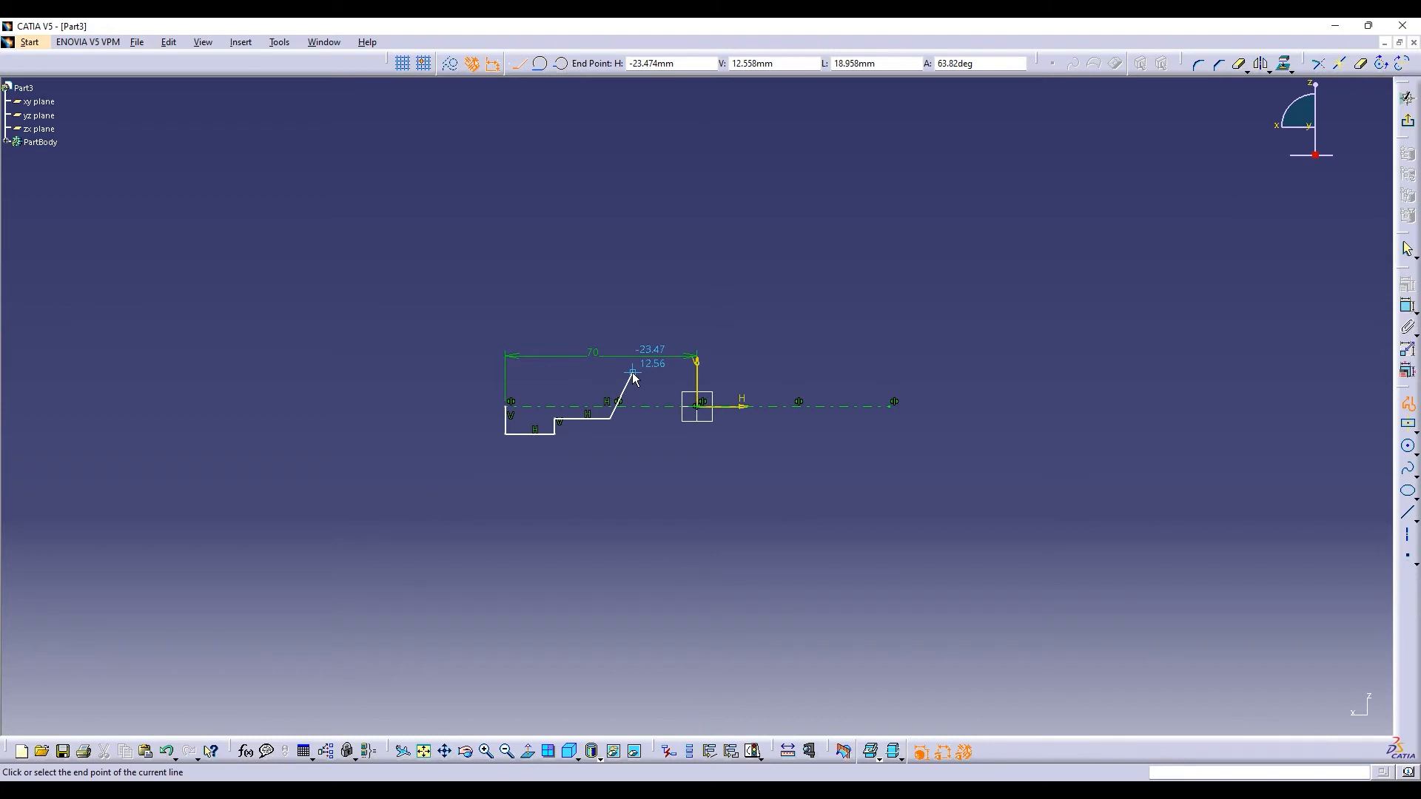
click(610, 387)
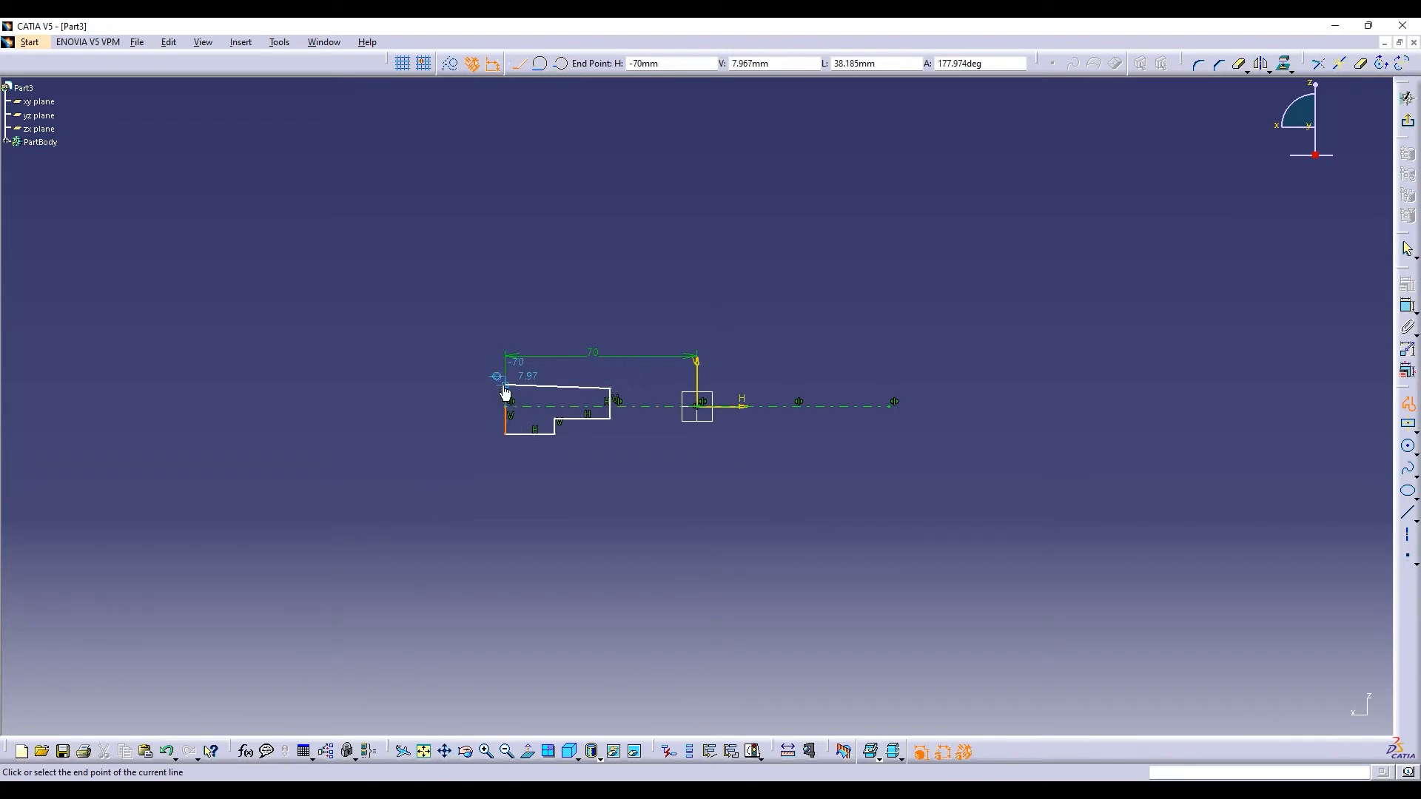
click(506, 388)
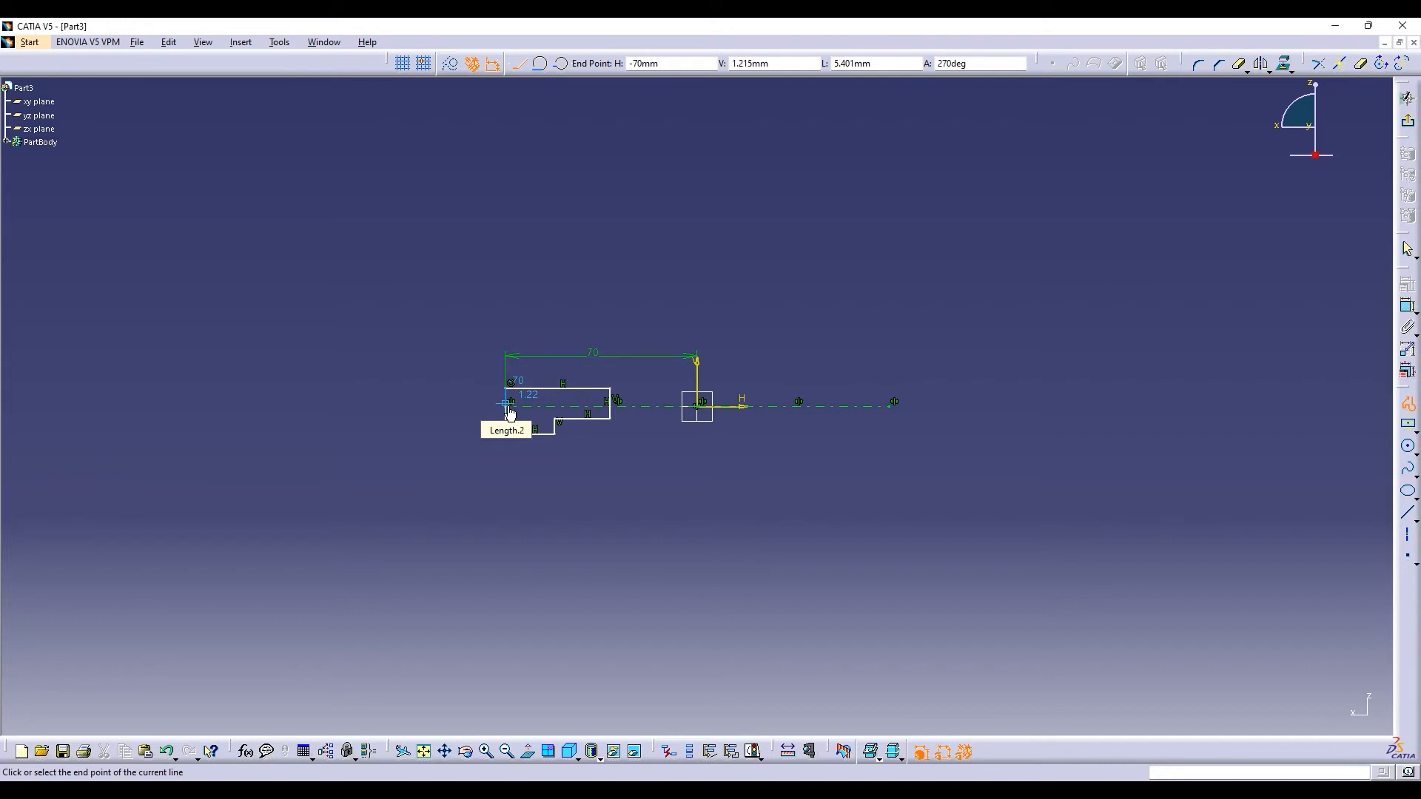
click(506, 433)
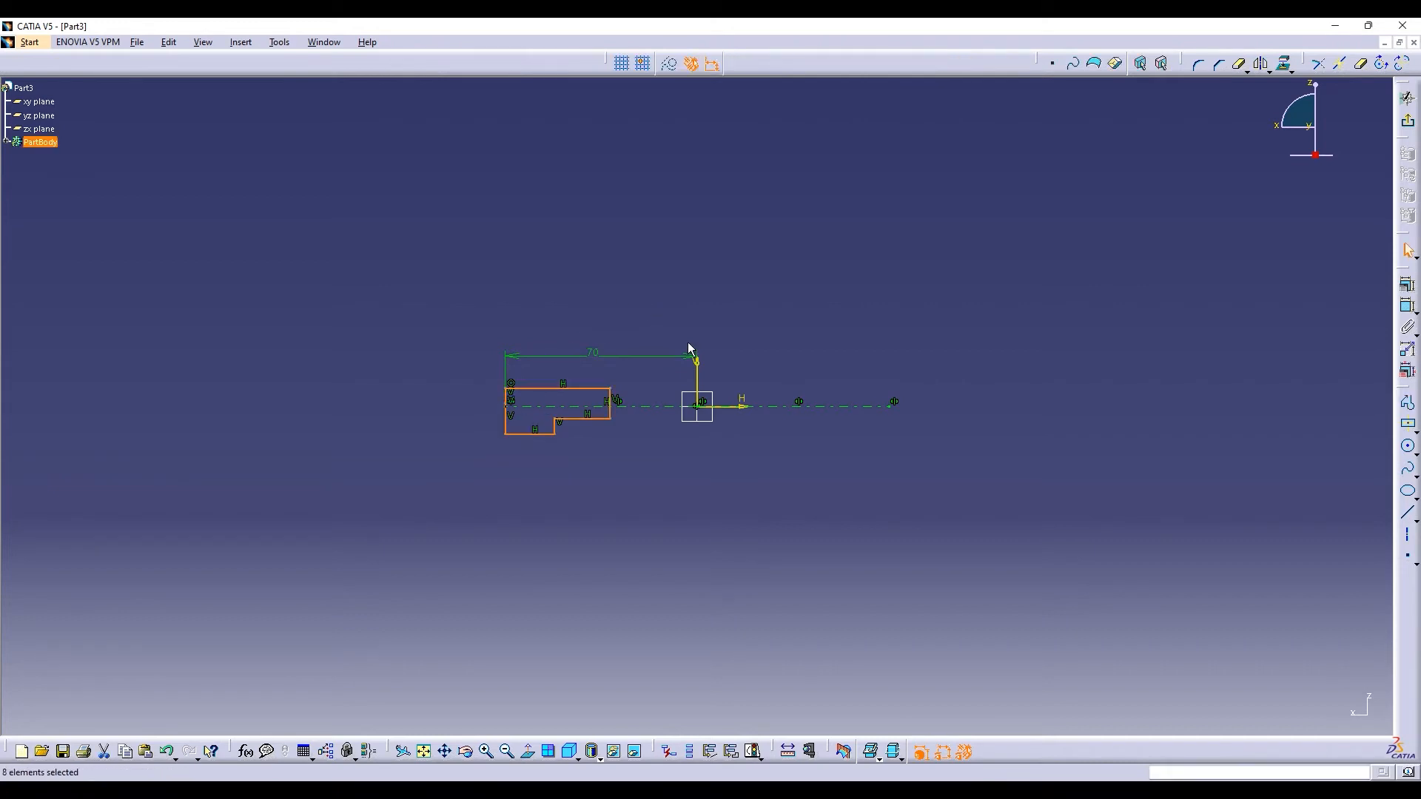
Remove the stepped profile that straddles the axis line, keeping the mirrored axis line
click(849, 359)
click(6, 142)
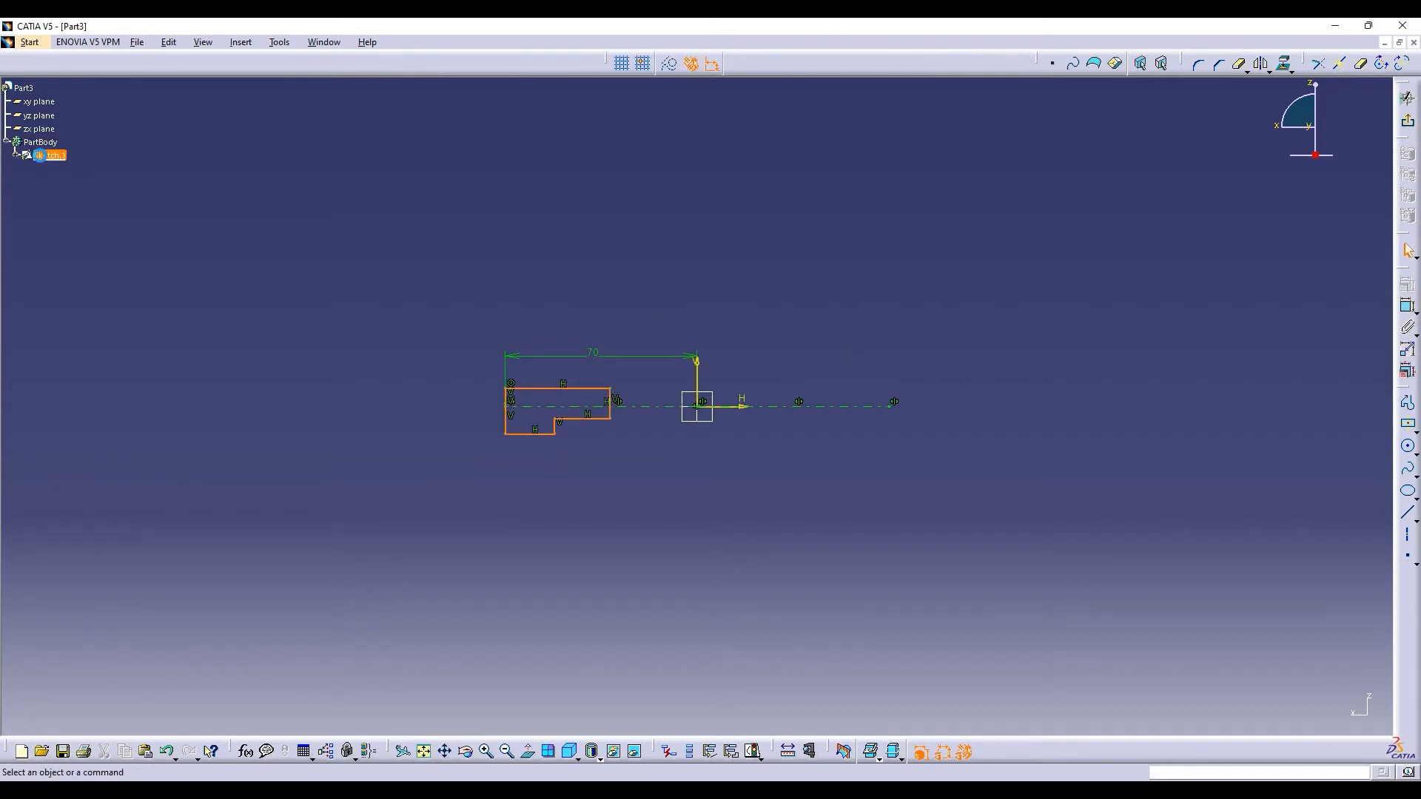
click(44, 154)
click(1261, 63)
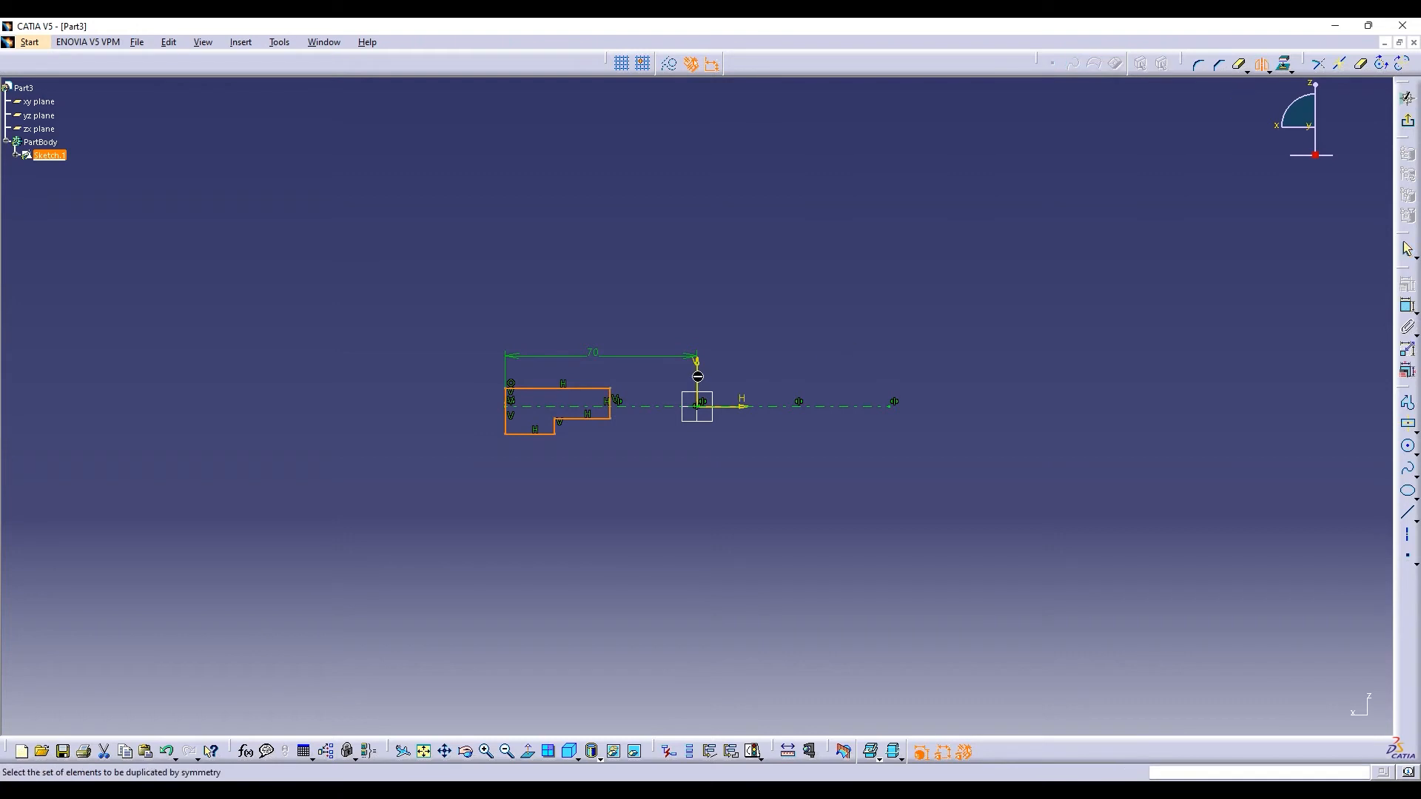
key(Delete)
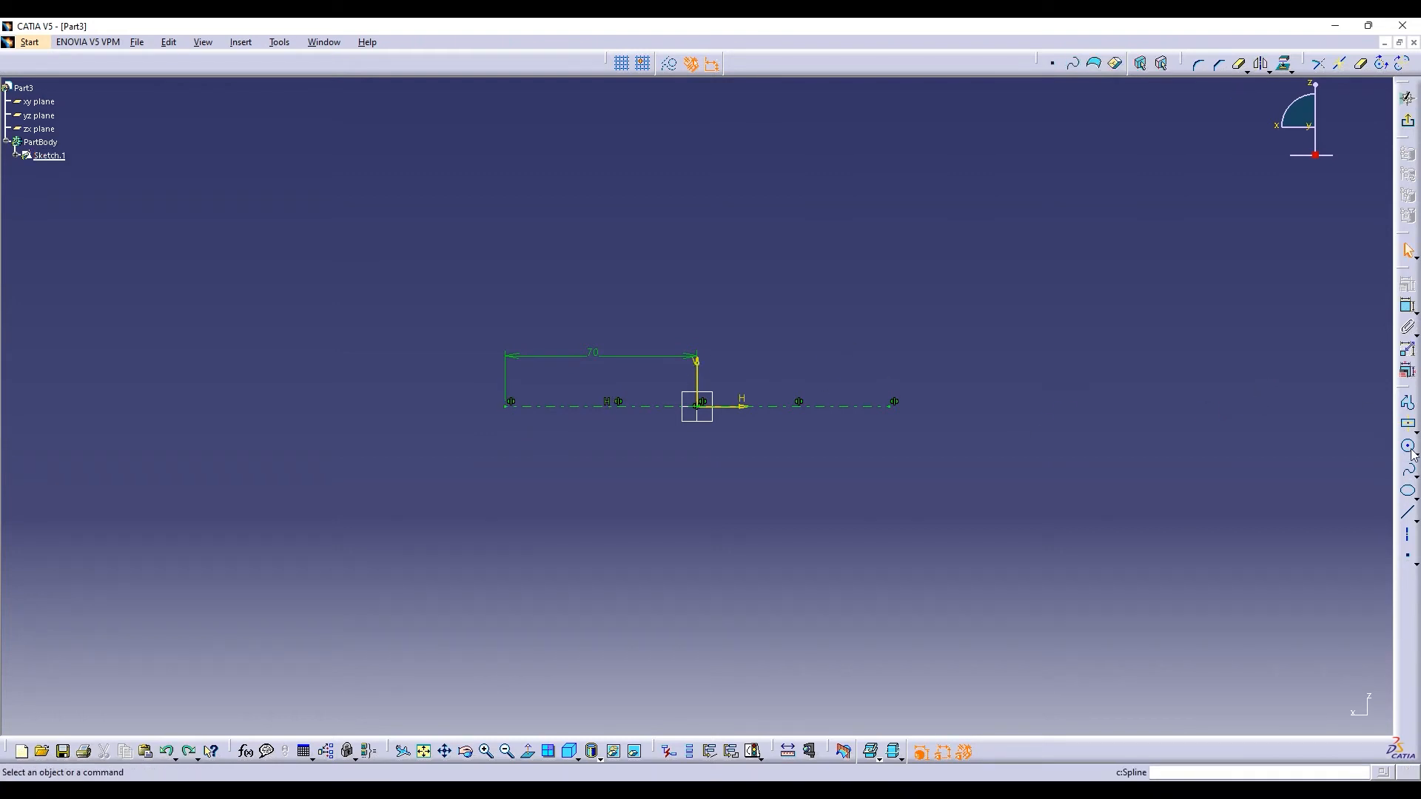
Draw a closed stepped foot profile below the axis line's outer end, about 38 mm wide and 12 mm deep, and mirror it about the V axis
click(1407, 403)
click(506, 438)
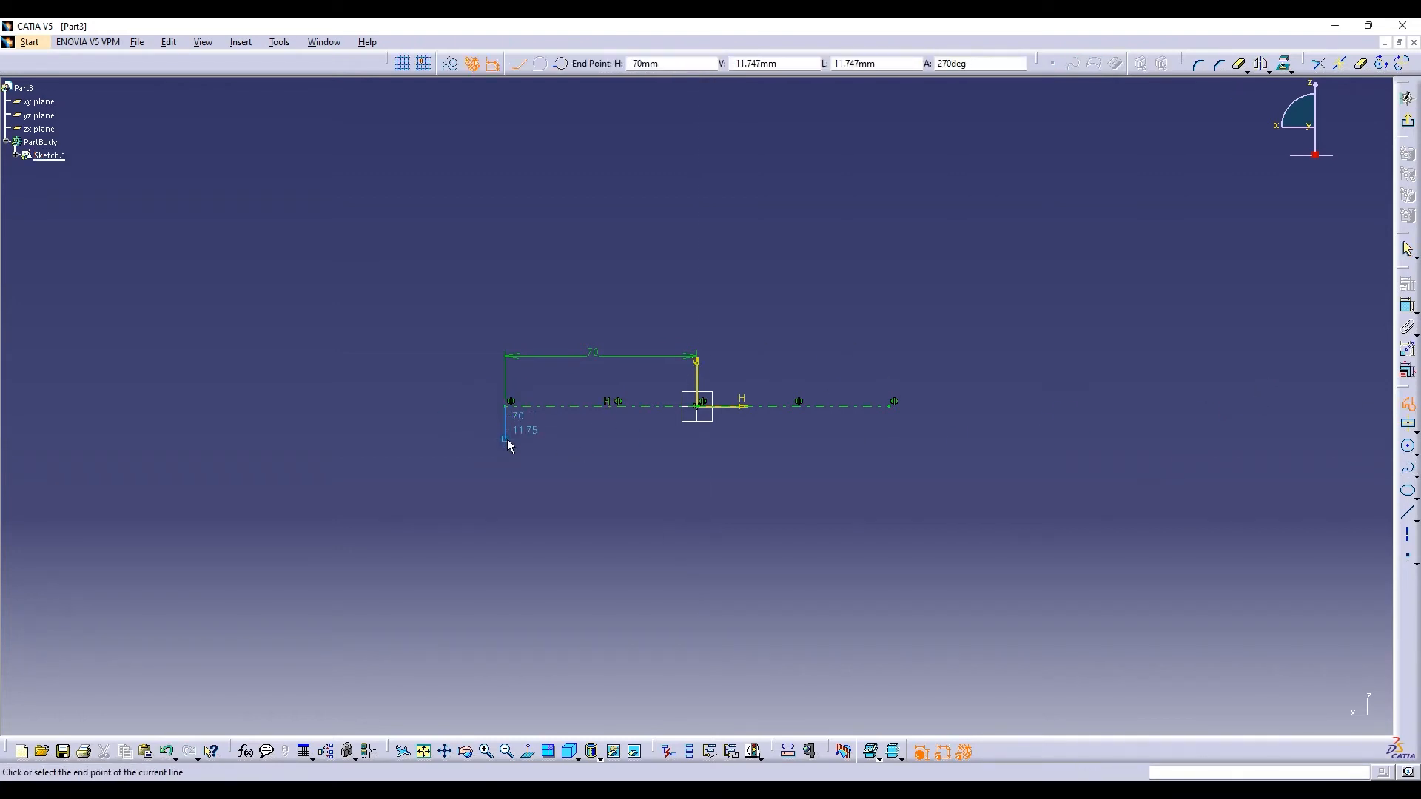
click(568, 439)
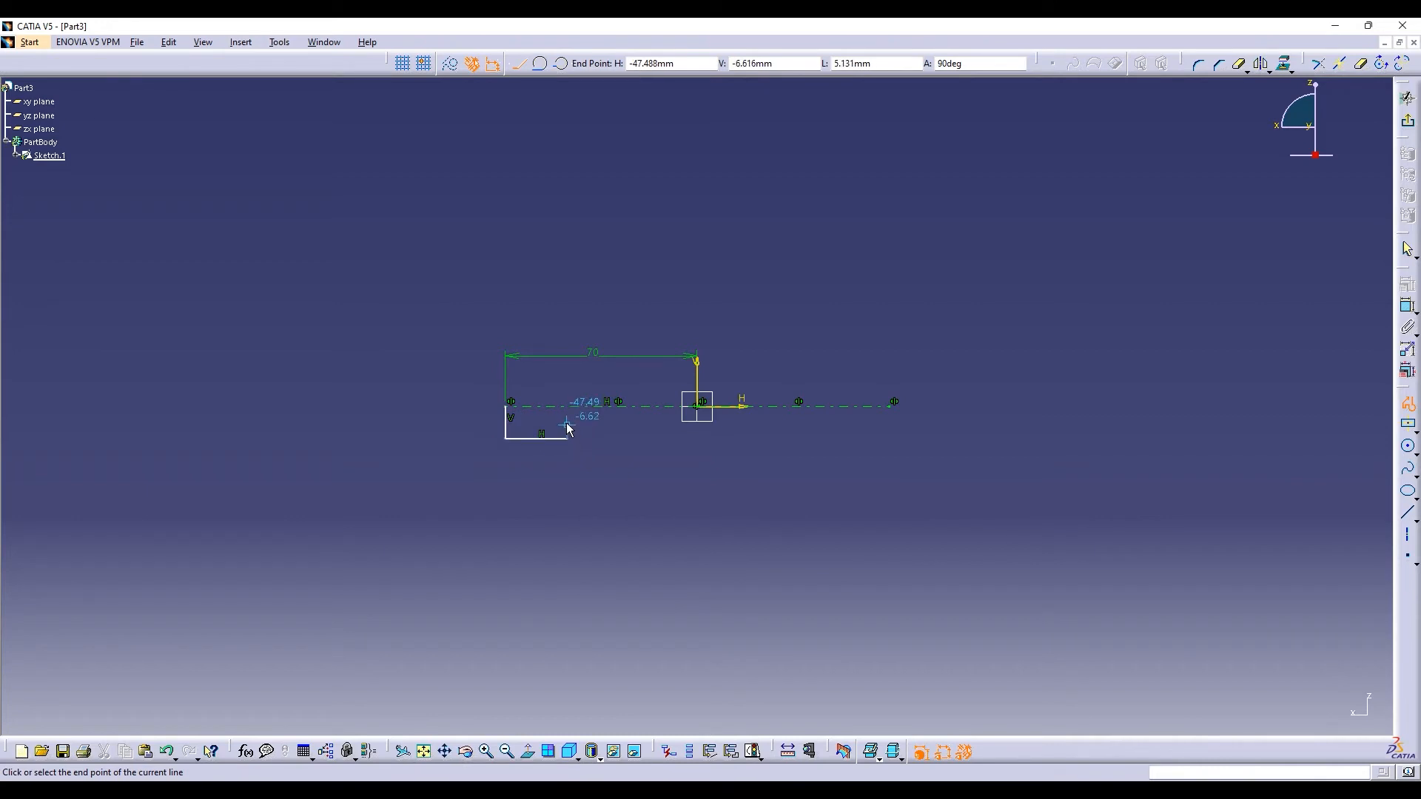
click(611, 423)
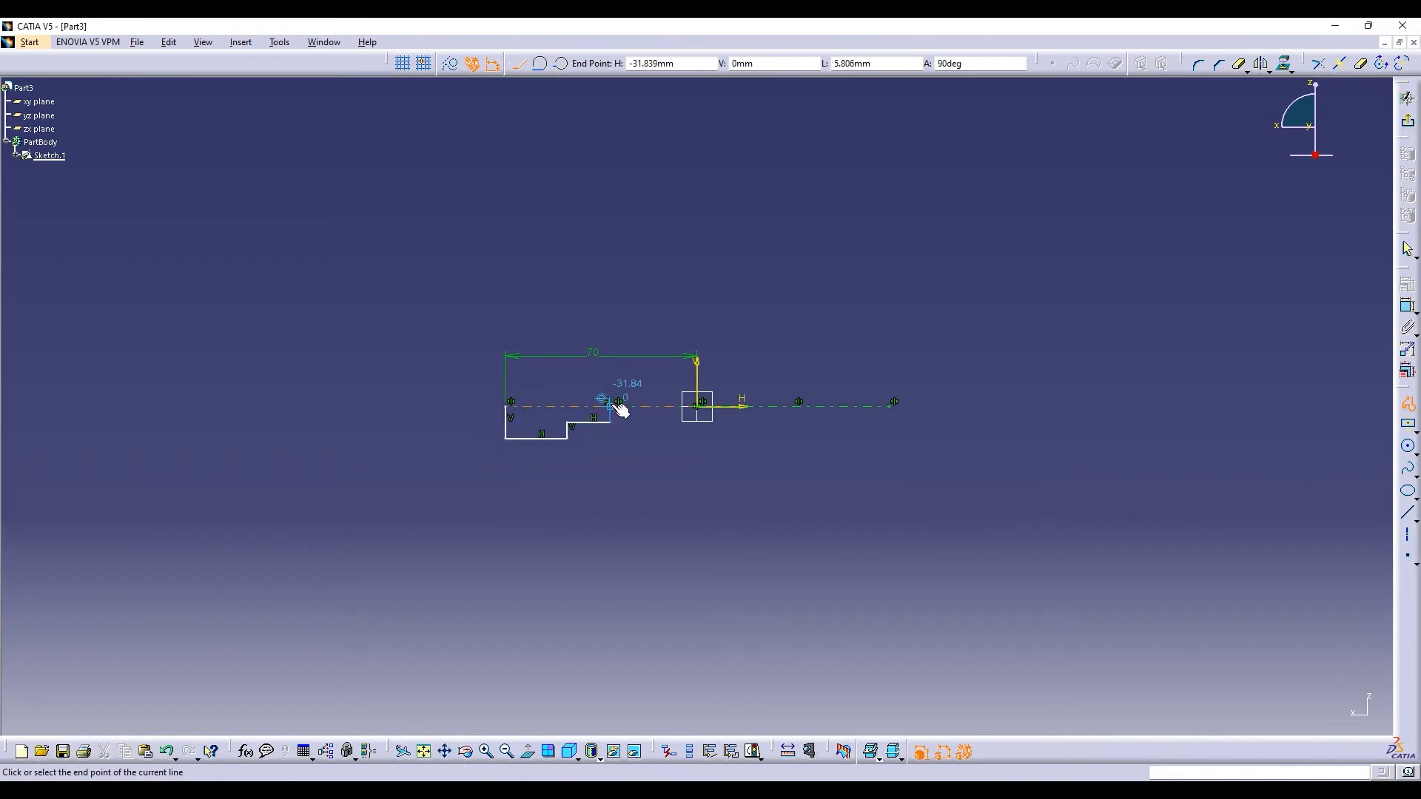
click(506, 406)
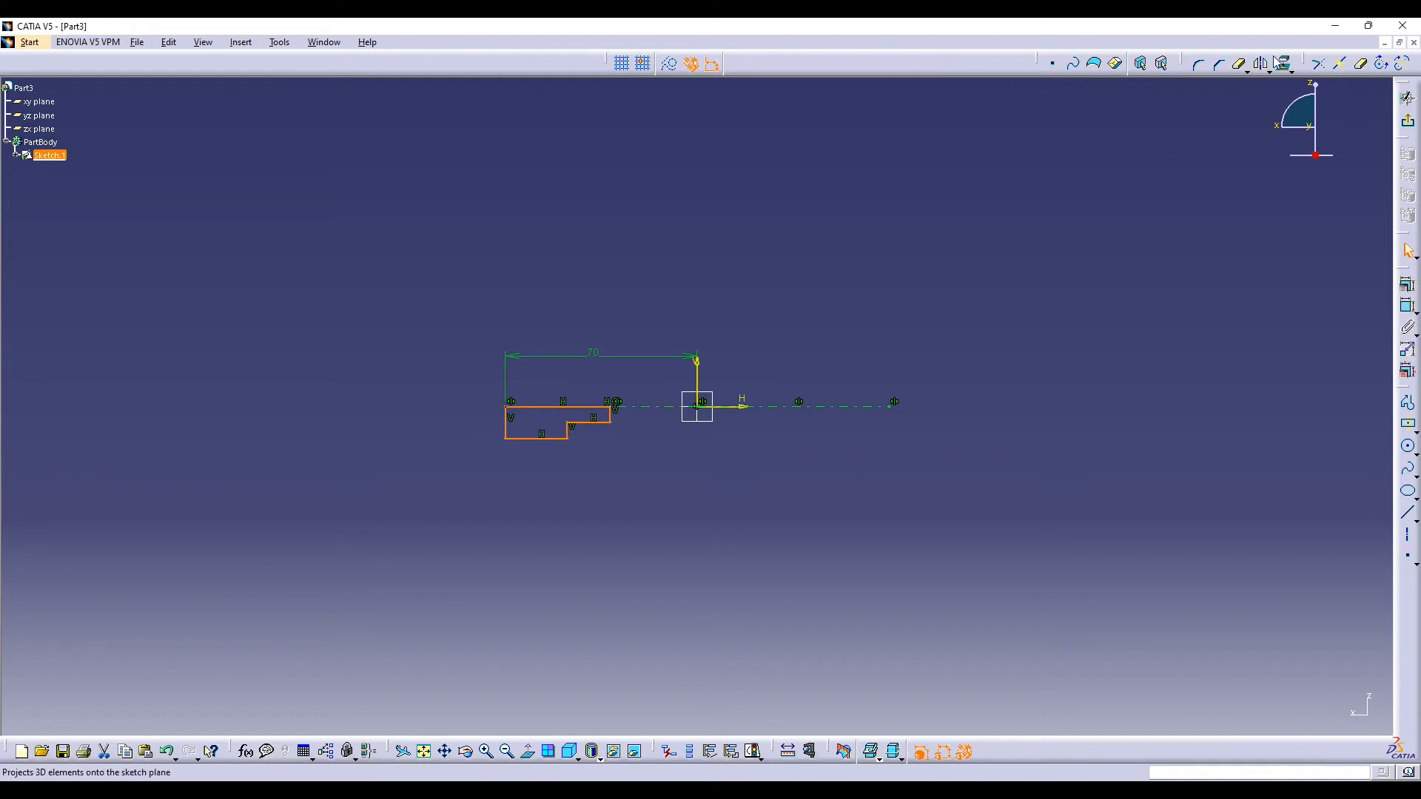
click(697, 385)
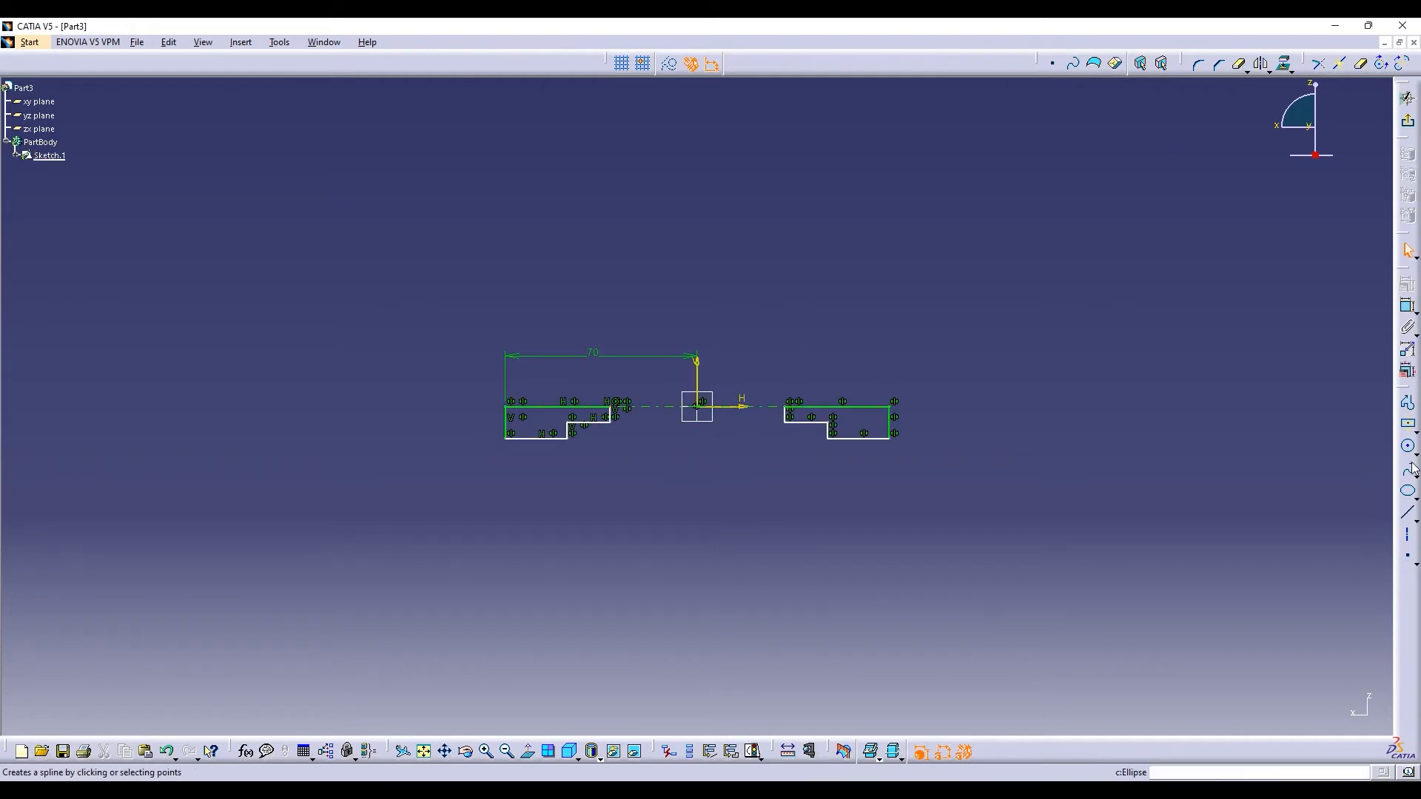
Draw a half arch with an inner arc of about 40.6 mm radius, a flat top about 6.5 mm thick, and a sloped outer line ending on the foot
click(1408, 404)
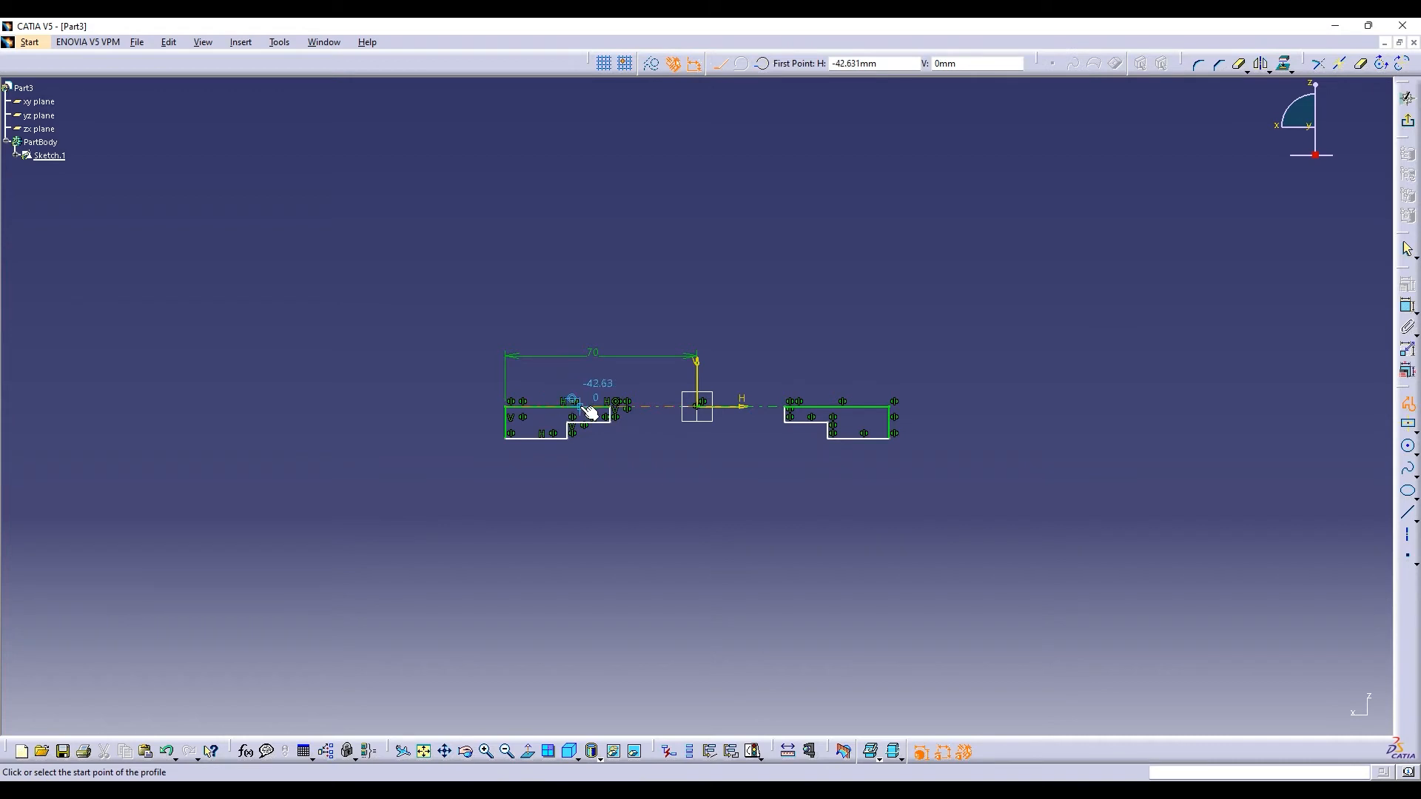
click(584, 407)
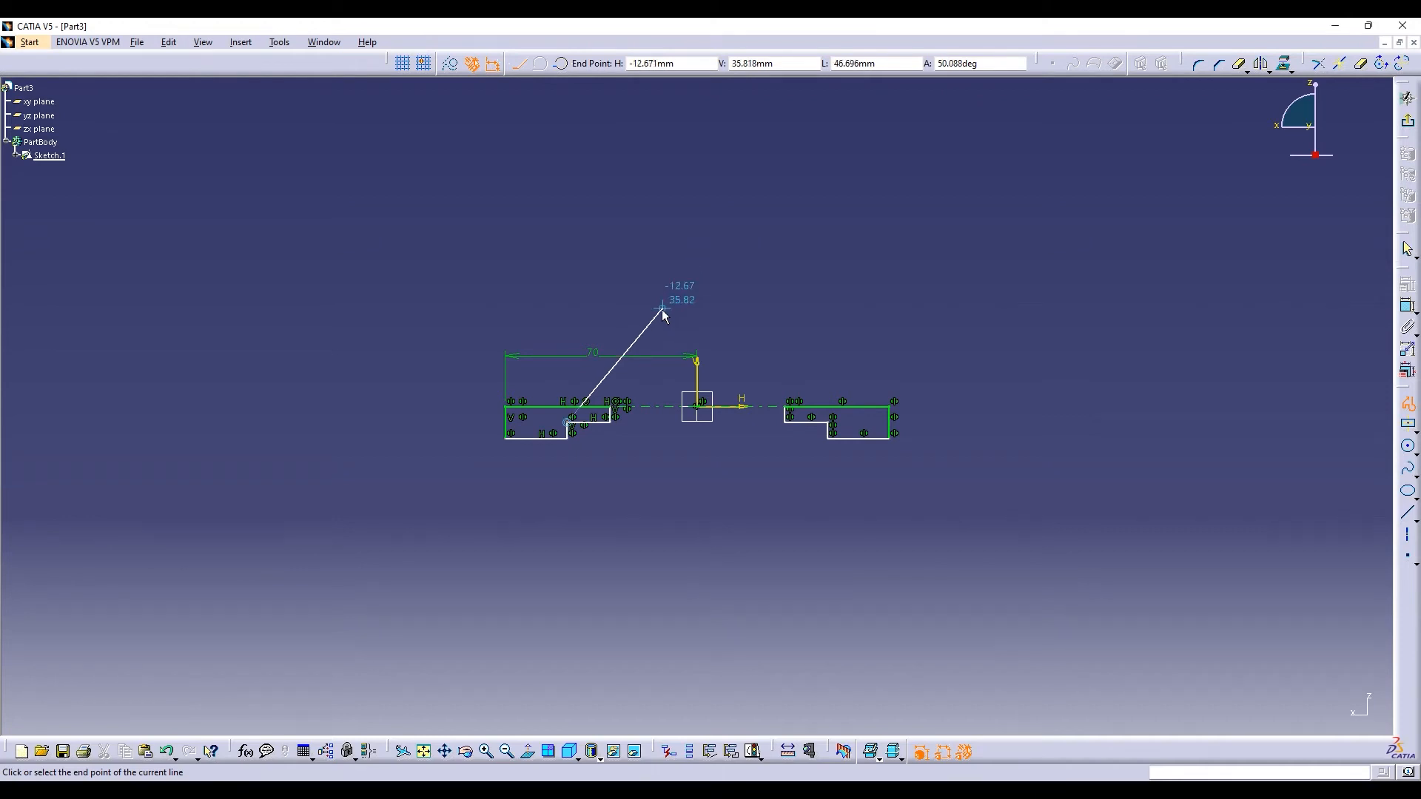
click(561, 63)
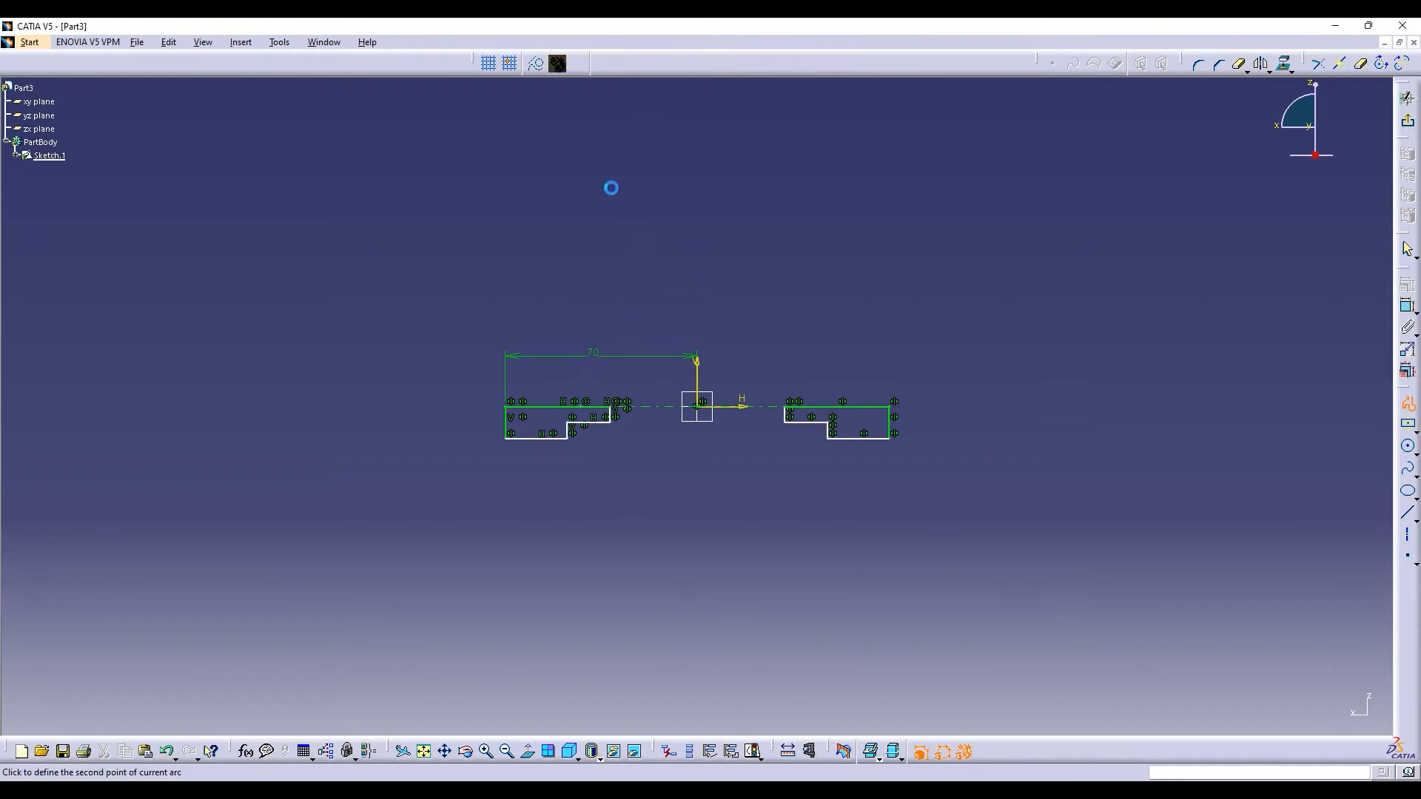
click(591, 370)
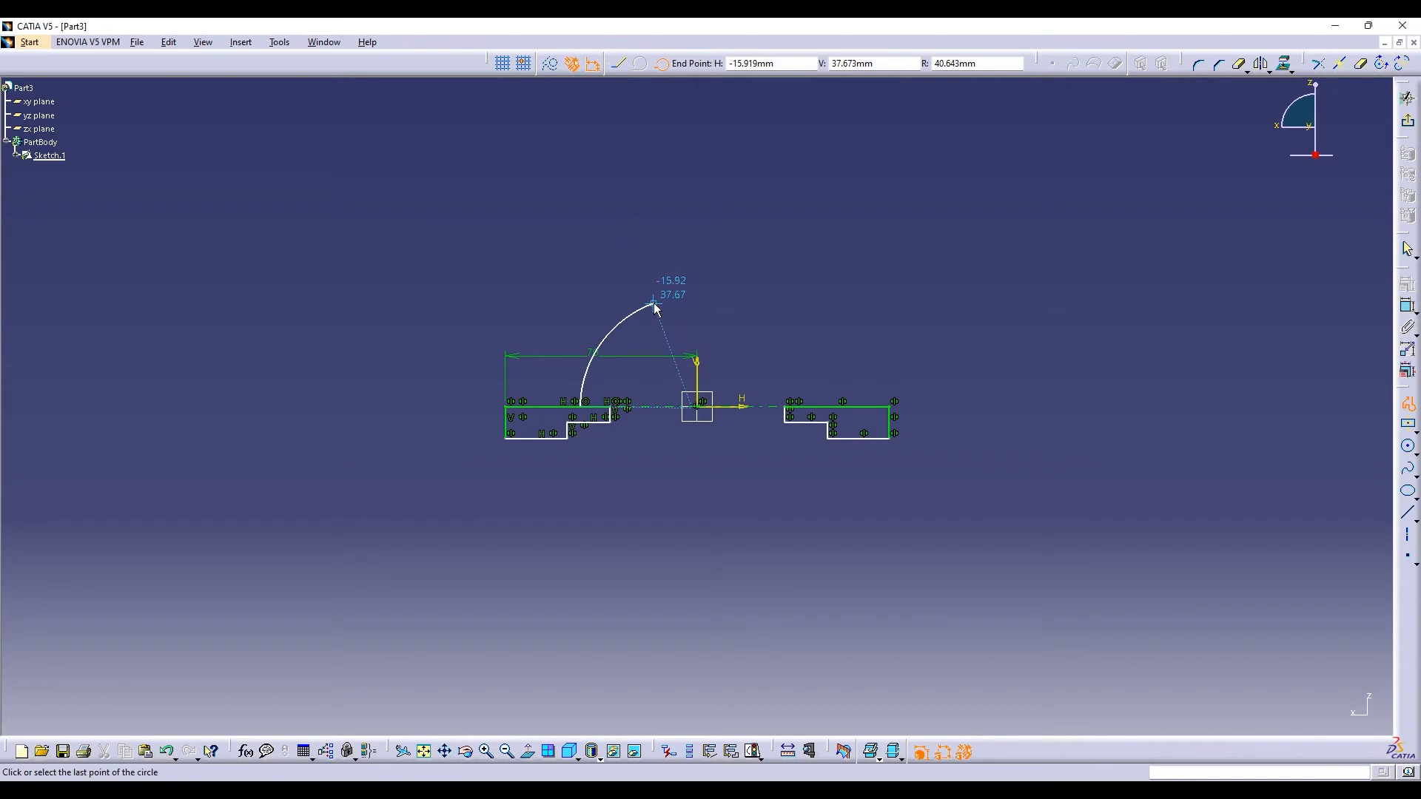
click(654, 304)
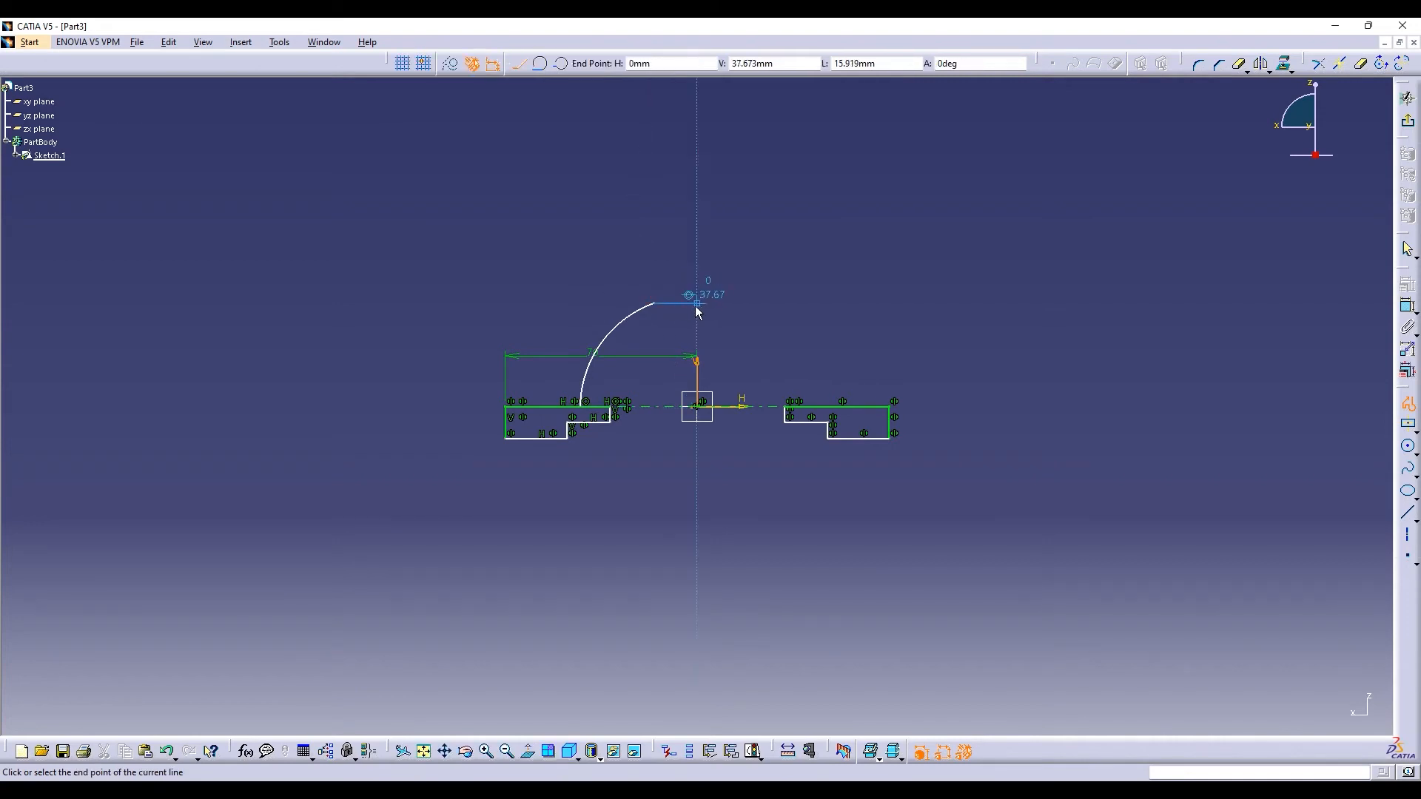
click(698, 303)
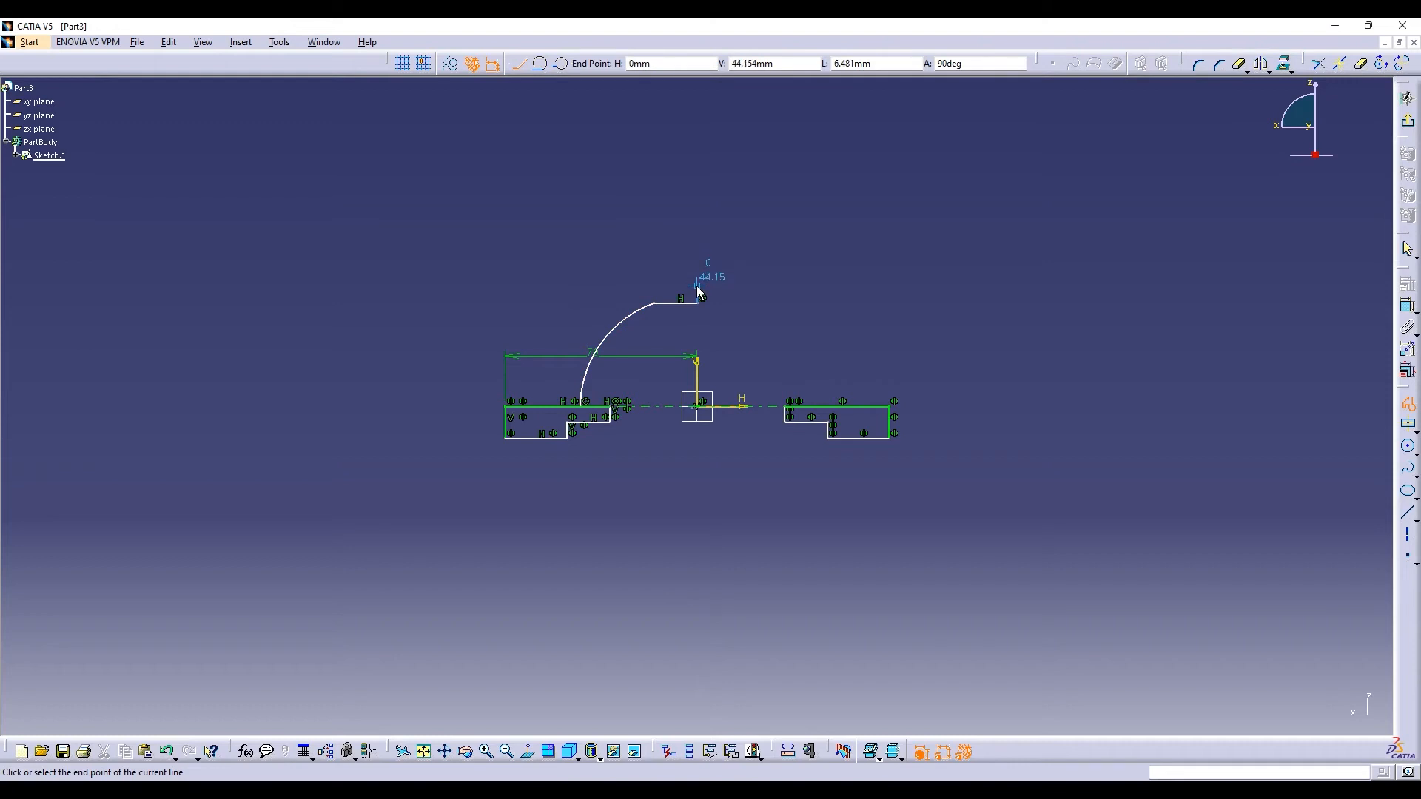
click(698, 286)
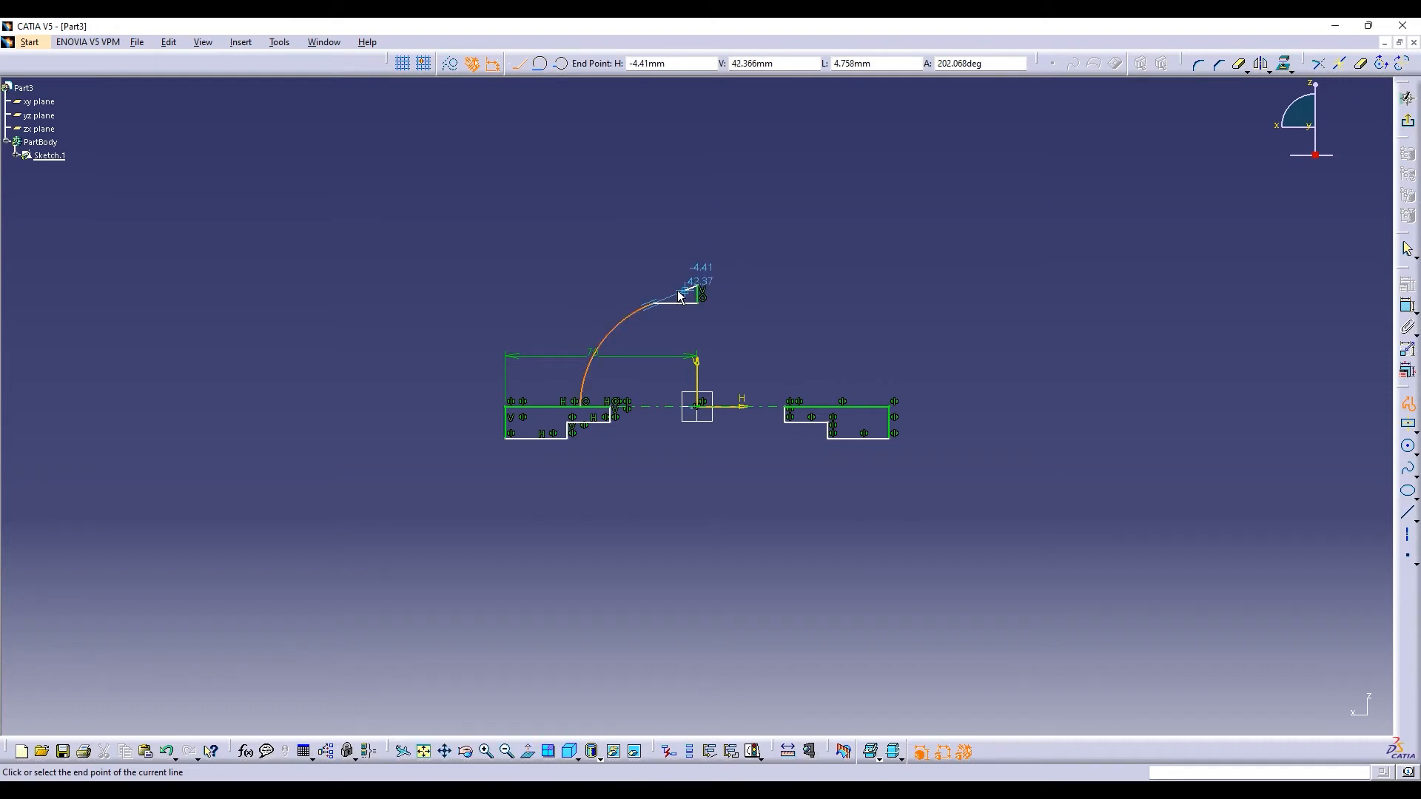
click(625, 286)
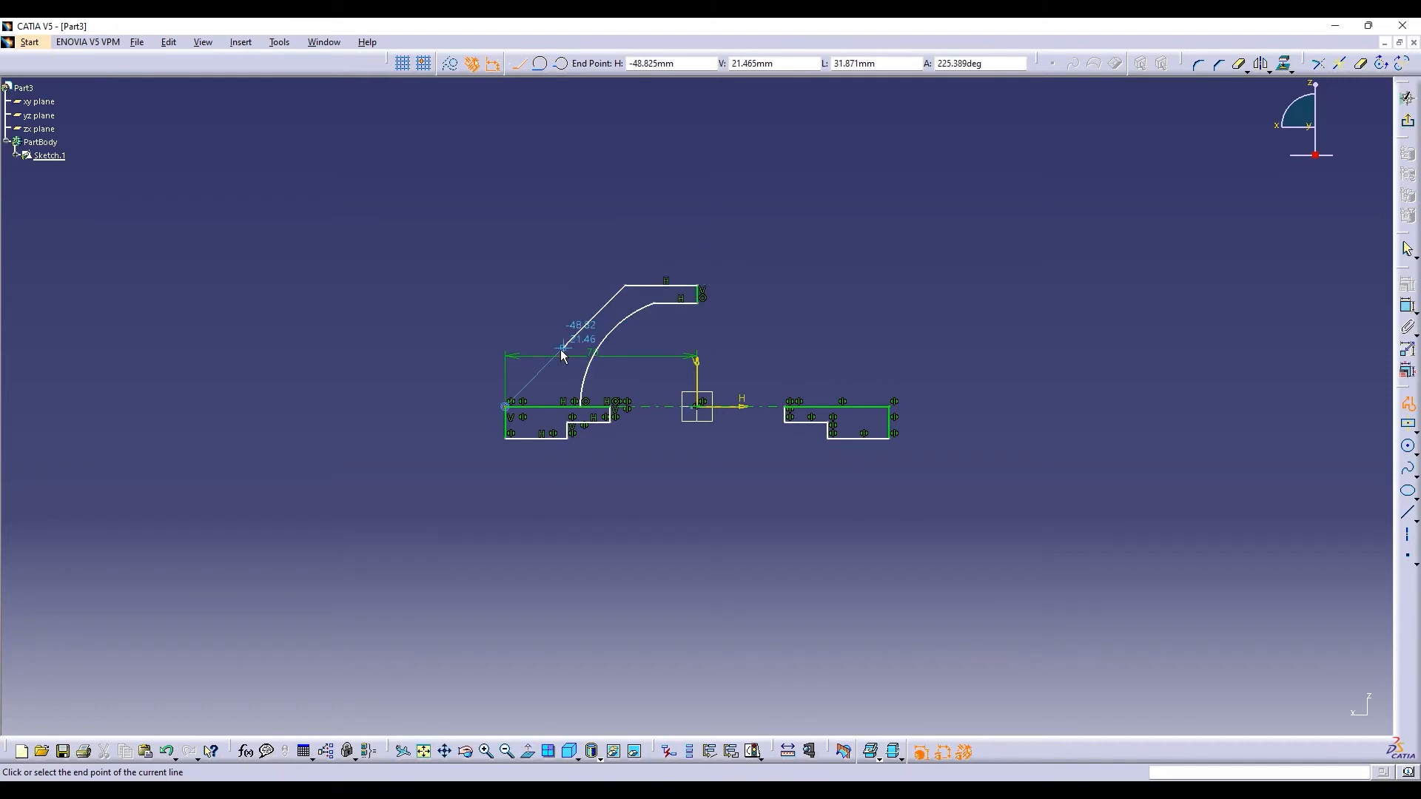
click(533, 405)
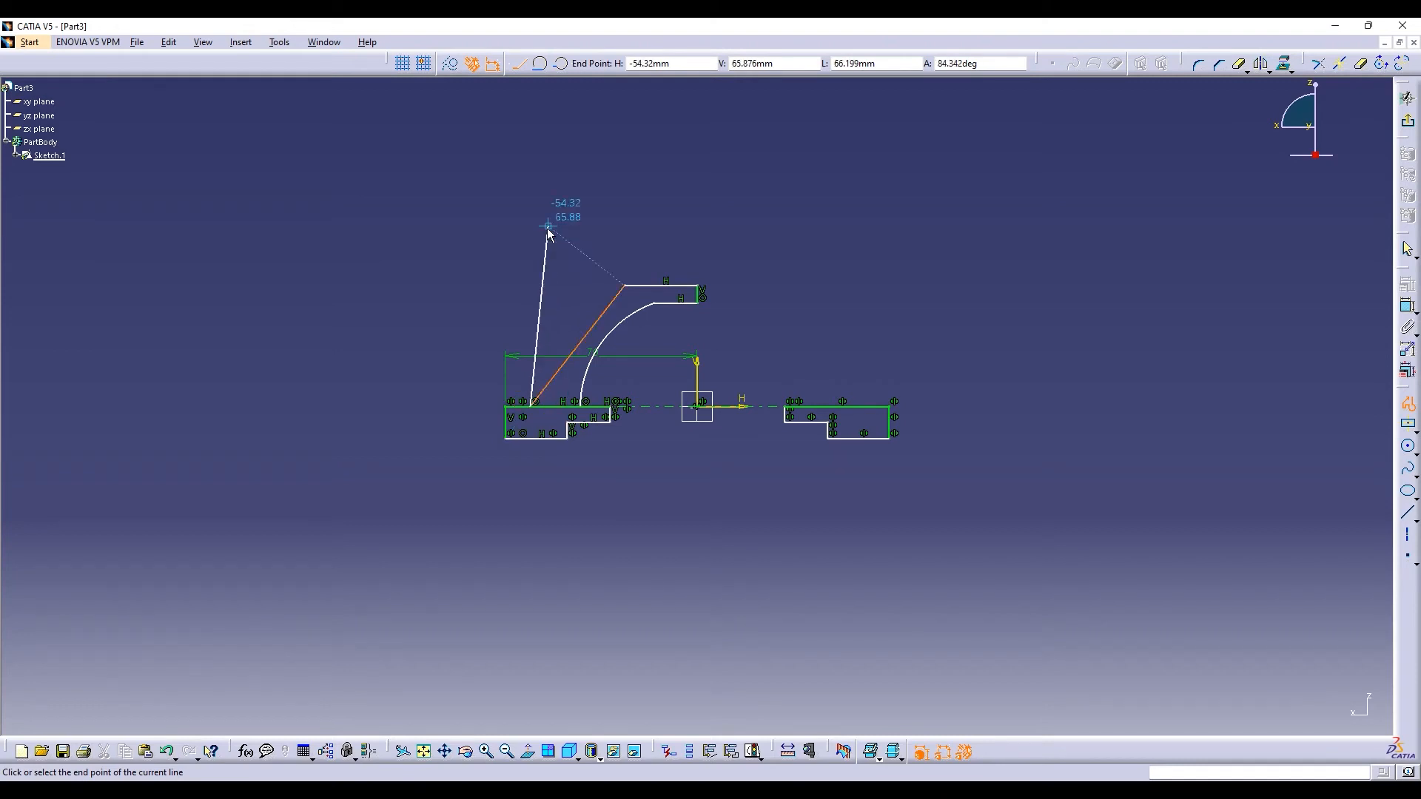
key(Escape)
Mirror the half arch about the V axis and trim both feet's upper edges between the inner arc and the sloped outer lines
click(1260, 63)
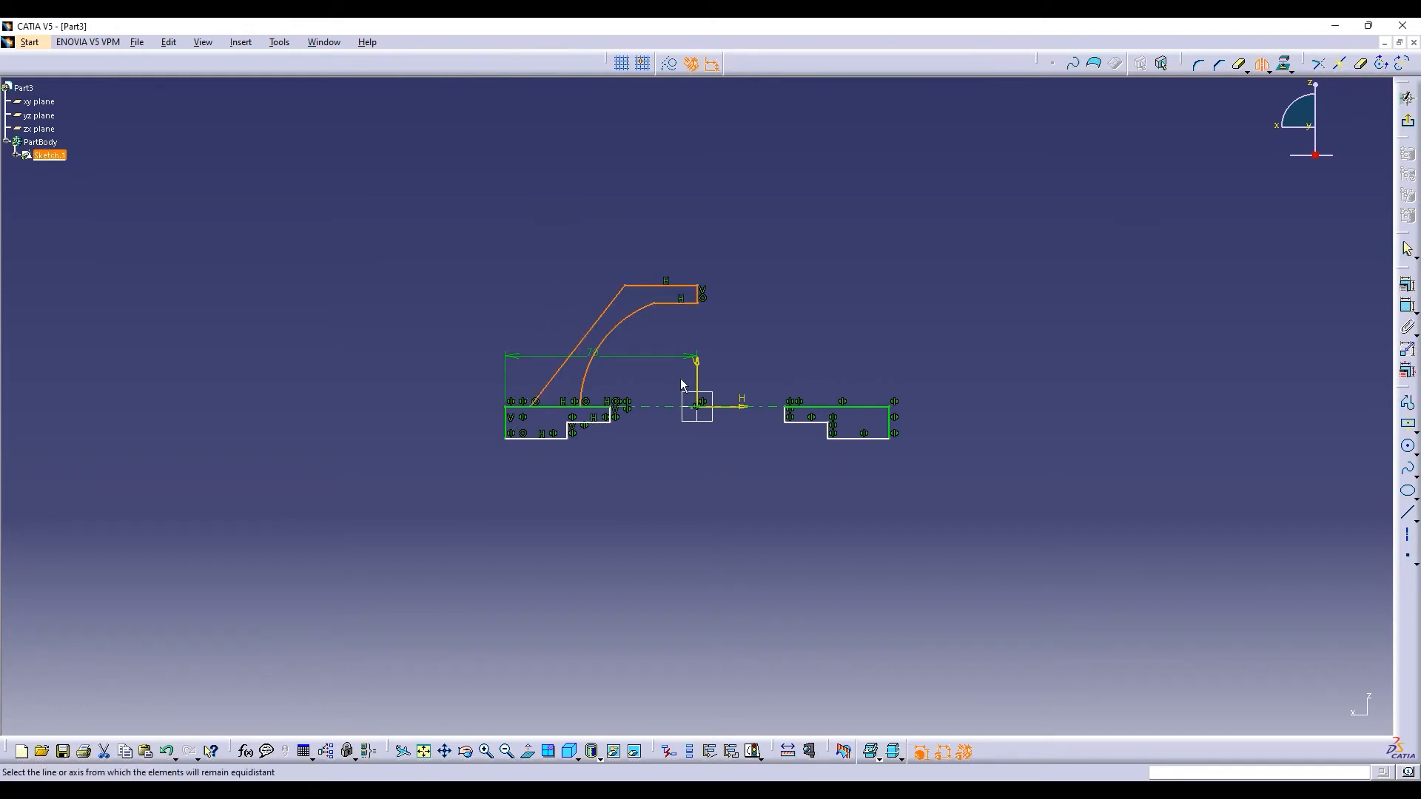
click(696, 381)
click(1239, 63)
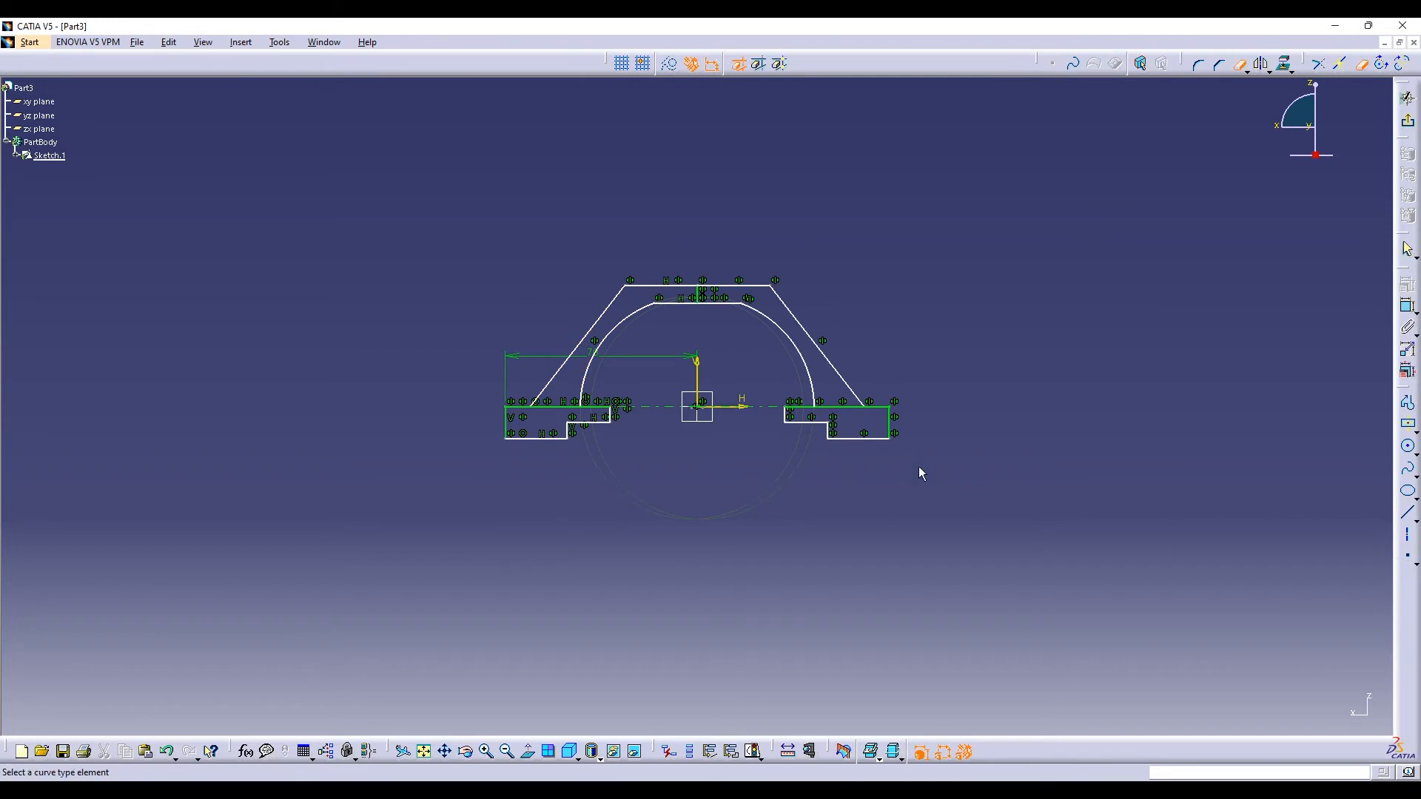
click(827, 407)
click(558, 407)
click(1407, 120)
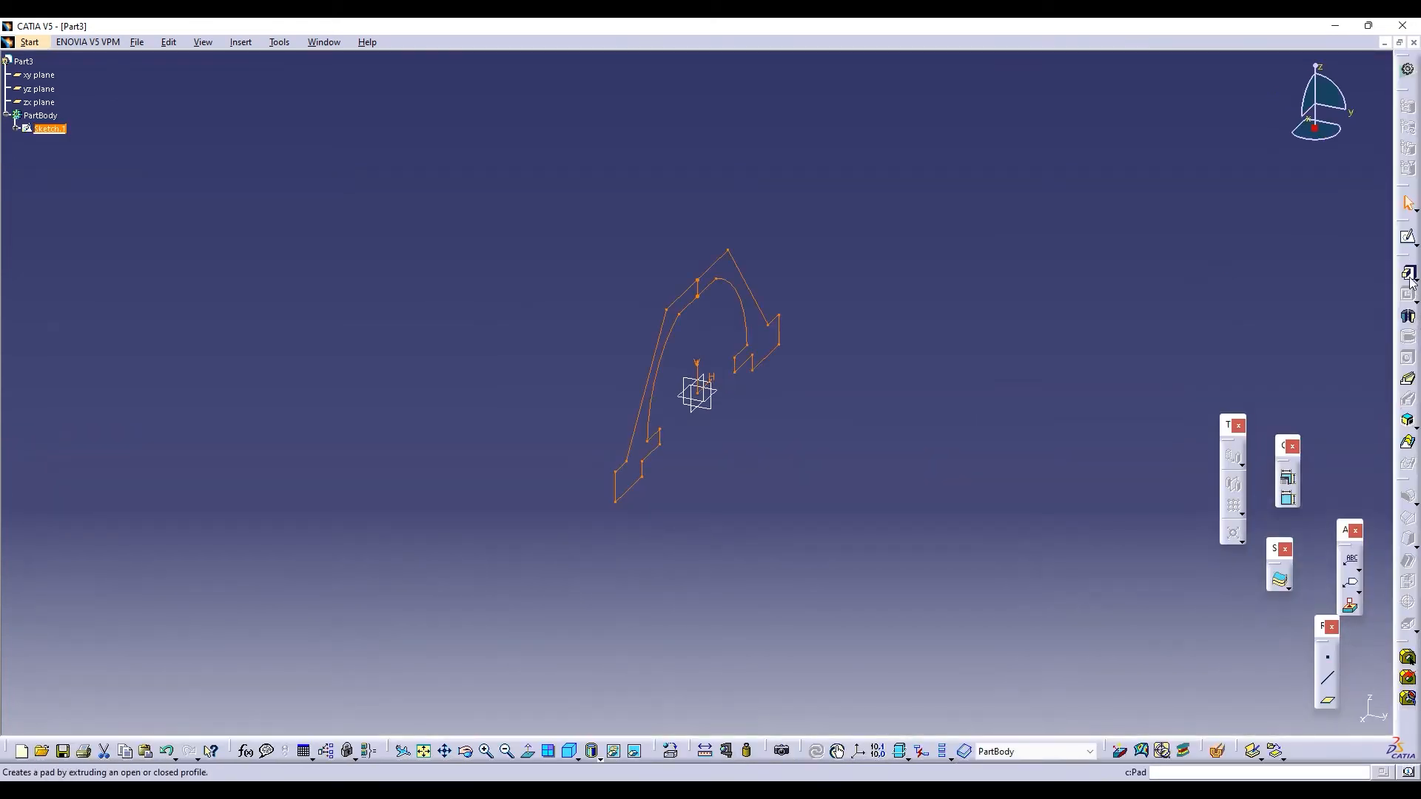
click(1408, 273)
click(772, 451)
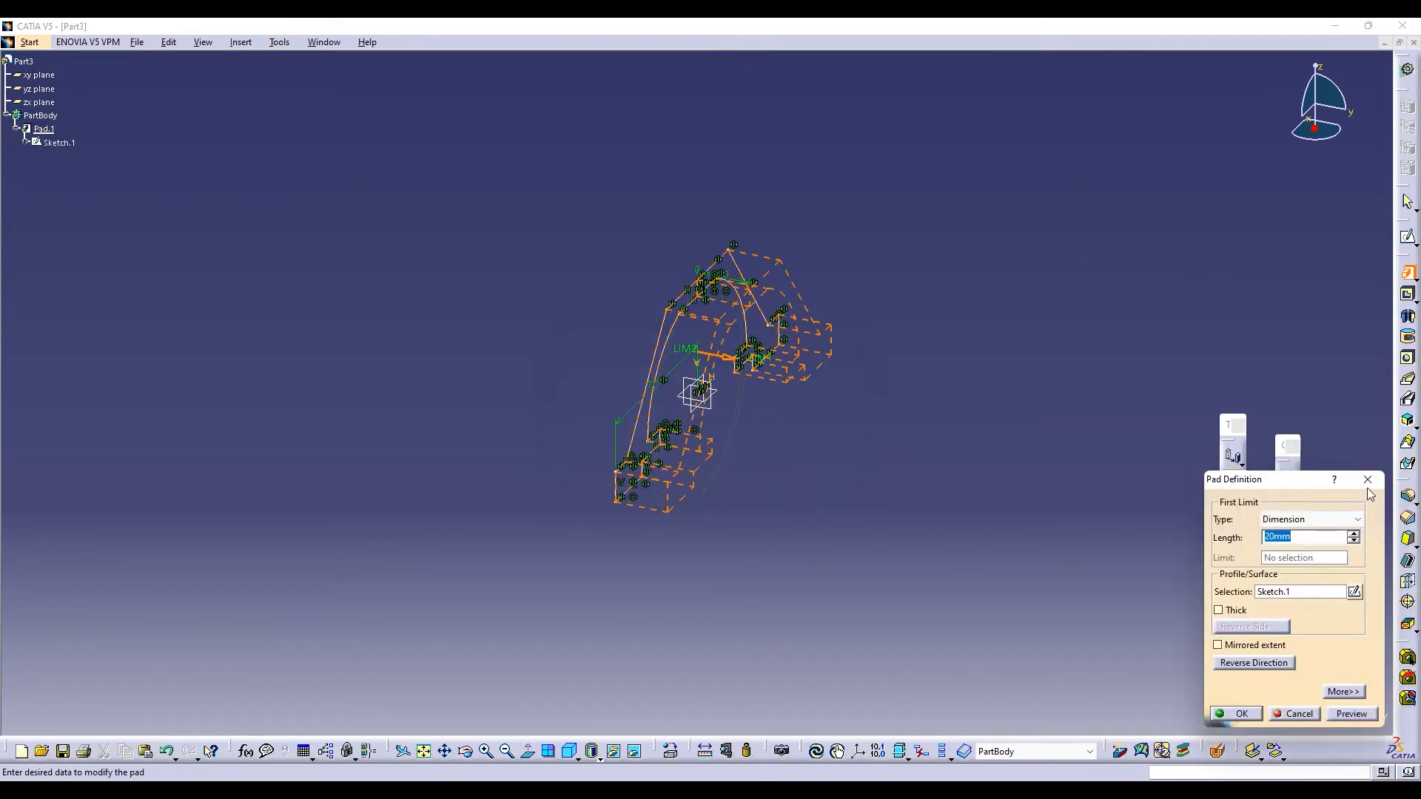
click(1368, 481)
click(1408, 236)
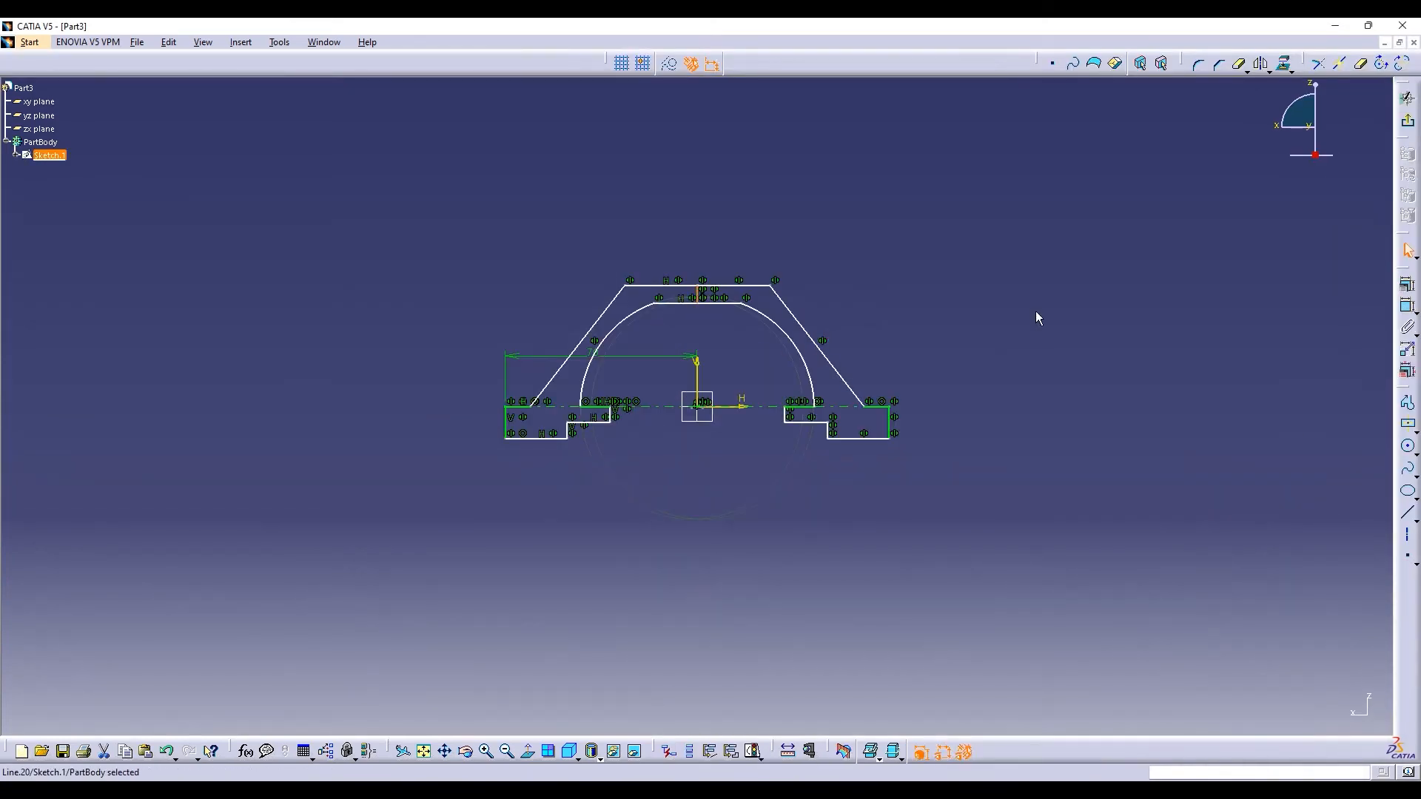
Trim away the short vertical line joining the inner and outer top edges at the arch's centre, and finish the sketch
click(1046, 294)
click(1360, 63)
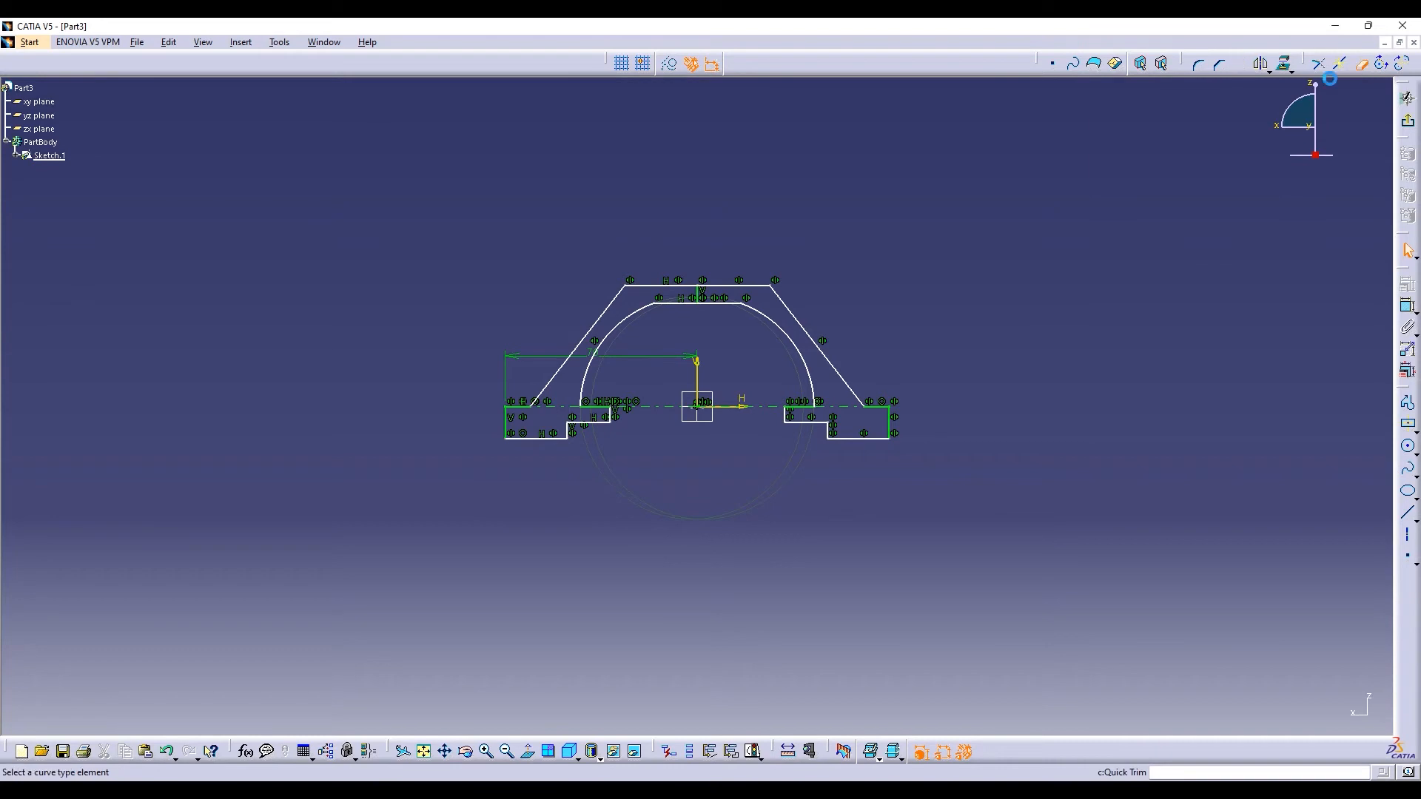
click(697, 293)
click(1408, 98)
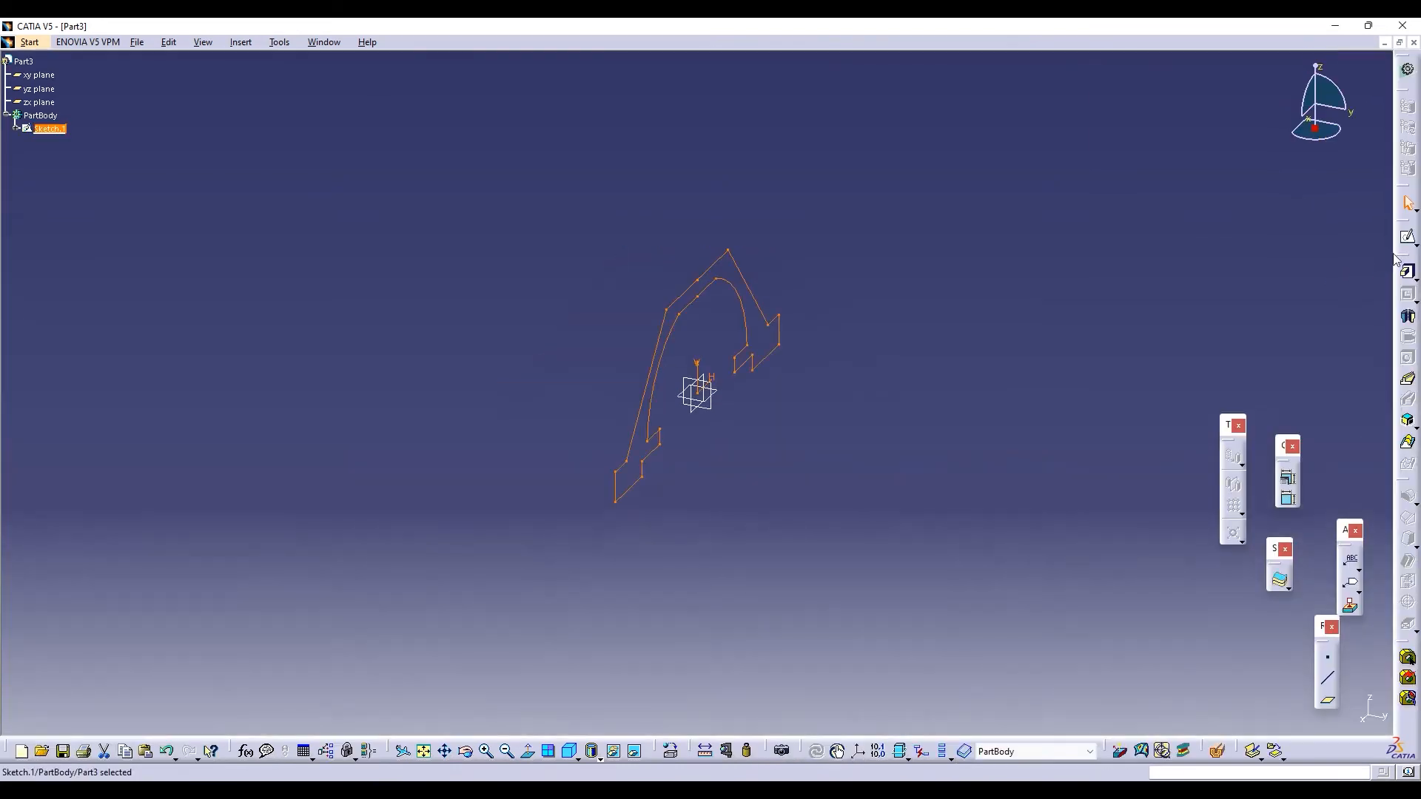
Extrude the arched bracket sketch as a 55 mm pad with mirrored extent
click(1407, 273)
click(1256, 641)
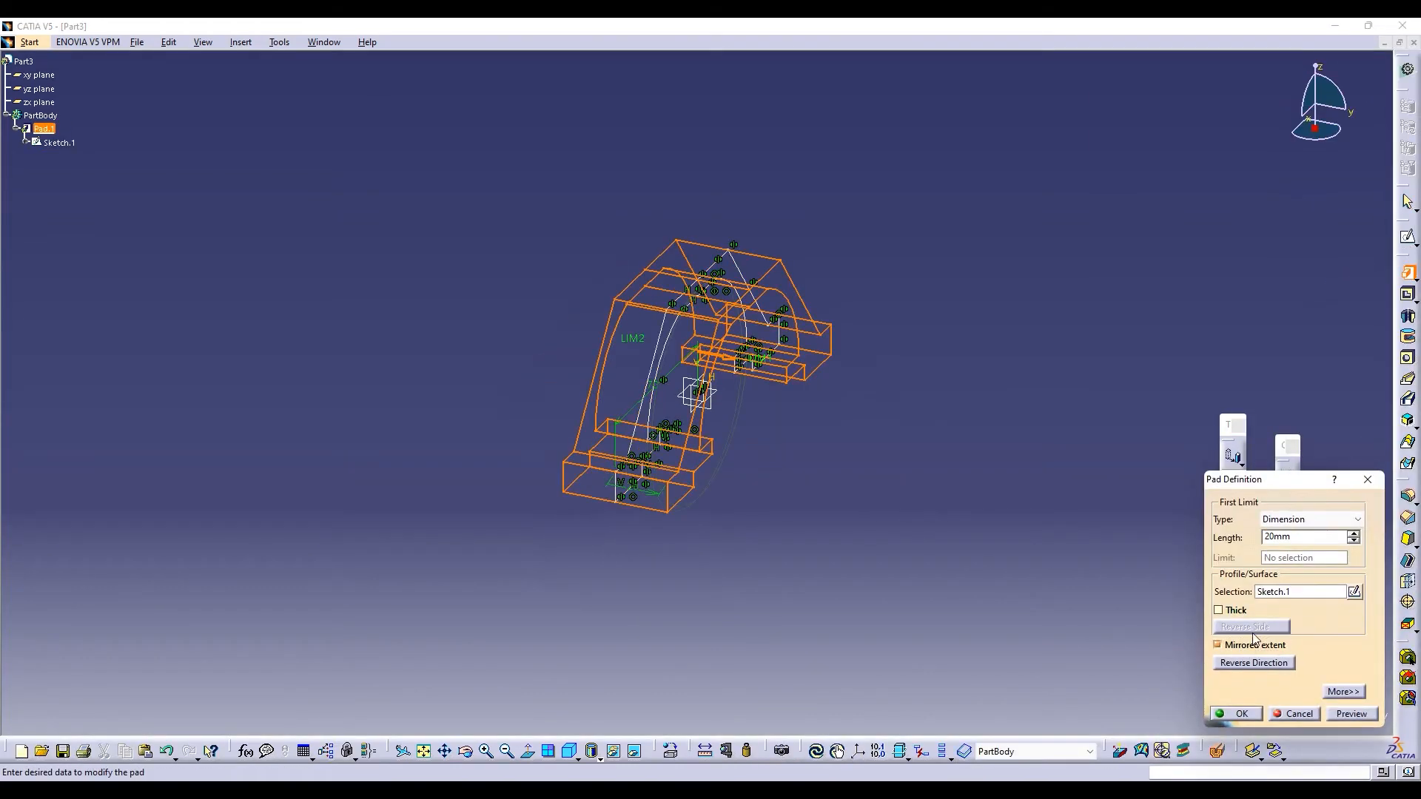
drag(1354, 536, 1354, 538)
click(1354, 541)
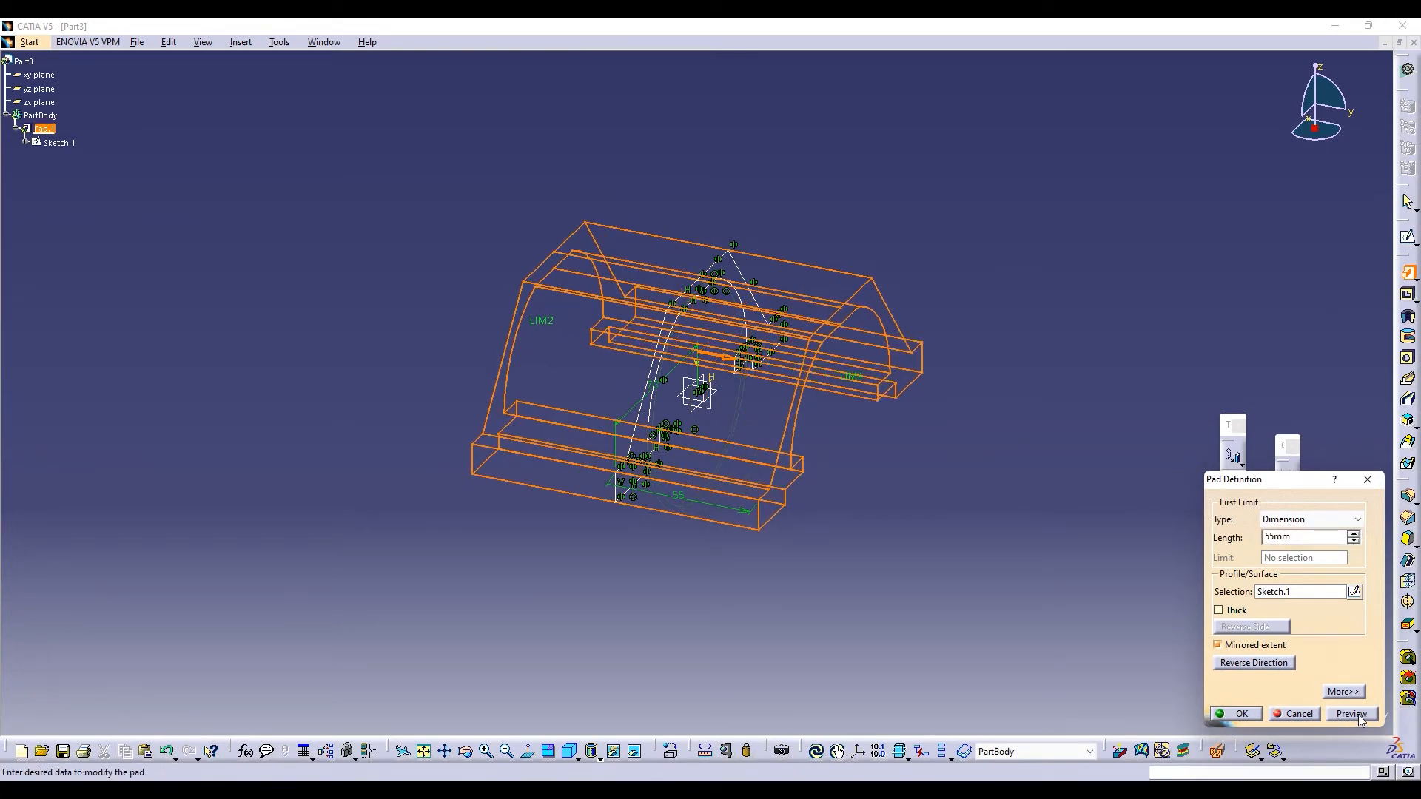
click(1333, 713)
click(1234, 713)
click(1035, 551)
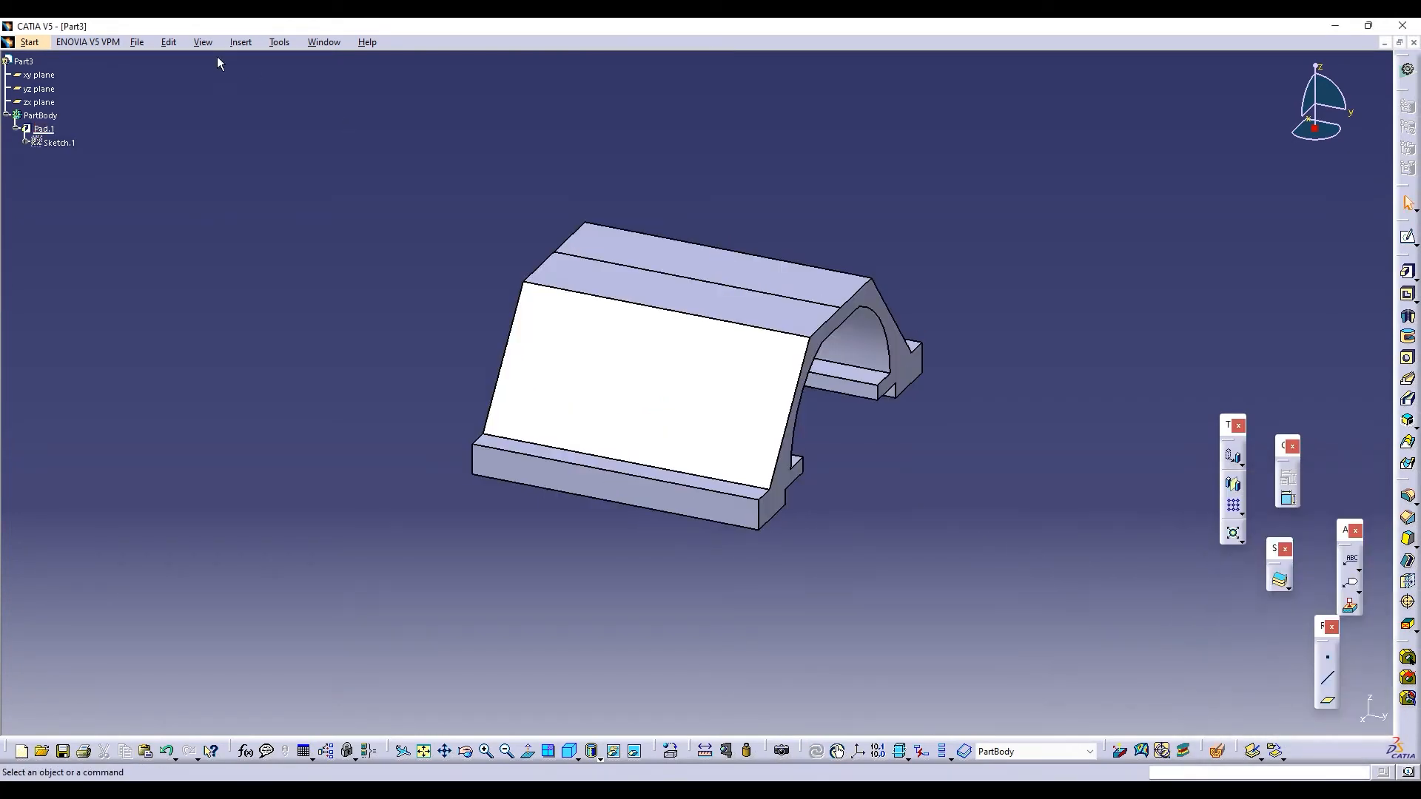
Save the bracket part under the new name ddd in the mobile folder, without overwriting Part3
click(137, 42)
click(196, 154)
key(Return)
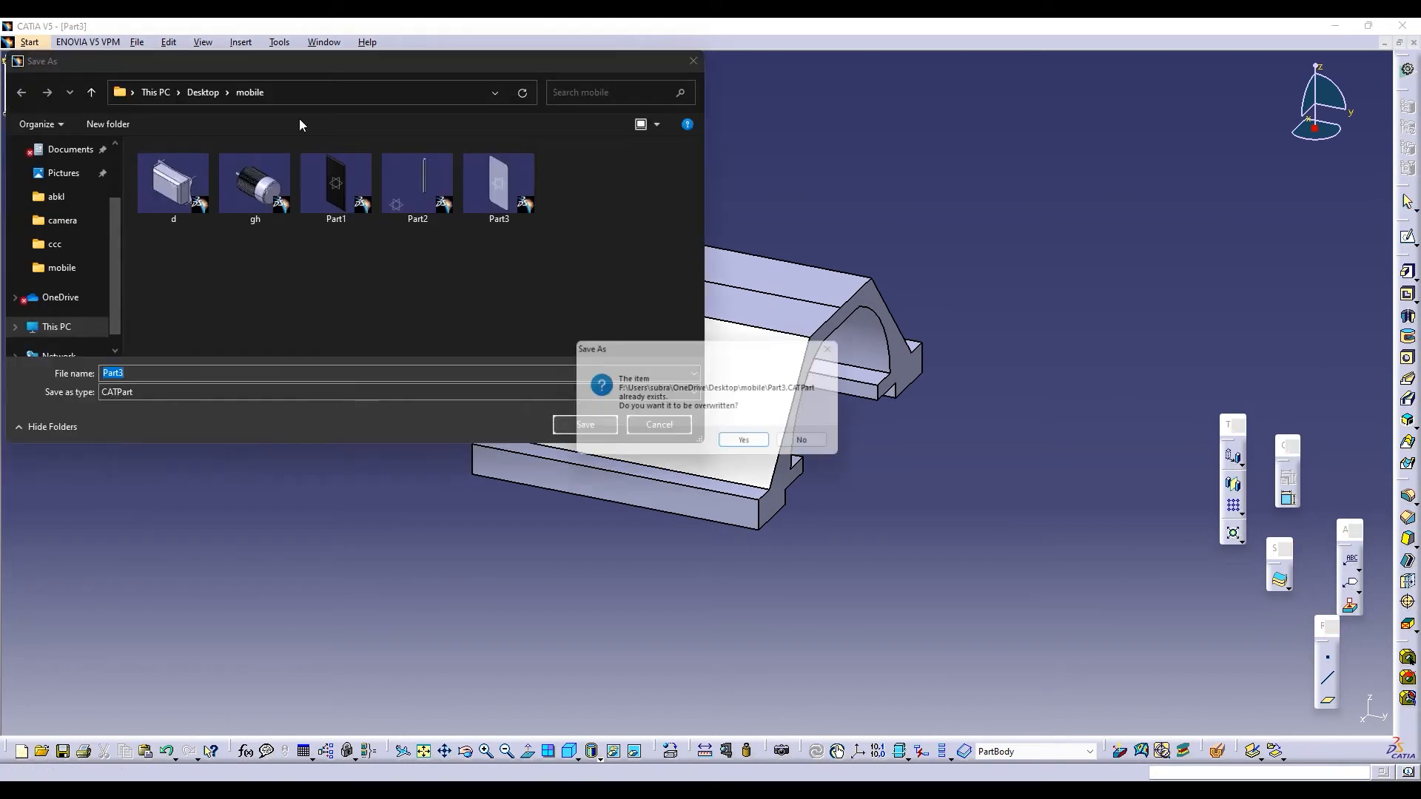
click(801, 439)
text(dd)
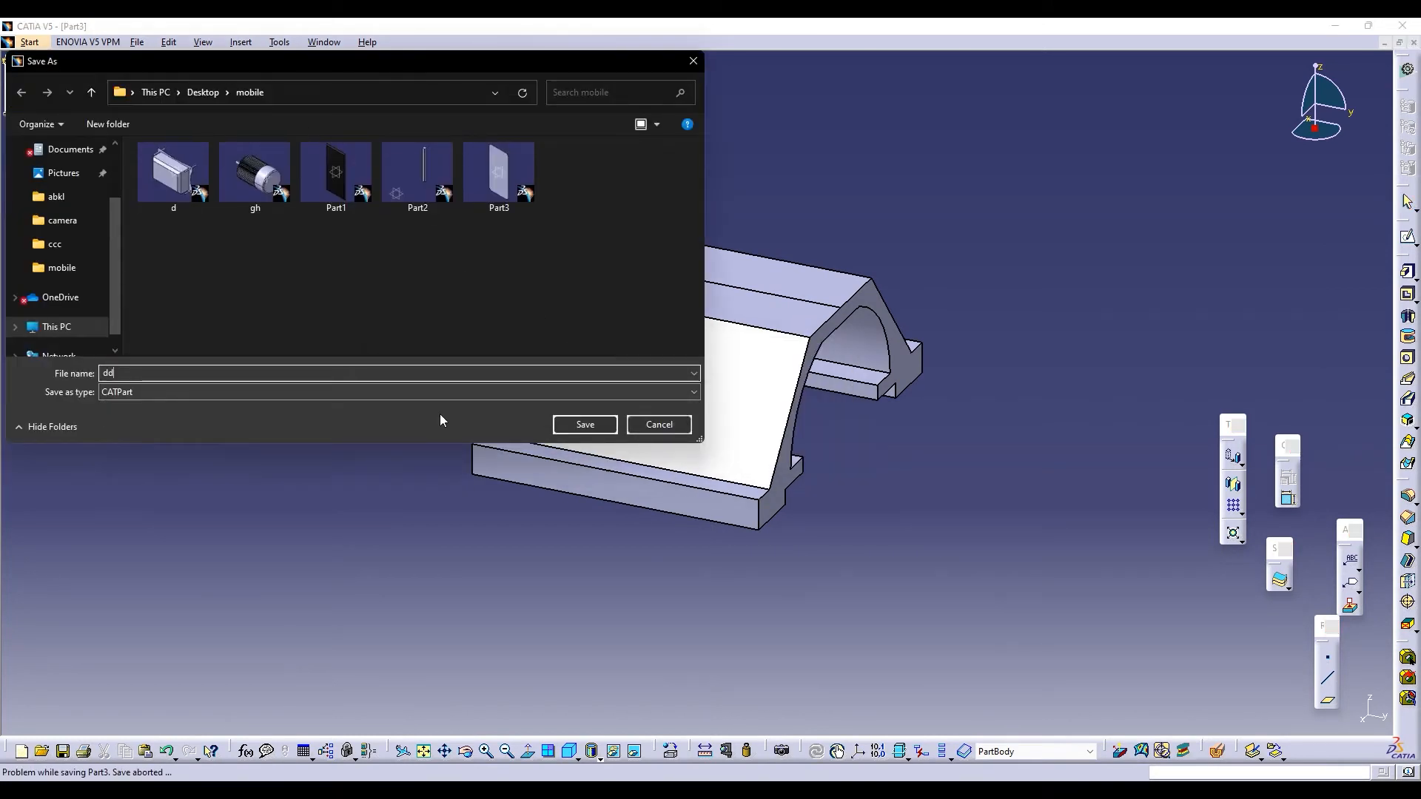
text(d)
key(Return)
Switch to Product1 and insert the ddd bracket as an existing component
click(325, 43)
click(367, 172)
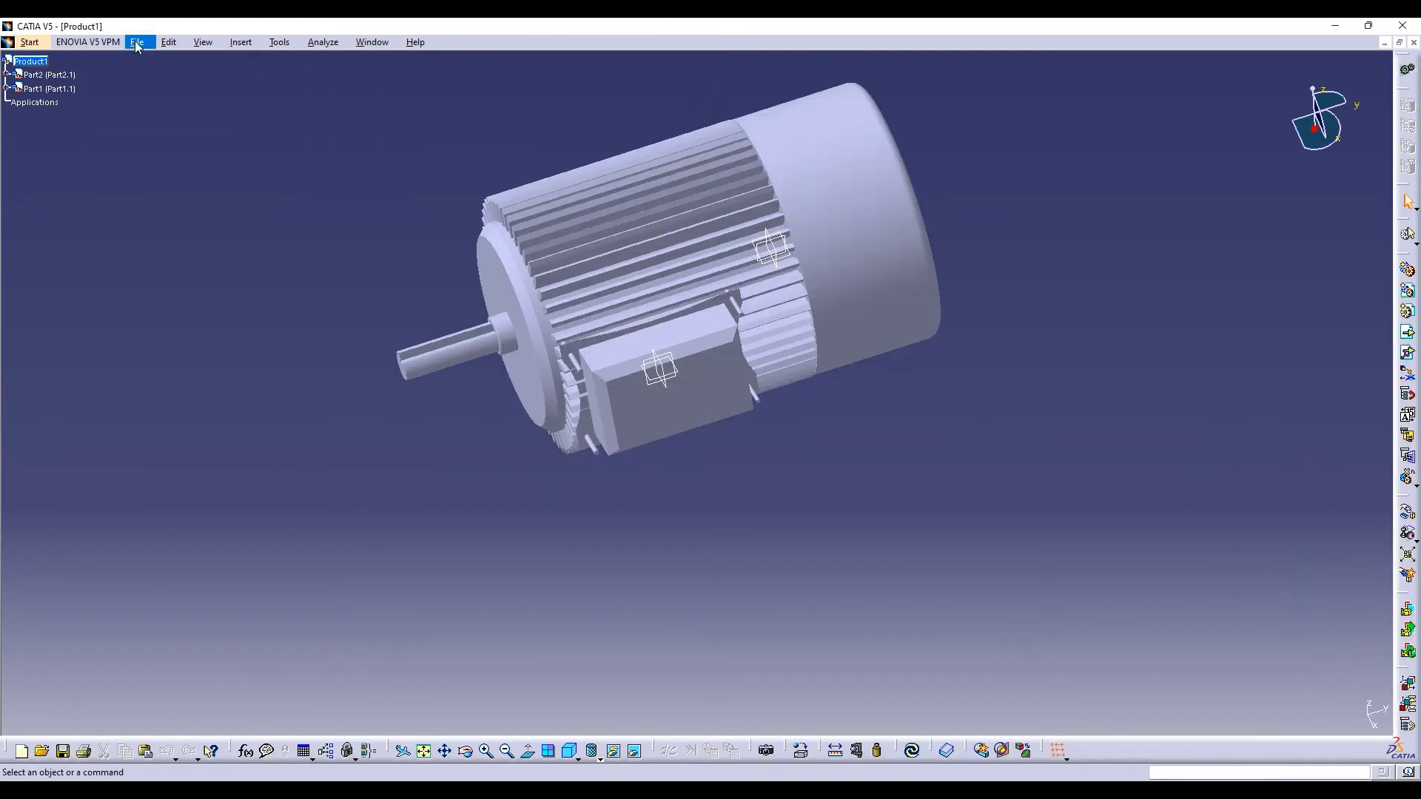
click(241, 41)
click(285, 279)
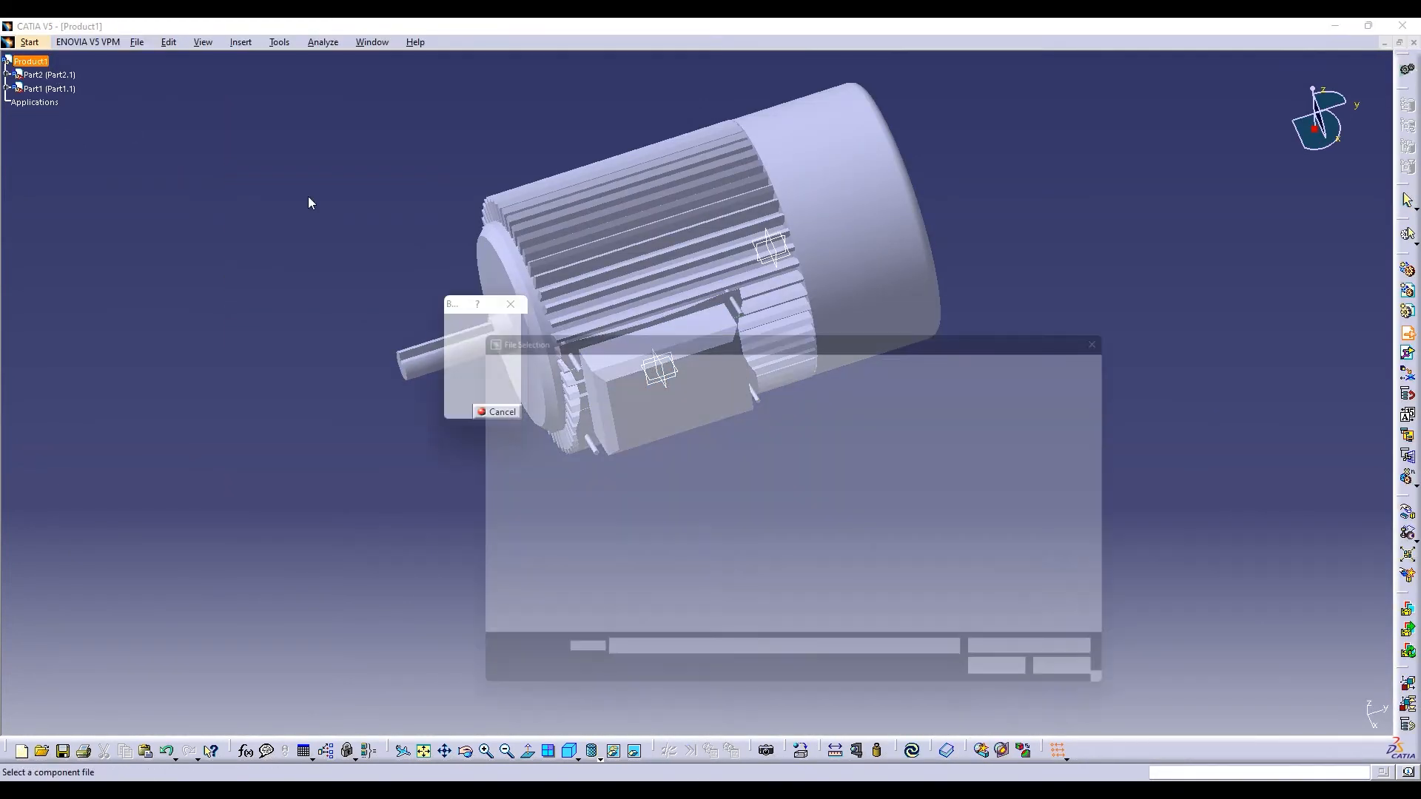
click(729, 476)
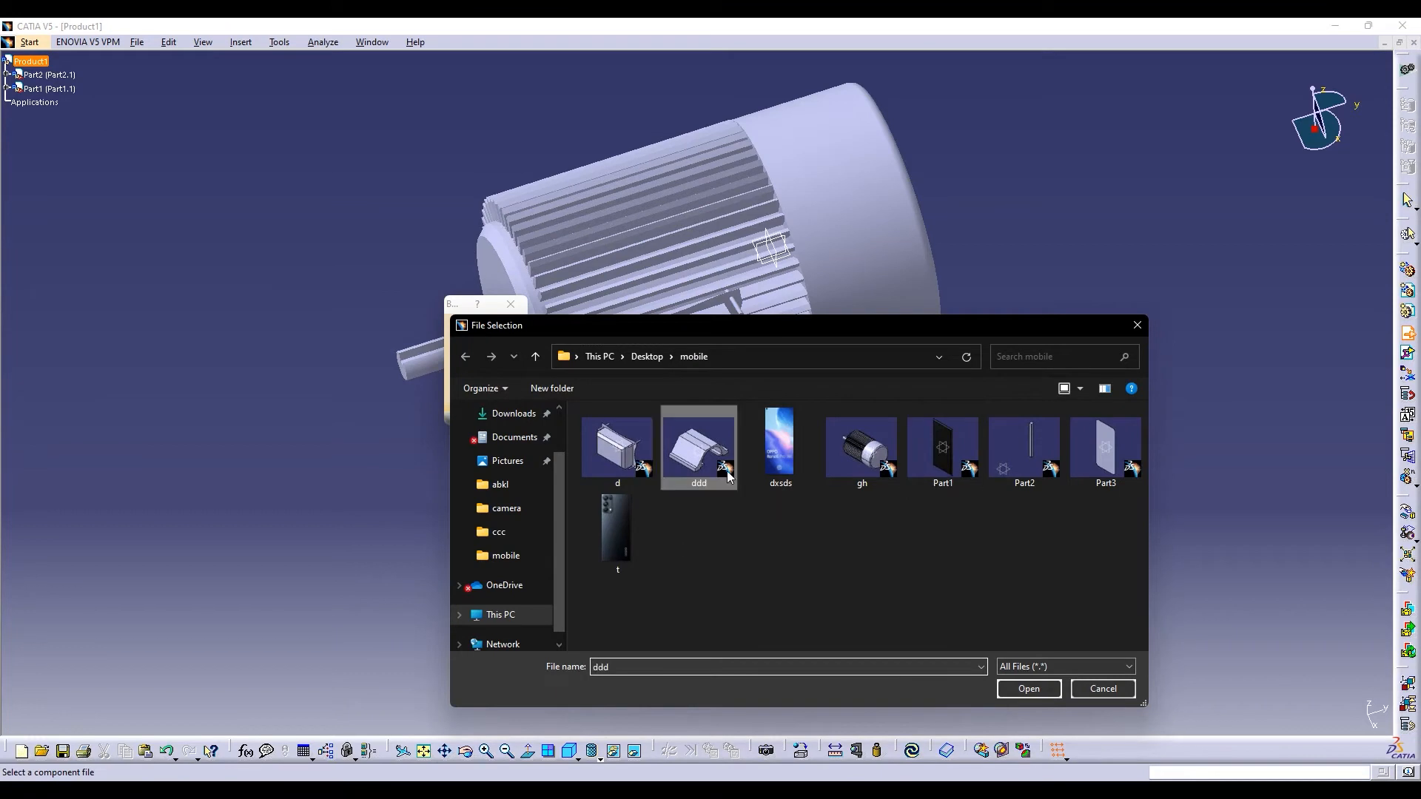
double_click(729, 476)
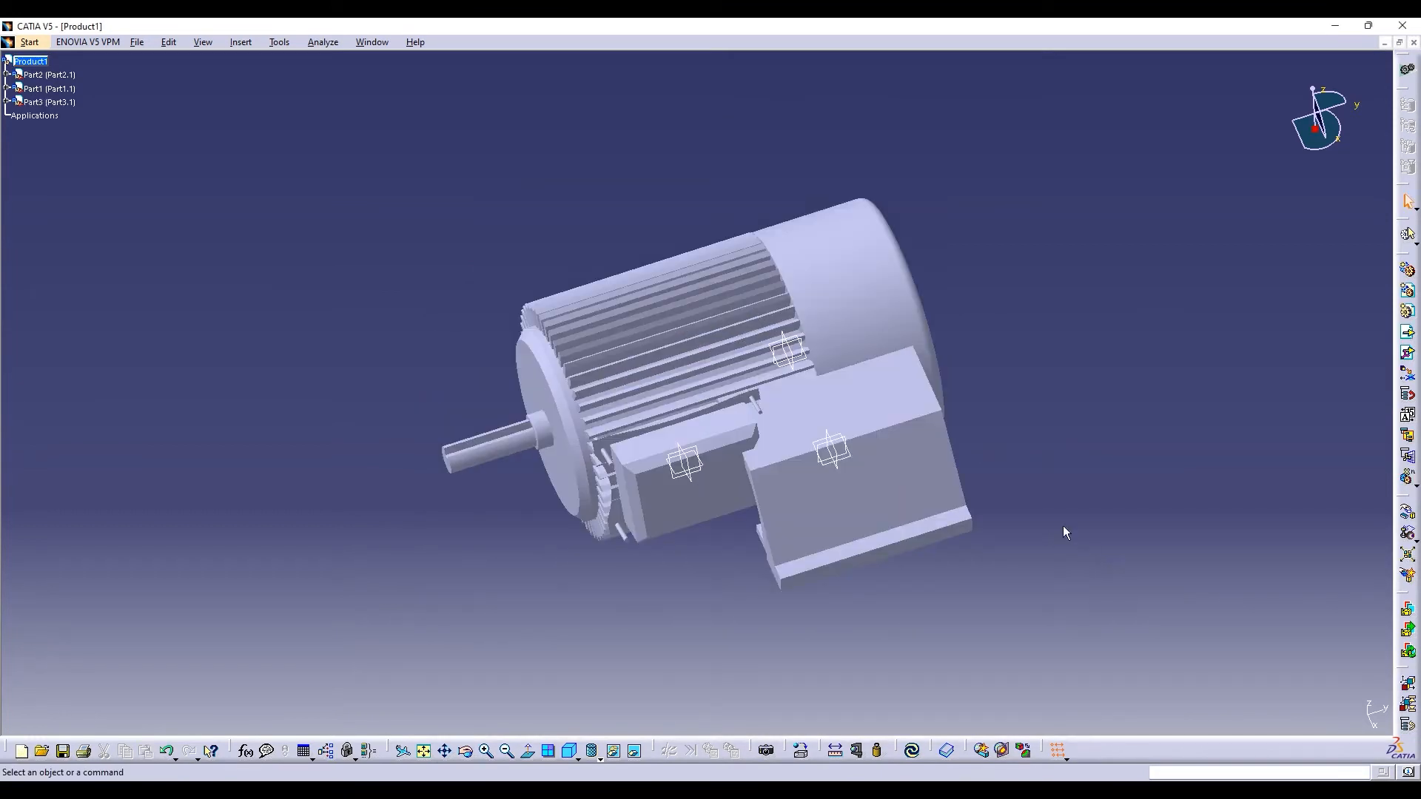
Move the bracket along the Z axis with Manipulation to bring it out below the motor body
click(465, 751)
drag(962, 407, 829, 459)
click(1408, 512)
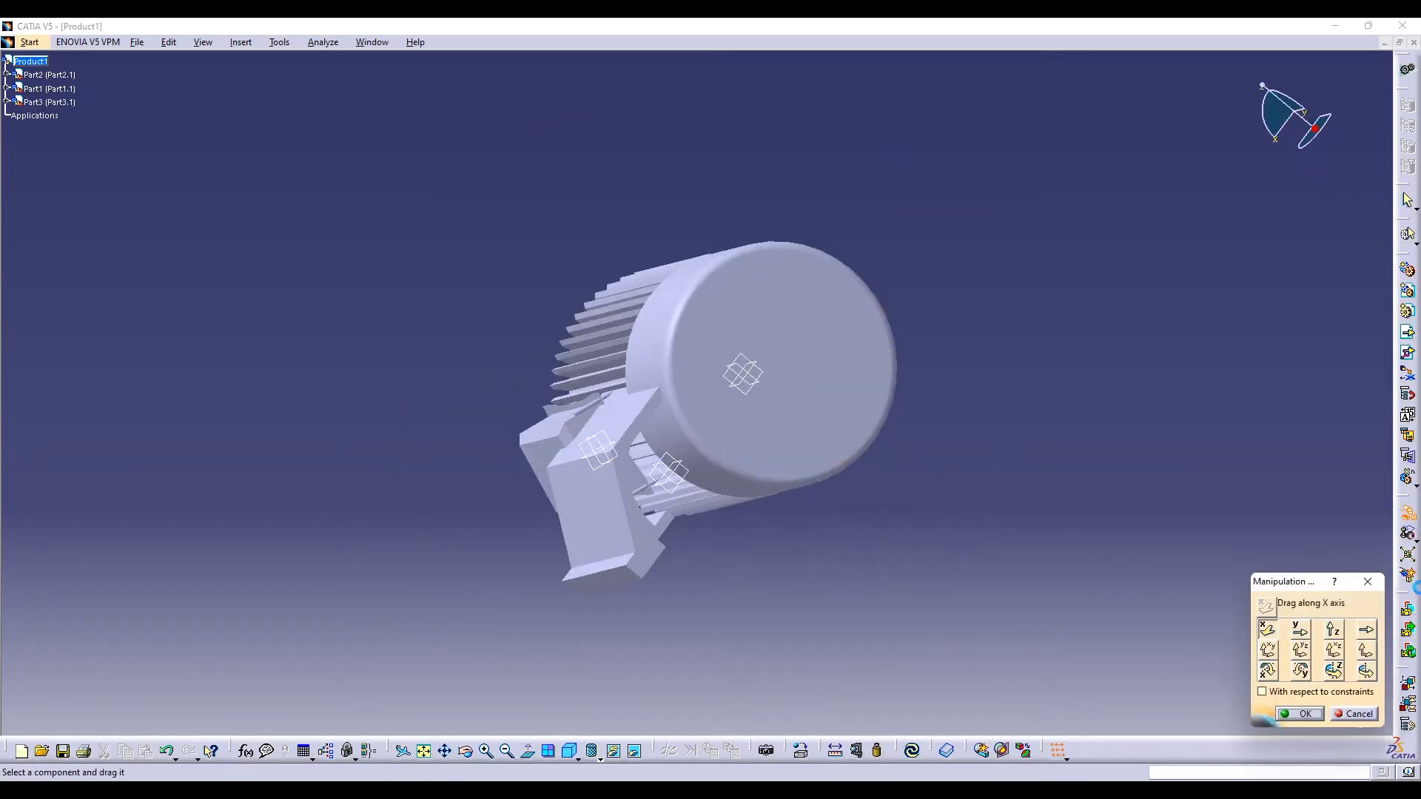
click(1329, 630)
drag(619, 436, 708, 511)
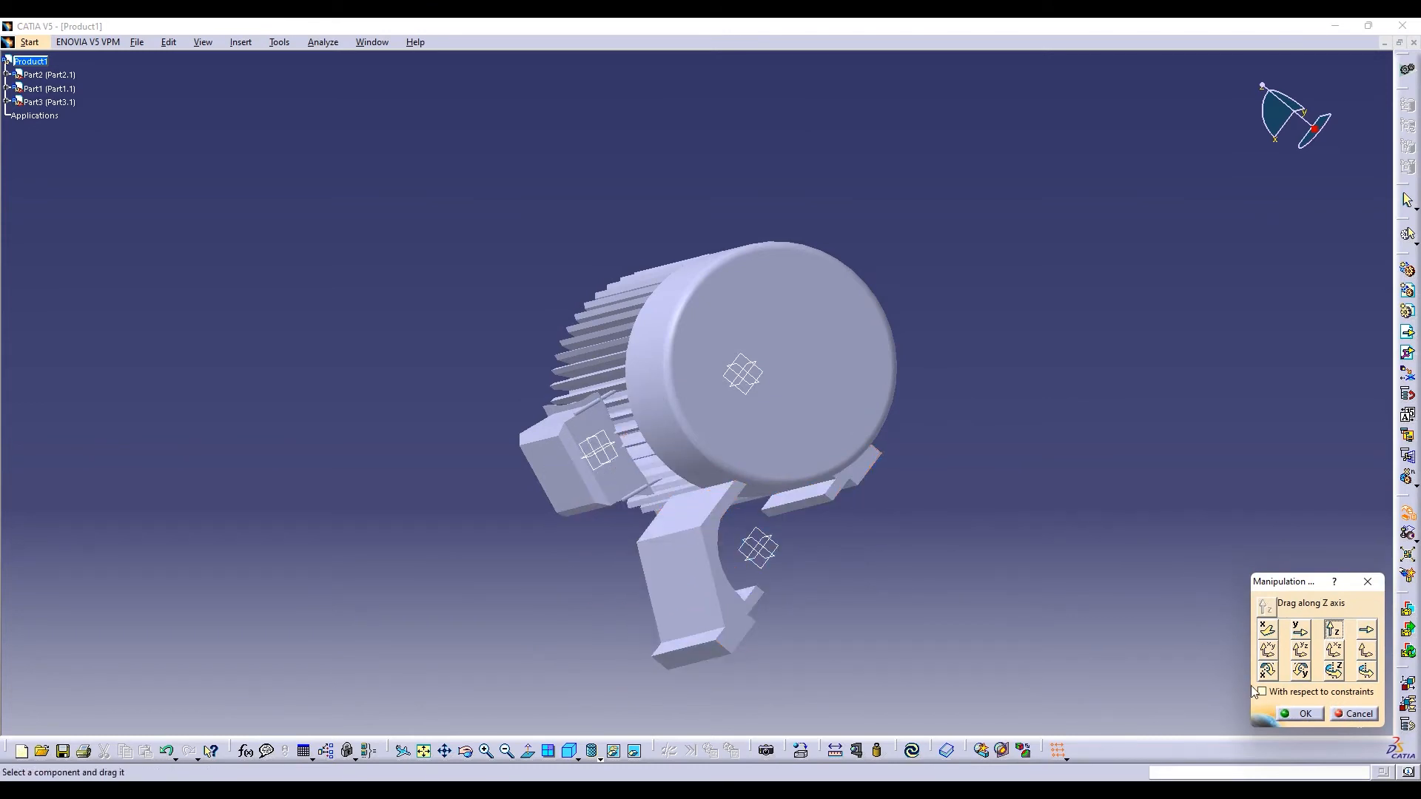
Move the bracket along the Y axis and along the X axis beneath the motor
click(1301, 630)
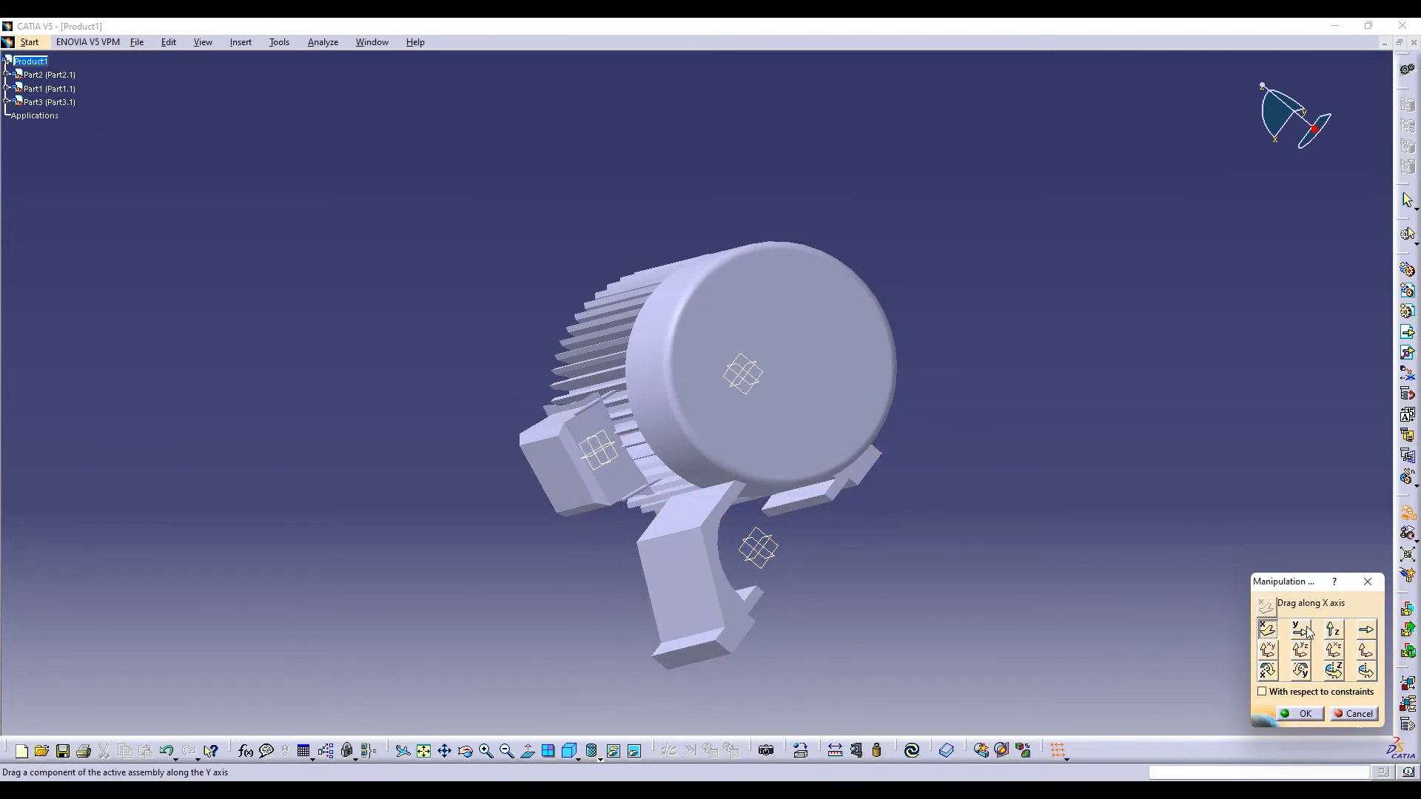
drag(684, 552, 654, 477)
click(1268, 630)
drag(673, 580, 690, 537)
Shift the bracket along X and lower it along Z until its arch top meets the motor's underside, and accept the placement
click(1333, 630)
click(464, 750)
drag(473, 592, 1123, 317)
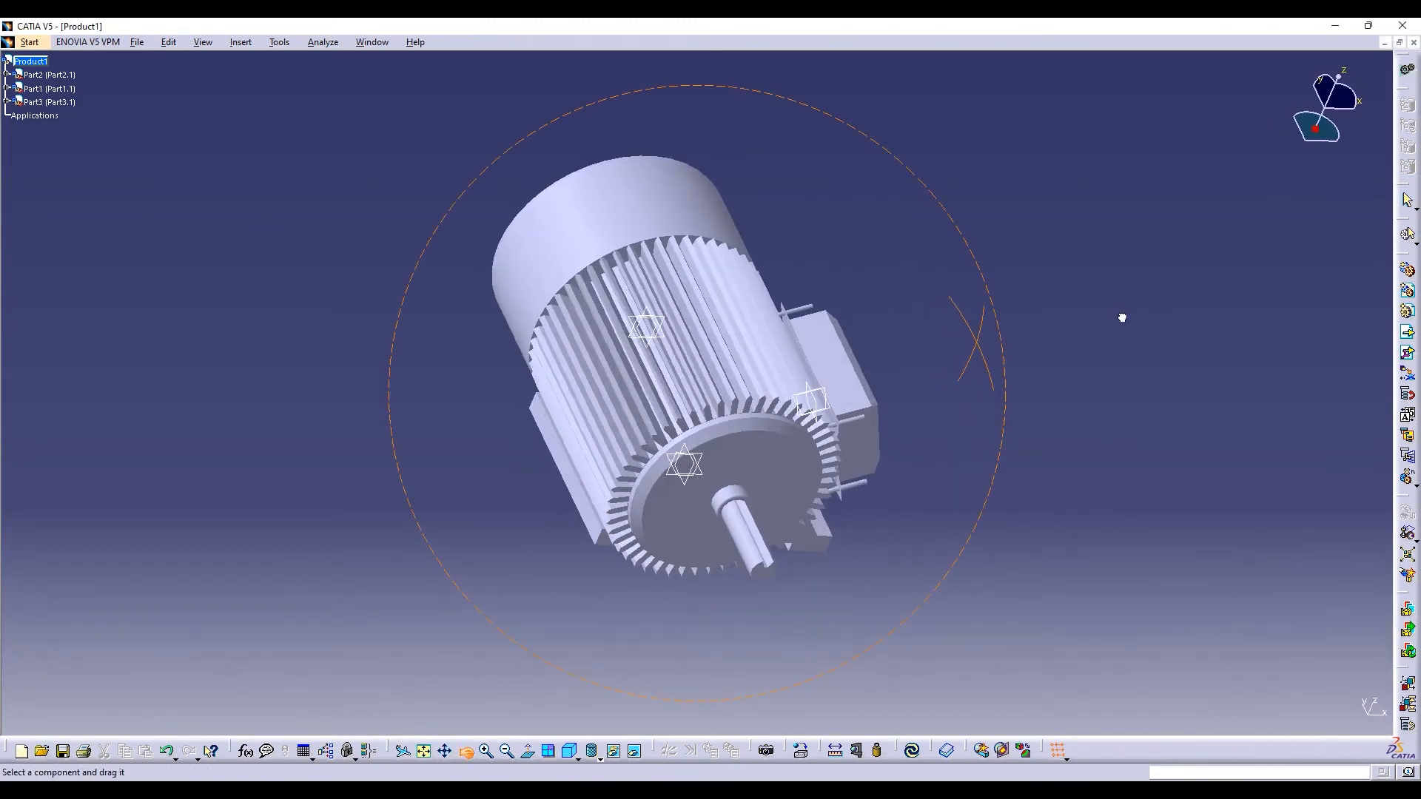
click(461, 754)
drag(652, 585, 615, 345)
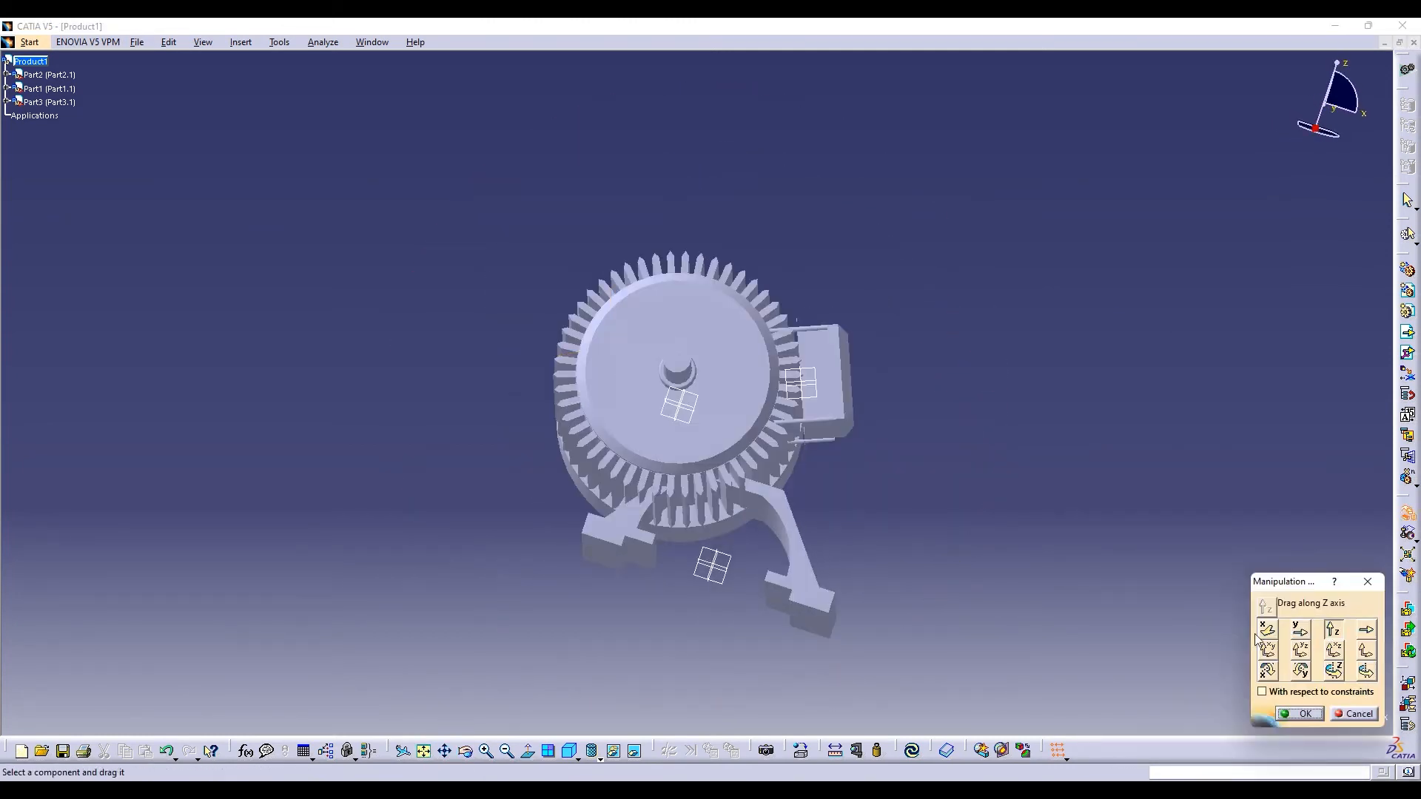
click(1267, 629)
drag(618, 544, 530, 521)
click(1333, 629)
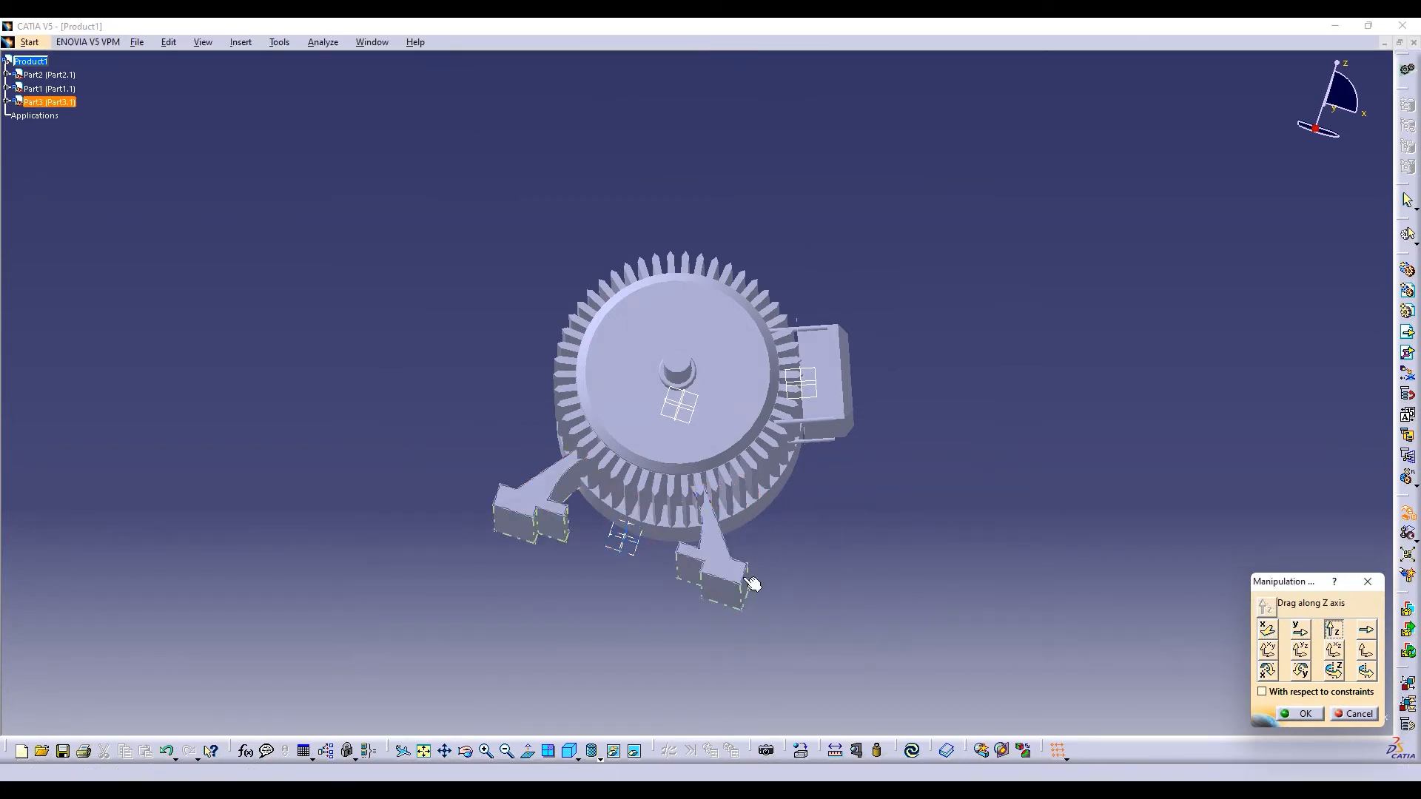
drag(751, 584, 740, 638)
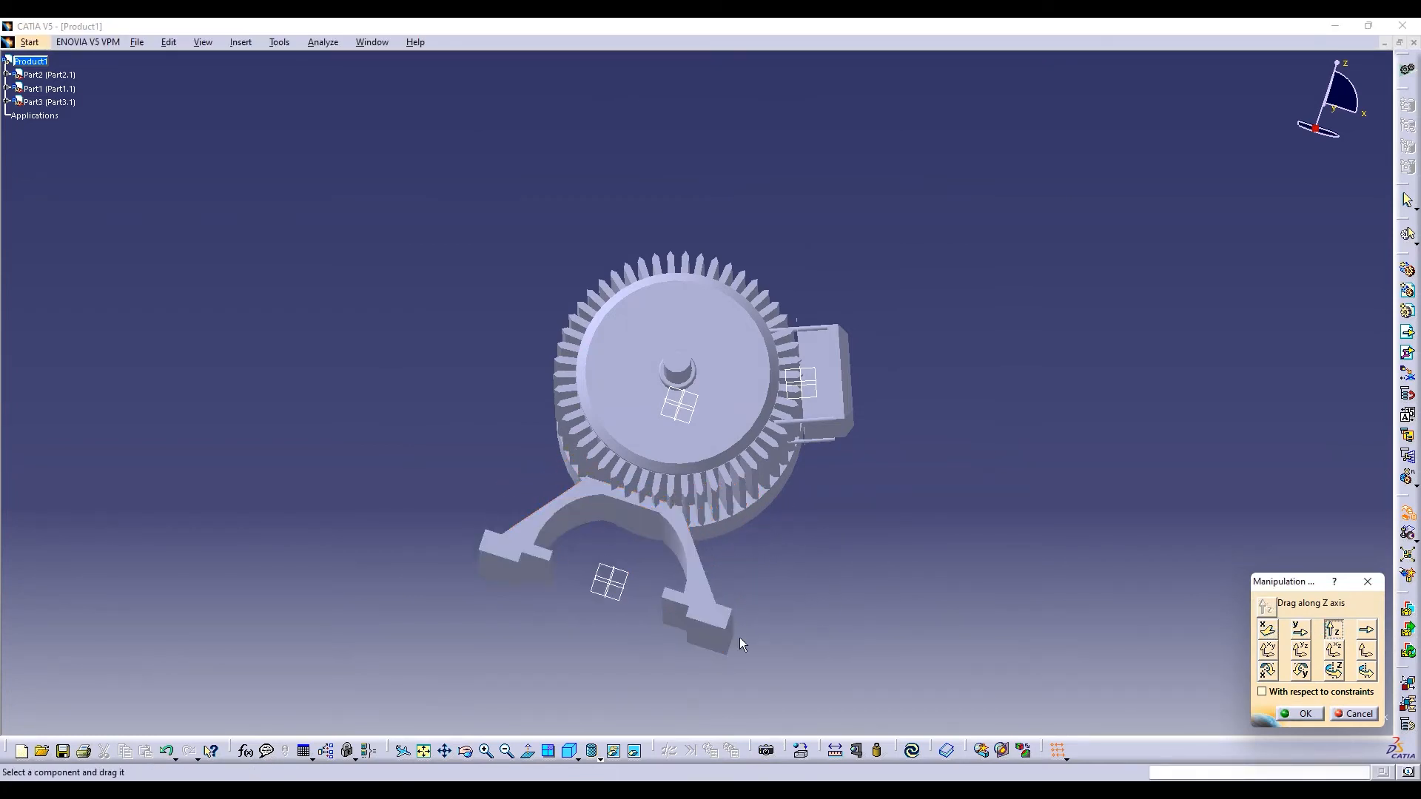
click(466, 751)
drag(984, 482, 926, 459)
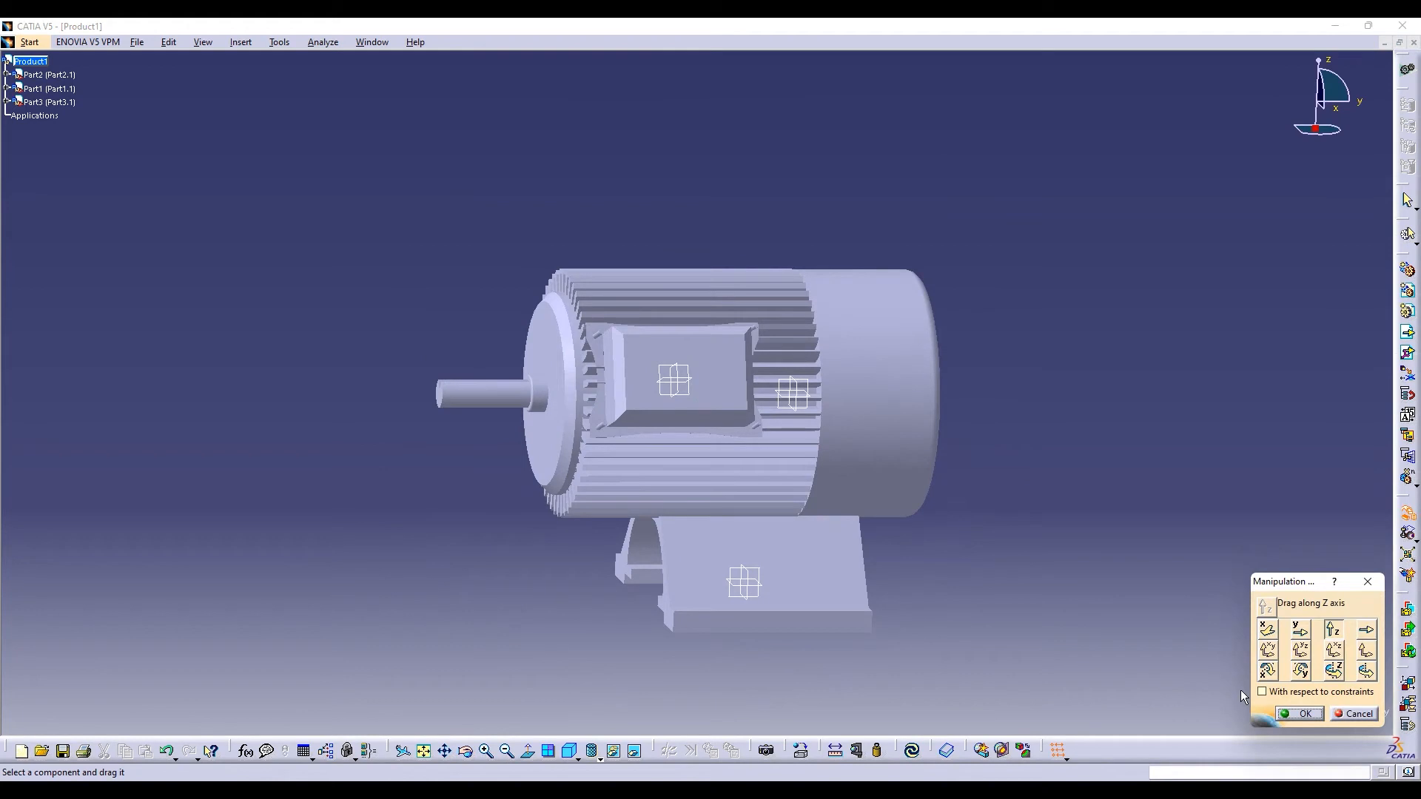
click(1304, 714)
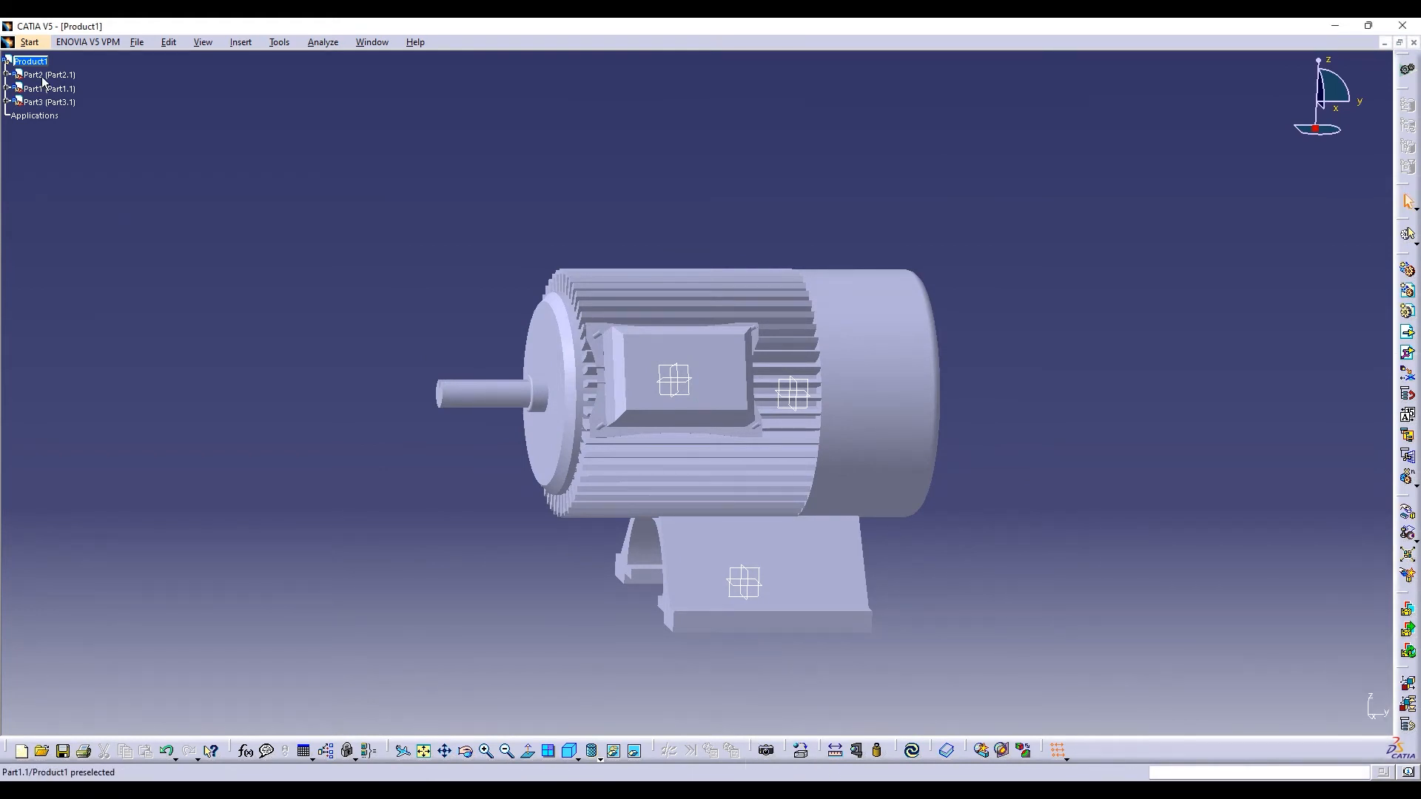
Switch to the rendering workbench and apply a sticker to the flat outer face of the motor's side box
click(30, 42)
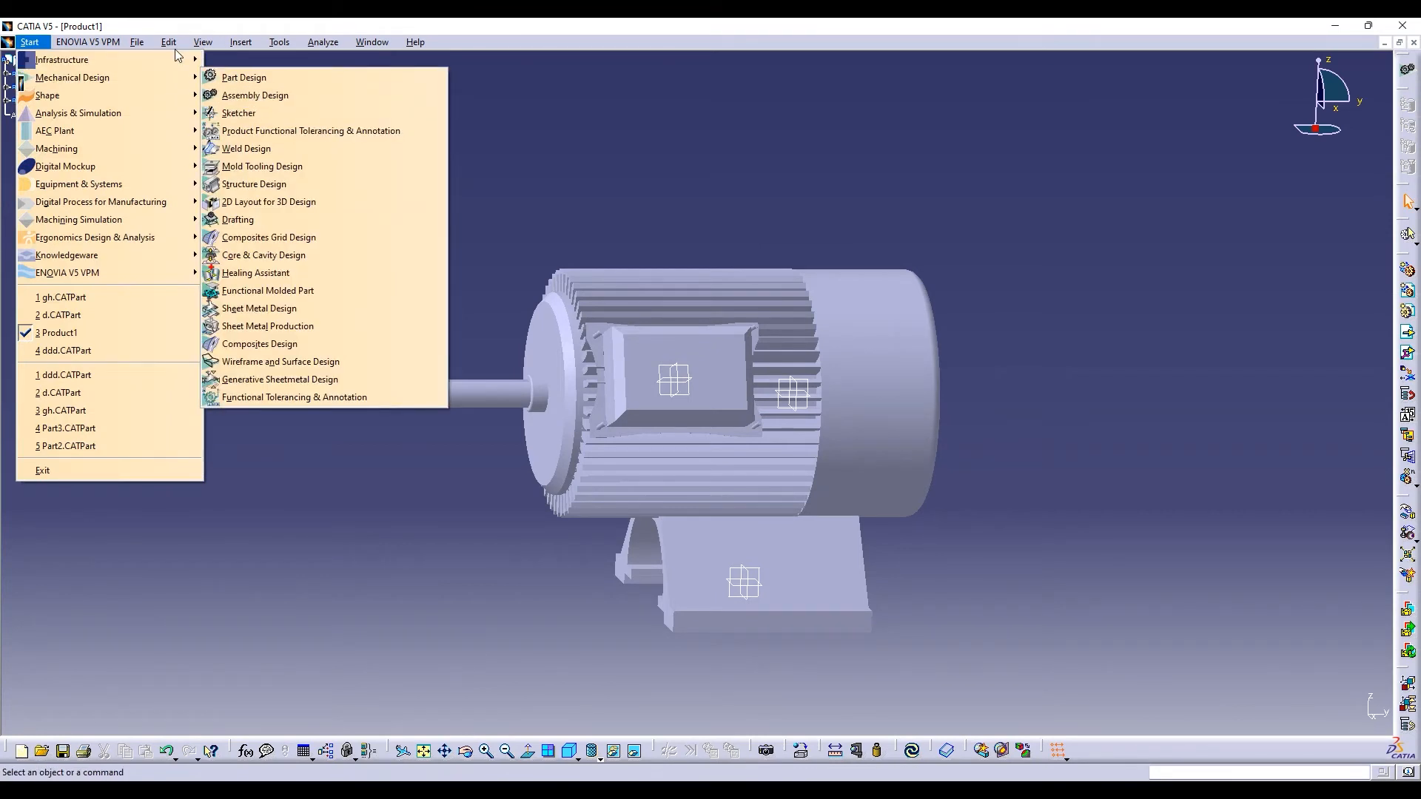
mouse_move(178, 58)
click(289, 132)
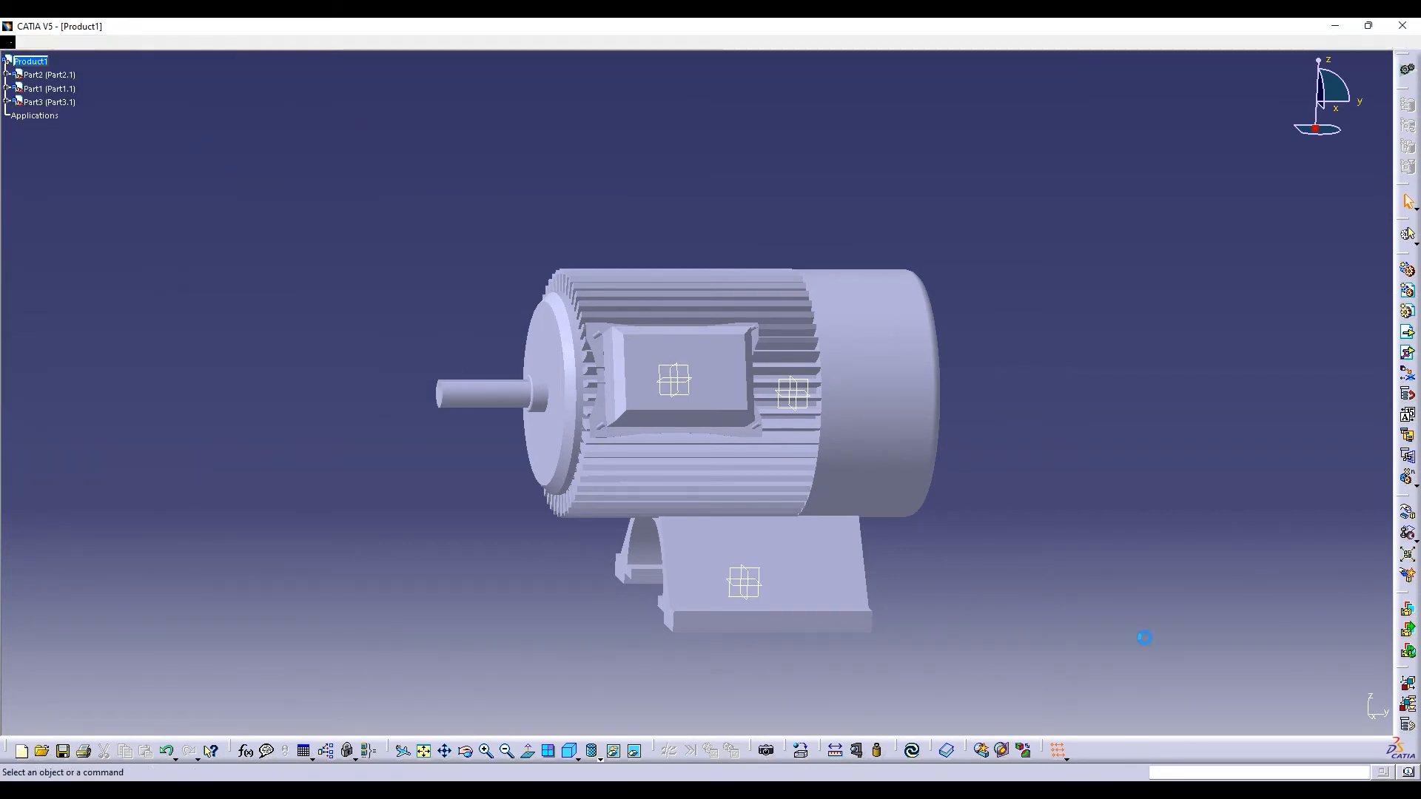
click(826, 752)
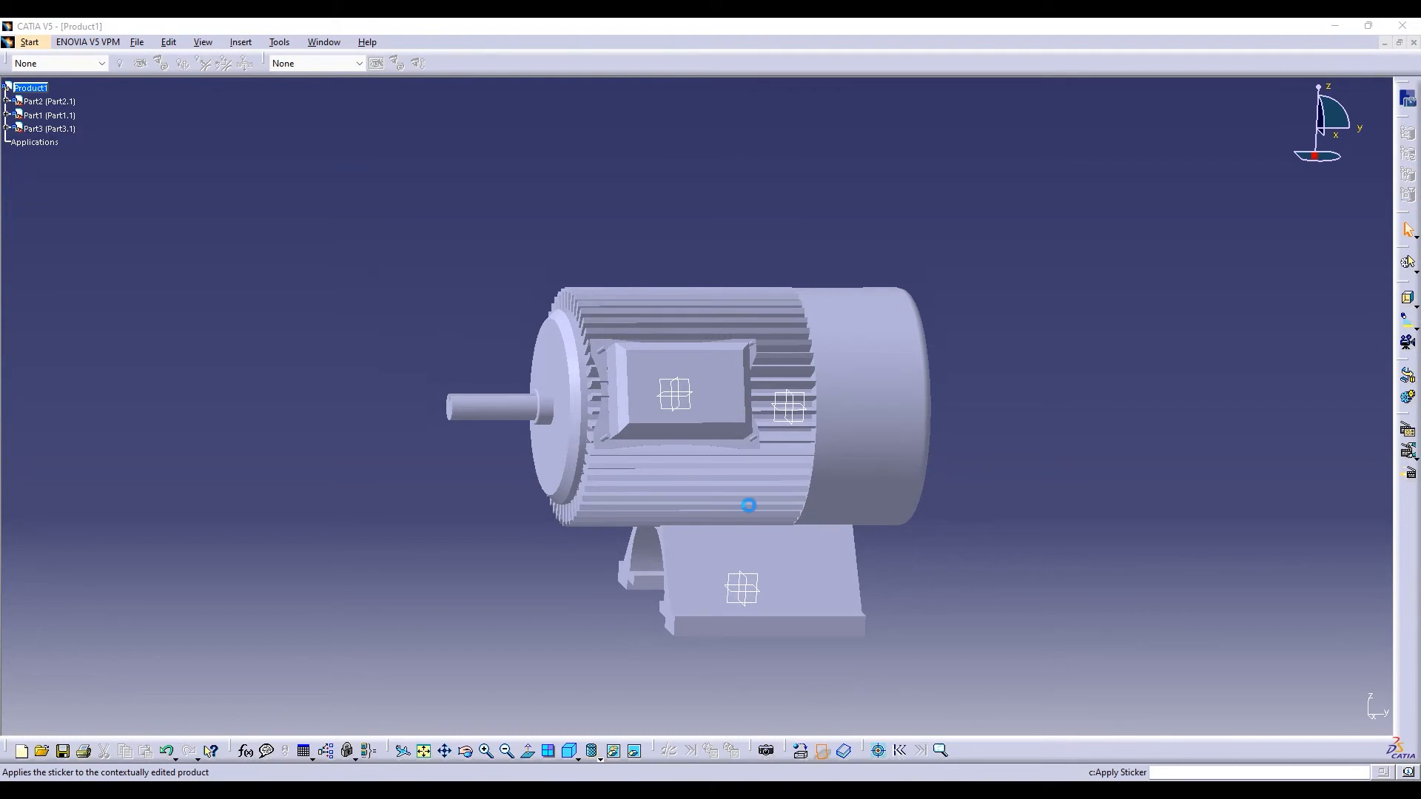
click(724, 385)
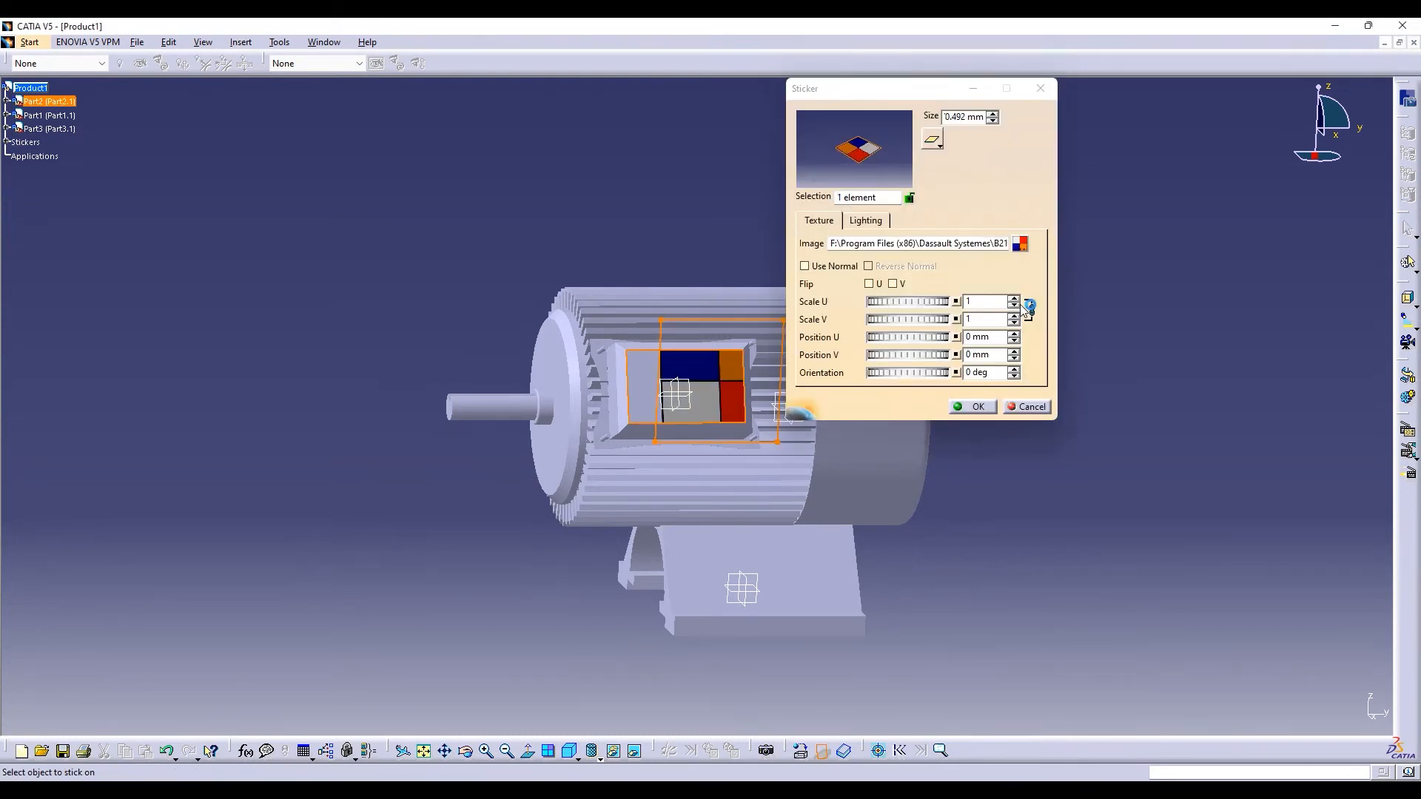
Use the SIPw635 Ford logo image for the sticker and flip it in V
click(1020, 243)
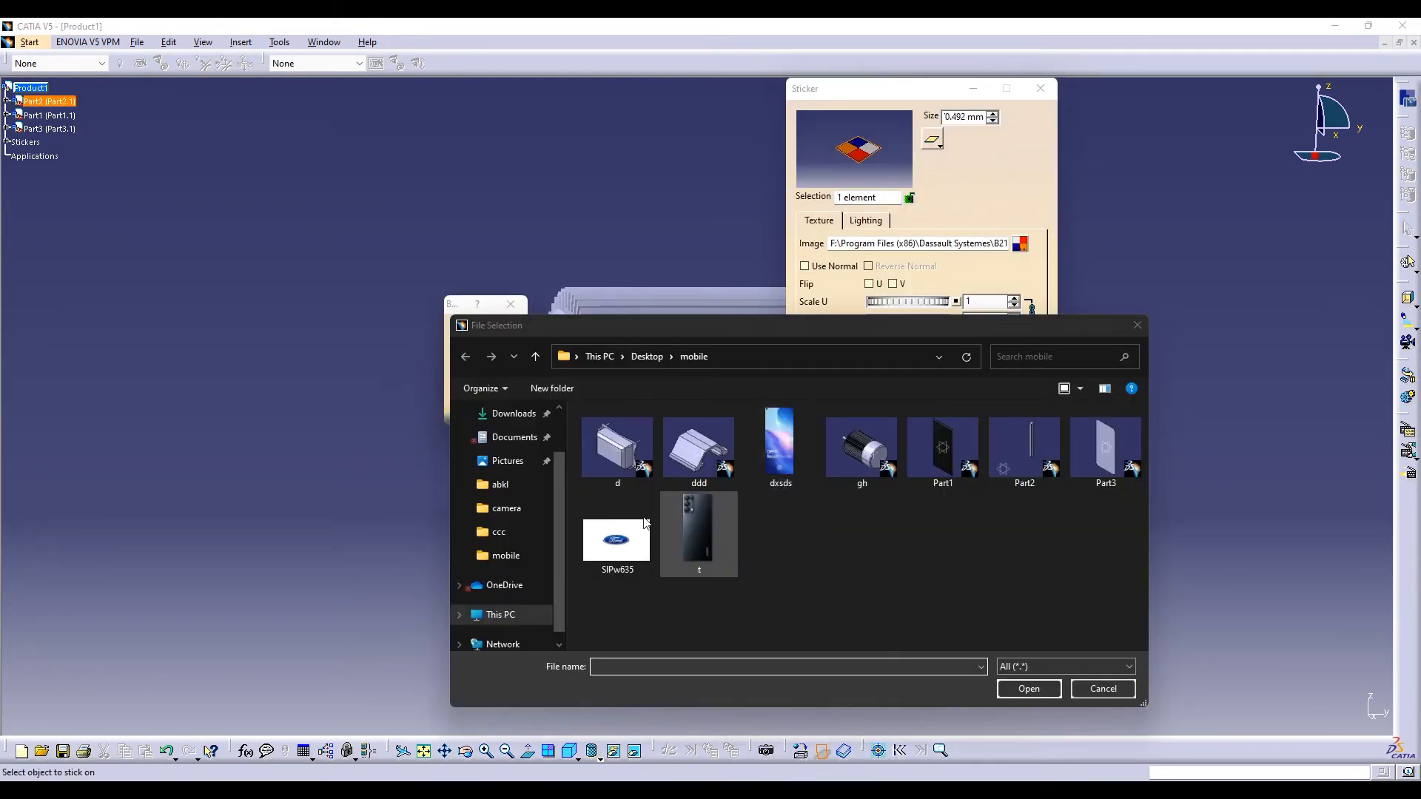
double_click(622, 527)
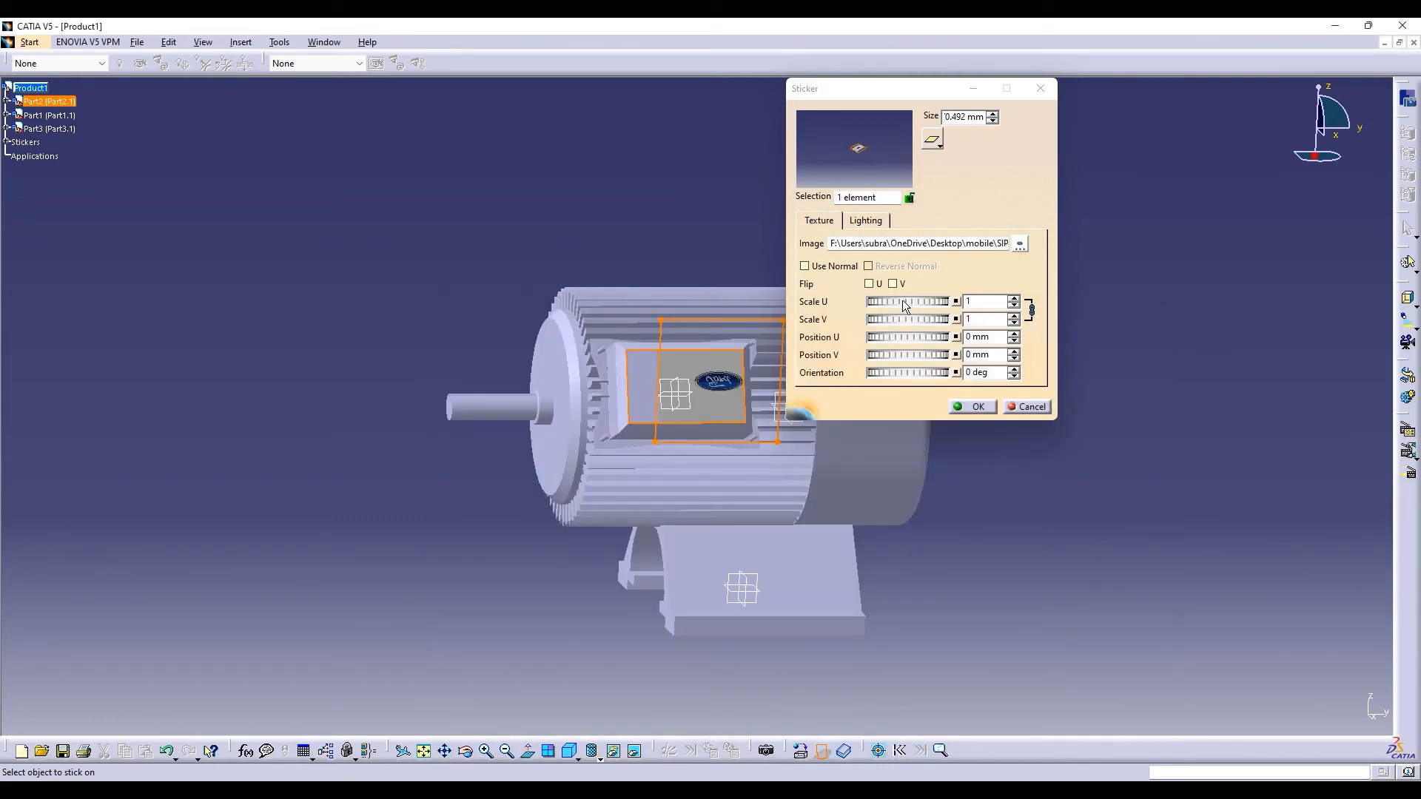
click(893, 284)
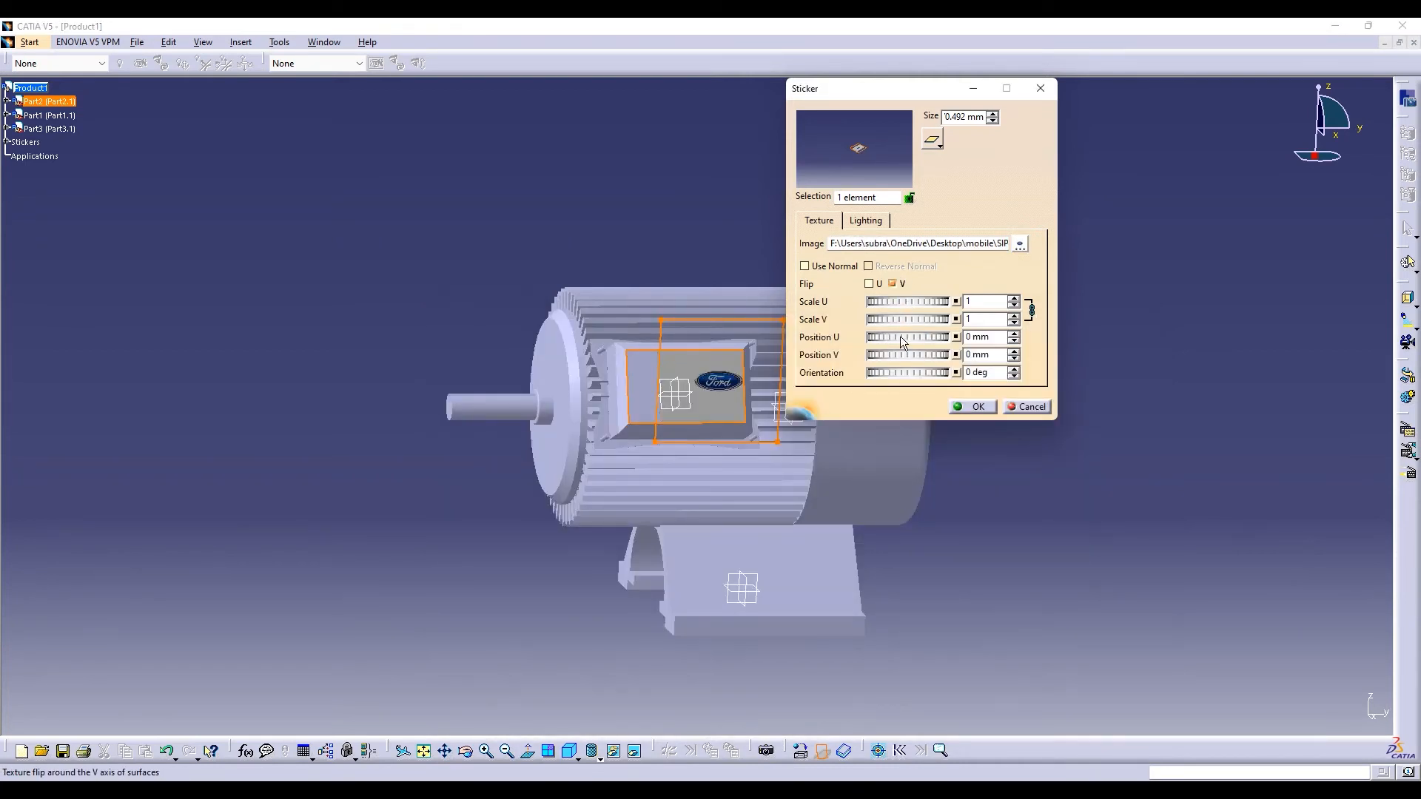
Scale the sticker to 2.01 in U and V, position it at U 134.9 mm and V 33.96 mm, and accept it
drag(899, 354, 949, 363)
drag(894, 318, 925, 336)
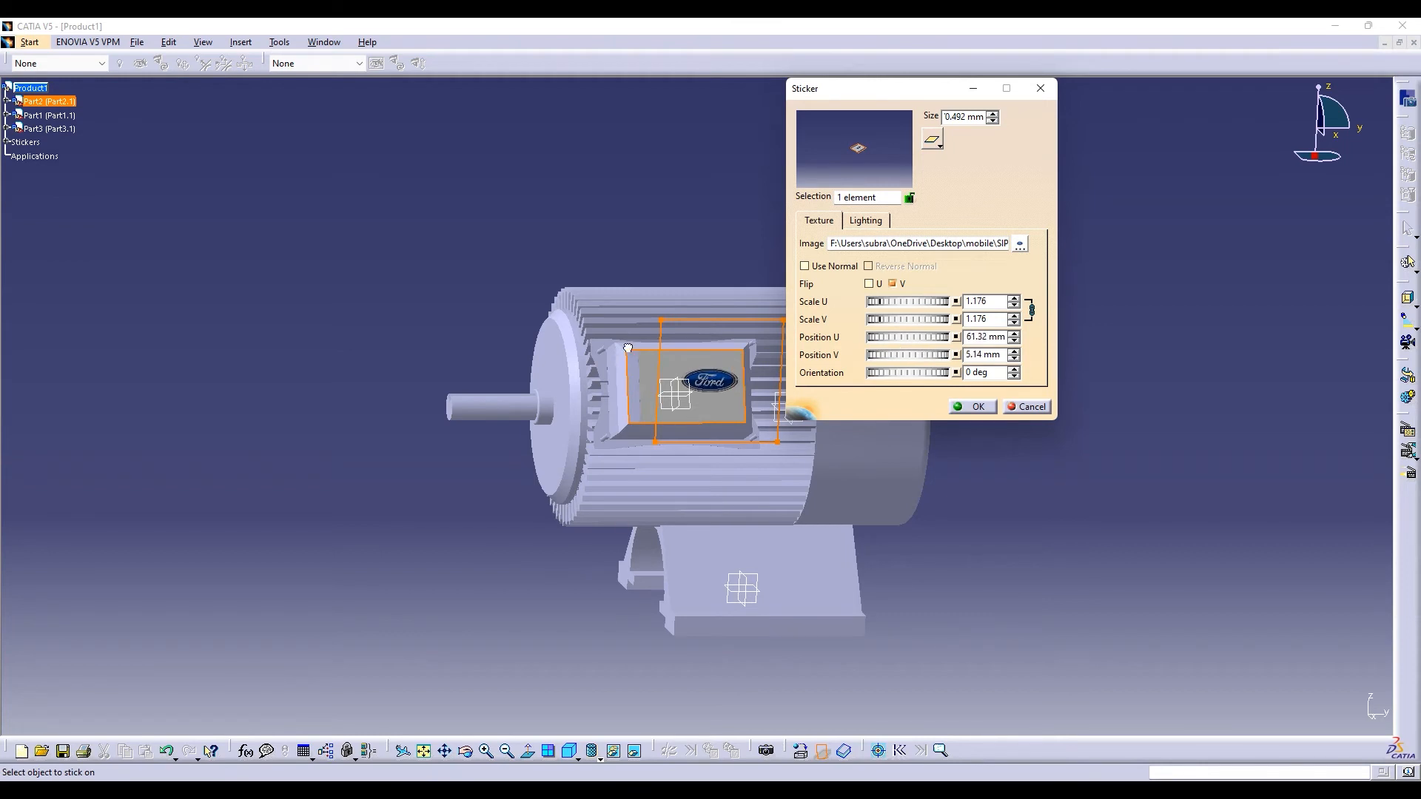
drag(628, 348, 48, 376)
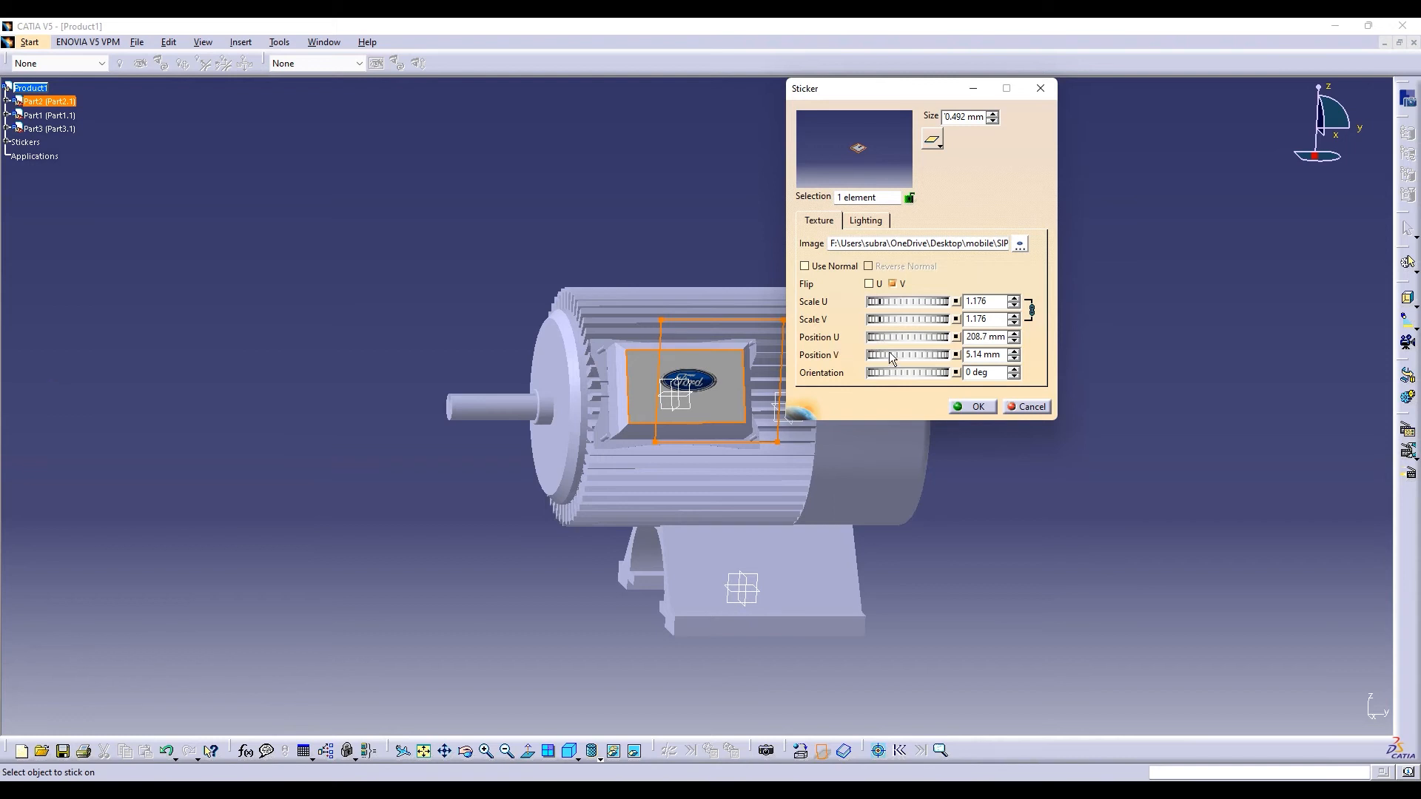
drag(890, 352, 731, 373)
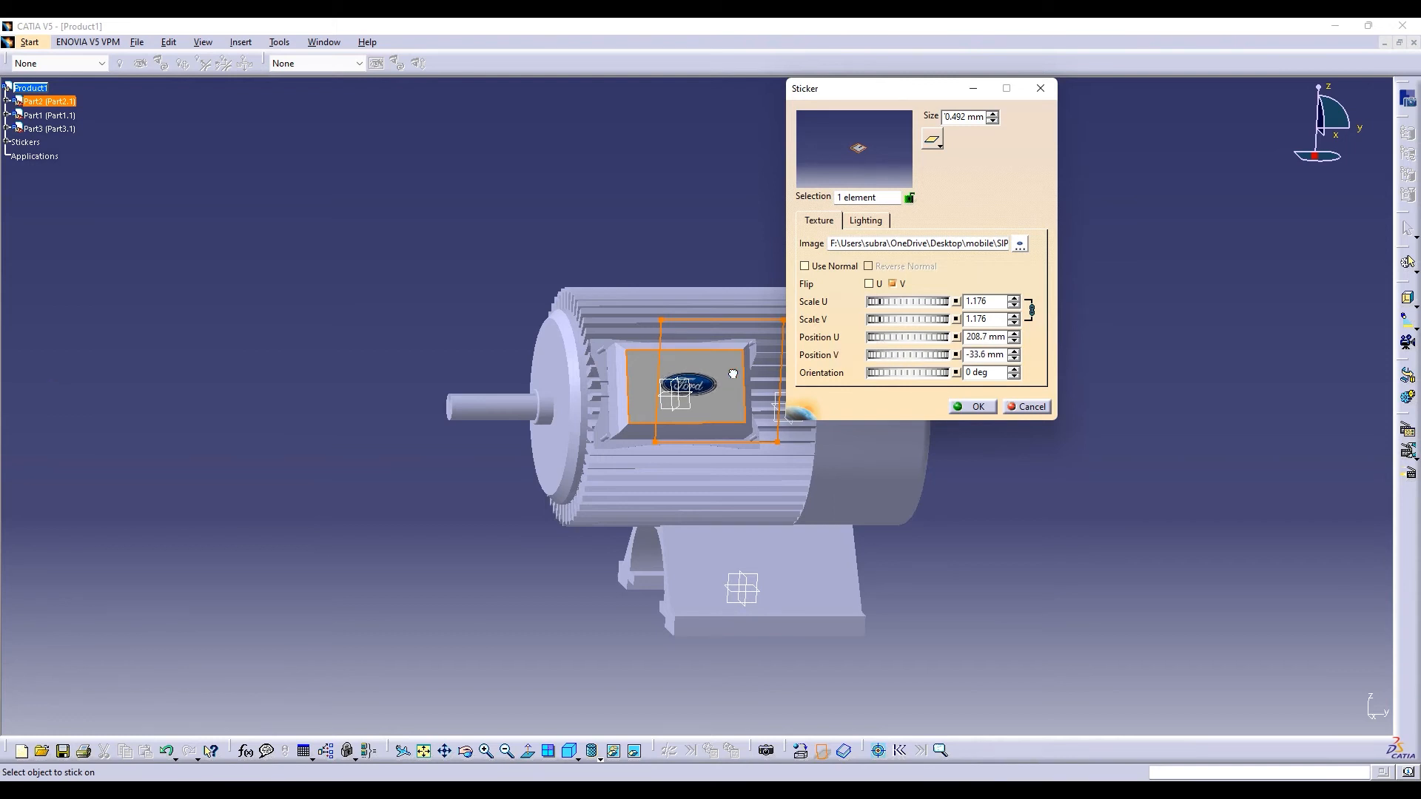
mouse_move(902, 301)
mouse_down()
mouse_move(1051, 327)
mouse_move(888, 318)
mouse_move(890, 298)
mouse_move(894, 322)
mouse_move(958, 317)
mouse_move(926, 316)
mouse_up()
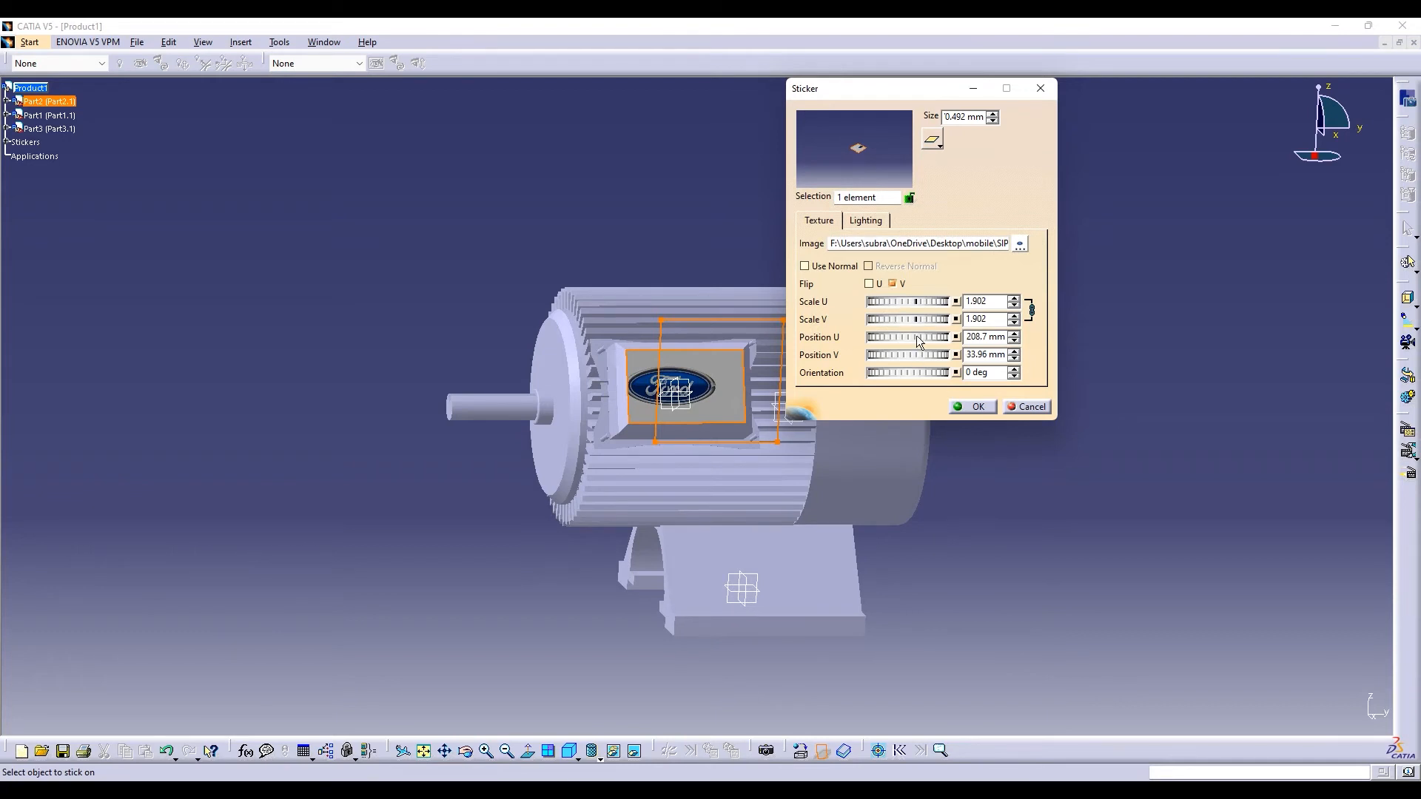
drag(917, 337, 1171, 349)
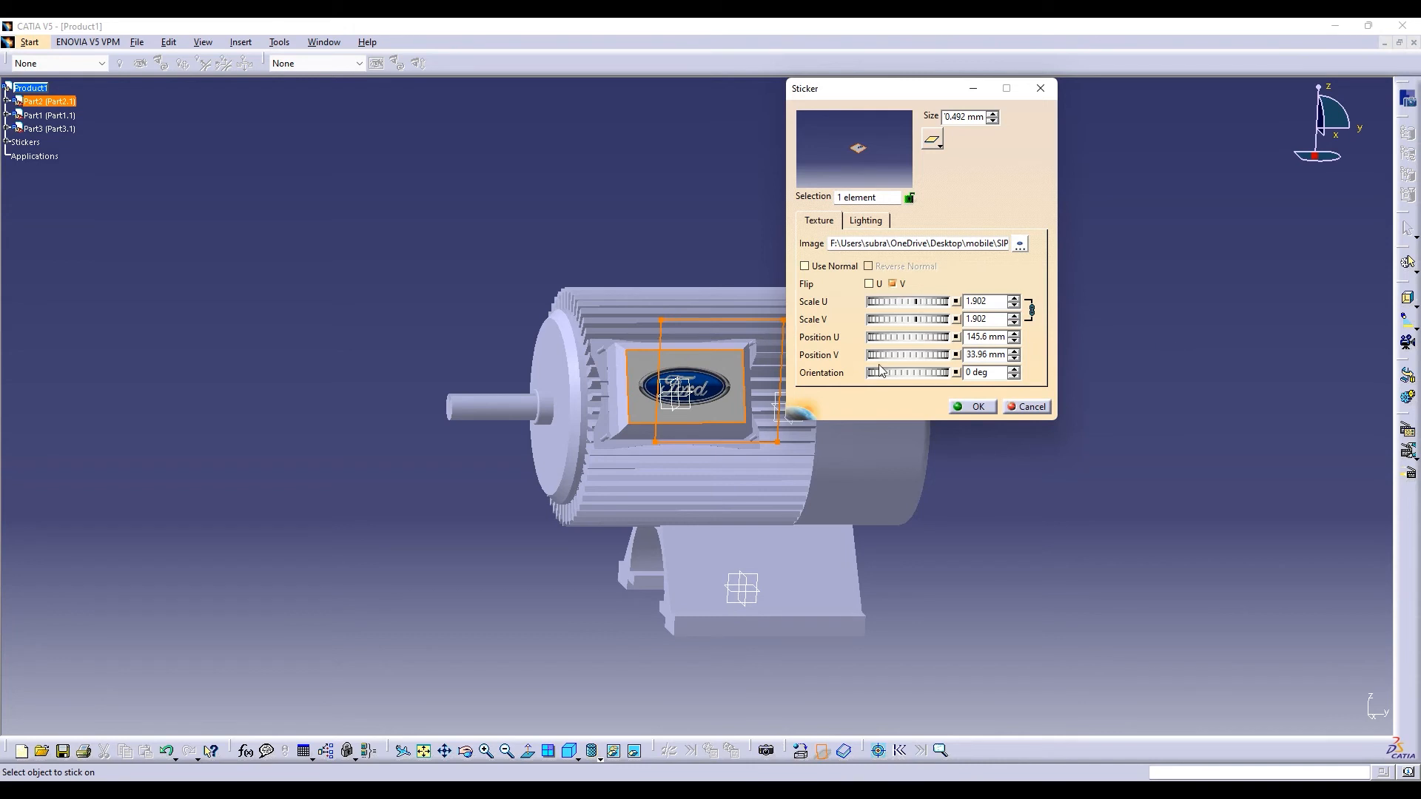
drag(906, 300, 961, 337)
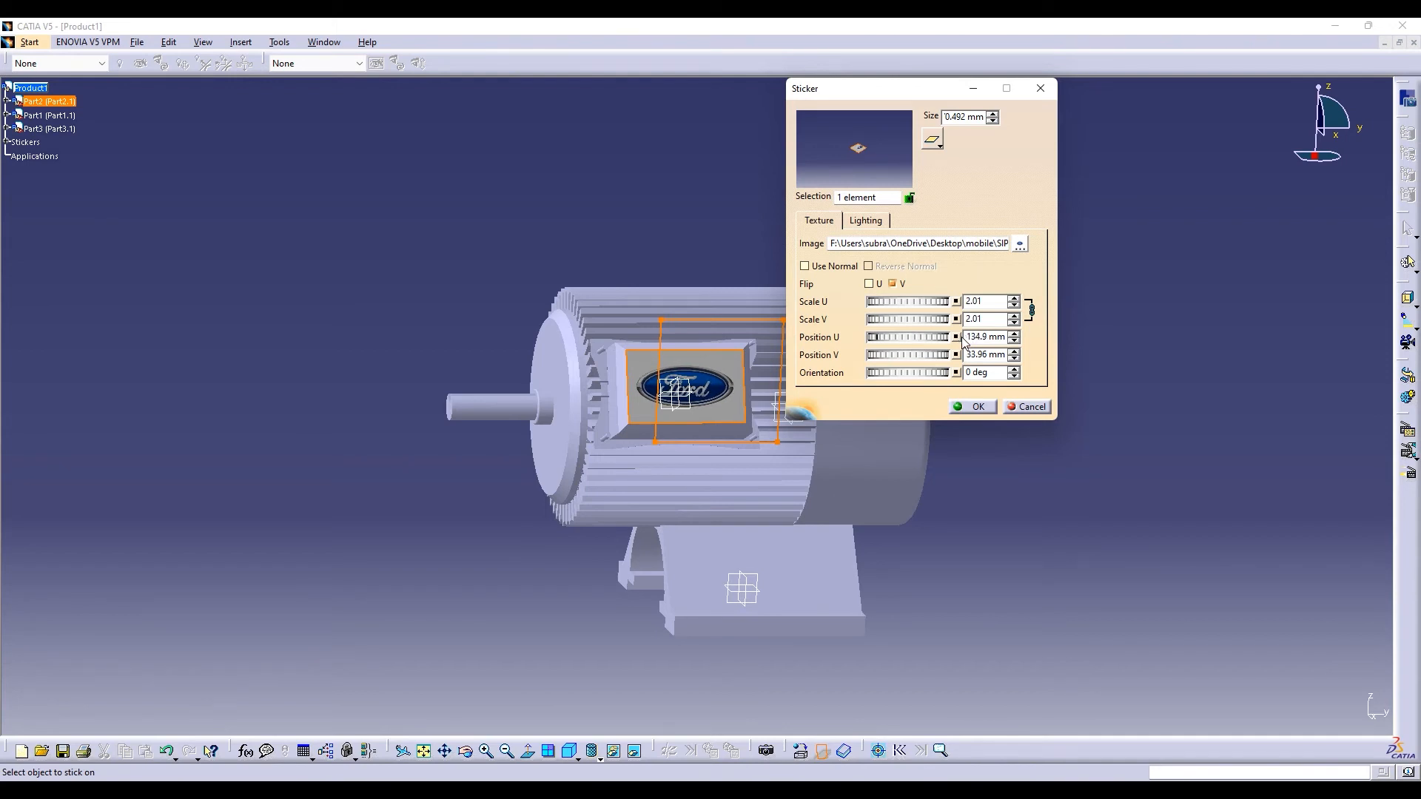
click(974, 406)
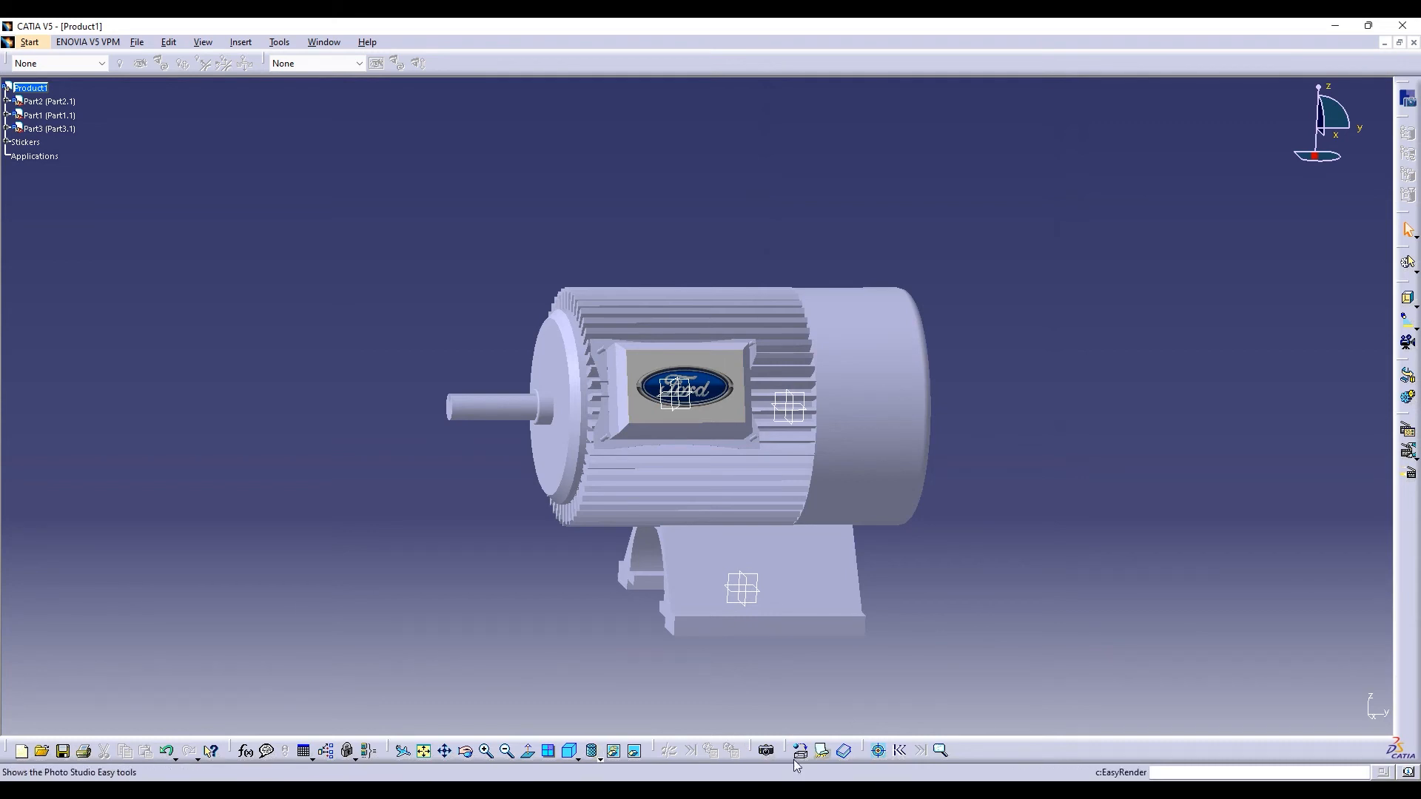
Start a second sticker and apply it to the smooth cylindrical face at the motor's rear end
click(821, 751)
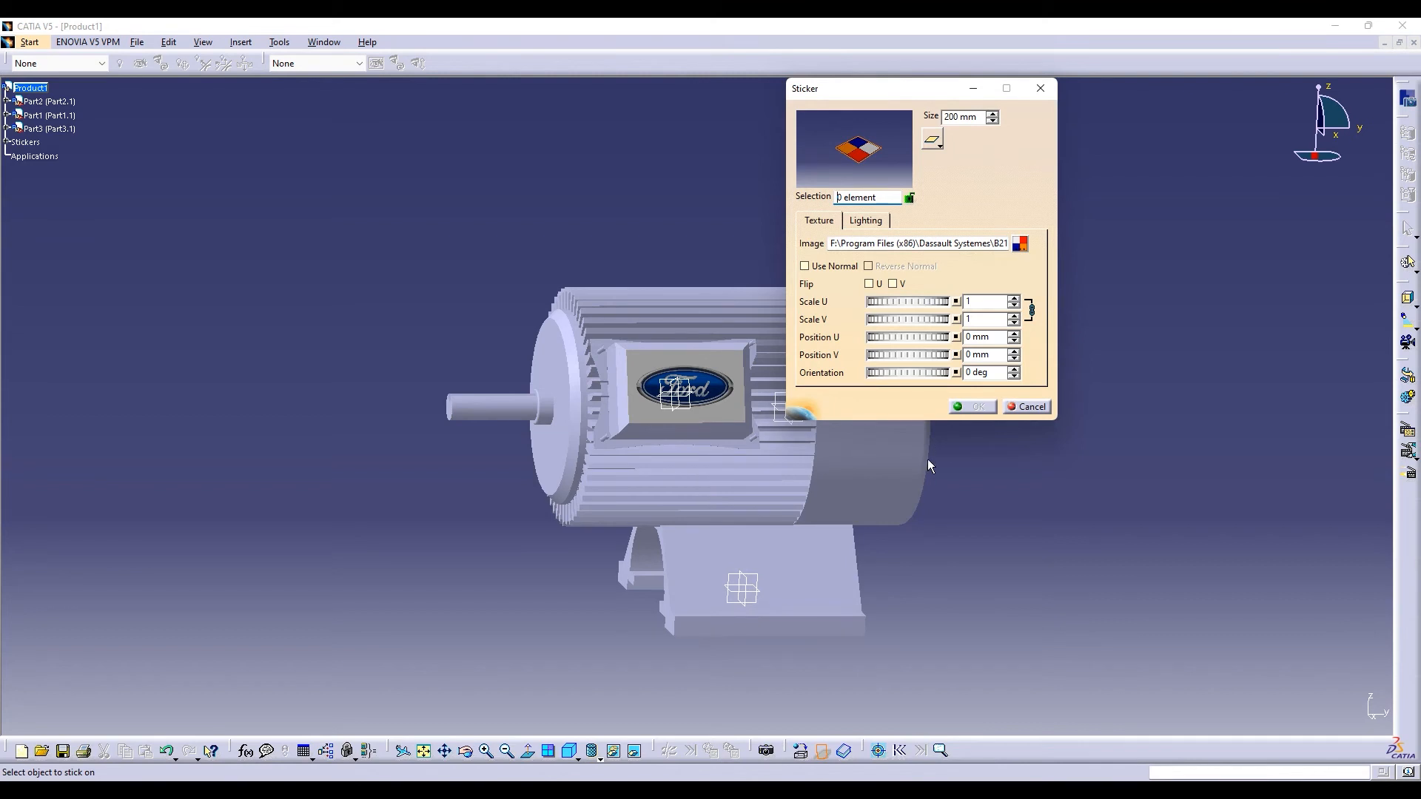
drag(930, 90, 329, 310)
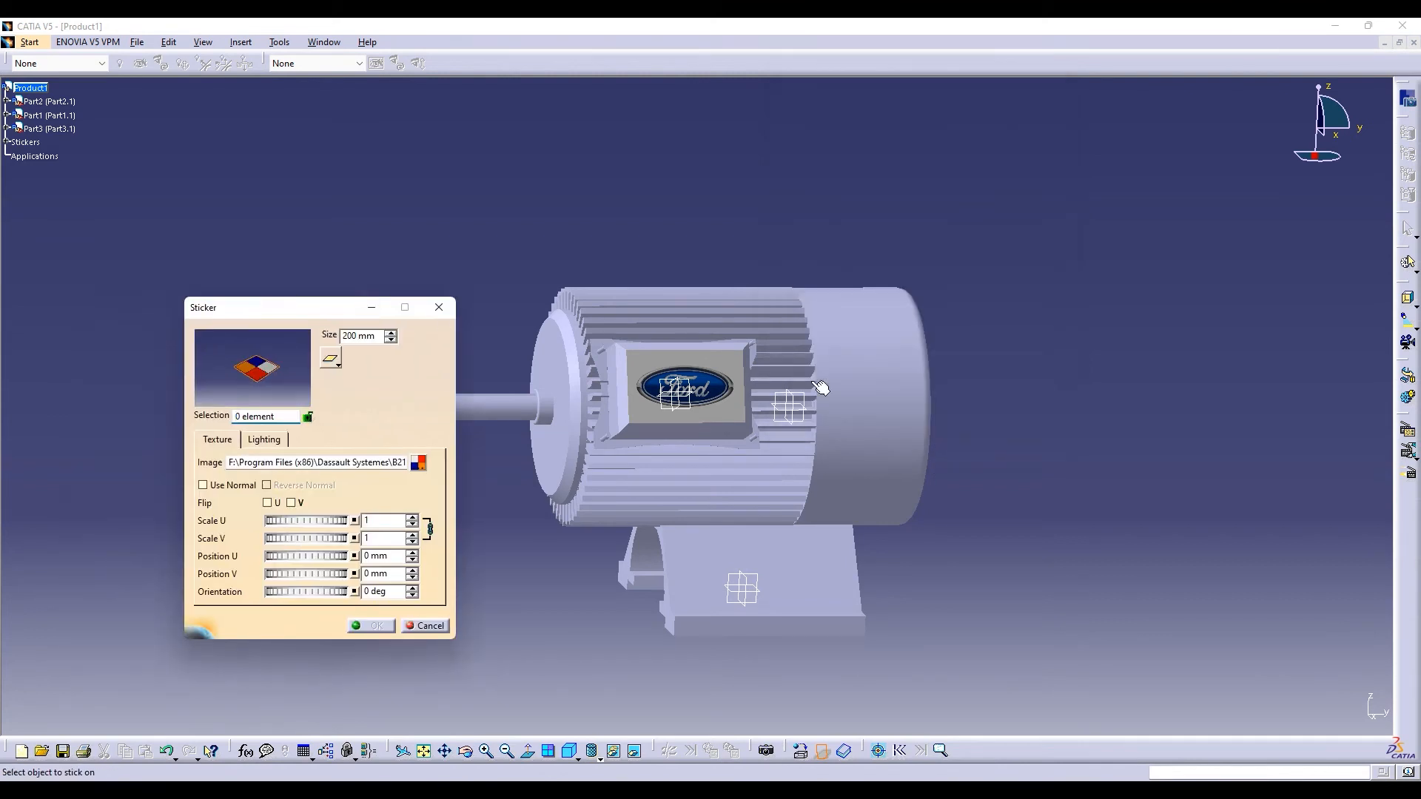
click(883, 391)
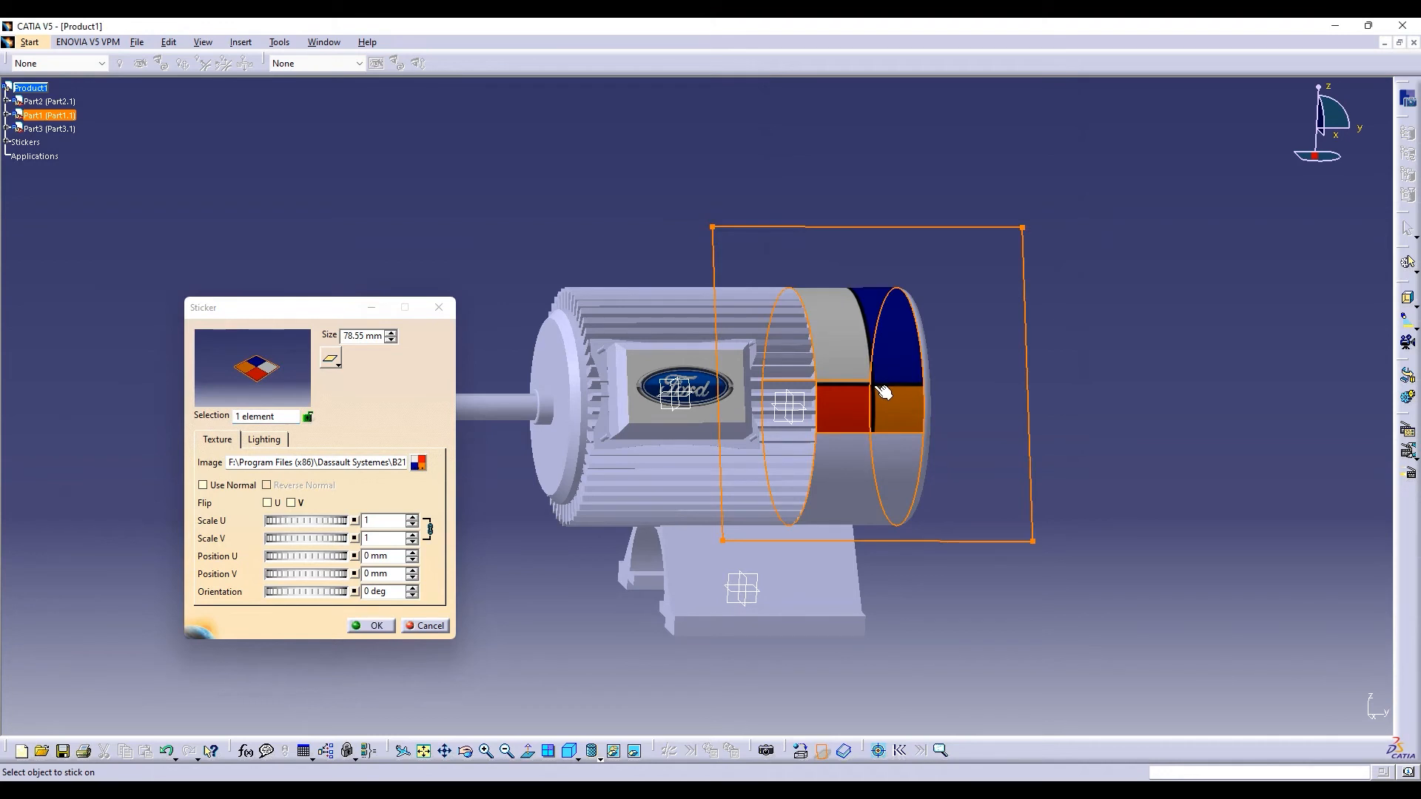
Use the image dh.jpg from the Desktop folder for the sticker and flip it in V
click(419, 463)
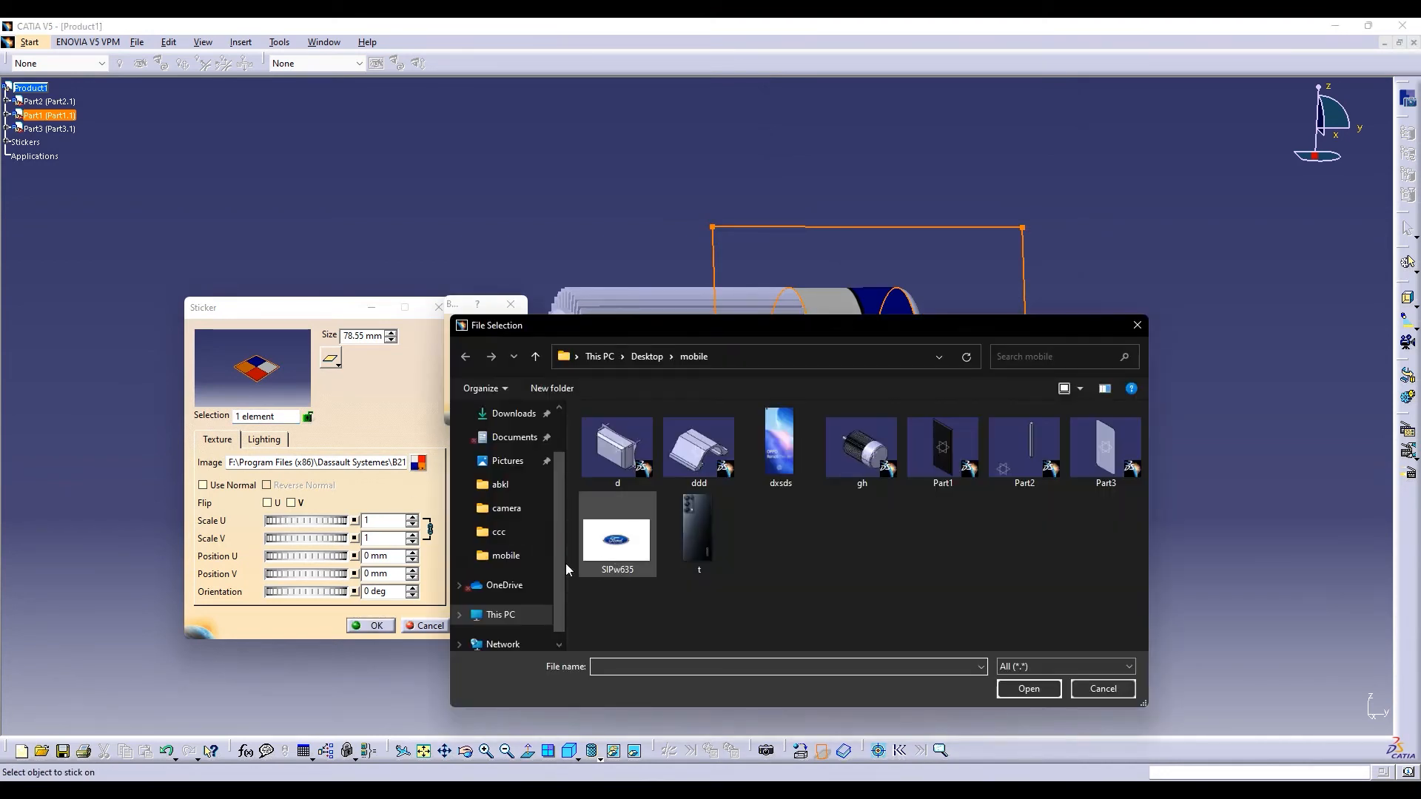
scroll(512, 448, up, 3)
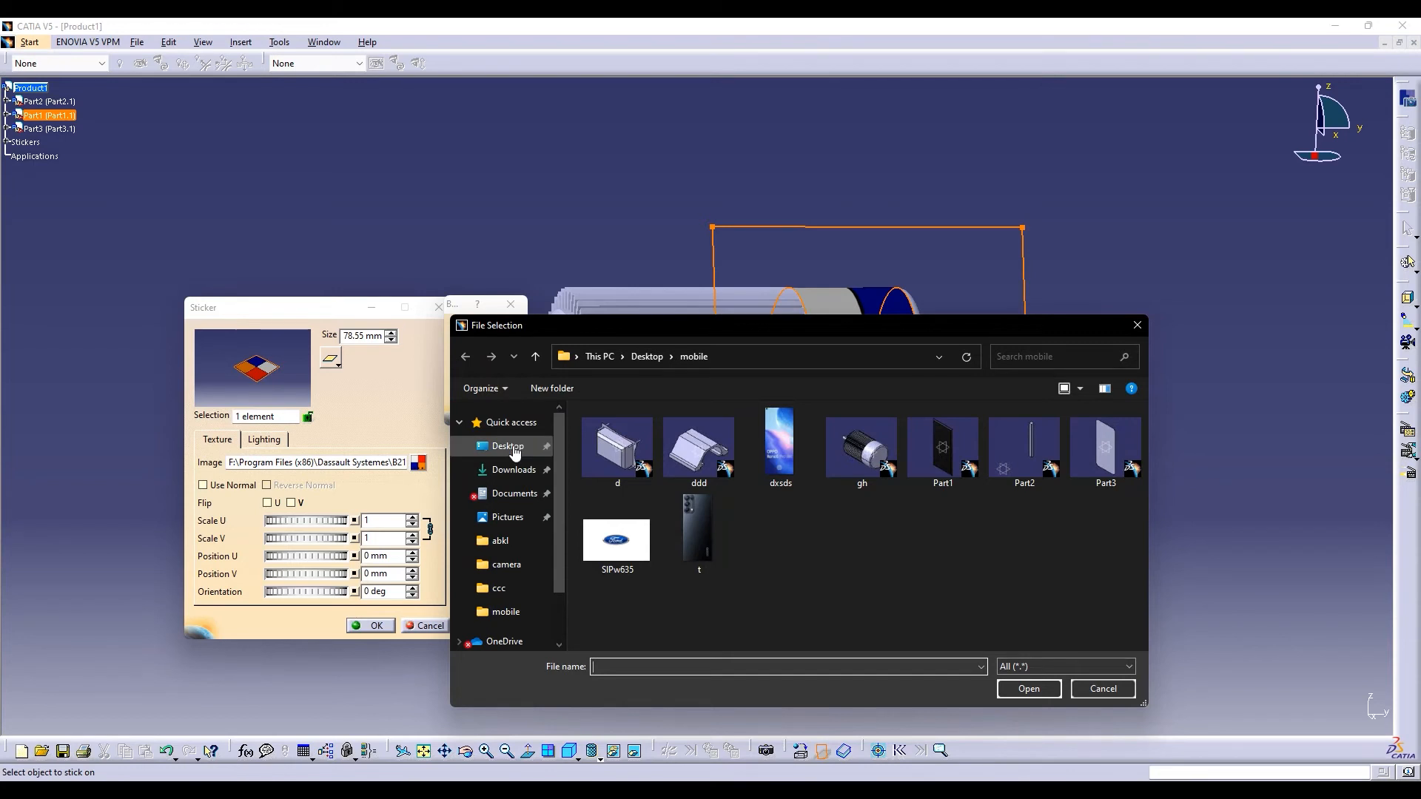
click(511, 447)
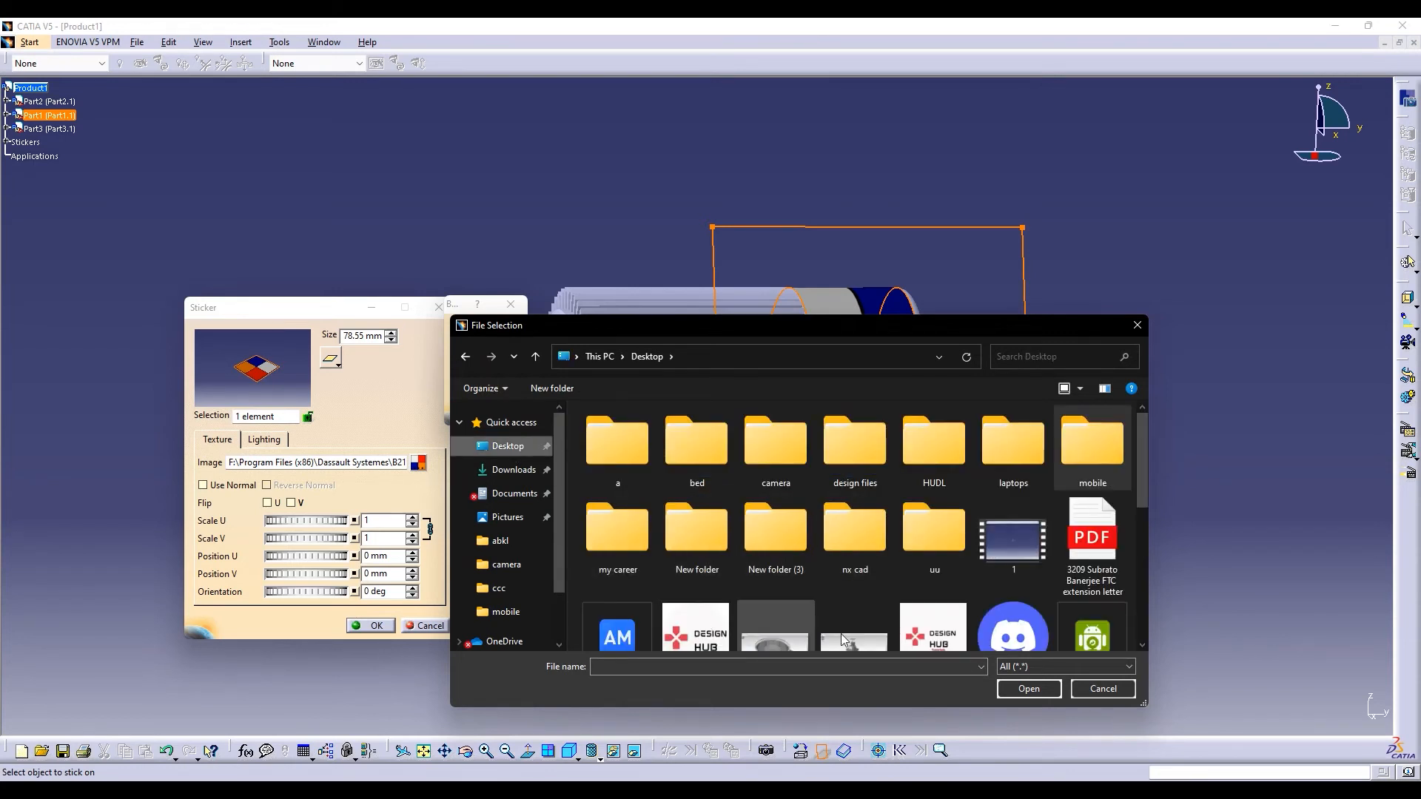
double_click(938, 629)
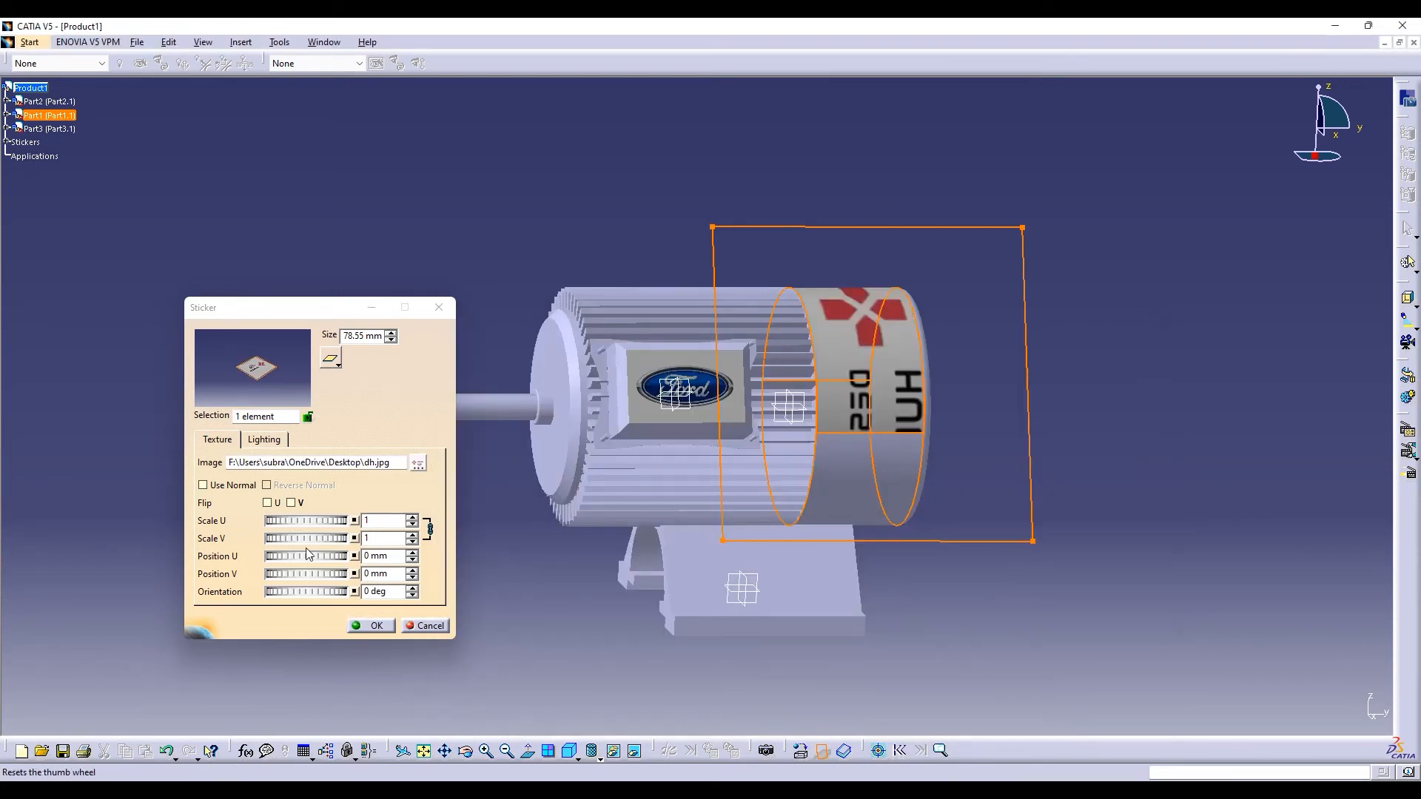
click(291, 503)
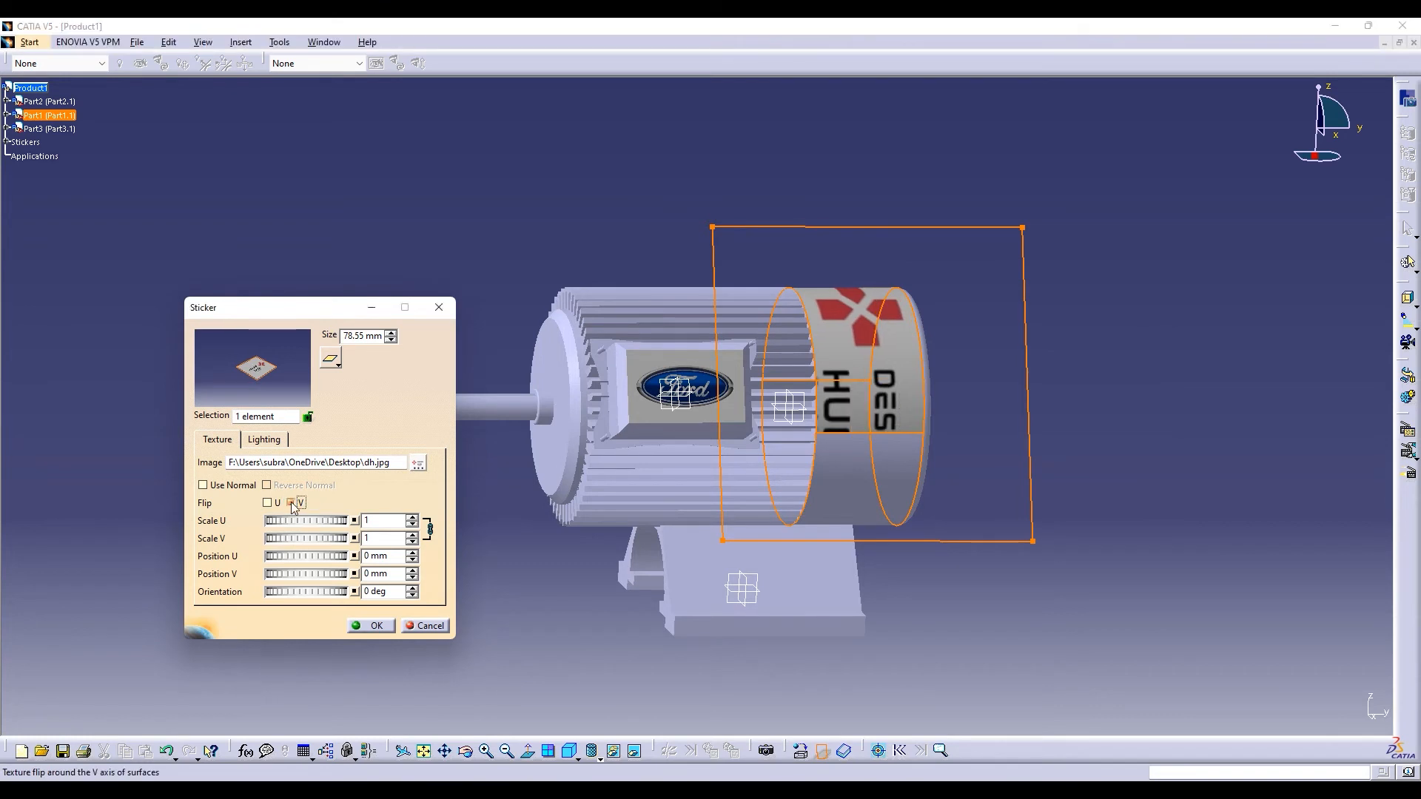
Scale the sticker to 0.4566 in U and V and set its orientation to 360 deg
drag(298, 592, 1385, 660)
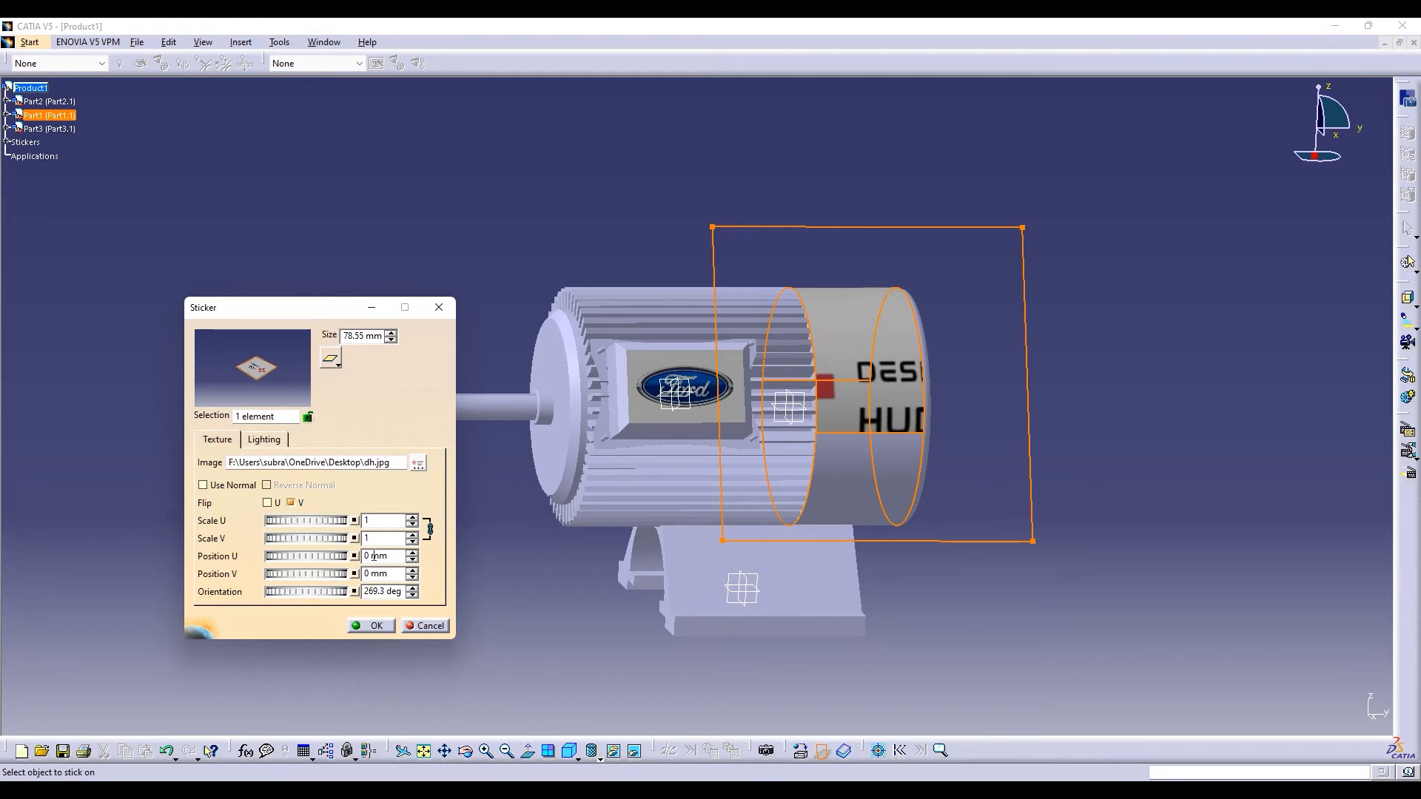
drag(322, 537, 96, 530)
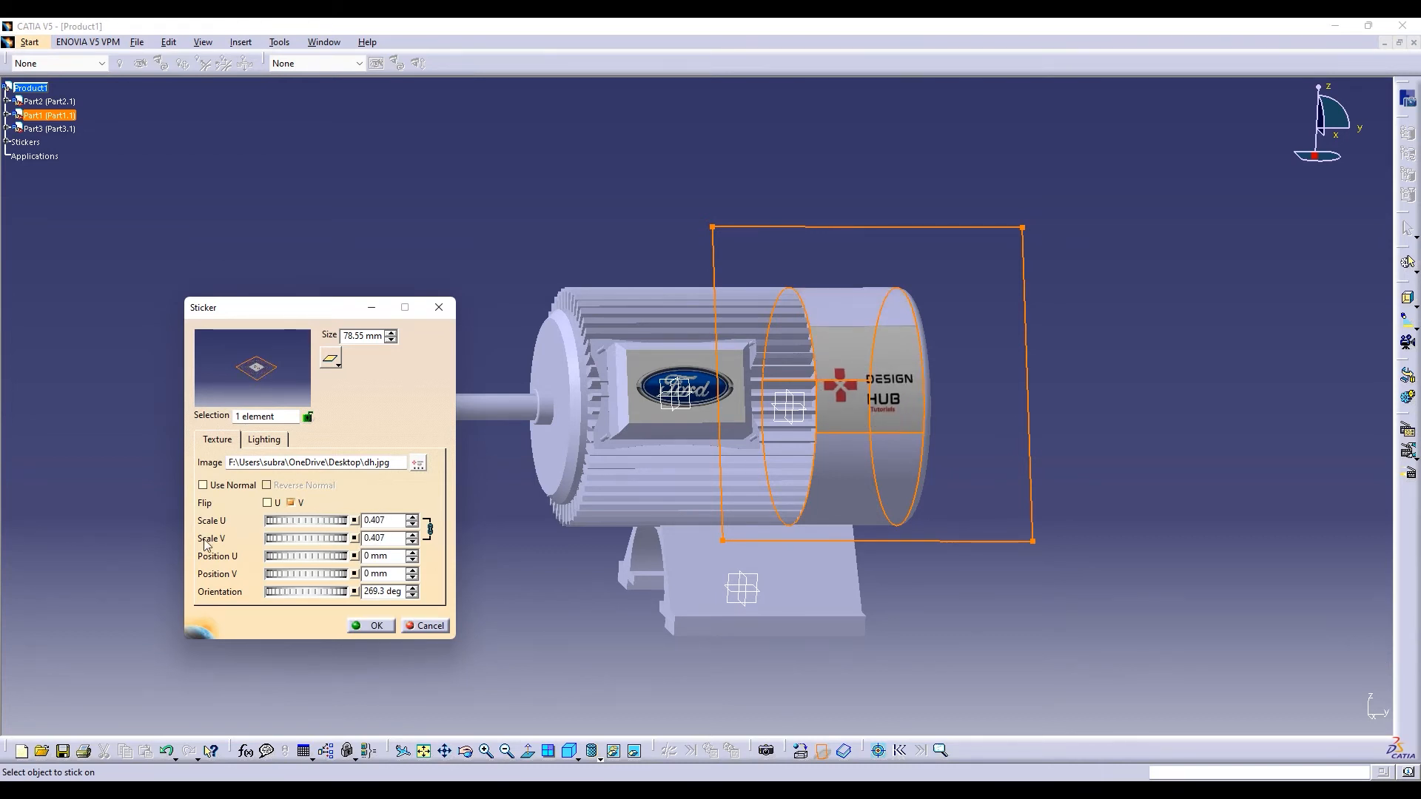
mouse_move(319, 539)
mouse_down()
mouse_move(273, 538)
mouse_move(336, 544)
mouse_up()
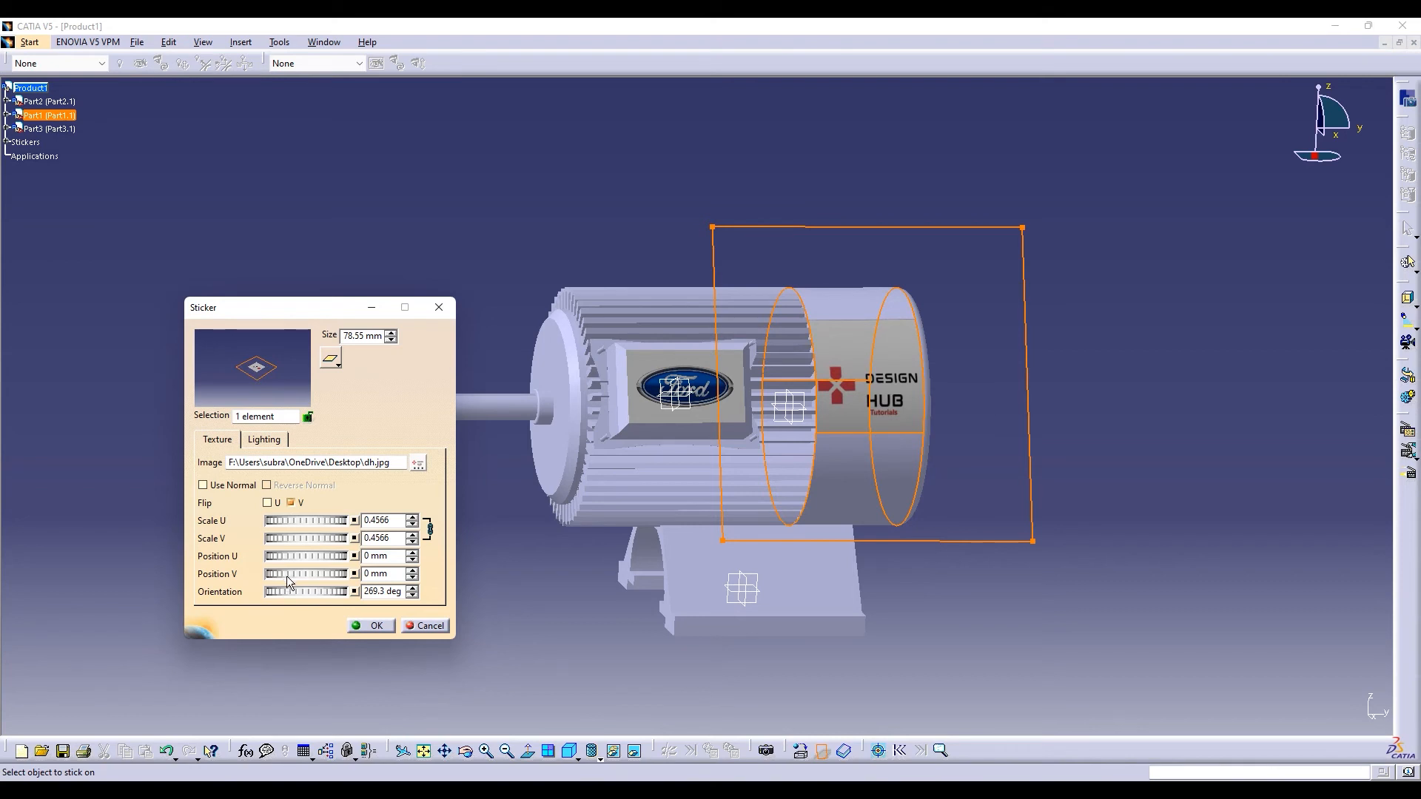
drag(288, 591, 658, 659)
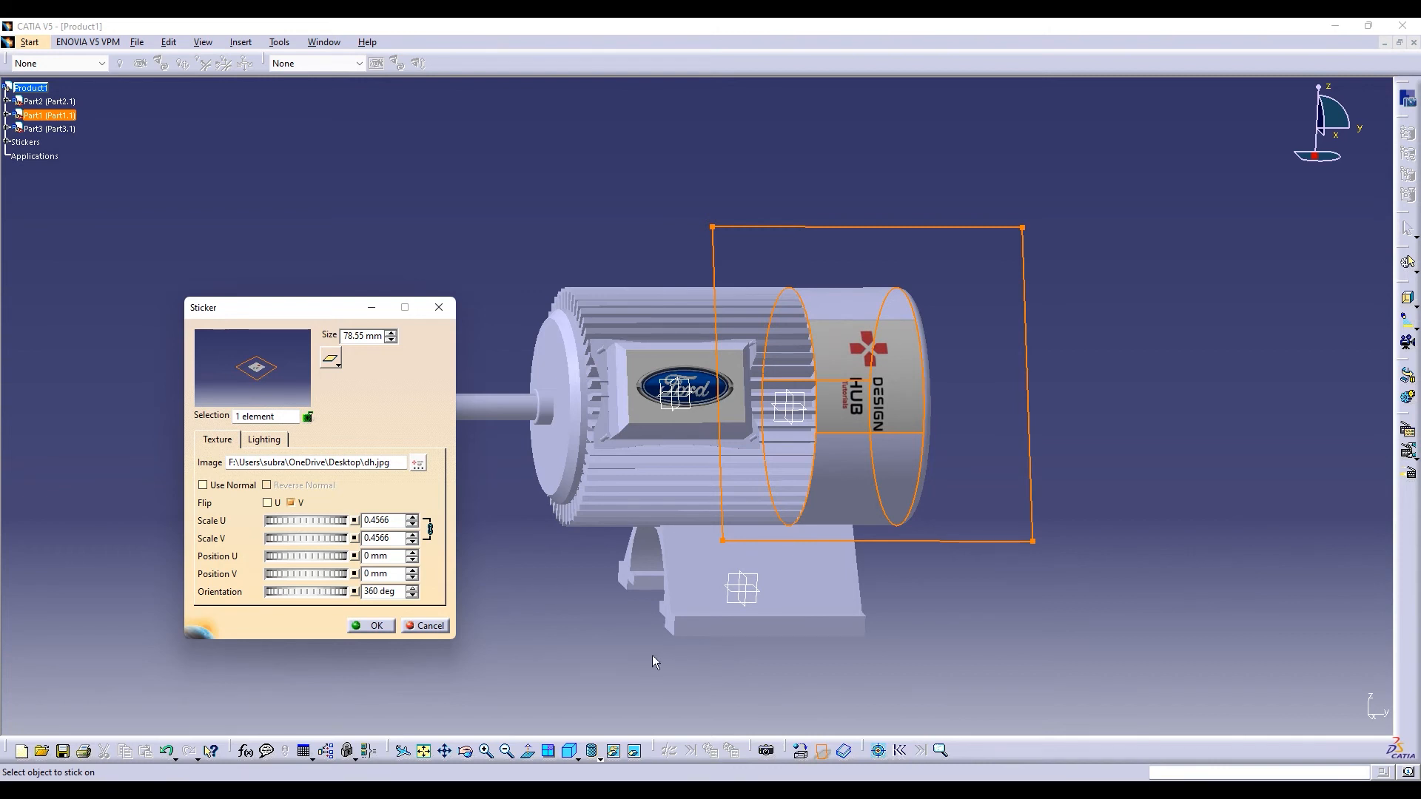
Position the sticker at U 260.5 mm and V 8.629 mm
drag(295, 574, 330, 575)
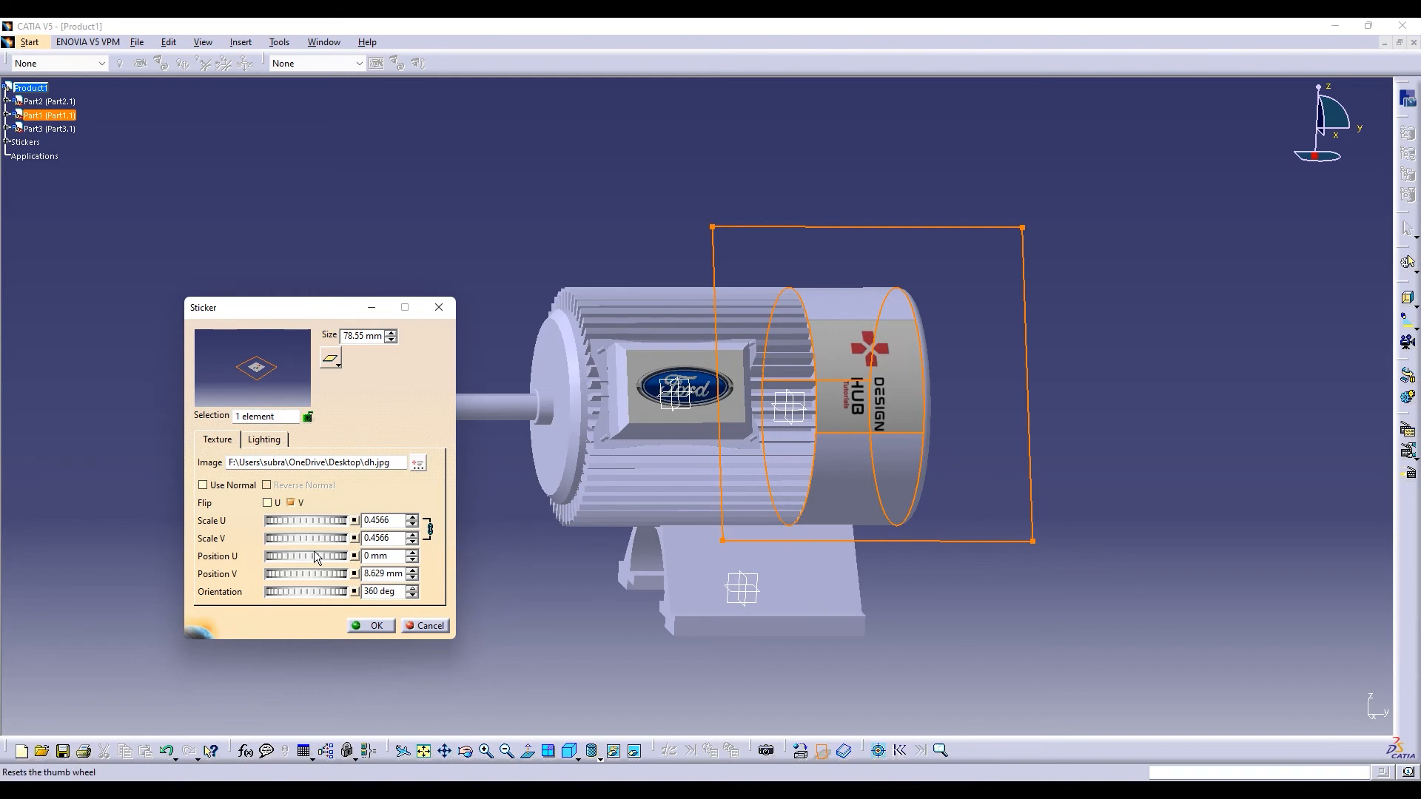
drag(314, 555, 392, 557)
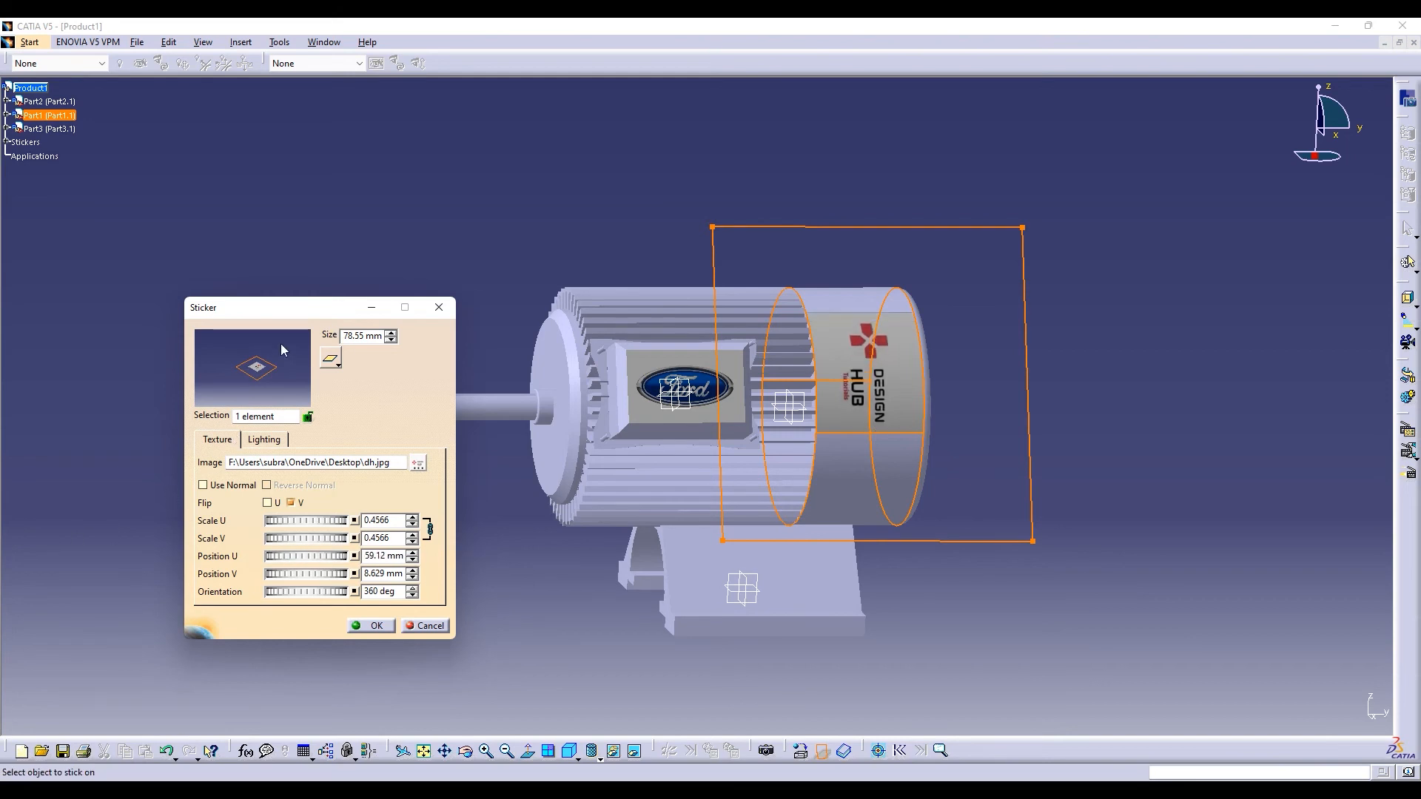
drag(322, 299, 1197, 241)
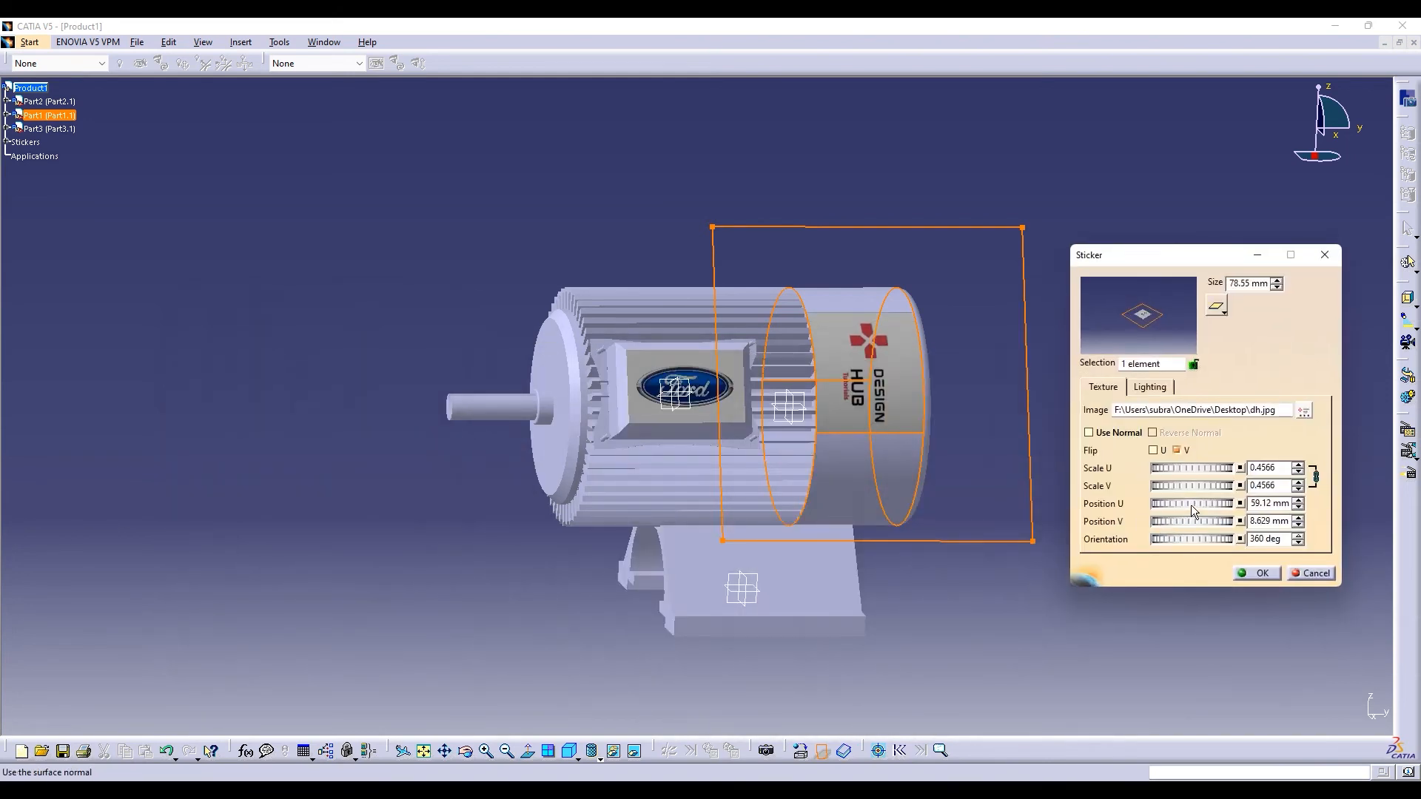
drag(1191, 505, 380, 546)
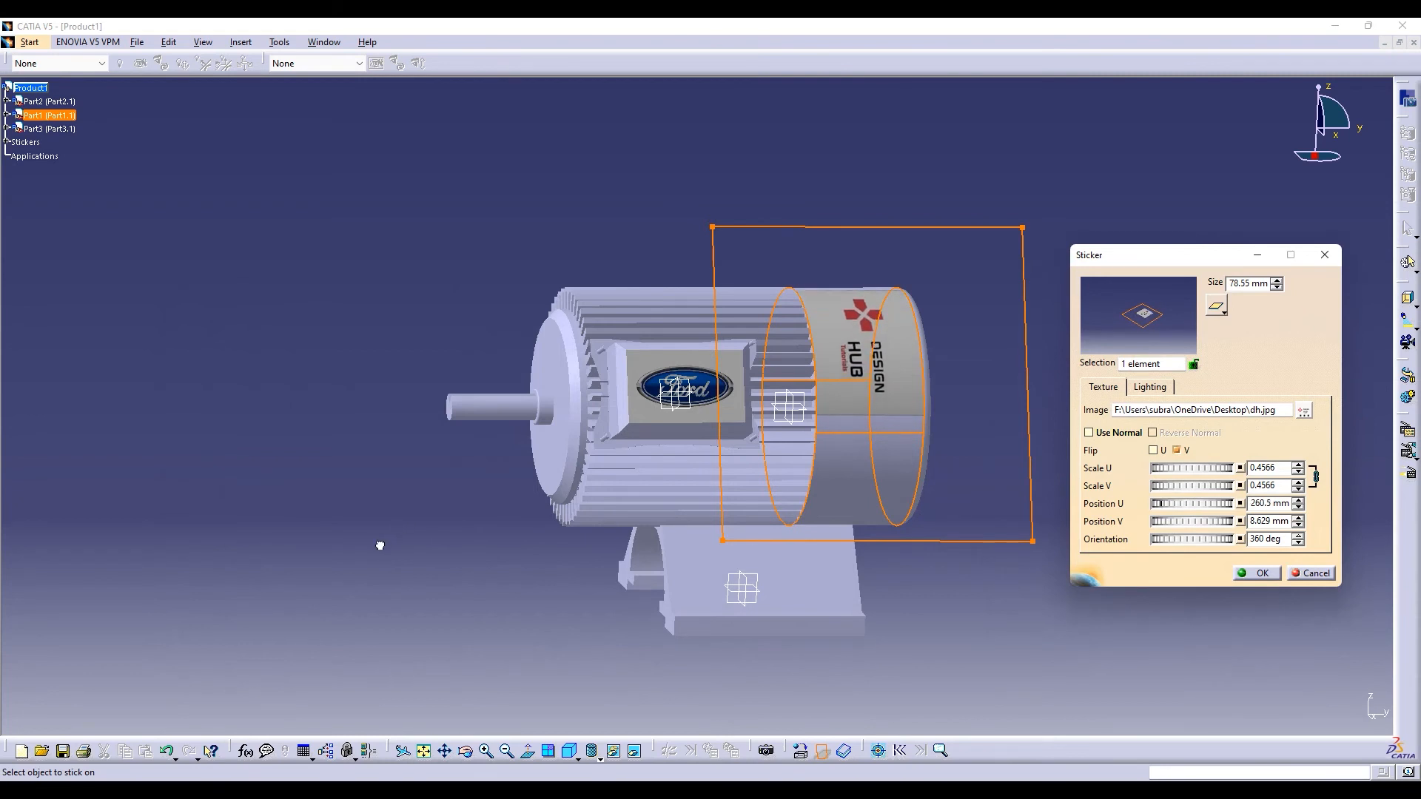
Enlarge the sticker to scale 0.5961 in U and V, set its U position to about 126.5 mm, and accept it
drag(1178, 472, 1238, 481)
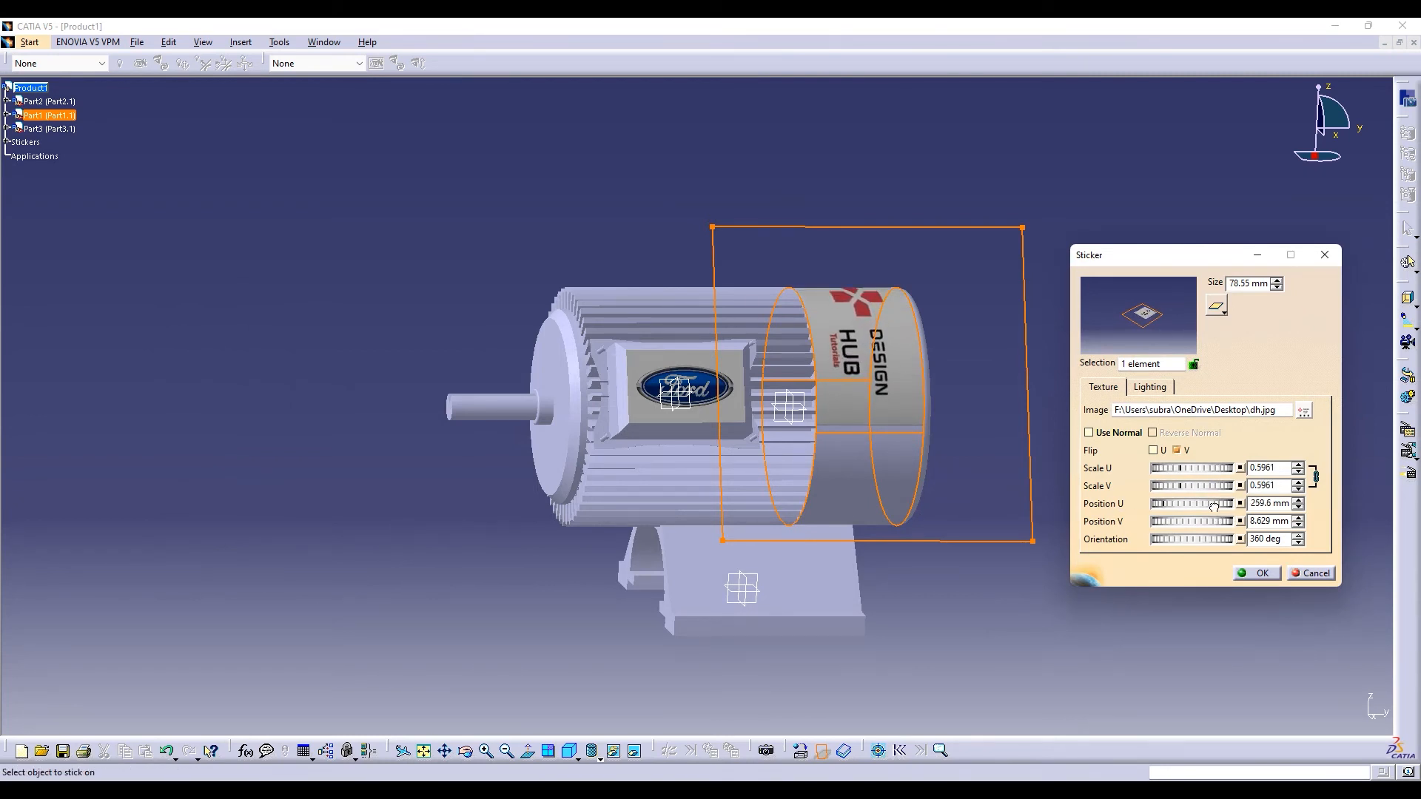
drag(1210, 506, 1355, 518)
drag(1180, 506, 1341, 542)
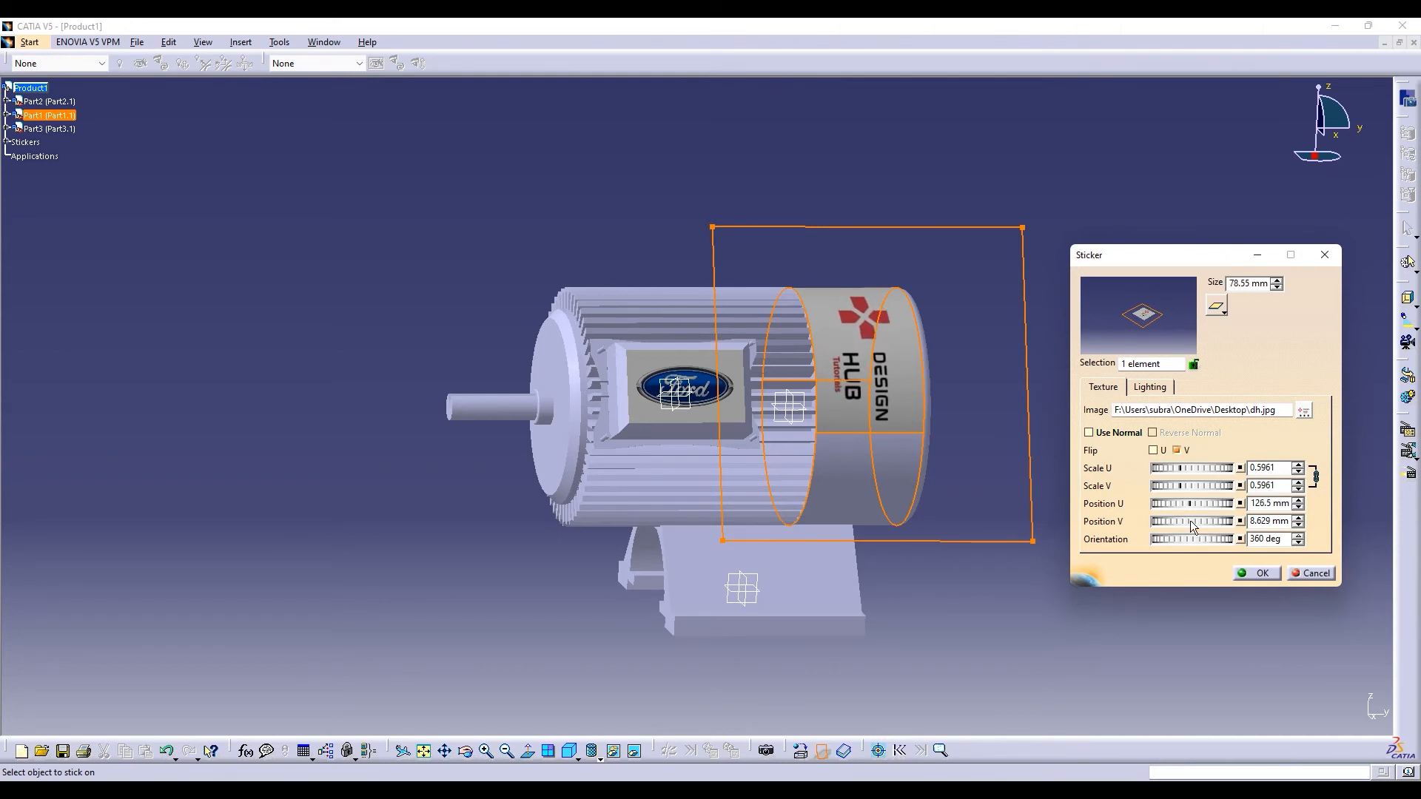
mouse_move(1174, 507)
mouse_down()
mouse_move(1222, 510)
mouse_move(1201, 510)
mouse_up()
click(1258, 573)
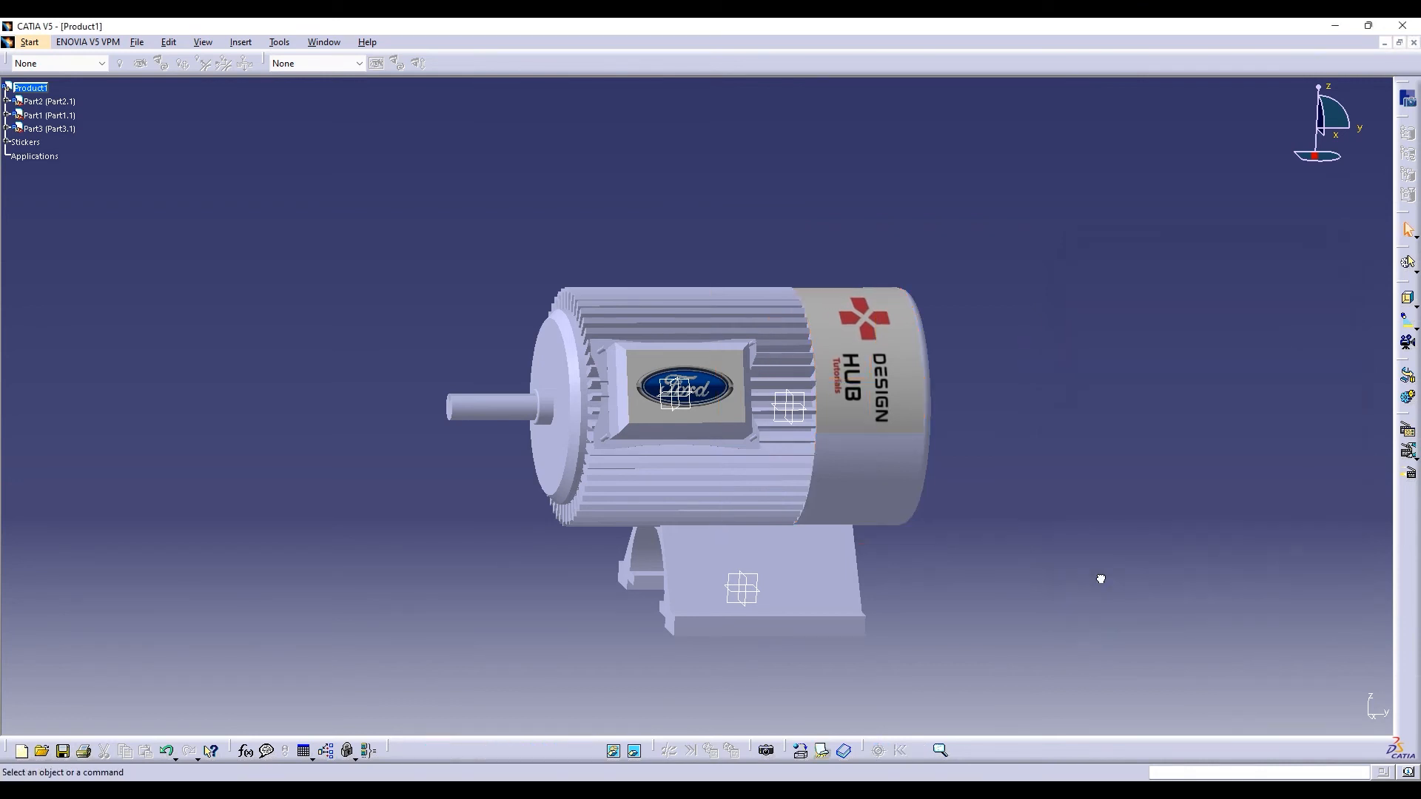
Apply the Chroma metal material to the motor's side box and dismiss the update diagnosis
click(802, 752)
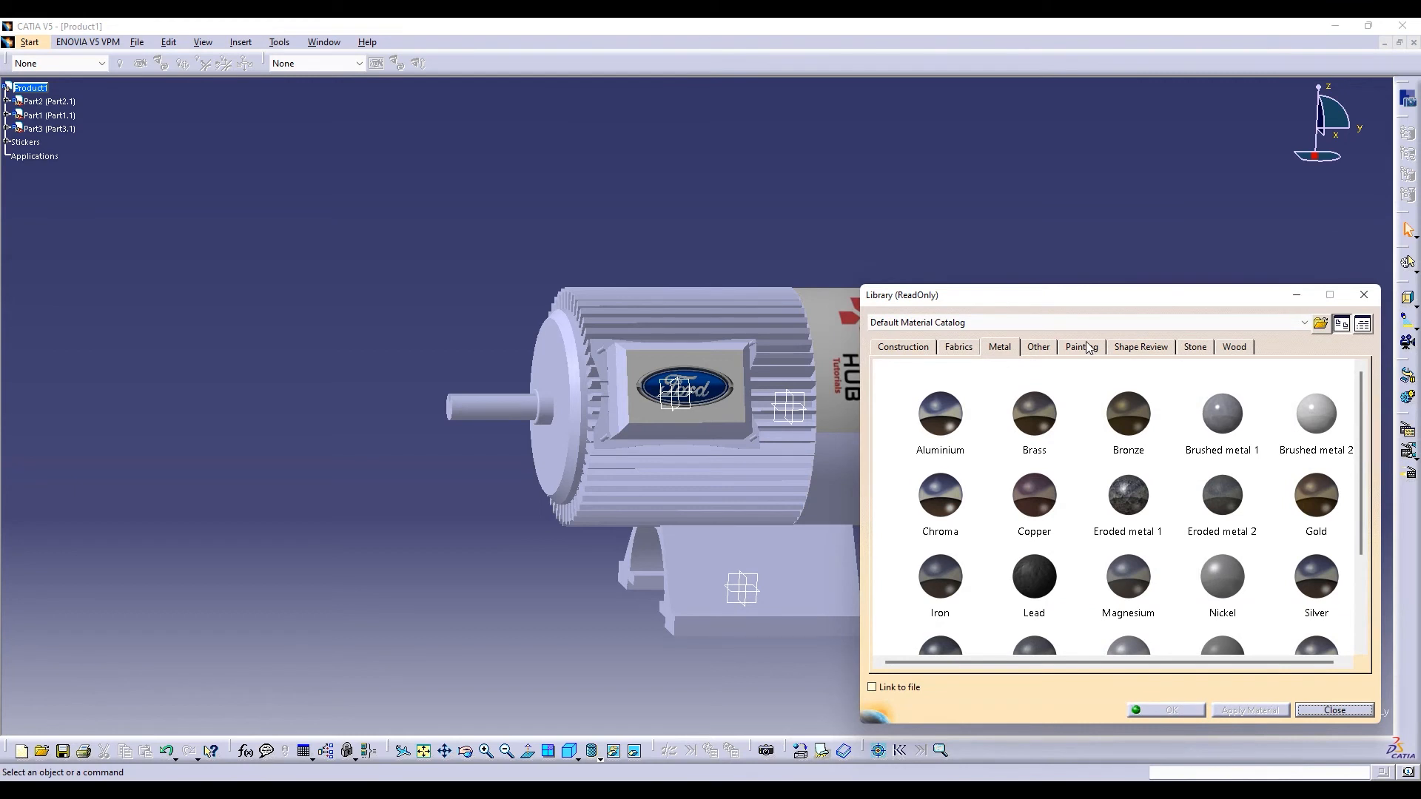
click(957, 511)
drag(958, 521, 712, 423)
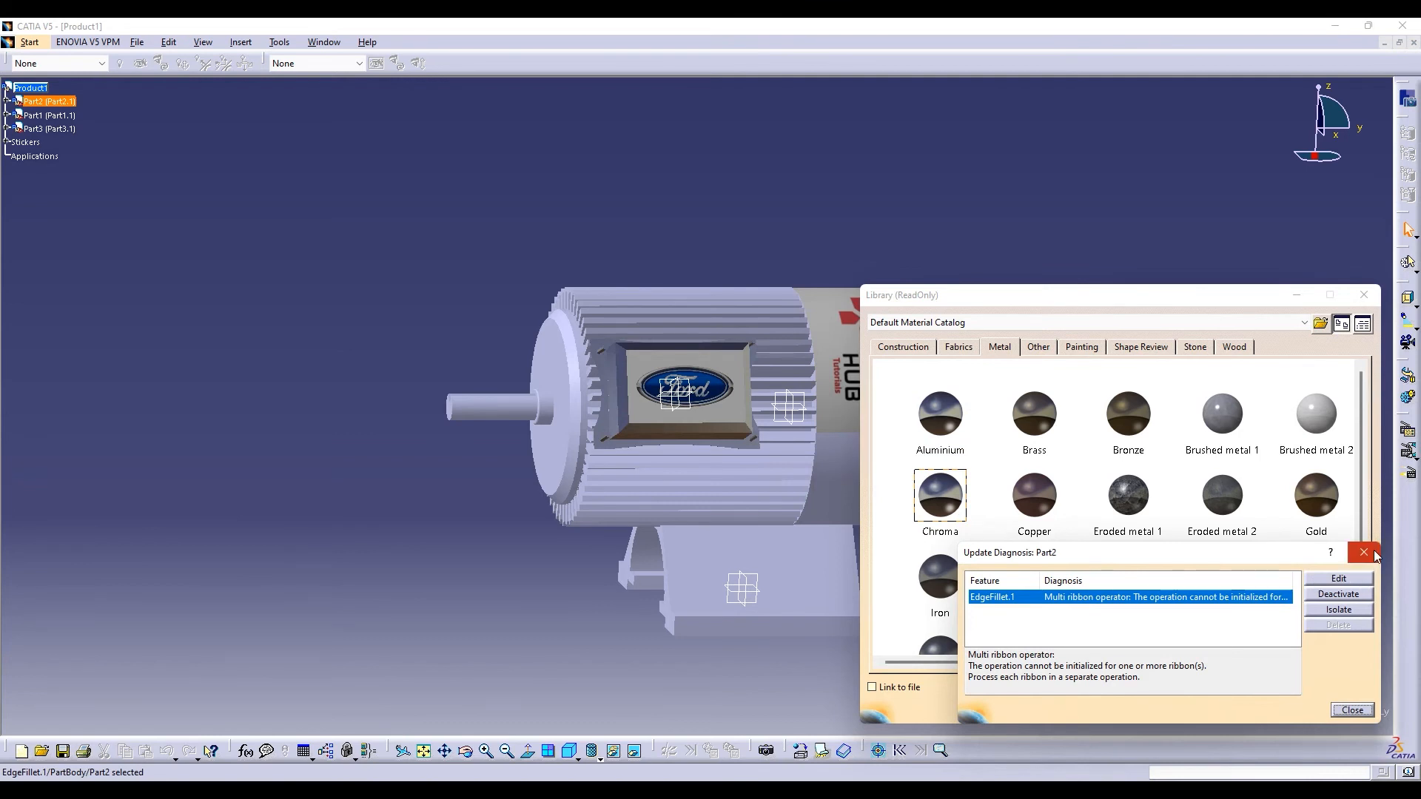
click(1365, 552)
Apply the Aluminium Grey painting material to the finned motor body and accept it
click(959, 429)
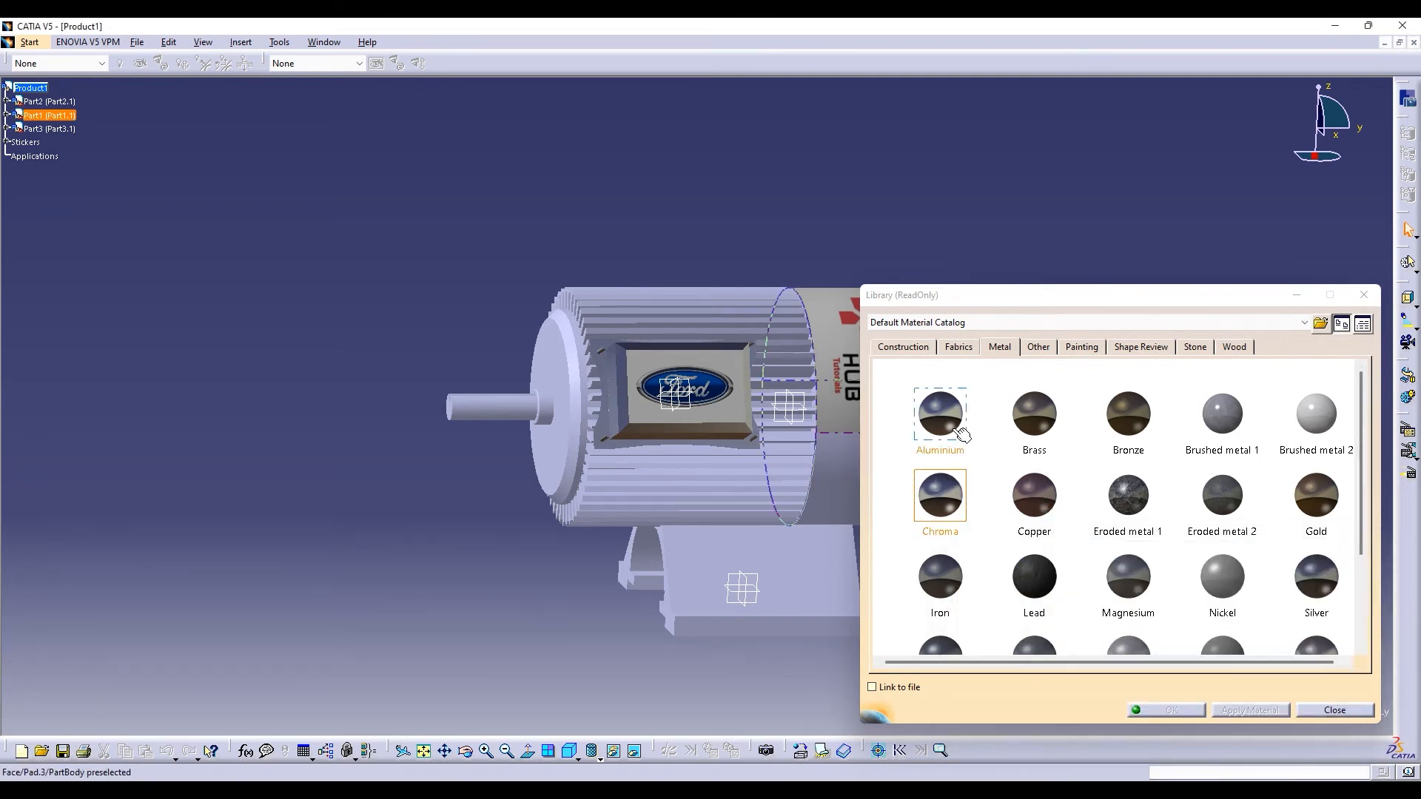
scroll(1081, 524, down, 1)
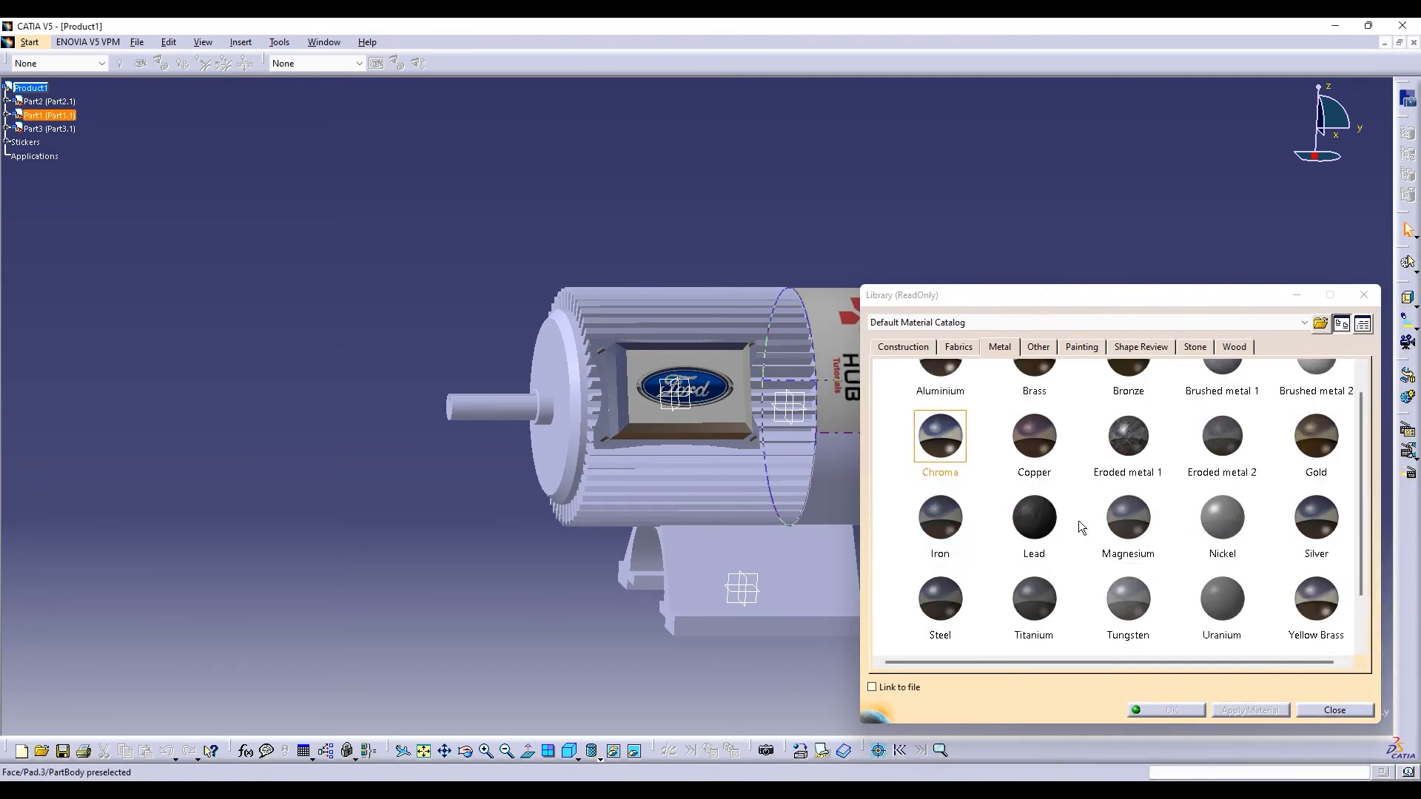
click(946, 617)
scroll(1059, 605, up, 1)
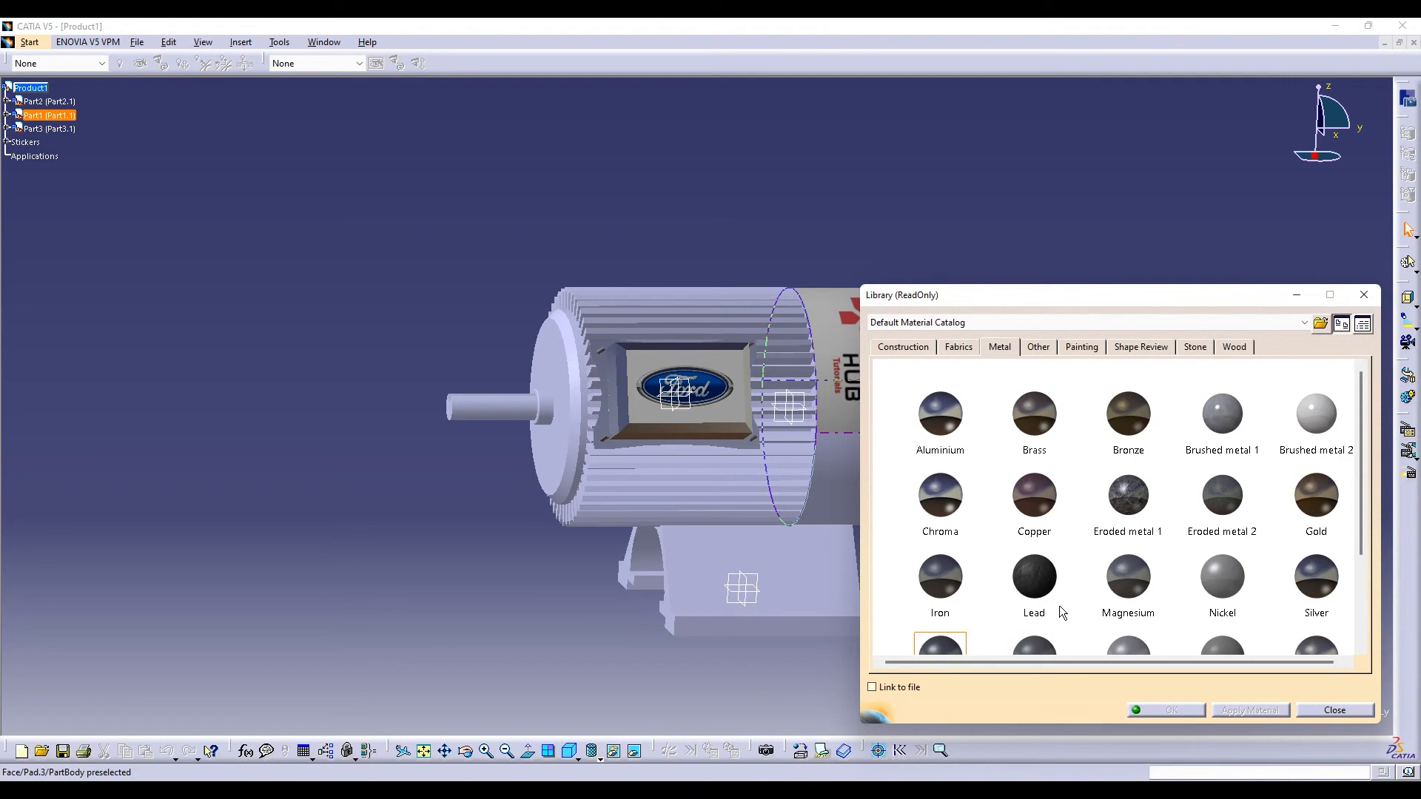
click(1081, 347)
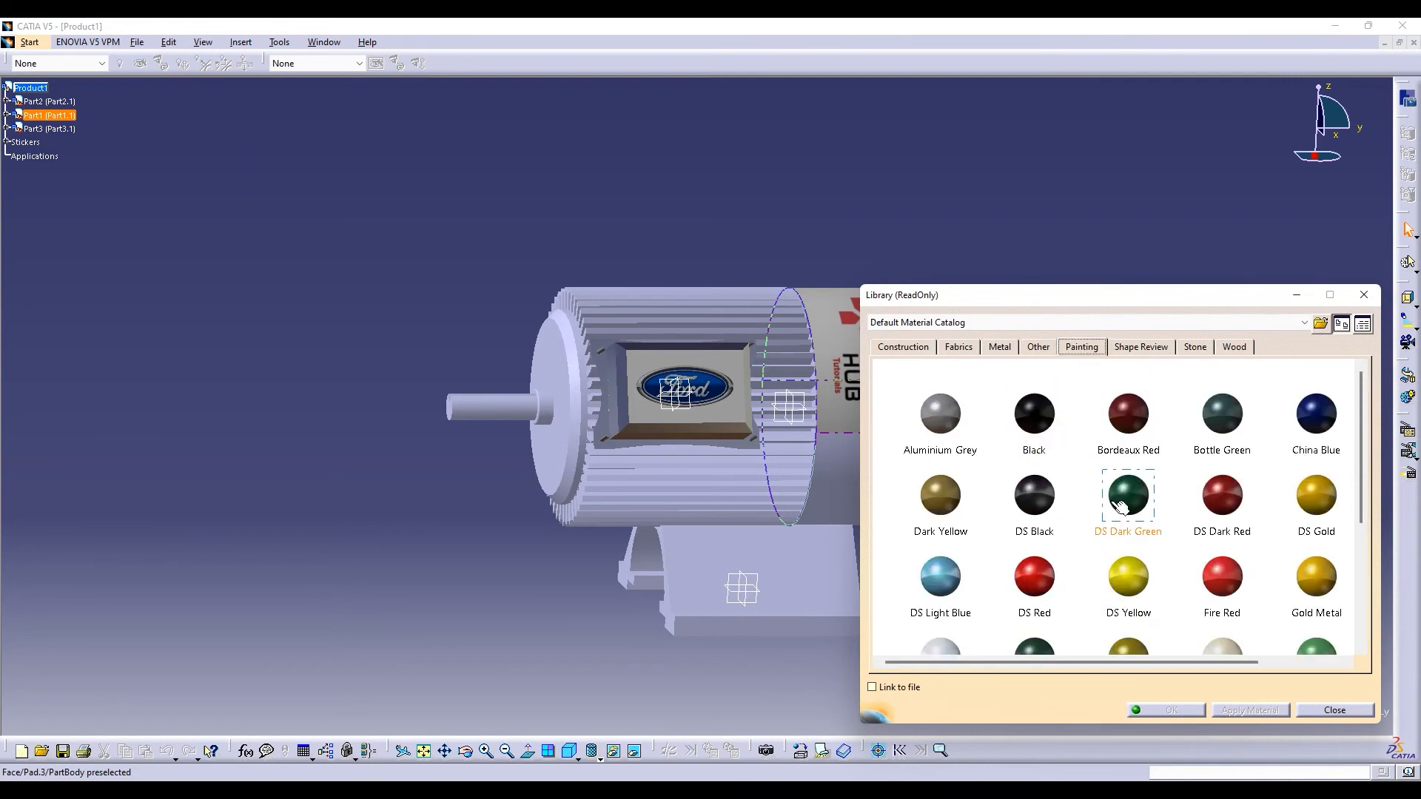
scroll(1172, 564, down, 1)
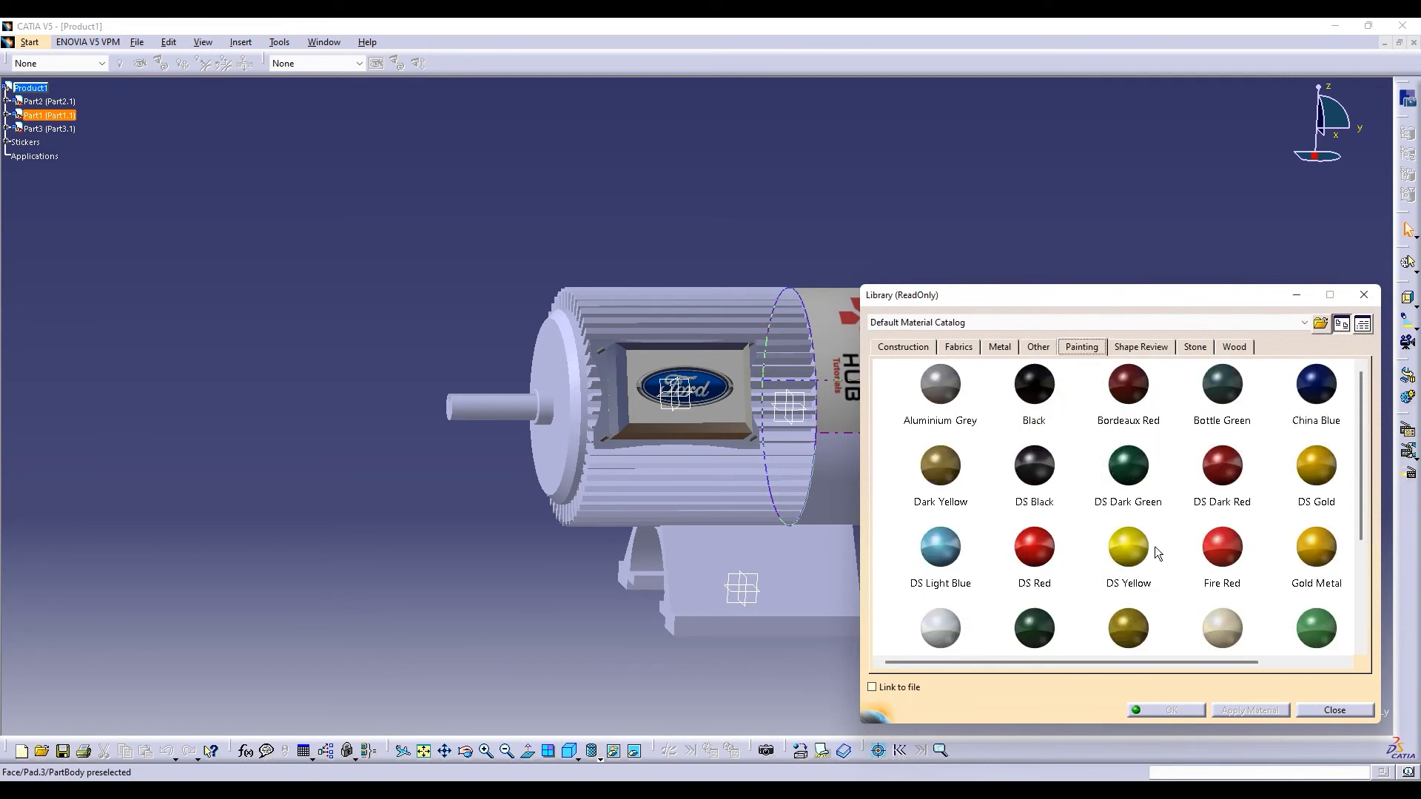
scroll(1154, 546, up, 1)
drag(940, 415, 748, 518)
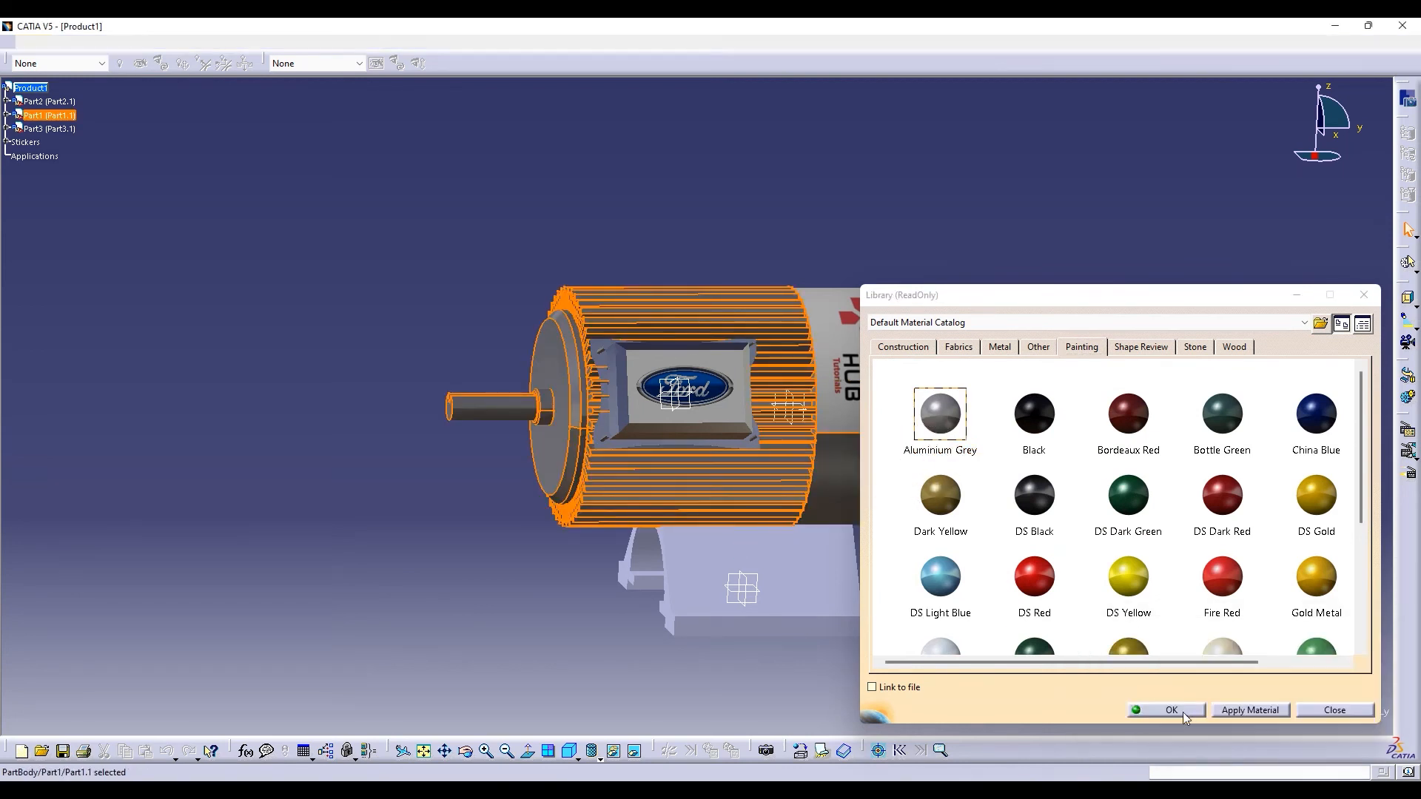
click(1183, 712)
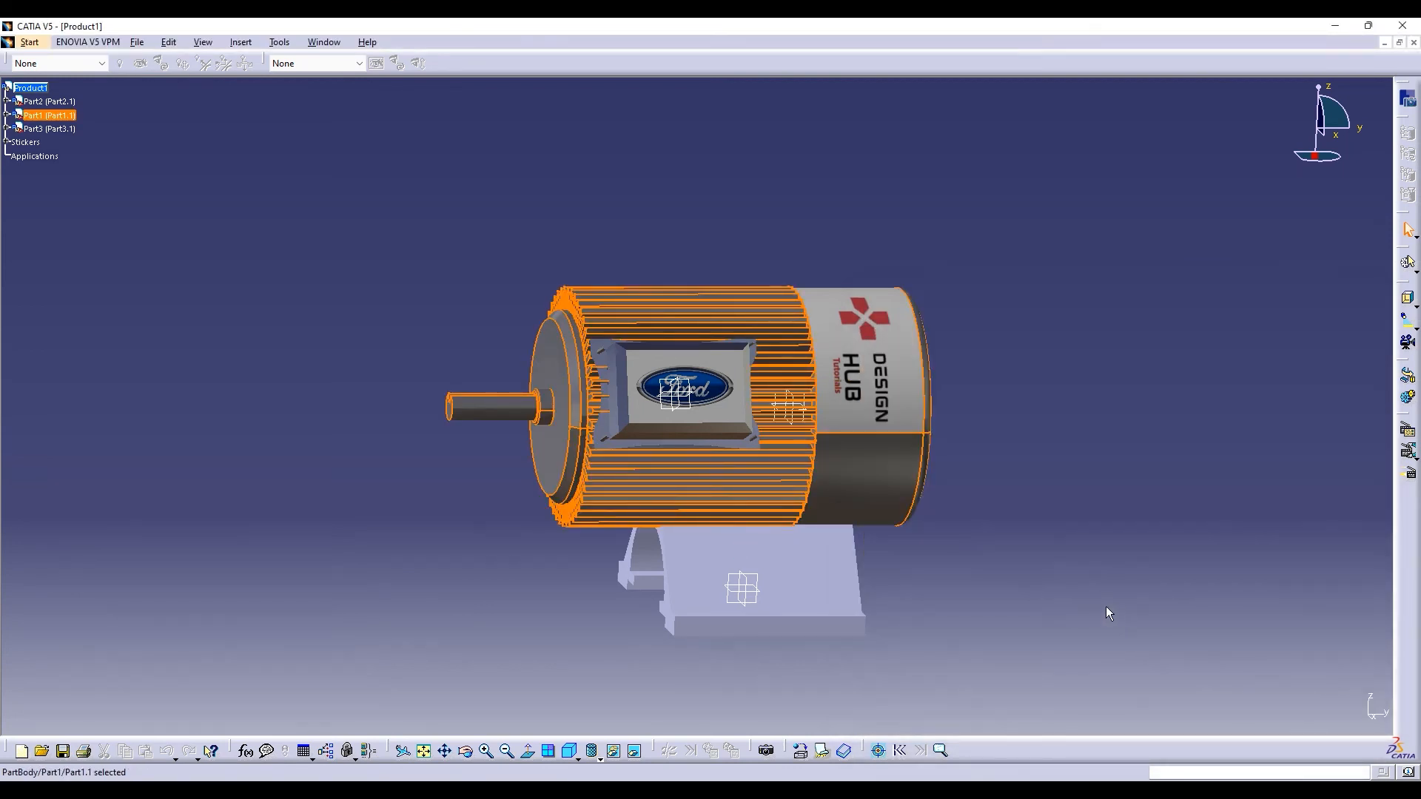
Apply the DS Black painting material to the arched bracket under the motor and accept it
click(802, 753)
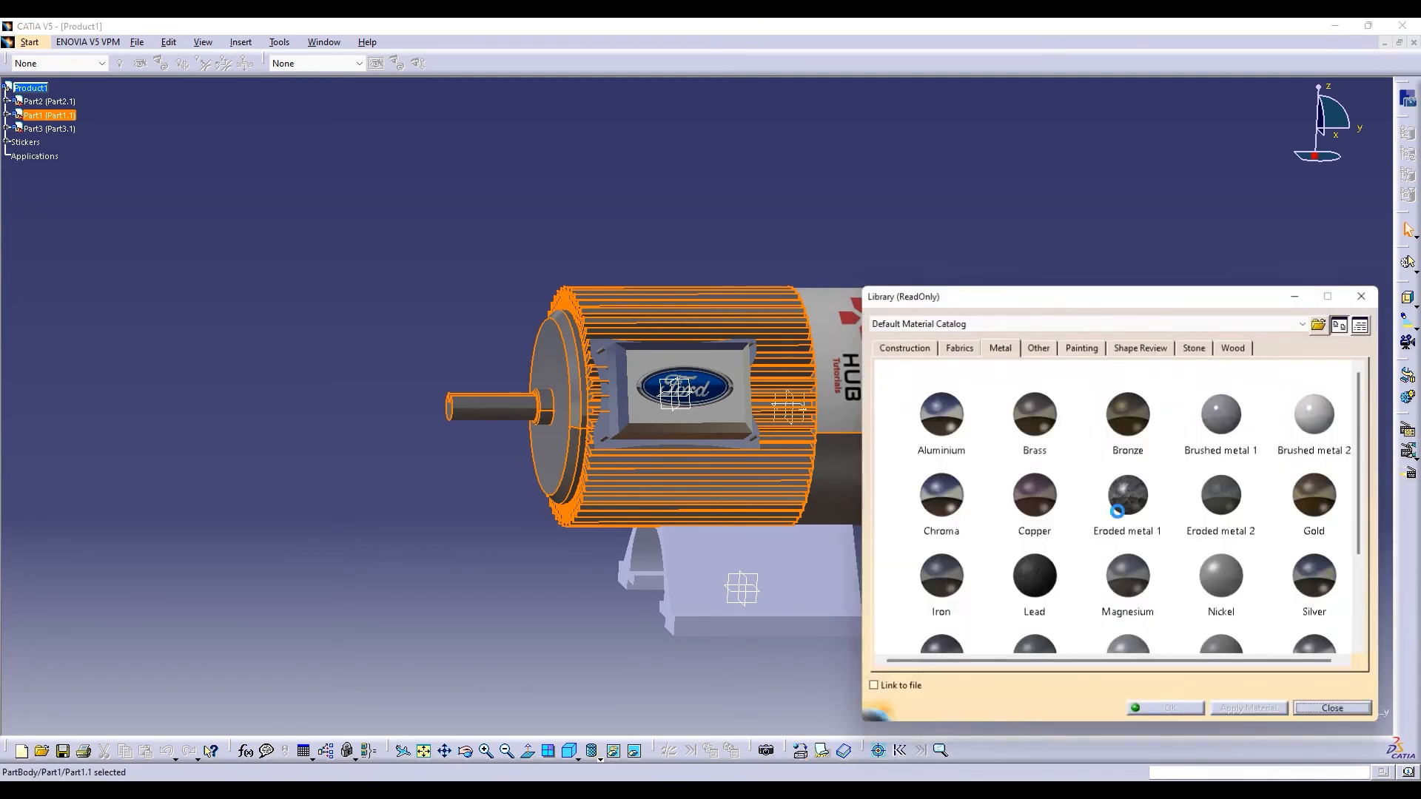
click(1081, 347)
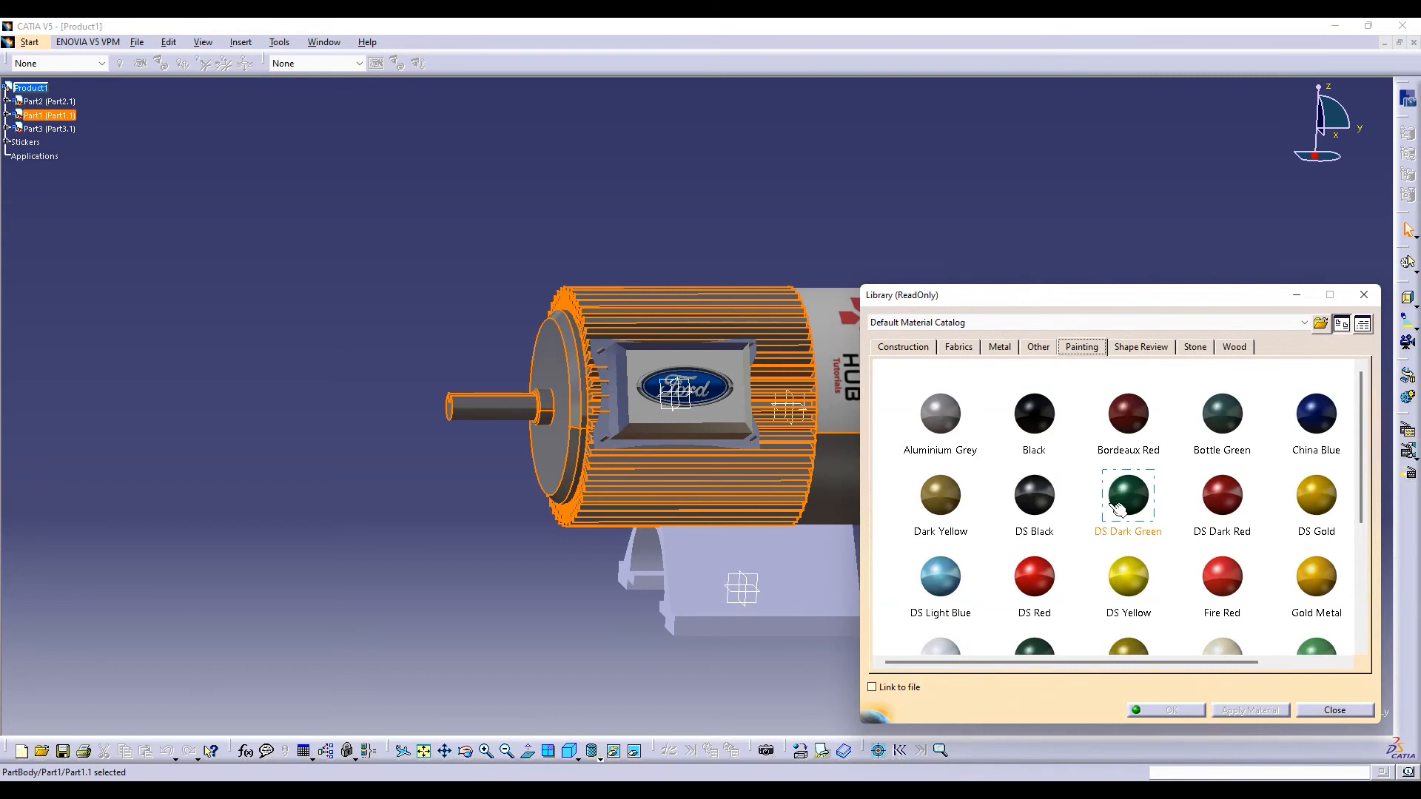
click(1050, 428)
drag(1044, 427, 930, 527)
drag(1040, 504, 819, 567)
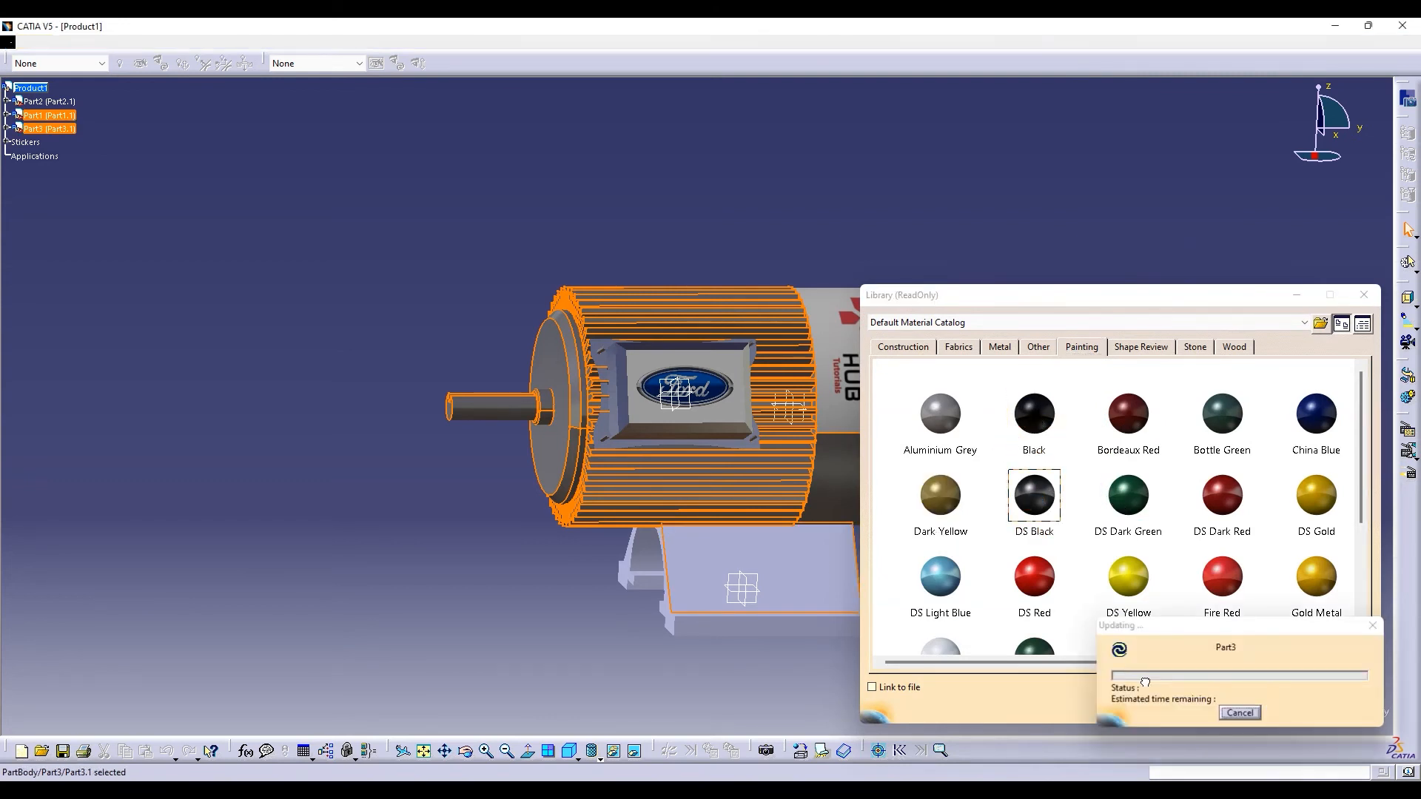
click(1186, 711)
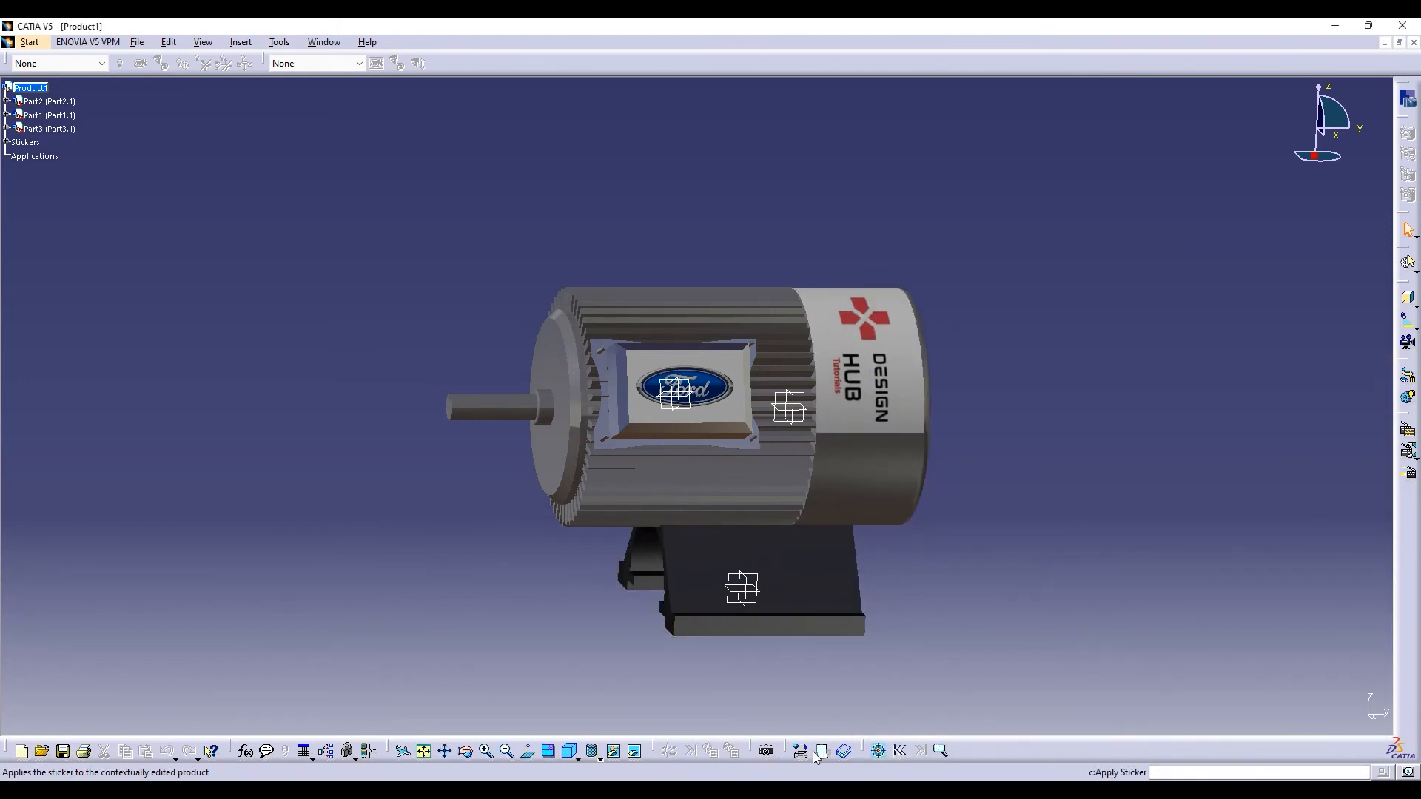
Open the Photo Studio Easy tools, frame the motor closely from a slightly angled front view, and start rendering the image
click(767, 751)
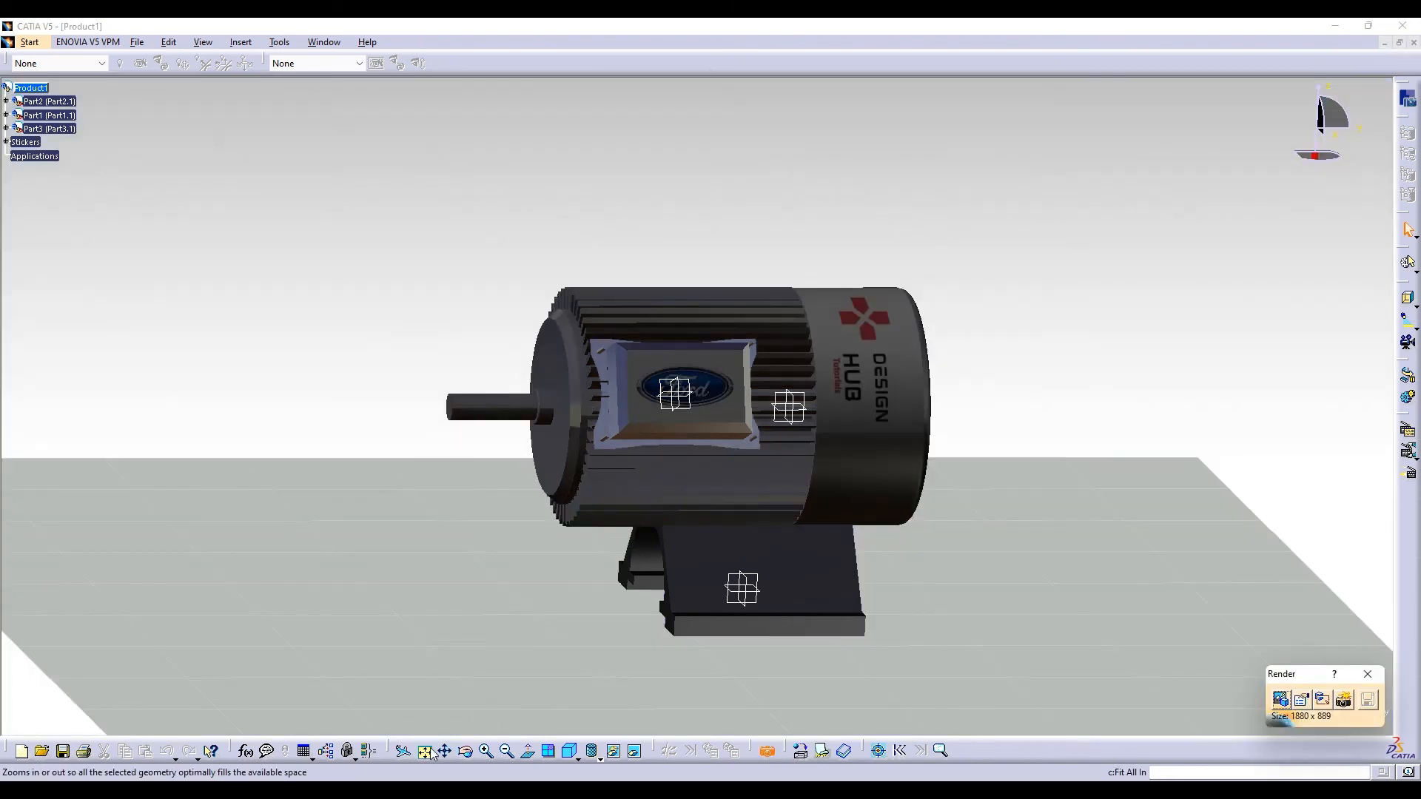
click(485, 751)
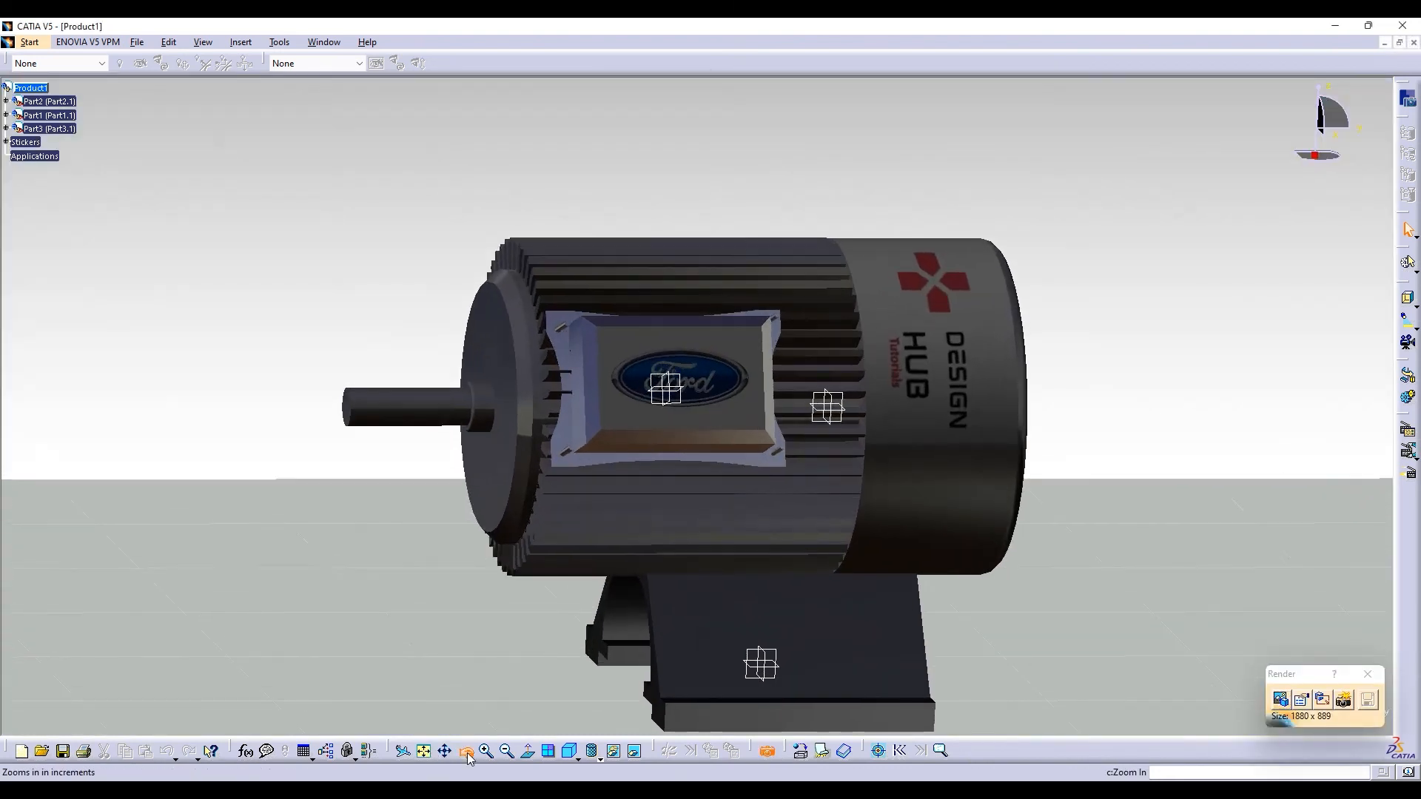
middle_drag(436, 539, 464, 557)
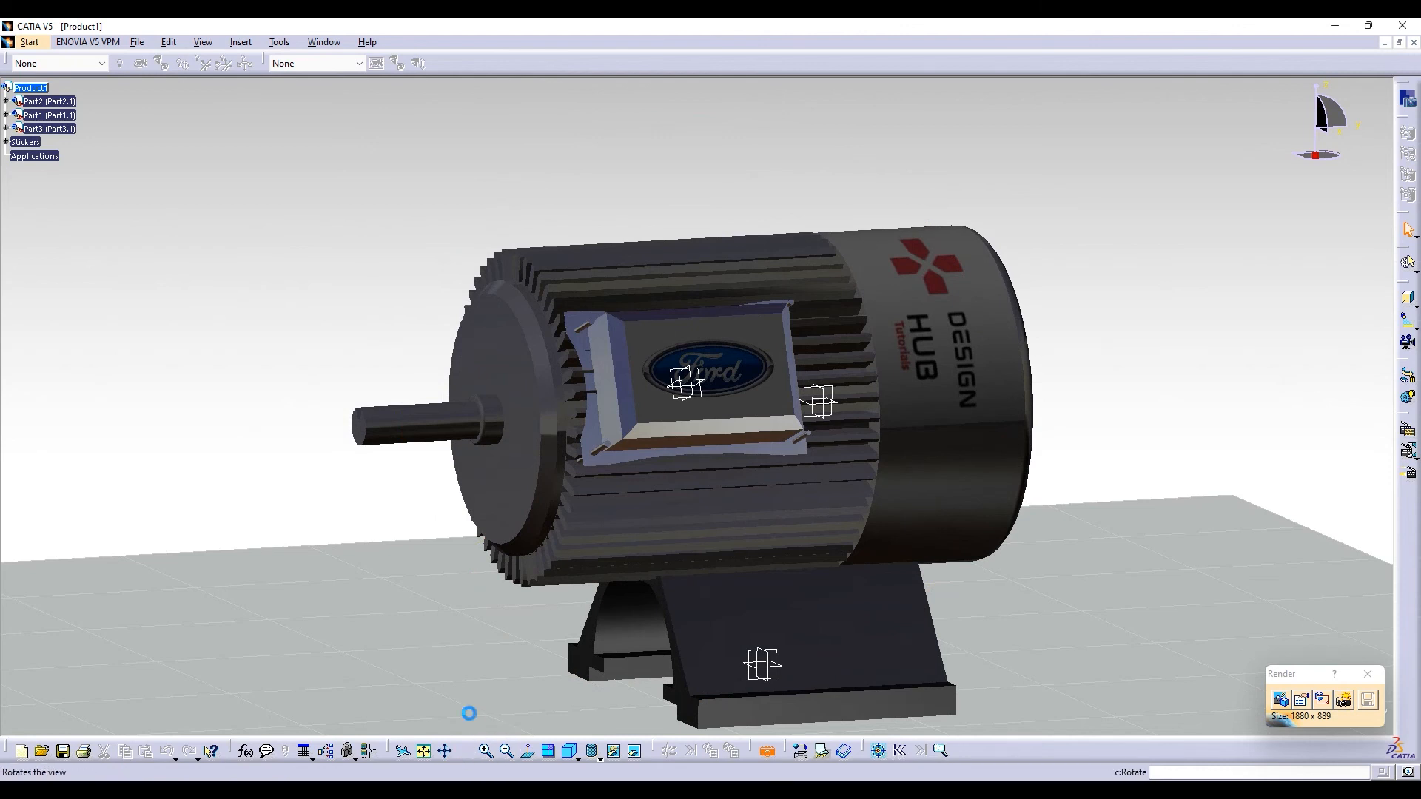
mouse_move(481, 651)
middle_down()
mouse_move(492, 622)
mouse_move(492, 635)
middle_up()
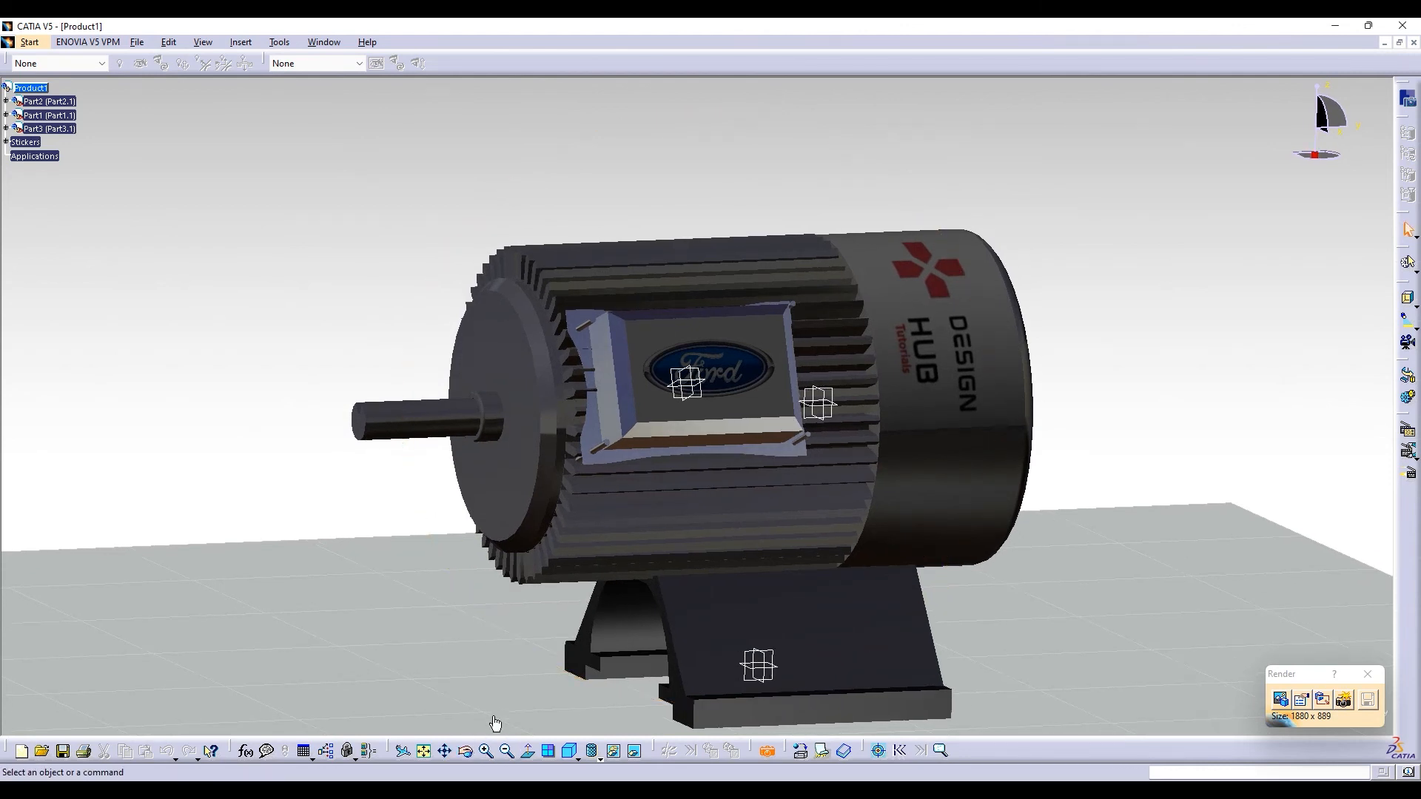
click(485, 750)
middle_drag(496, 718, 485, 613)
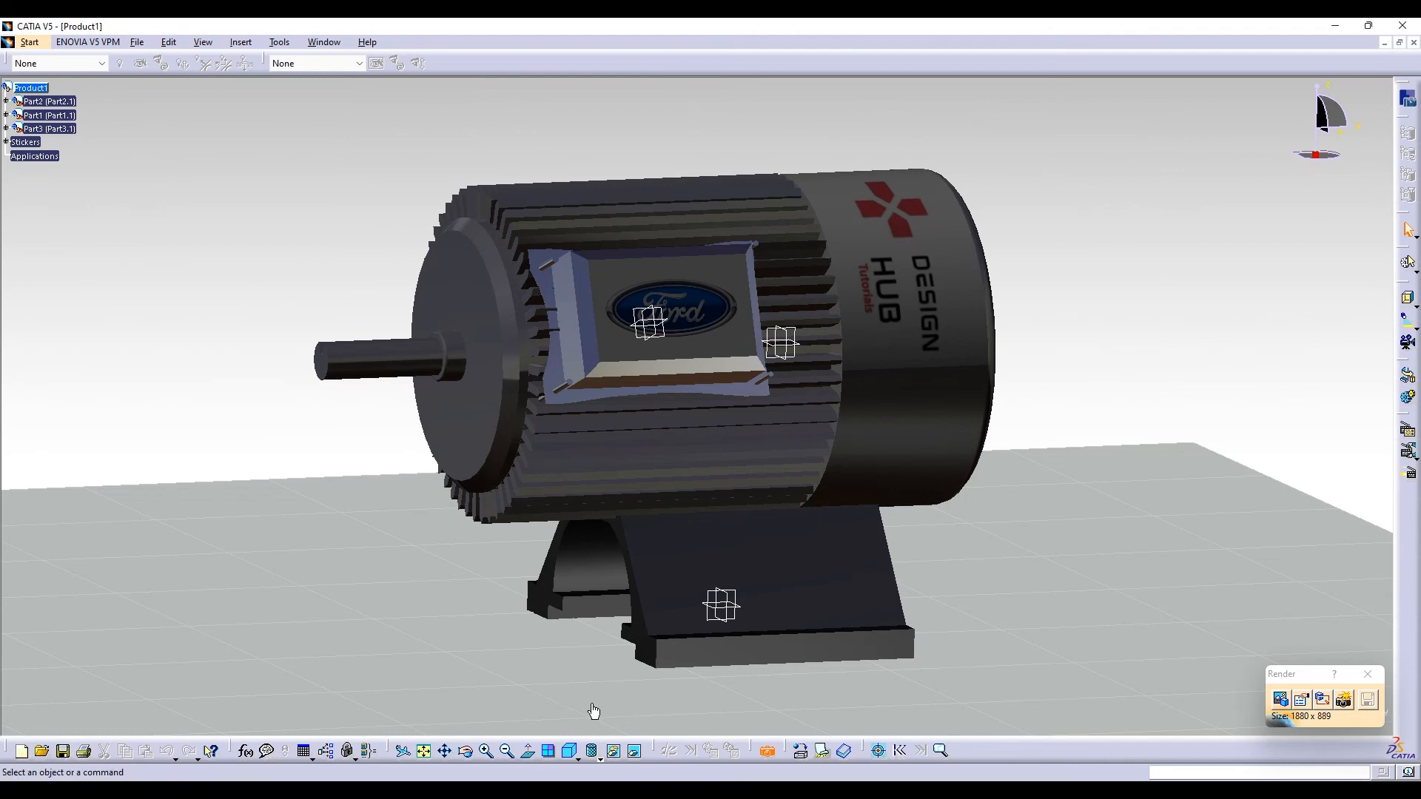
click(466, 751)
mouse_move(434, 522)
mouse_down()
mouse_move(456, 539)
mouse_move(453, 514)
mouse_move(449, 530)
mouse_up()
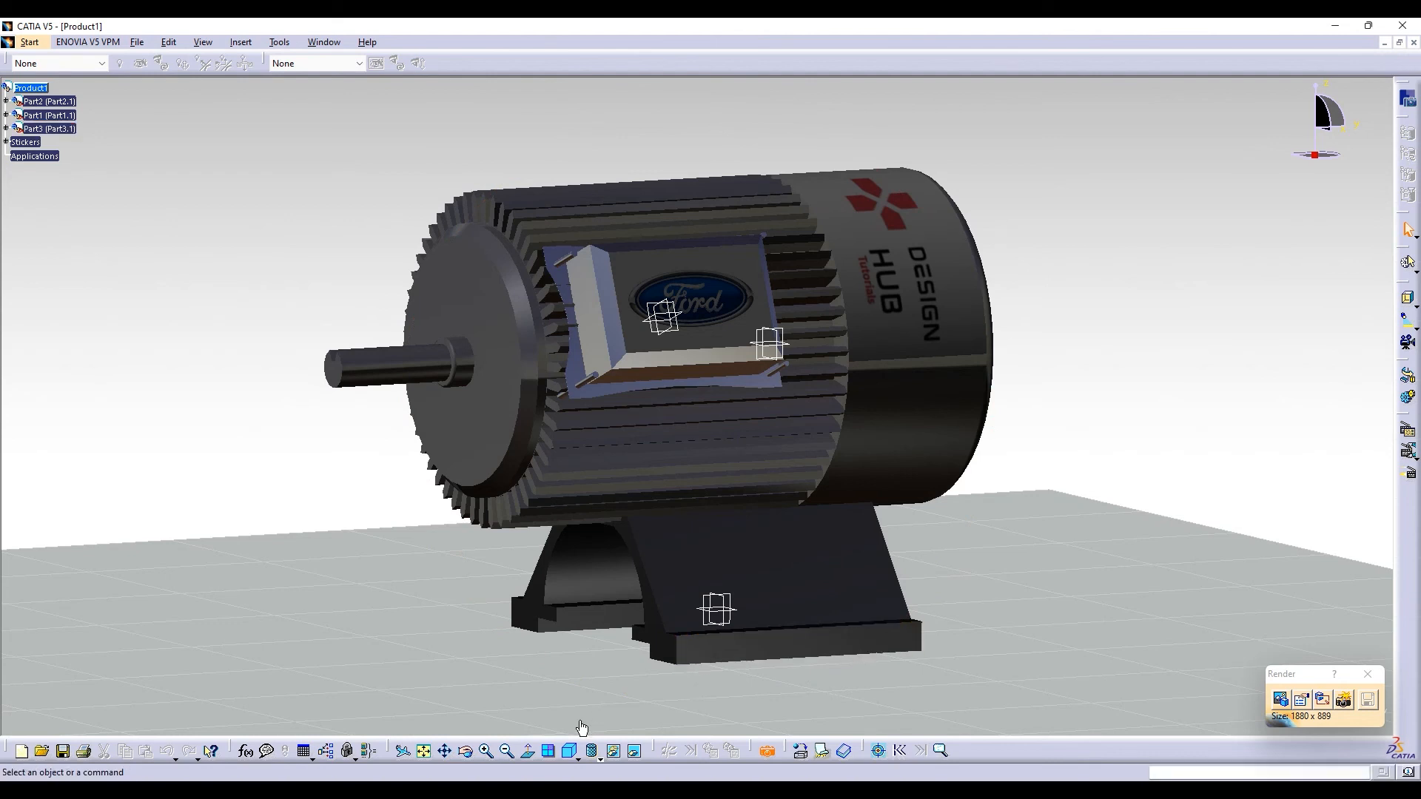
click(465, 752)
drag(590, 570, 614, 581)
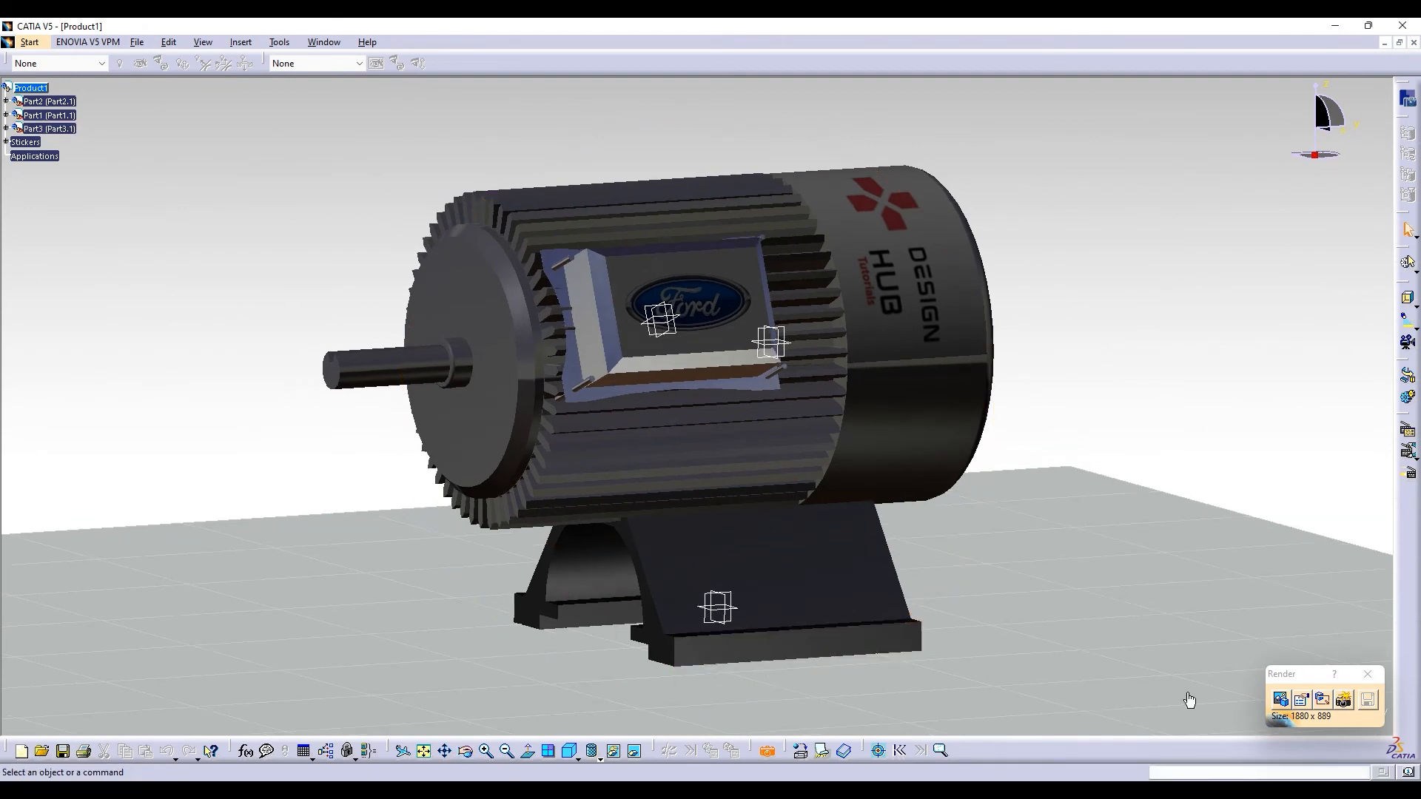
click(1345, 704)
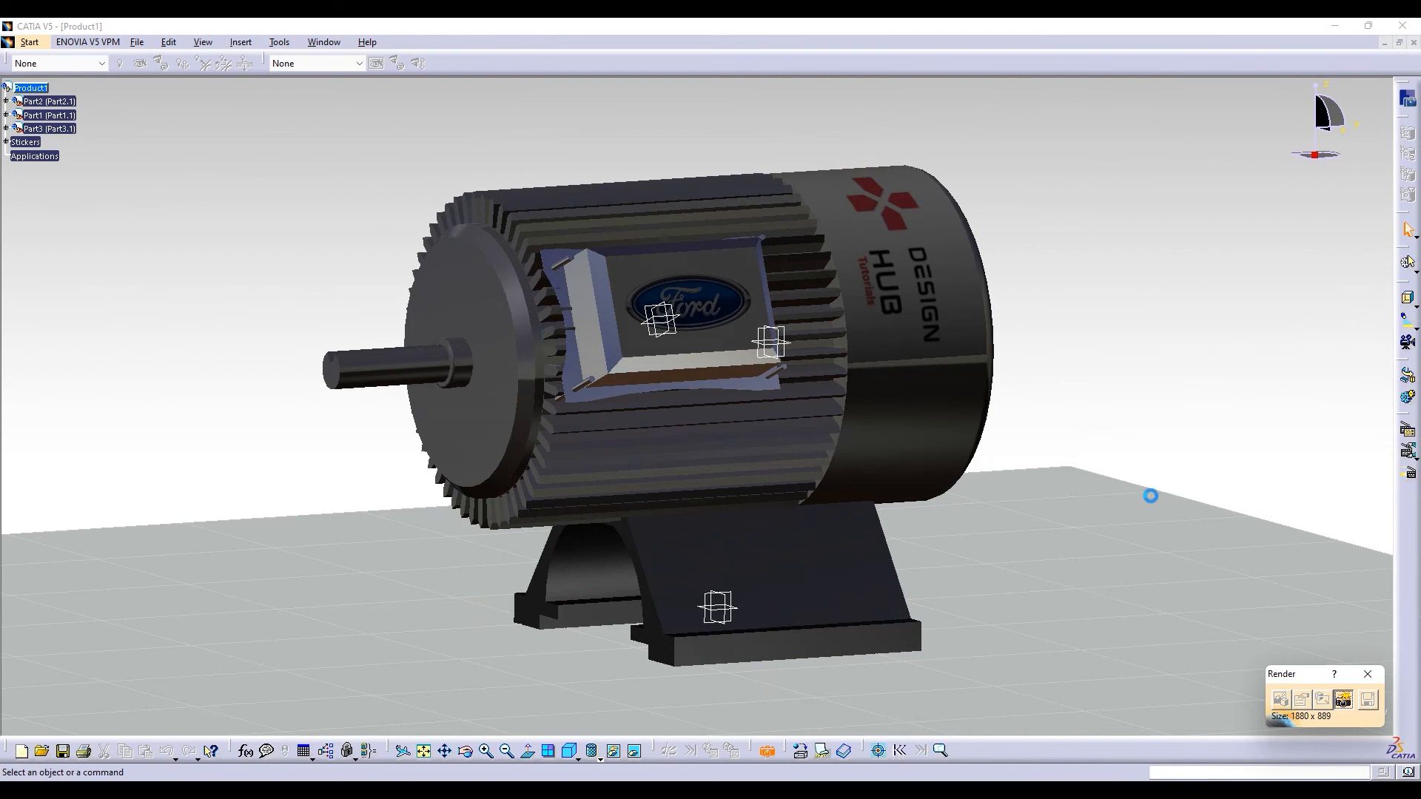